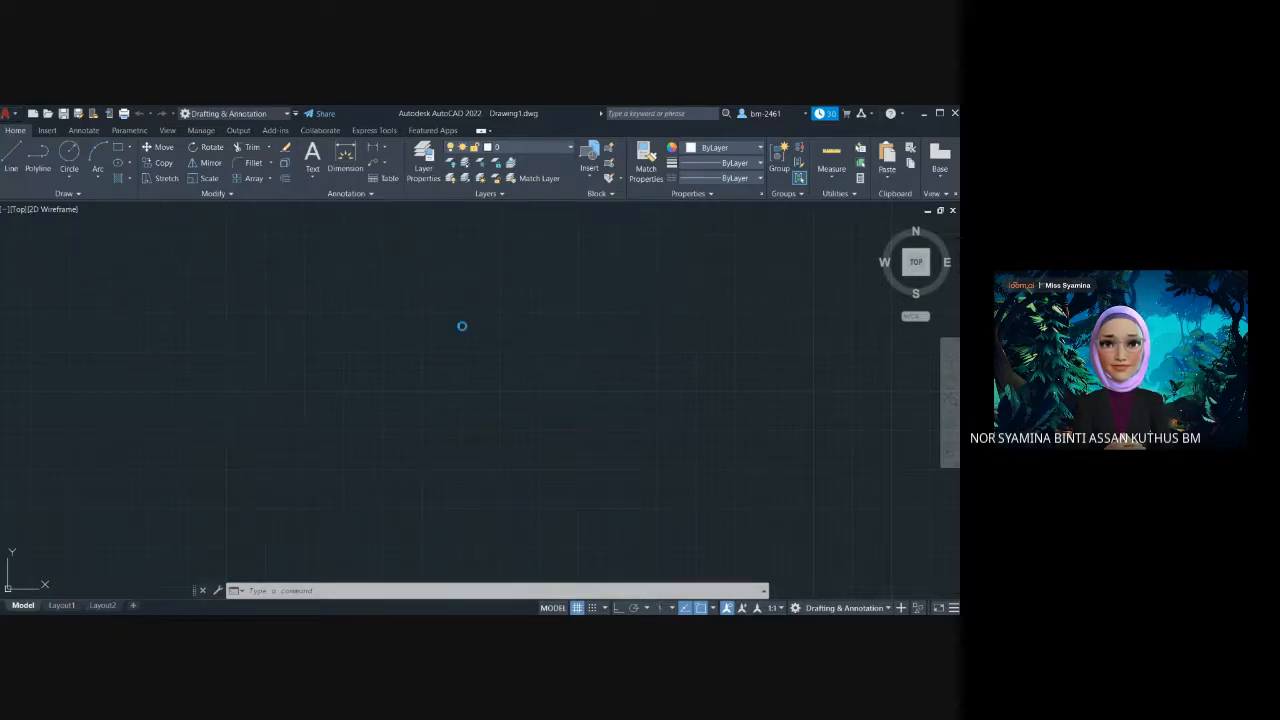
key(ctrl+n)
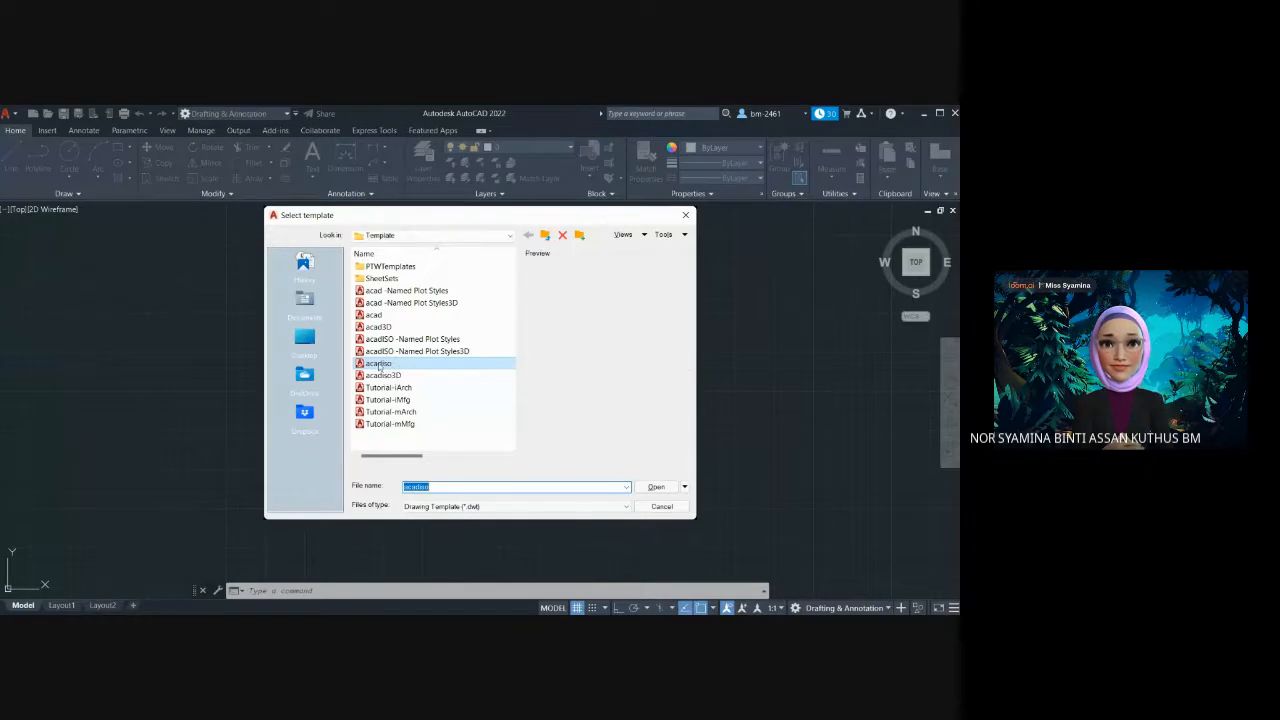
click(659, 506)
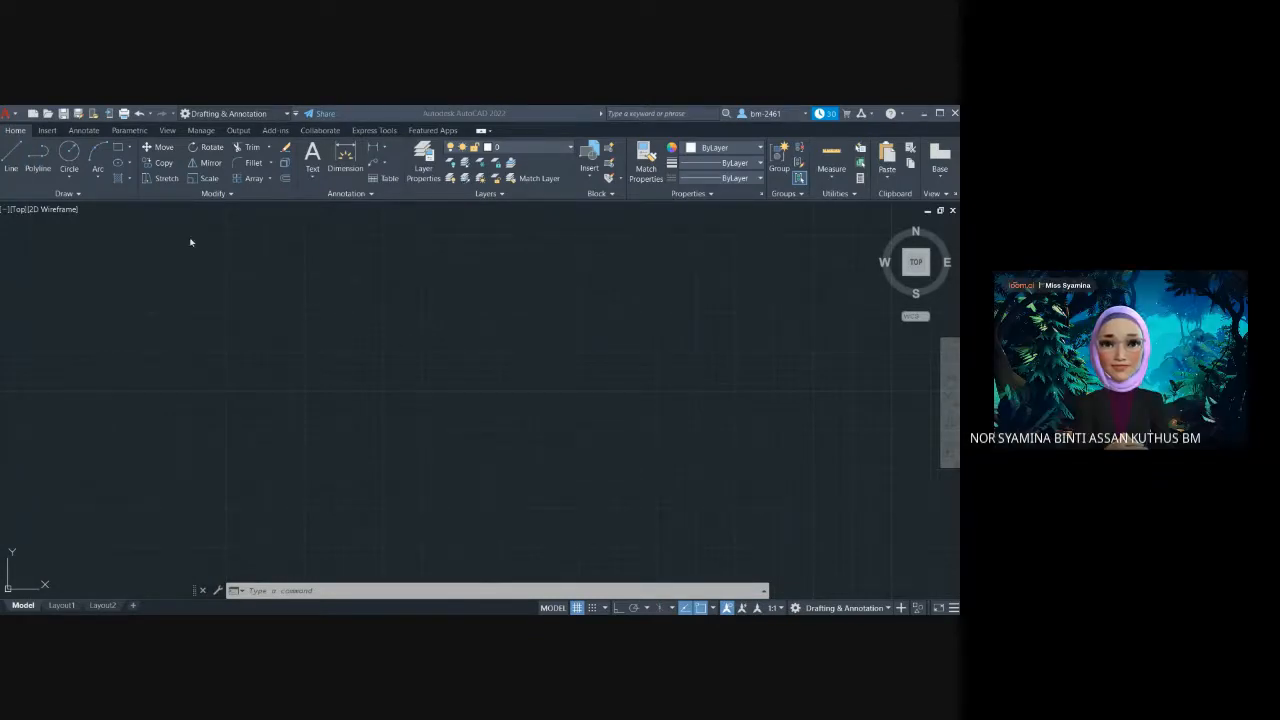
click(333, 208)
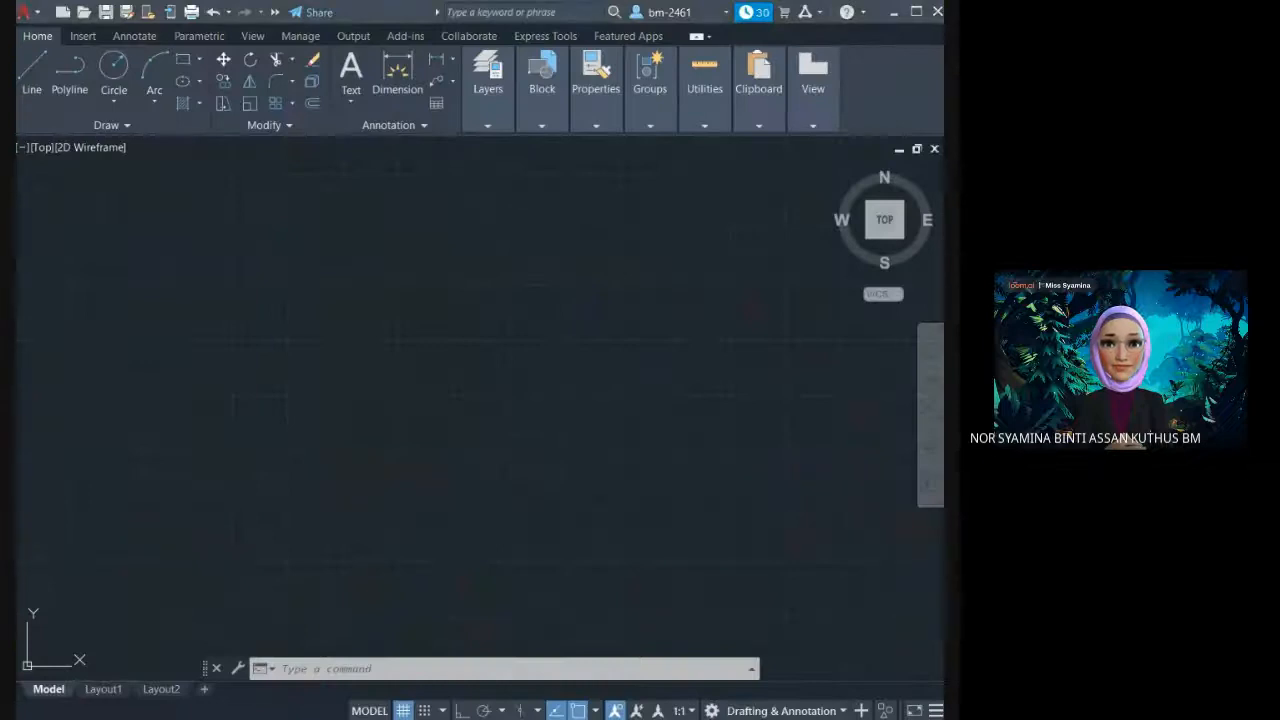
key(super+w)
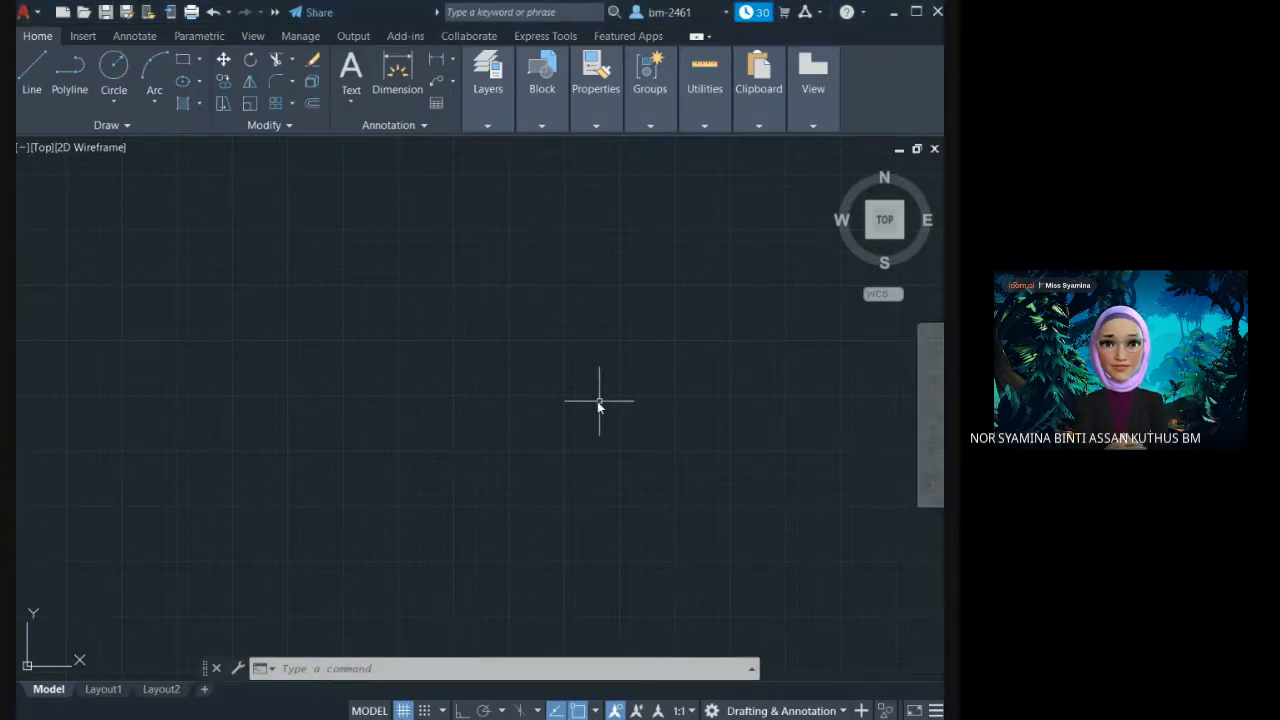
Set the model space limits with the lower left corner at 0,0 and the upper right corner at 297,210
click(455, 670)
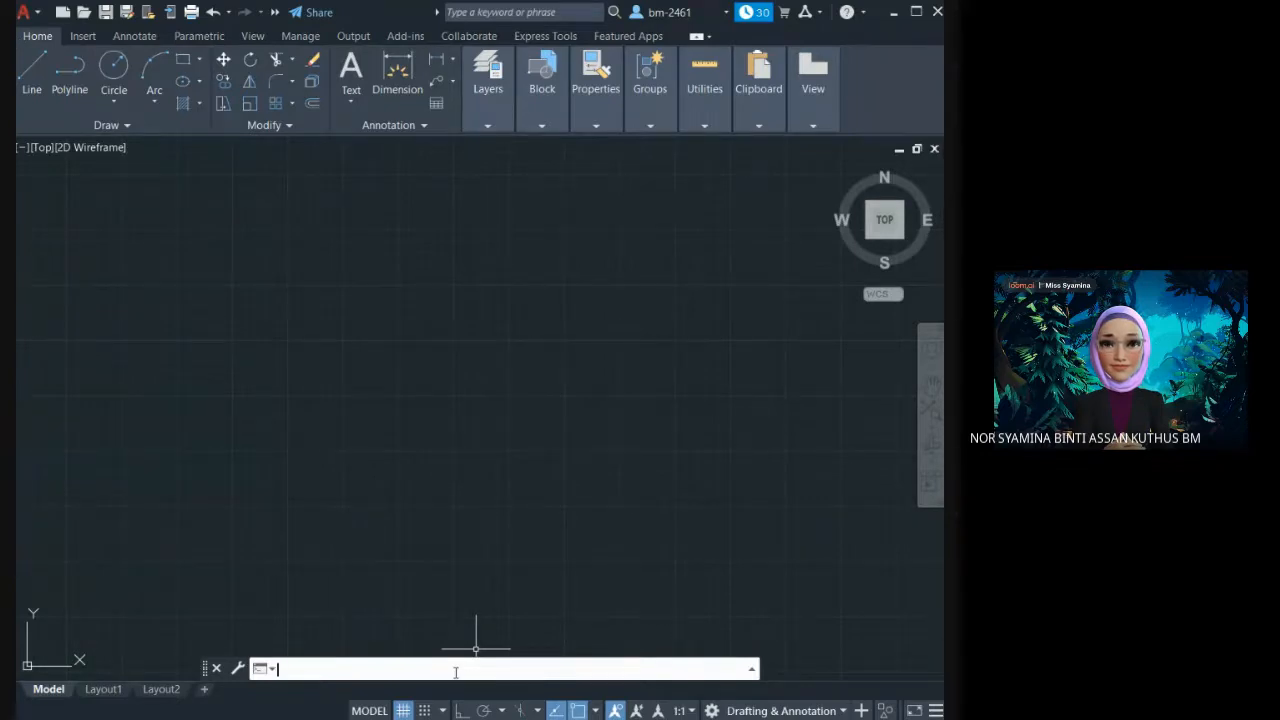
text(limit)
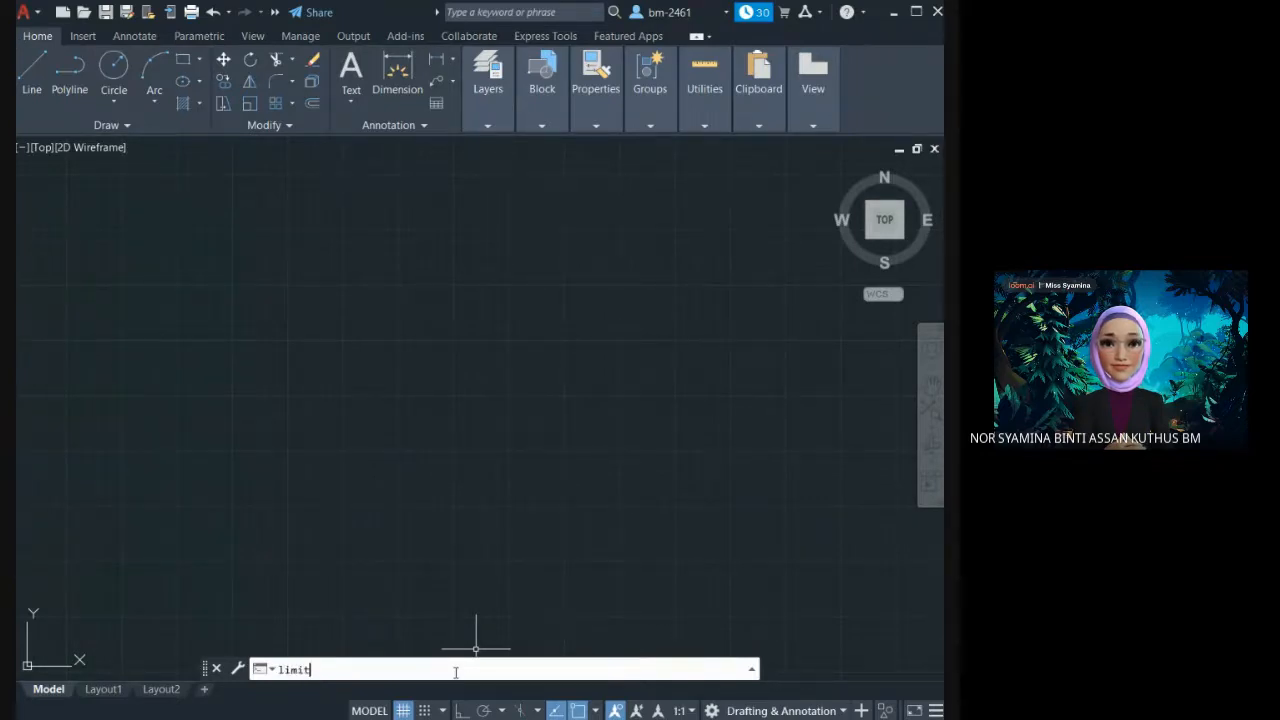
key(Return)
text(0)
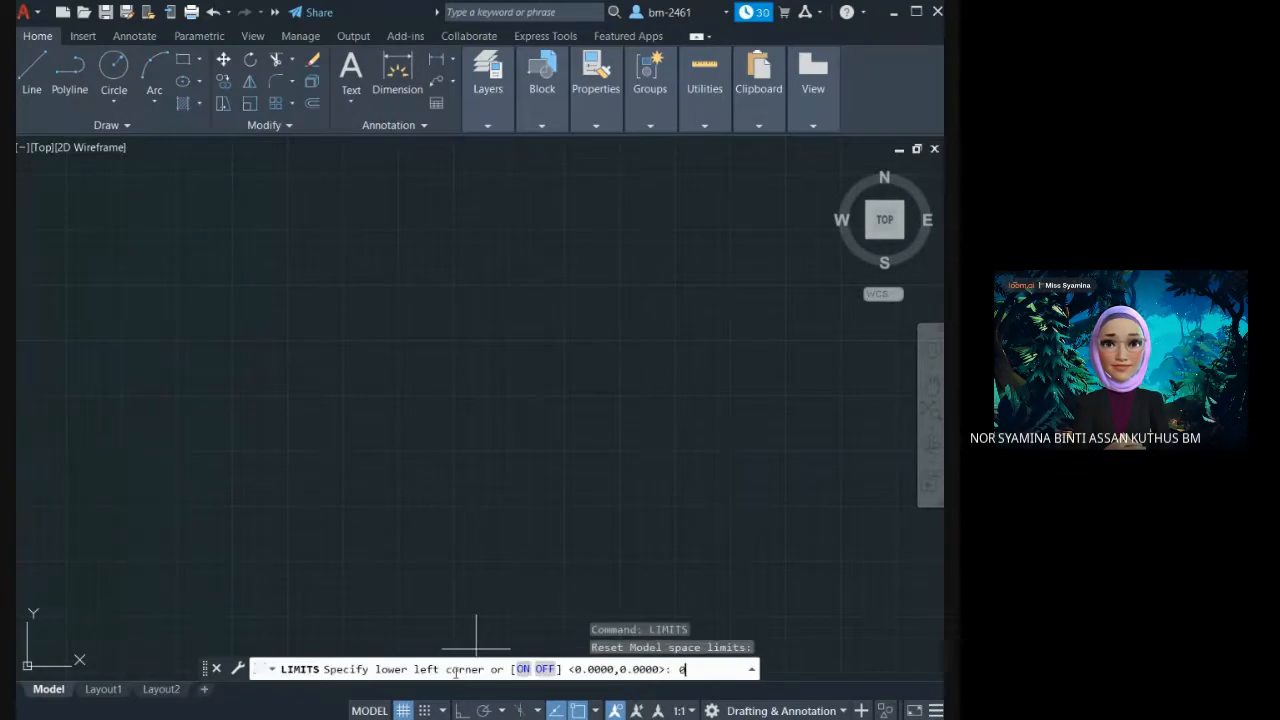
text(,0)
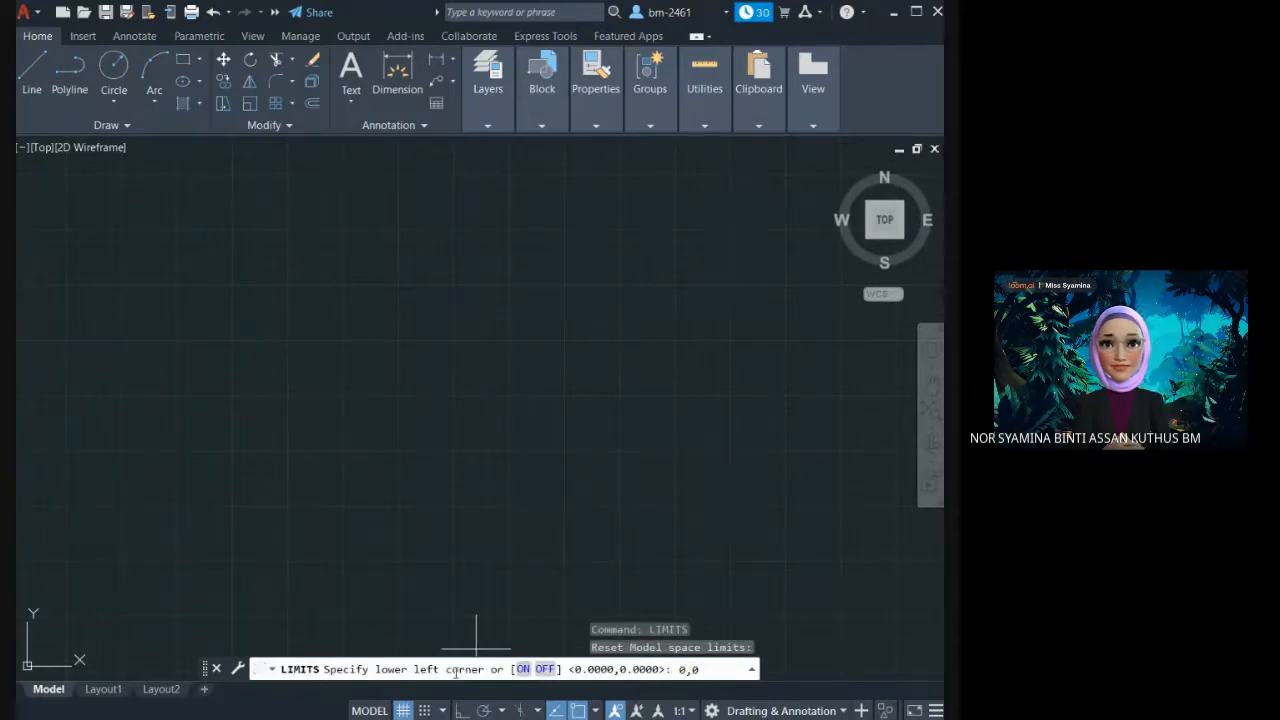
key(Return)
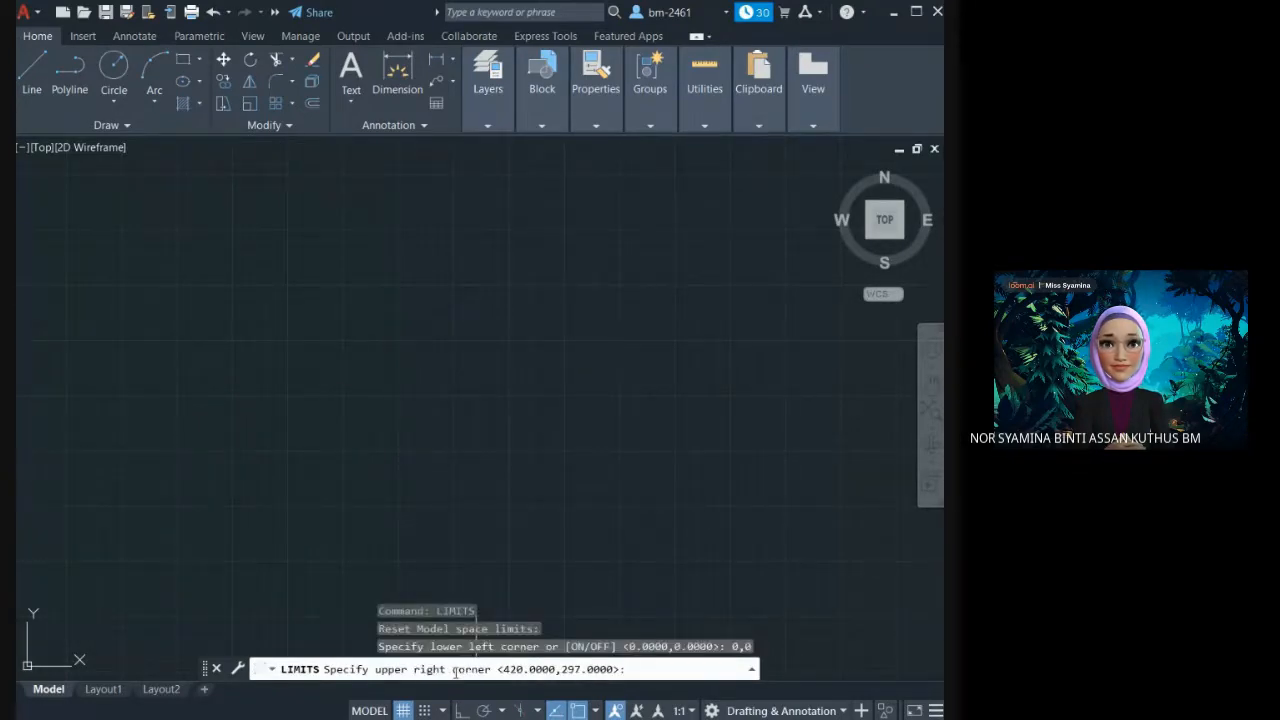
text(297,210)
key(Return)
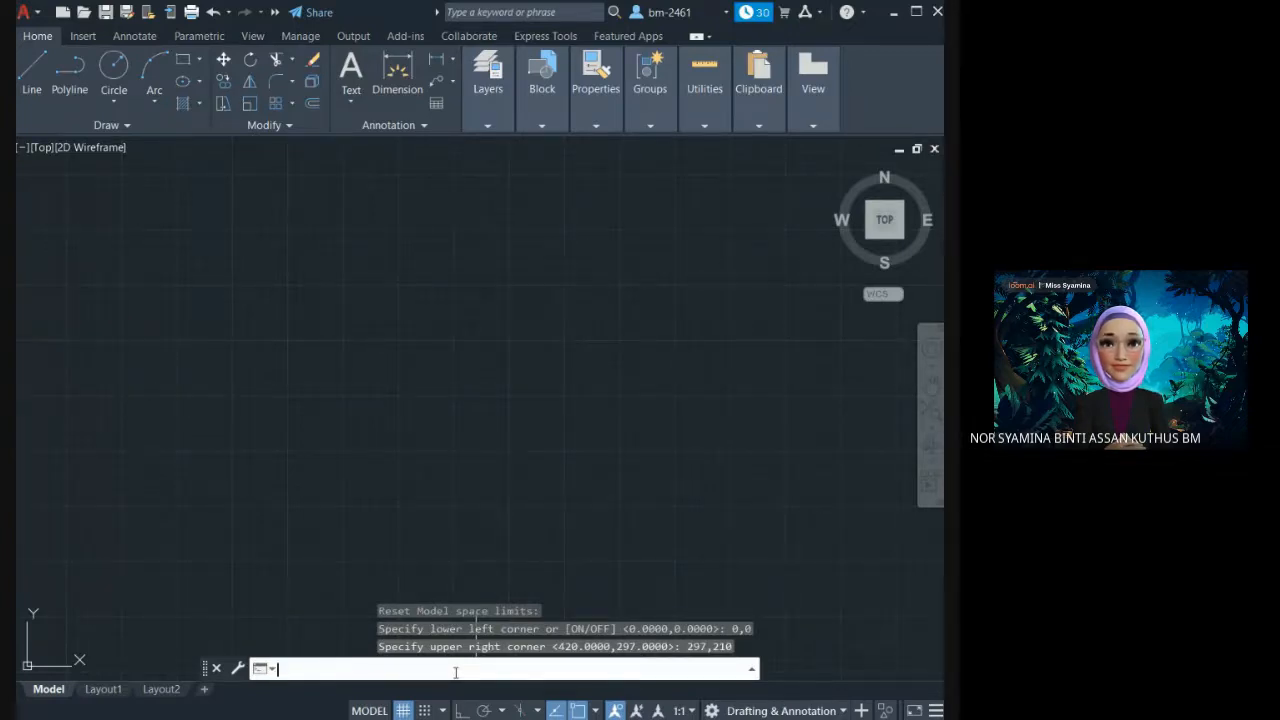
Zoom the view to the full drawing limits using the All option
text(zOmm)
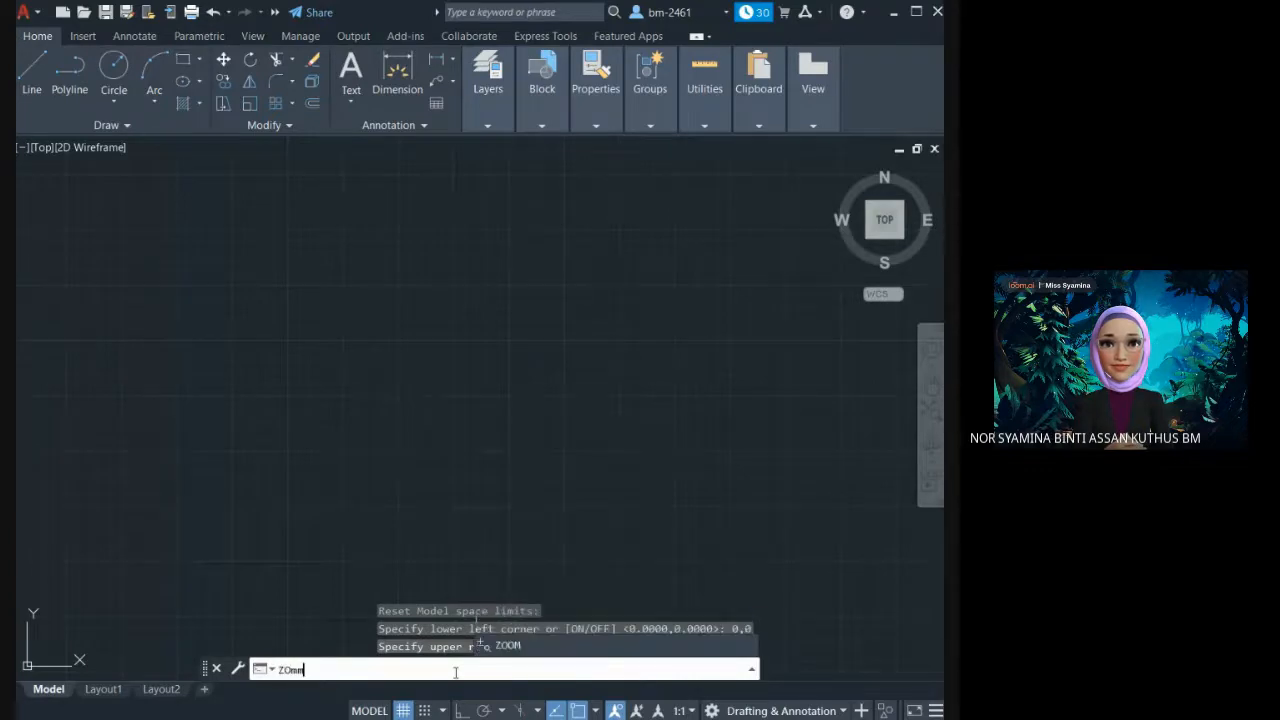
key(Return)
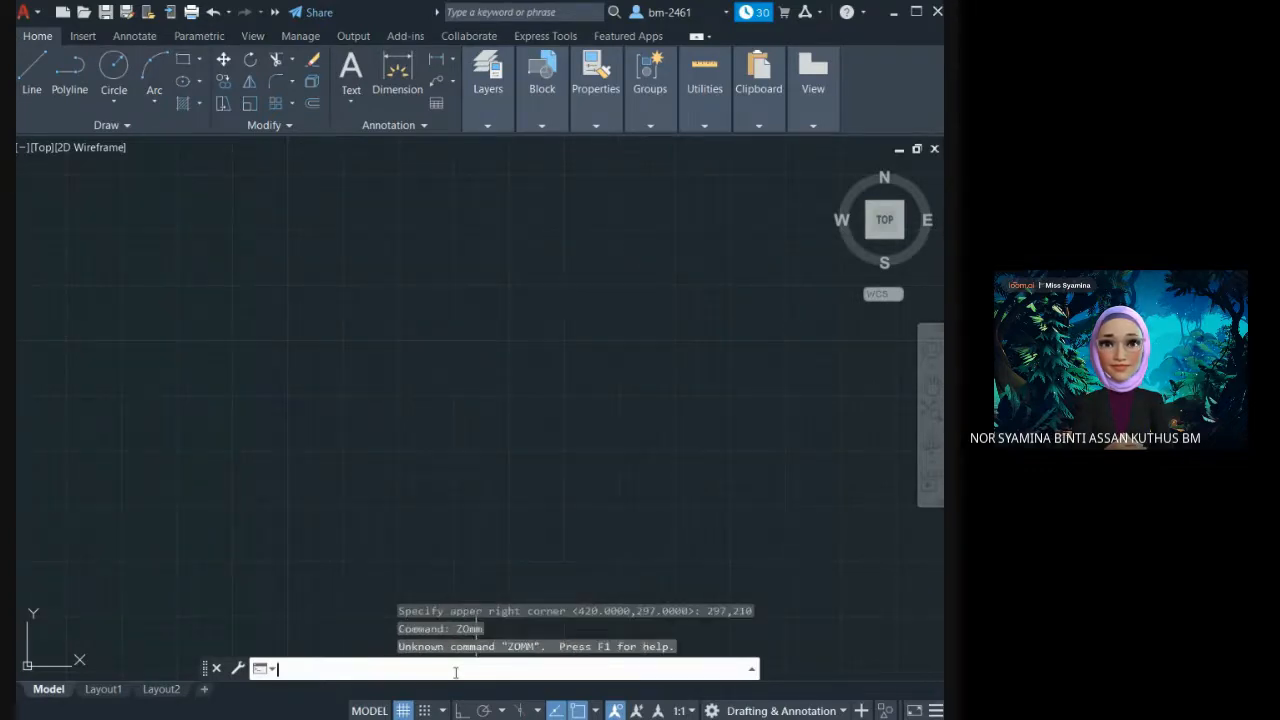
text(ZOOM)
key(Return)
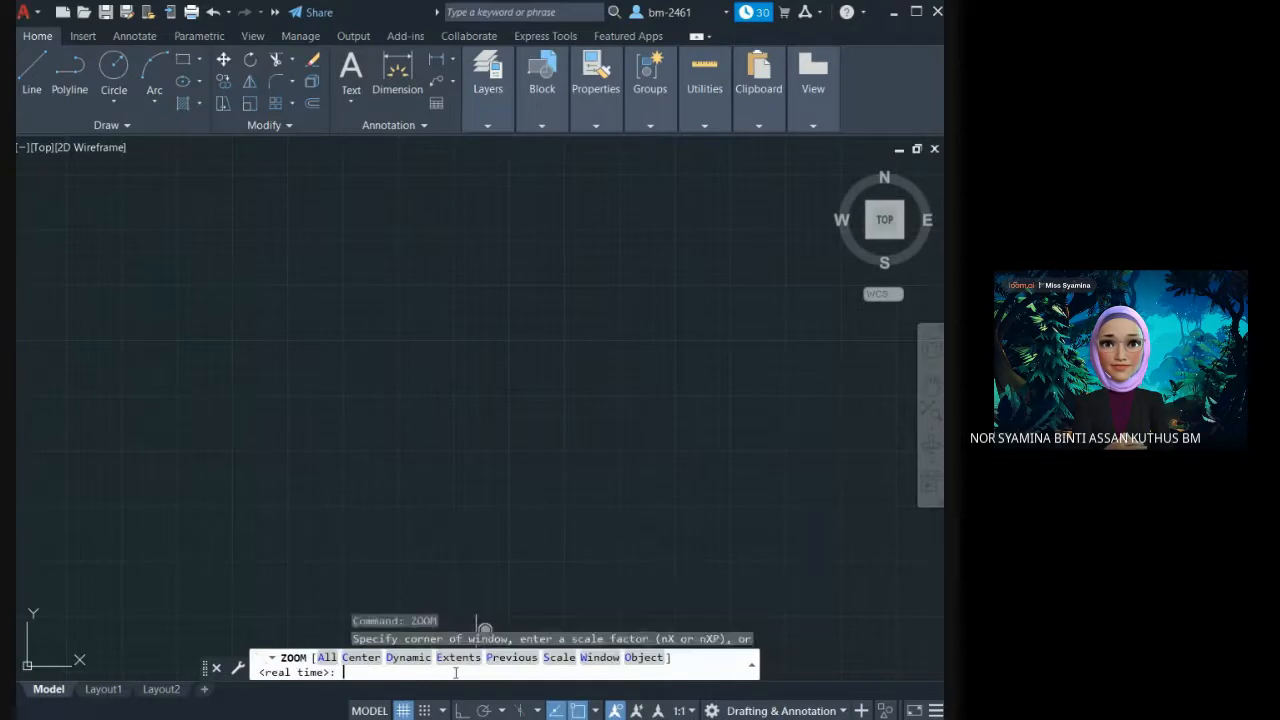
text(a)
key(Return)
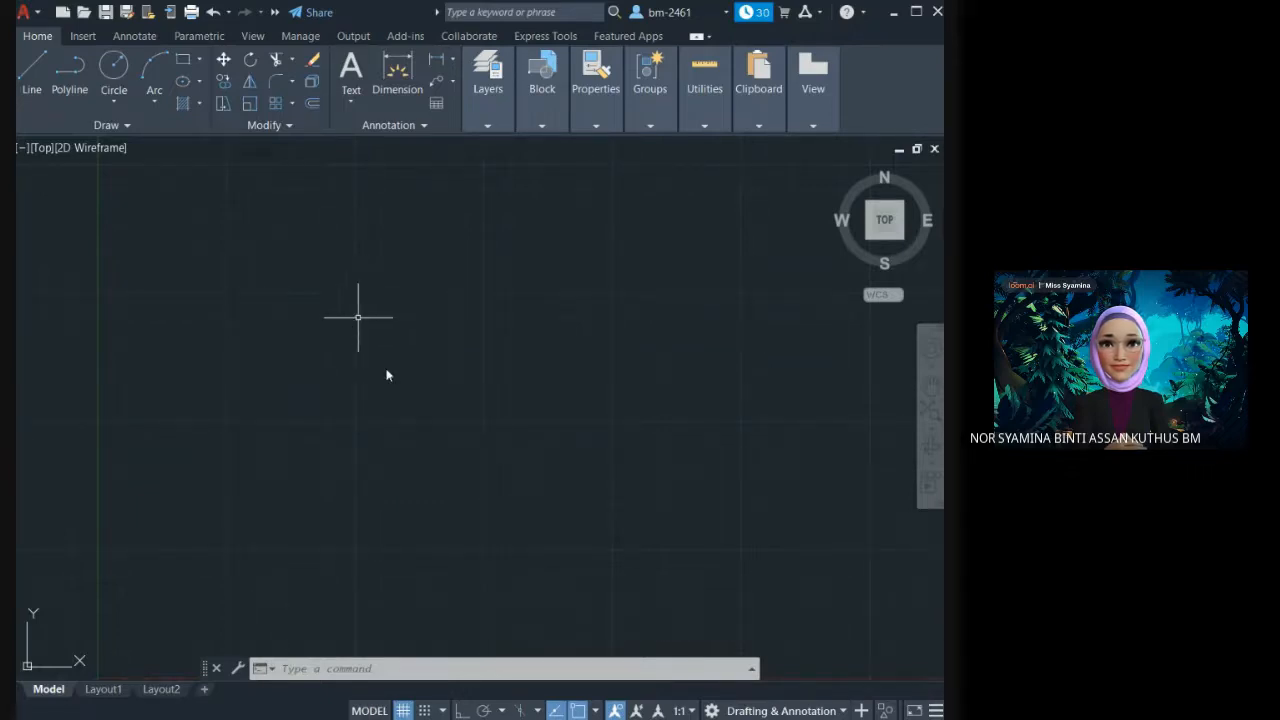
Turn off the drawing grid and review the snap and grid, object snap and 3D object snap settings
click(403, 710)
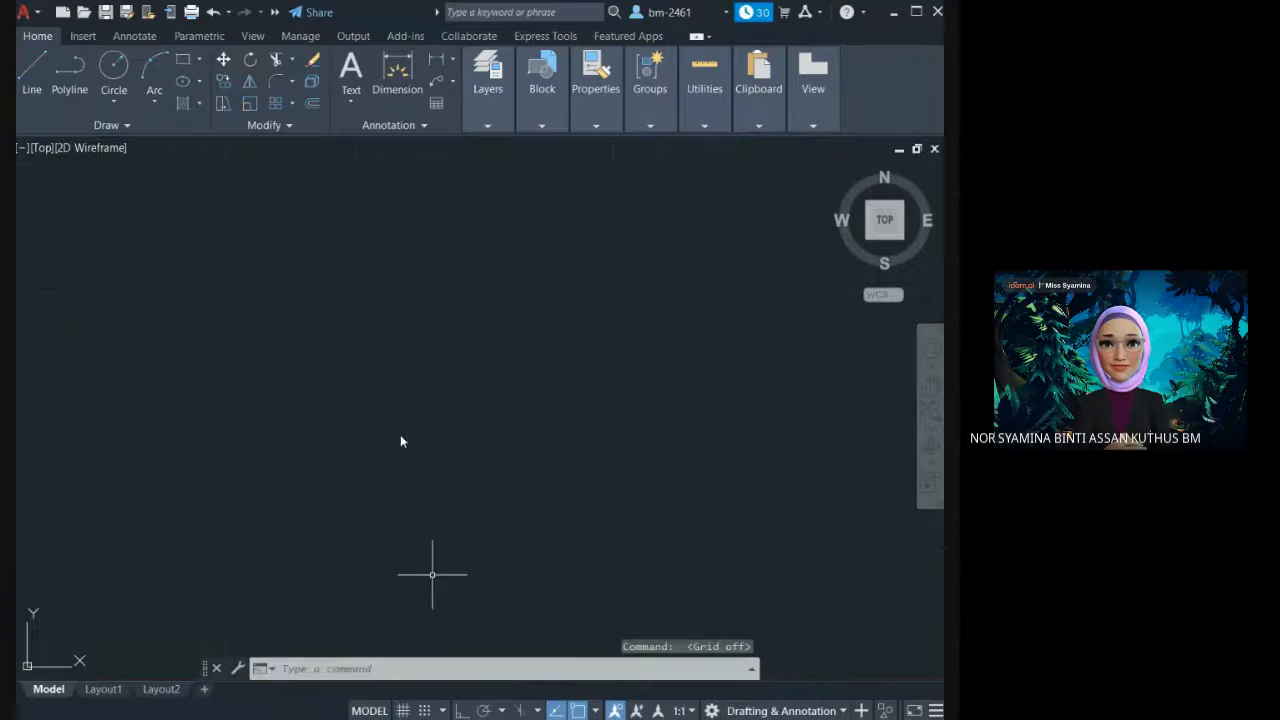
click(443, 711)
click(380, 688)
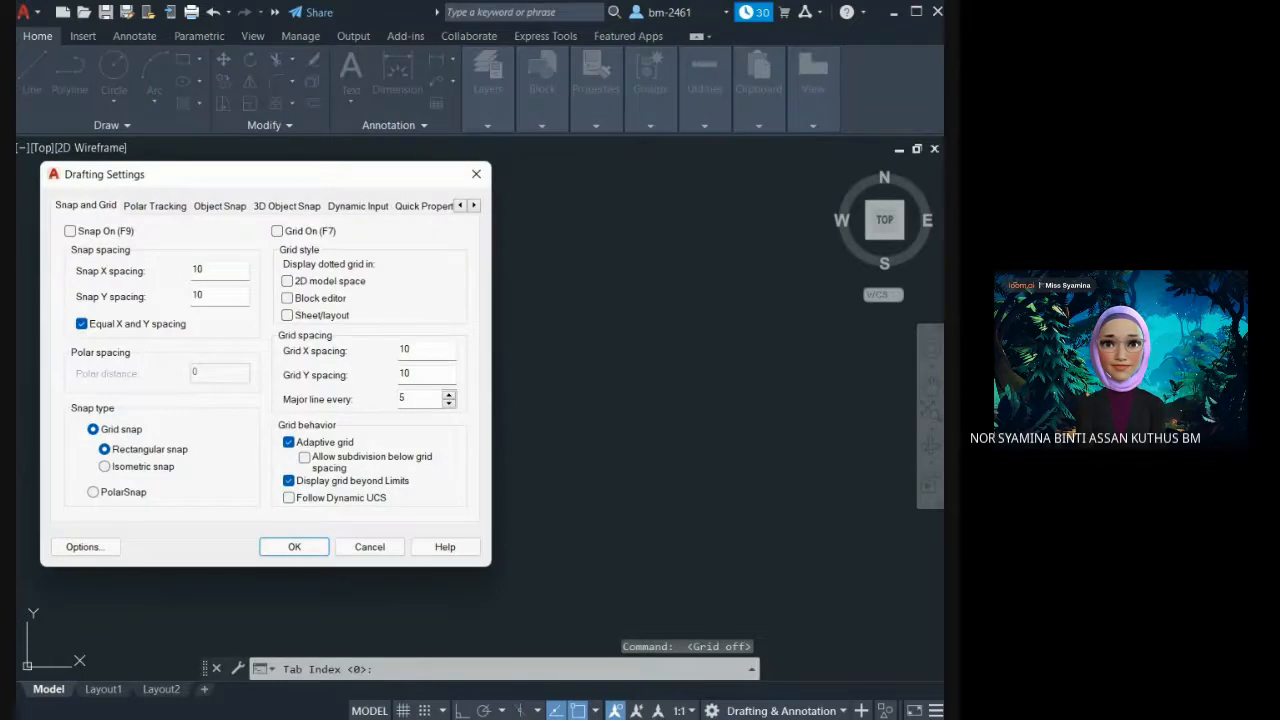
click(214, 210)
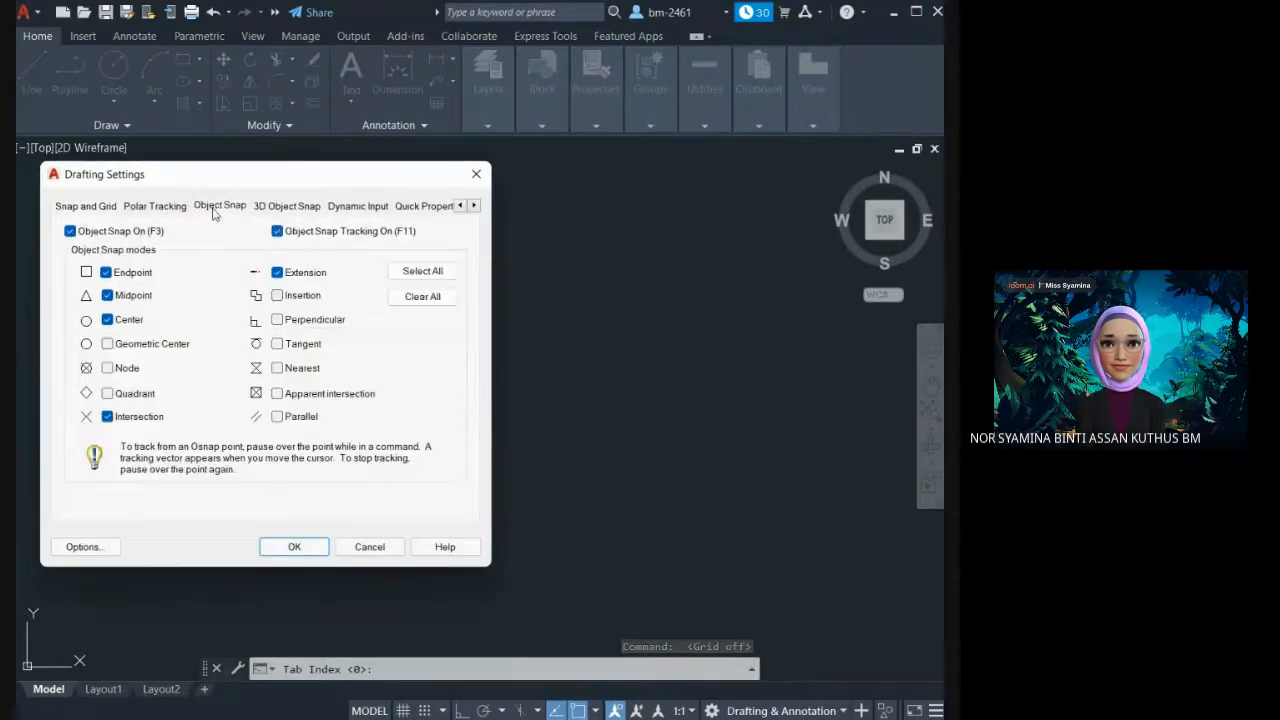
click(266, 208)
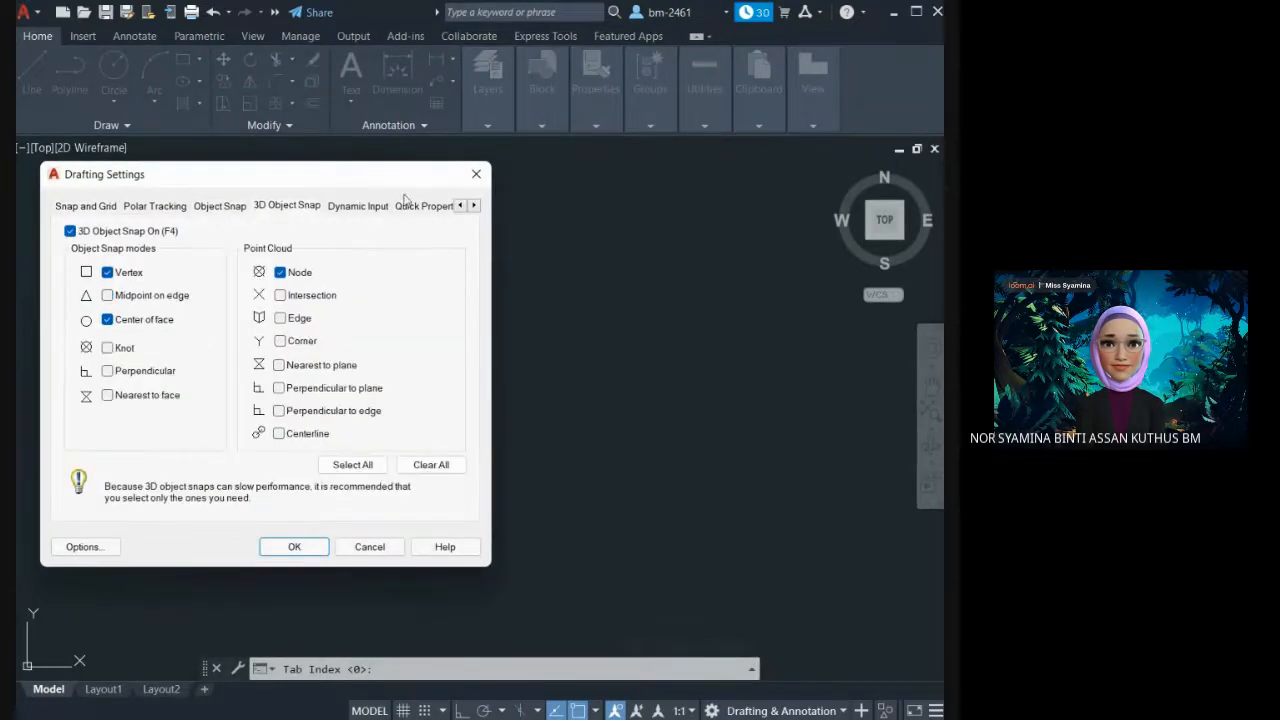
click(477, 175)
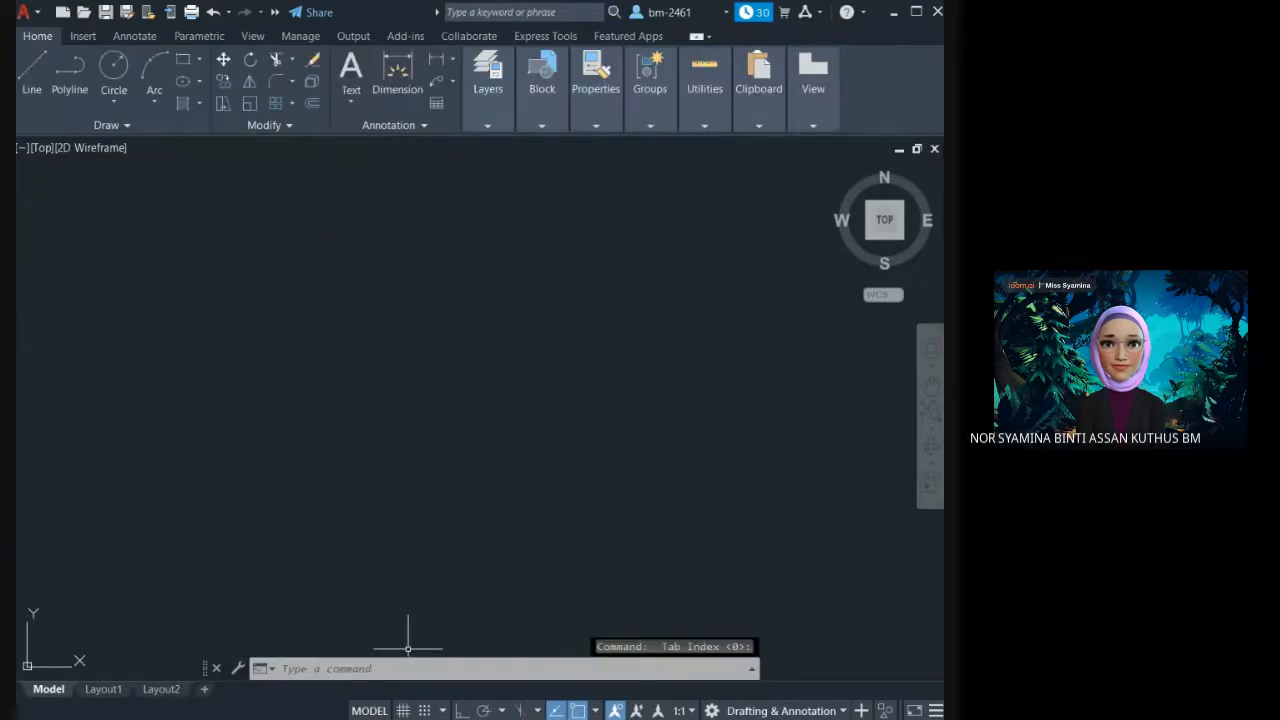
Turn the drawing grid display back on
click(468, 537)
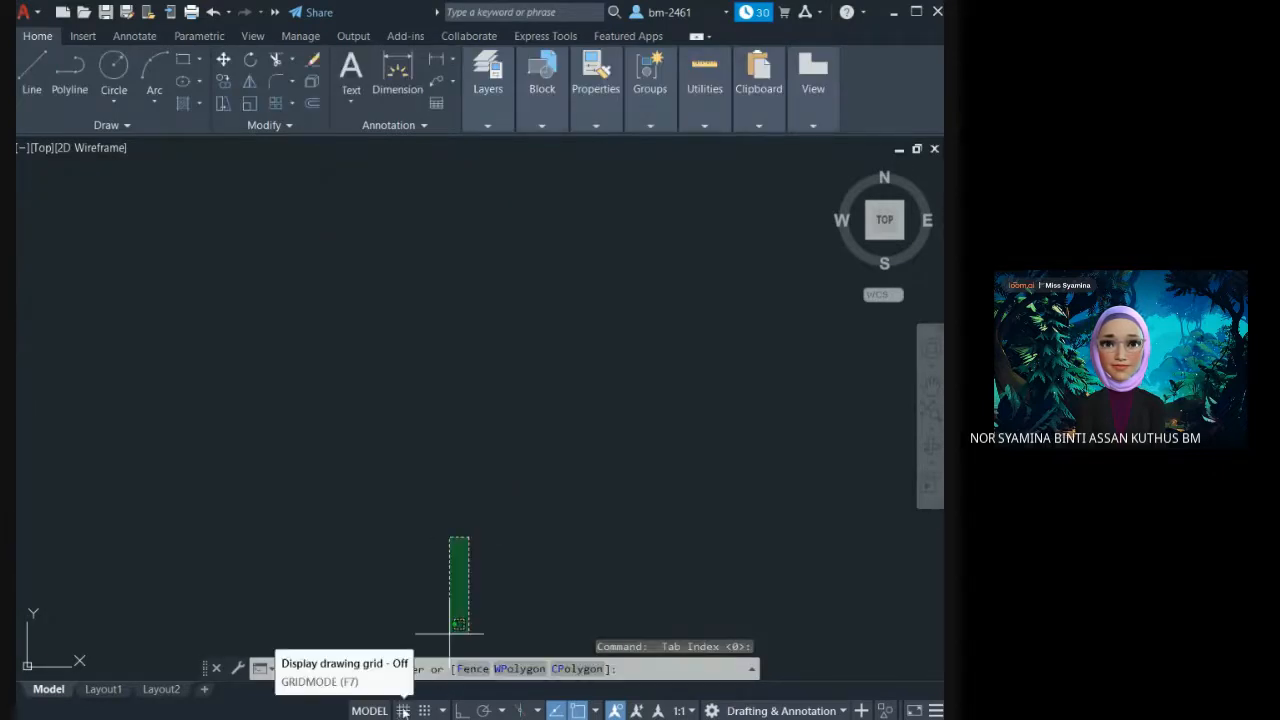
click(403, 710)
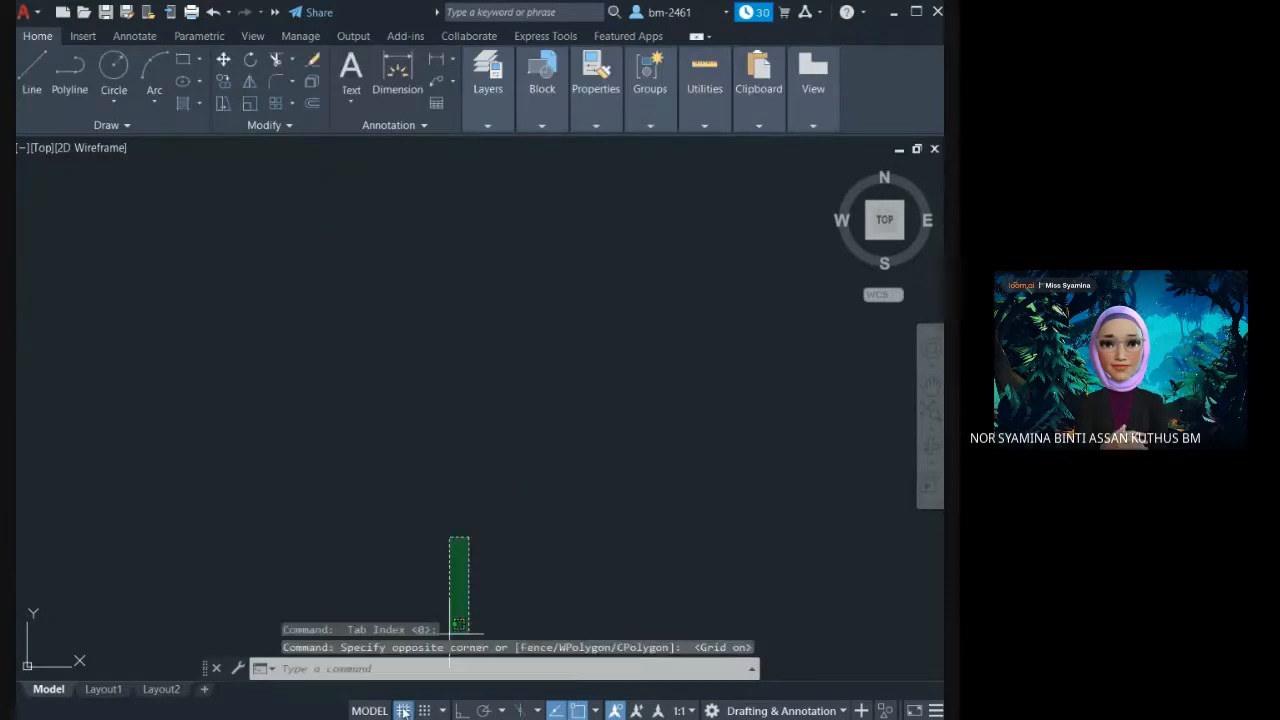
click(382, 505)
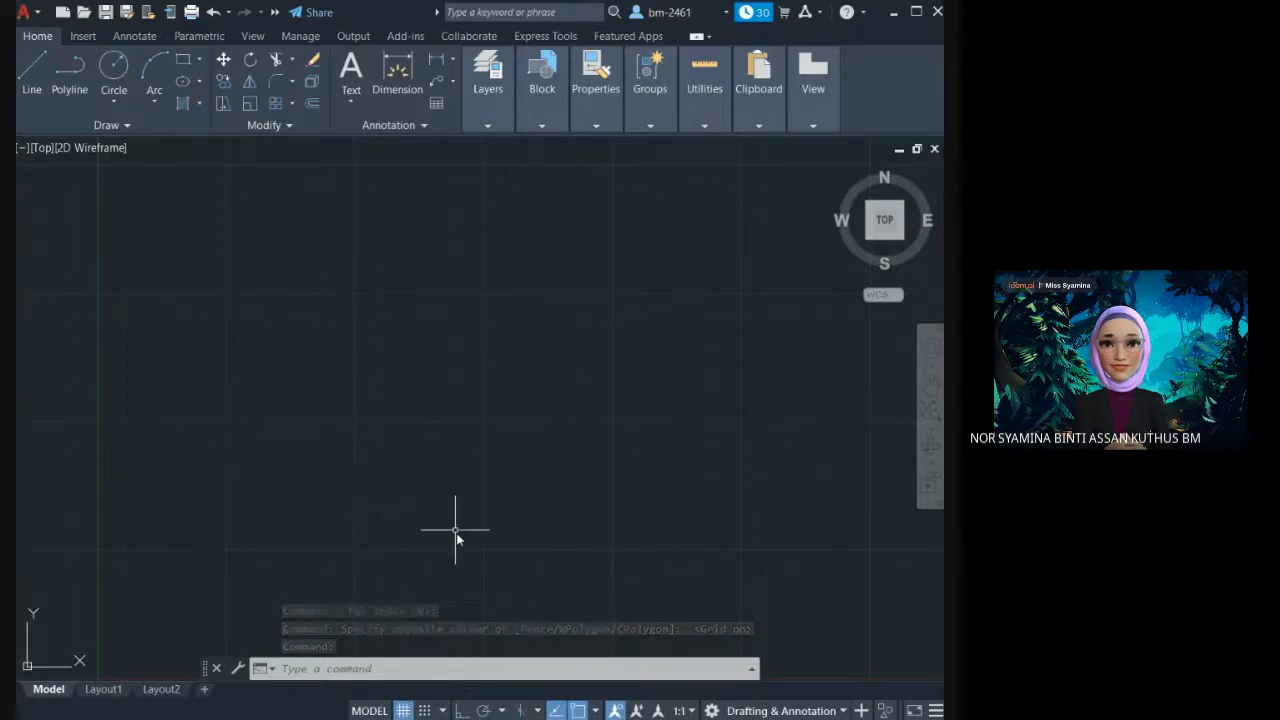
click(254, 37)
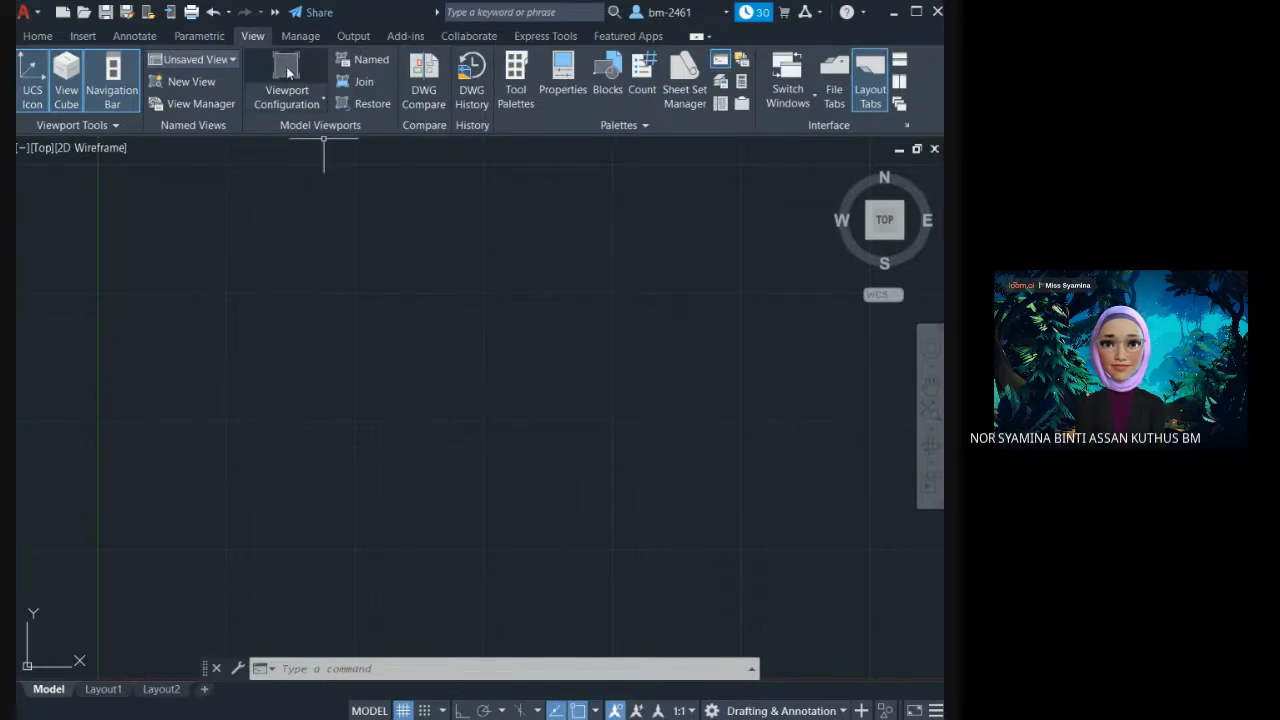
click(288, 72)
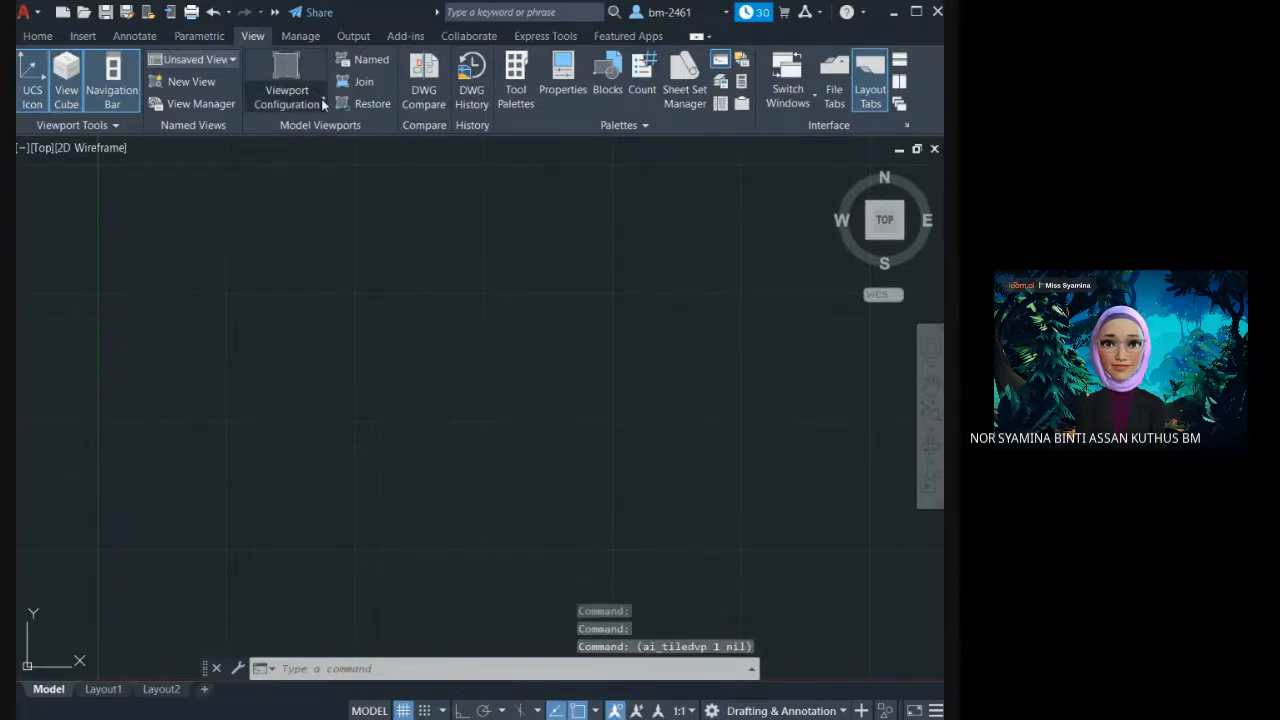
click(322, 100)
click(321, 100)
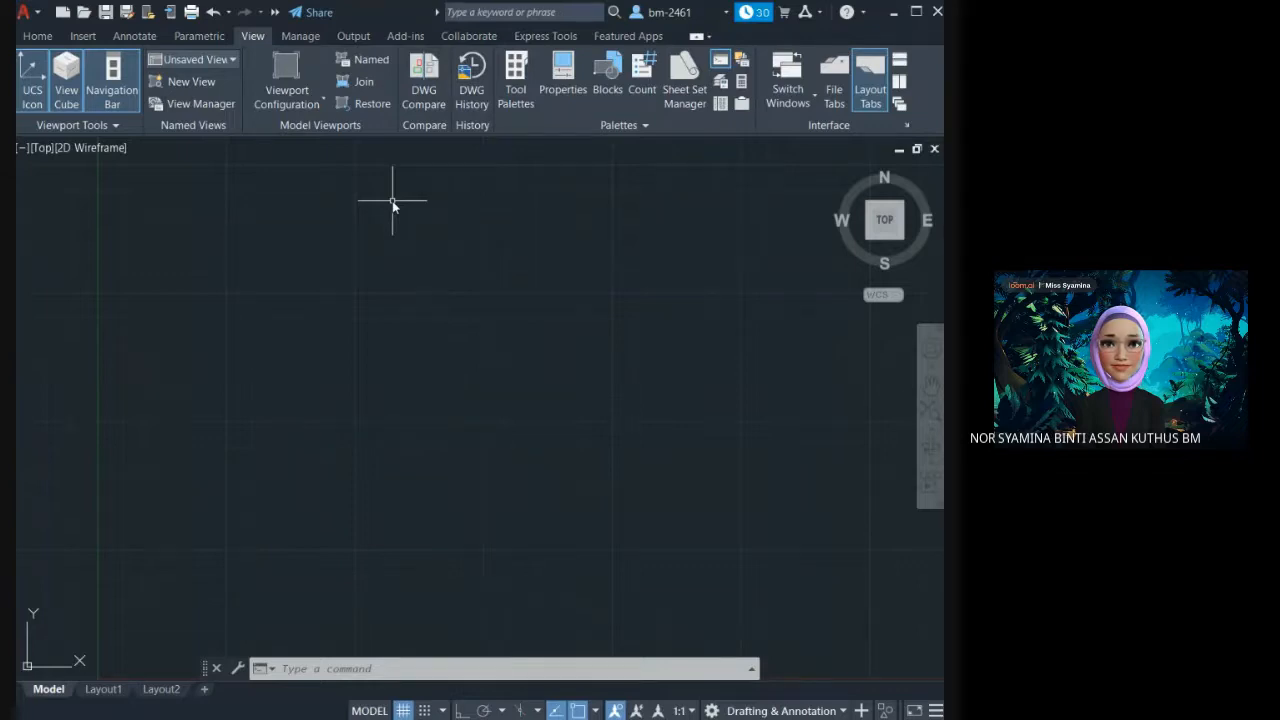
click(385, 711)
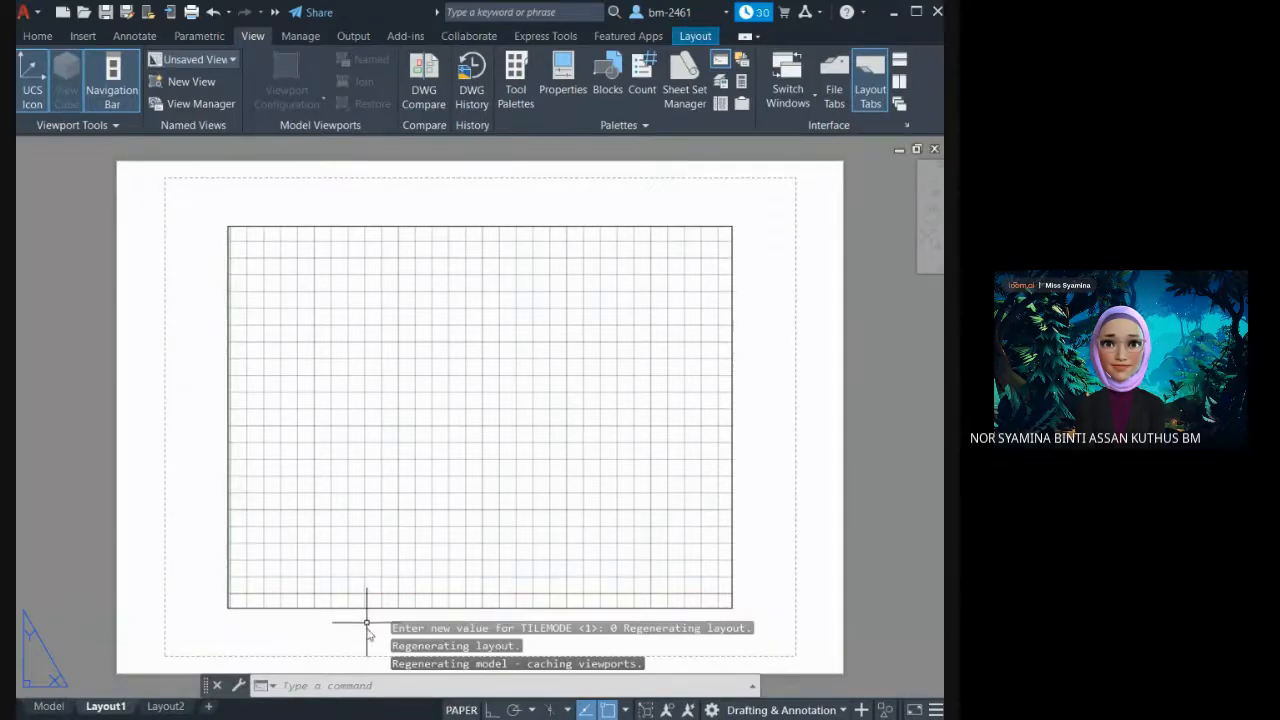
click(462, 710)
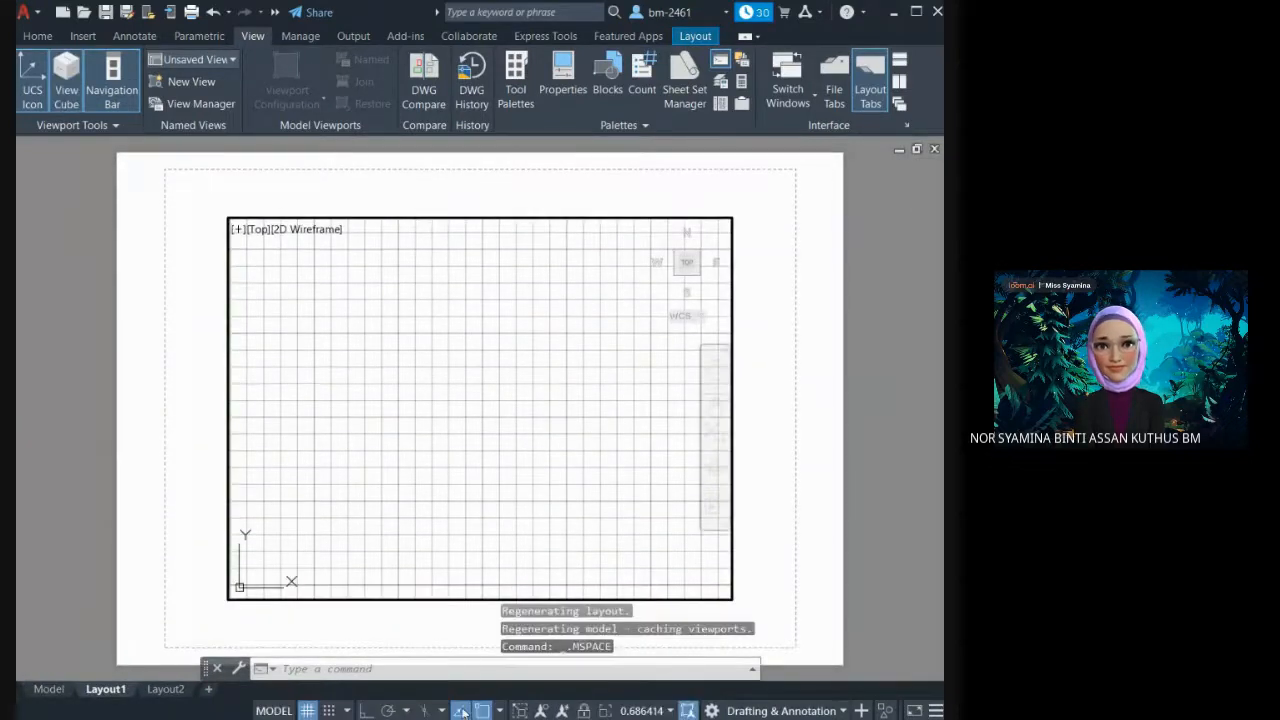
click(48, 689)
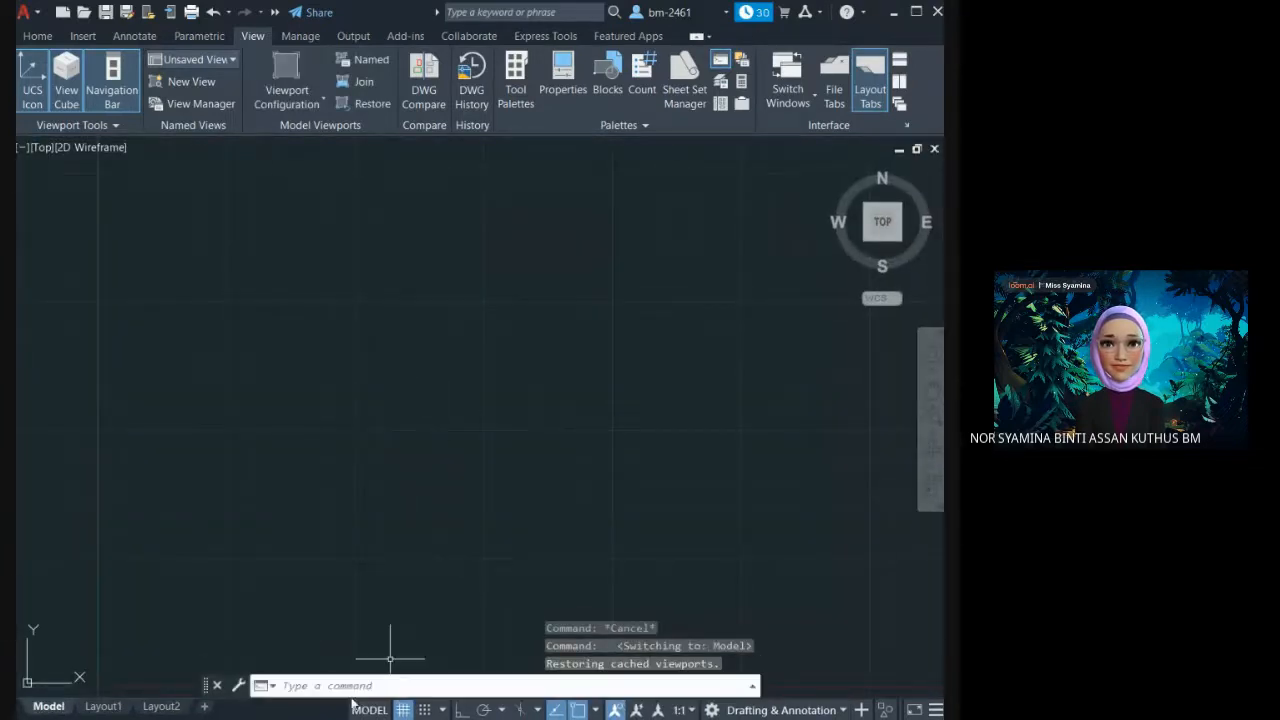
Zoom model space to show the whole drawing area with the All option
click(352, 682)
text(z)
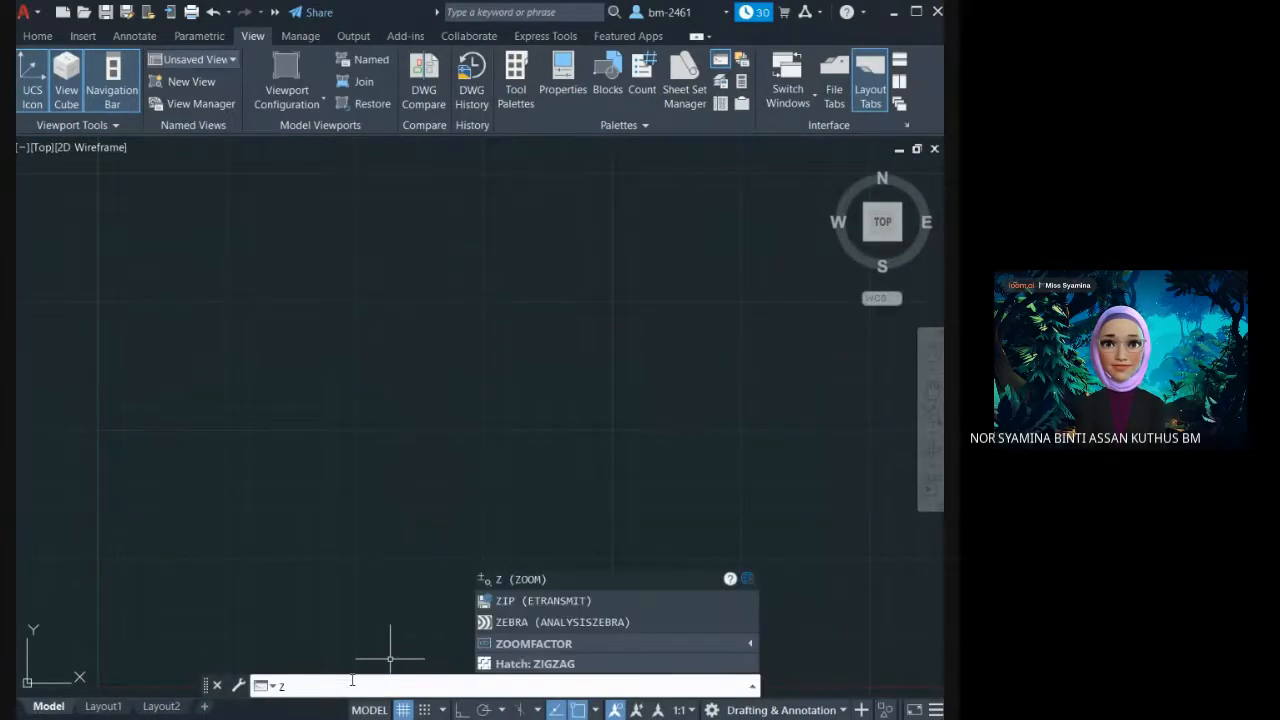
key(Return)
text(a)
key(Return)
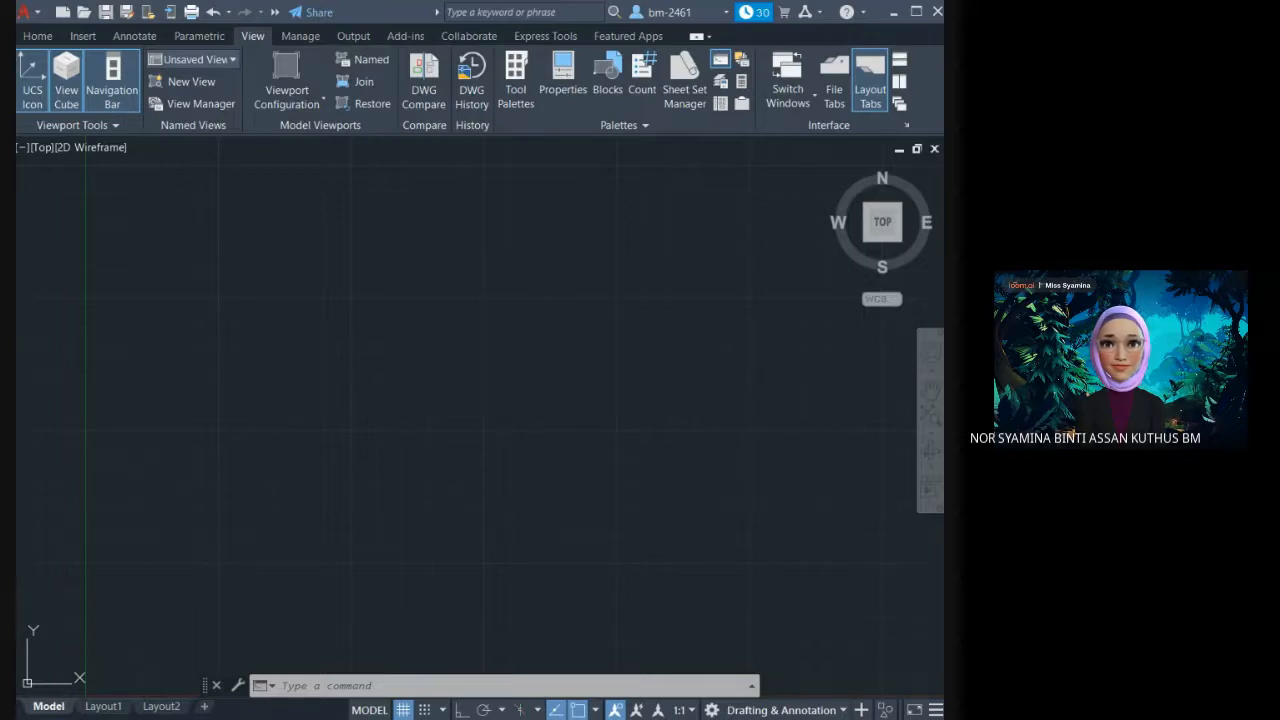
Switch to the browser to check the Exercise 1 floor plan PDF and return to the AutoCAD drawing
key(alt+Tab)
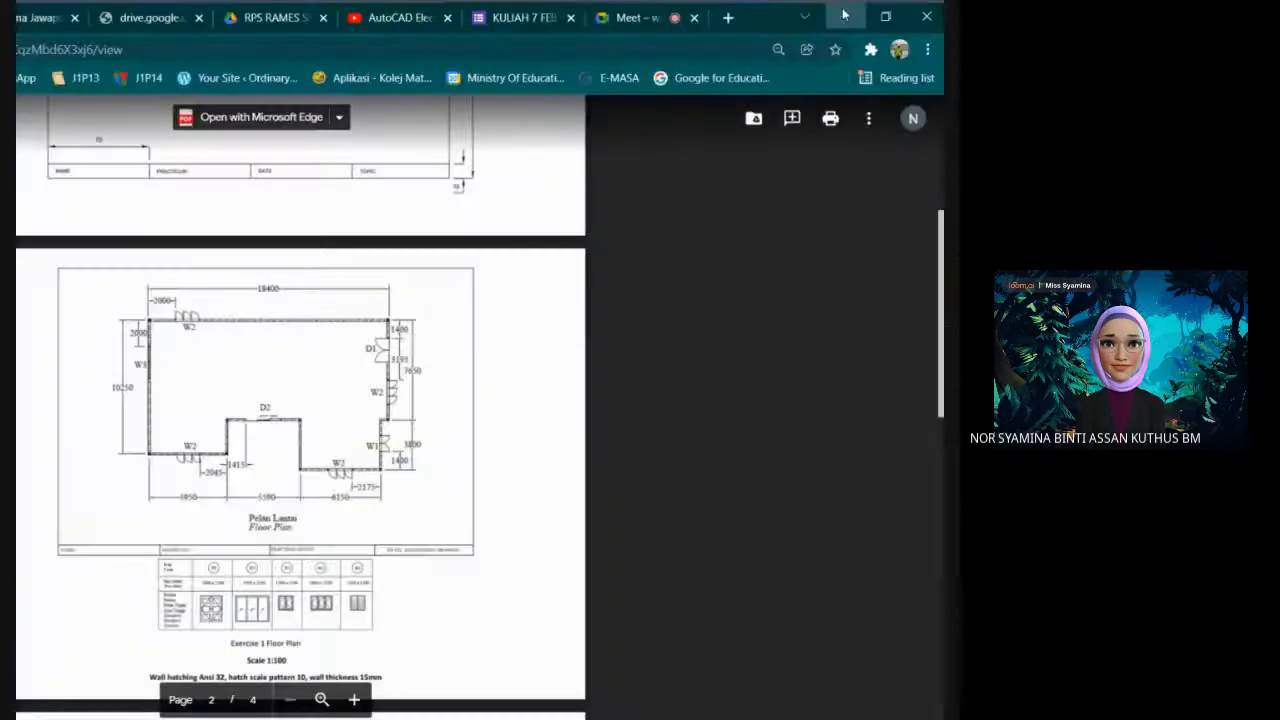
click(843, 14)
click(206, 282)
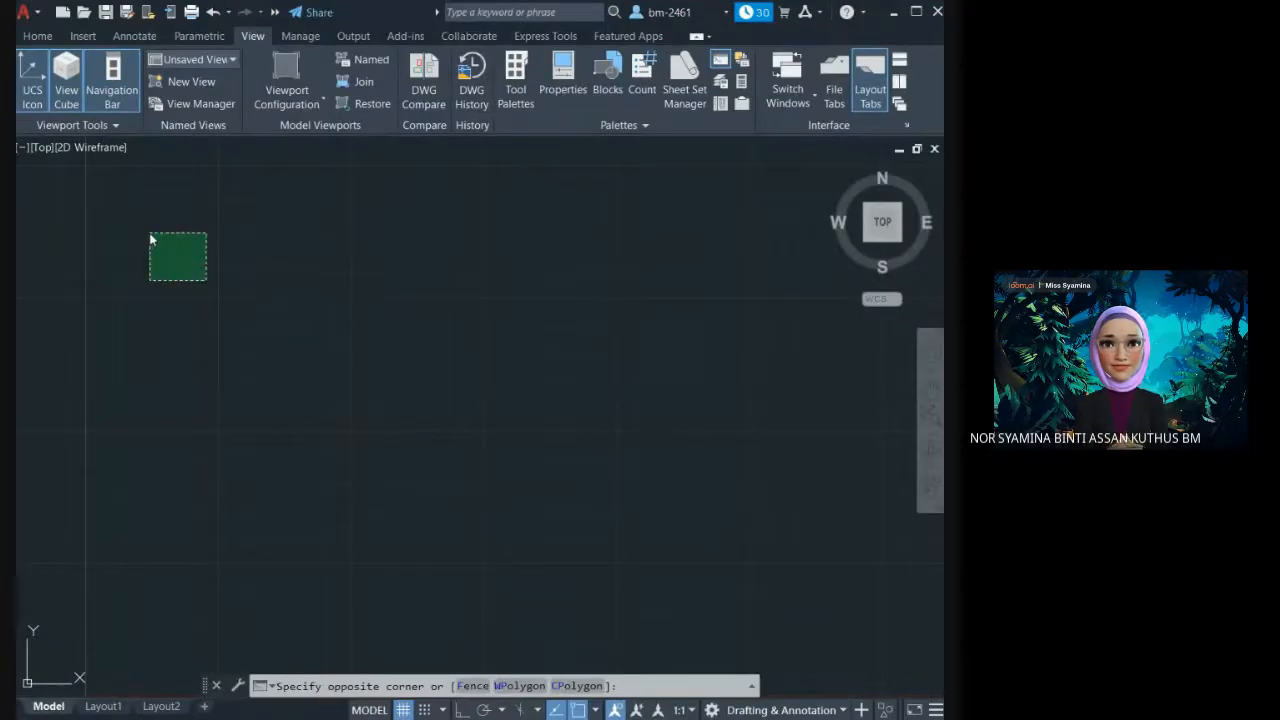
click(151, 237)
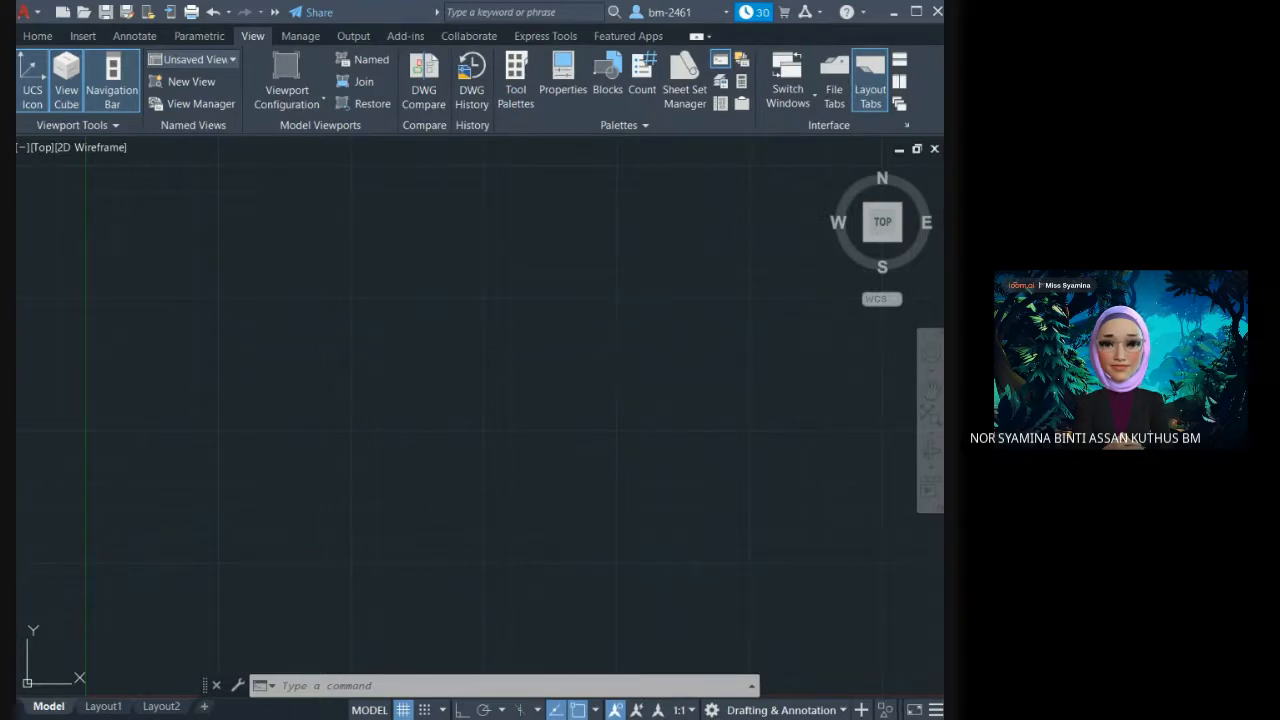
Bring the AutoCAD window to the front and maximise it
key(alt+Tab)
key(alt+Tab)
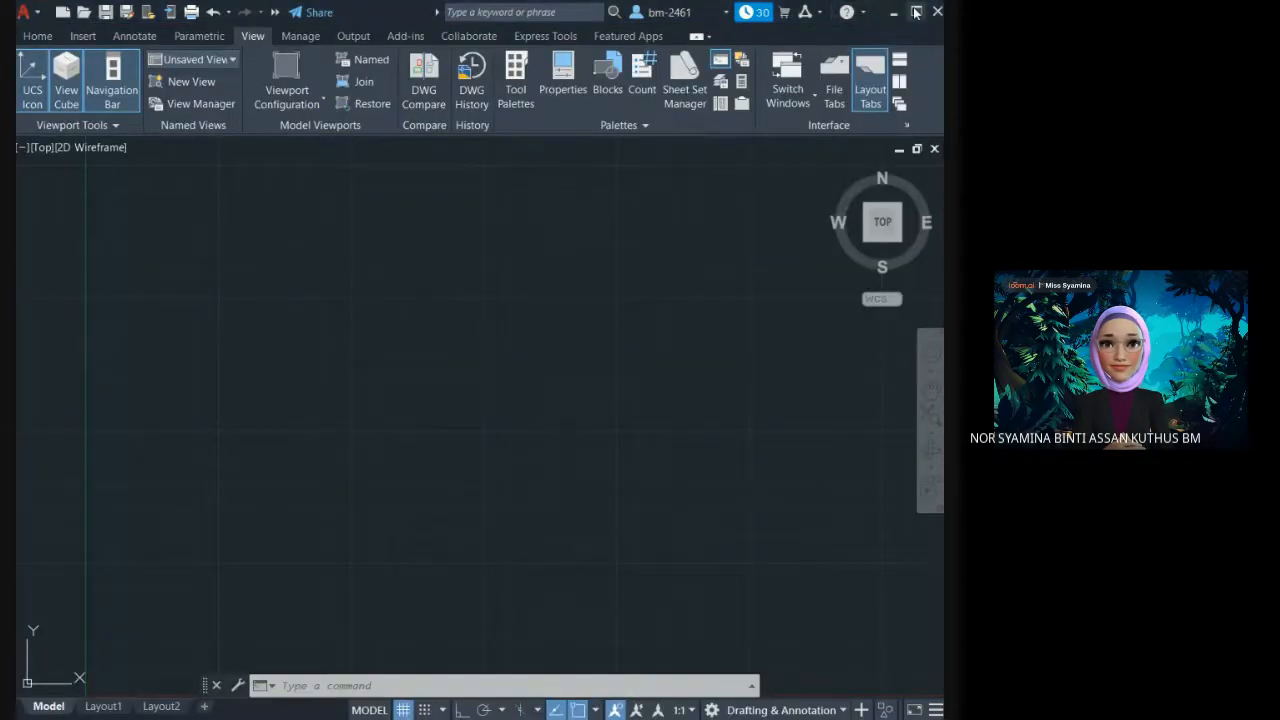
click(916, 12)
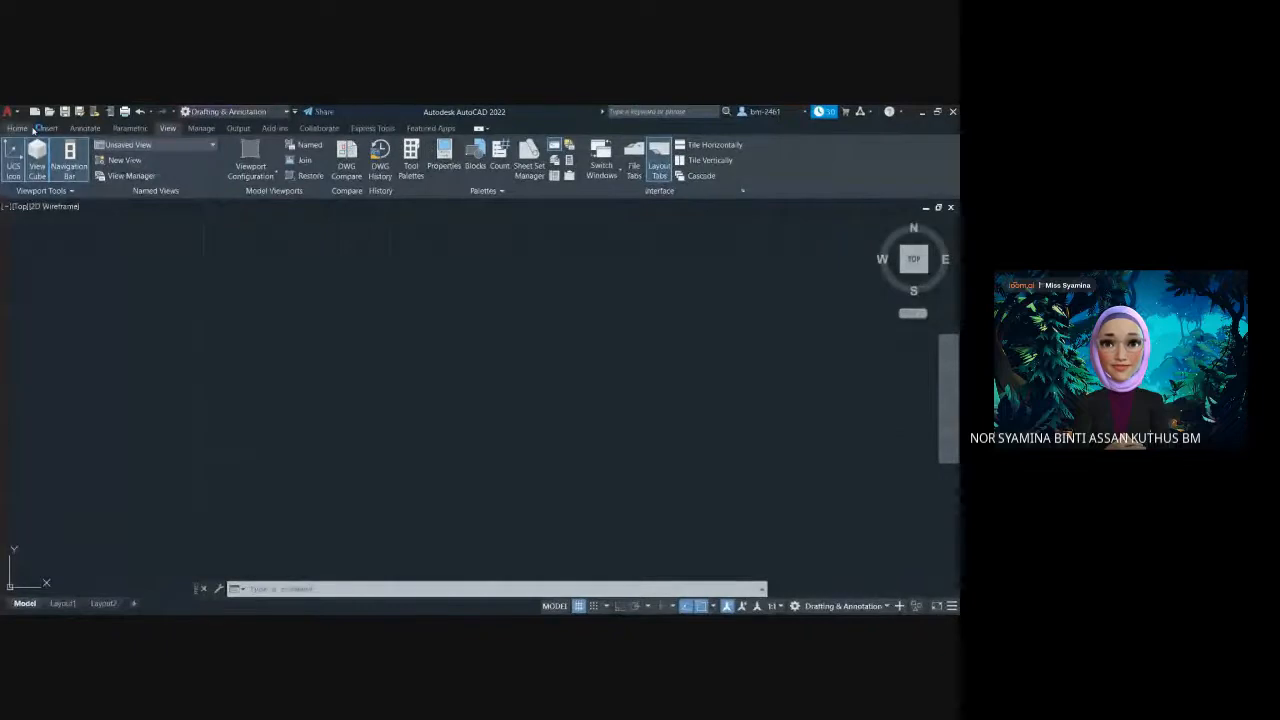
click(48, 128)
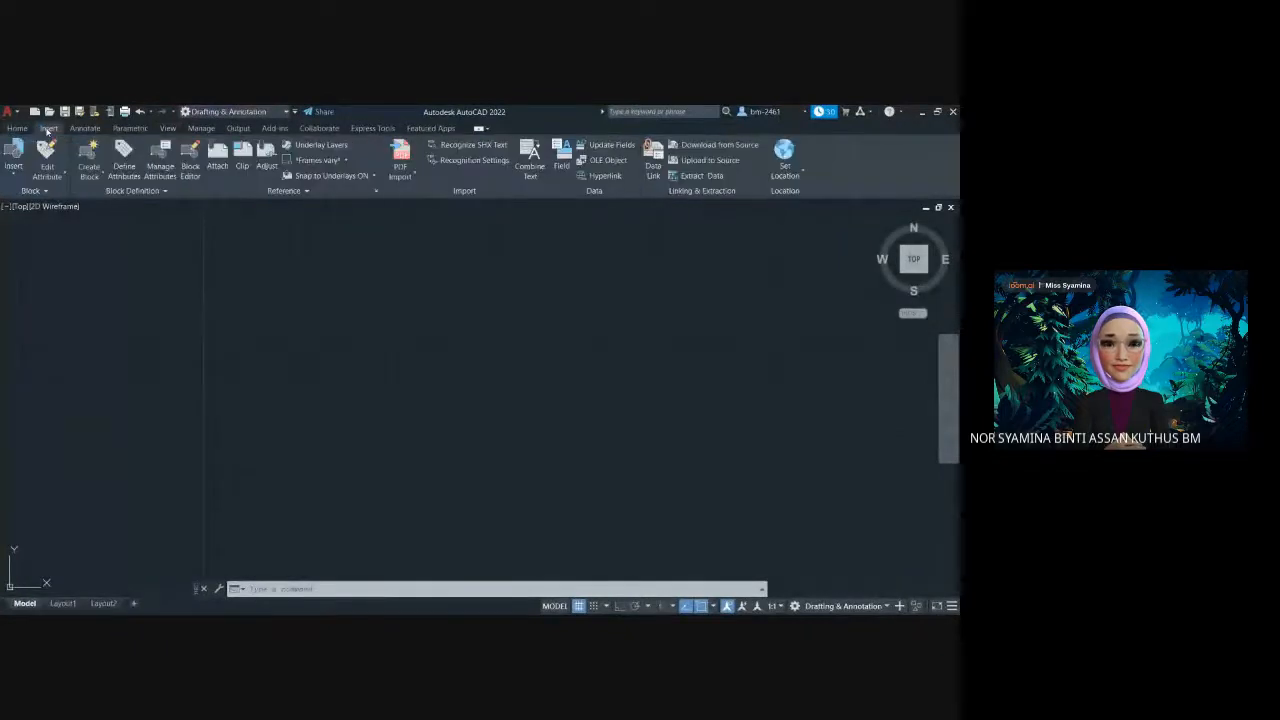
click(16, 176)
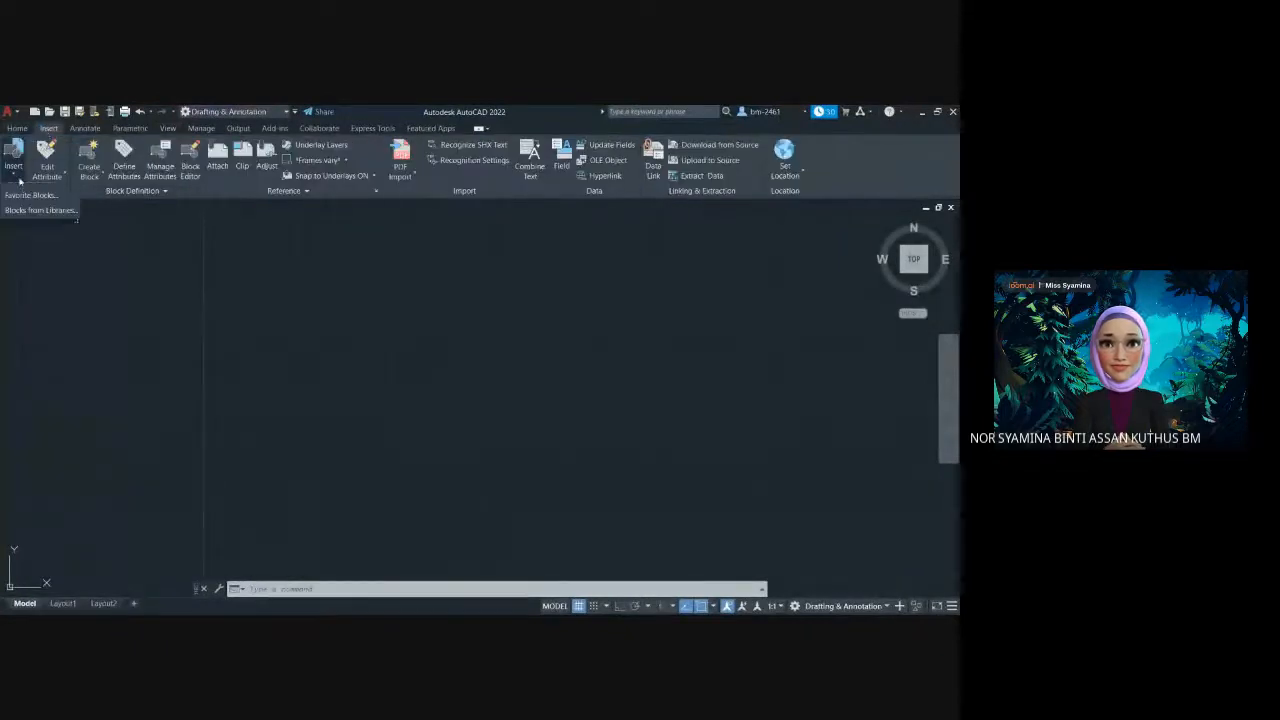
click(219, 165)
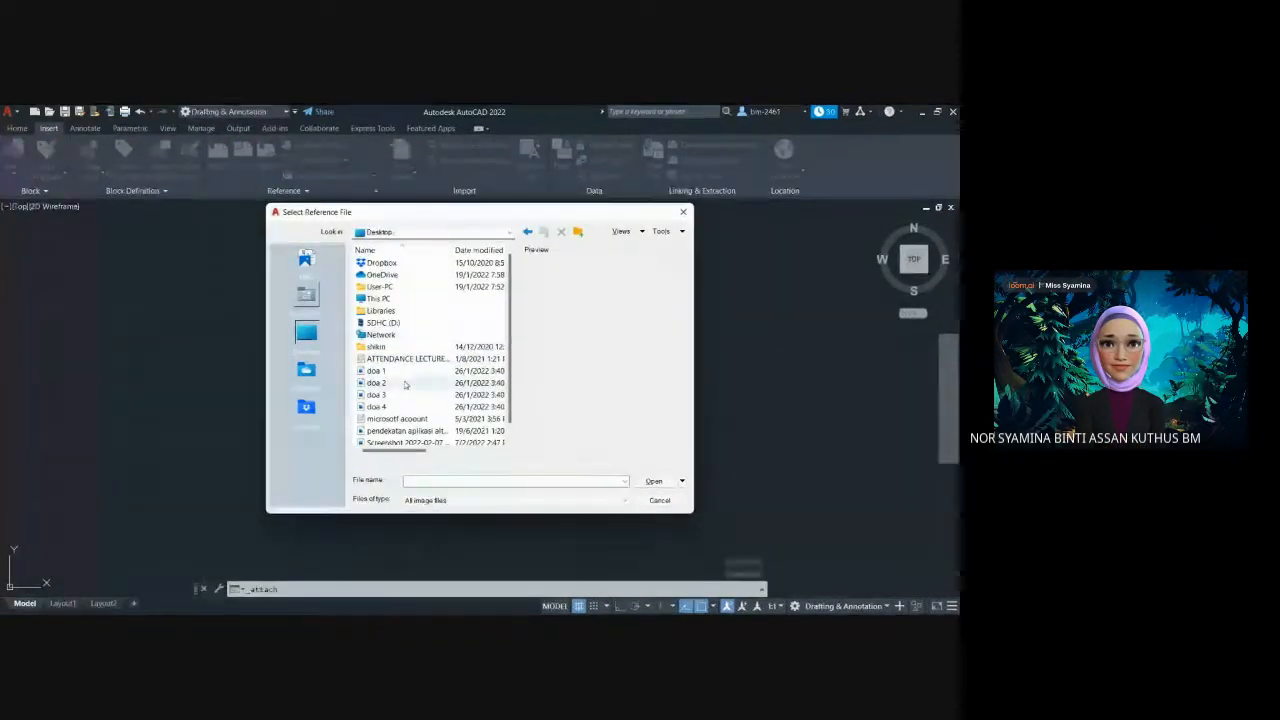
scroll(420, 390, down, 2)
click(410, 431)
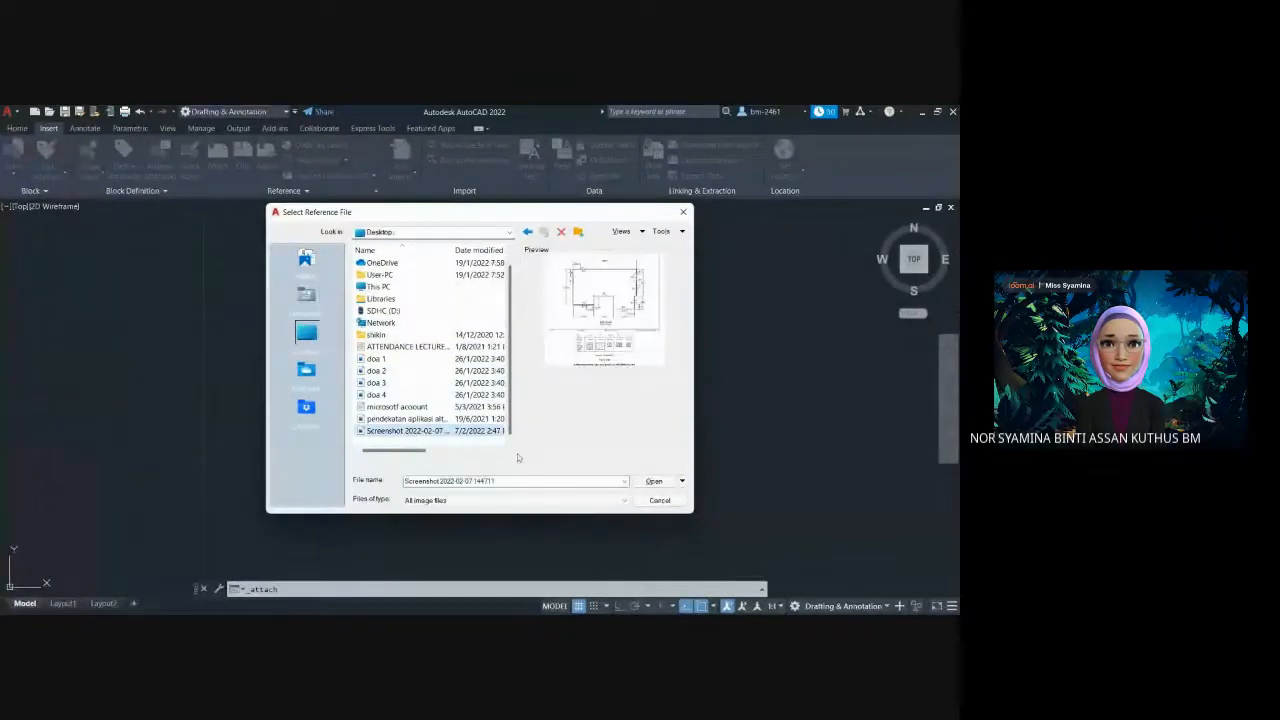
click(654, 481)
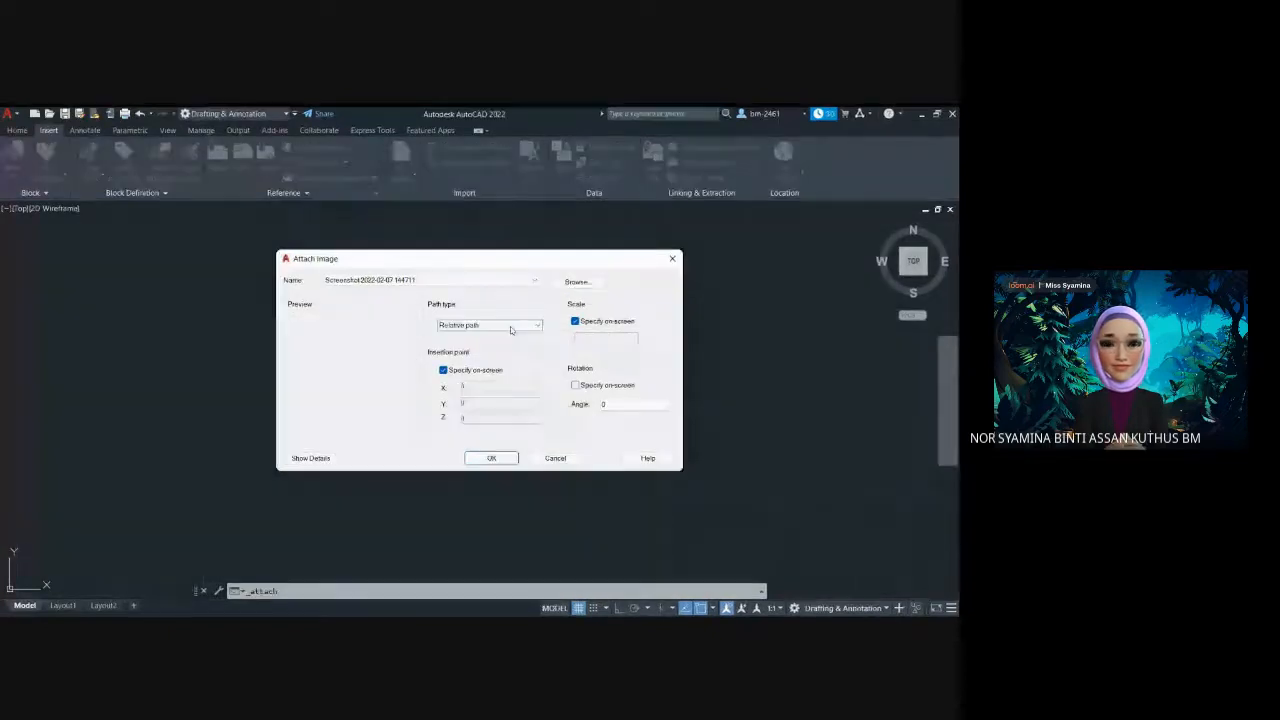
Place the attached floor plan image in empty space above and to the right of the origin at scale factor 1
click(496, 455)
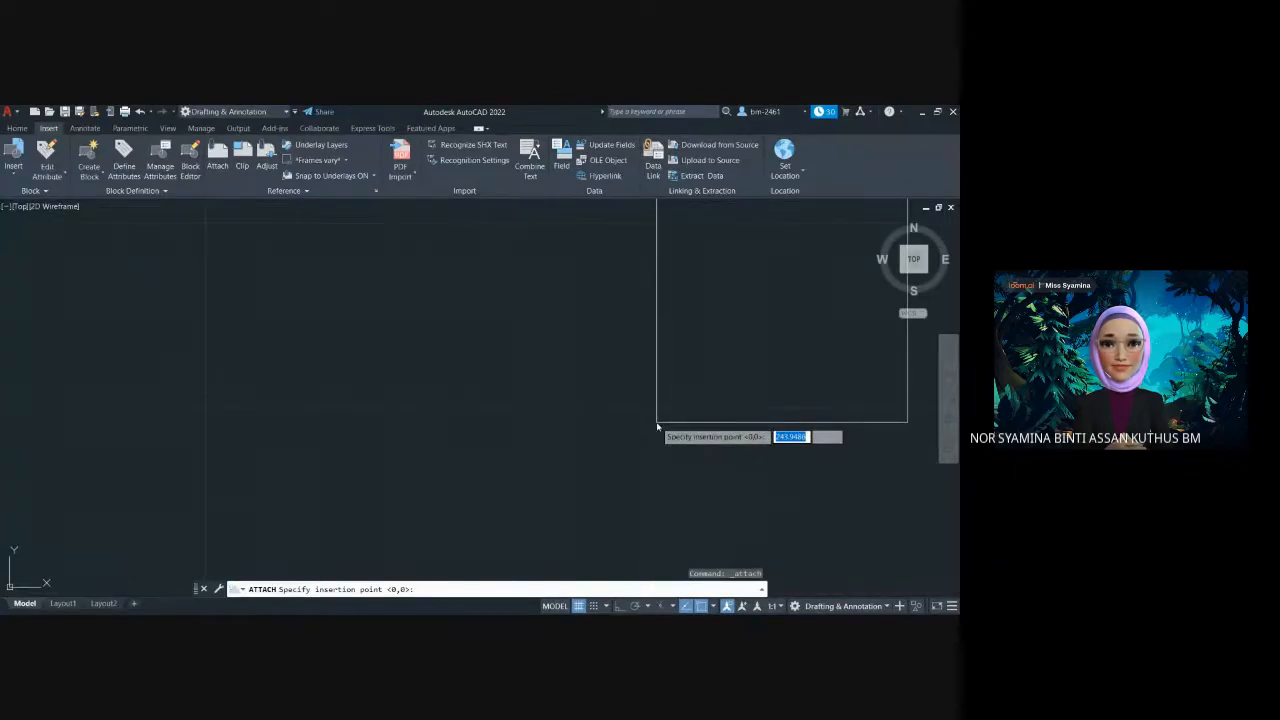
scroll(657, 428, down, 3)
middle_drag(693, 363, 550, 436)
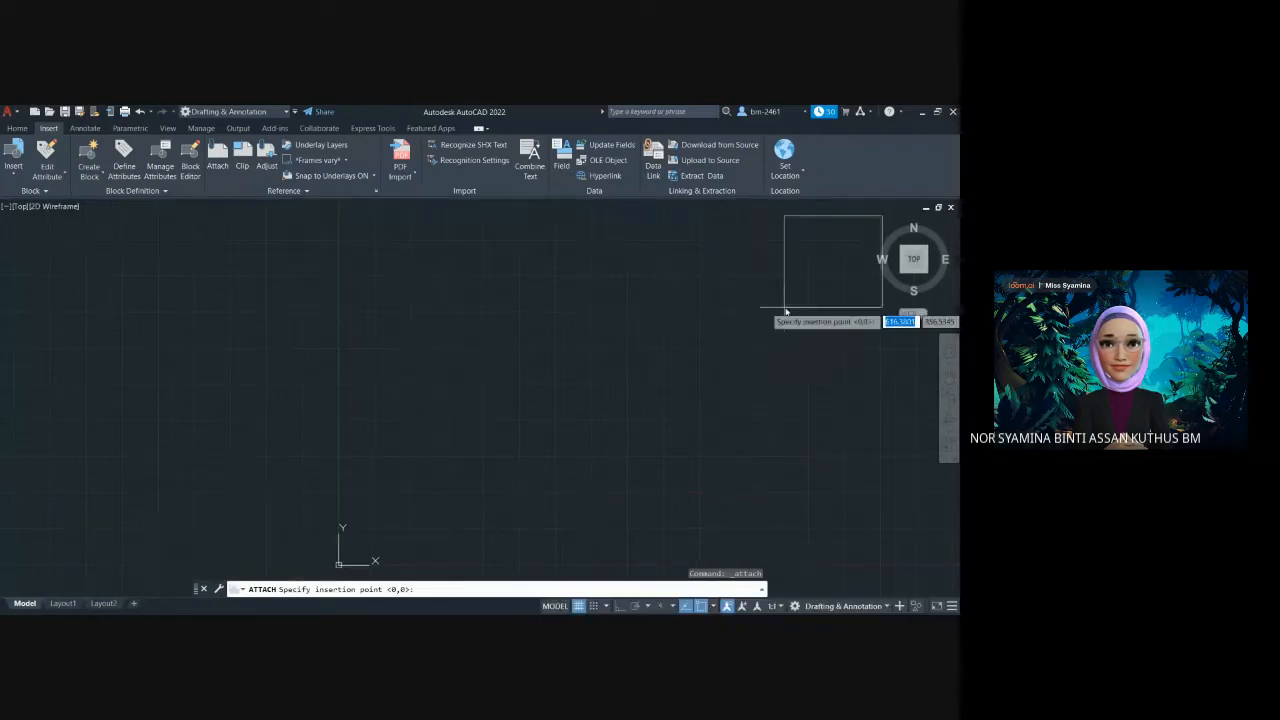
click(736, 326)
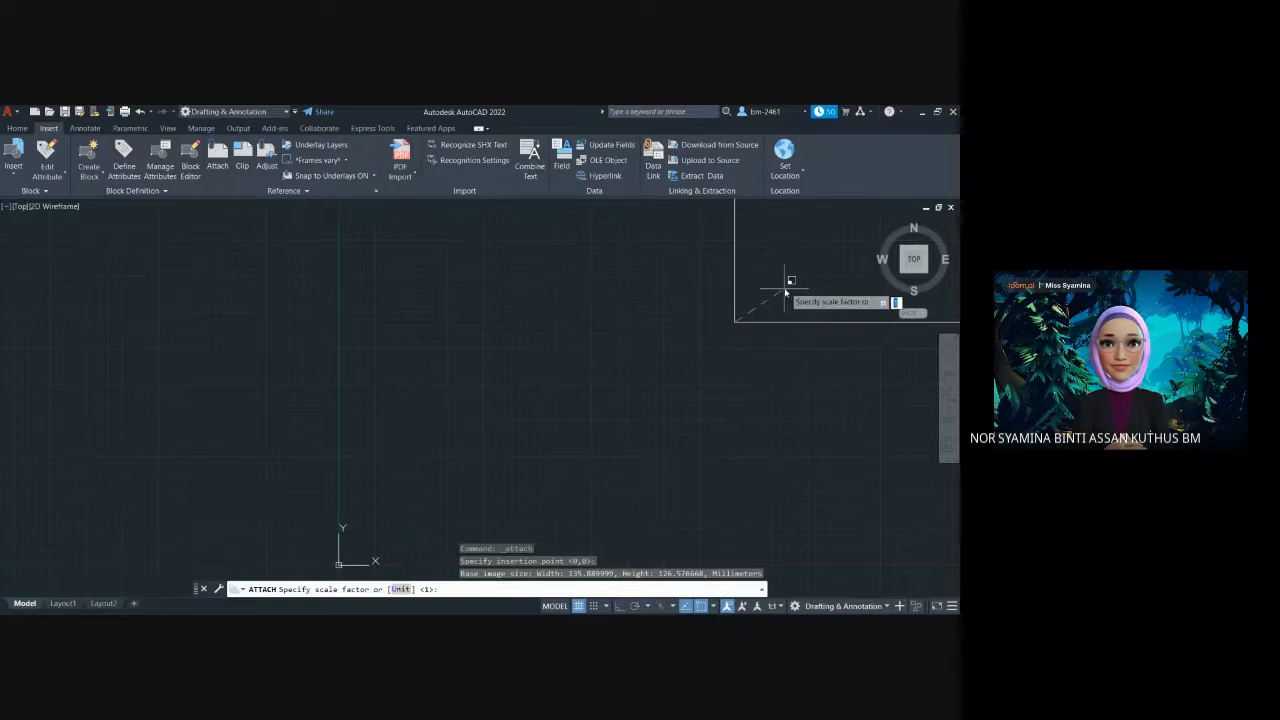
scroll(716, 341, down, 1)
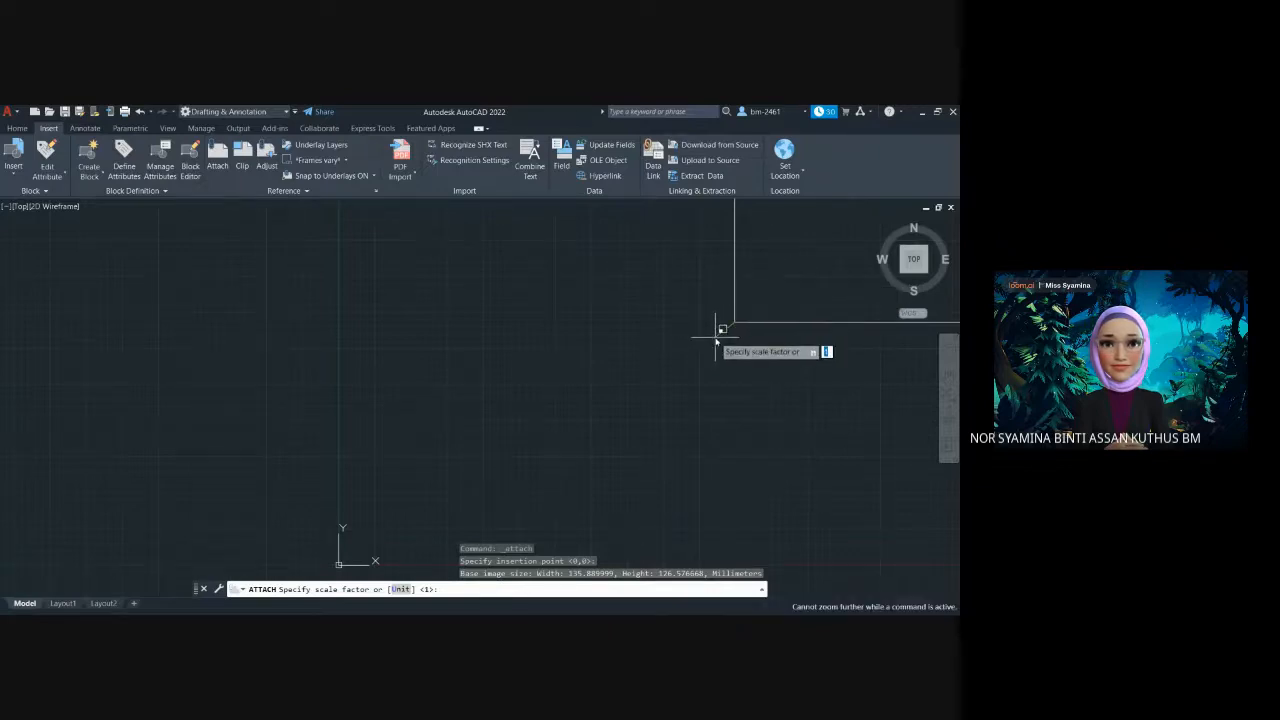
key(Return)
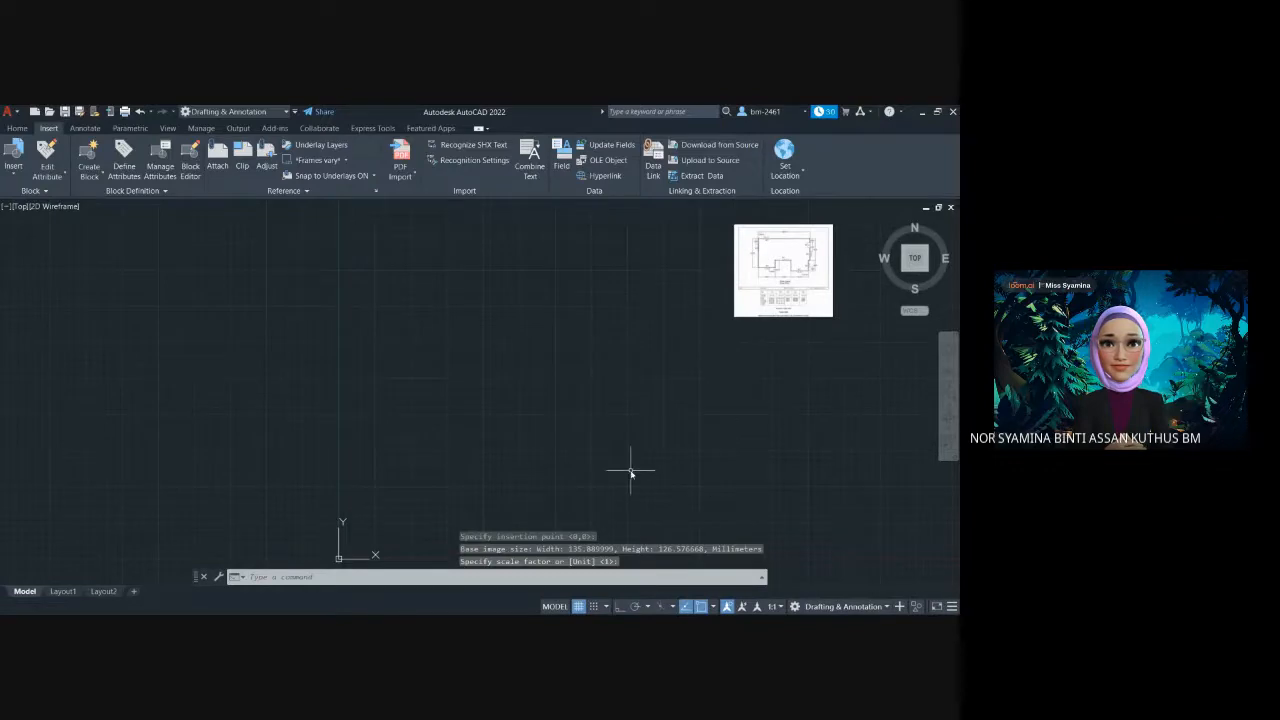
Zoom the drawing with the All option to show the limits and the attached image
text(z)
key(Return)
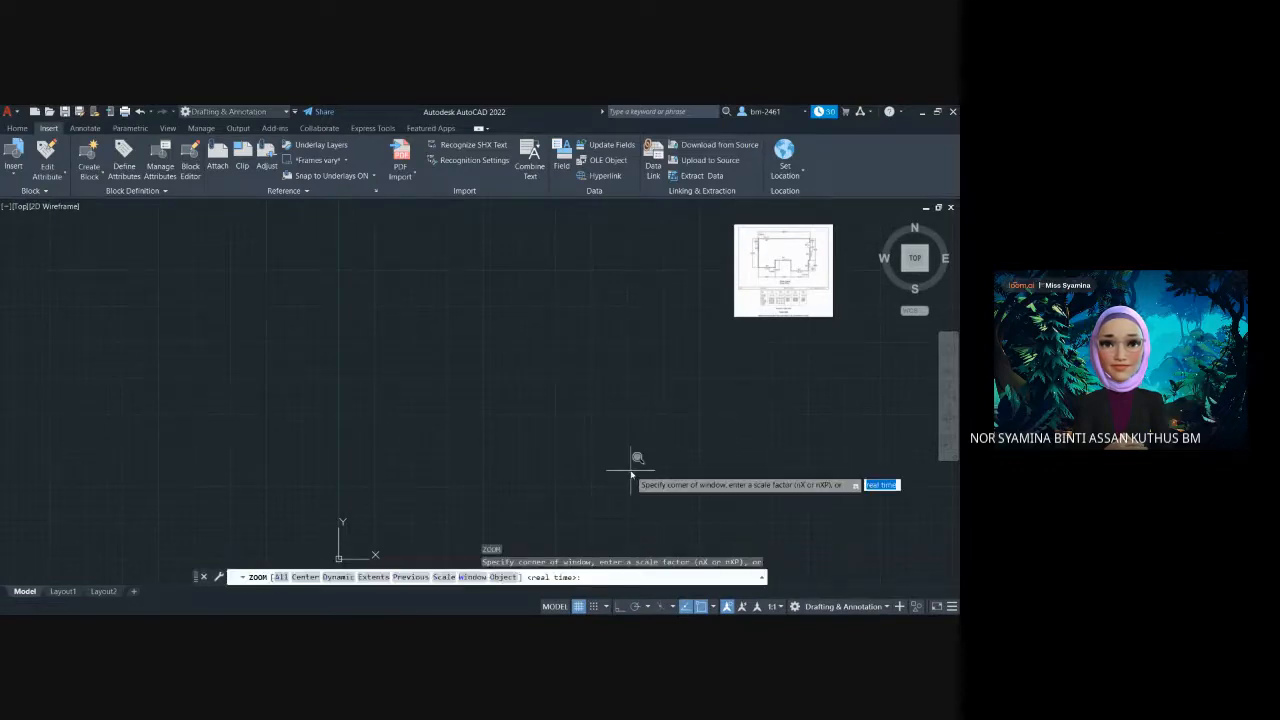
key(Return)
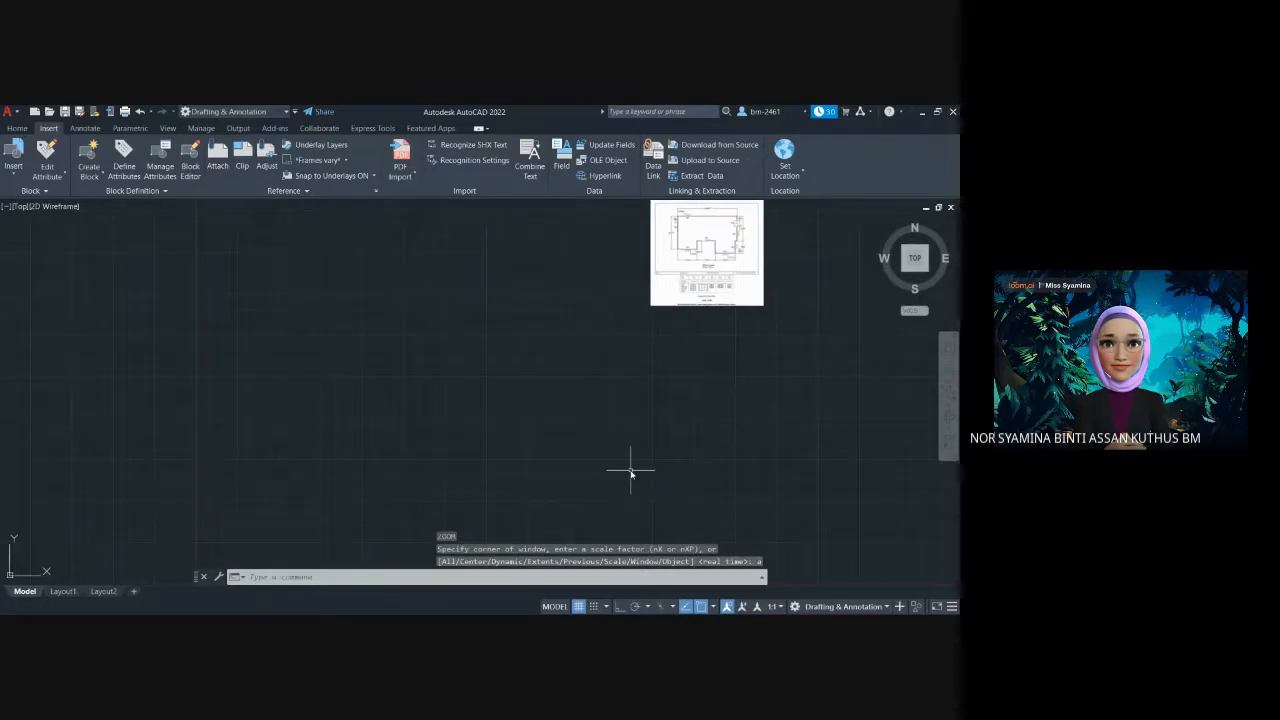
Enlarge the attached floor plan image by stretching its lower-left corner outward
click(724, 258)
click(680, 314)
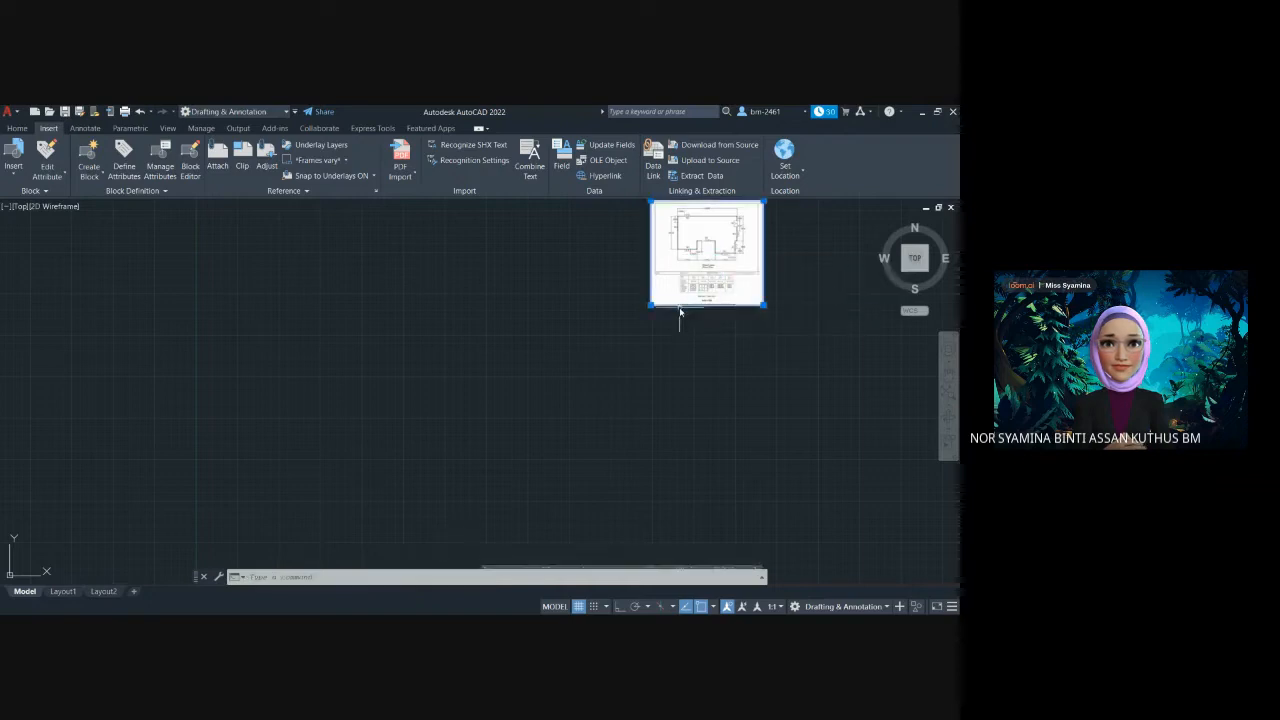
click(650, 305)
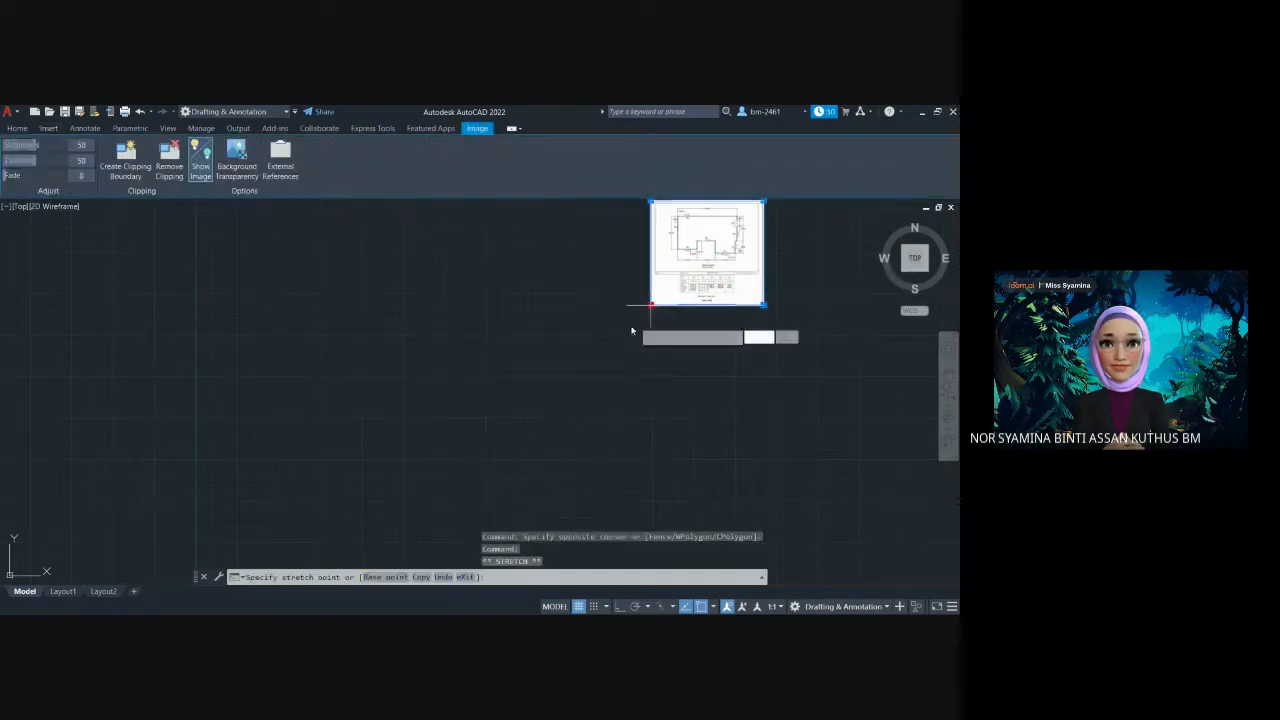
click(590, 362)
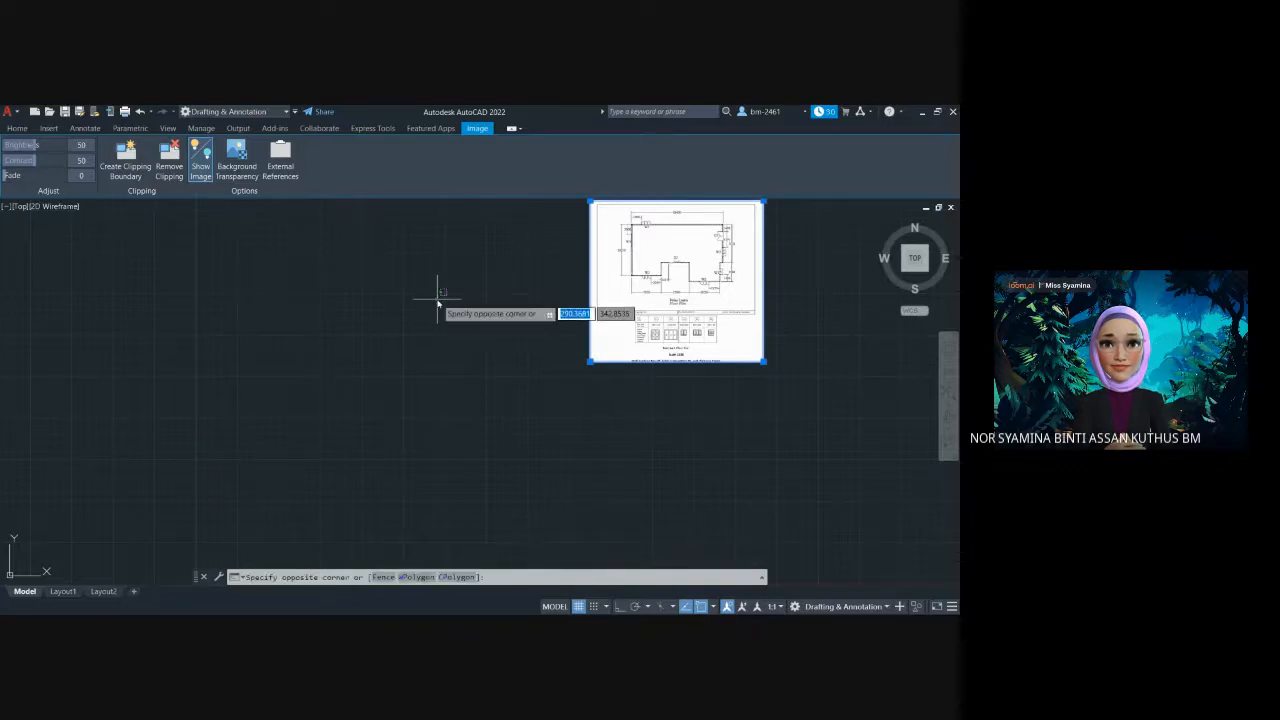
click(437, 303)
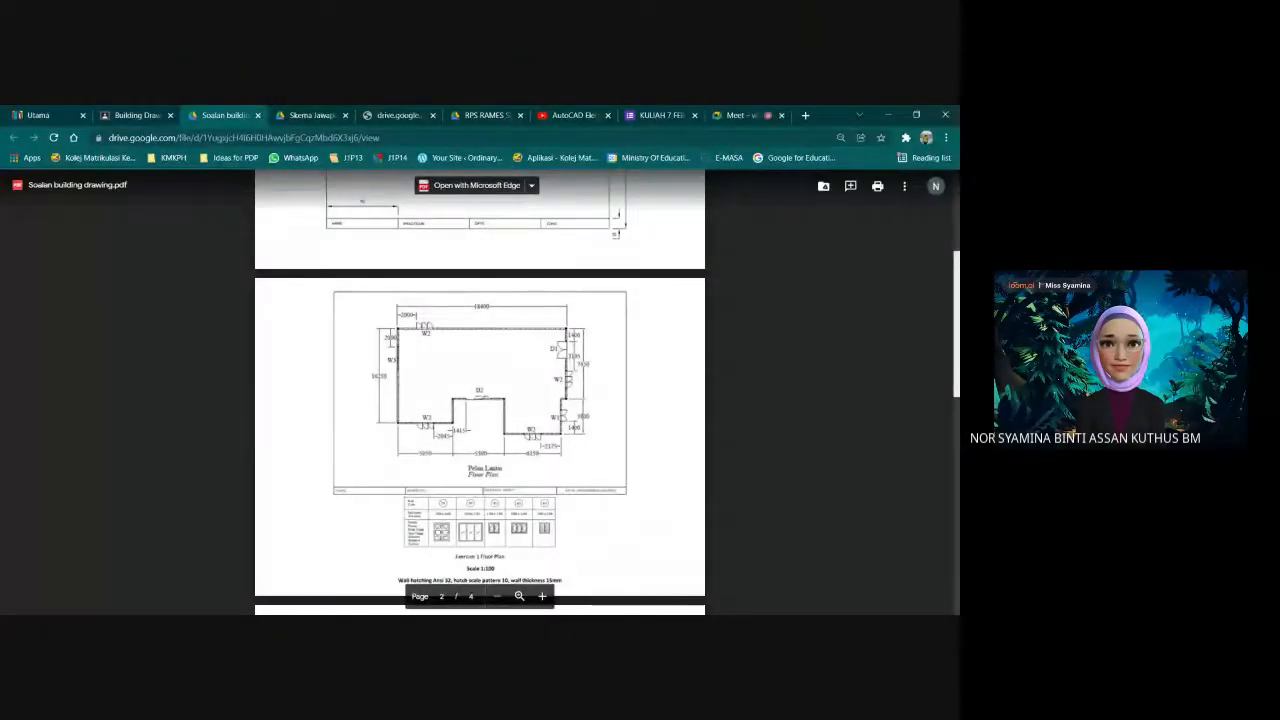
Switch to the browser, check the Google Meet call and magnify the Exercise 1 floor plan PDF
click(710, 116)
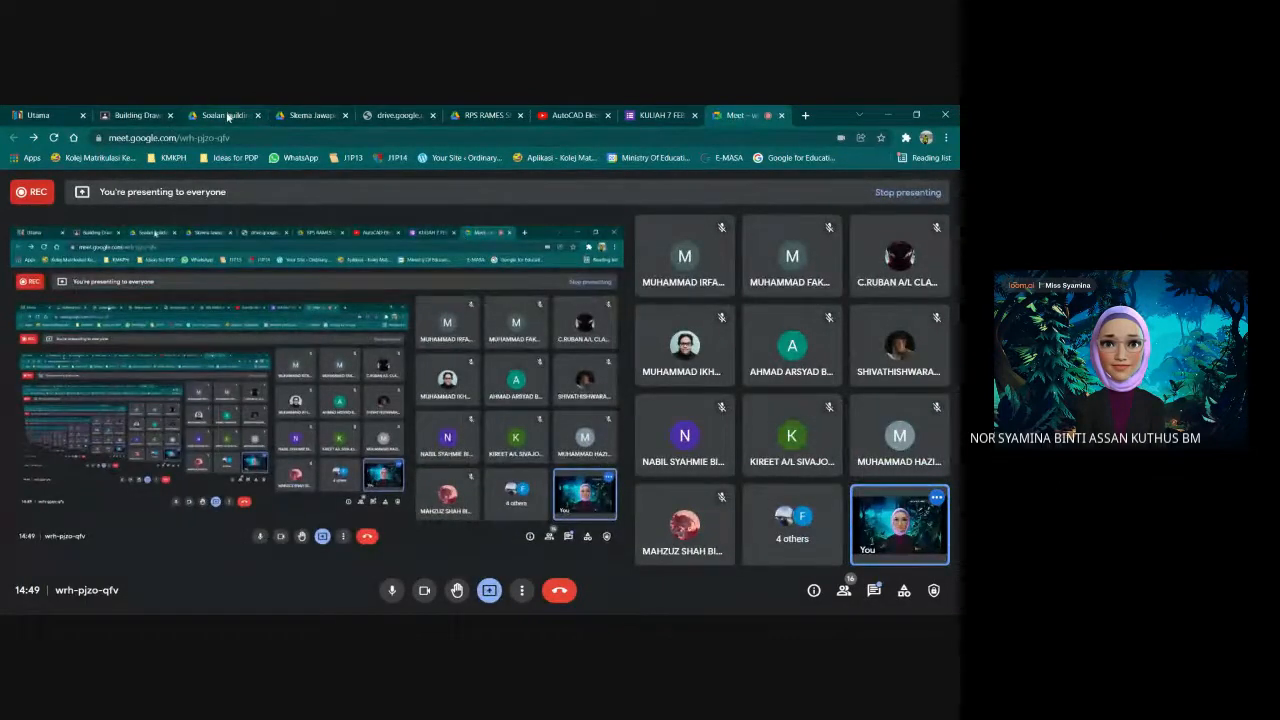
click(226, 116)
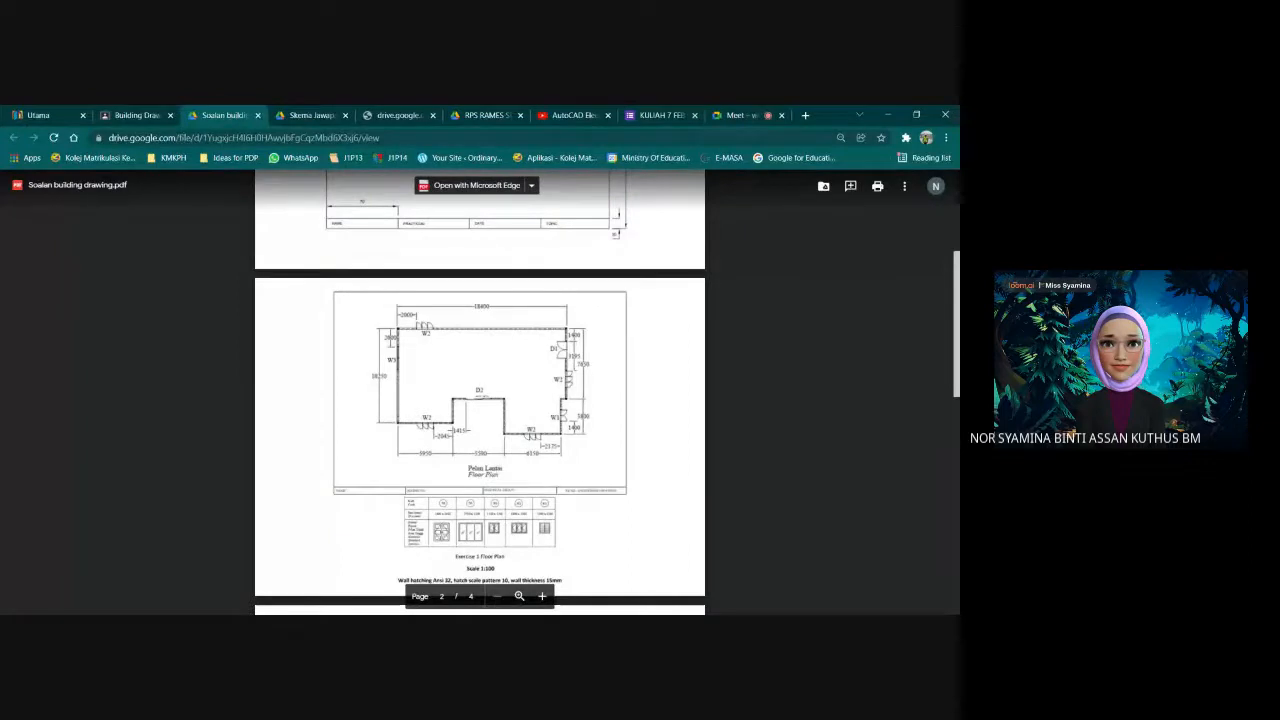
key(ctrl+plus)
key(ctrl+plus)
key(ctrl+plus)
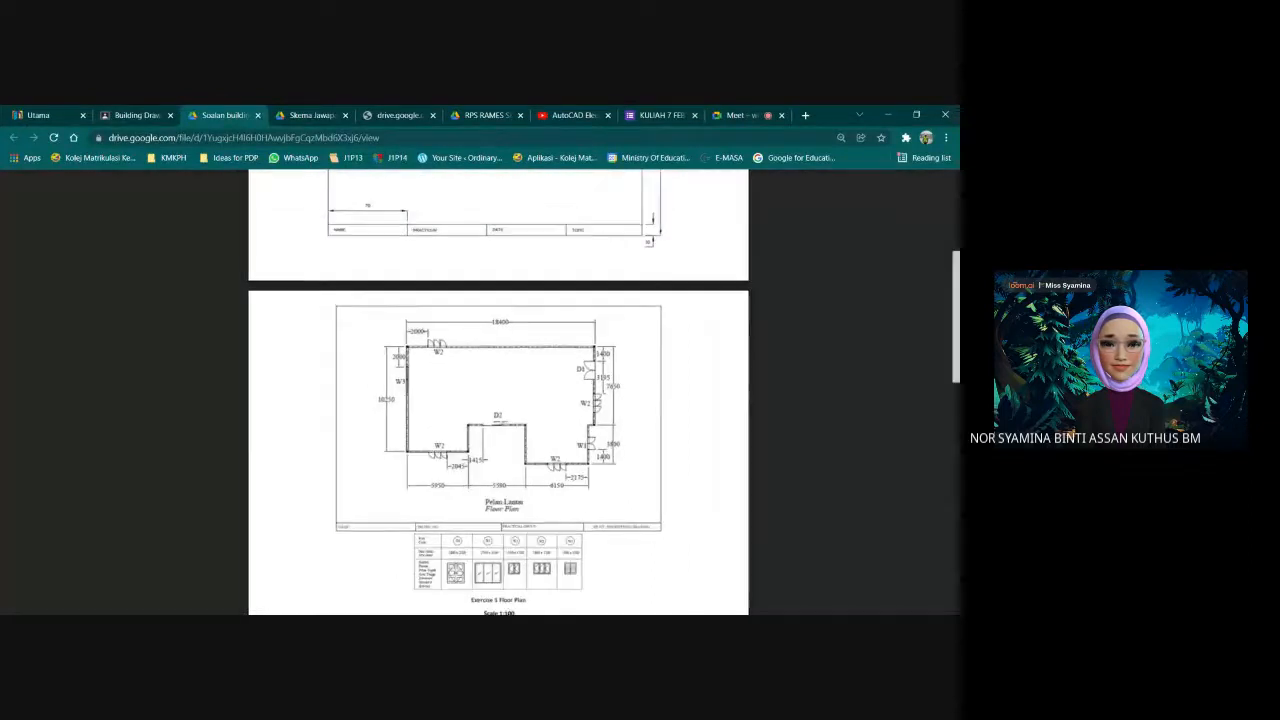
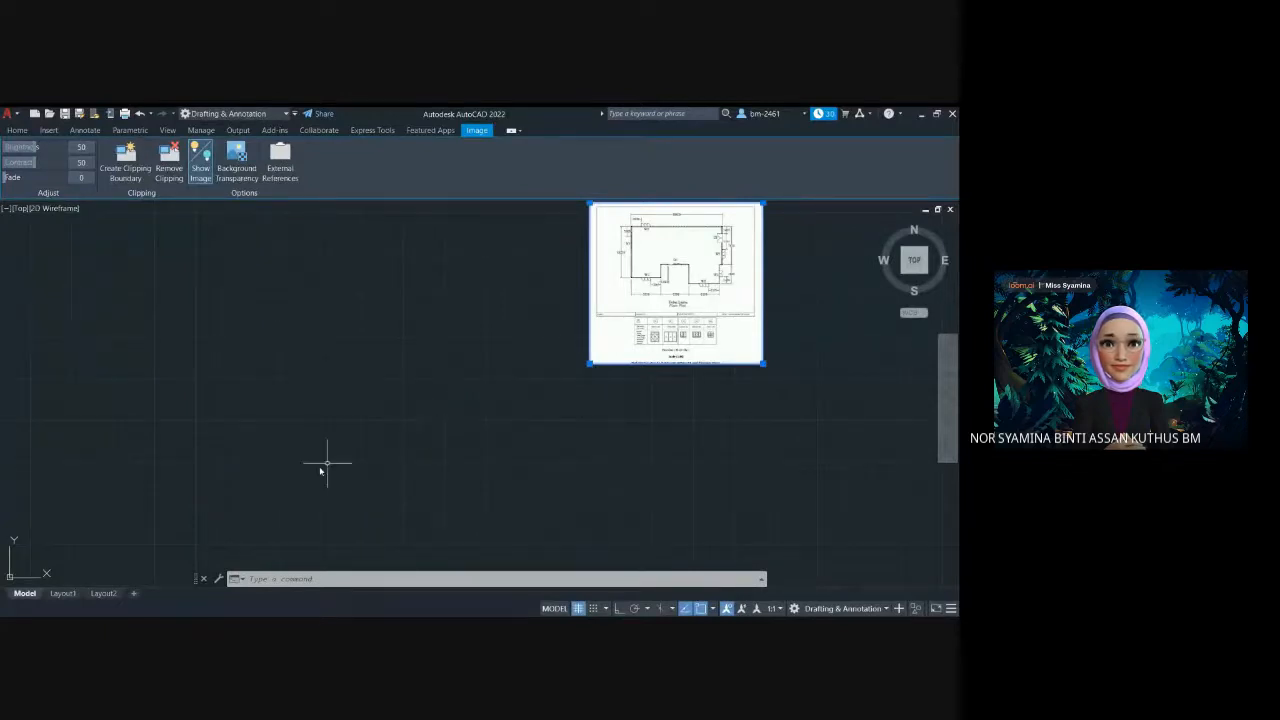
Draw the border's bottom line from 10,10 horizontally to the right, 277 long, with Ortho mode on
click(14, 131)
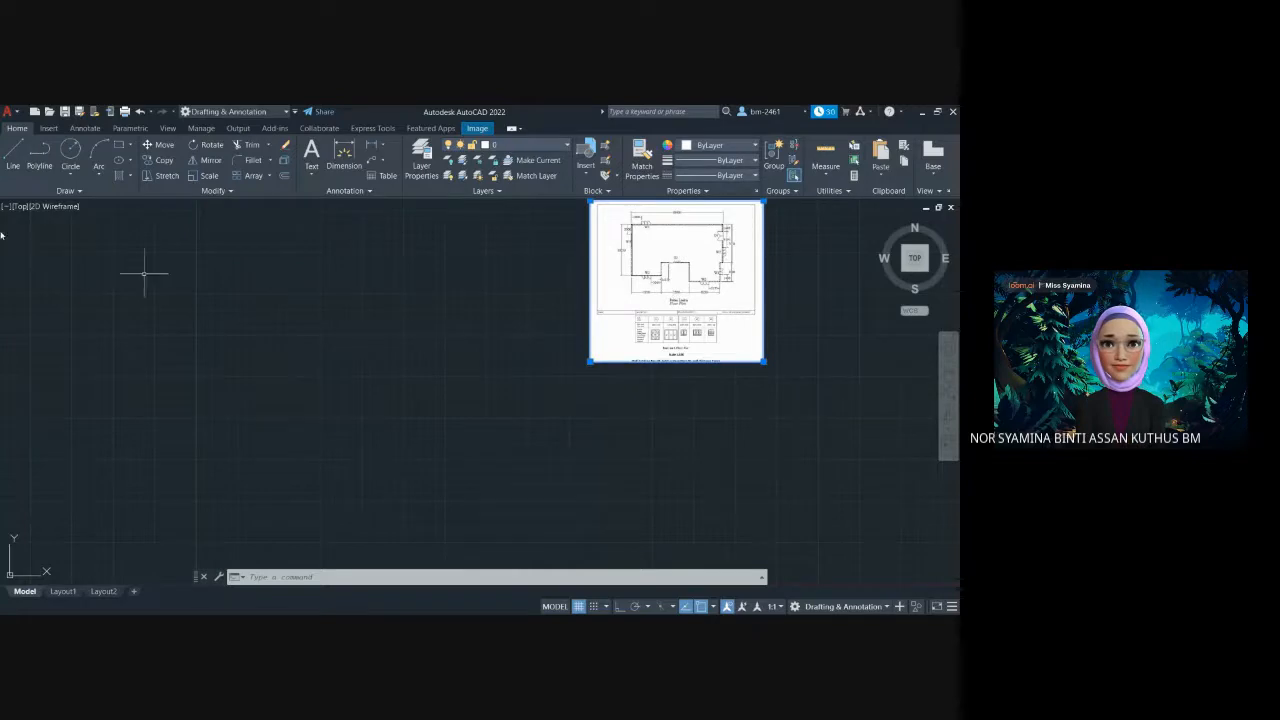
click(14, 166)
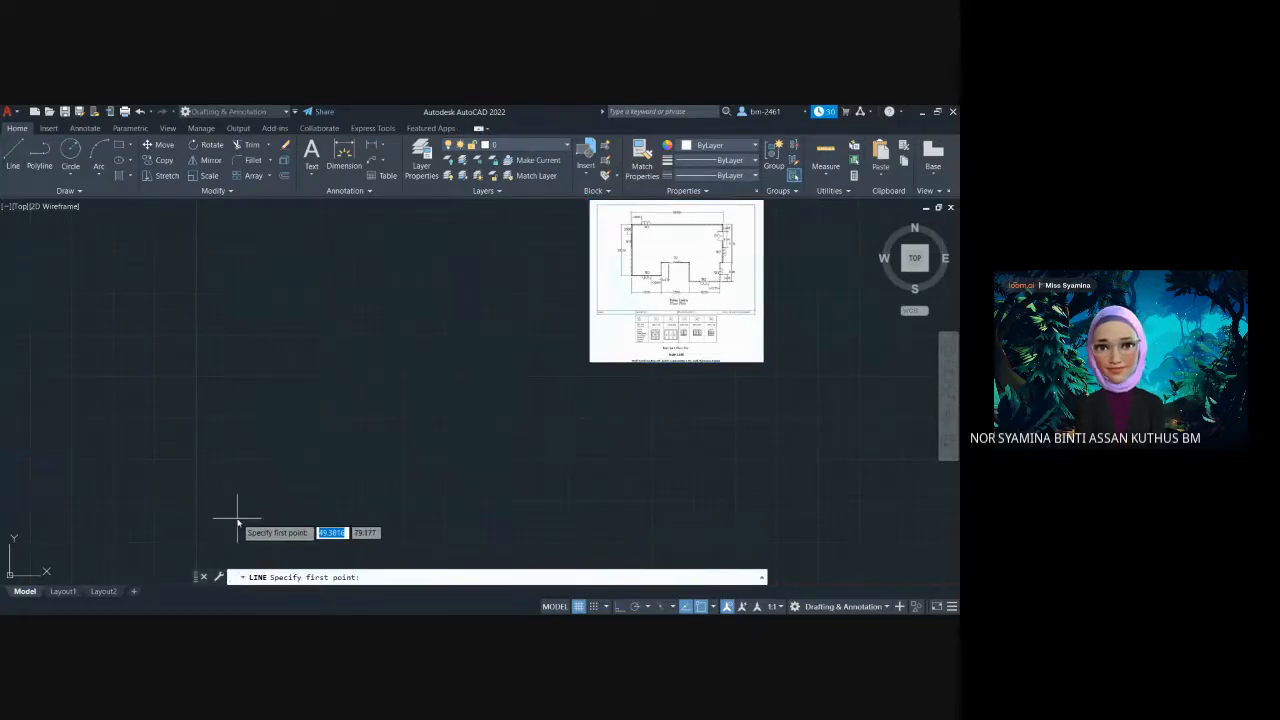
text(0)
key(BackSpace)
text(1)
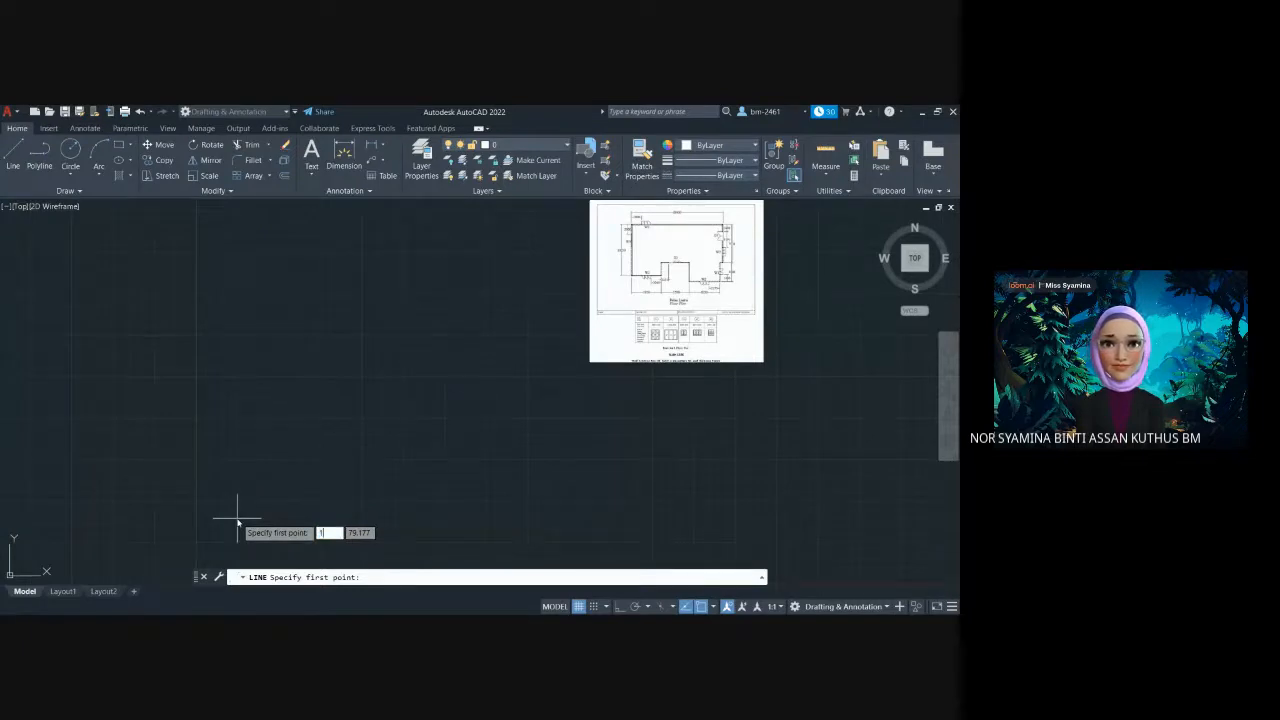
text(0)
key(Tab)
text(10)
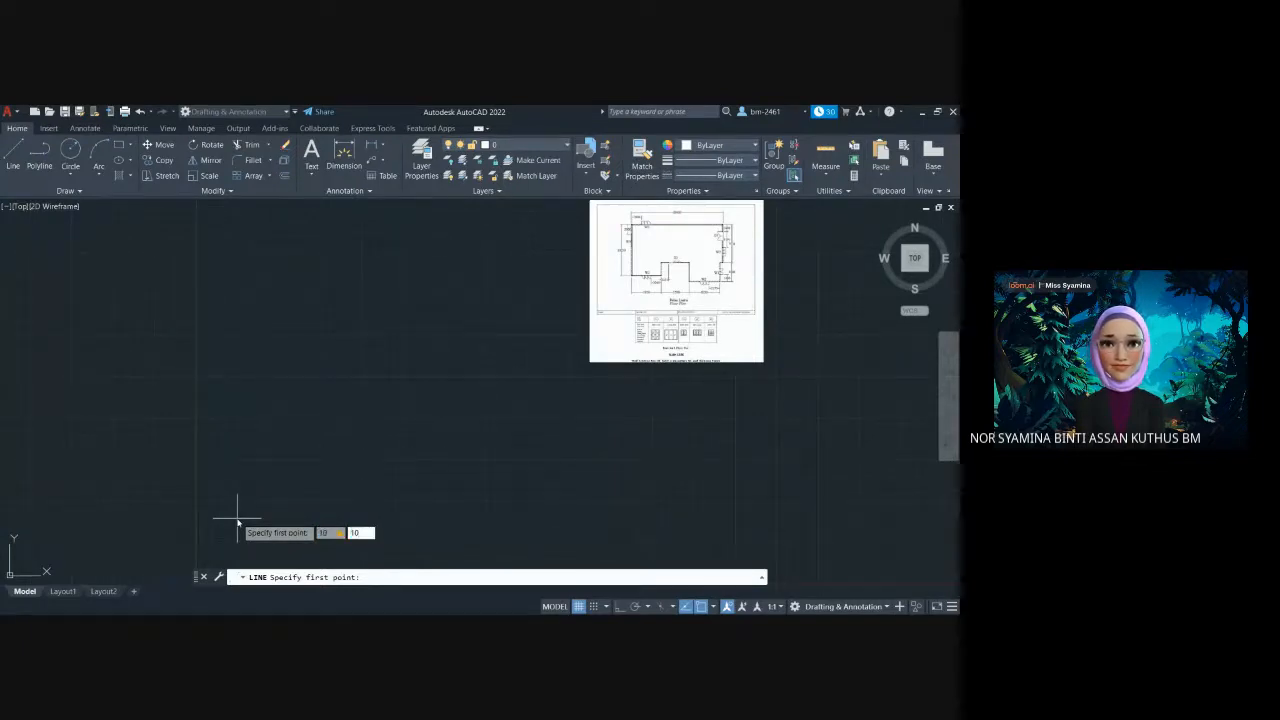
key(Return)
middle_drag(567, 513, 555, 430)
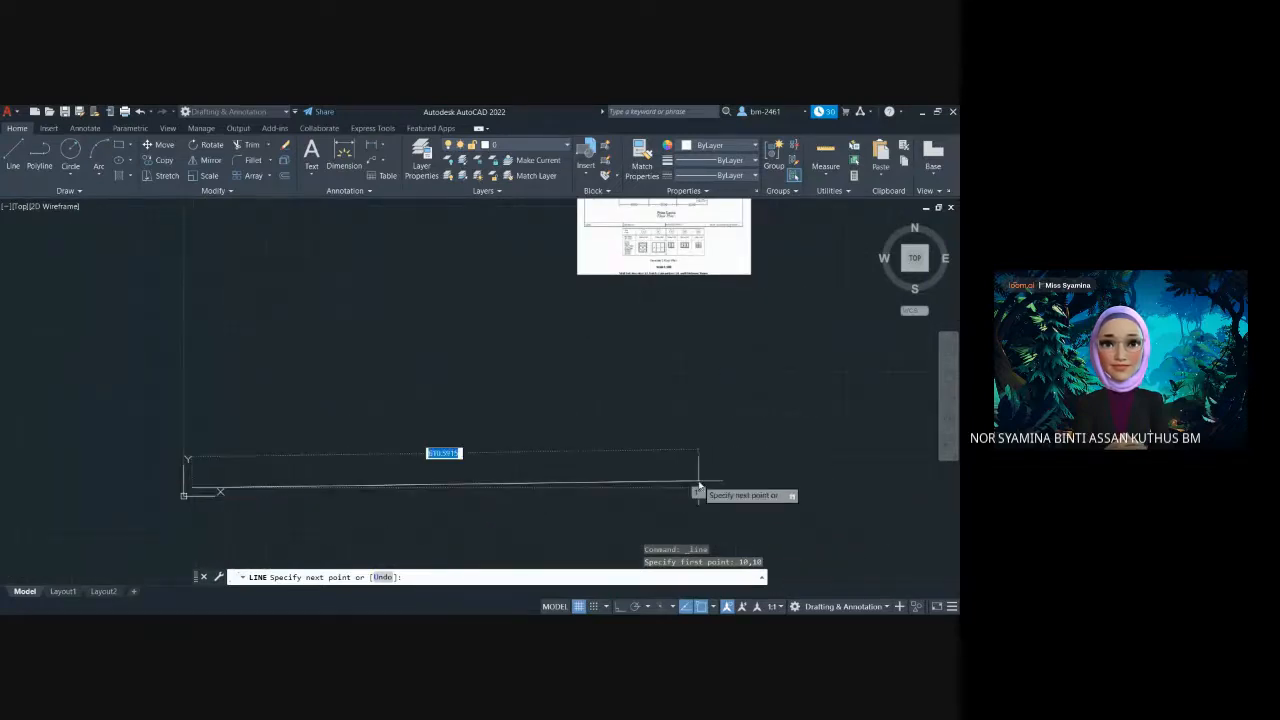
click(619, 607)
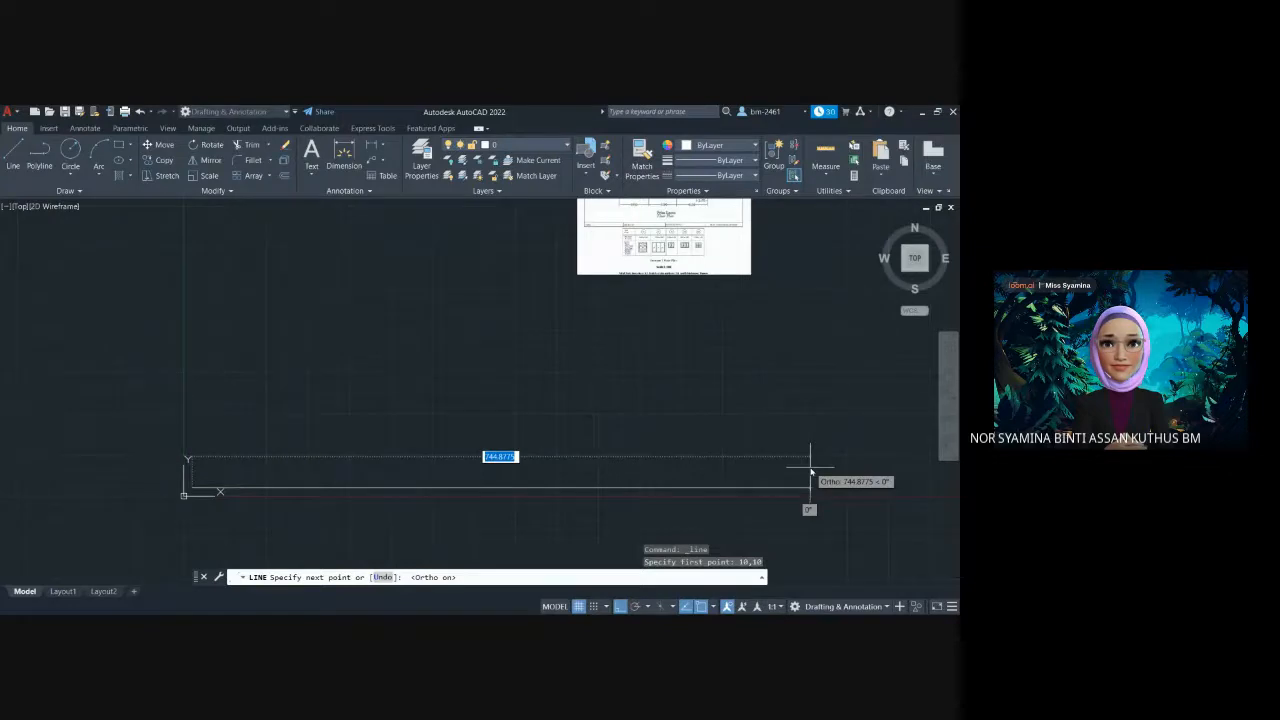
text(277)
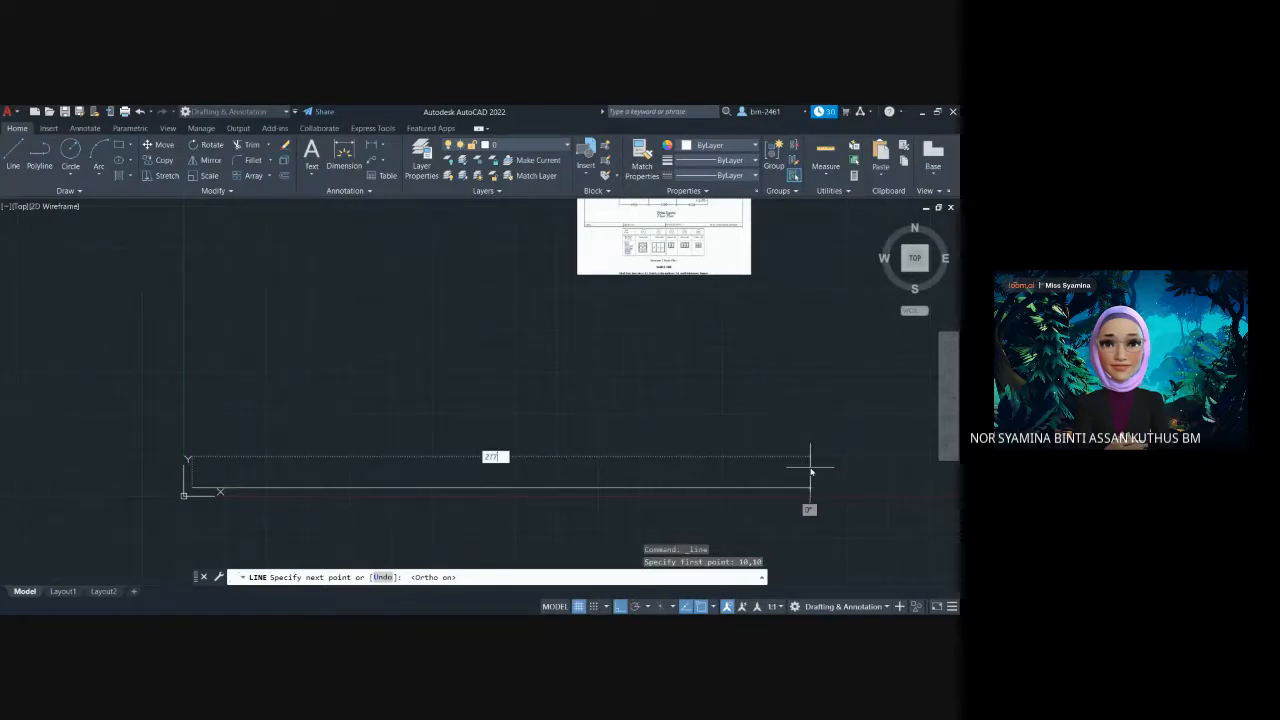
key(Return)
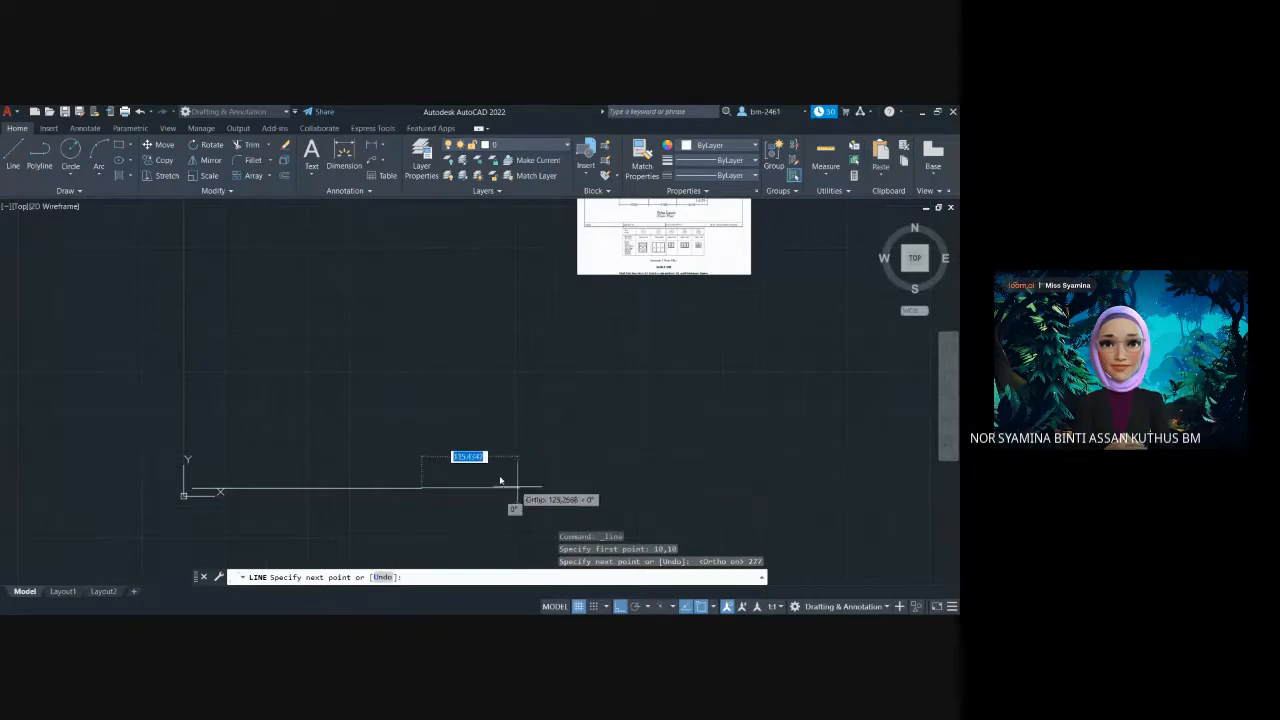
Complete the border rectangle with a 190 line upward, a 277 line to the left and a closing line to the start point
scroll(432, 468, up, 2)
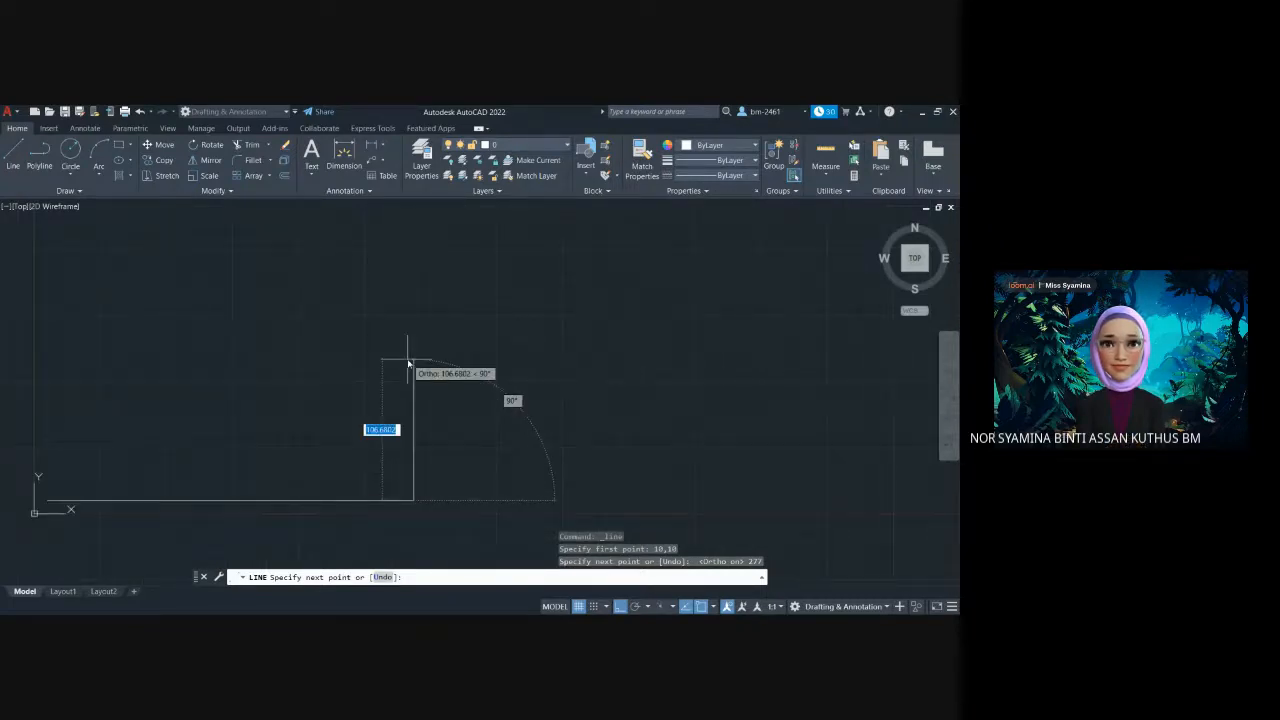
text(190)
key(Return)
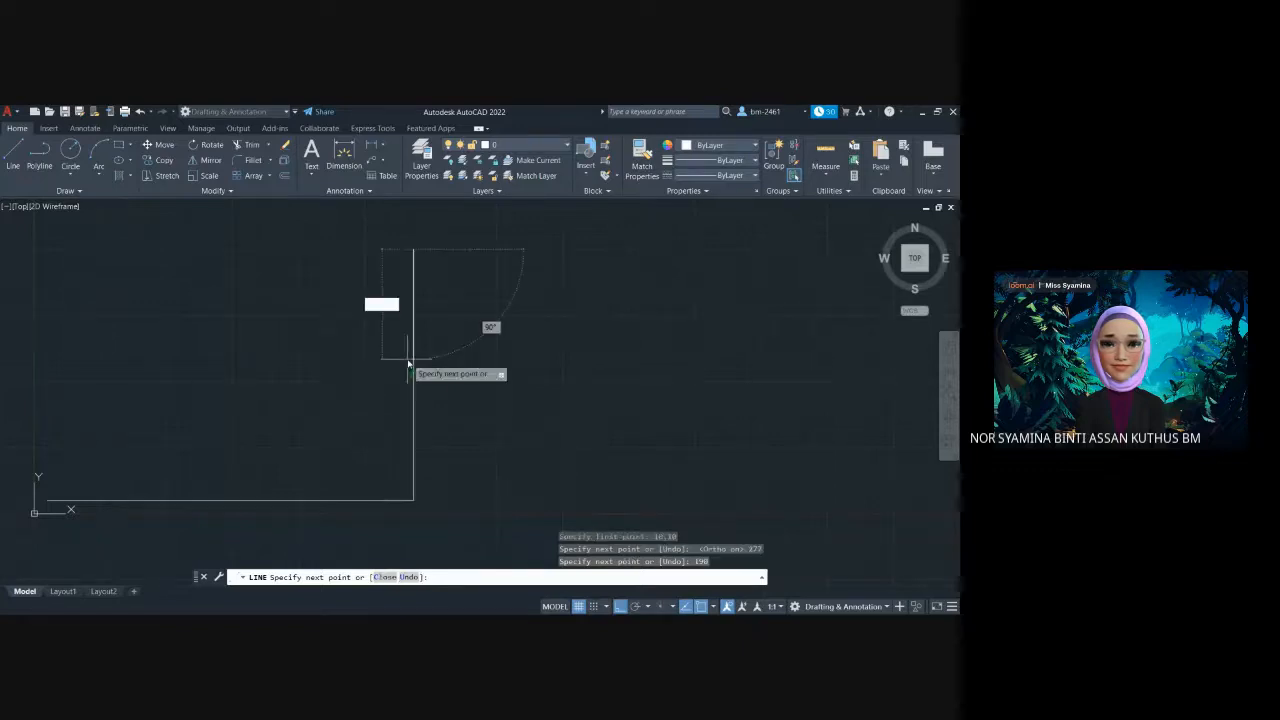
text(27)
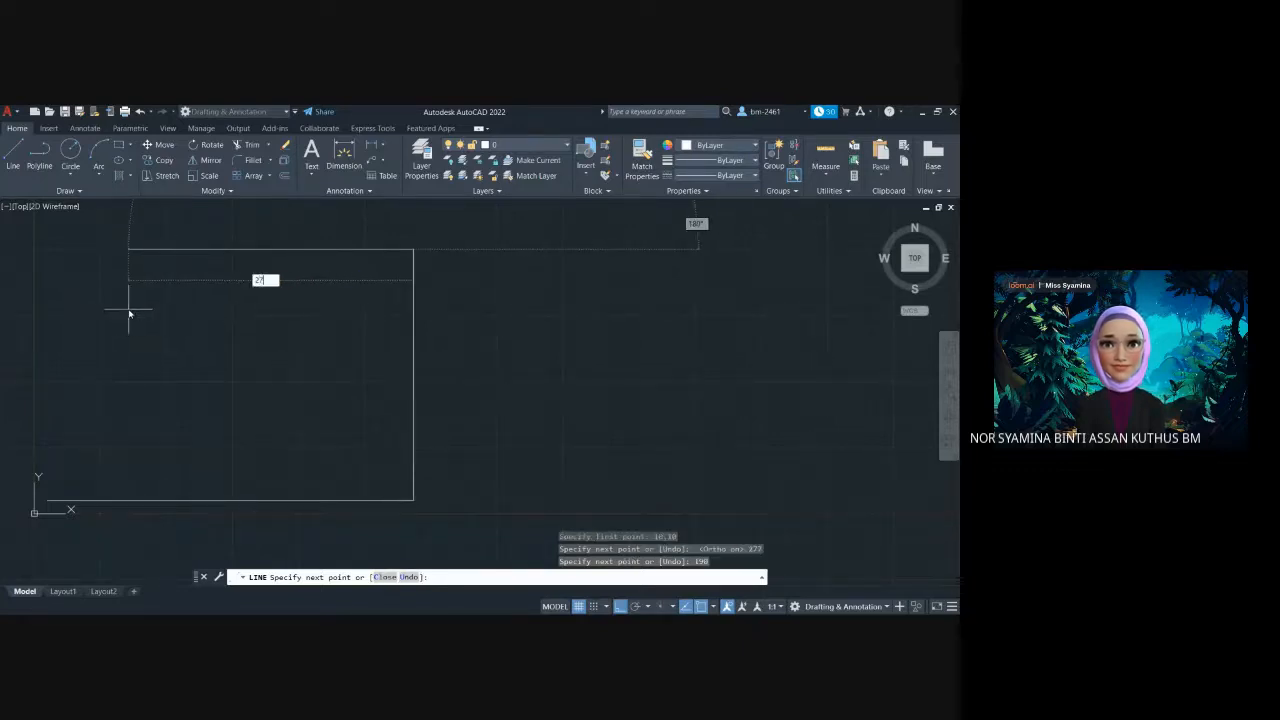
text(7)
key(Return)
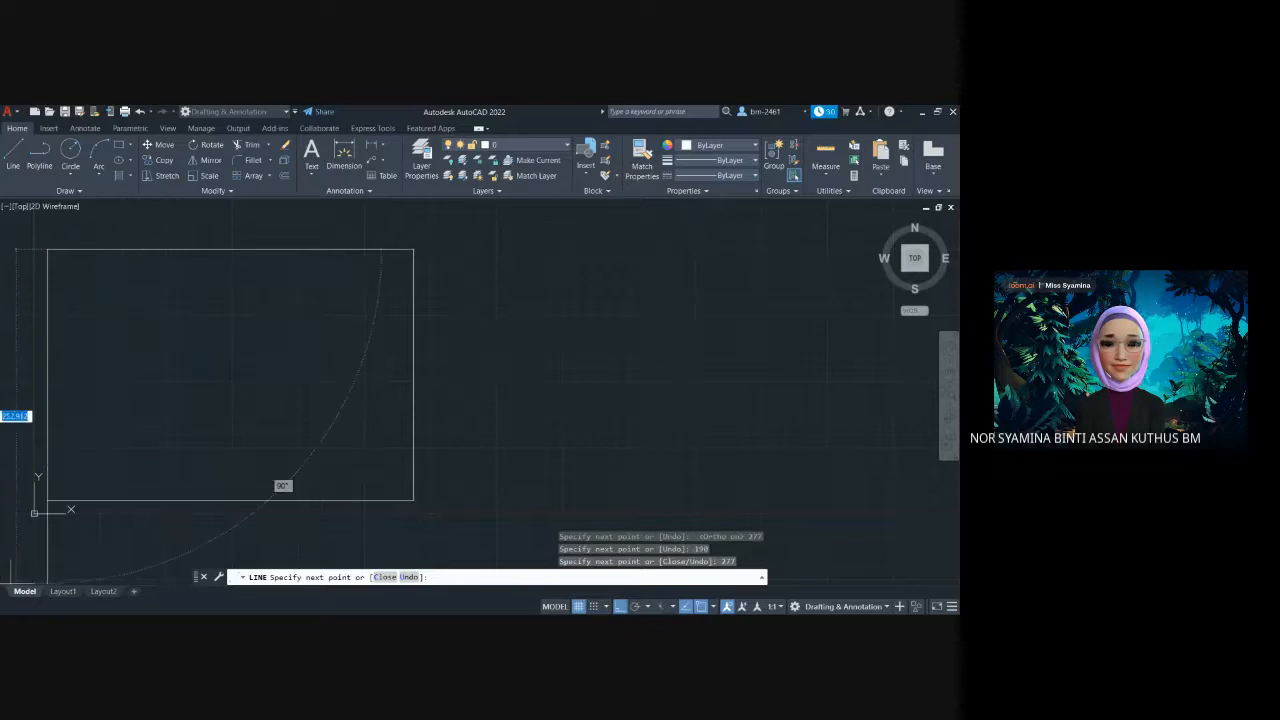
click(47, 500)
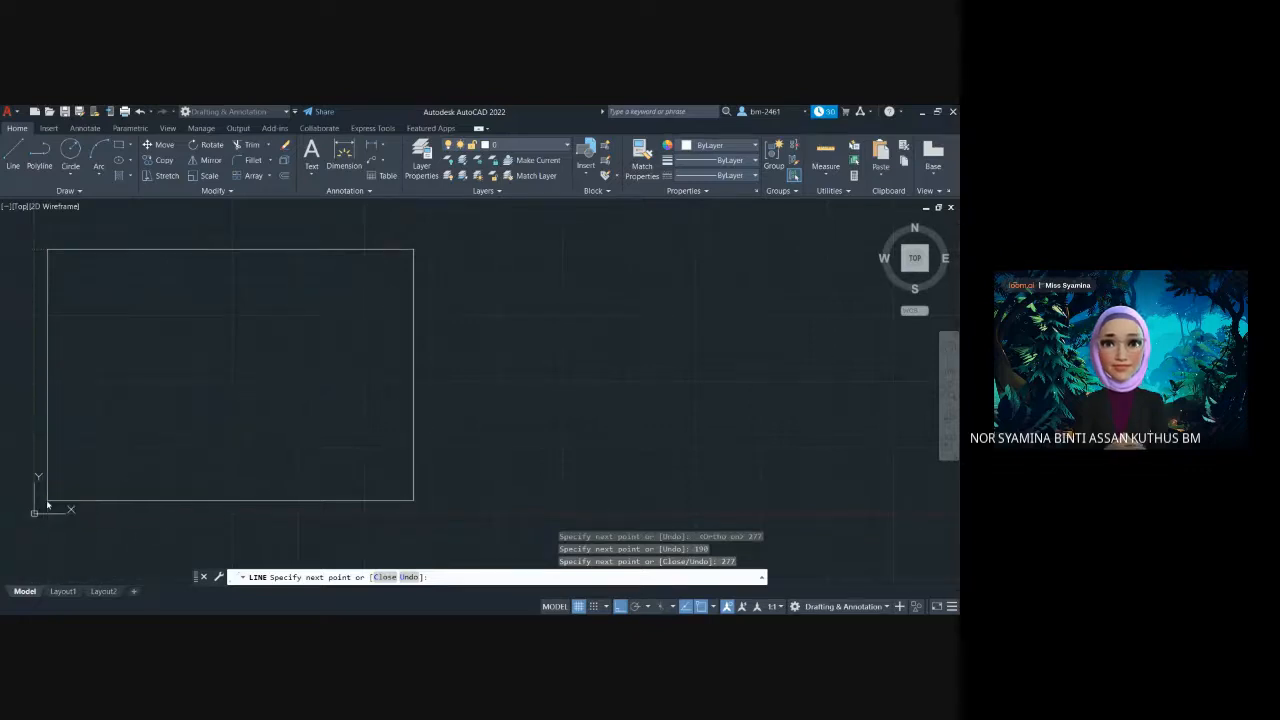
key(Escape)
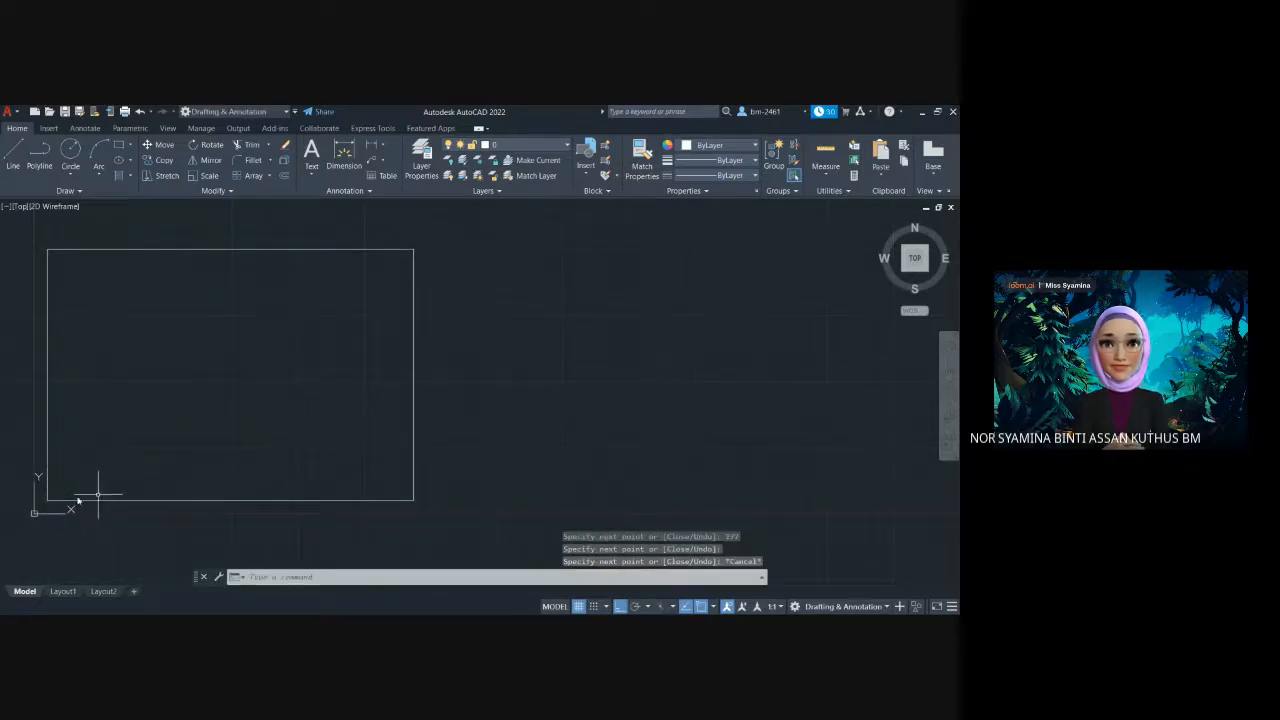
Inspect the drawn border and examine the dimensions and notes on the attached floor plan image
scroll(125, 455, up, 2)
scroll(280, 400, down, 2)
middle_drag(271, 380, 531, 386)
scroll(688, 347, up, 2)
scroll(688, 344, down, 2)
mouse_move(748, 291)
middle_down()
mouse_move(760, 275)
mouse_move(418, 580)
middle_up()
middle_drag(798, 383, 468, 555)
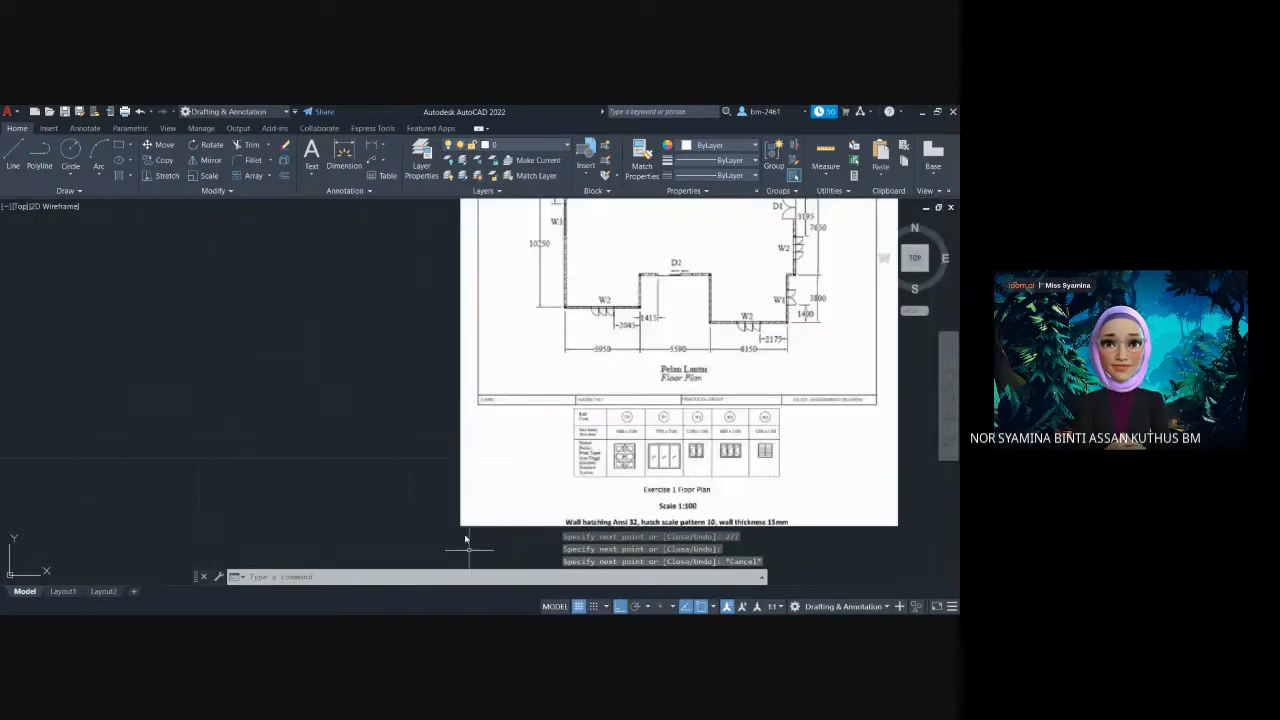
Review the wall dimensions on the attached floor plan image and return to the empty border
scroll(591, 357, up, 1)
scroll(726, 314, down, 2)
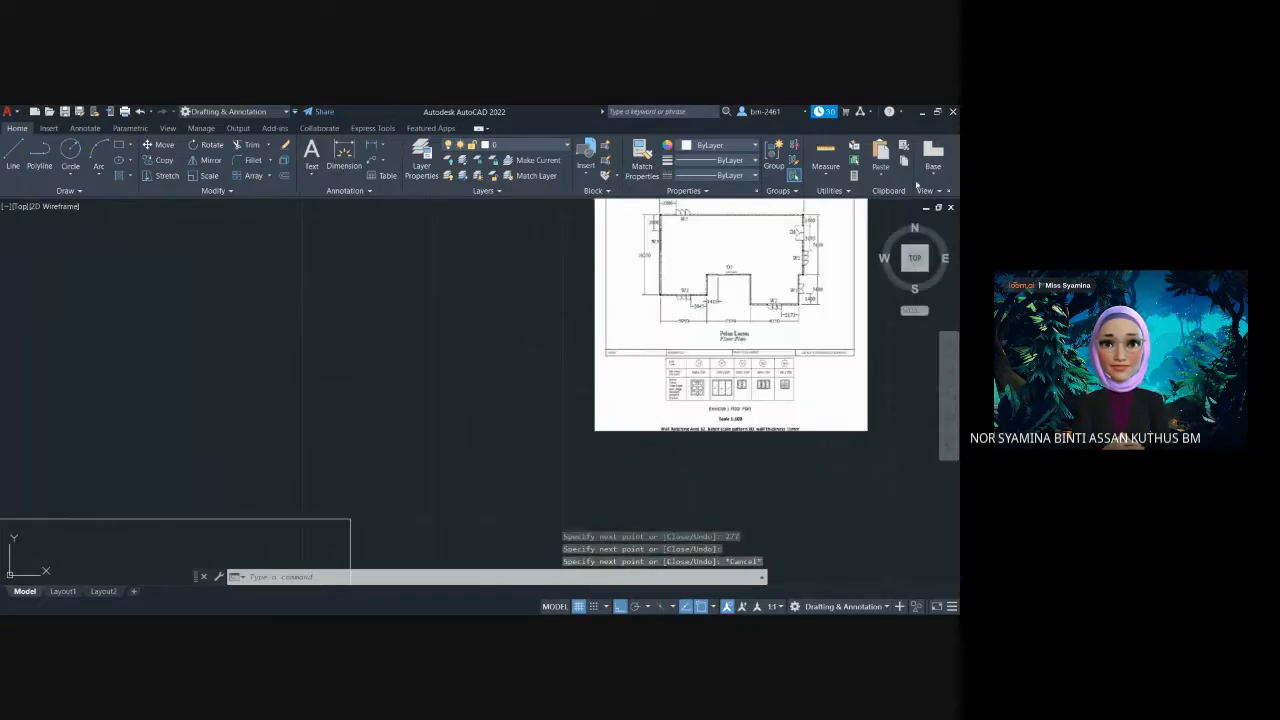
scroll(841, 270, up, 1)
middle_drag(820, 283, 550, 358)
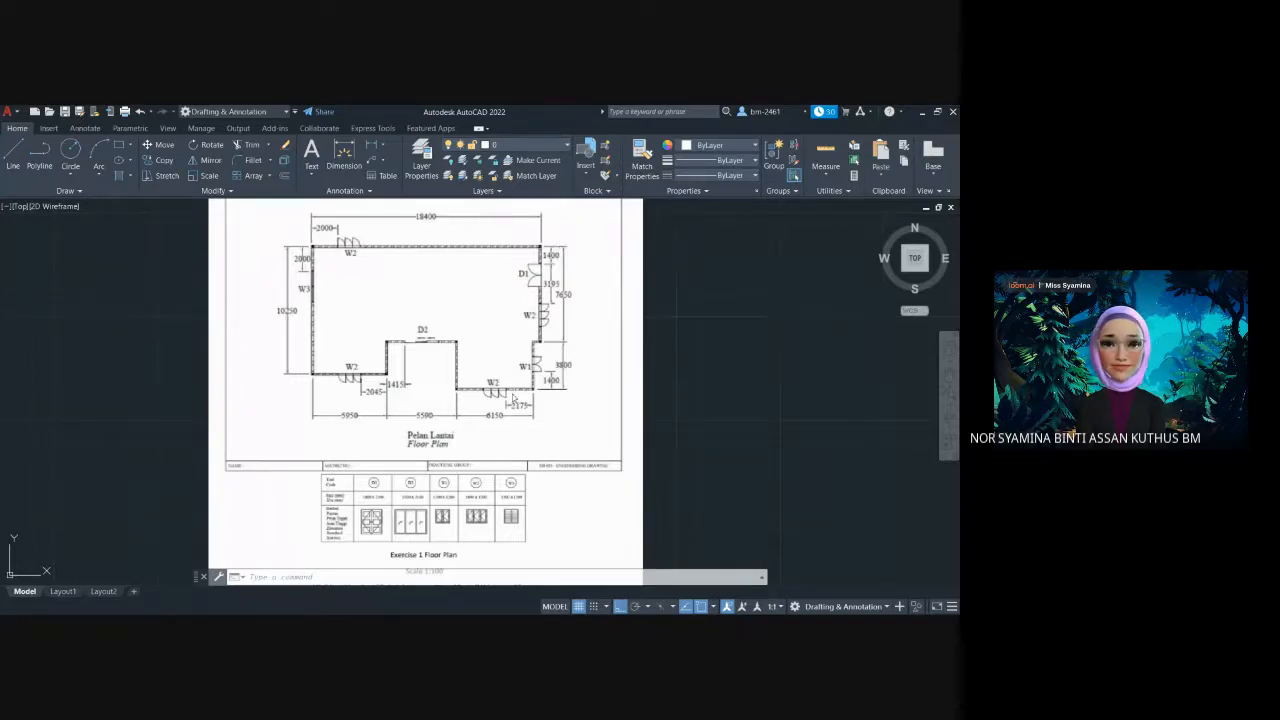
scroll(595, 341, down, 4)
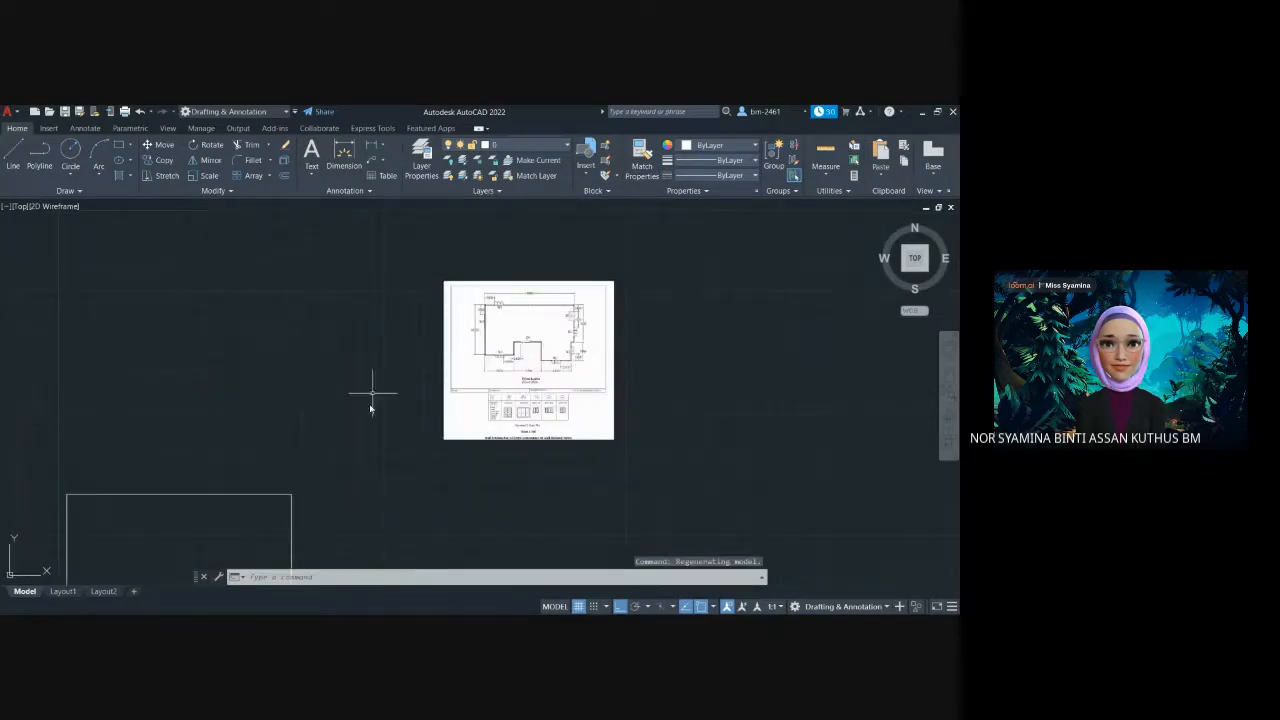
mouse_move(286, 443)
middle_down()
mouse_move(592, 301)
mouse_move(543, 240)
middle_up()
scroll(452, 388, up, 2)
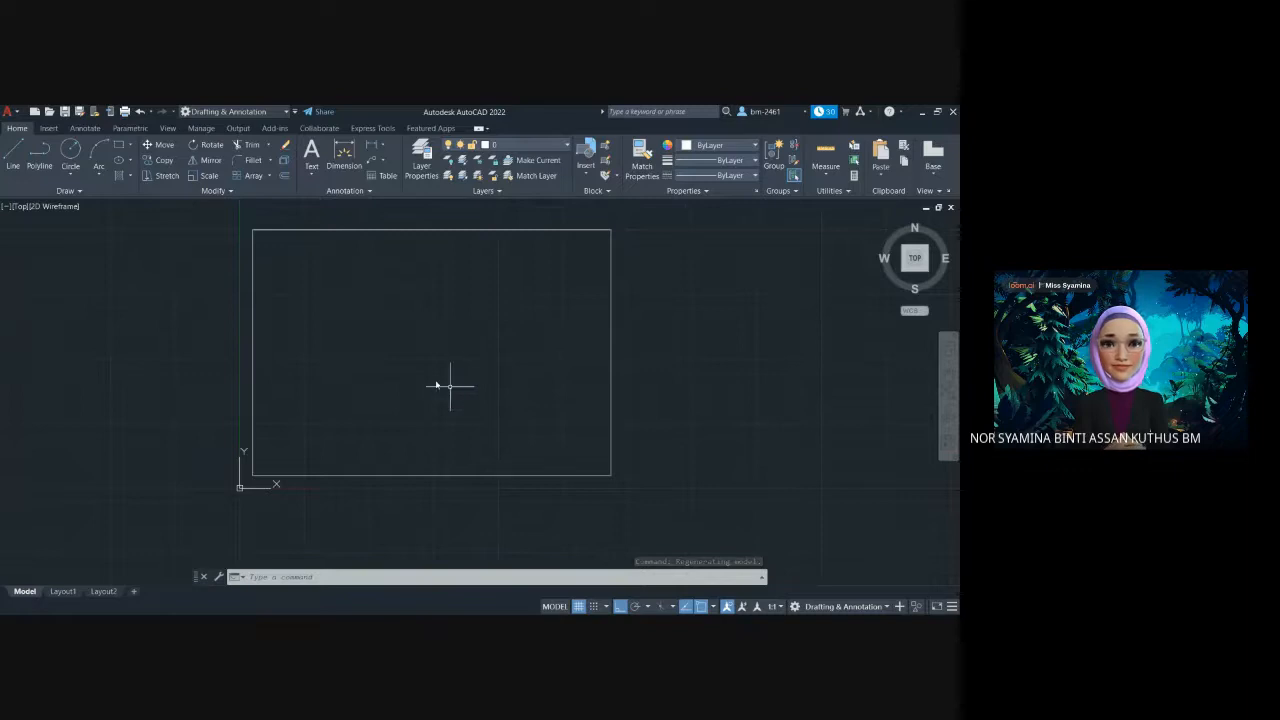
Start the floor plan outline near the border's upper-left corner with a 184 line to the right and a 76.5 line downward
click(13, 152)
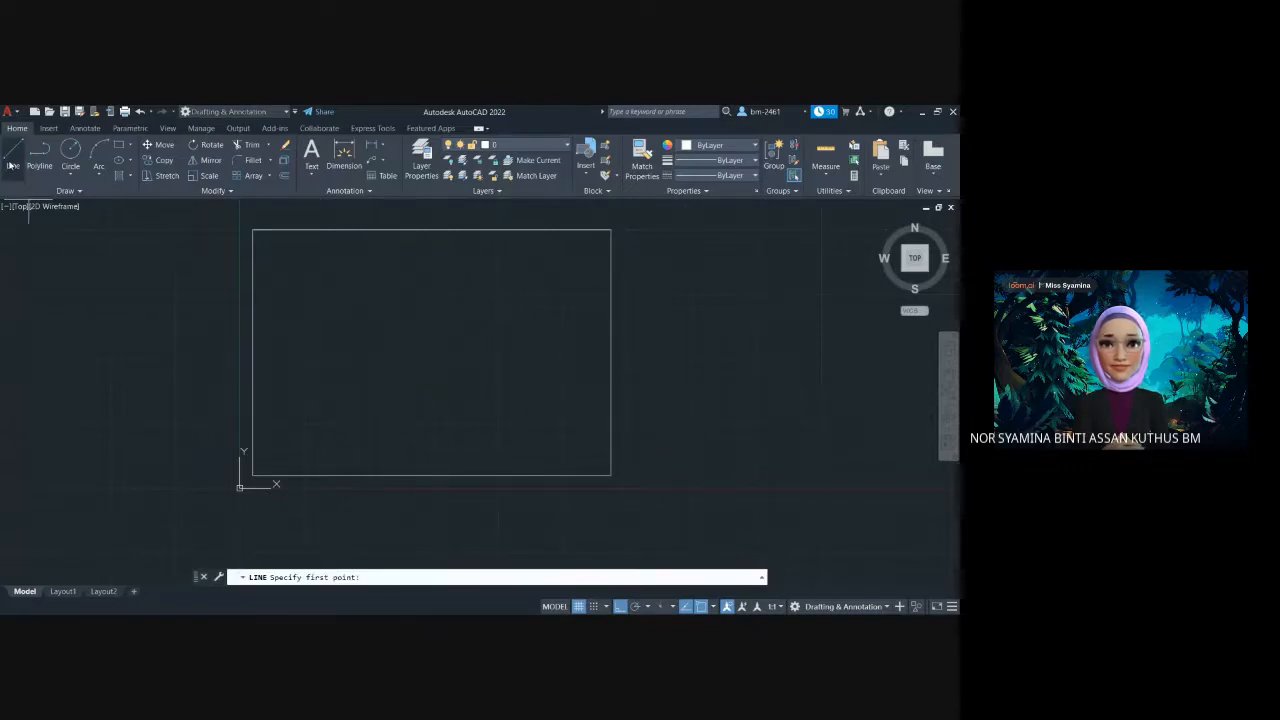
click(306, 258)
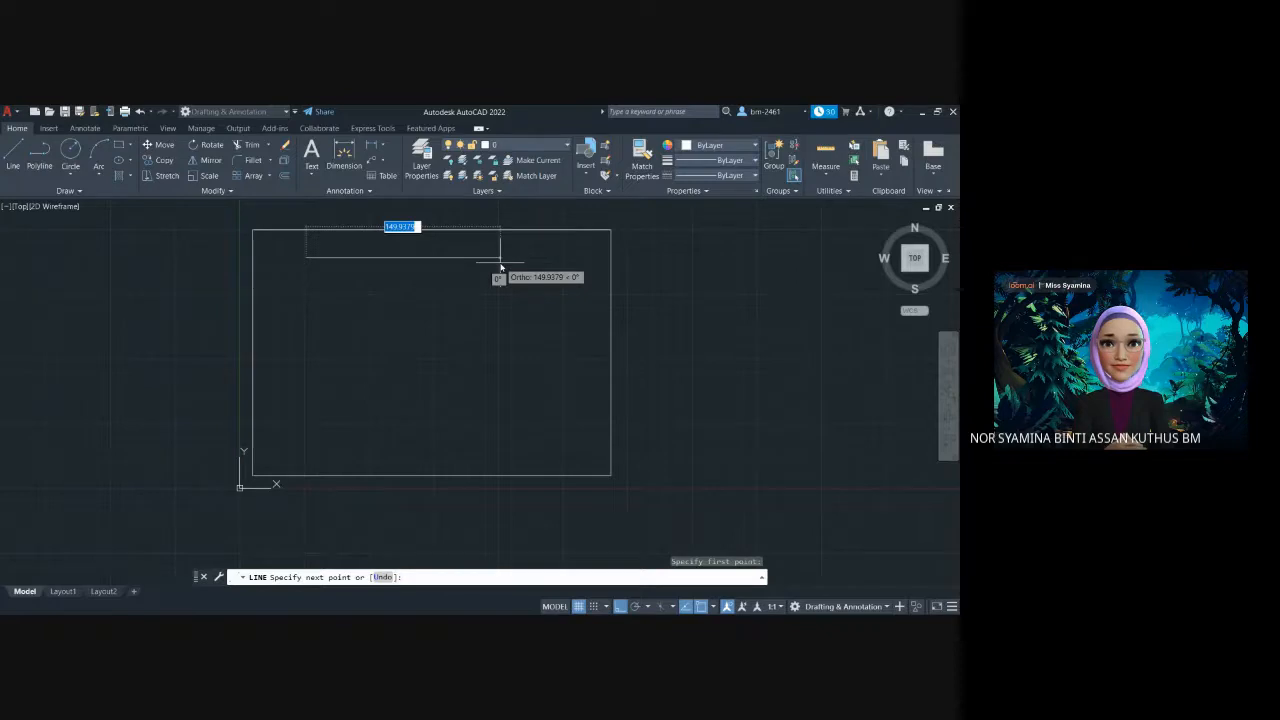
text(184)
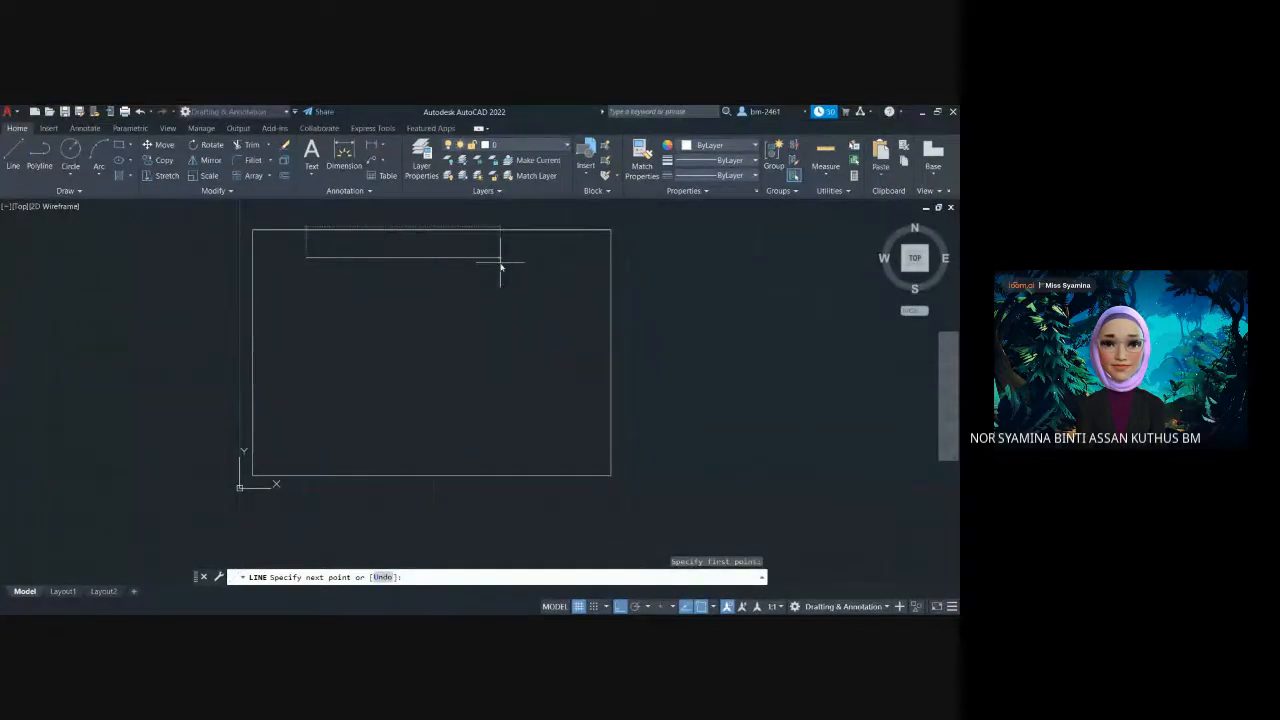
key(Return)
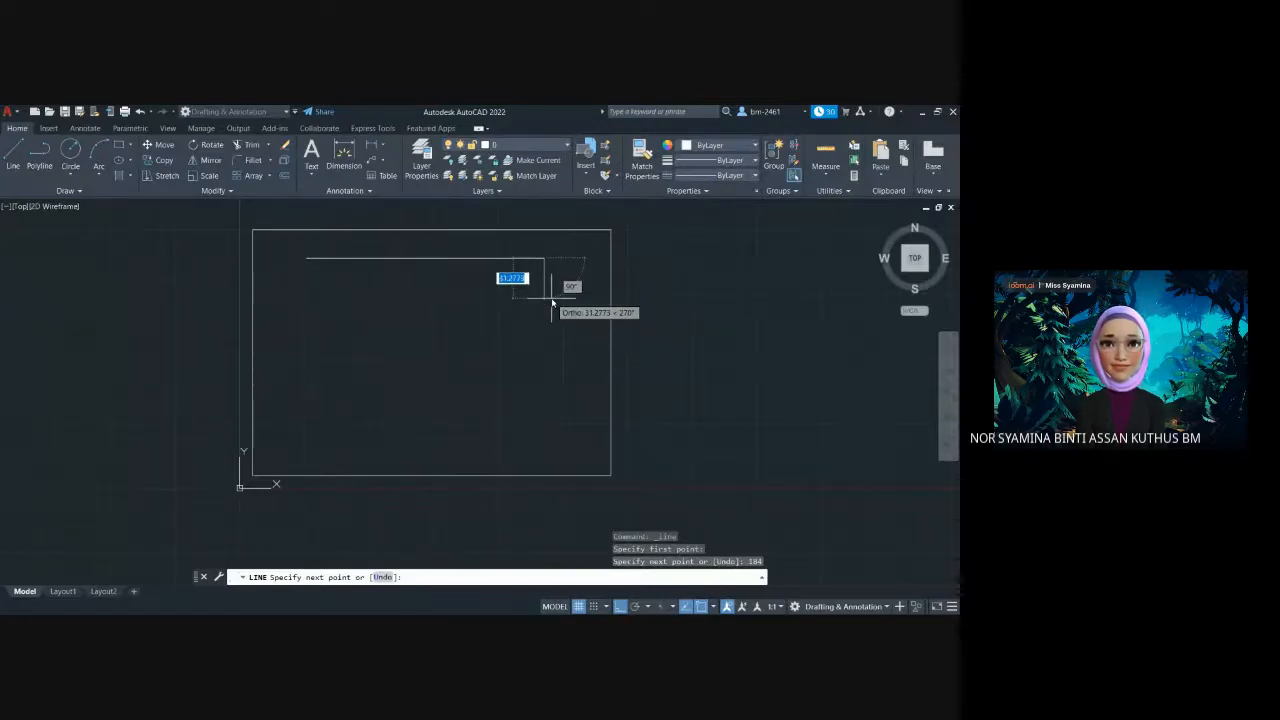
text(14)
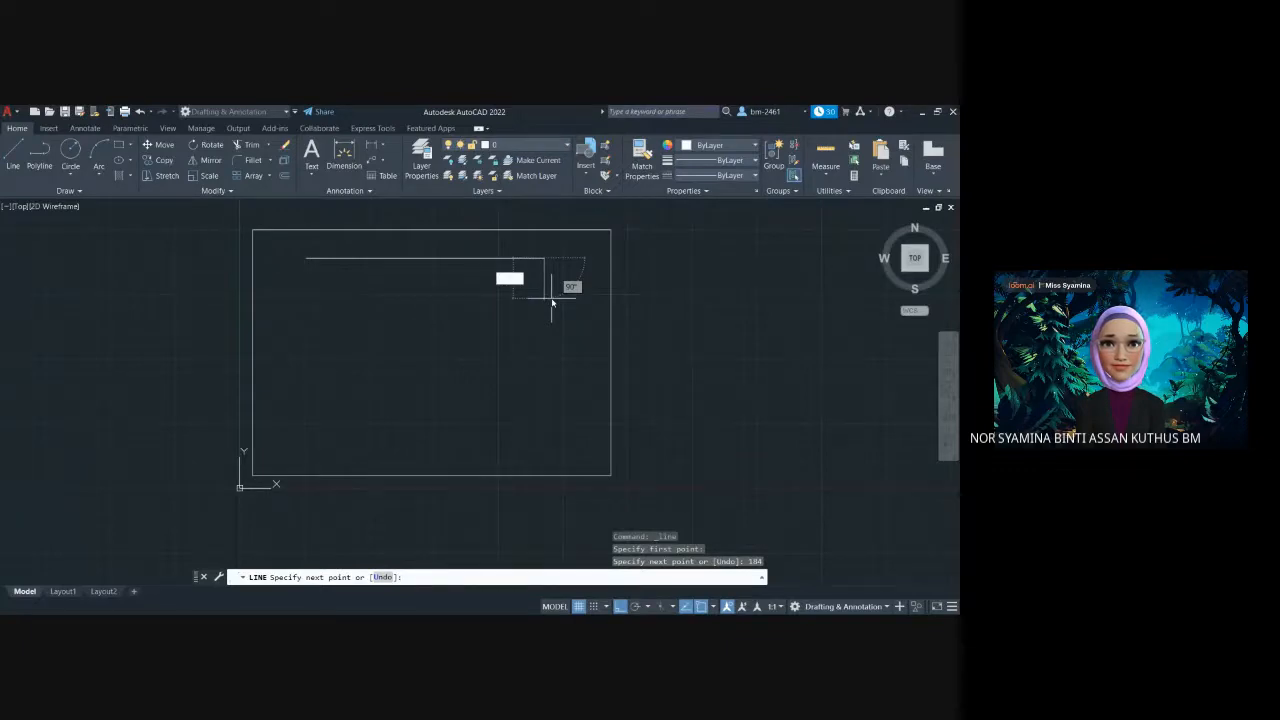
text(76.5)
key(Return)
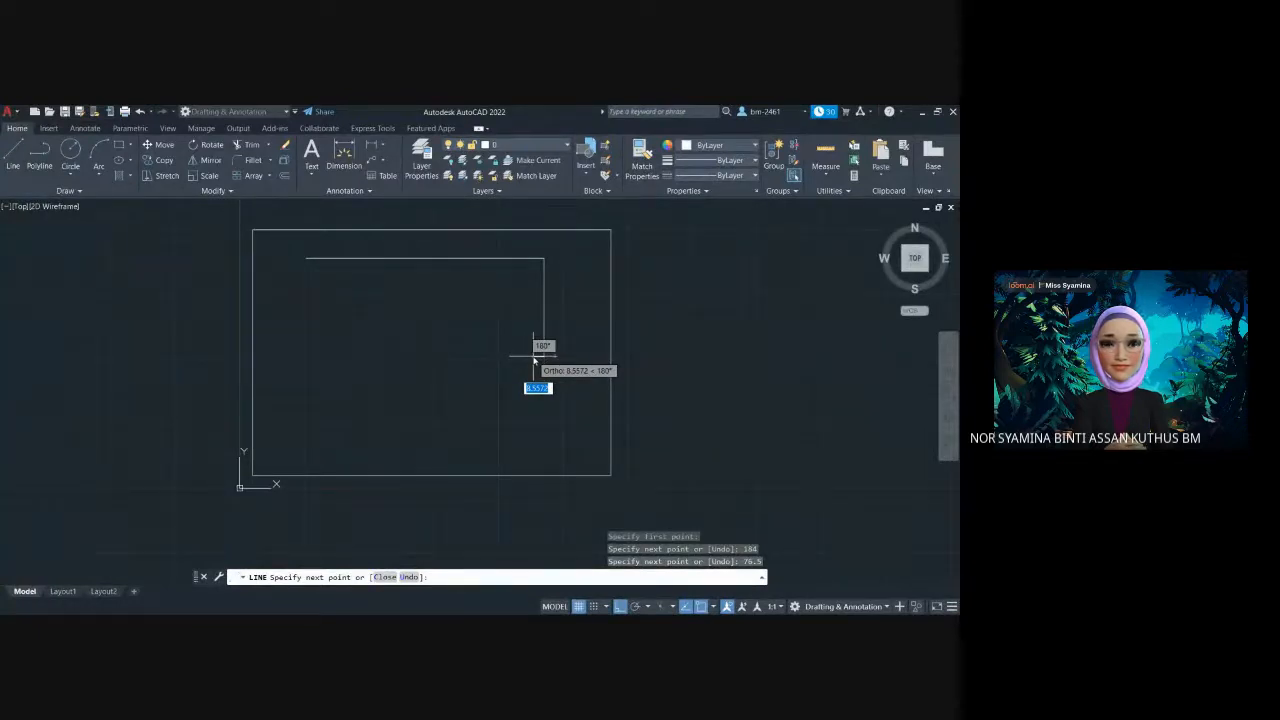
Continue the outline with a 7.1 line to the left, a 38 line downward and a 61.5 line to the left
text(7.1)
key(Return)
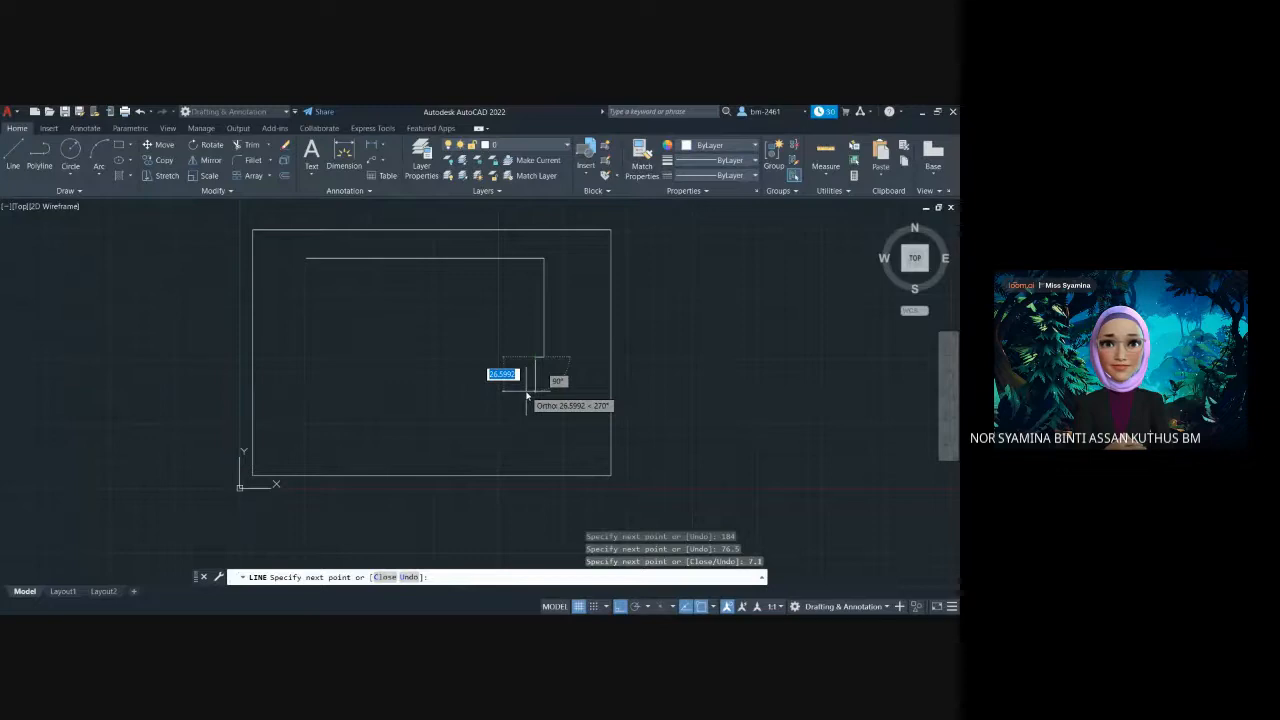
text(30)
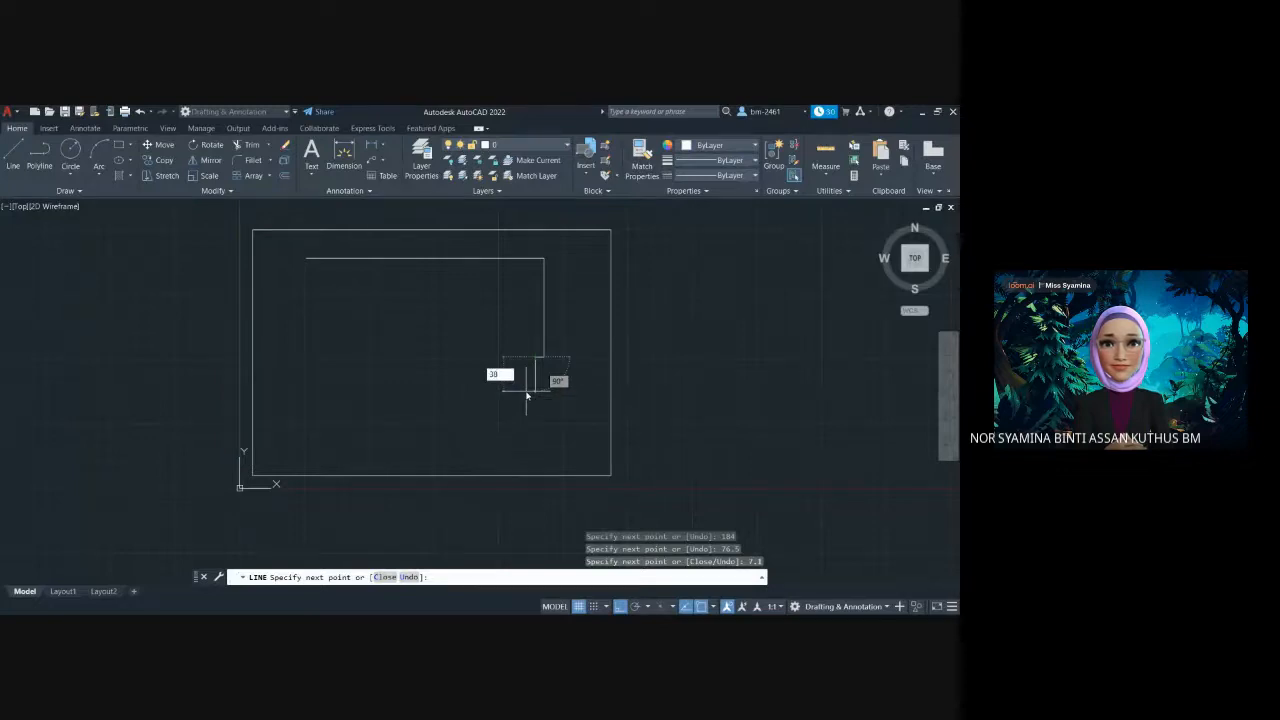
key(Return)
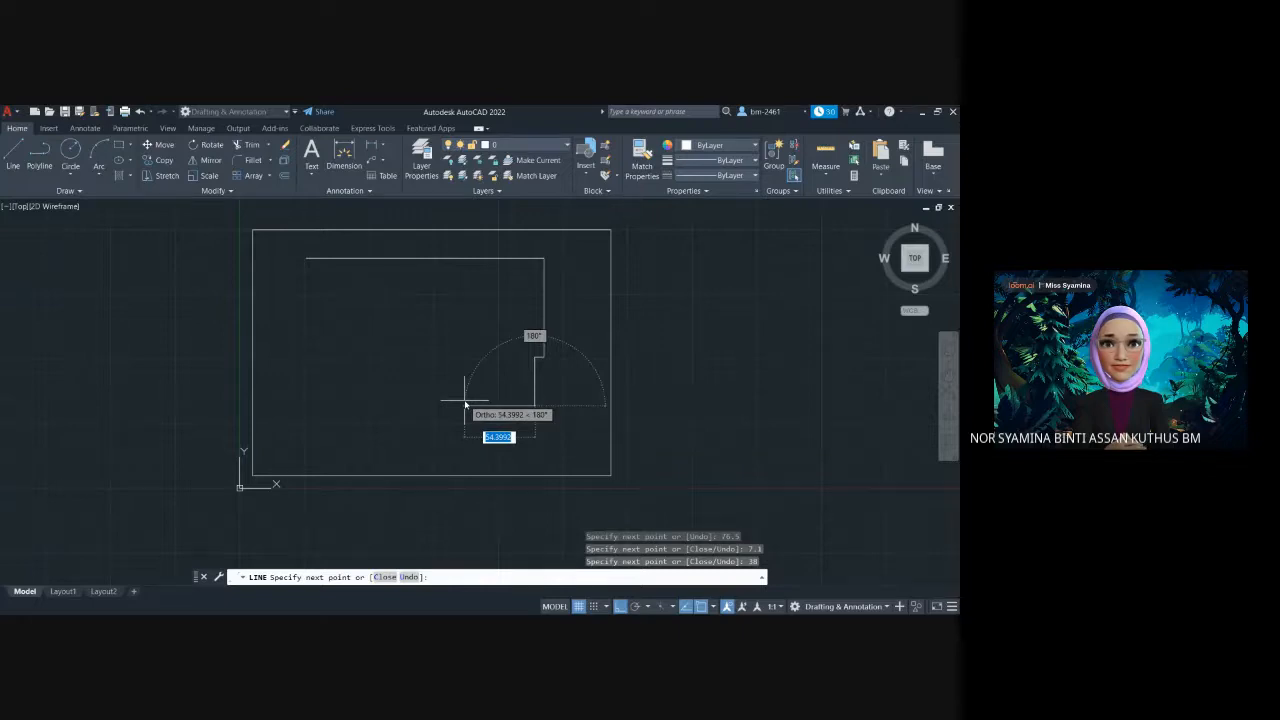
text(61.5)
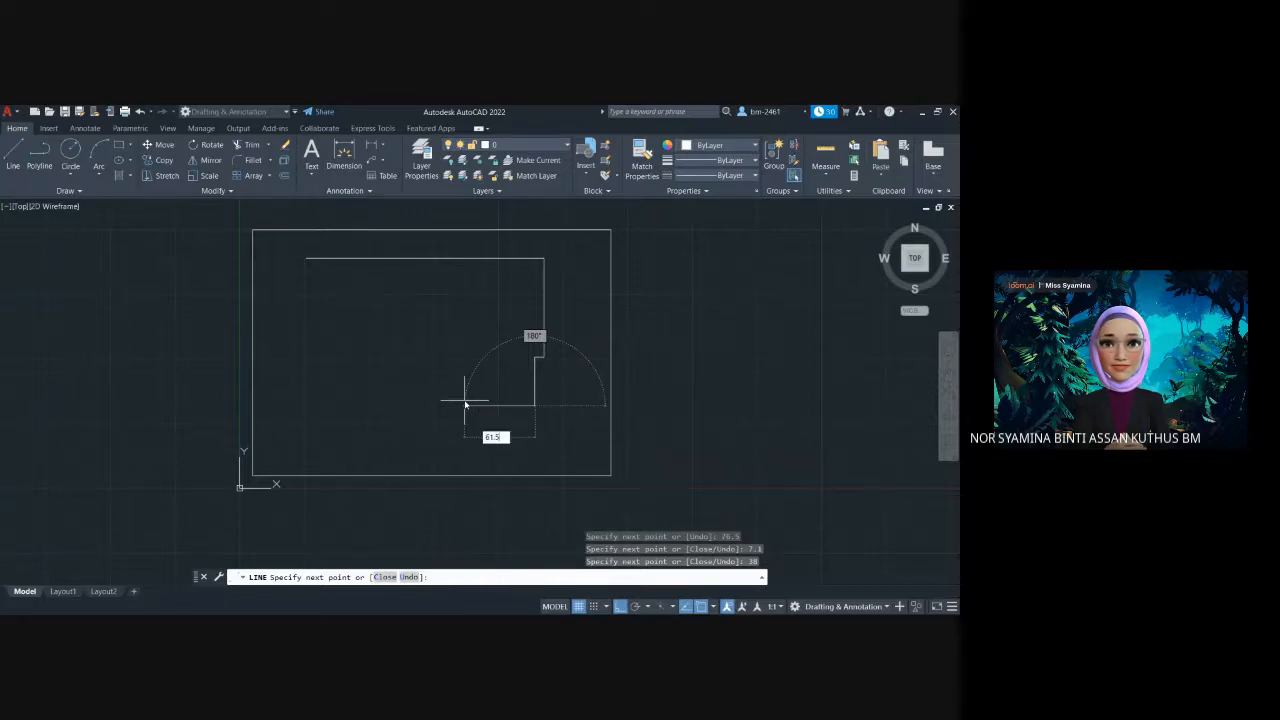
key(Return)
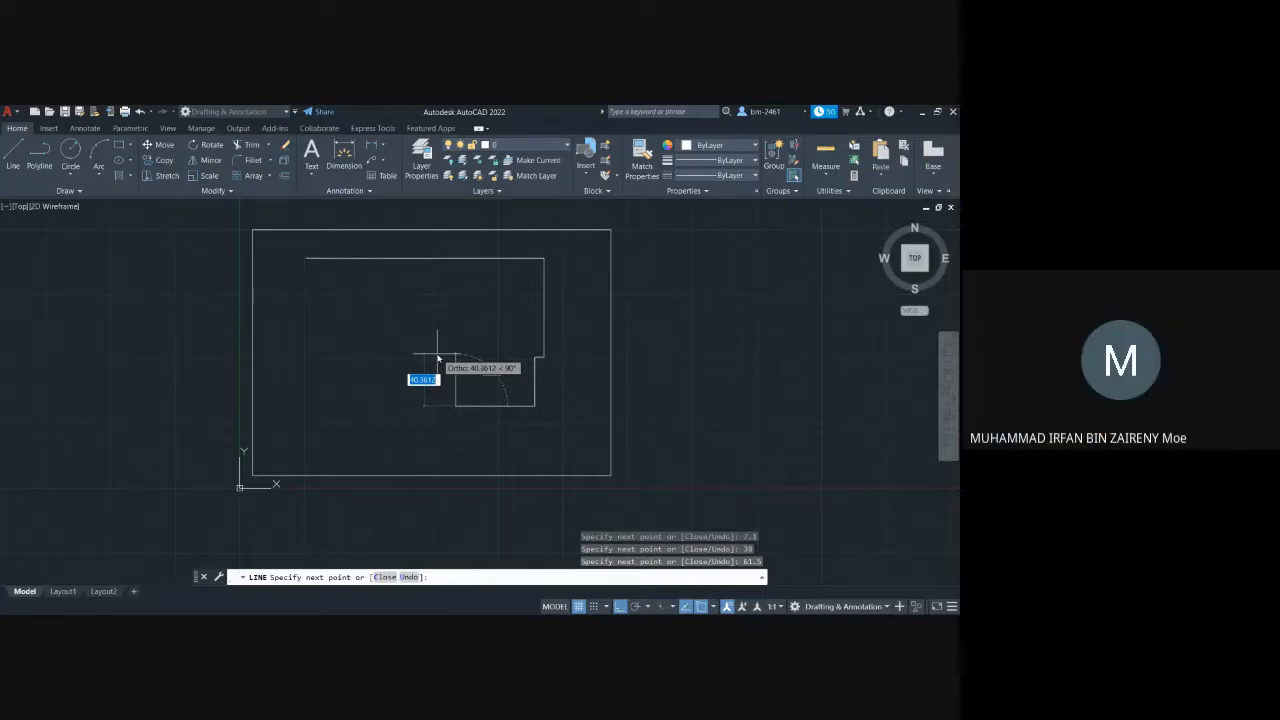
Form the recess in the outline with a 38 line upward and a 55.9 line to the left
text(38)
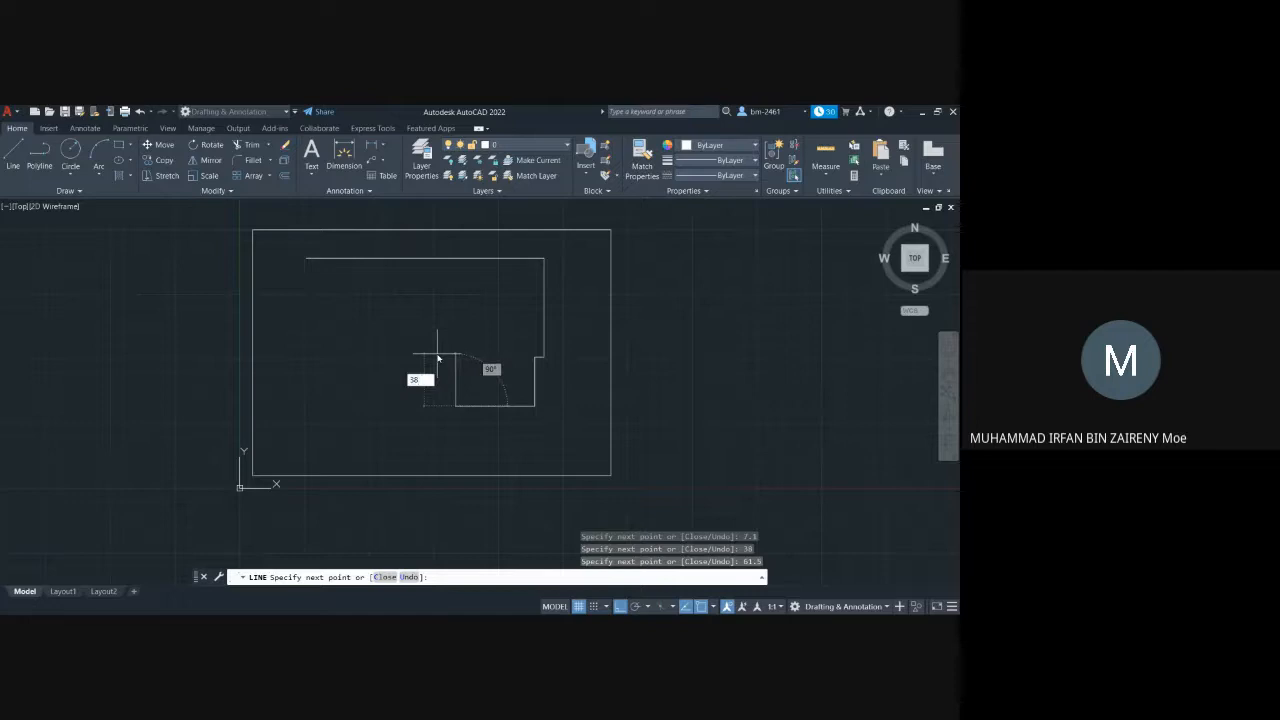
key(Return)
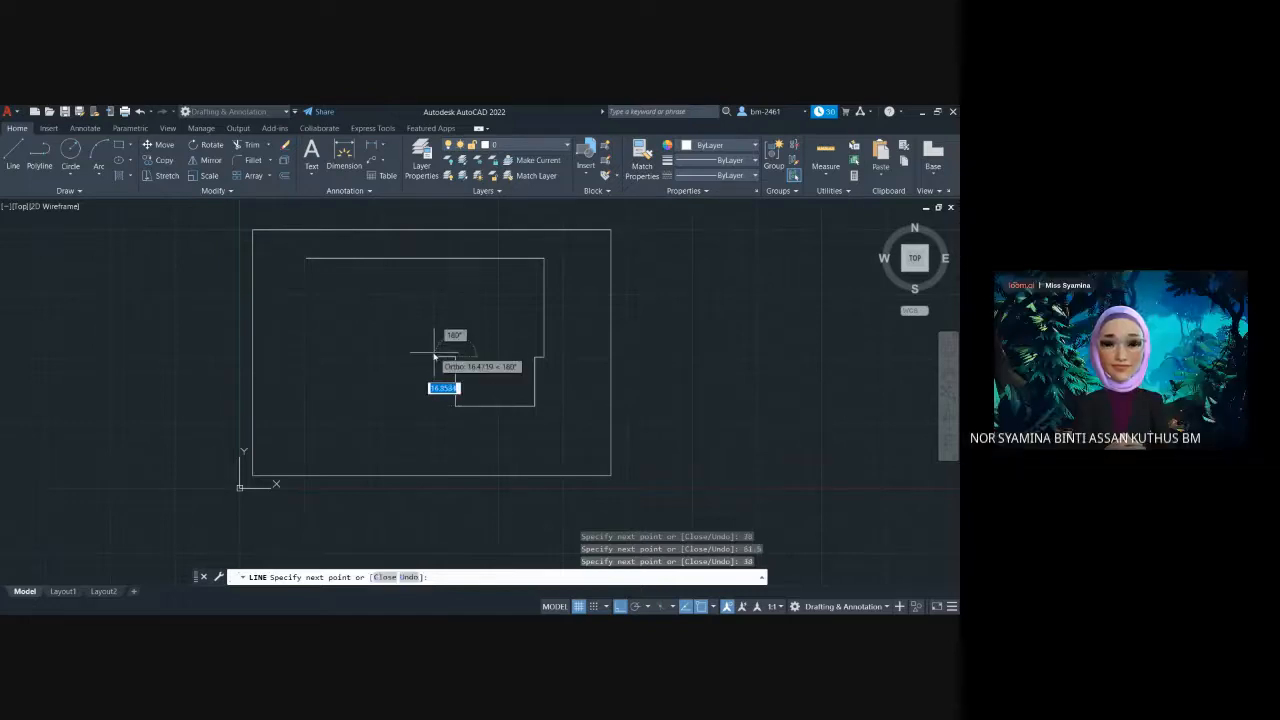
text(55.9)
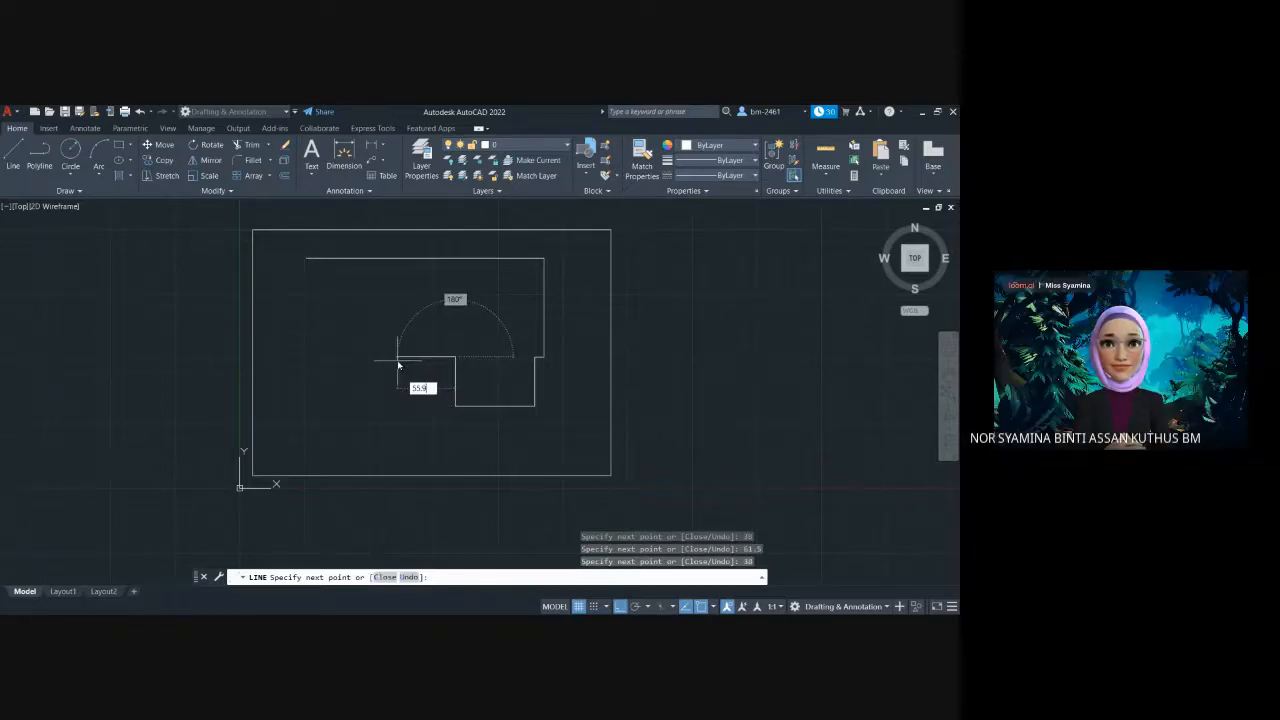
key(Return)
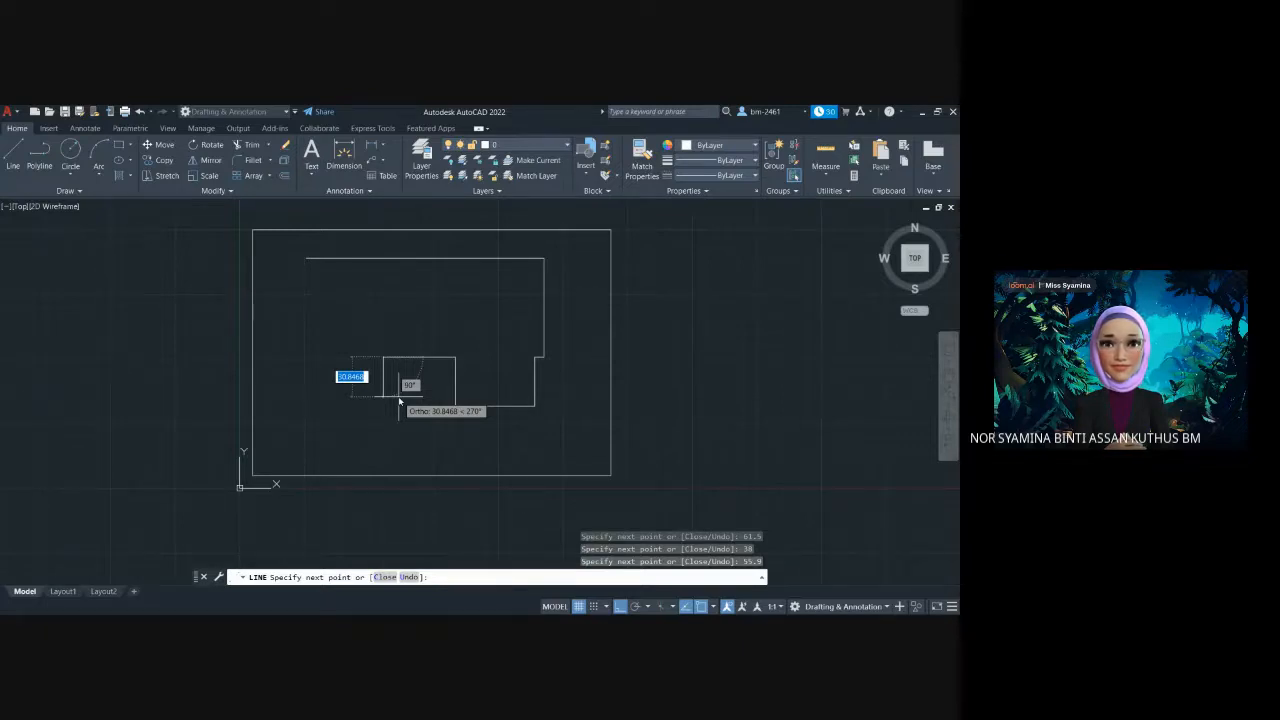
Try a 12 line downward from the left end of the recess line, leave the Line command and erase that segment
text(52)
key(Return)
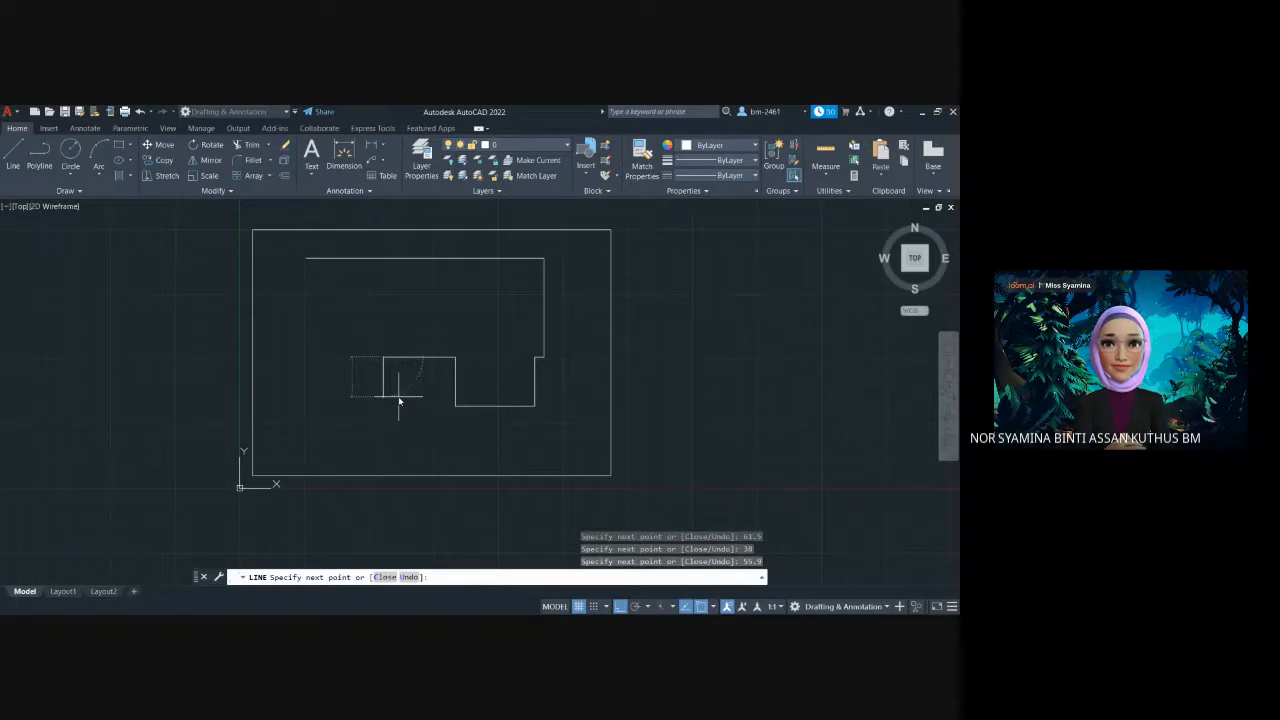
click(378, 374)
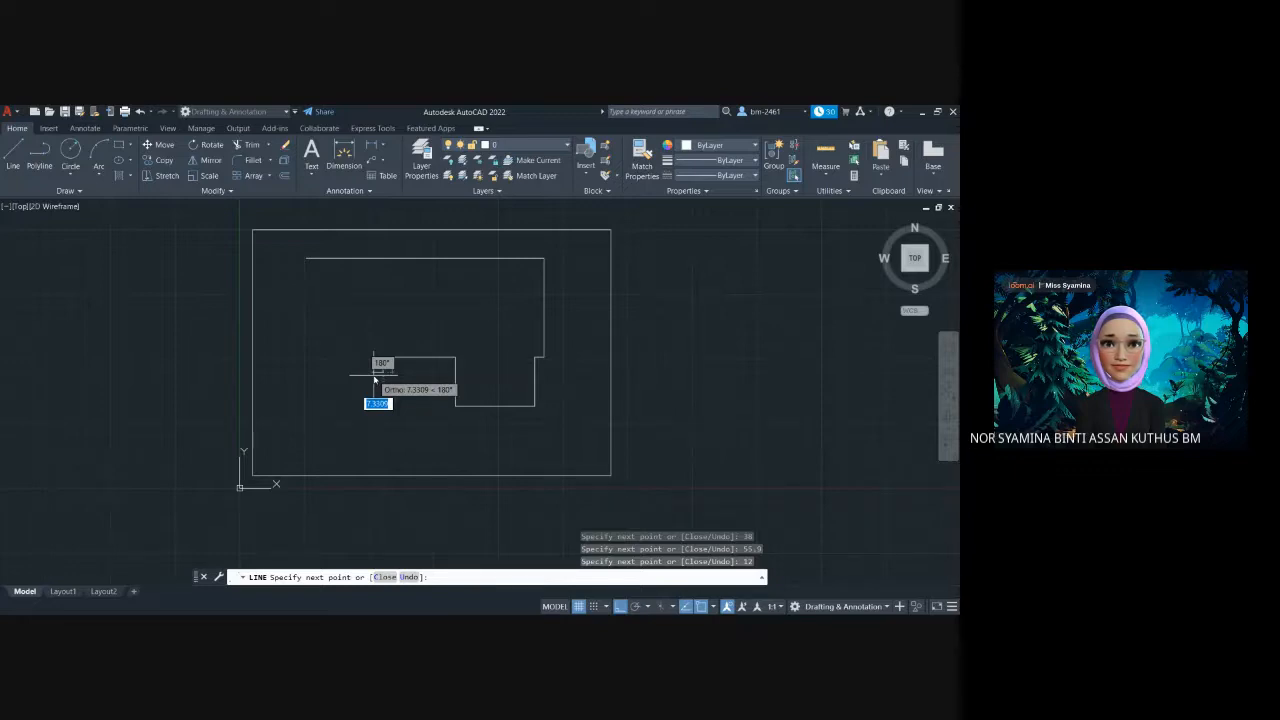
click(379, 378)
key(Escape)
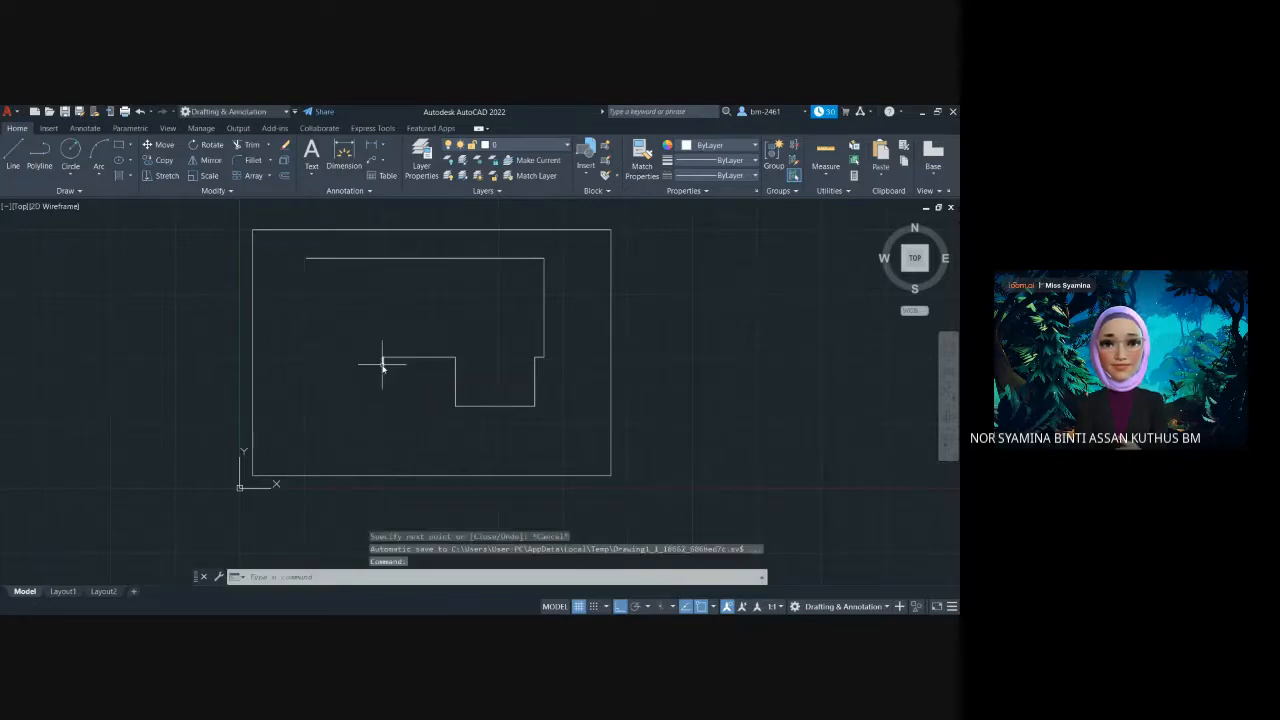
click(382, 366)
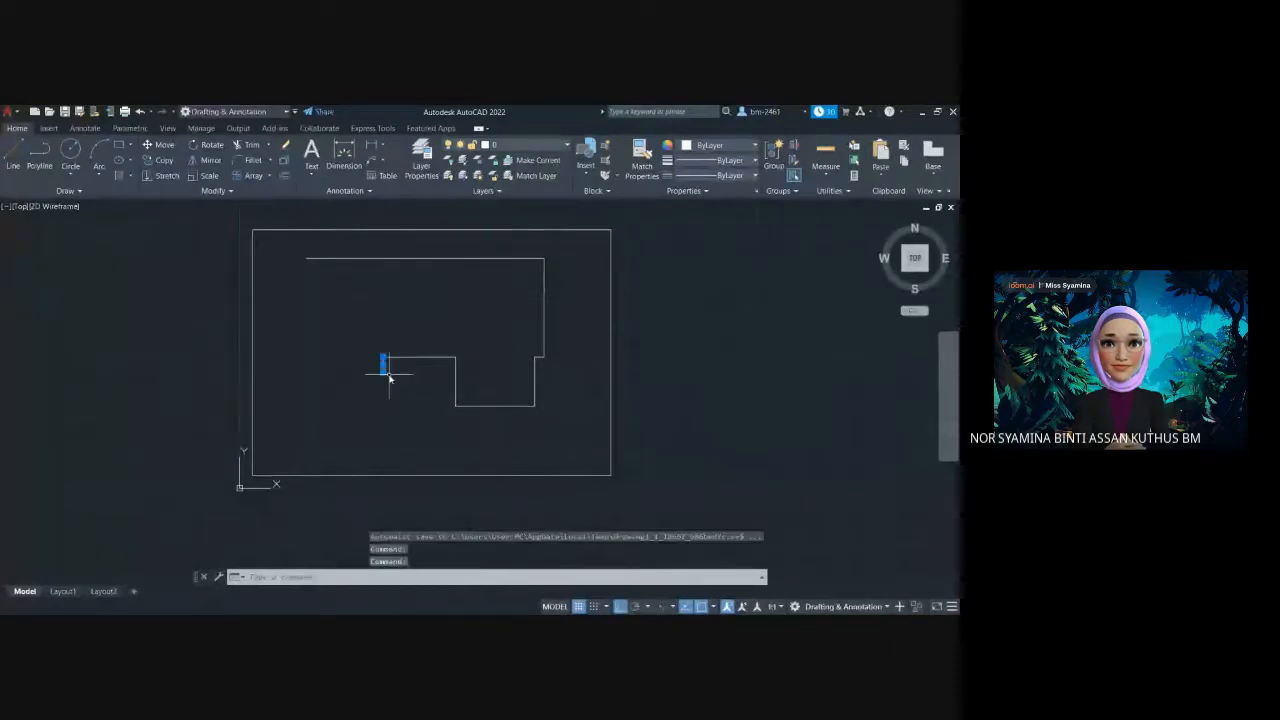
key(Delete)
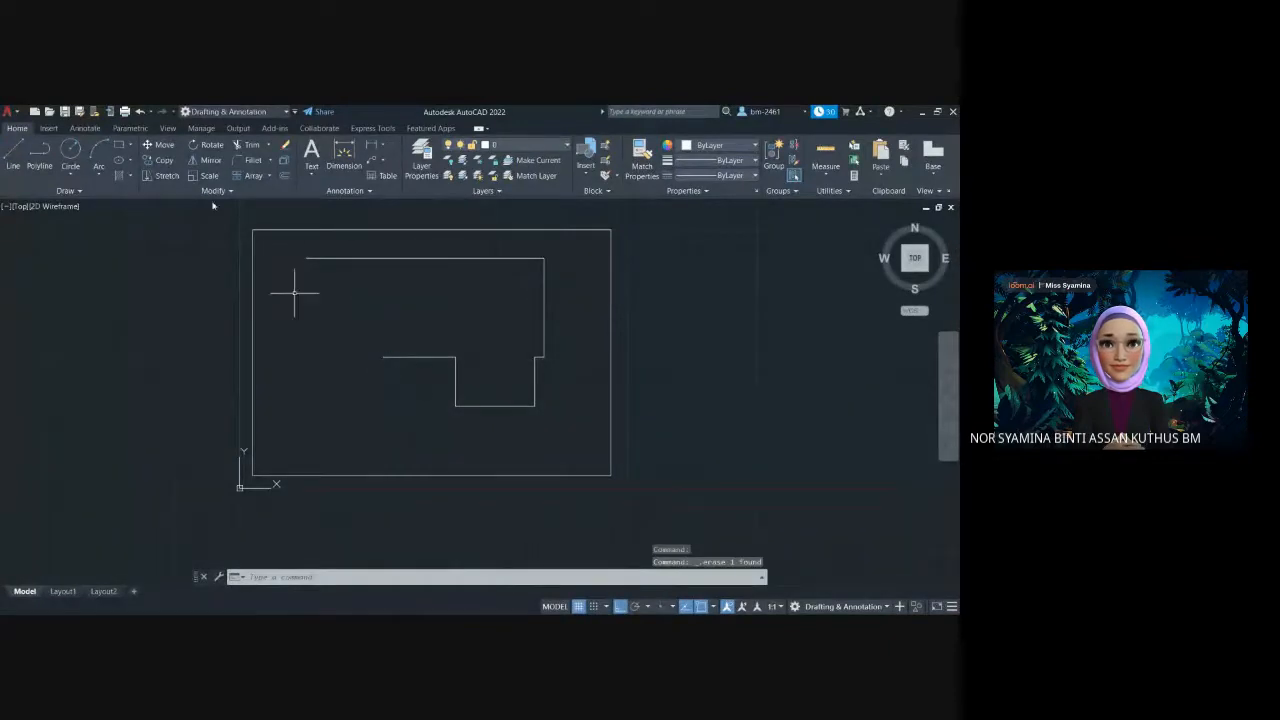
Complete the outline from the recess line's left end: 12 downward, 59.5 to the left and a closing line up to the start point
click(20, 158)
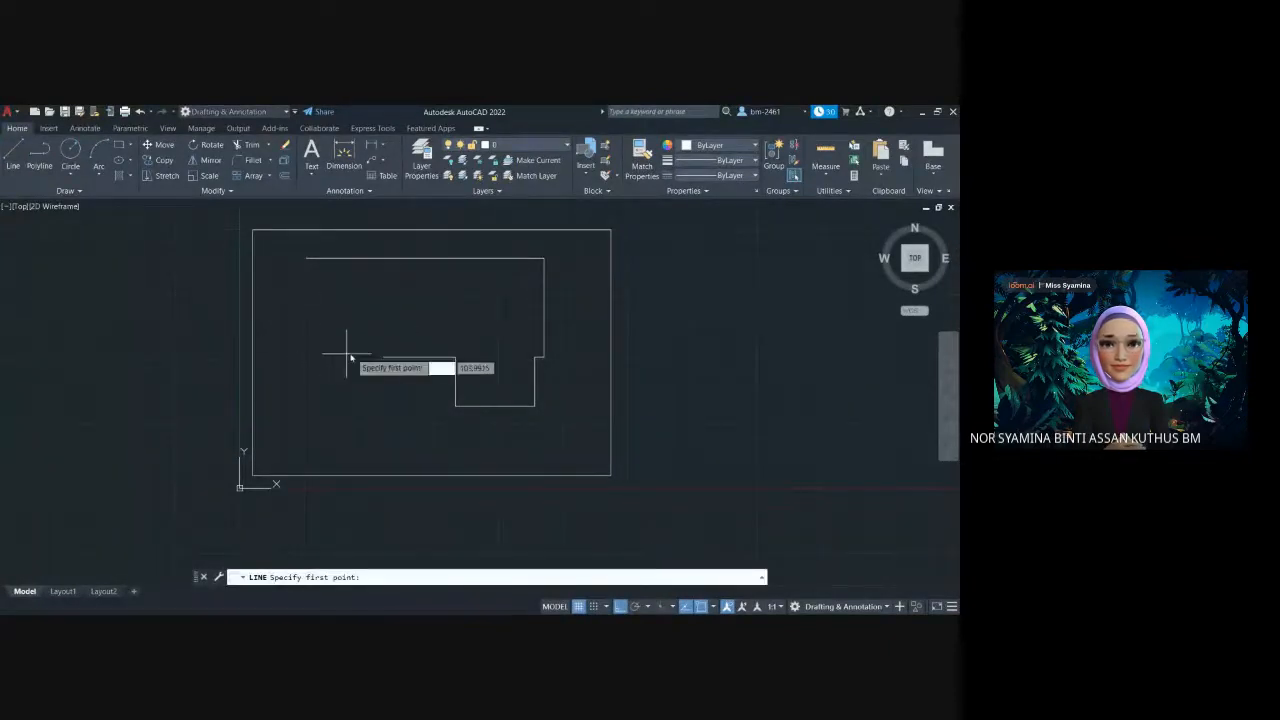
click(383, 357)
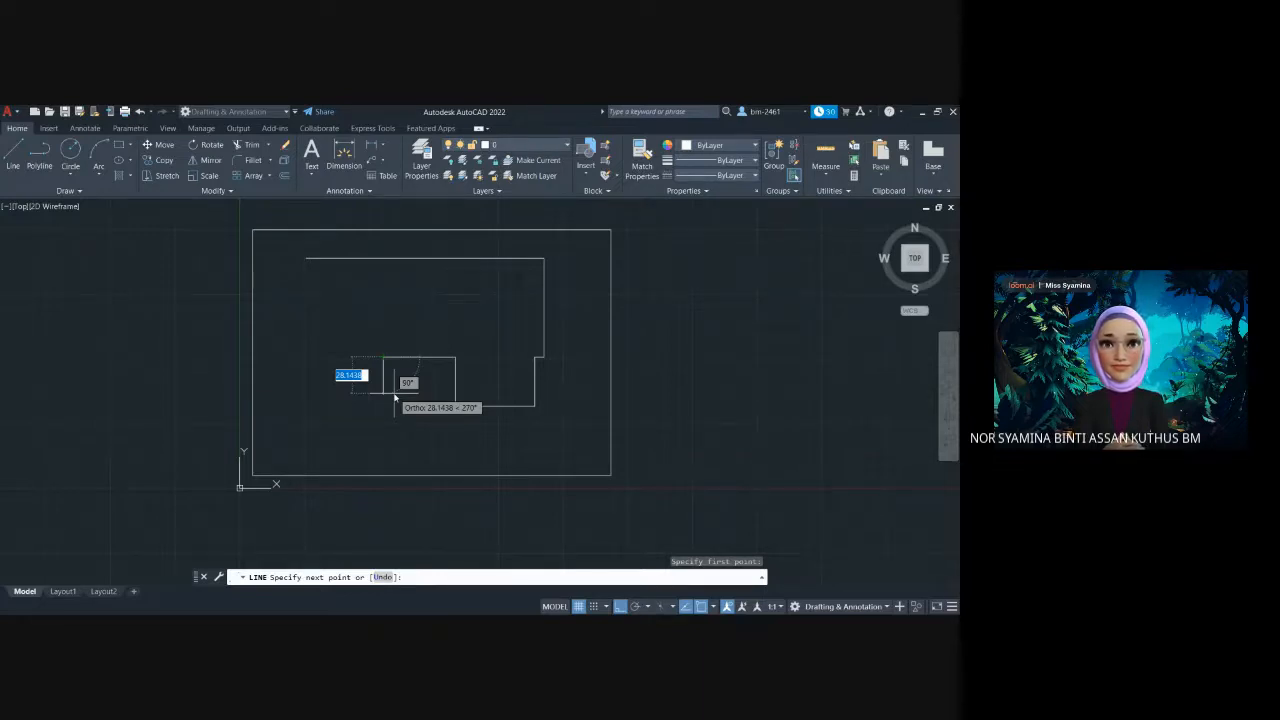
text(12)
key(Return)
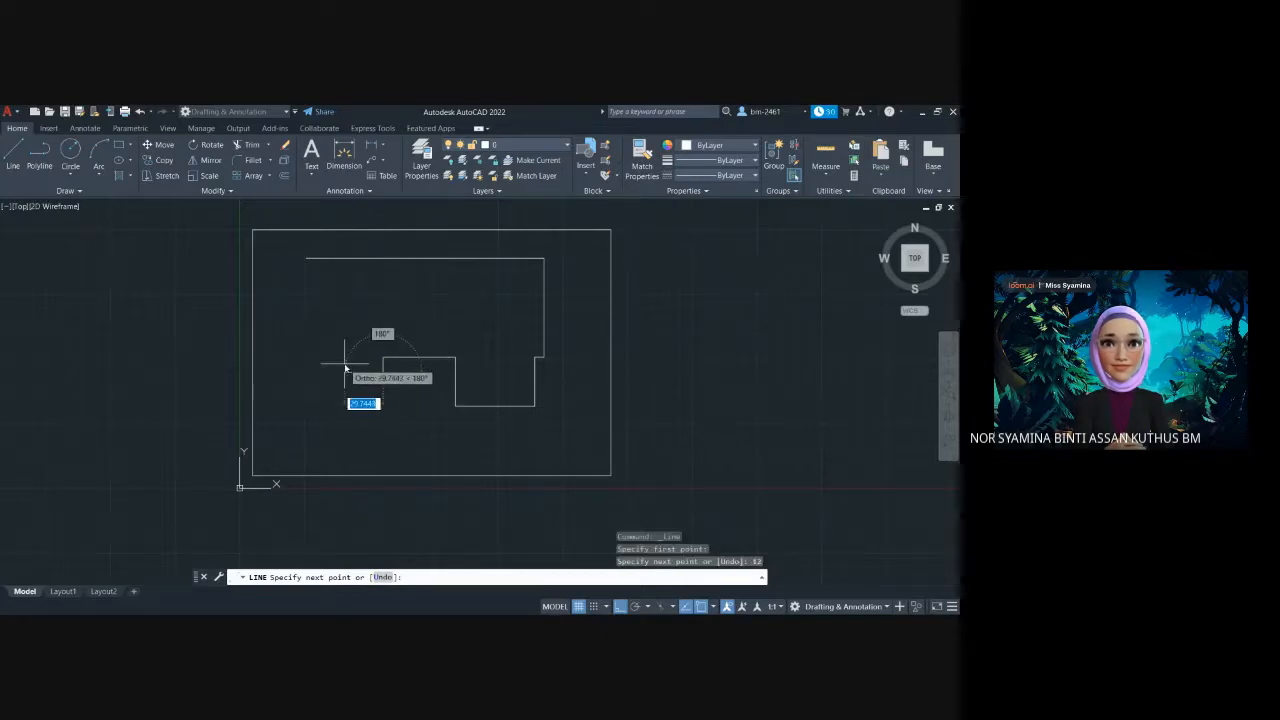
text(59)
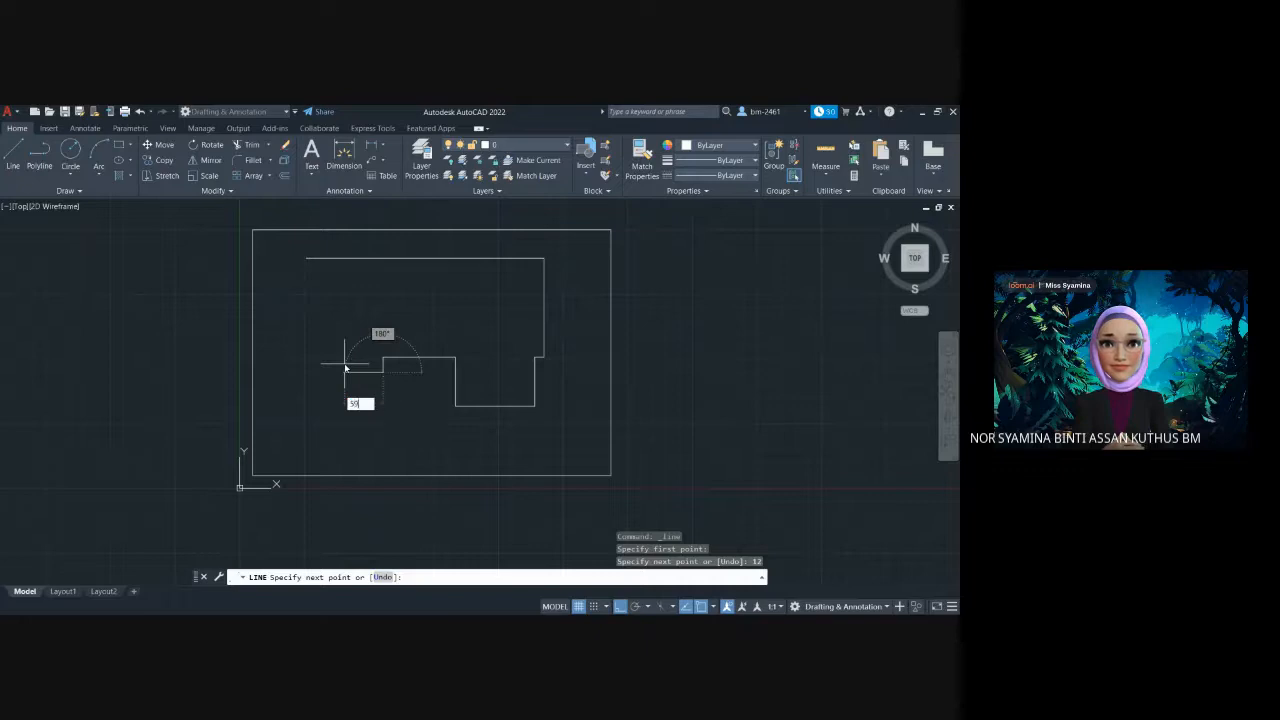
text(.5)
key(Return)
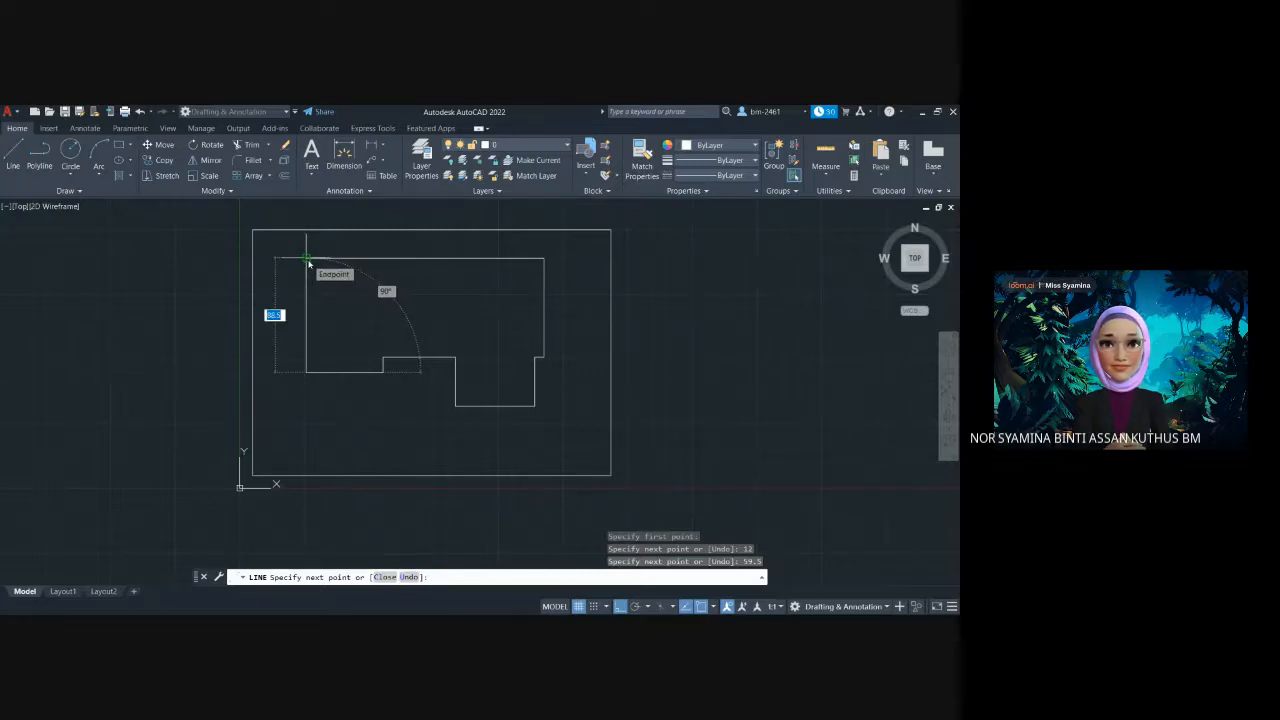
click(307, 259)
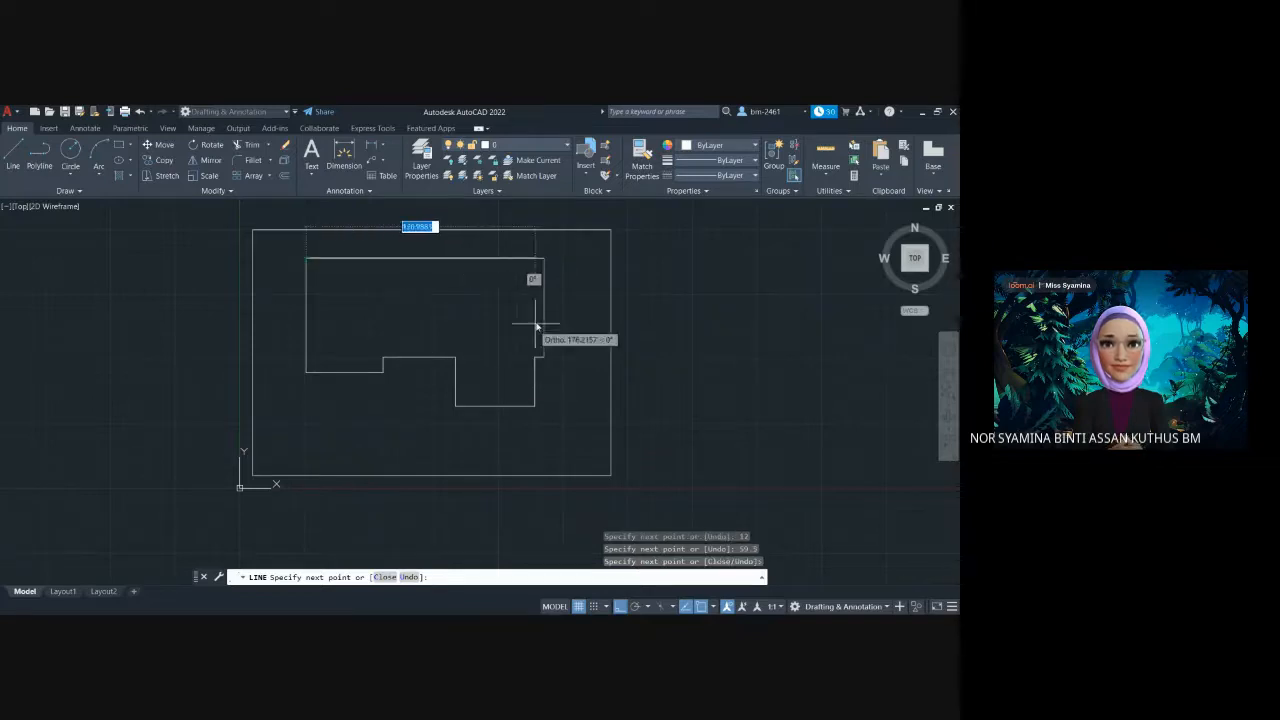
key(Escape)
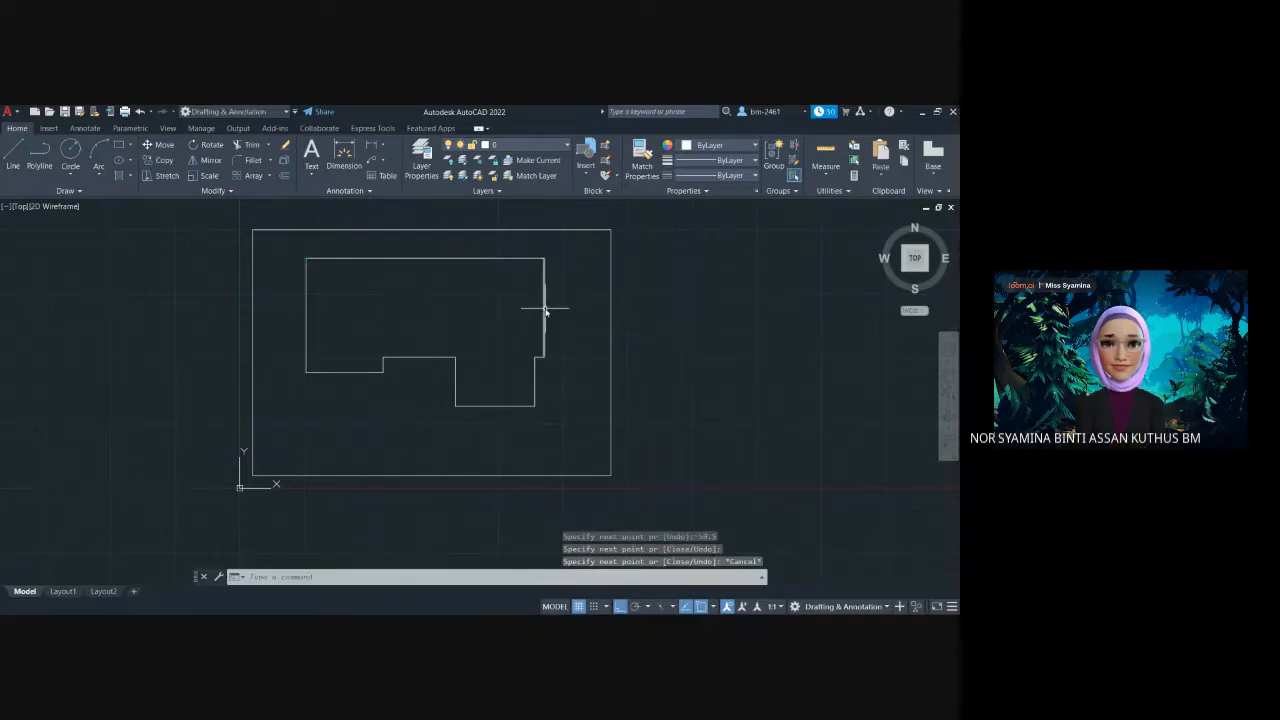
Dimension the upper right wall vertically between its two corners, placing the dimension line outside the outline on the right
click(343, 152)
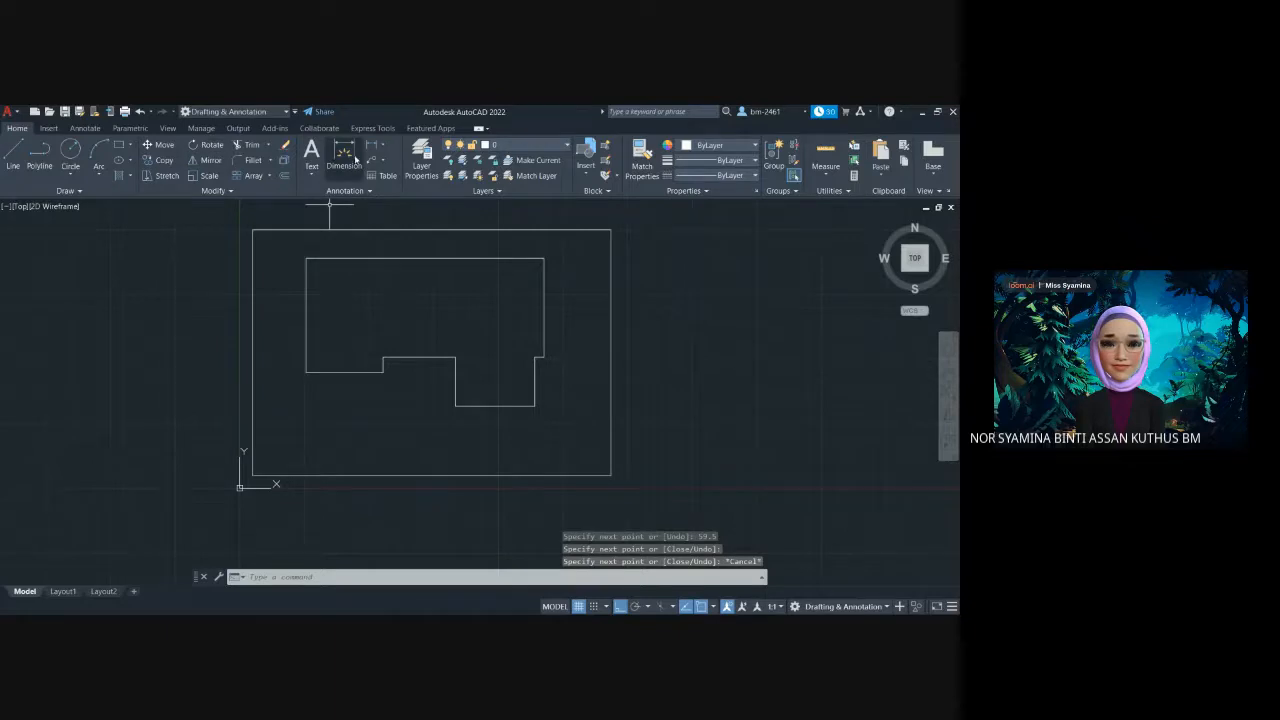
click(544, 259)
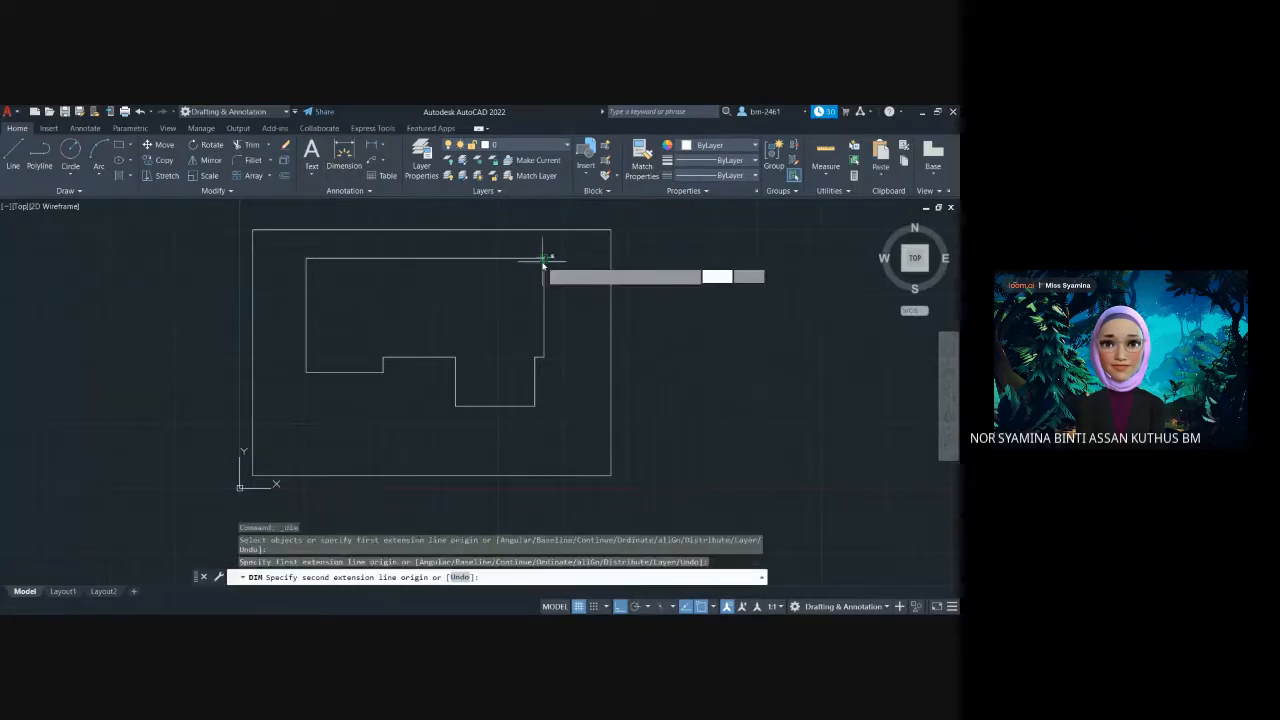
click(544, 357)
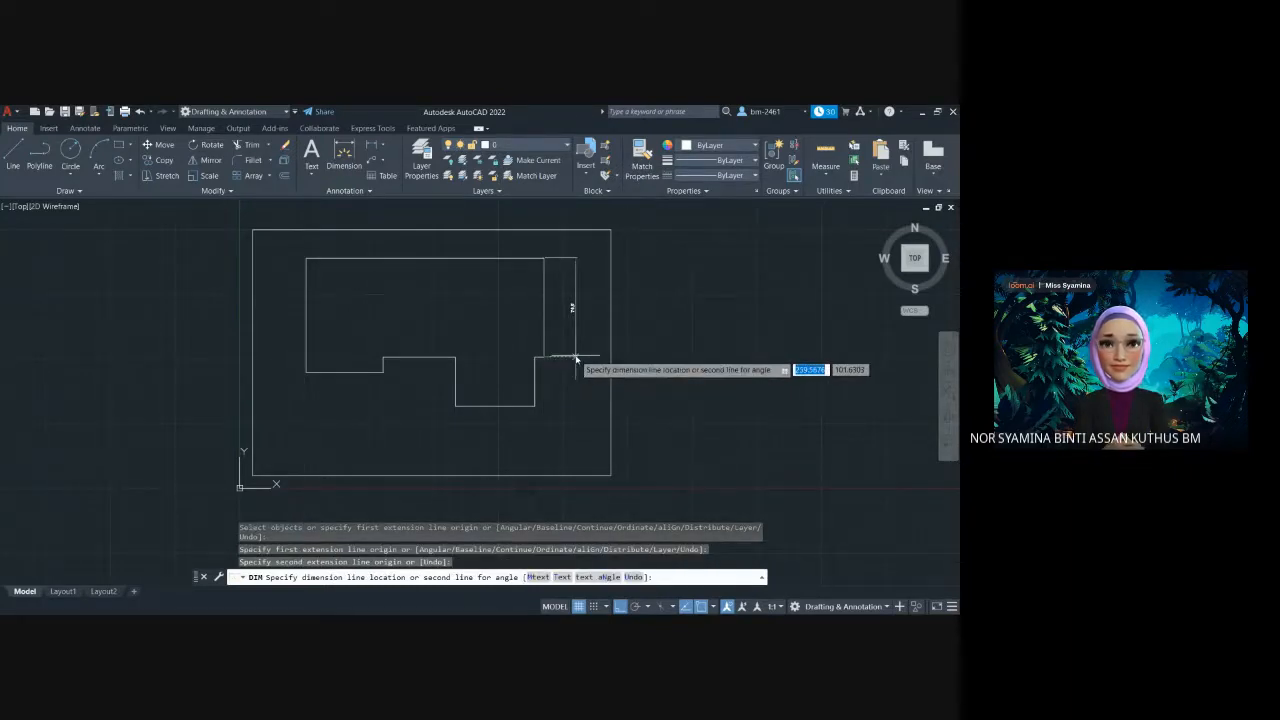
click(577, 361)
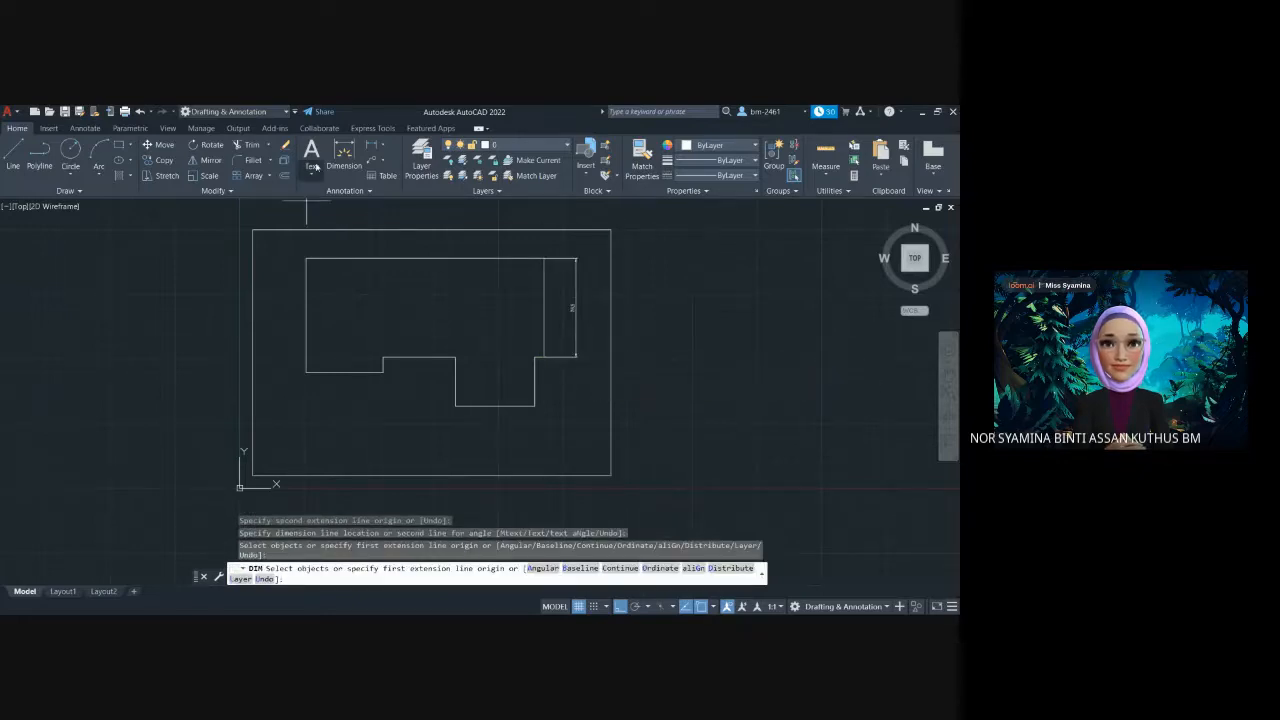
Dimension the lower right wall vertically between its two corners, placing the dimension line outside the outline, and leave the Dimension command
click(341, 150)
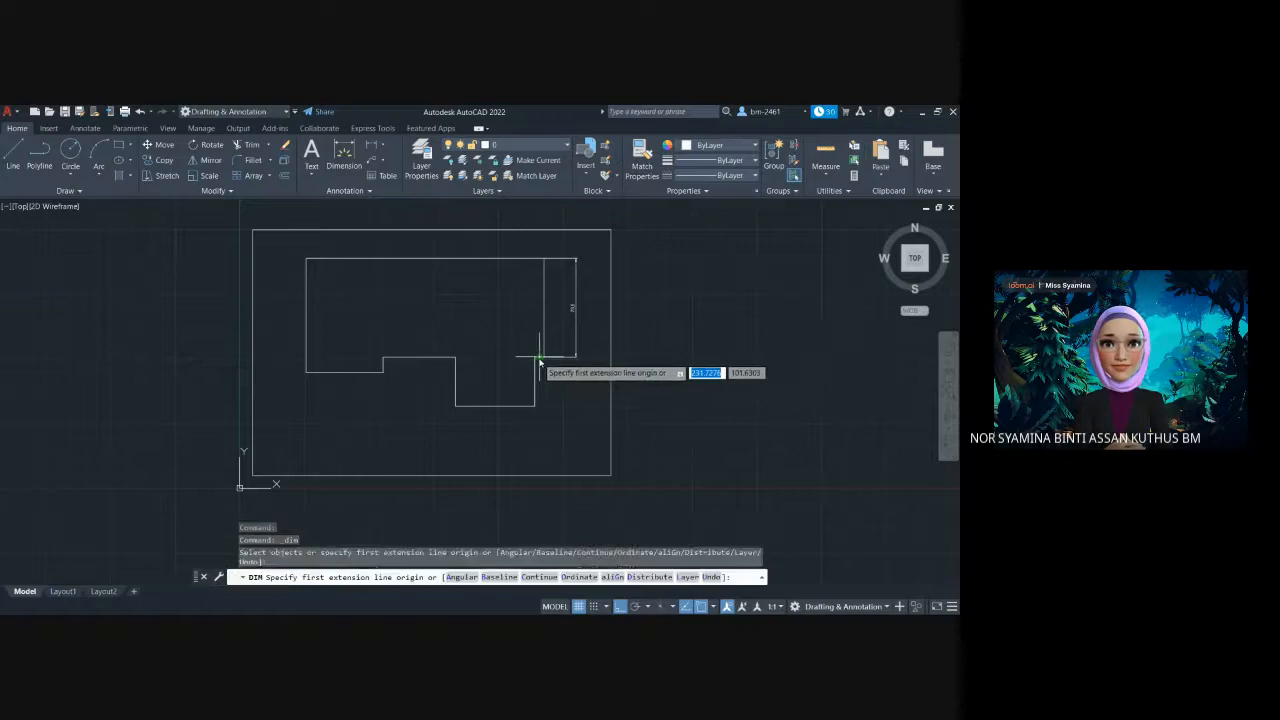
click(534, 357)
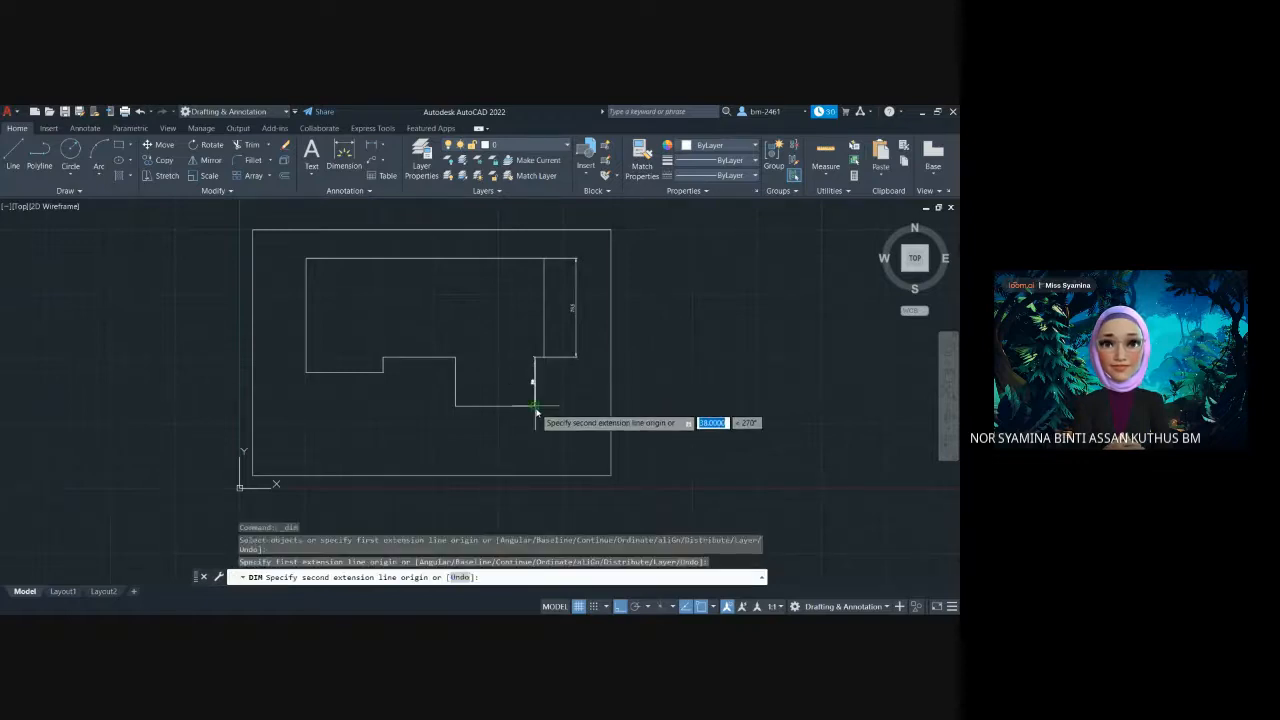
click(534, 405)
click(577, 403)
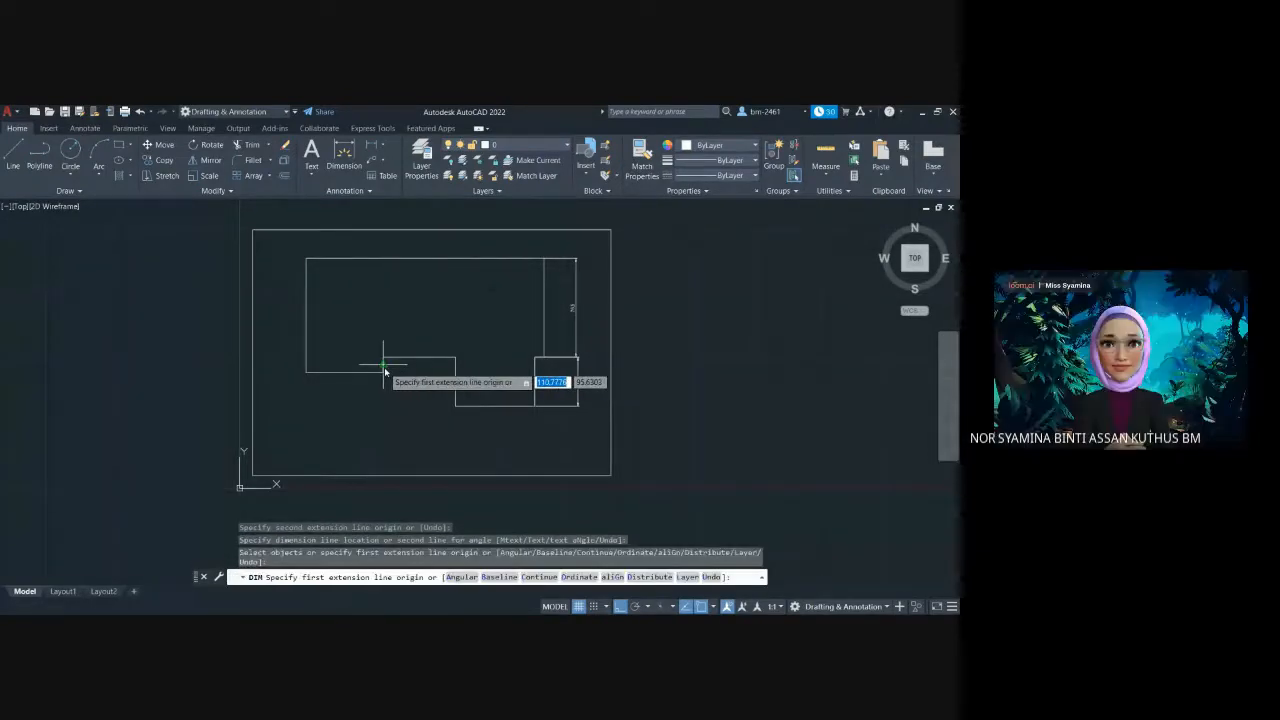
click(386, 371)
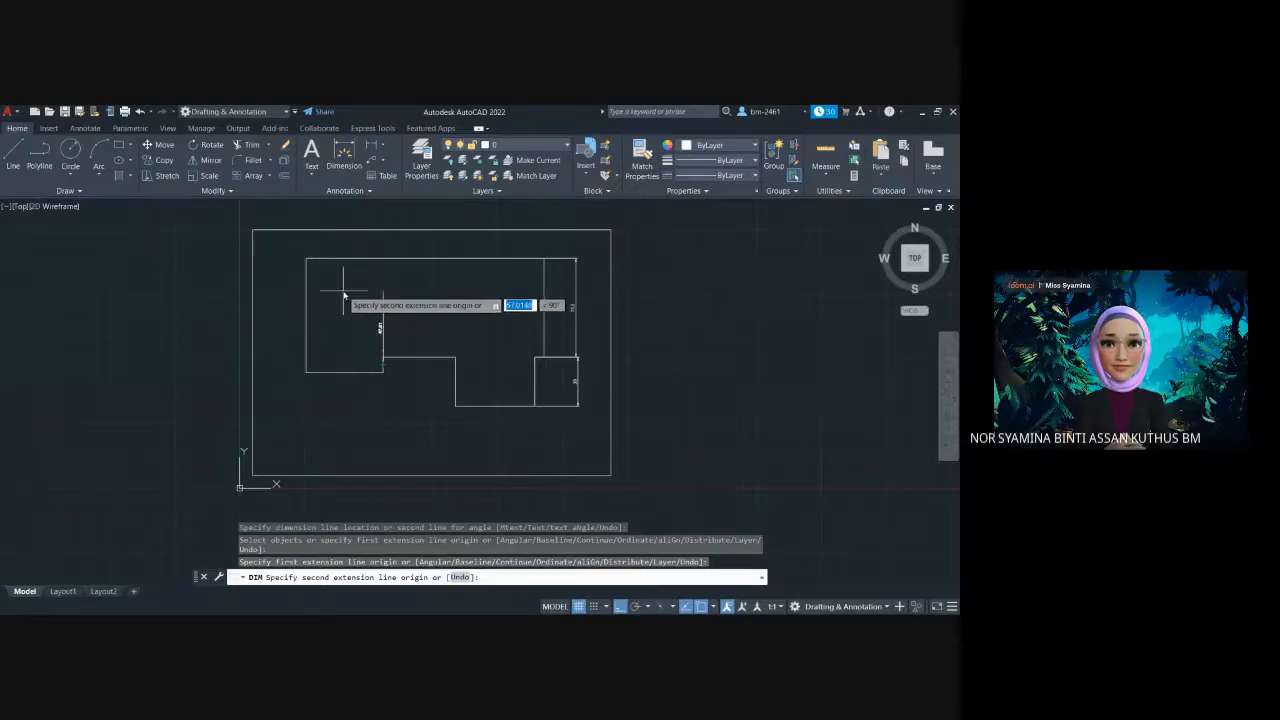
key(Escape)
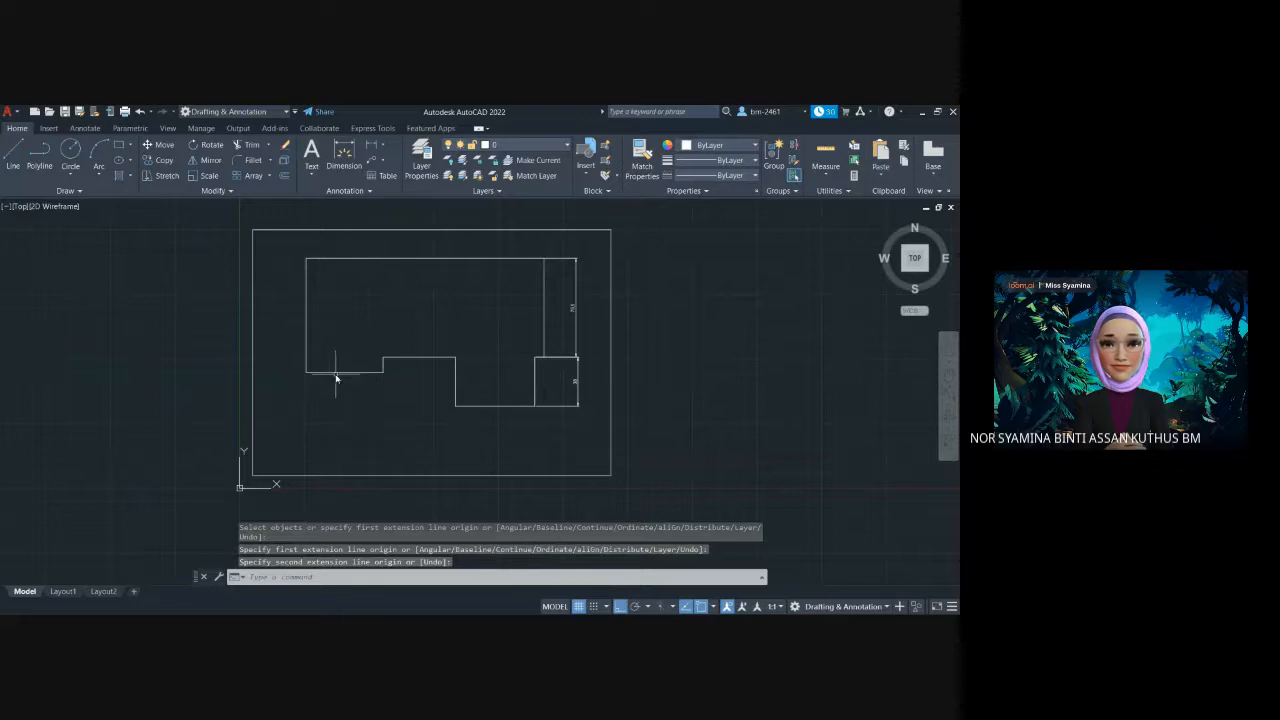
Erase the lower left horizontal wall, the left wall and the short vertical line at the recess's left end
click(337, 377)
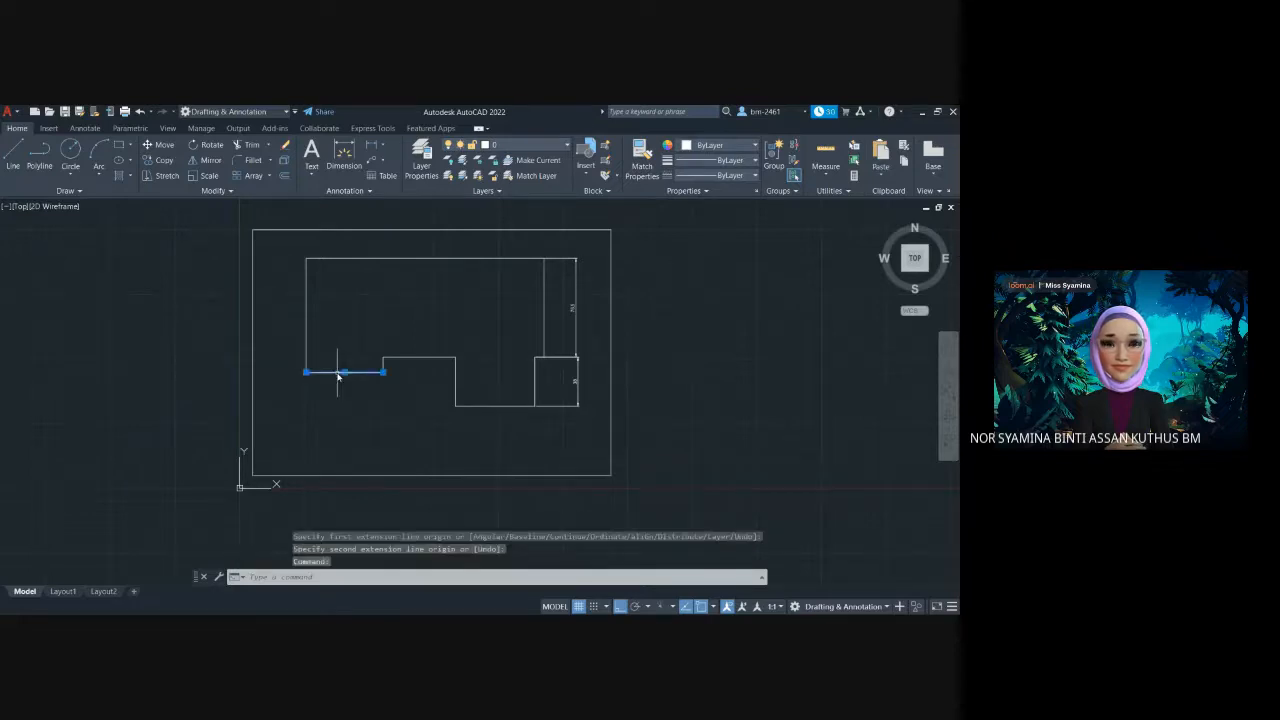
key(Delete)
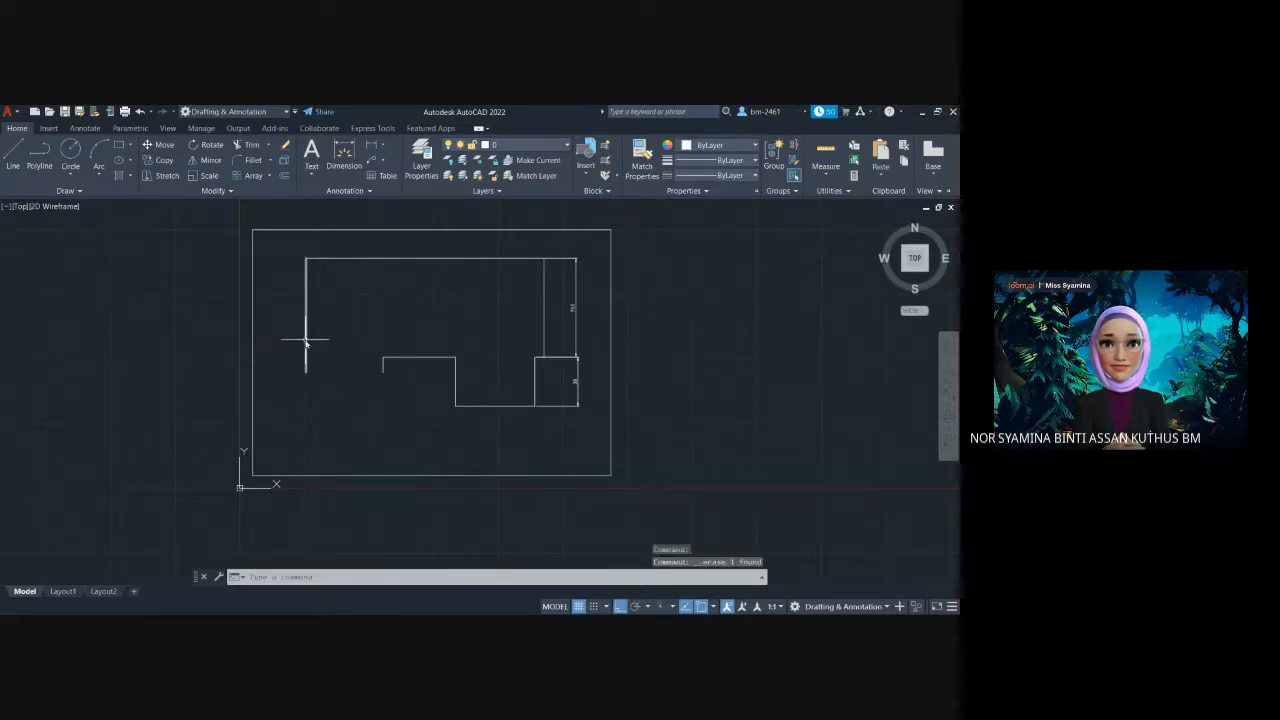
click(306, 340)
key(Delete)
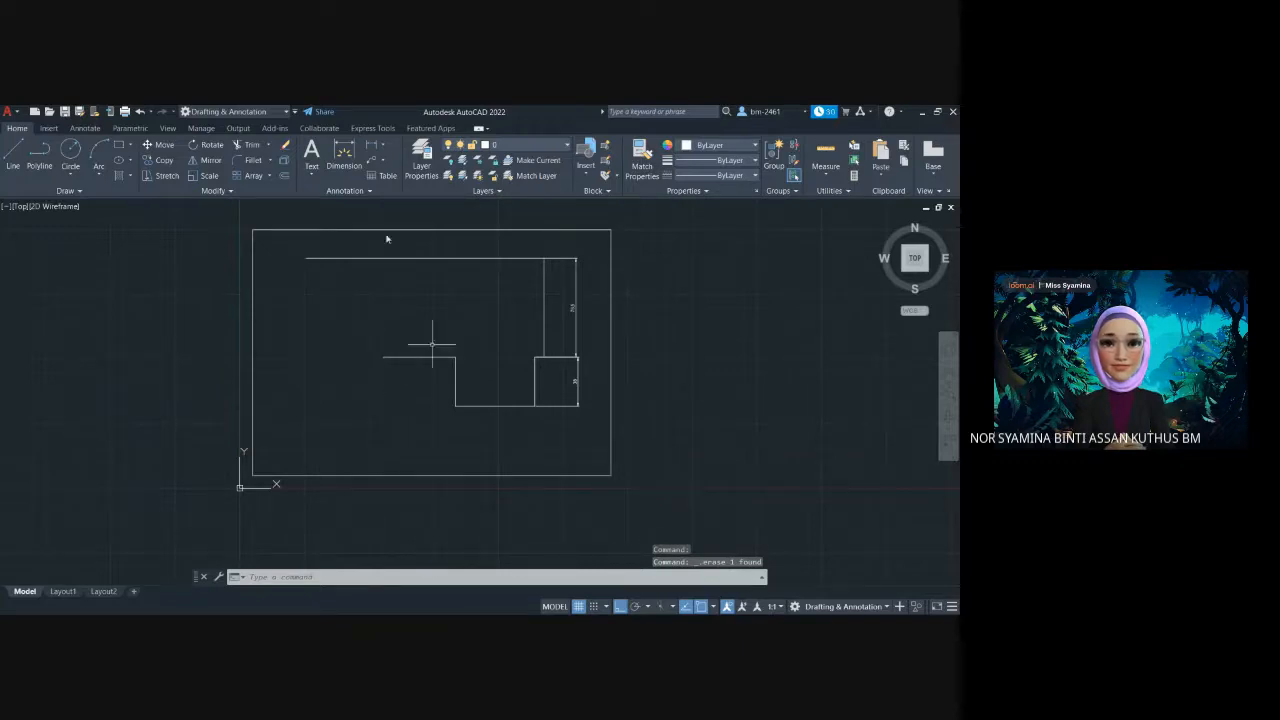
Erase both vertical dimensions beside the right-hand walls of the outline
click(576, 290)
key(Delete)
click(577, 377)
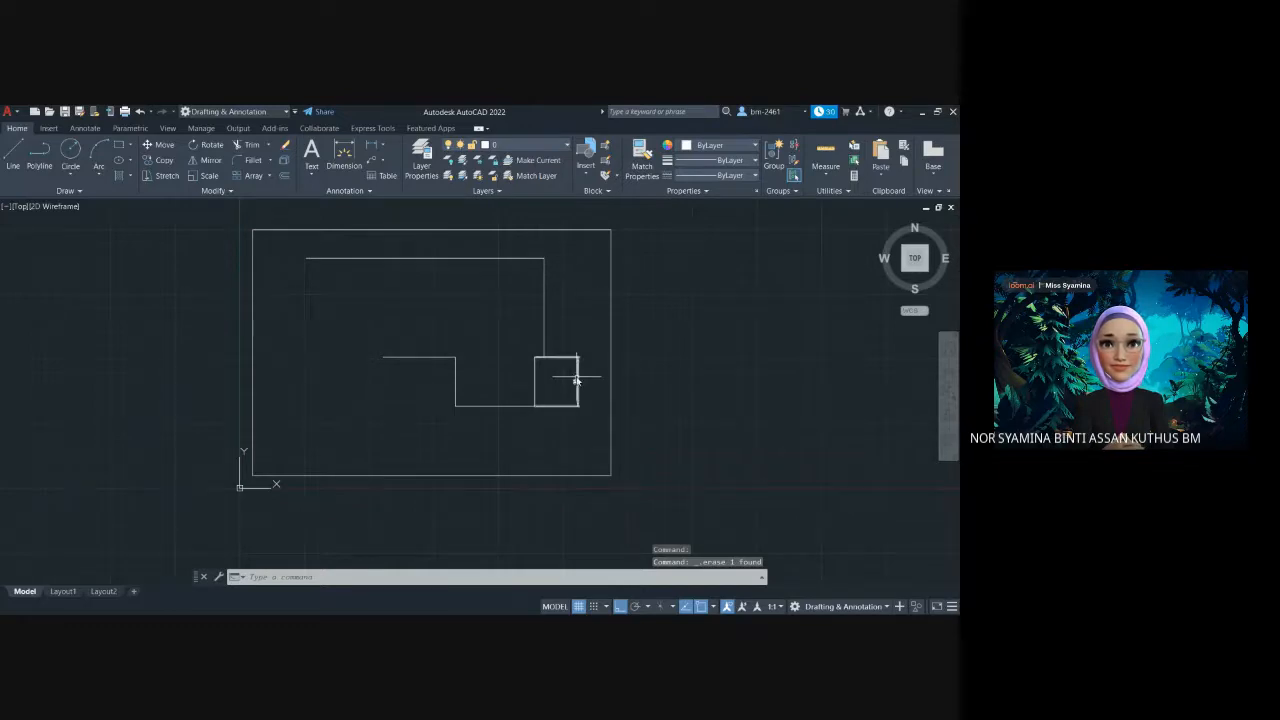
key(Delete)
Redraw the missing walls from the recess line's left end: 26 downward, 59.5 to the left and a line up to the top wall's endpoint
scroll(577, 378, up, 4)
scroll(579, 378, down, 2)
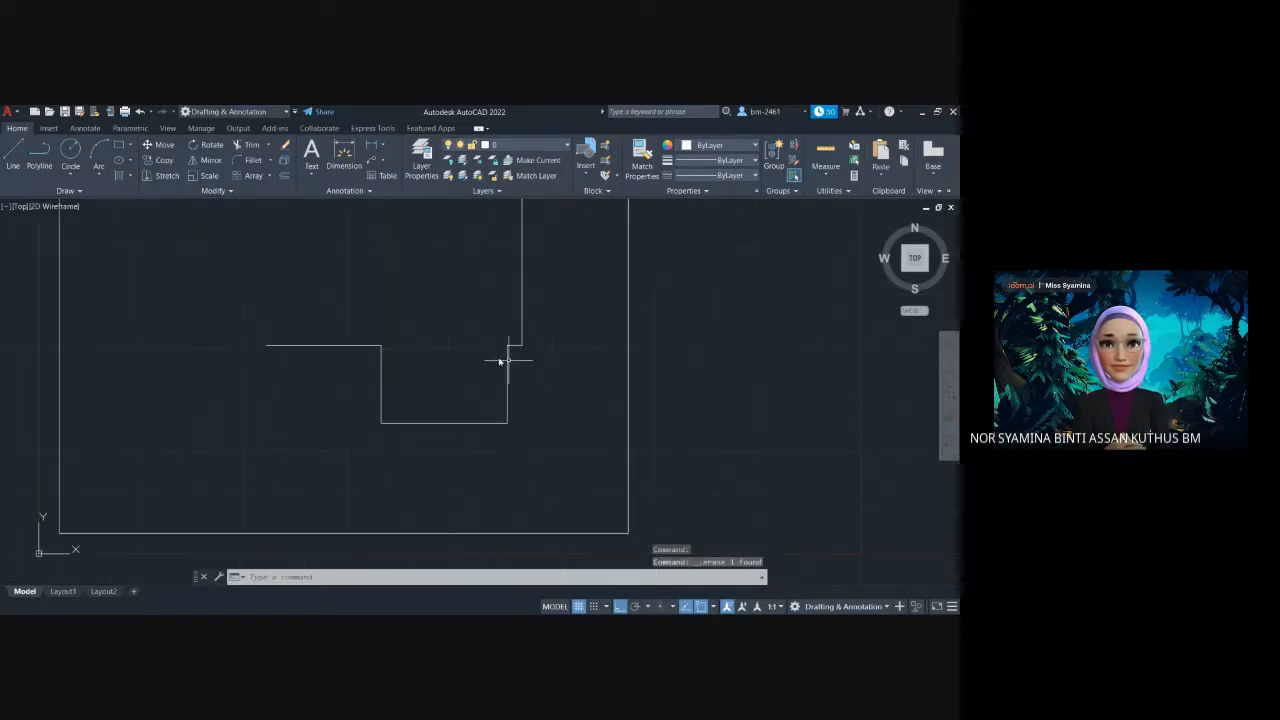
middle_drag(504, 362, 640, 413)
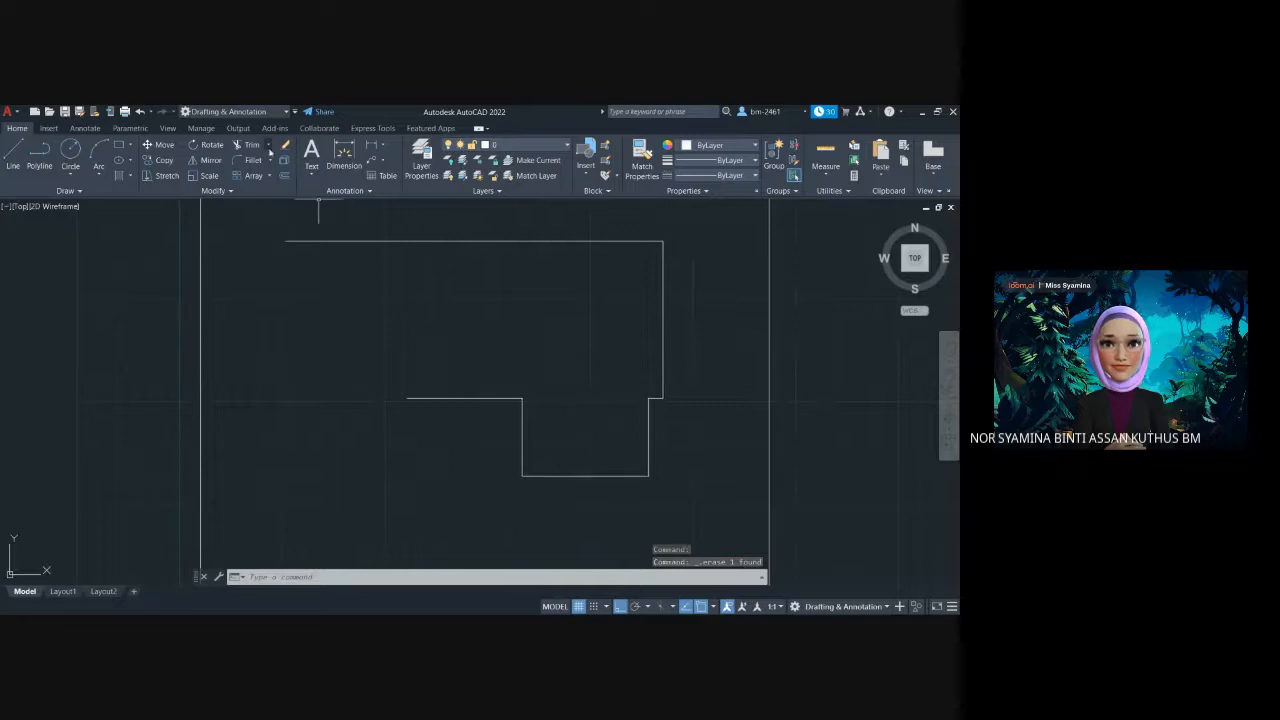
click(20, 158)
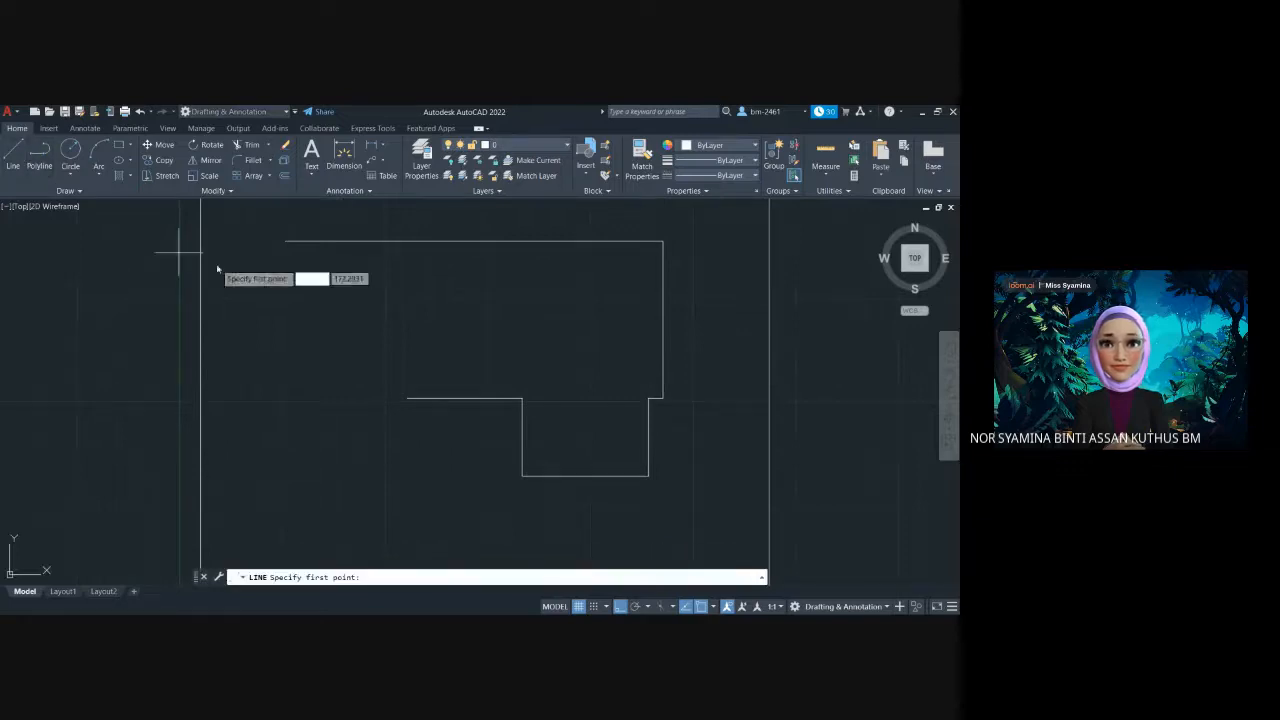
click(407, 398)
text(26)
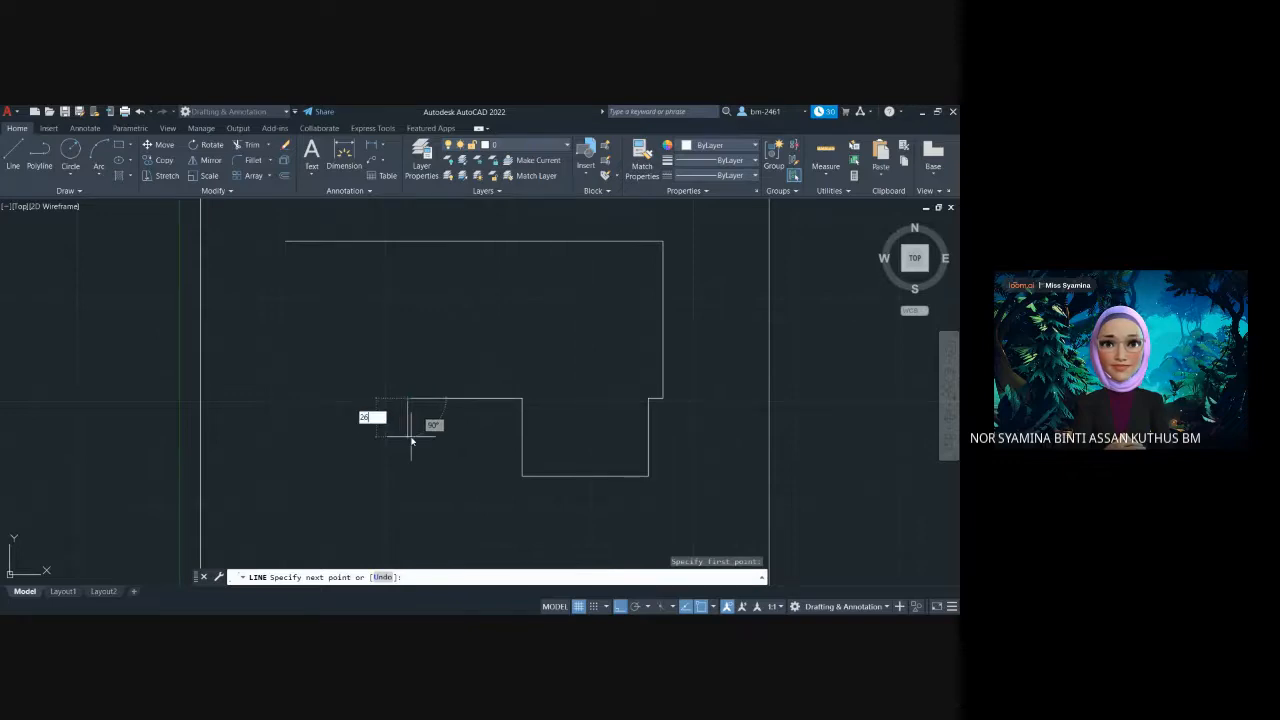
key(Return)
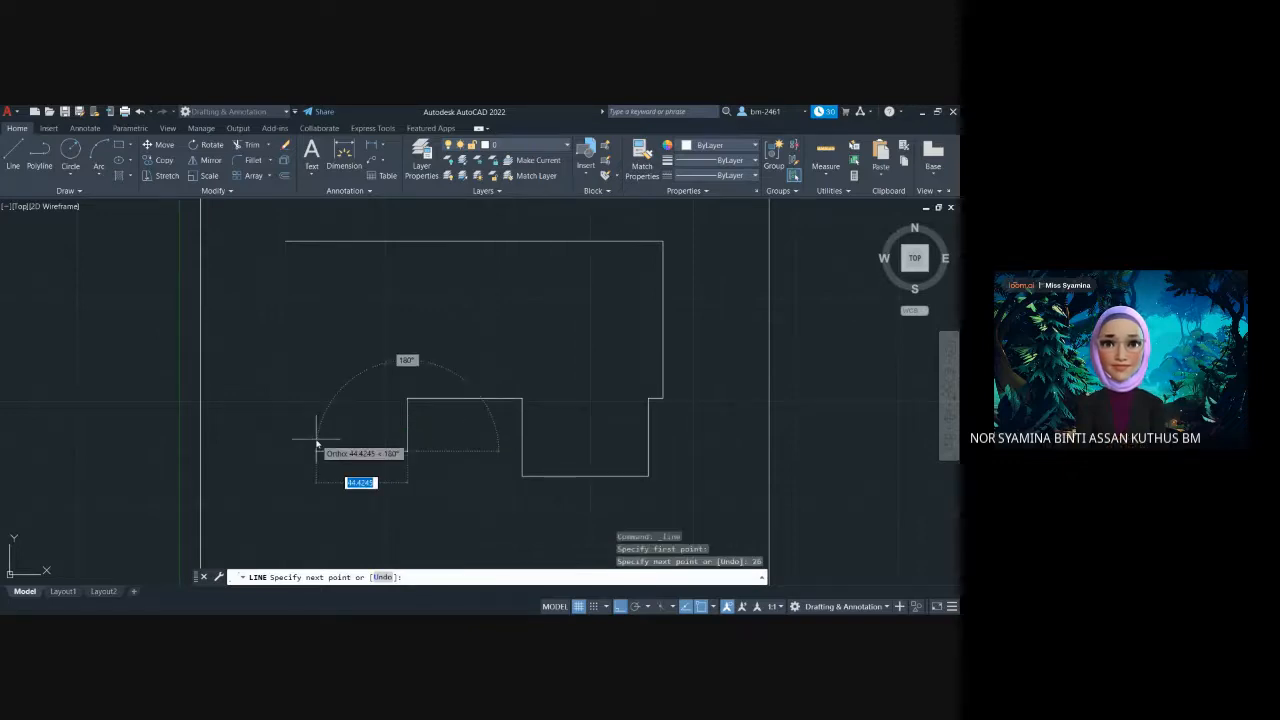
text(59)
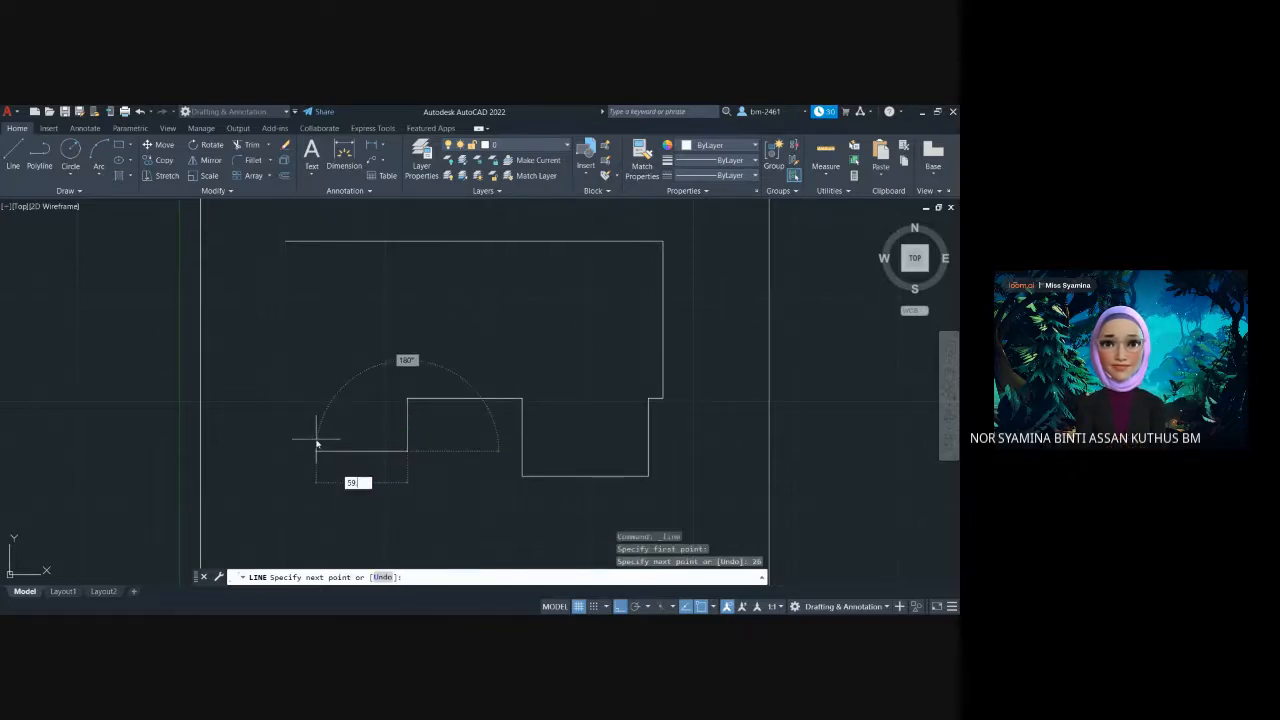
text(.5)
key(Return)
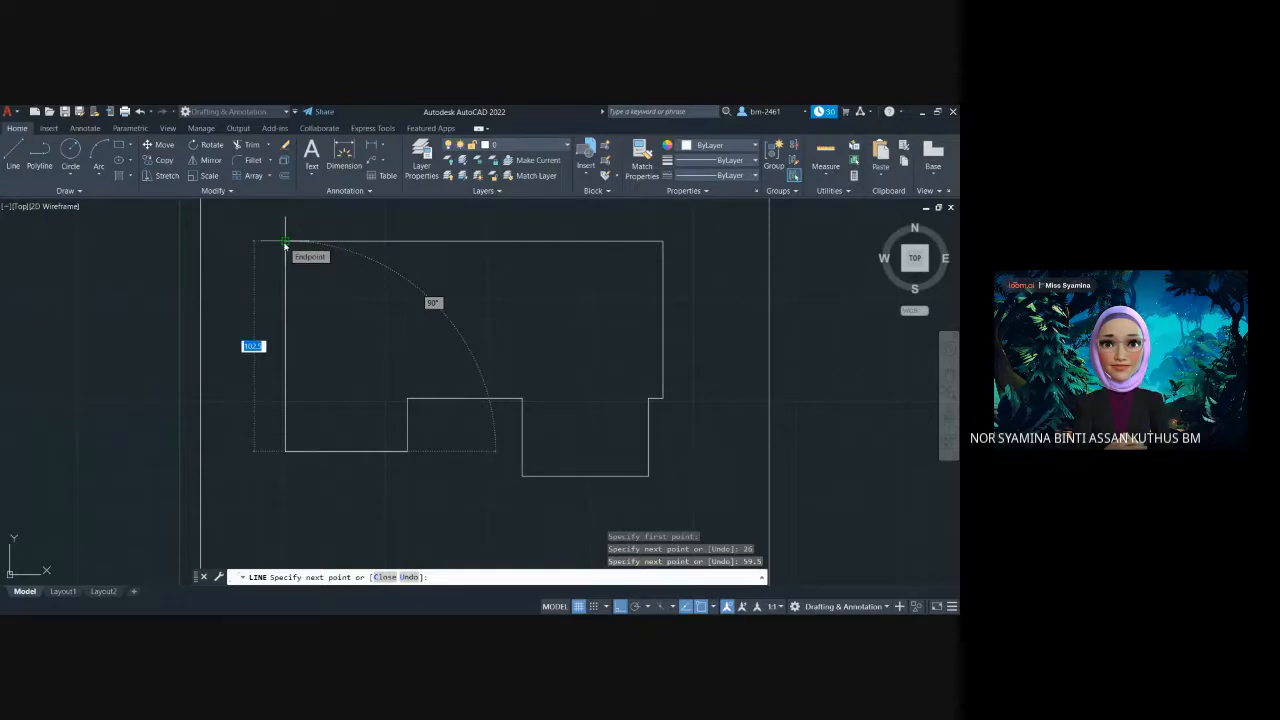
click(285, 243)
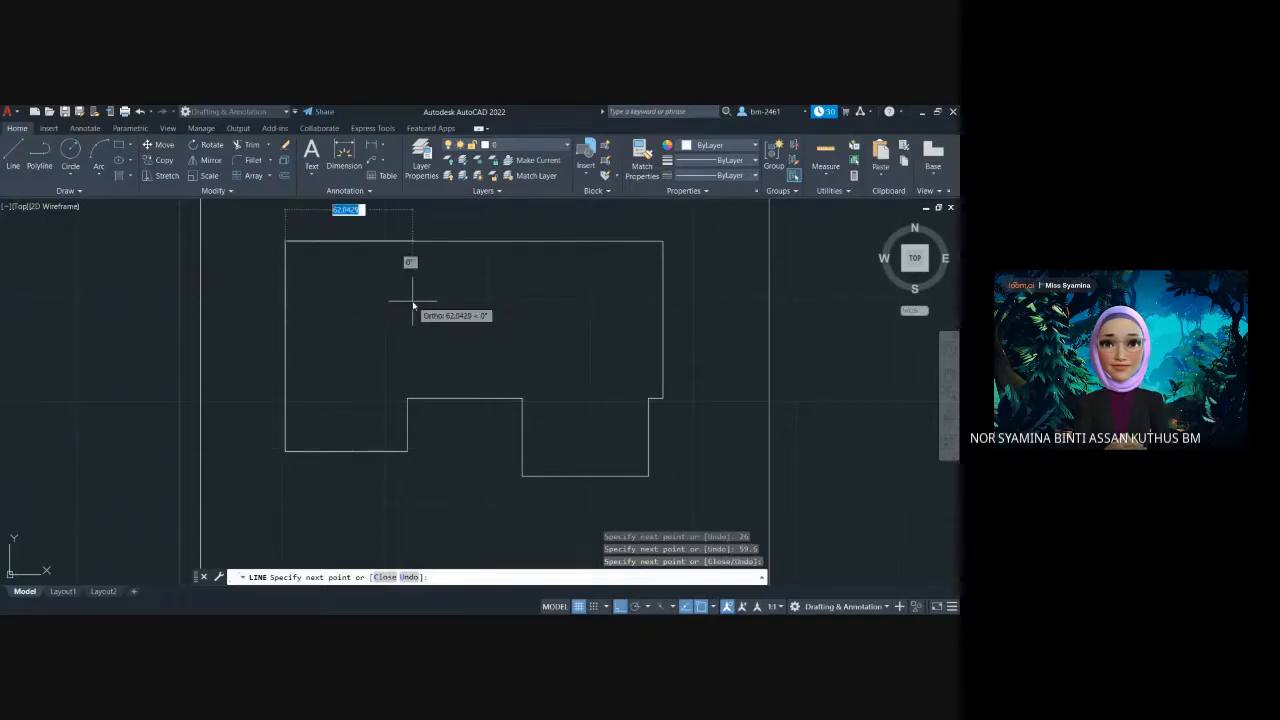
key(Escape)
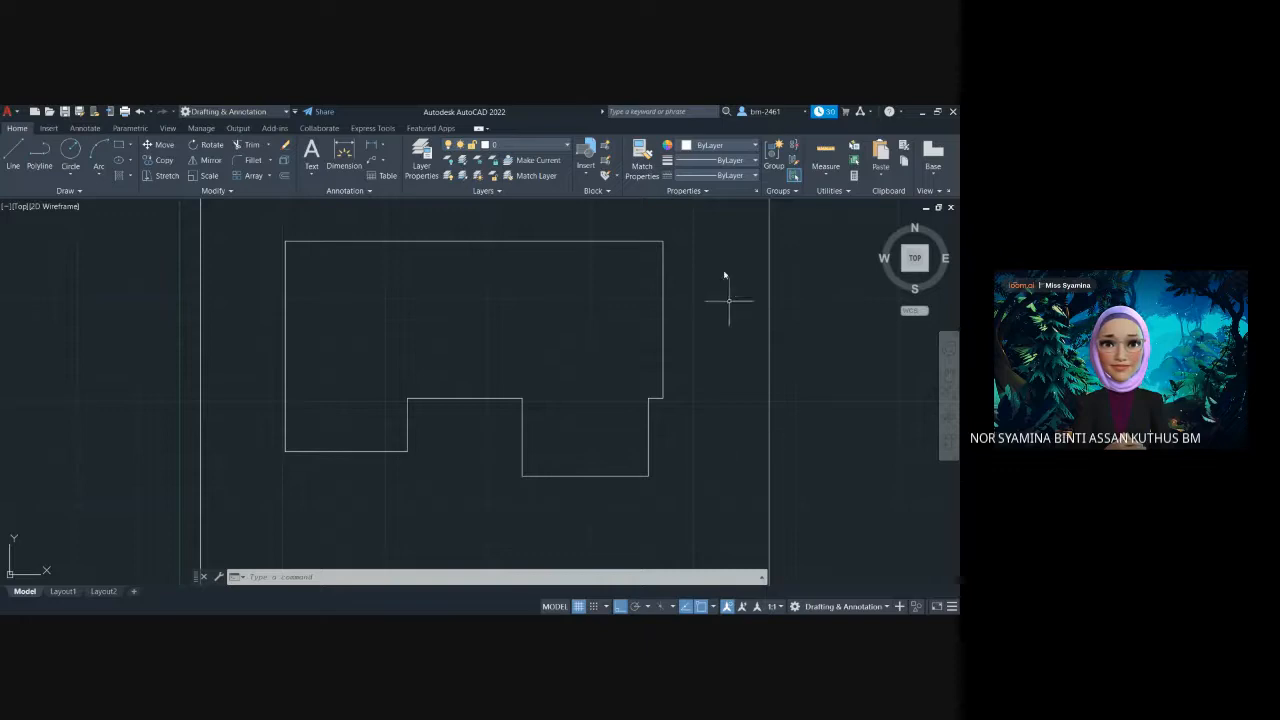
Examine the reference floor plan image for its wall dimensions, scale and wall thickness note
middle_drag(718, 258, 310, 480)
scroll(600, 383, down, 5)
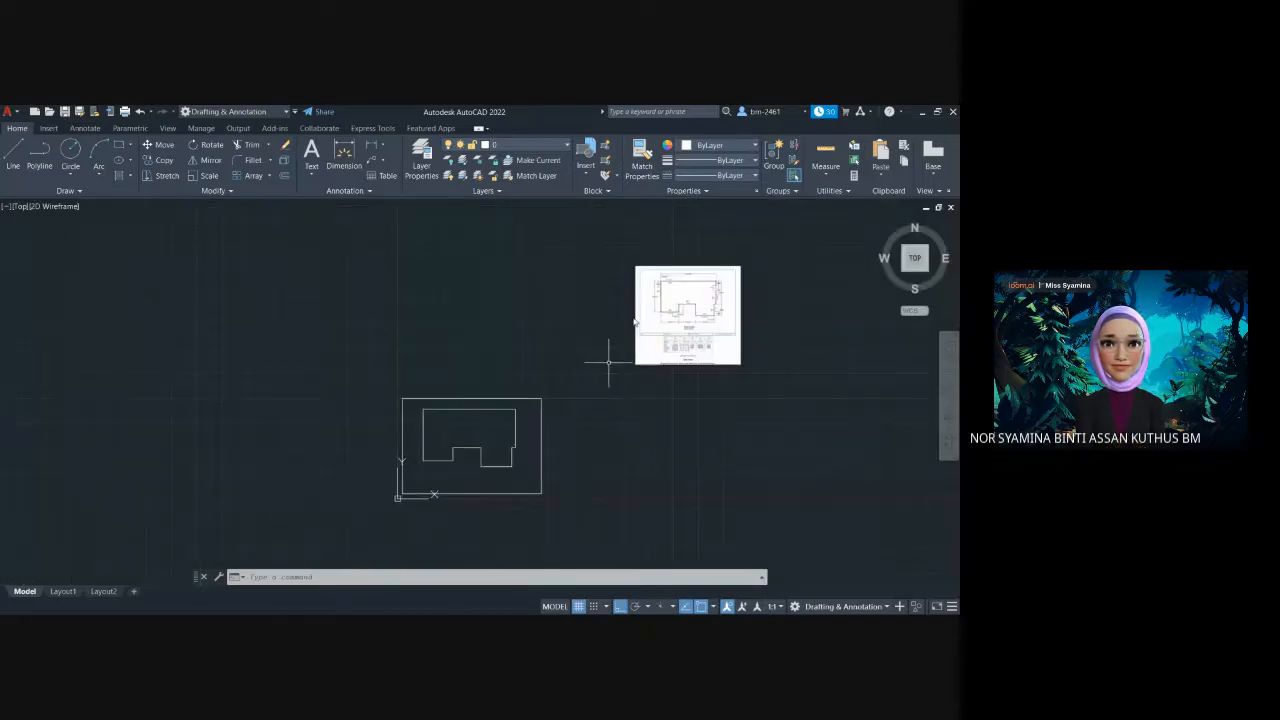
scroll(727, 313, up, 9)
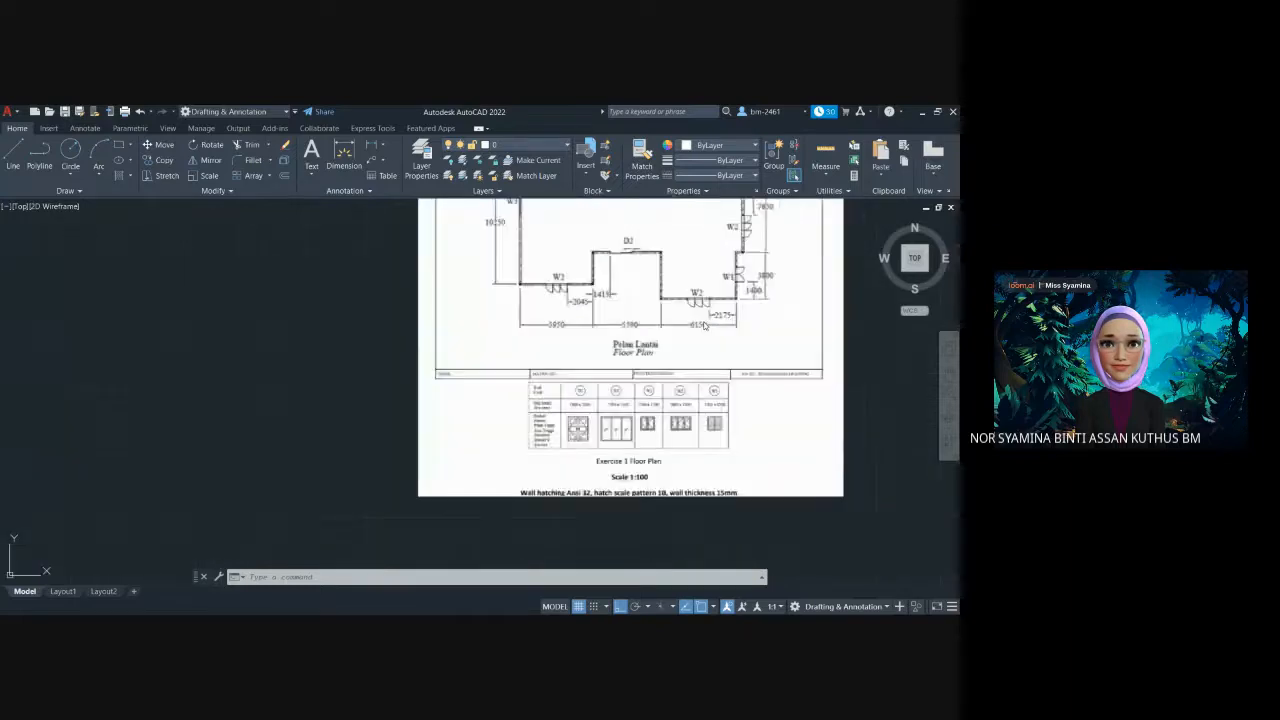
middle_drag(710, 305, 580, 440)
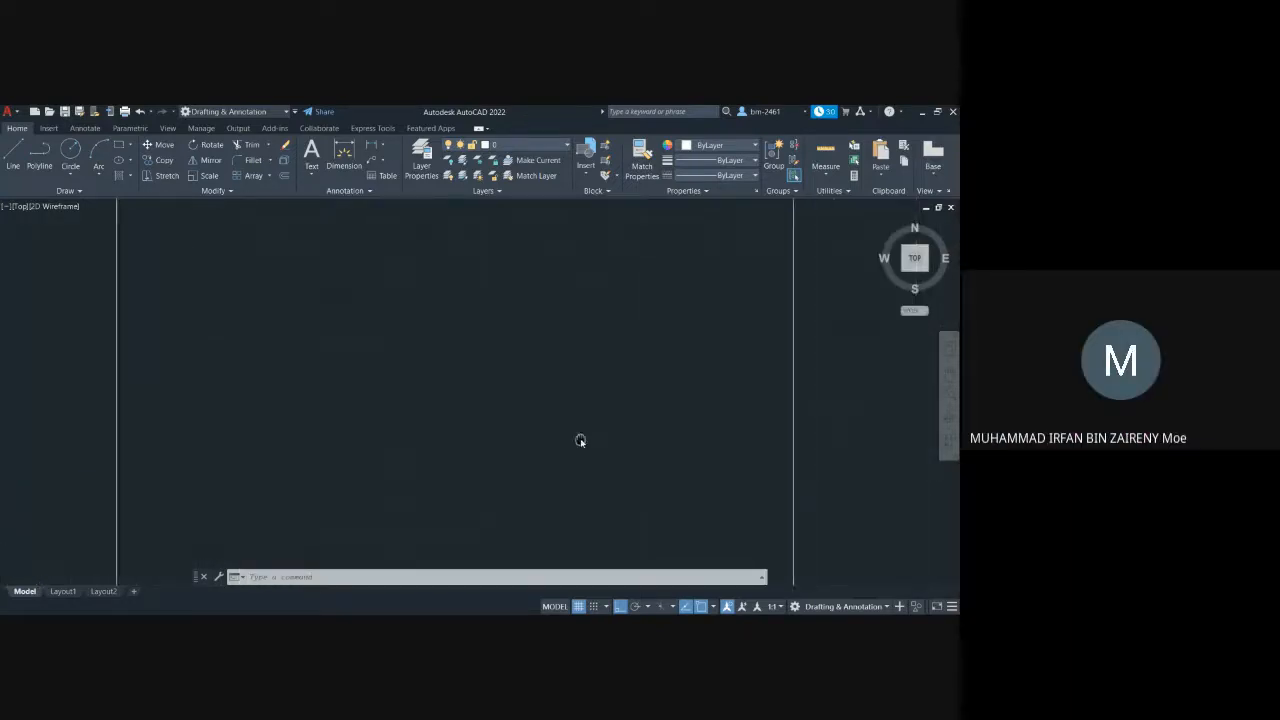
scroll(622, 390, up, 4)
scroll(605, 372, down, 7)
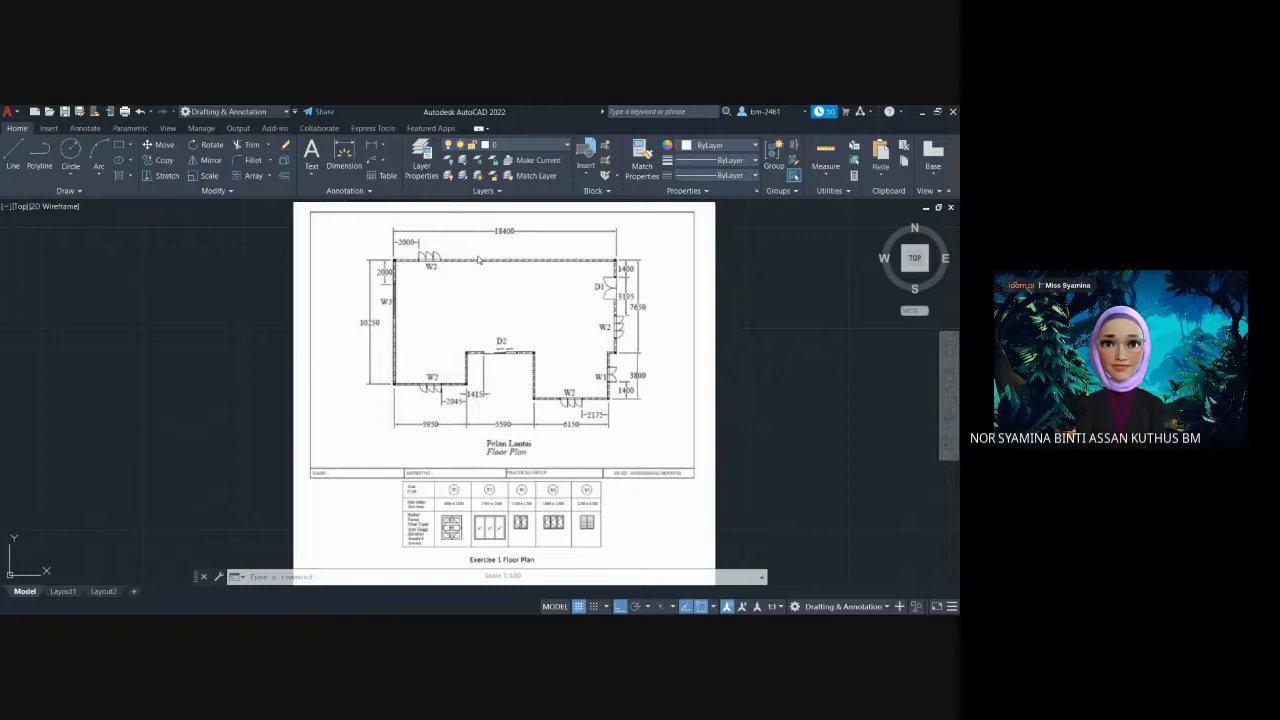
scroll(518, 329, down, 2)
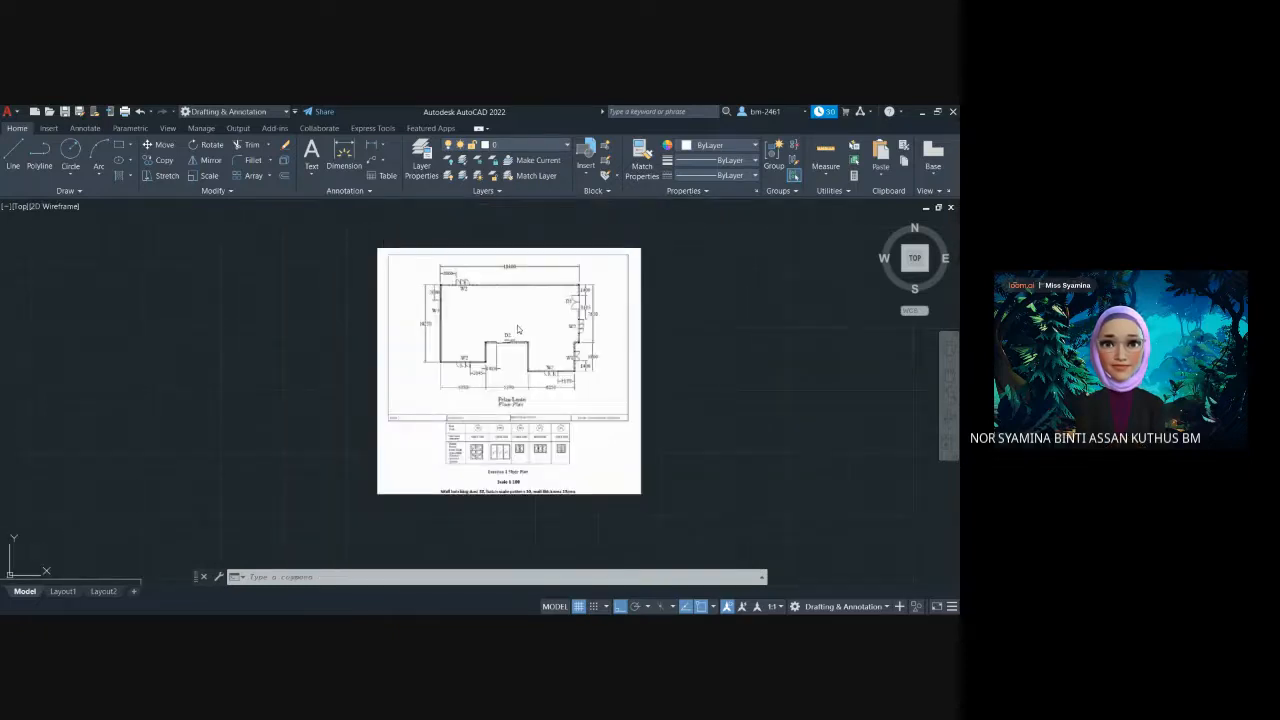
scroll(505, 337, down, 2)
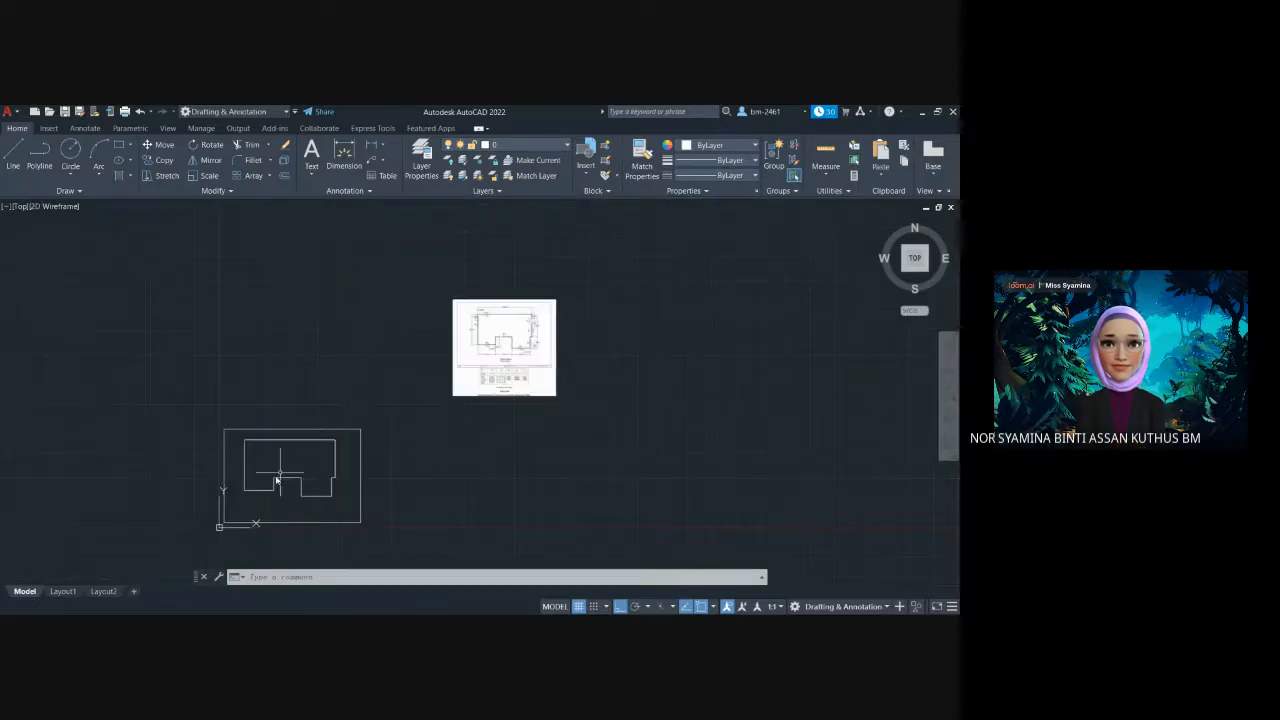
Start the Offset command for the wall outline with an offset distance of 1.5
scroll(276, 480, up, 2)
scroll(276, 480, up, 3)
scroll(300, 447, down, 2)
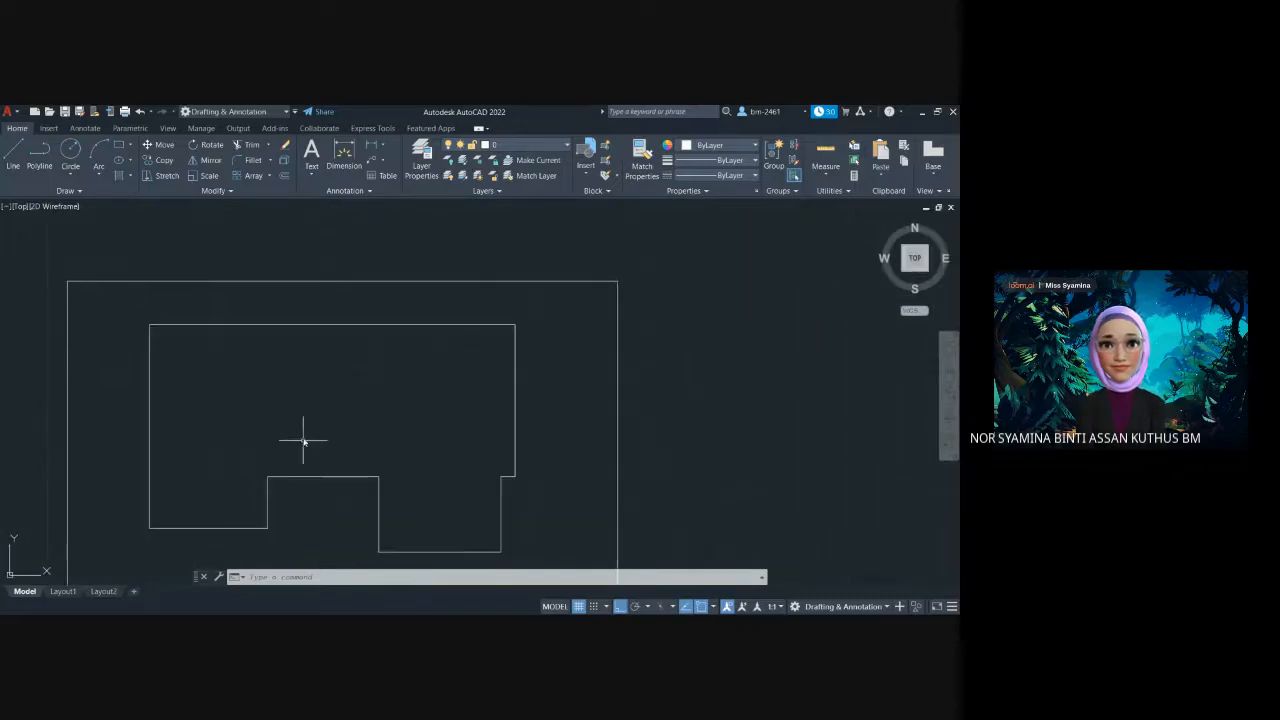
middle_drag(306, 437, 470, 405)
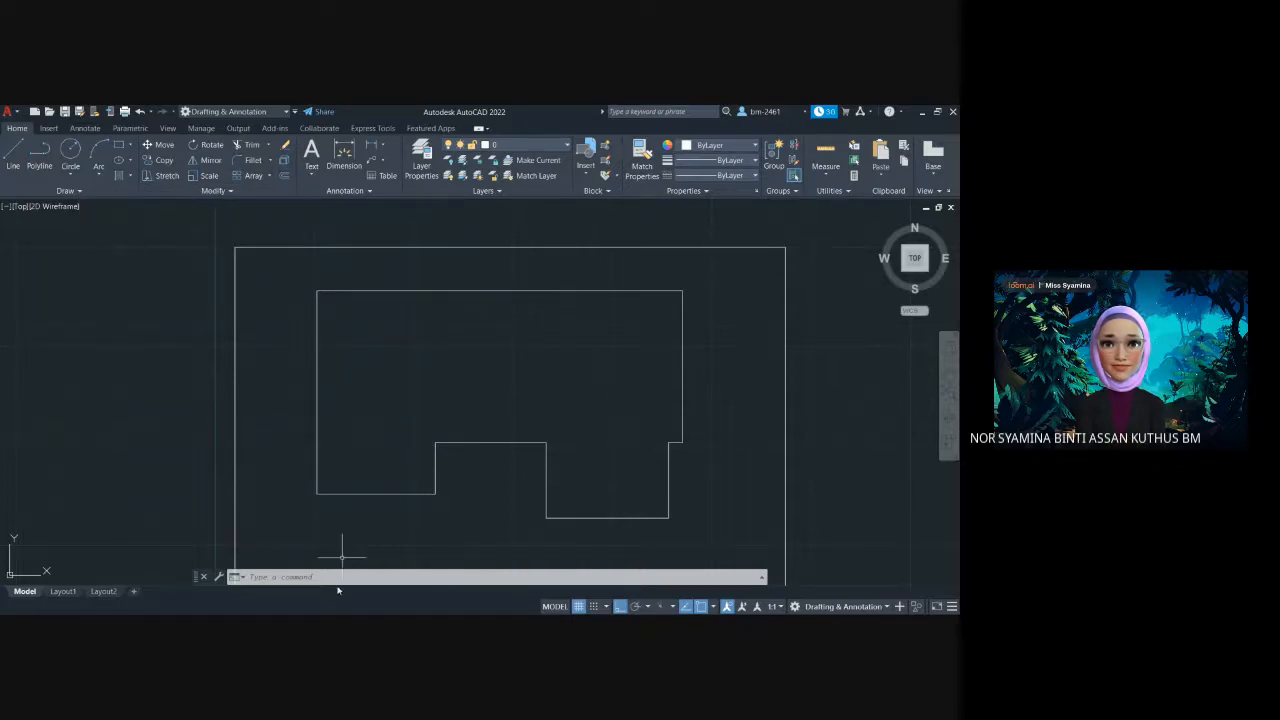
text(o)
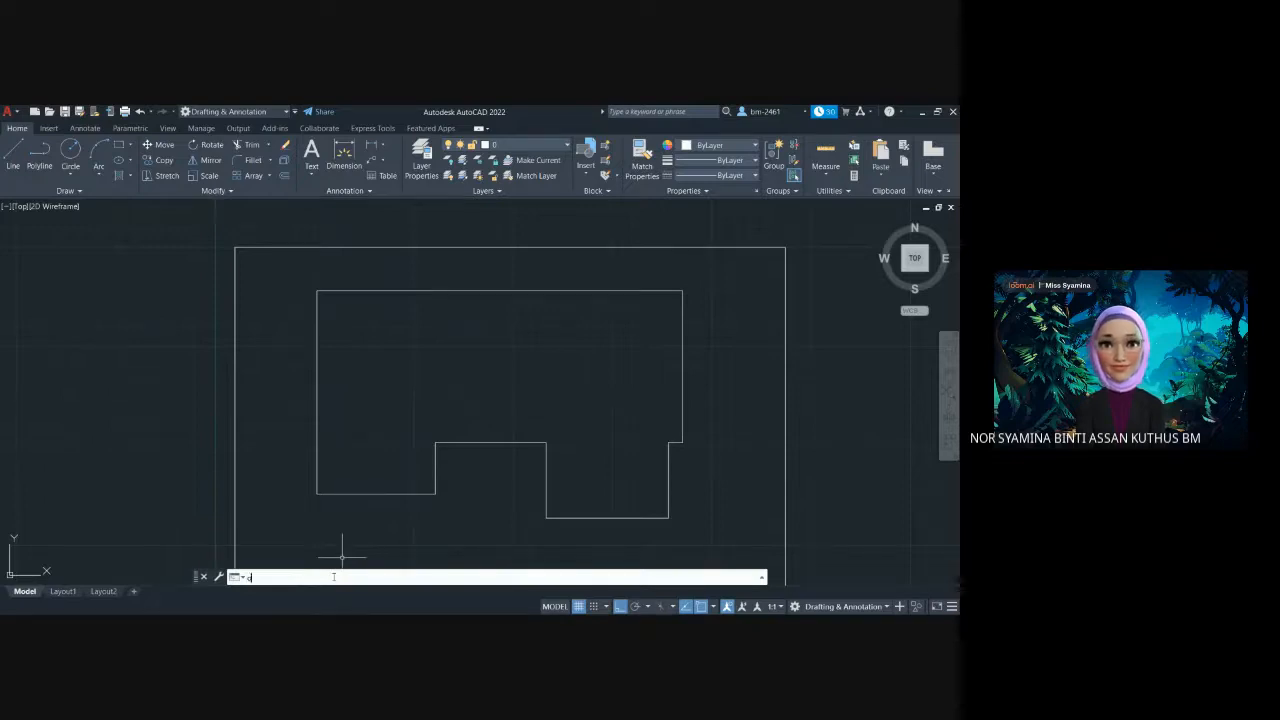
text(ffset)
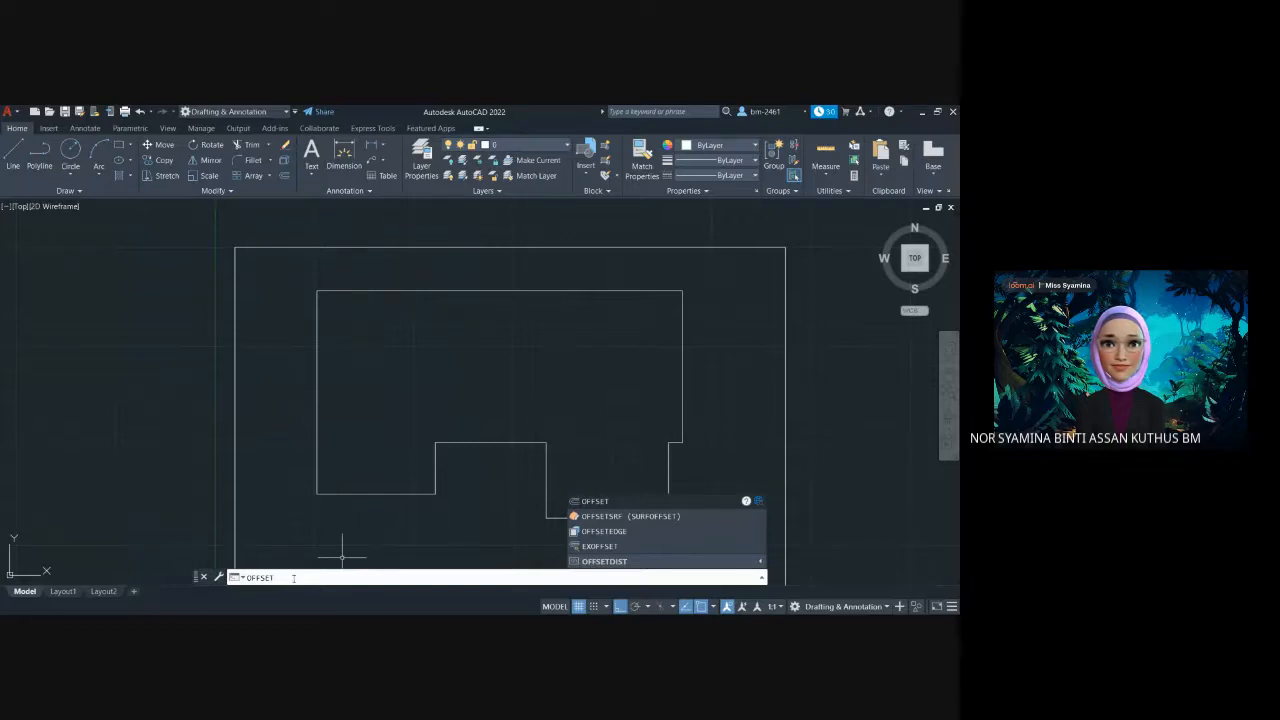
key(Return)
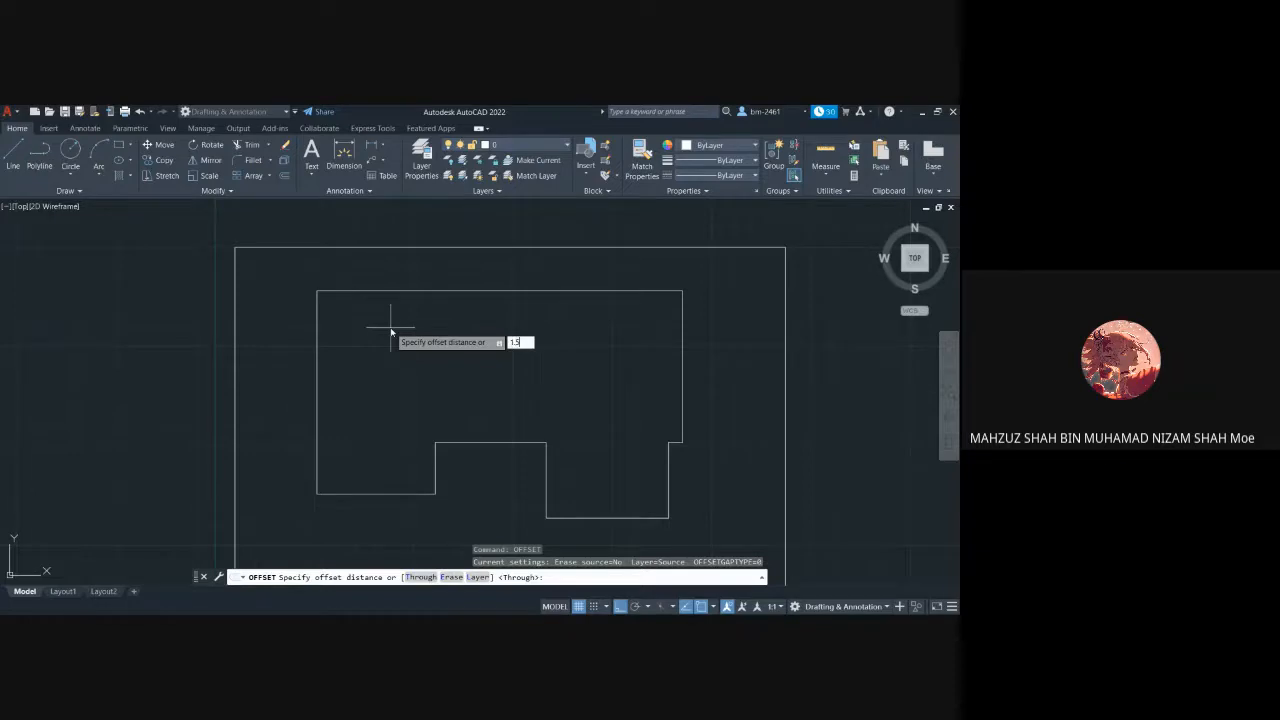
key(Return)
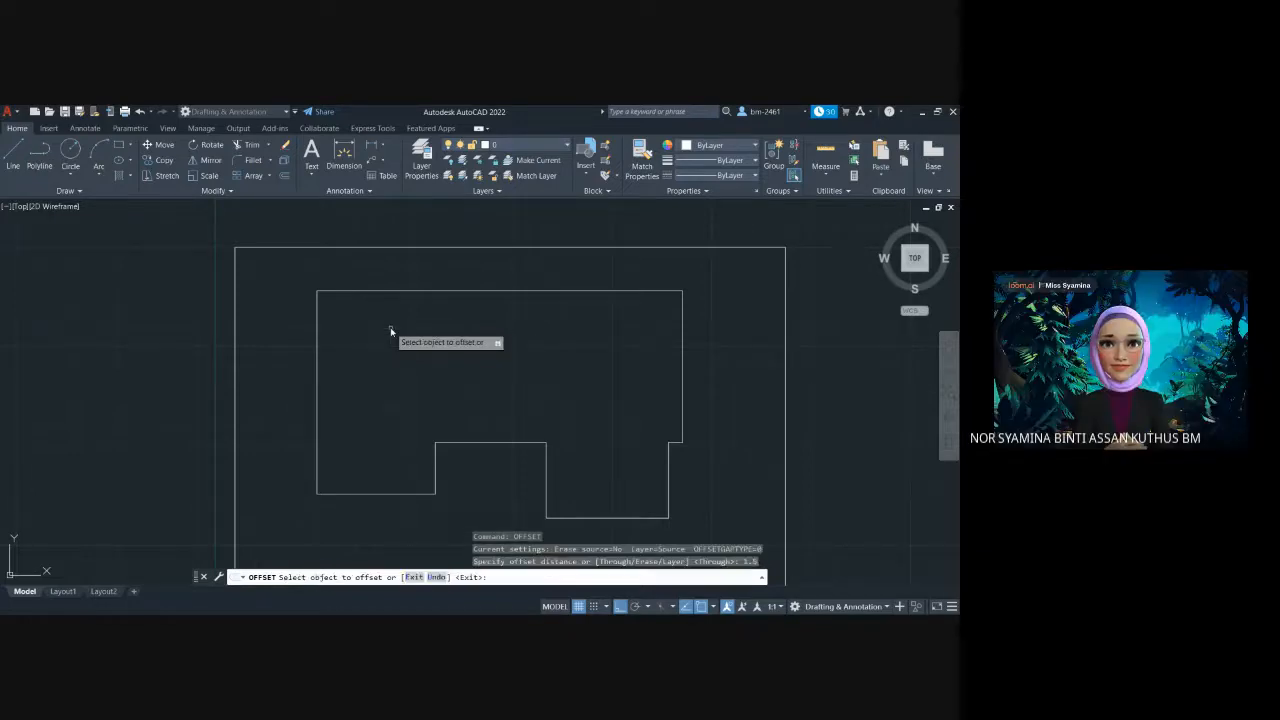
Try offsetting the top wall line to the outside of the outline and undo that offset
click(479, 291)
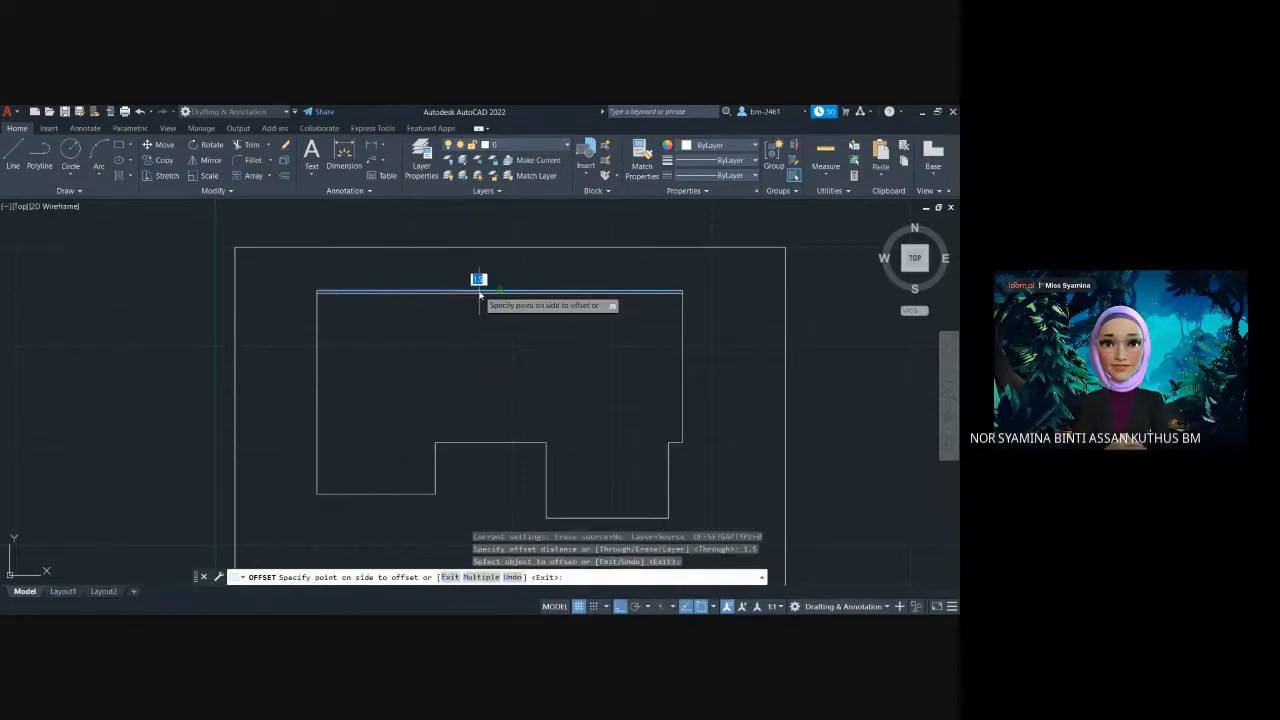
click(480, 285)
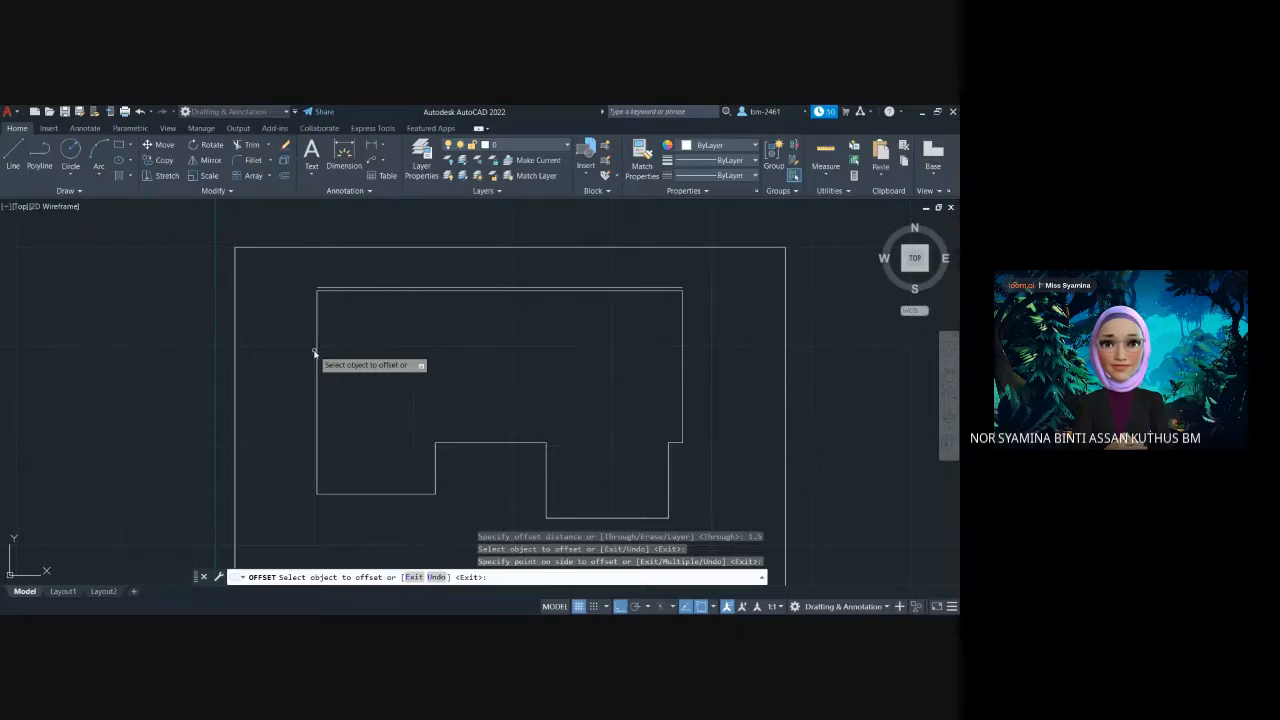
key(ctrl+z)
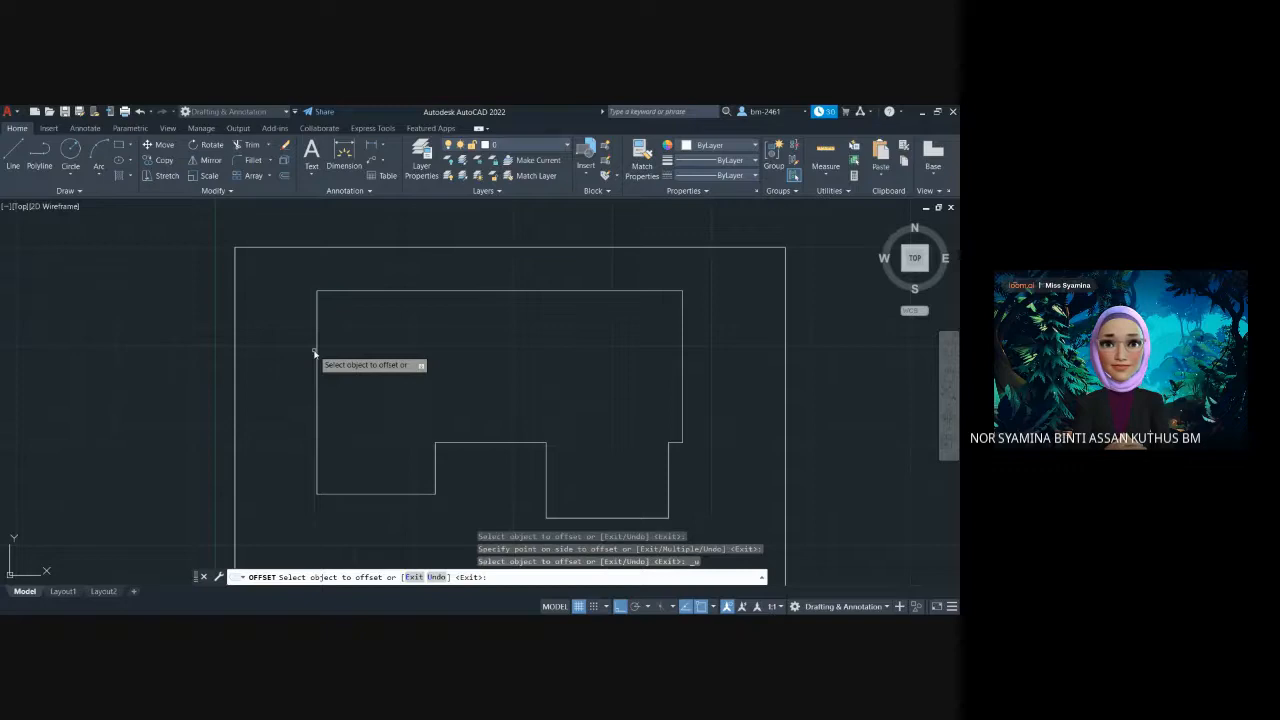
Offset the top wall and the long left wall 1.5 toward the inside of the outline
click(495, 293)
click(493, 312)
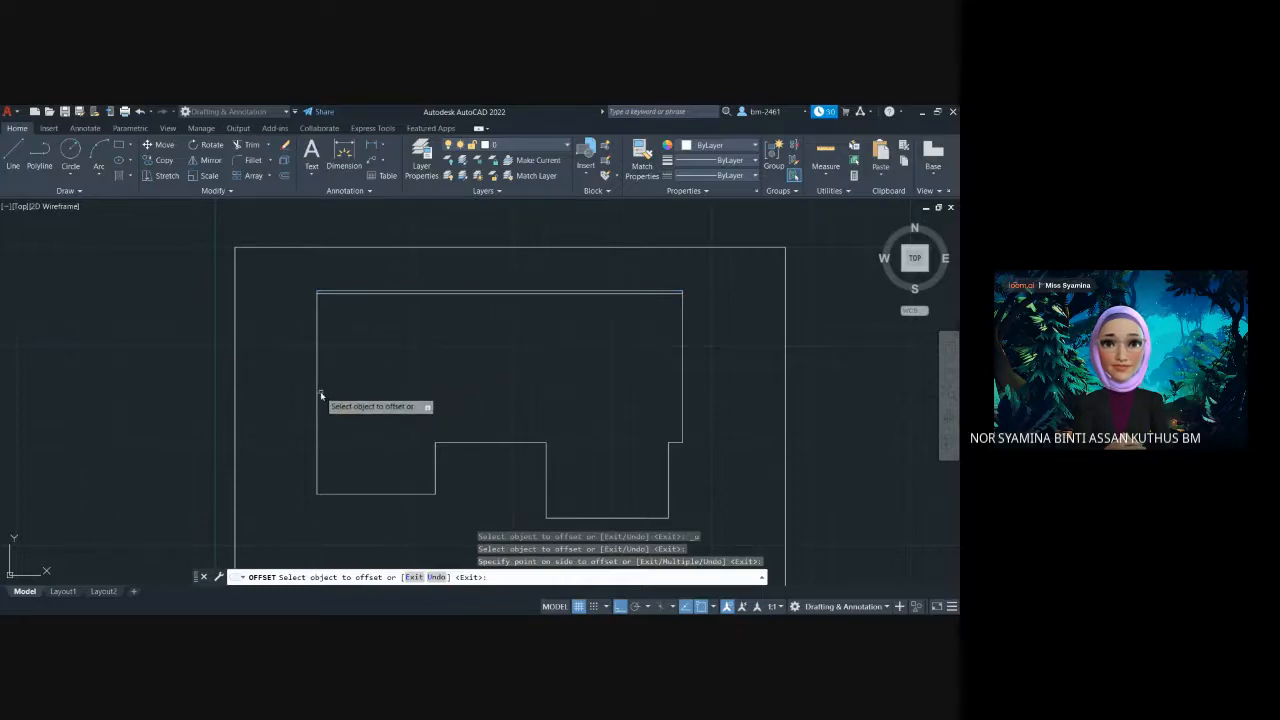
click(320, 396)
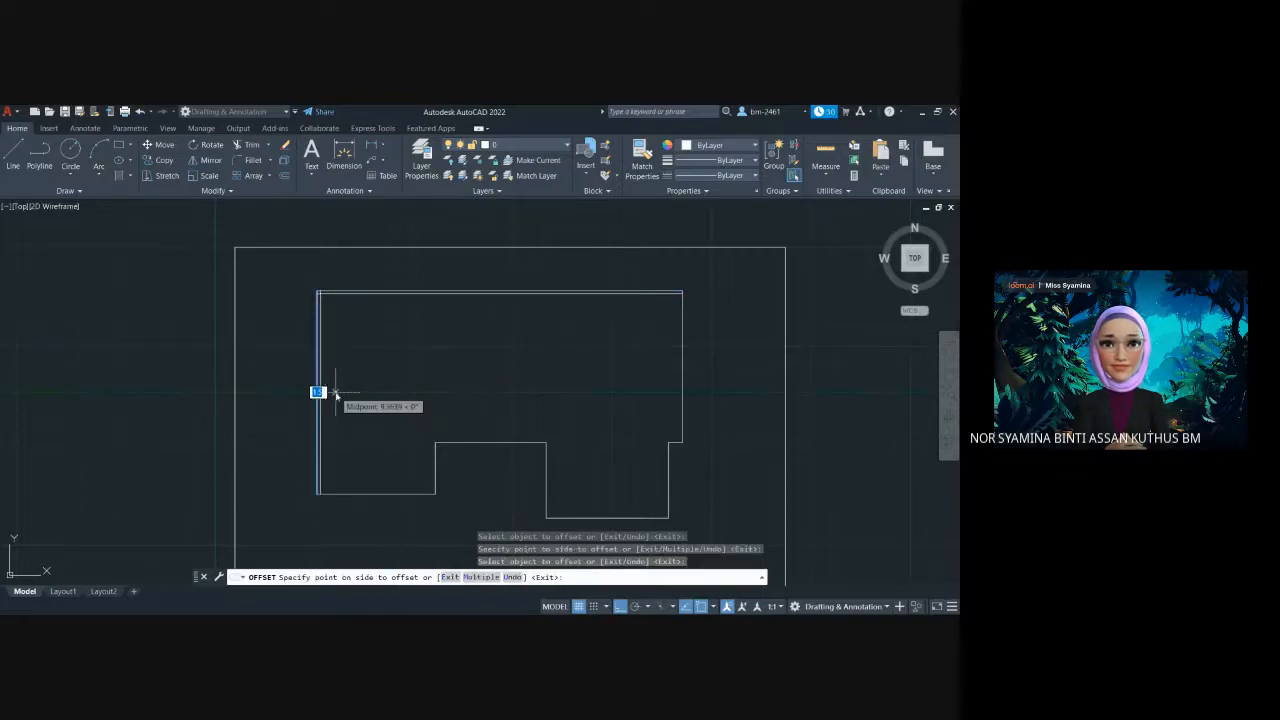
click(335, 392)
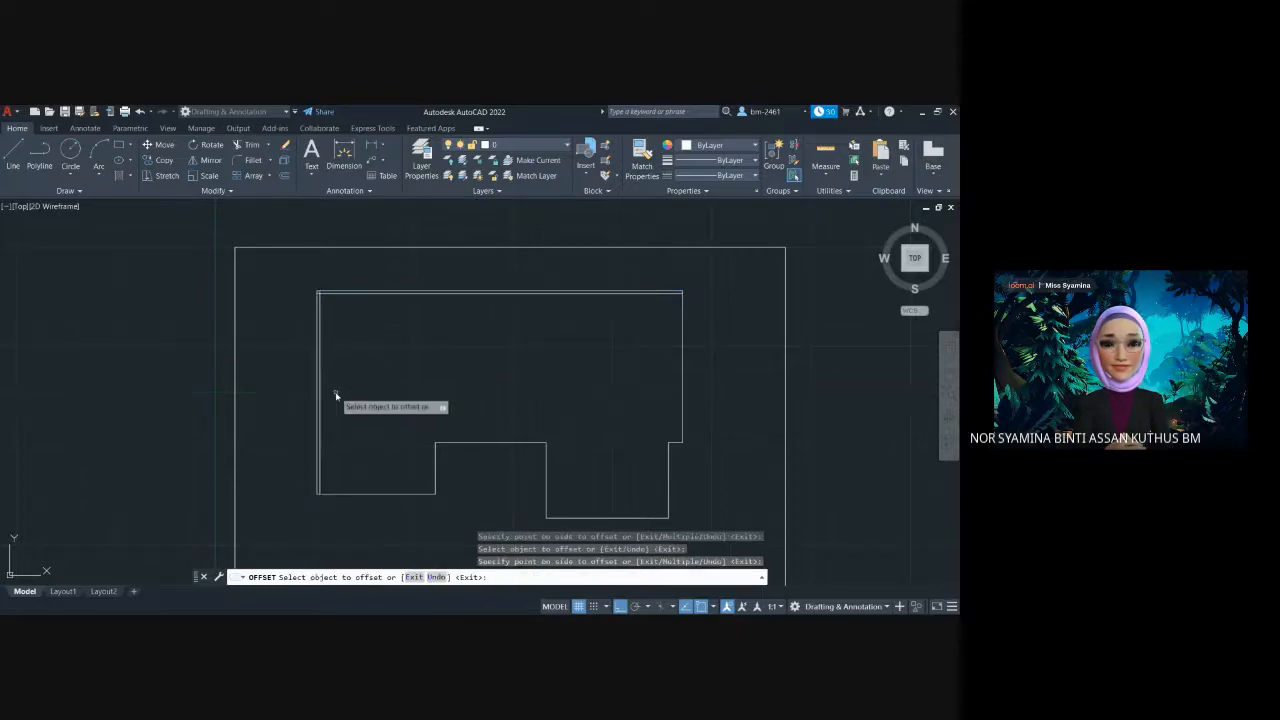
Try offsetting the bottom-left wall to the outside of the outline and undo that offset
click(383, 494)
click(385, 491)
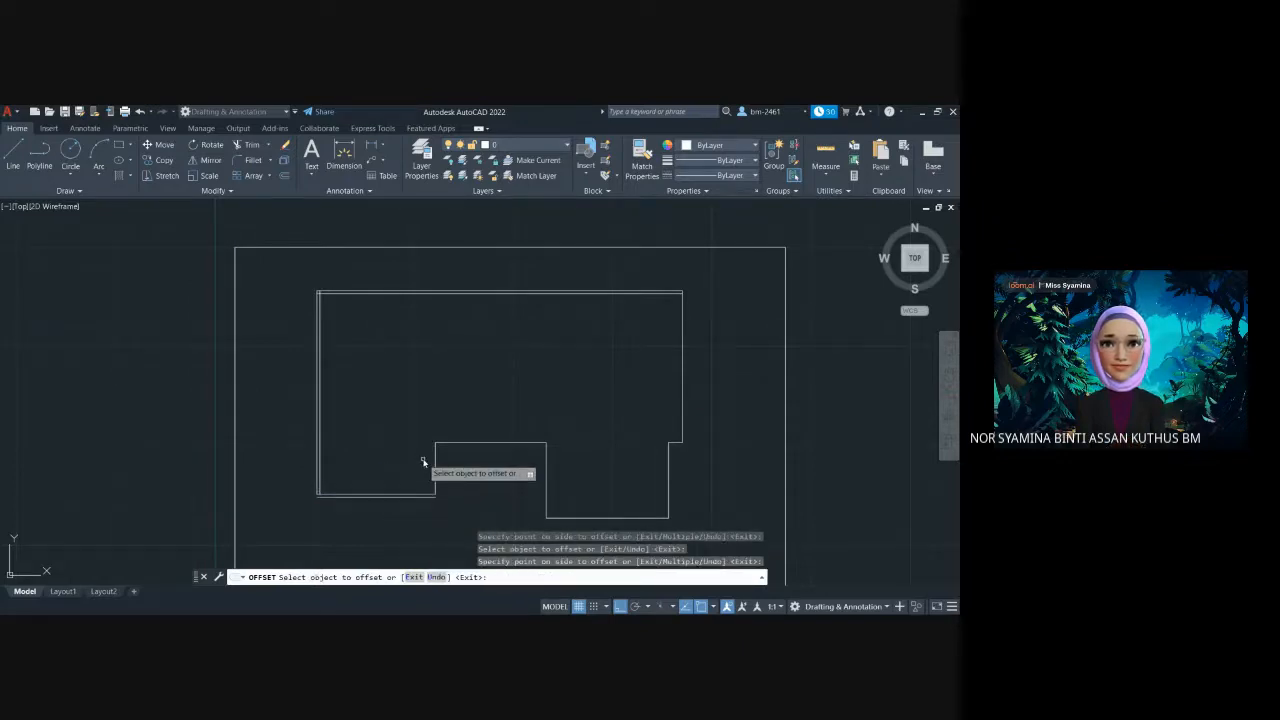
key(ctrl+z)
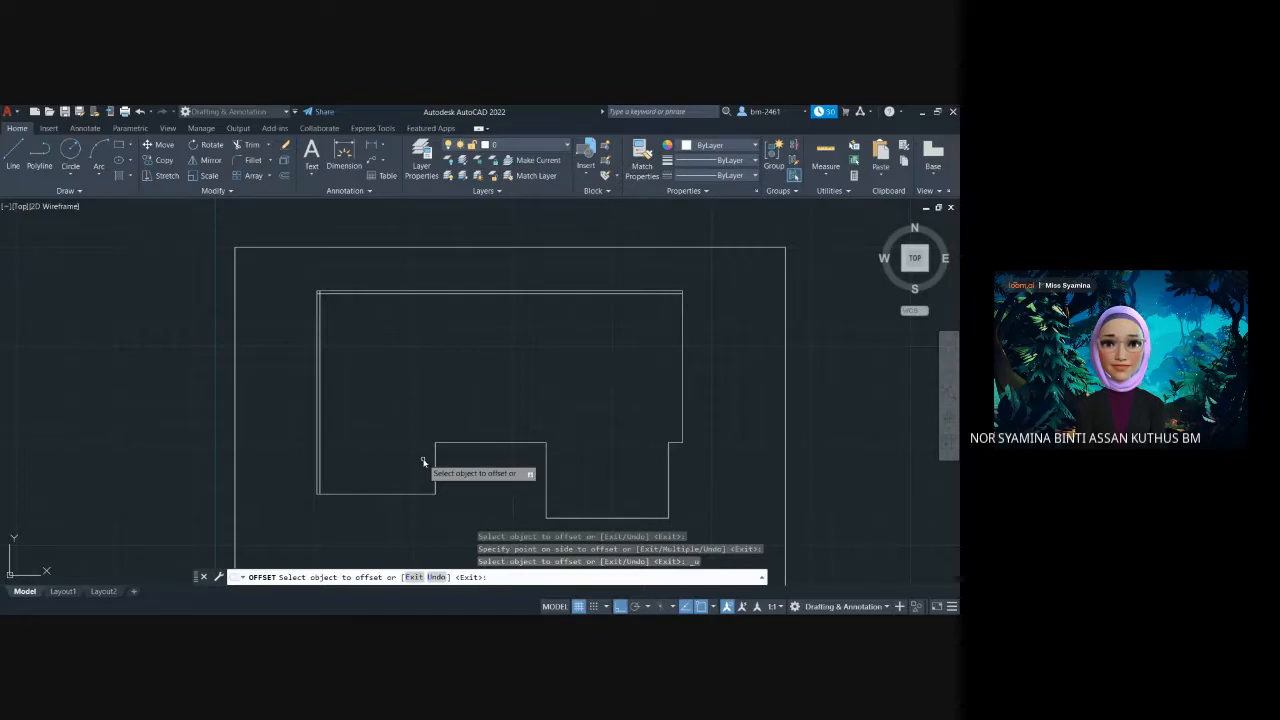
Offset the bottom-left wall, the recess's left wall and the recess's horizontal wall 1.5 toward the inside of the plan
click(370, 492)
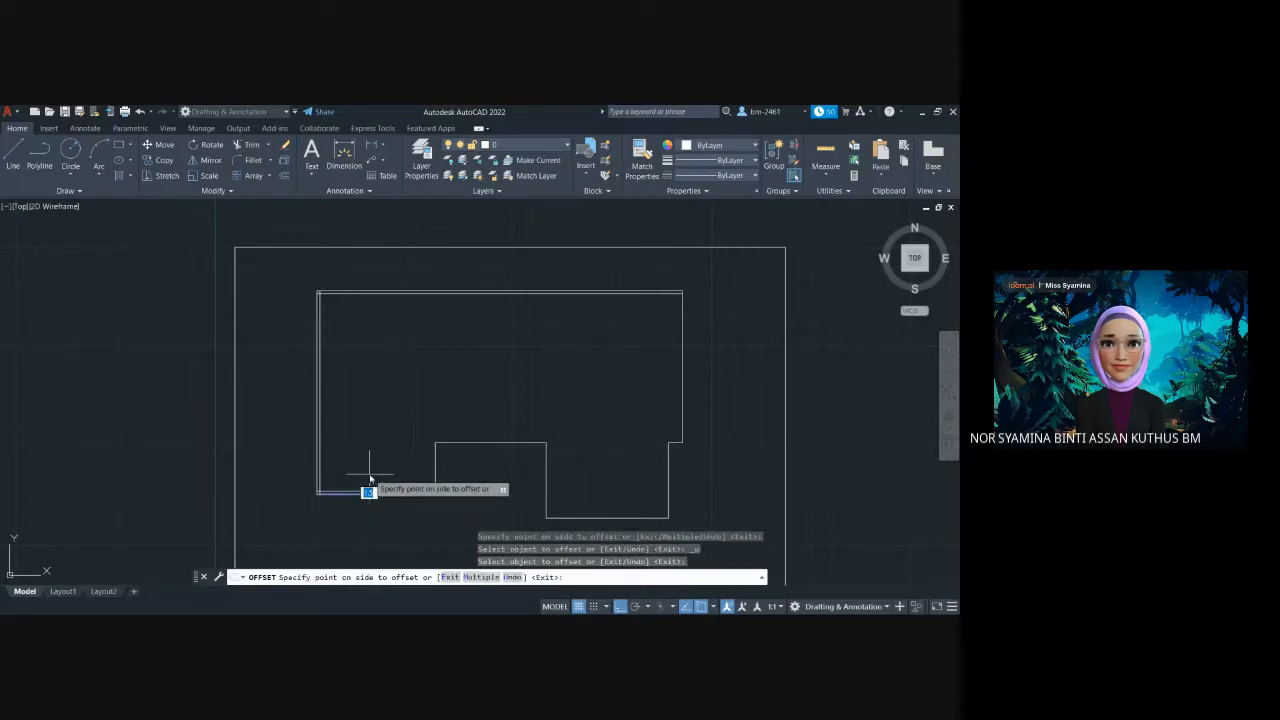
click(373, 449)
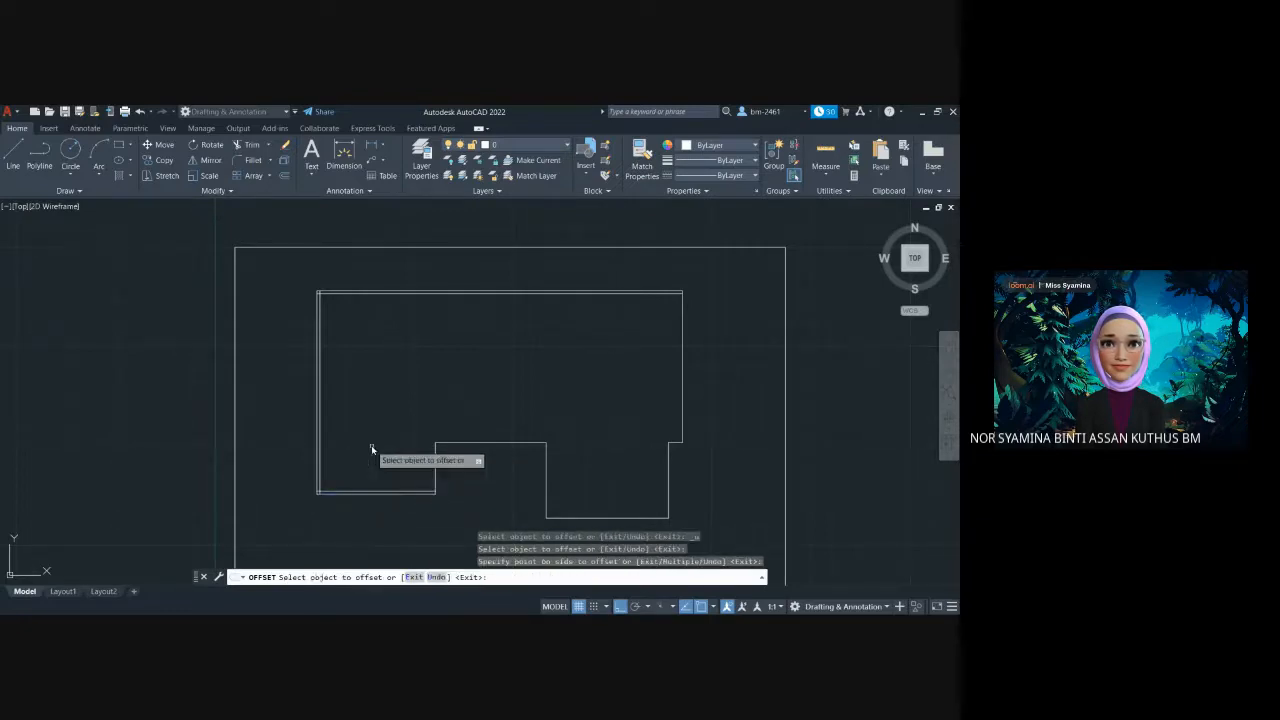
click(434, 465)
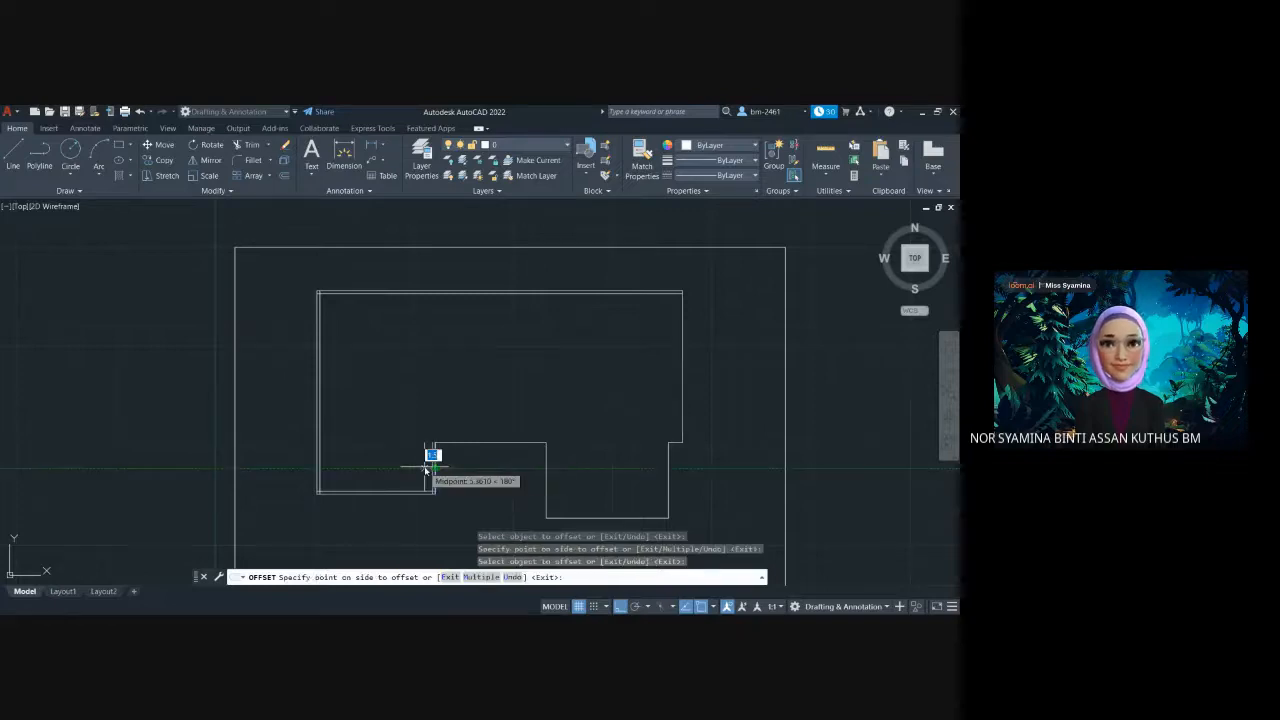
click(428, 459)
click(466, 446)
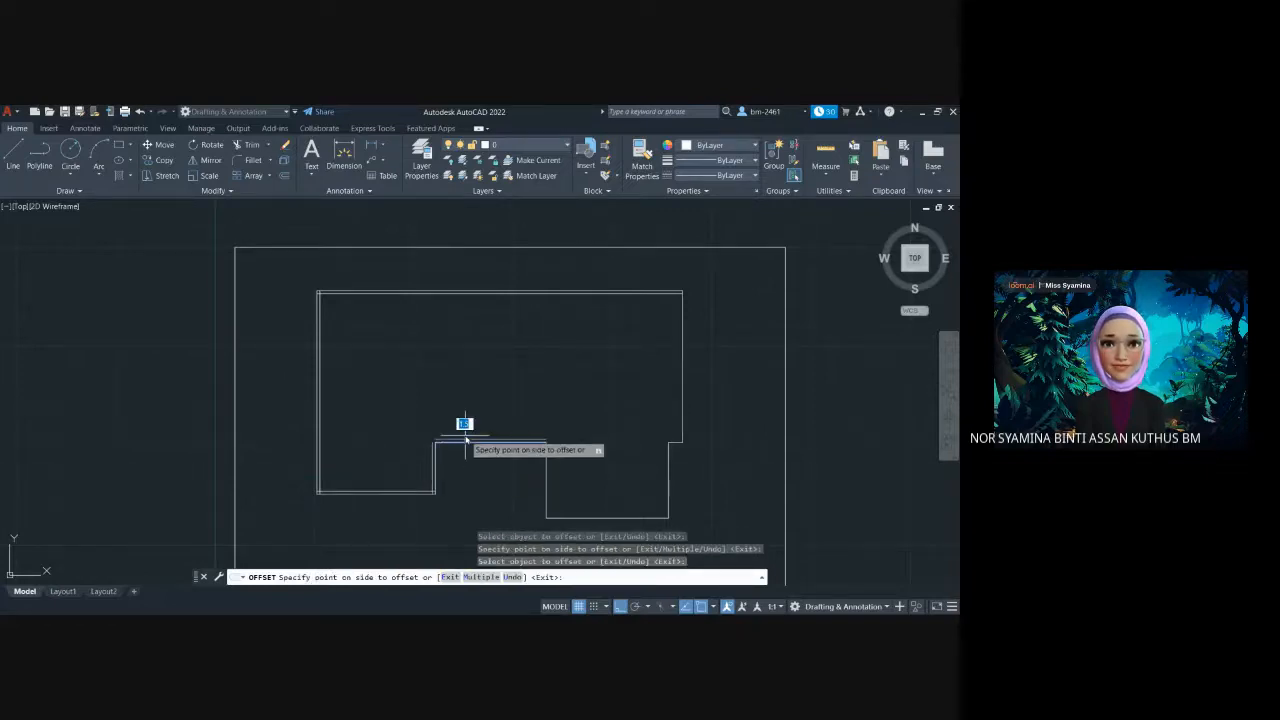
click(466, 432)
Offset the left, bottom and right walls of the lower-right projection 1.5 inward
click(547, 481)
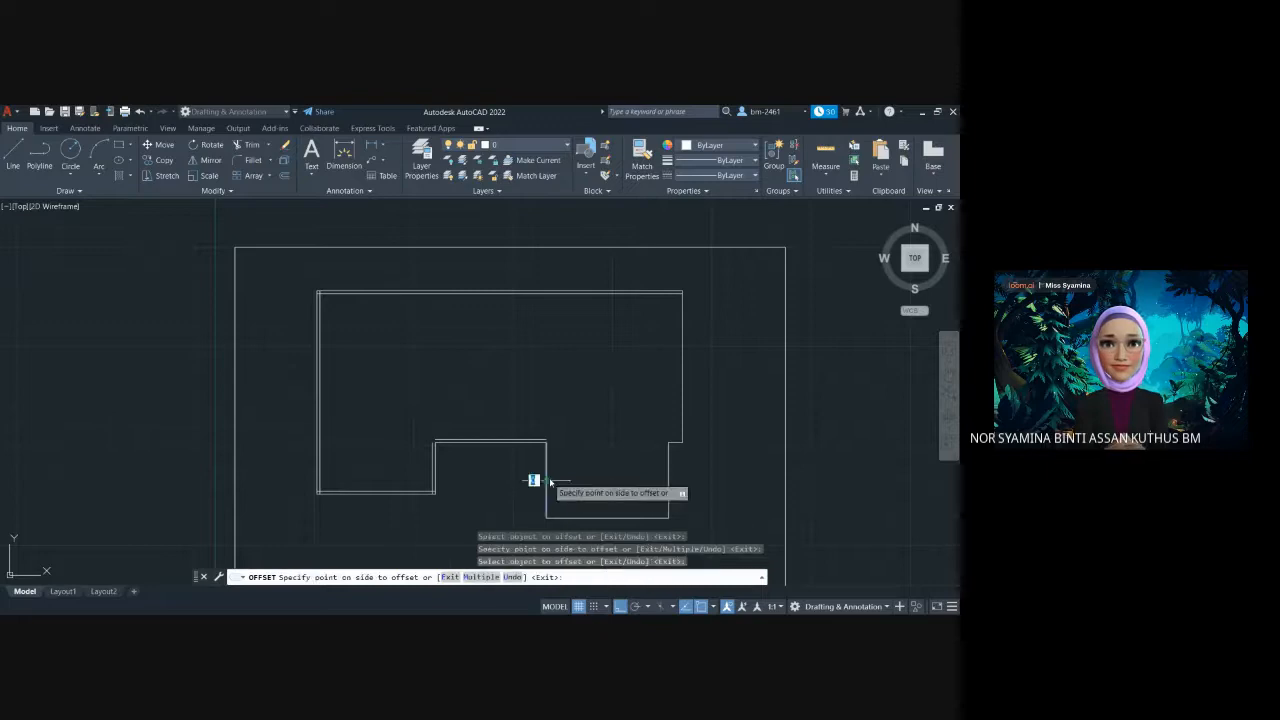
click(558, 485)
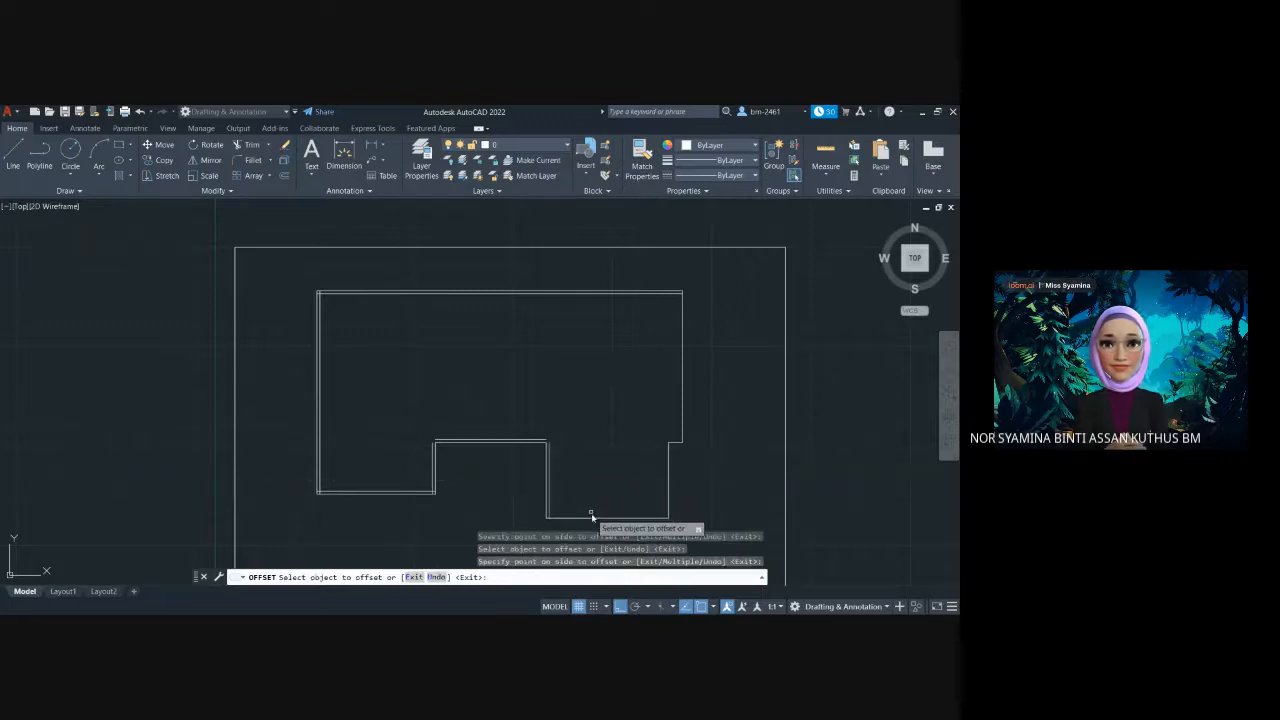
click(588, 516)
click(590, 507)
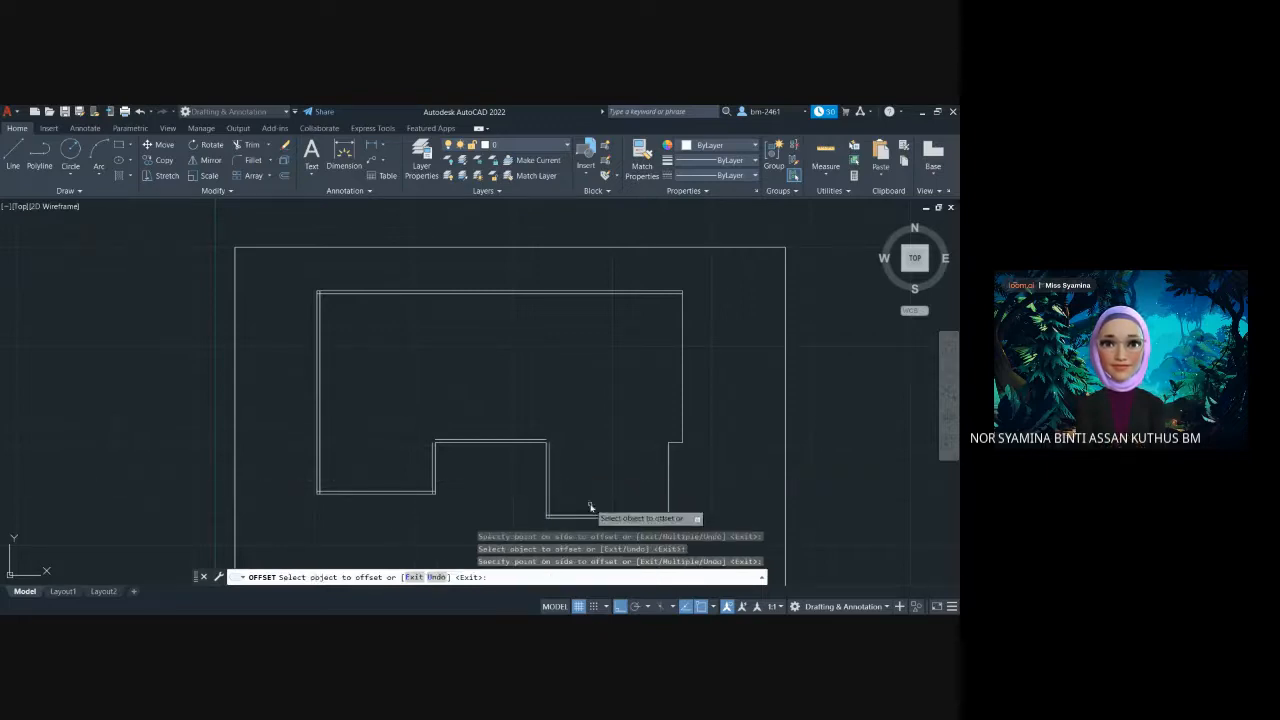
click(664, 481)
click(660, 484)
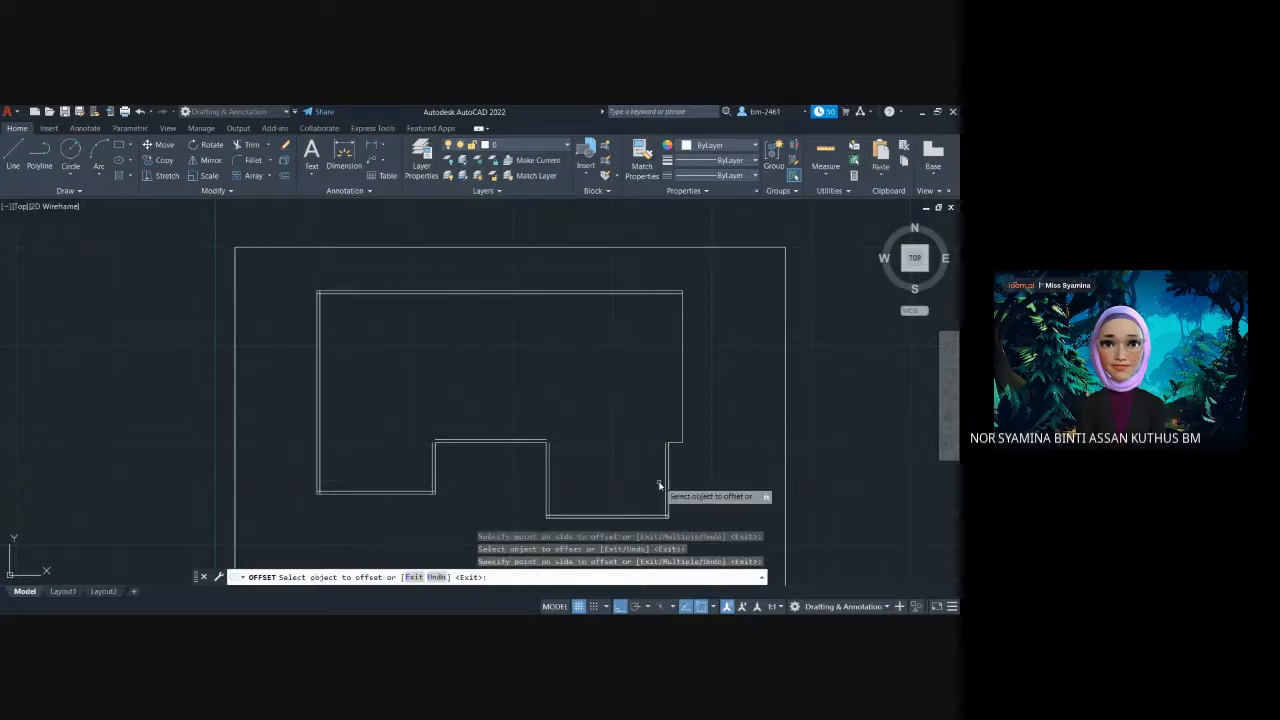
Try offsetting the short ledge line at the right wall's lower end to the outside and undo that offset
click(678, 445)
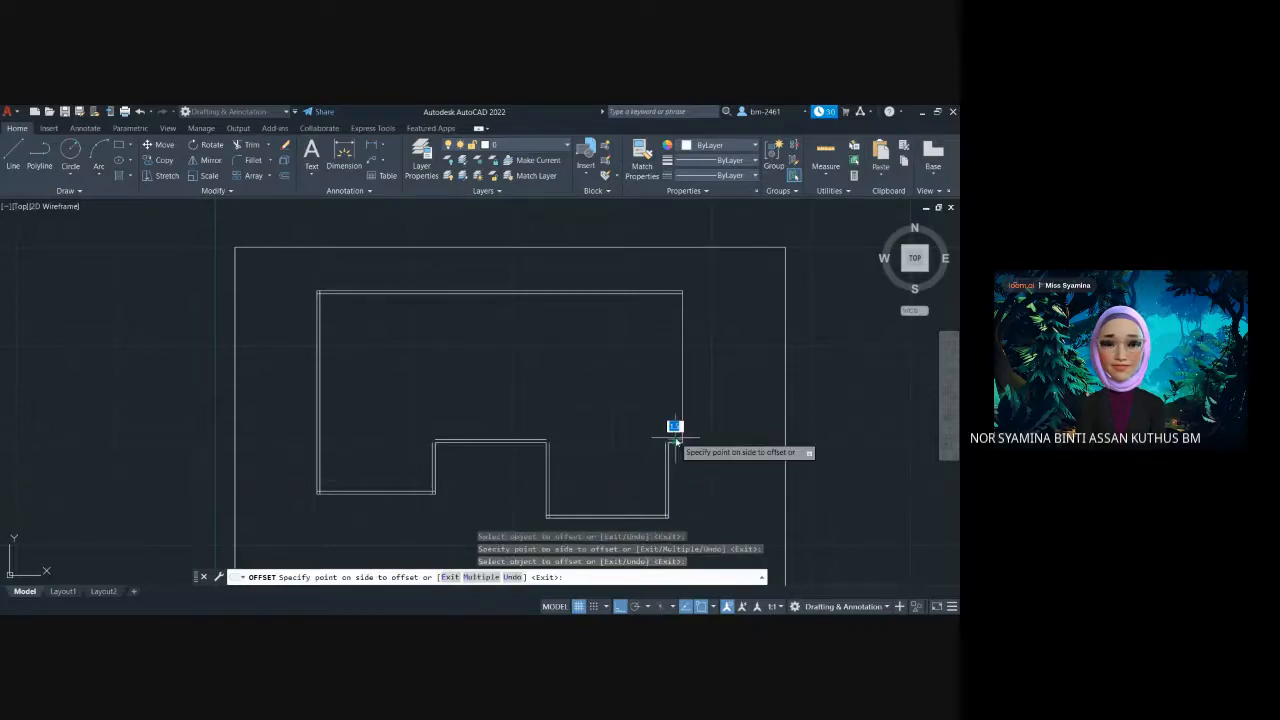
click(675, 444)
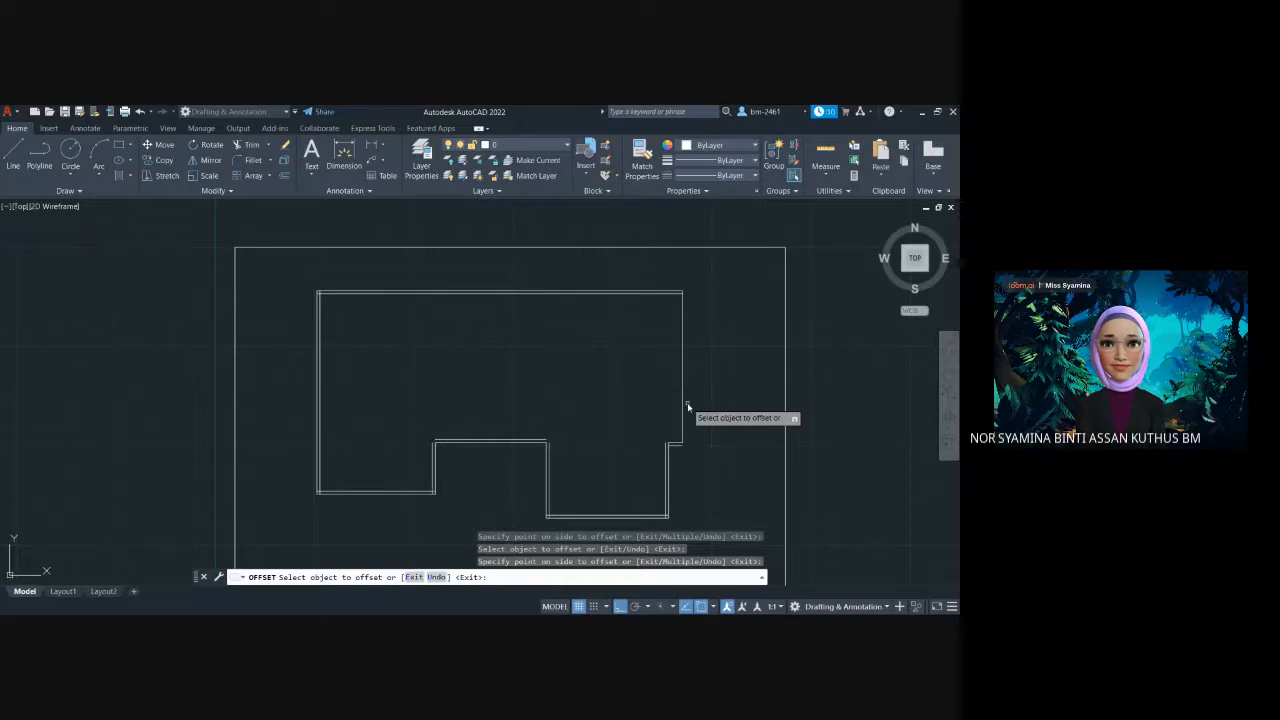
key(ctrl+z)
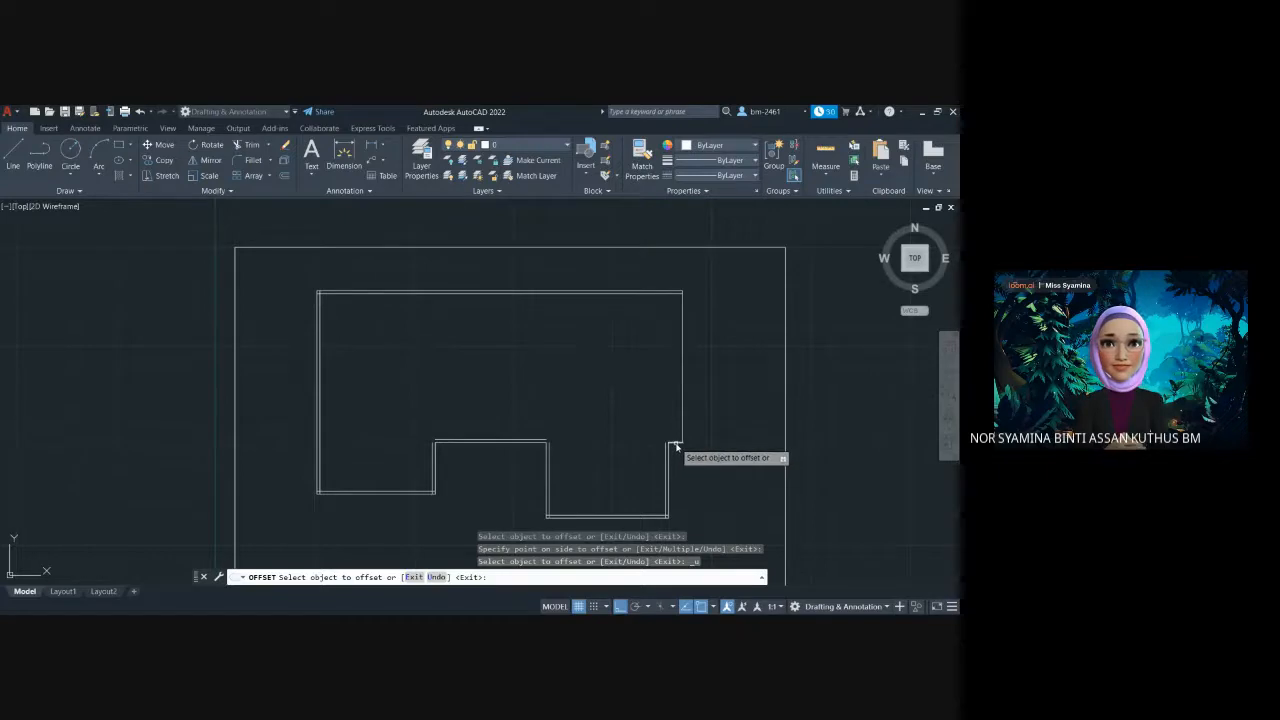
Offset the short ledge line at the right wall's lower end 1.5 inward
click(675, 447)
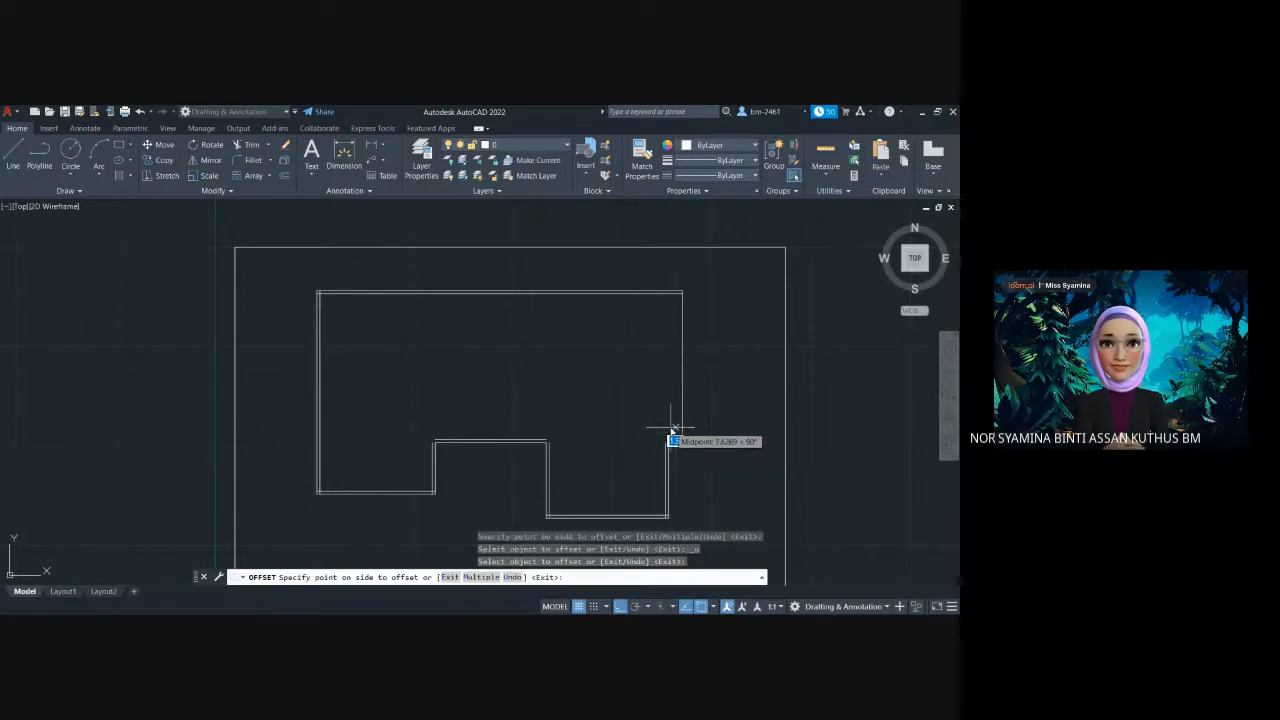
click(675, 432)
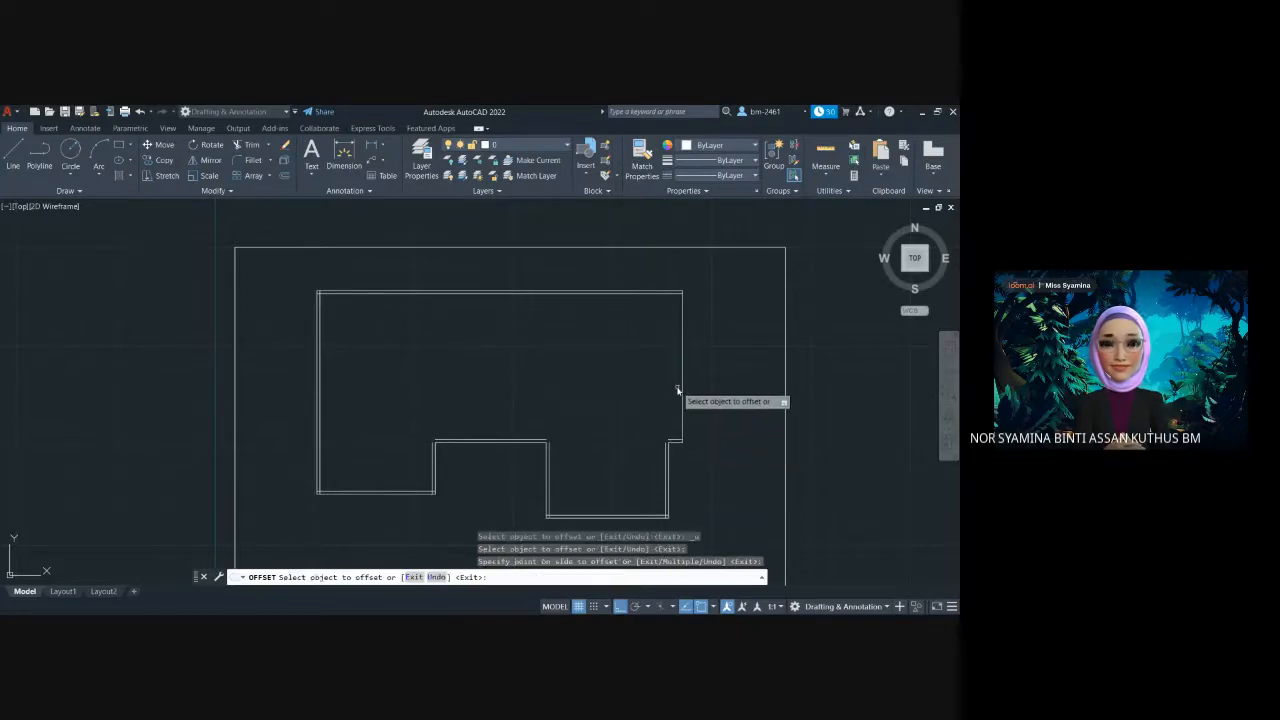
Try offsetting the long right wall by 1.5 and exit the Offset command
click(684, 392)
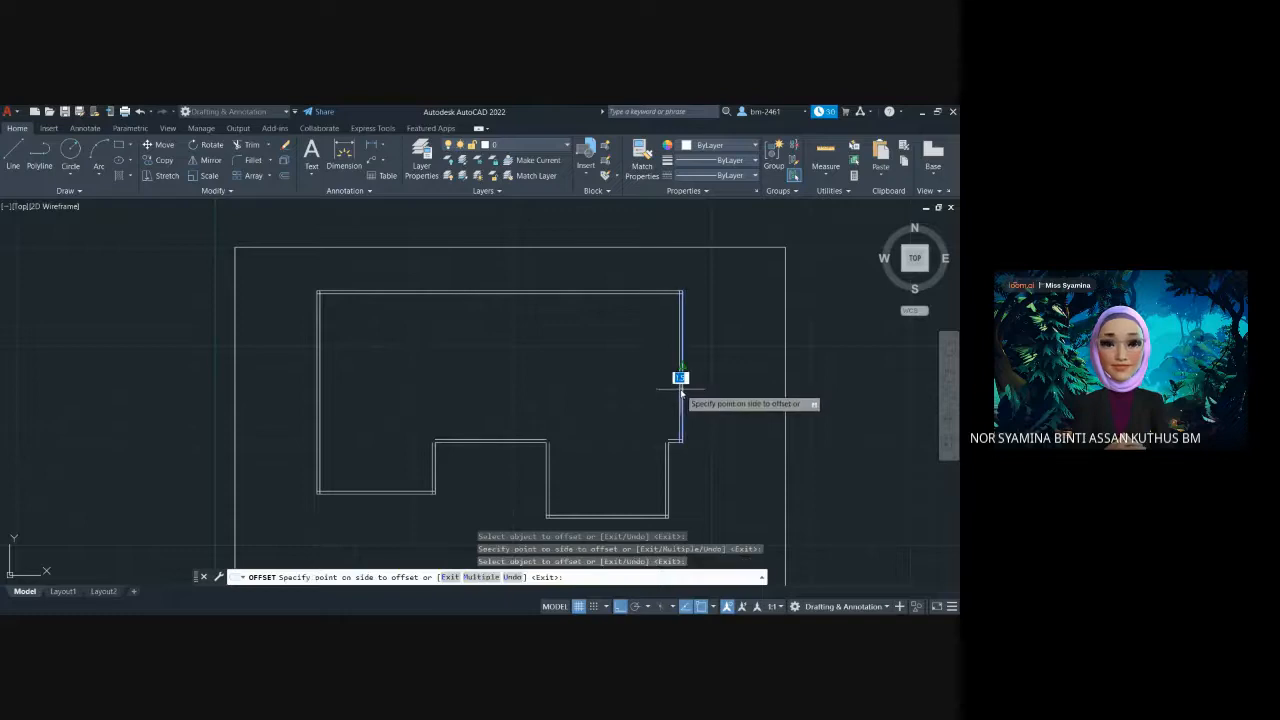
click(677, 391)
key(Escape)
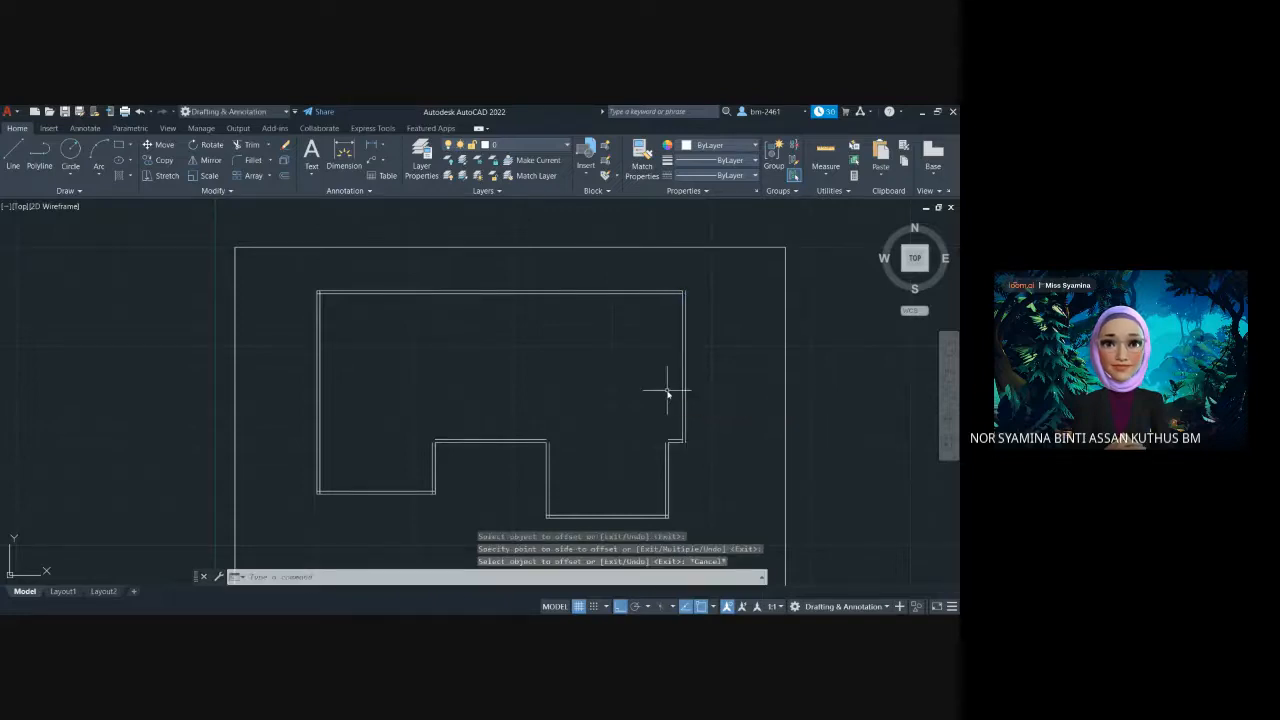
Undo and redo the wall offsets, and erase the extra line outside the long right wall
key(ctrl+z)
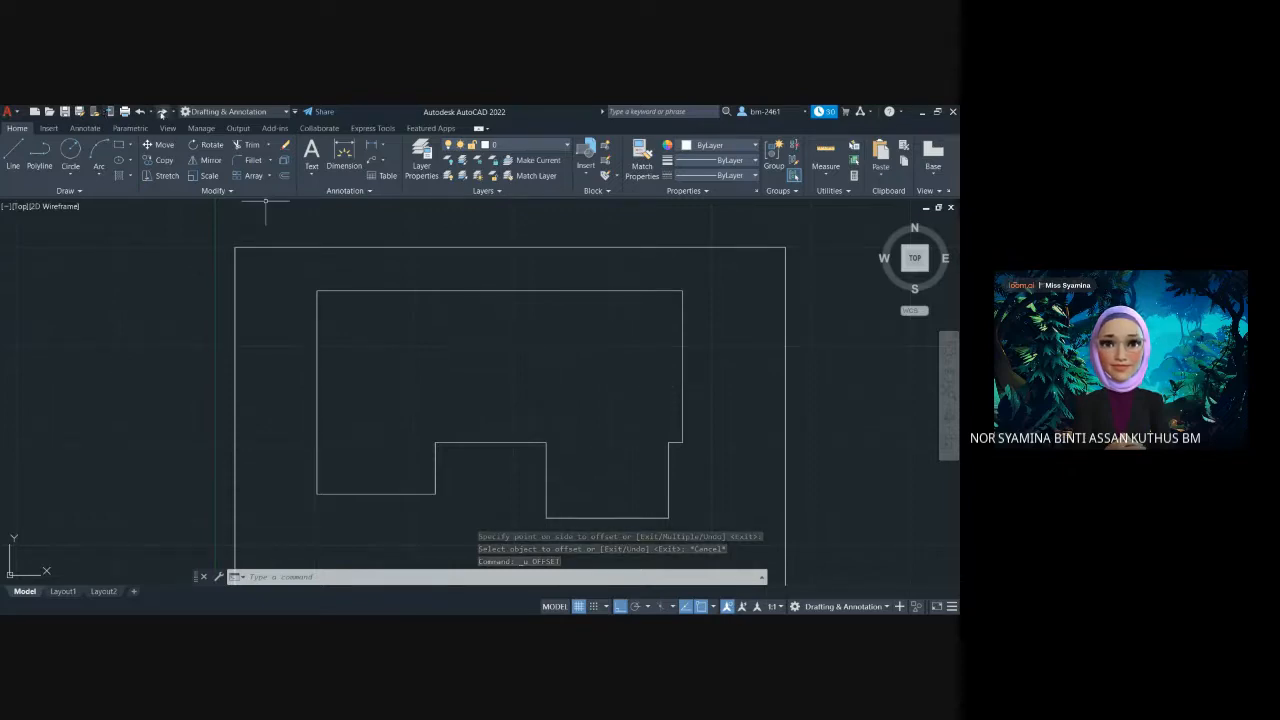
click(162, 112)
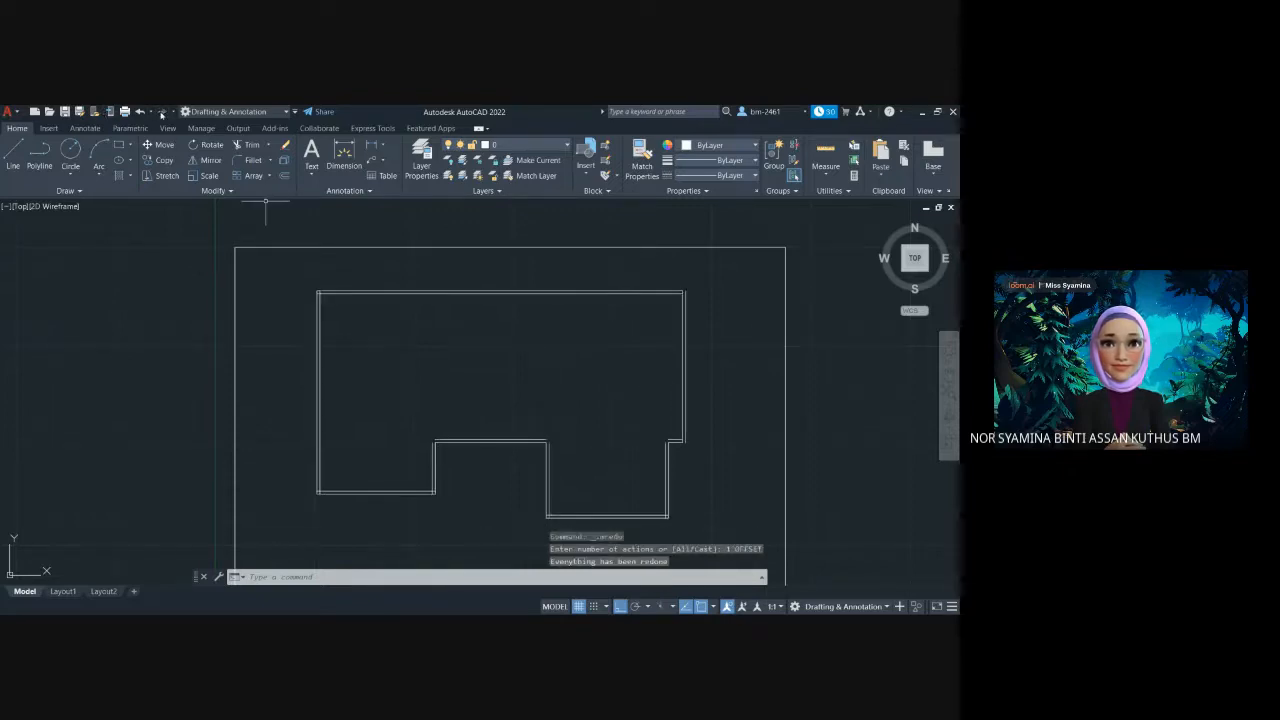
click(685, 384)
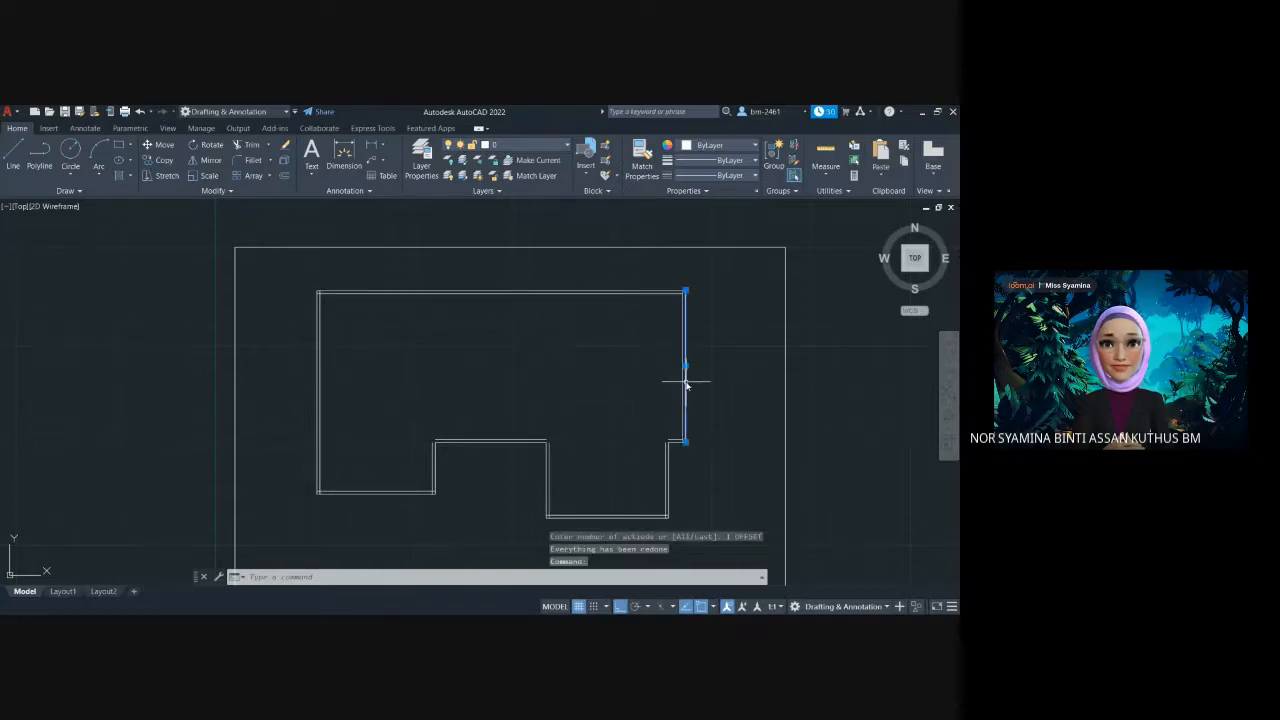
key(Delete)
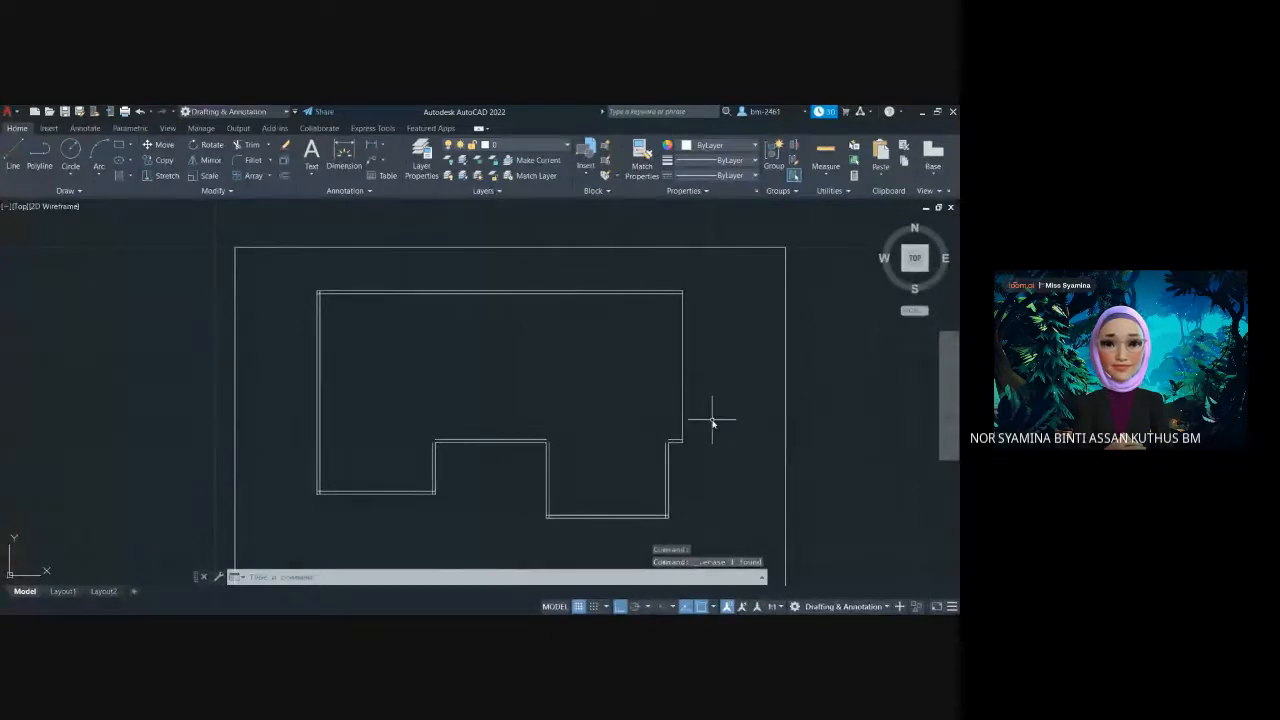
Offset the long right wall 1.5 toward the inside of the plan and exit the Offset command
click(281, 176)
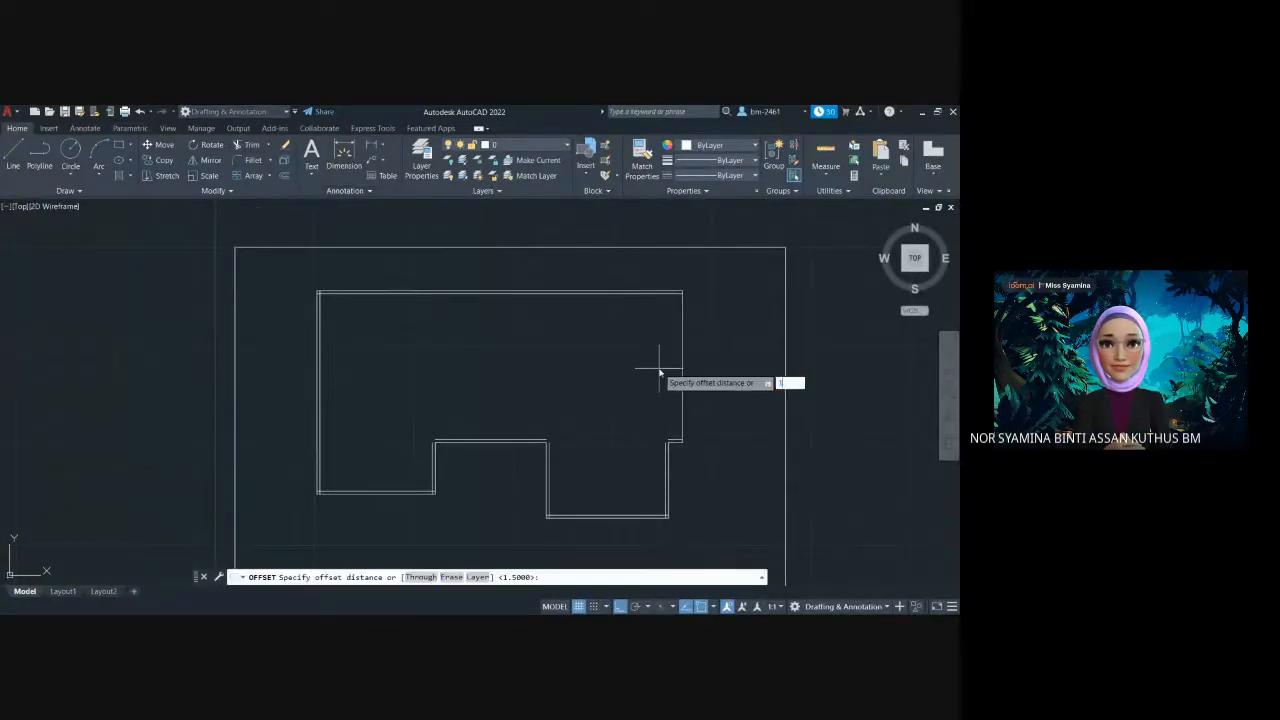
key(Return)
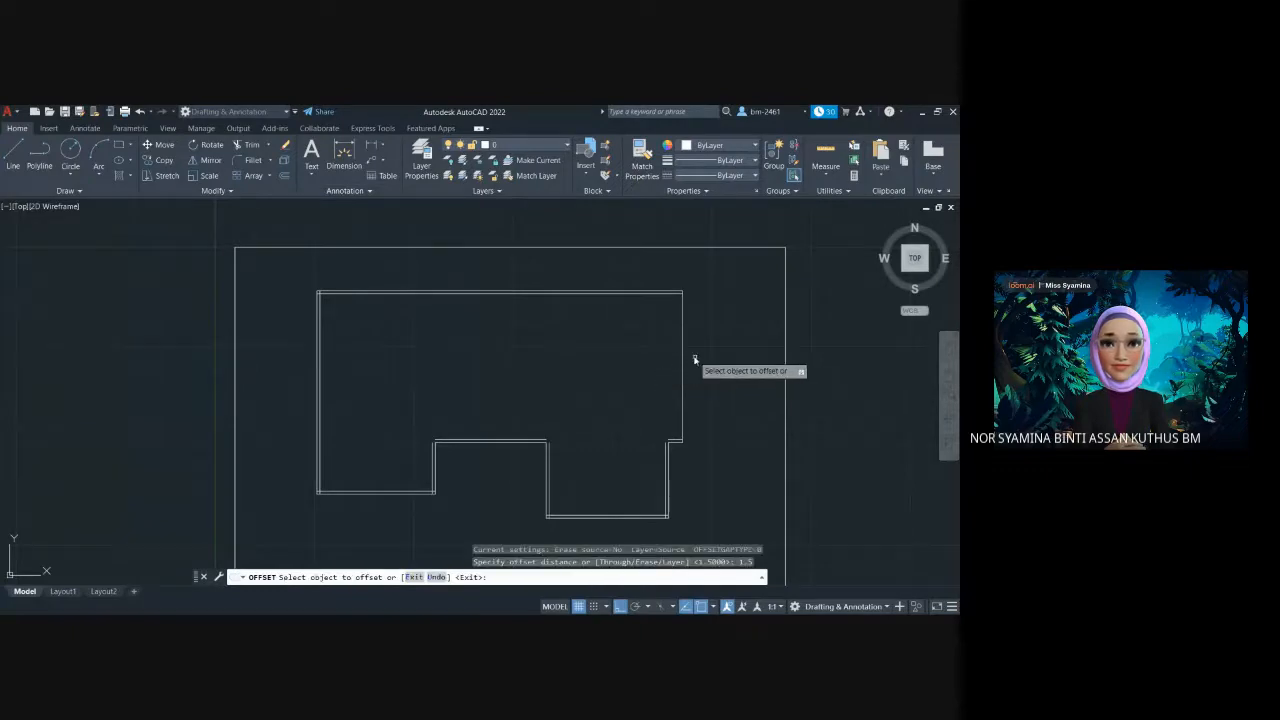
click(684, 362)
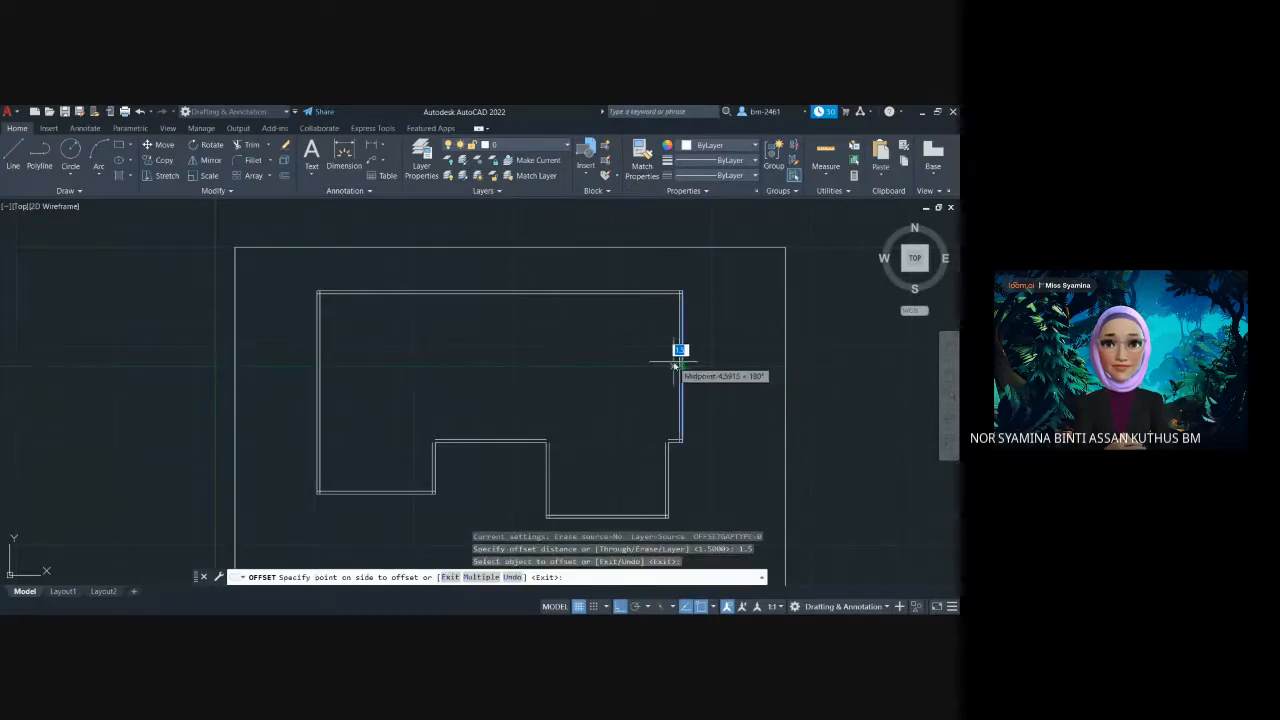
click(673, 364)
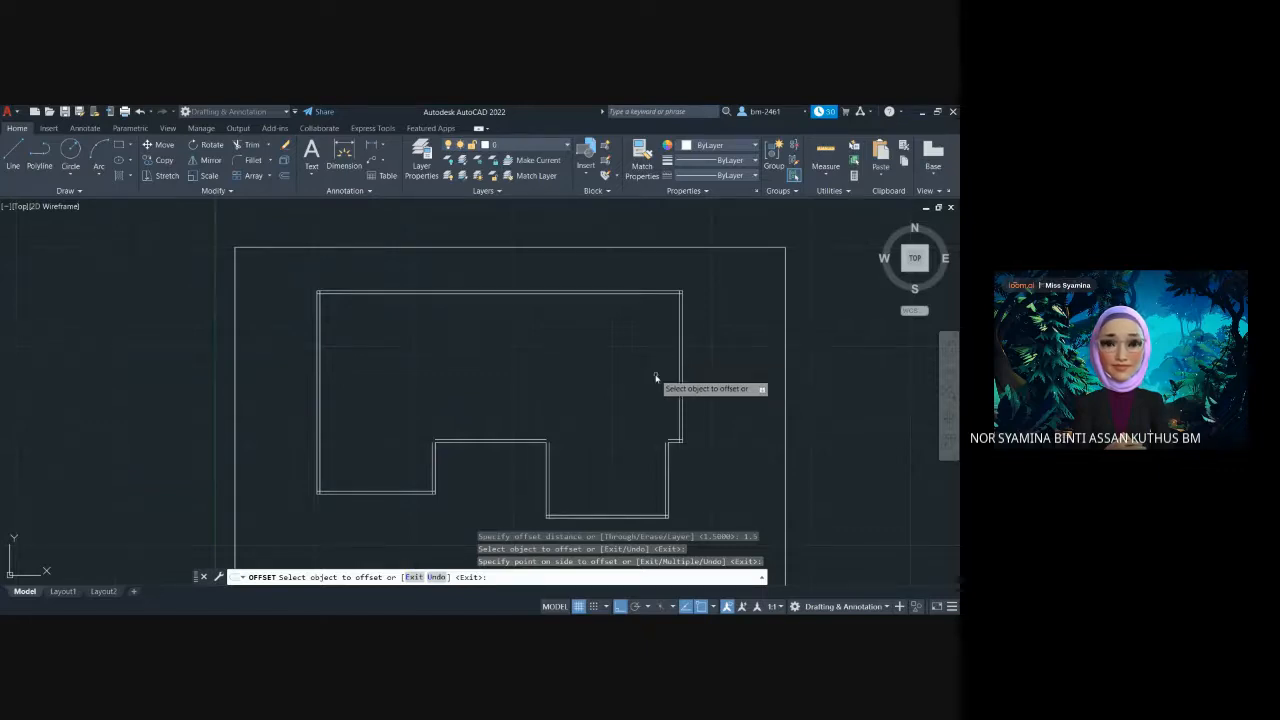
scroll(443, 477, up, 5)
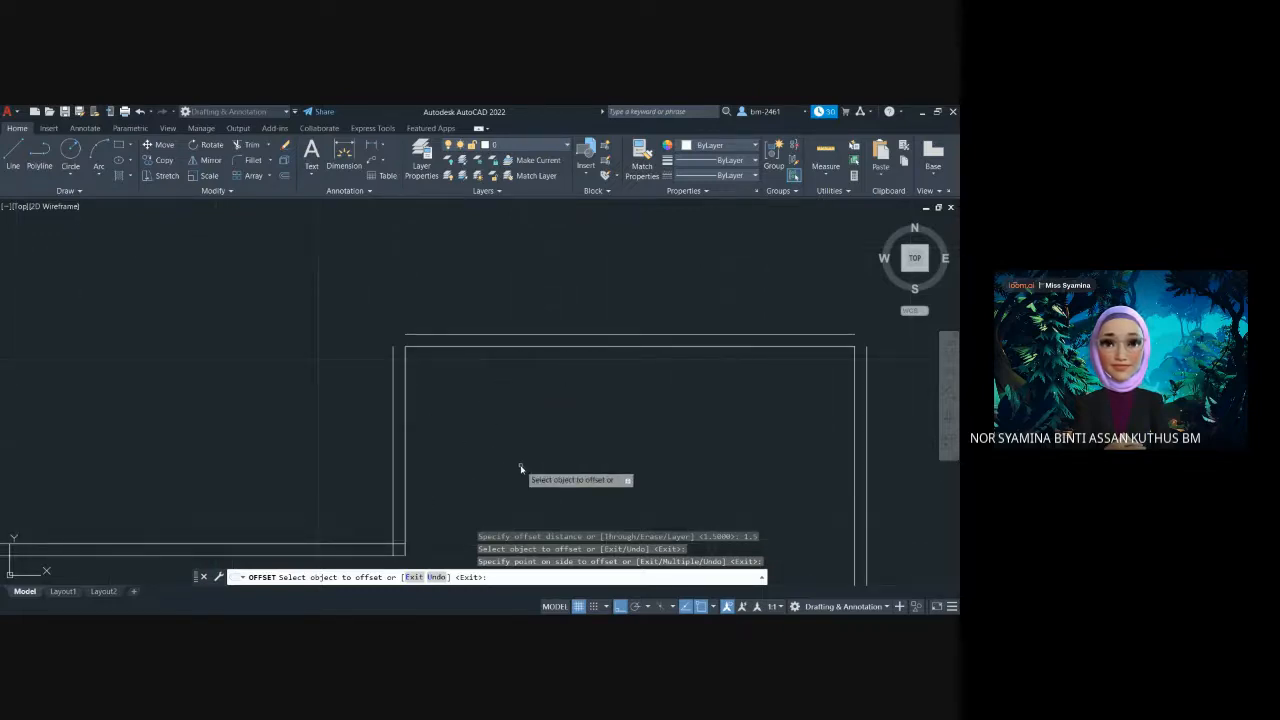
key(Escape)
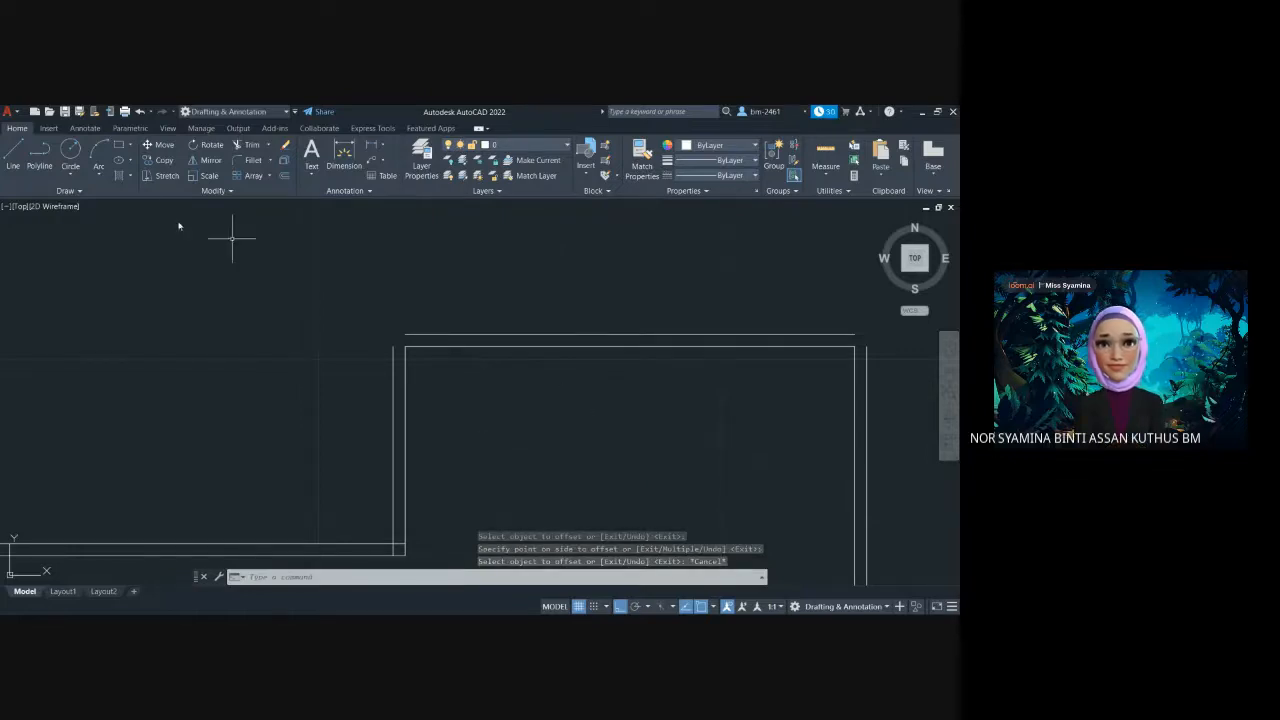
Enable the Apparent Intersection object snap and draw lines closing the left corner of the recessed wall's offset
click(13, 155)
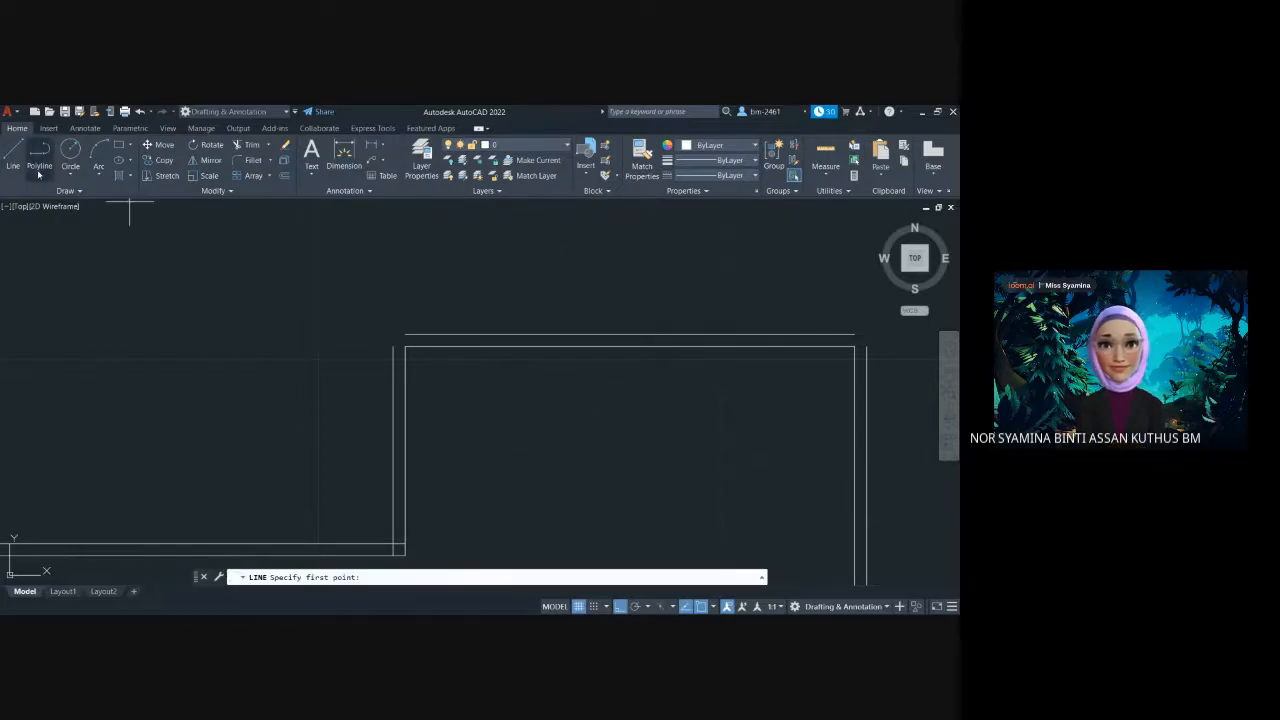
click(405, 338)
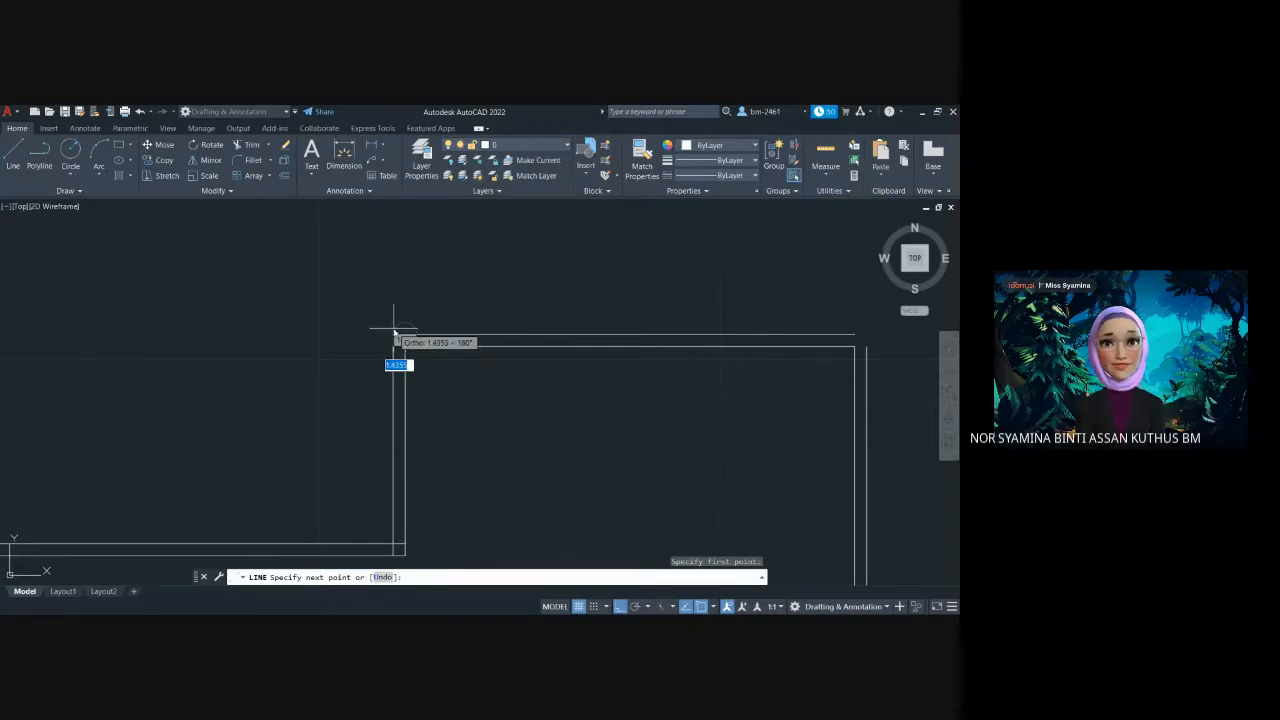
click(713, 607)
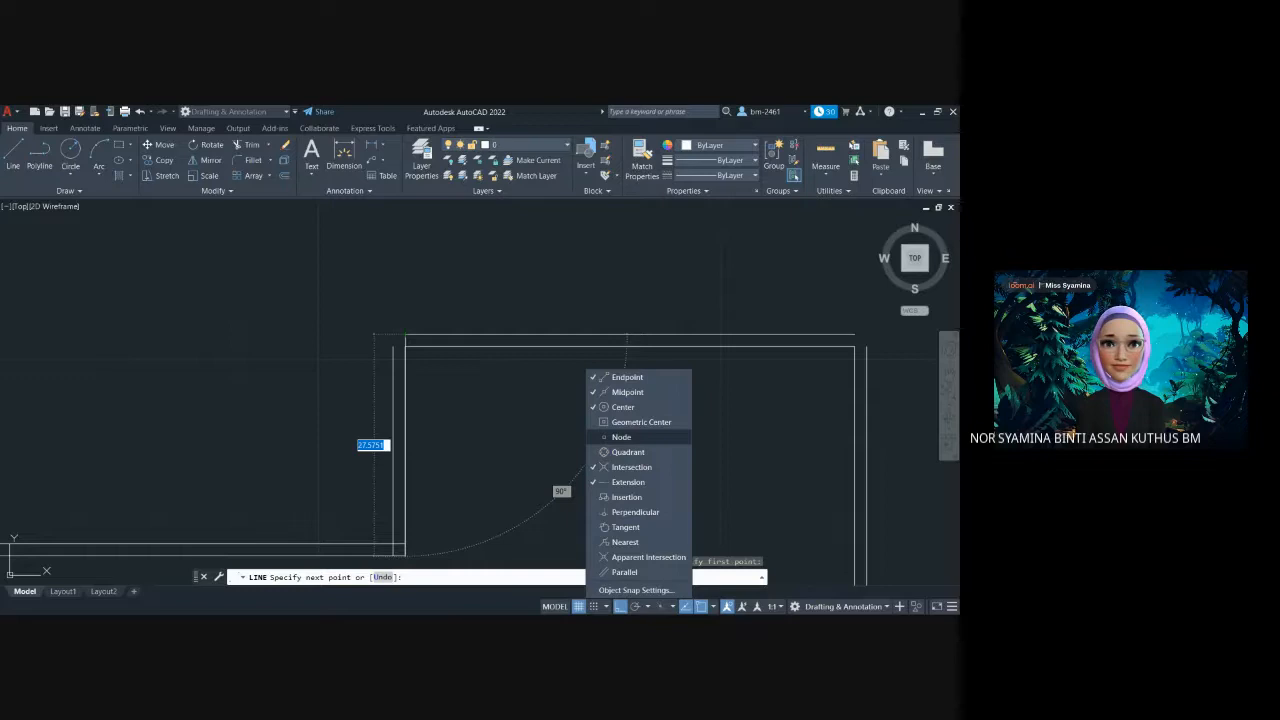
click(648, 557)
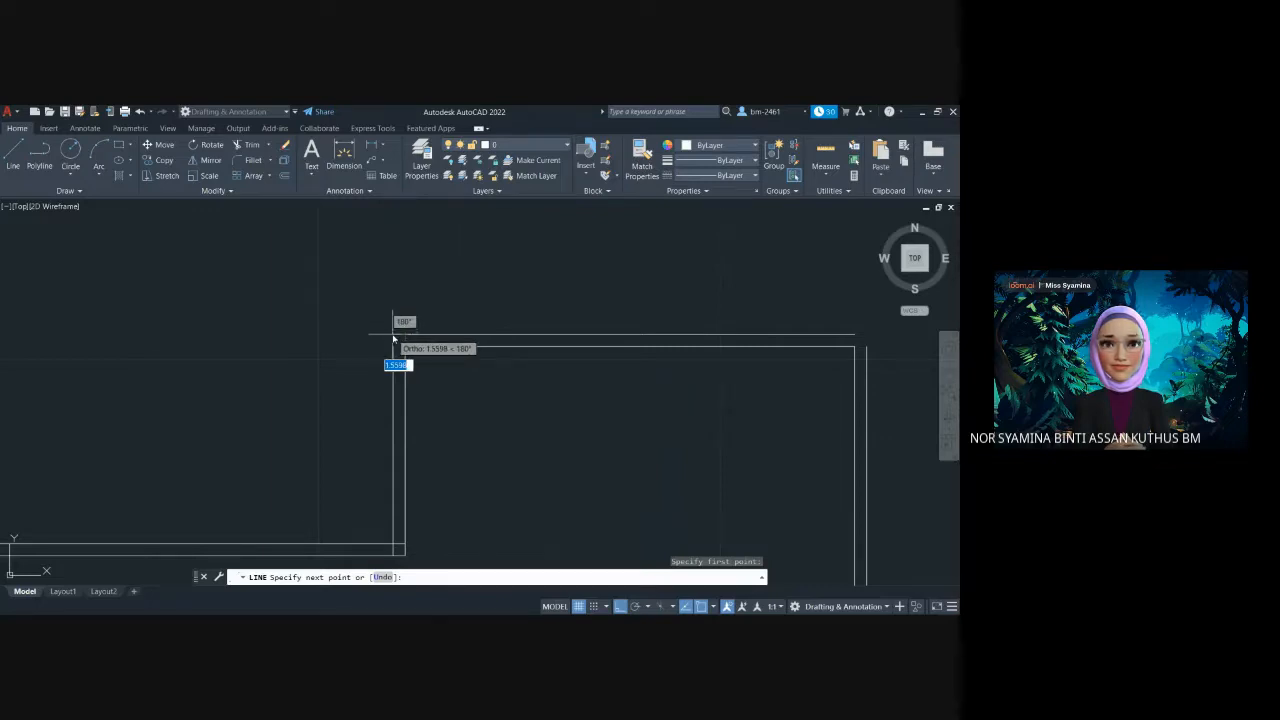
click(393, 339)
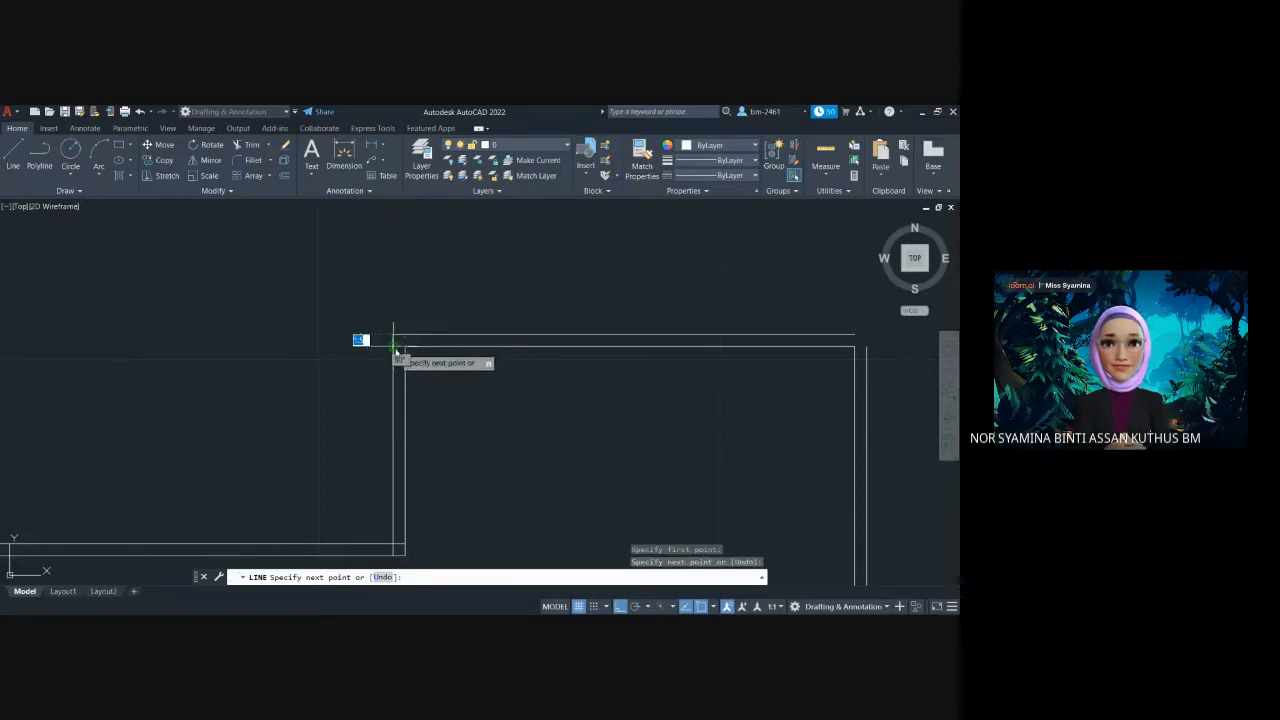
click(395, 345)
key(Escape)
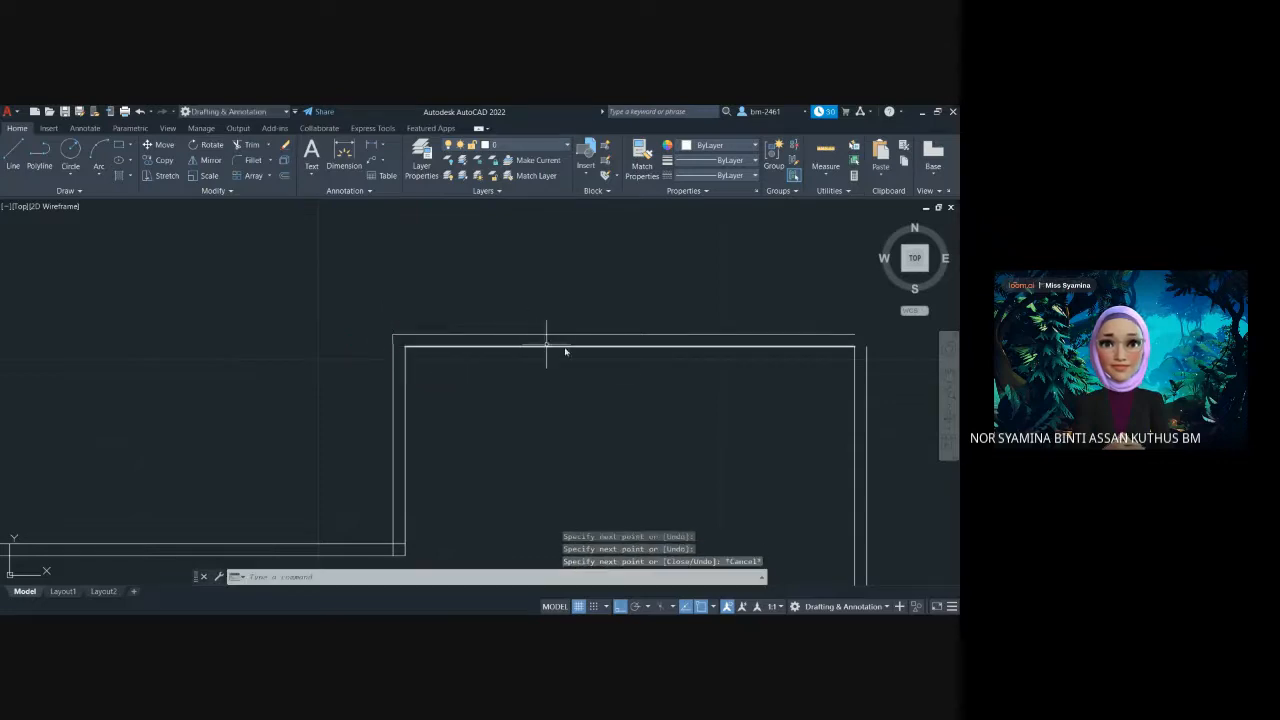
Draw lines closing the right corner of the recessed wall's offset, and end the Line command
mouse_move(826, 377)
middle_down()
mouse_move(580, 394)
mouse_move(536, 345)
middle_up()
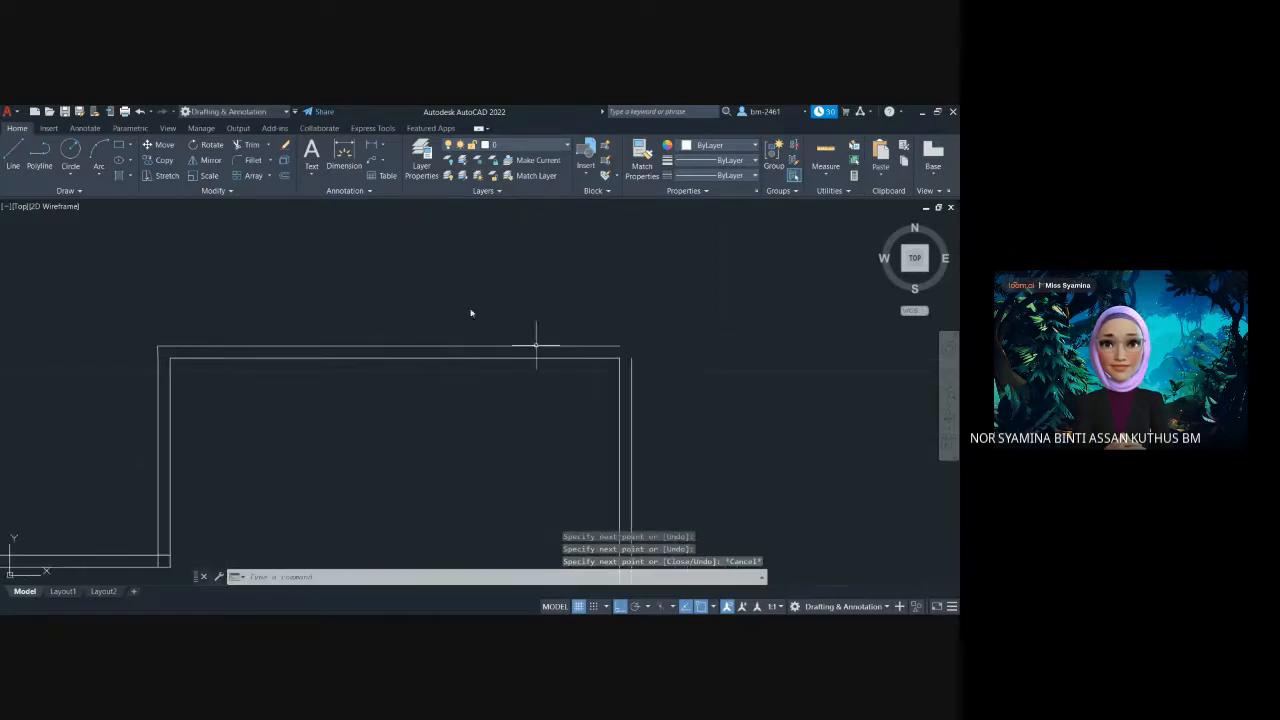
click(14, 154)
click(620, 347)
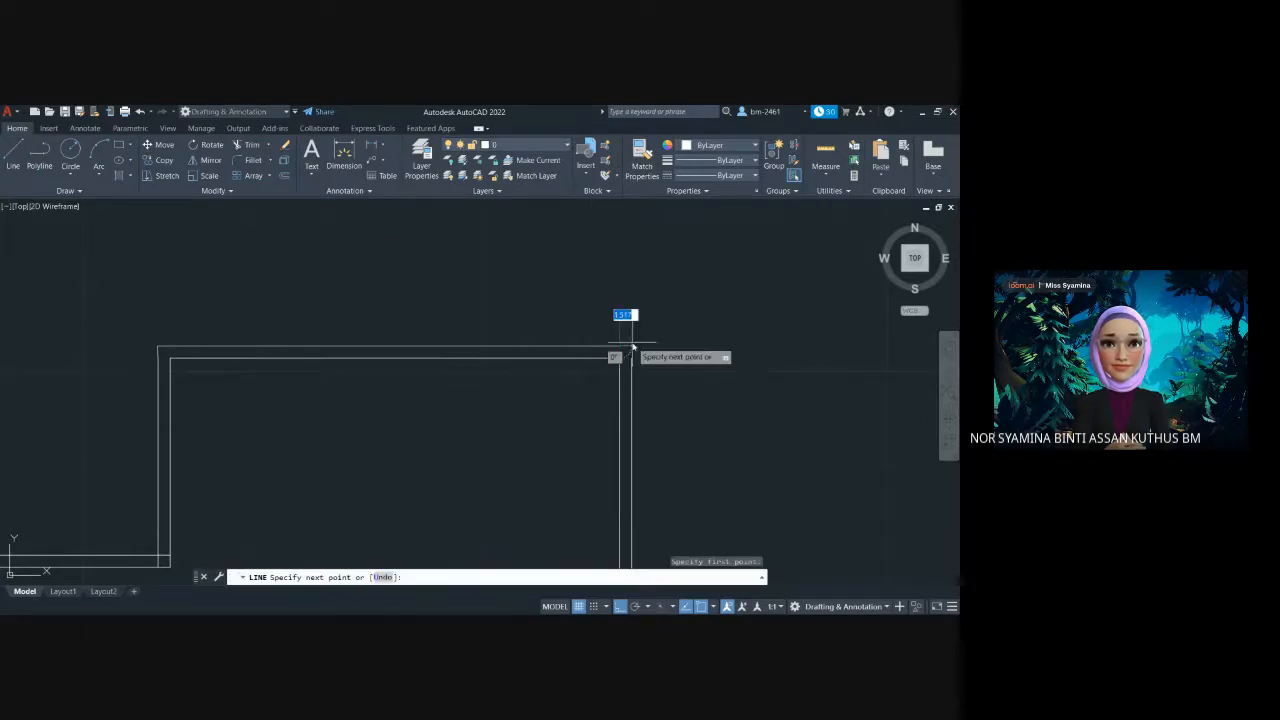
click(633, 360)
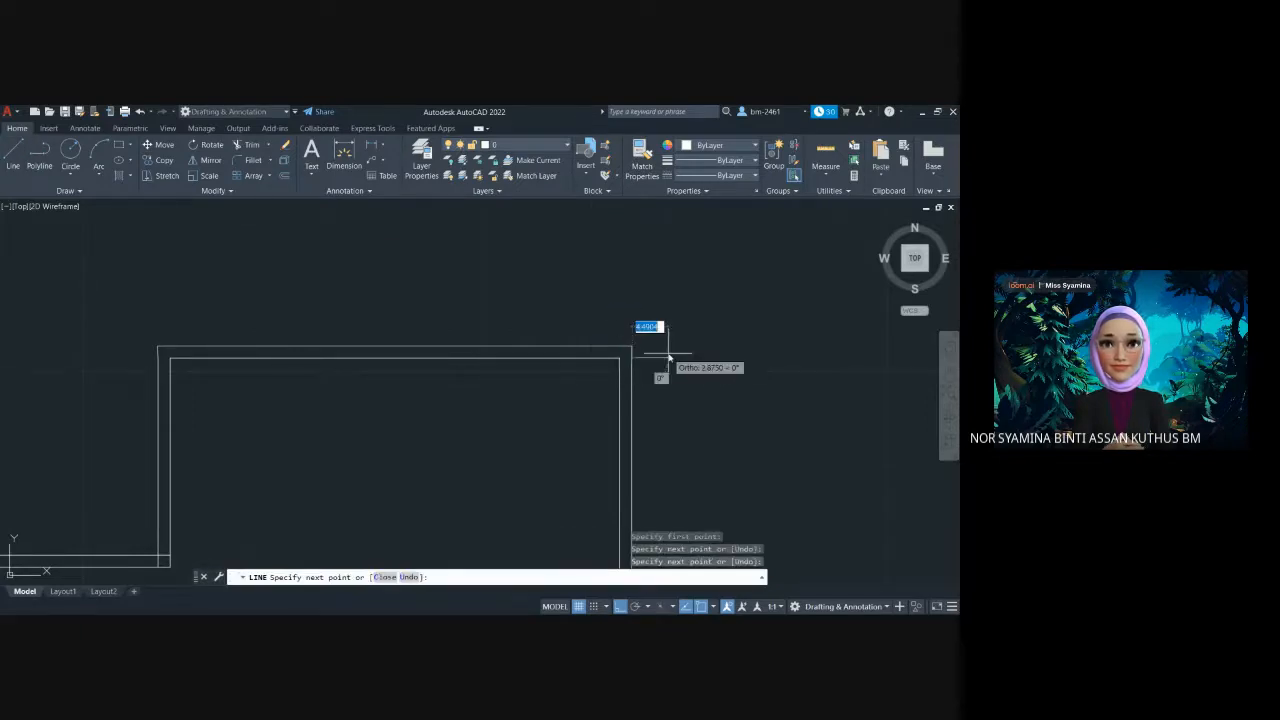
key(Escape)
Draw lines closing the inner wall corner at the short ledge below the long right wall
middle_drag(760, 377, 511, 368)
scroll(511, 368, down, 2)
scroll(480, 409, up, 3)
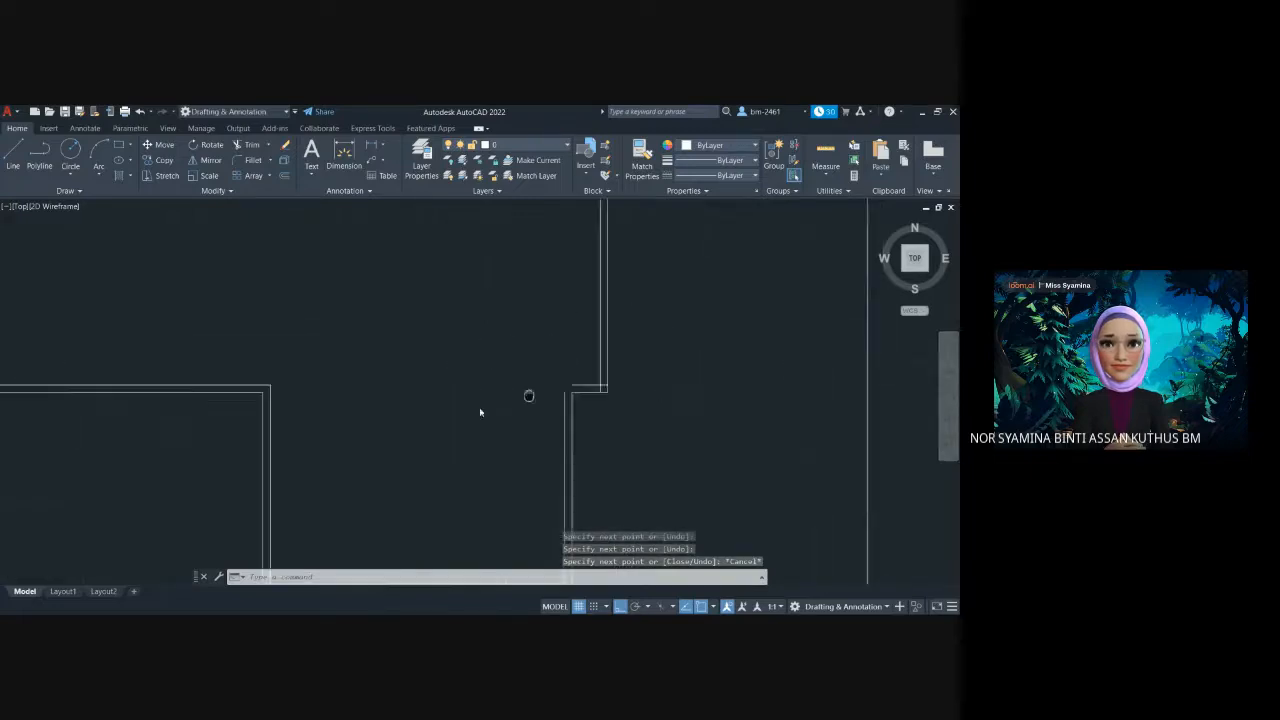
scroll(474, 411, up, 4)
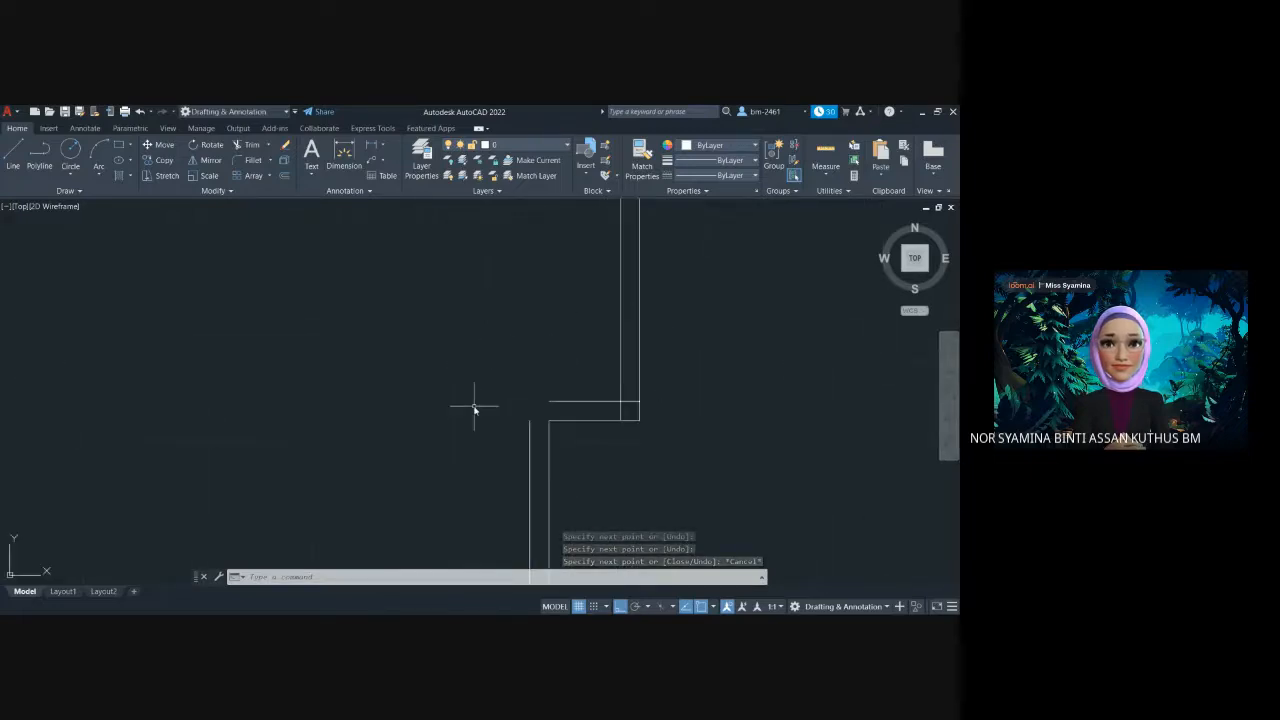
click(16, 152)
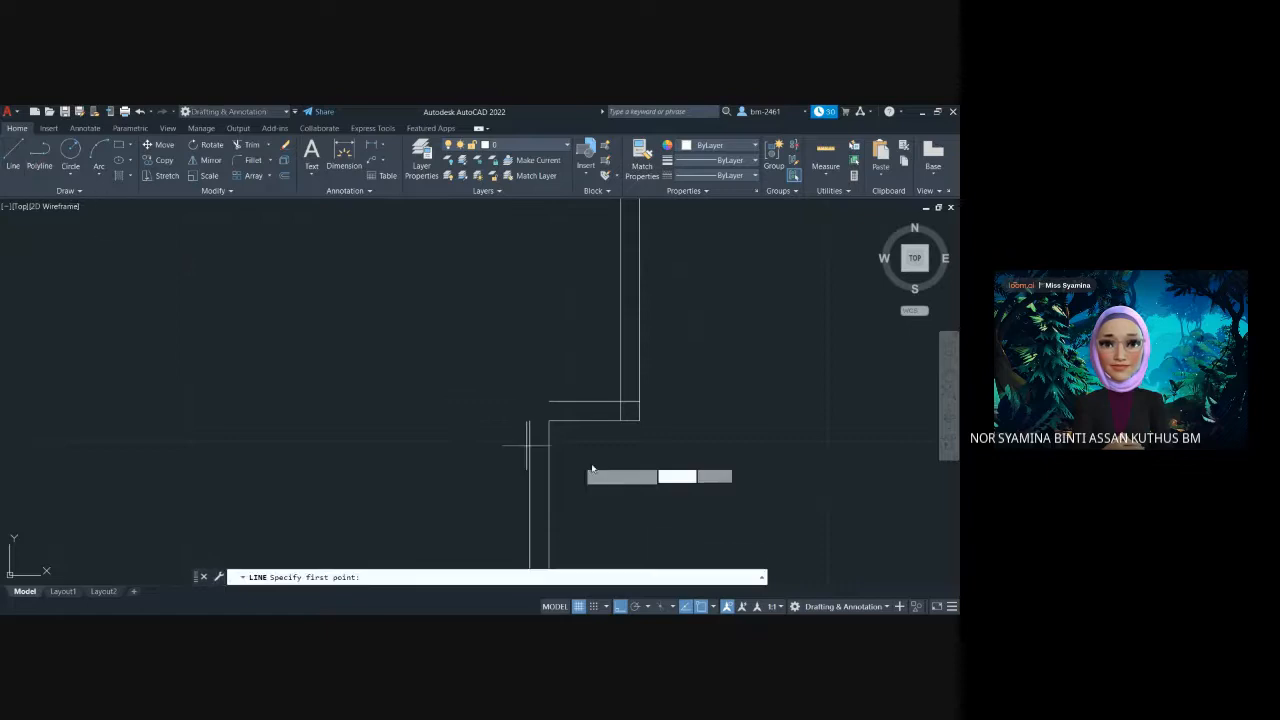
click(529, 420)
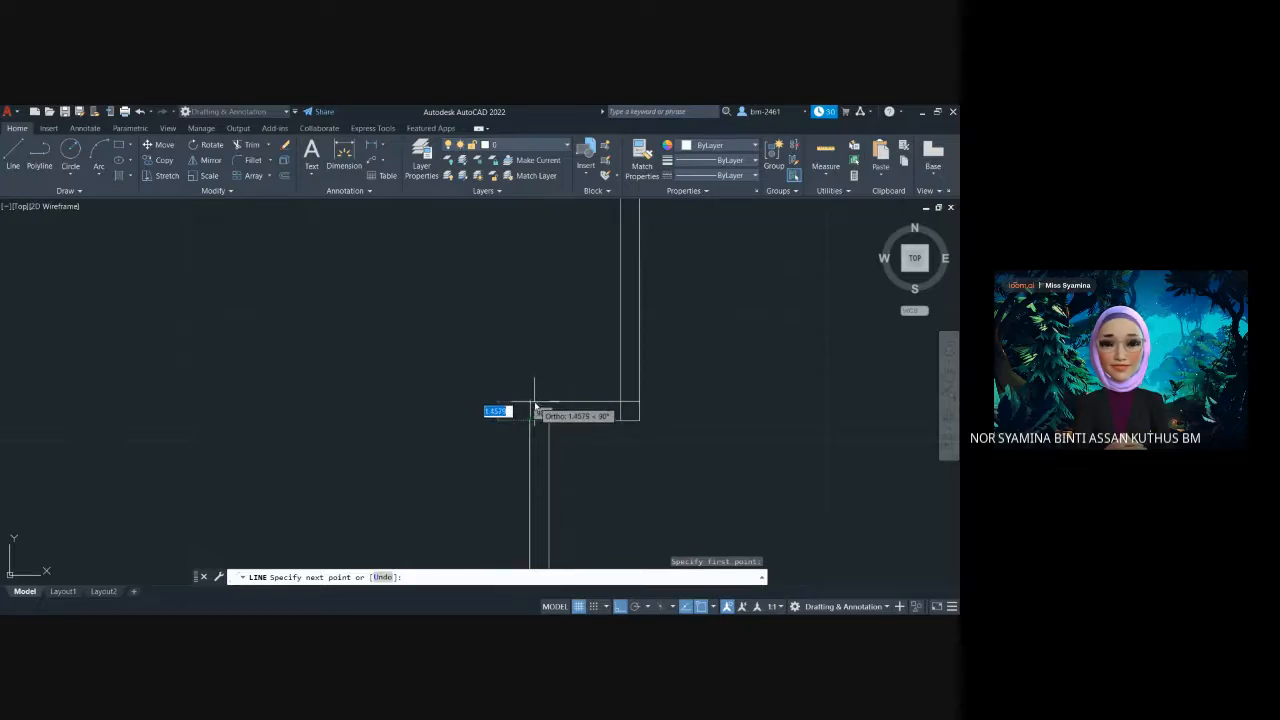
click(535, 403)
click(640, 404)
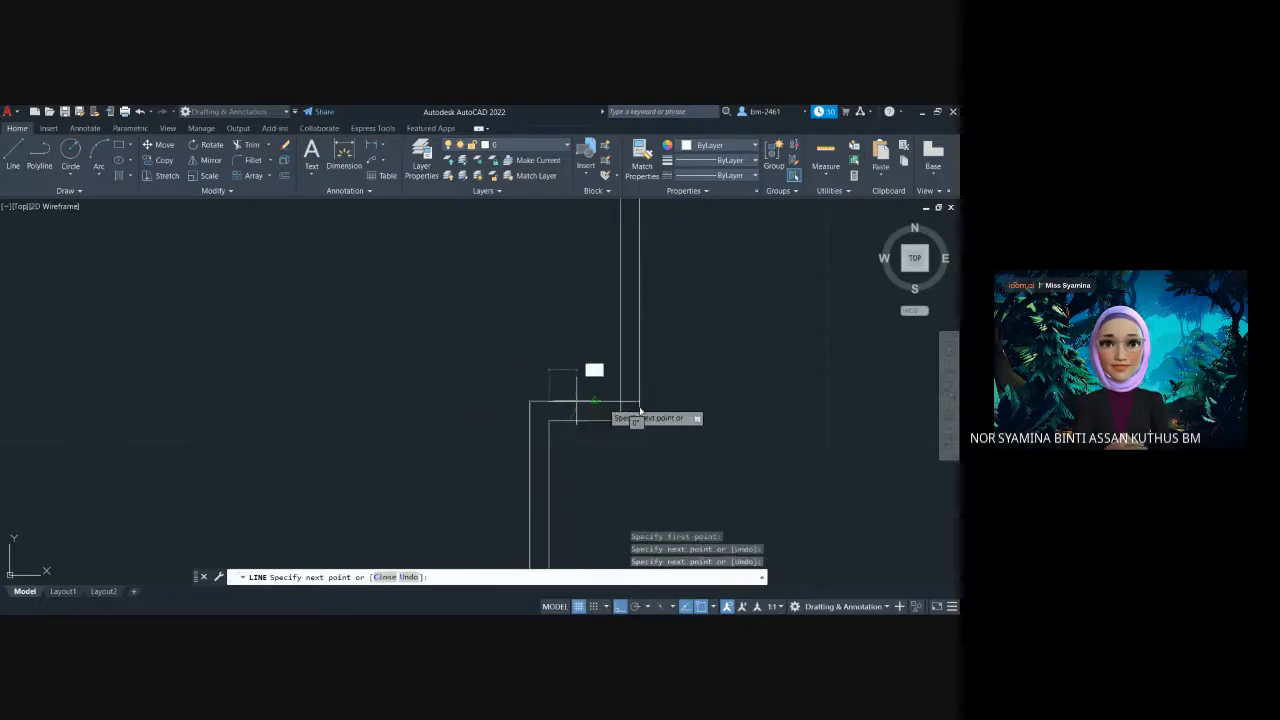
key(Escape)
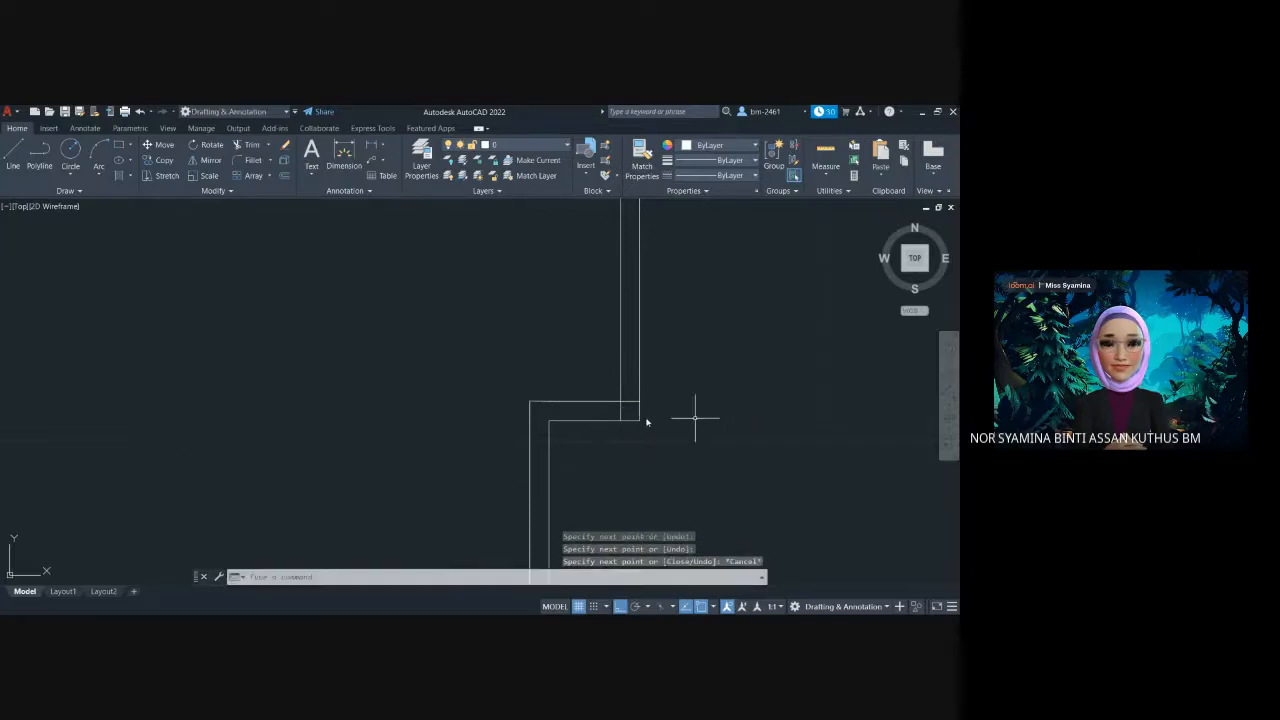
Review the double-line wall outline, and examine the door and window table and wall hatching note on the reference sheet
scroll(553, 408, down, 5)
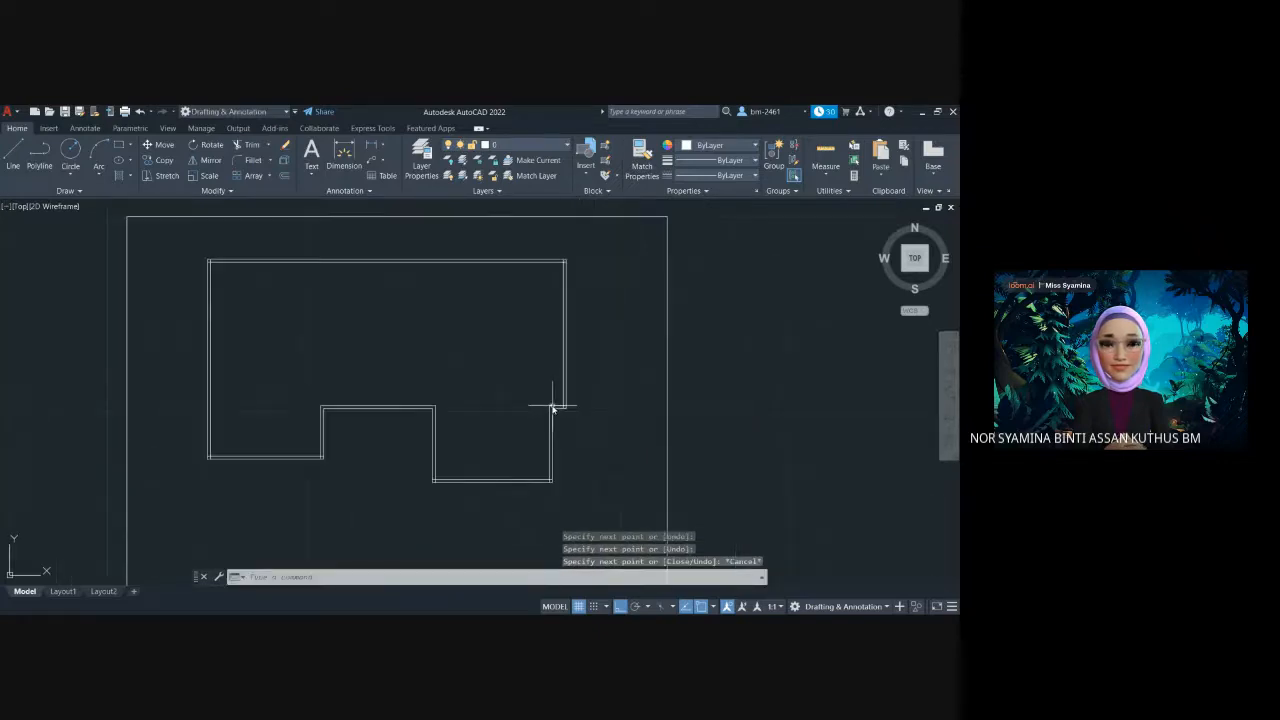
scroll(553, 408, up, 2)
middle_drag(426, 370, 614, 380)
scroll(615, 385, down, 2)
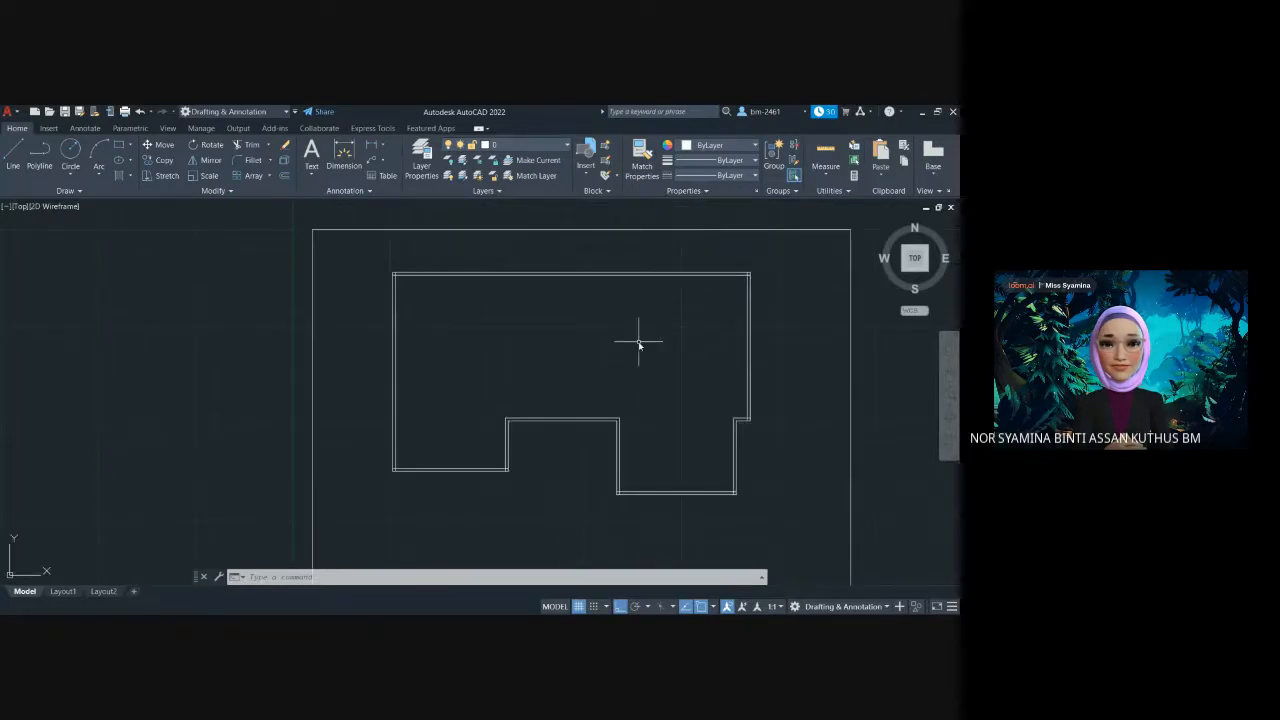
middle_drag(639, 342, 39, 457)
scroll(432, 310, up, 2)
scroll(440, 308, down, 5)
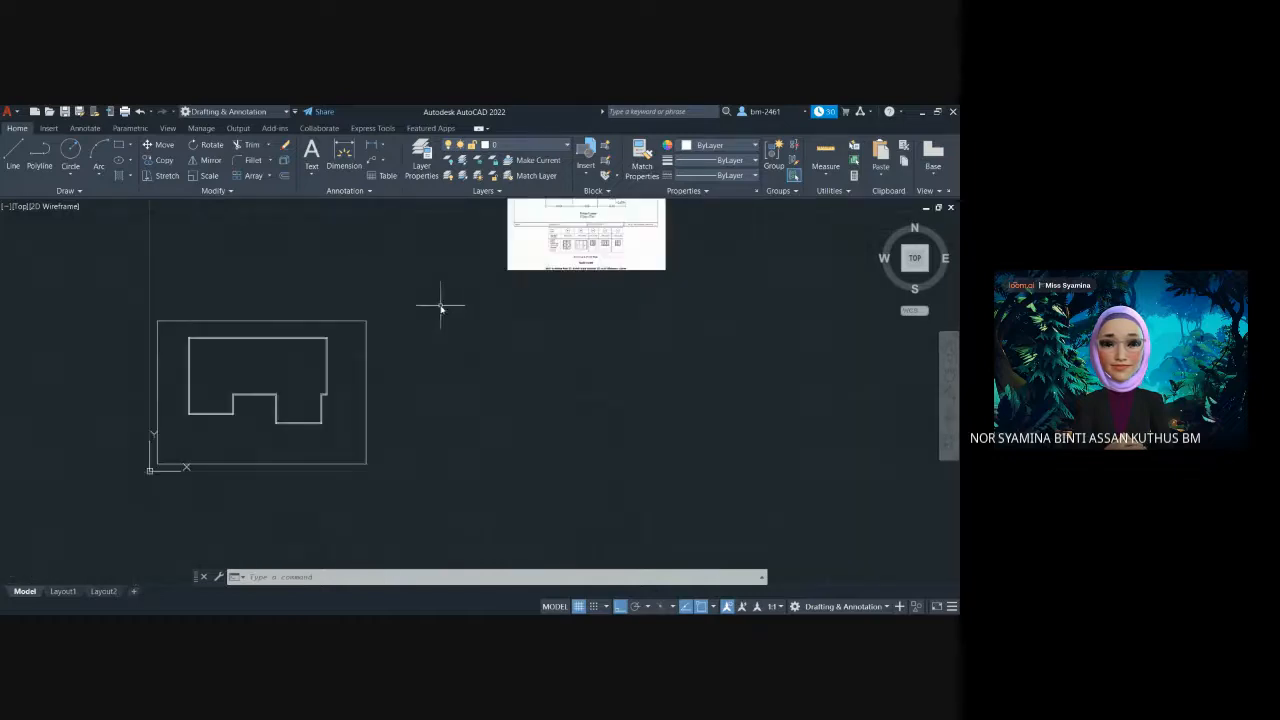
scroll(630, 208, up, 7)
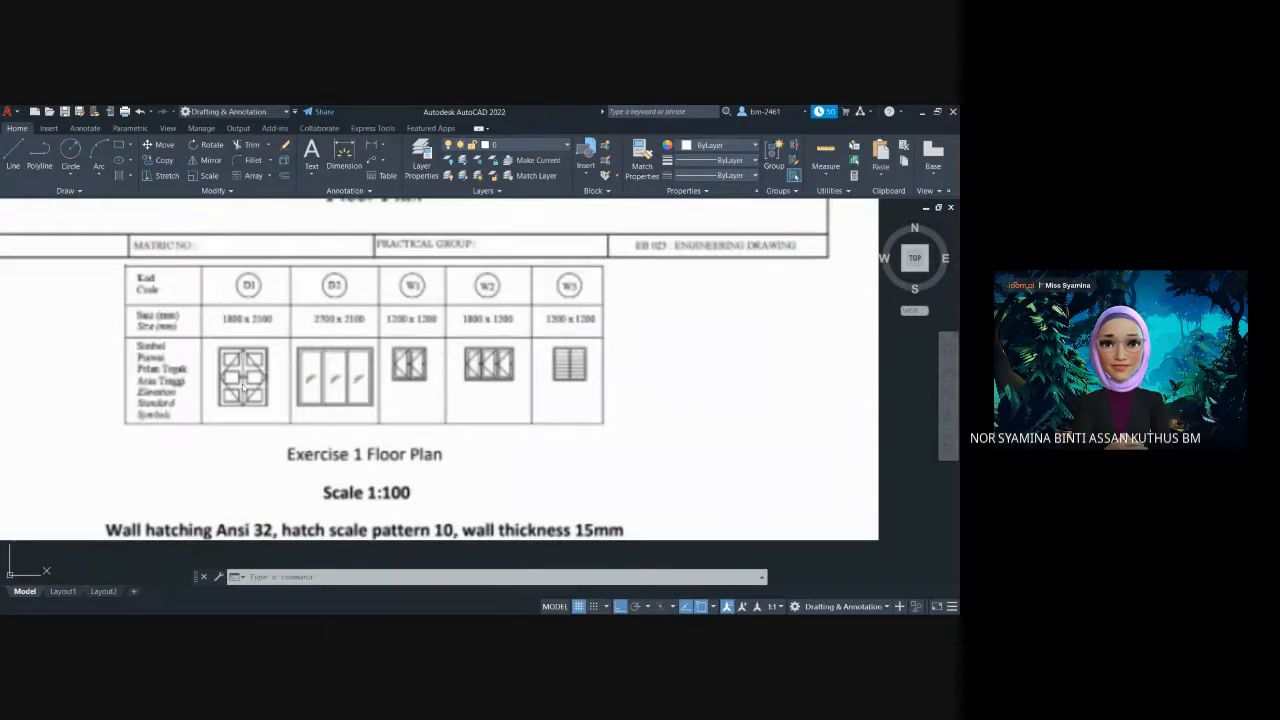
scroll(328, 390, down, 4)
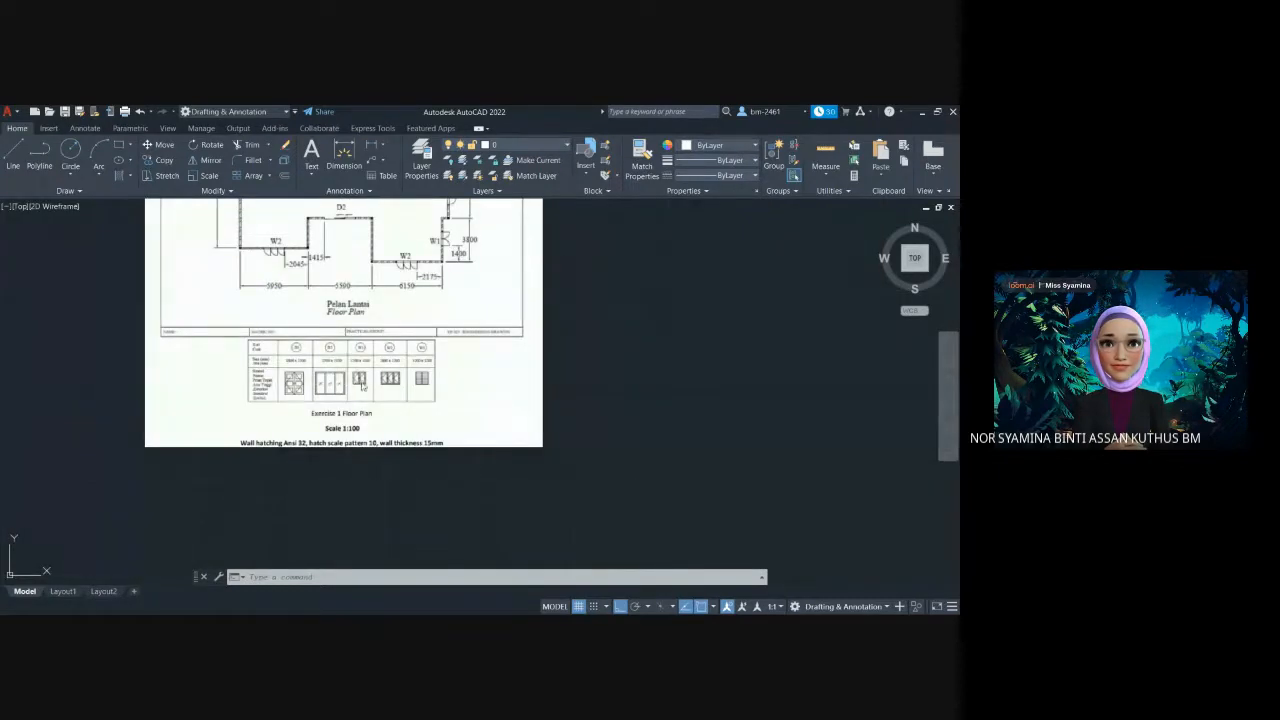
scroll(454, 310, down, 2)
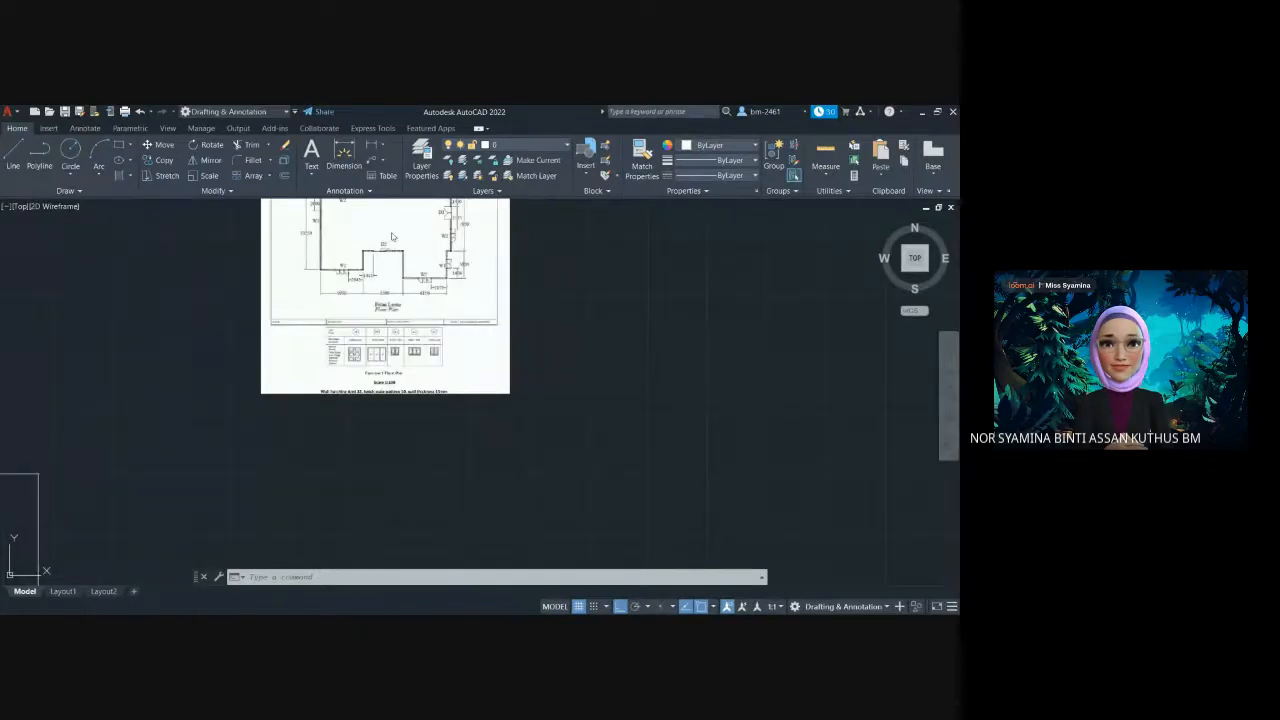
Examine the dimensioned positions of the doors and windows along the walls of the reference floor plan
middle_drag(392, 237, 369, 369)
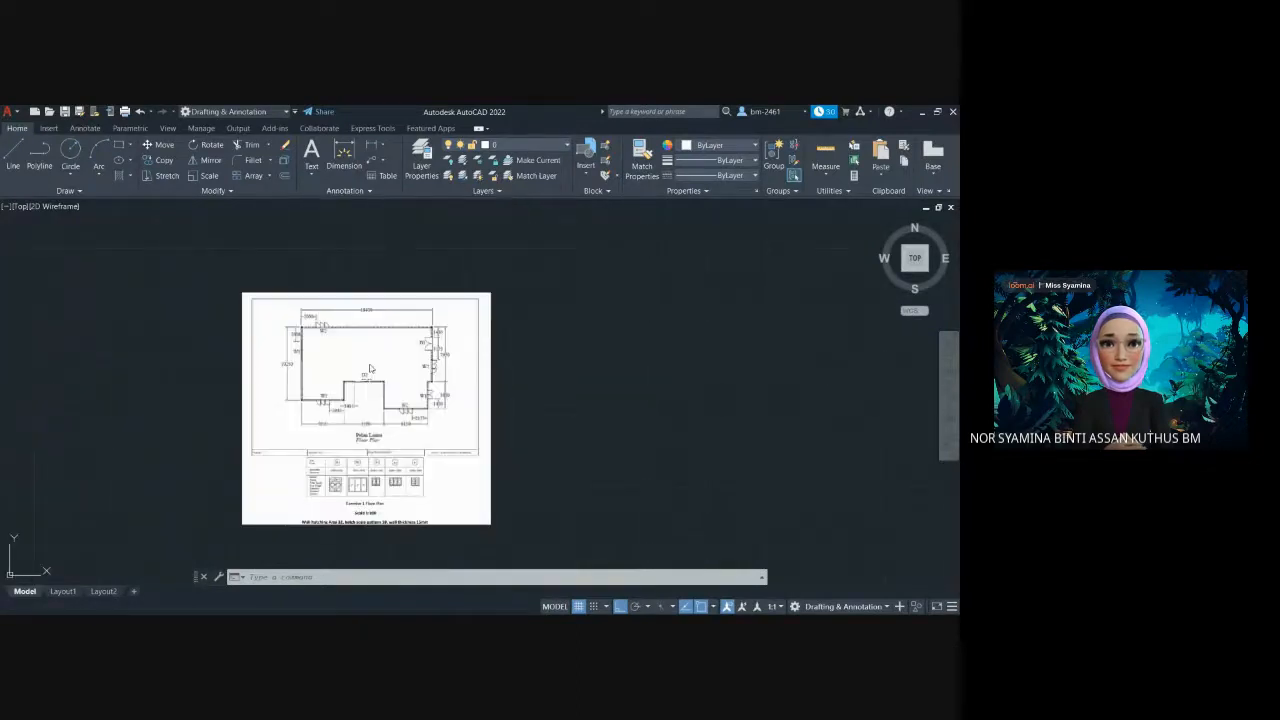
scroll(369, 369, up, 2)
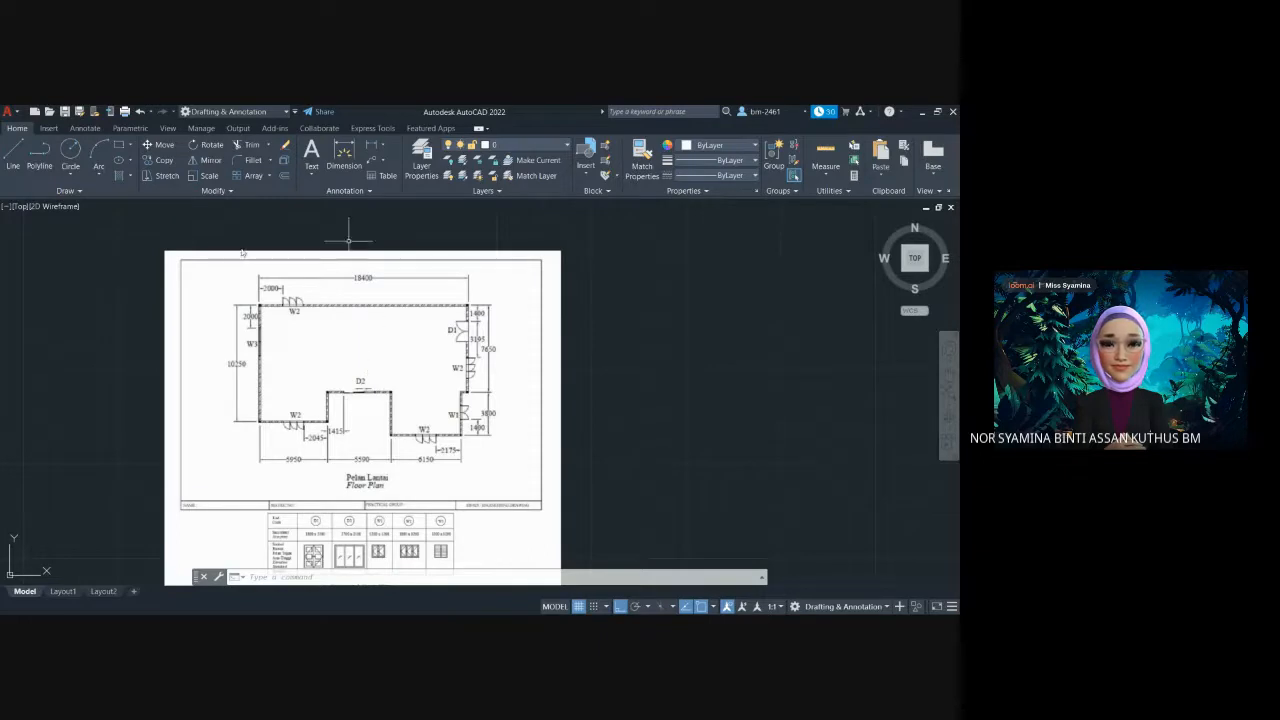
scroll(250, 316, up, 1)
scroll(250, 316, down, 1)
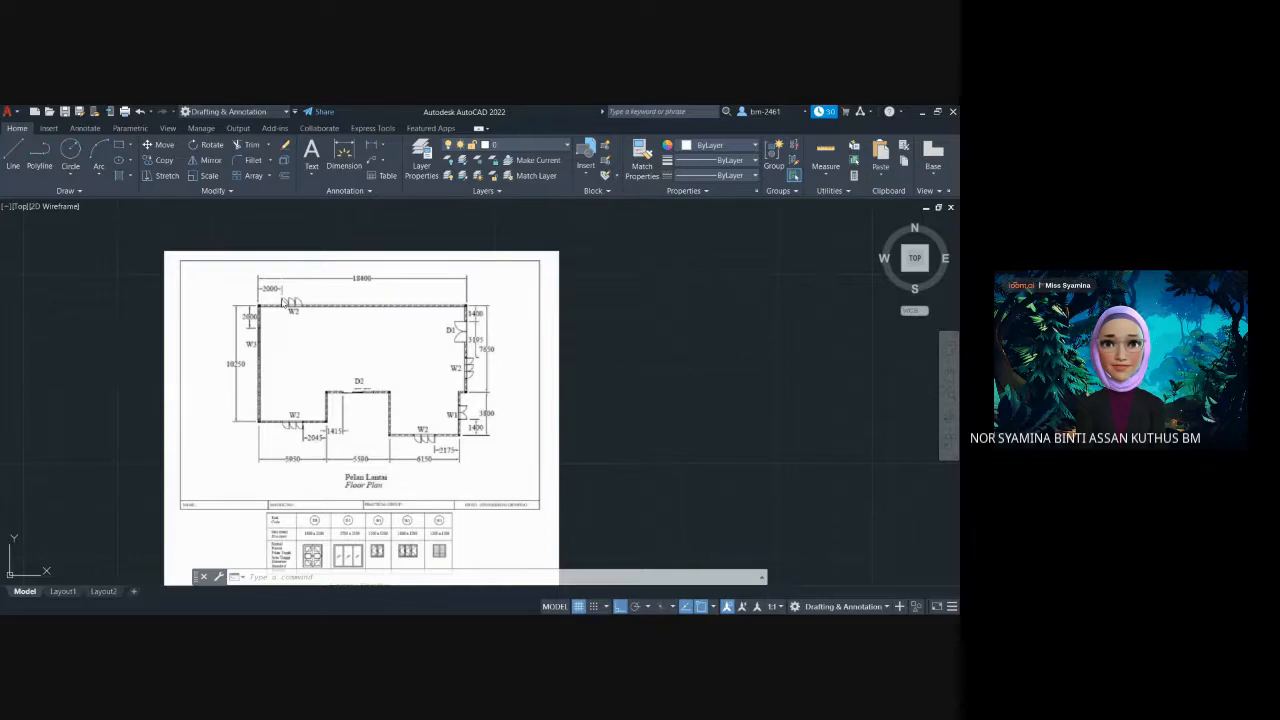
scroll(284, 302, down, 2)
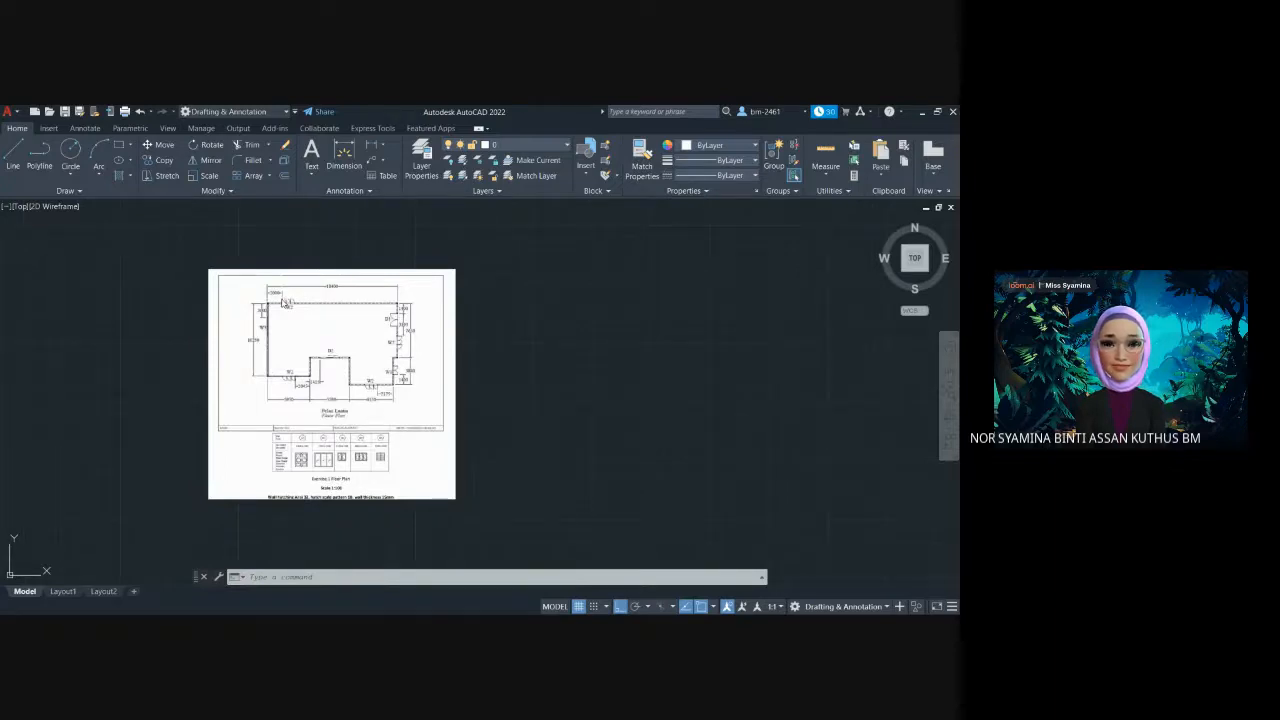
scroll(285, 301, up, 2)
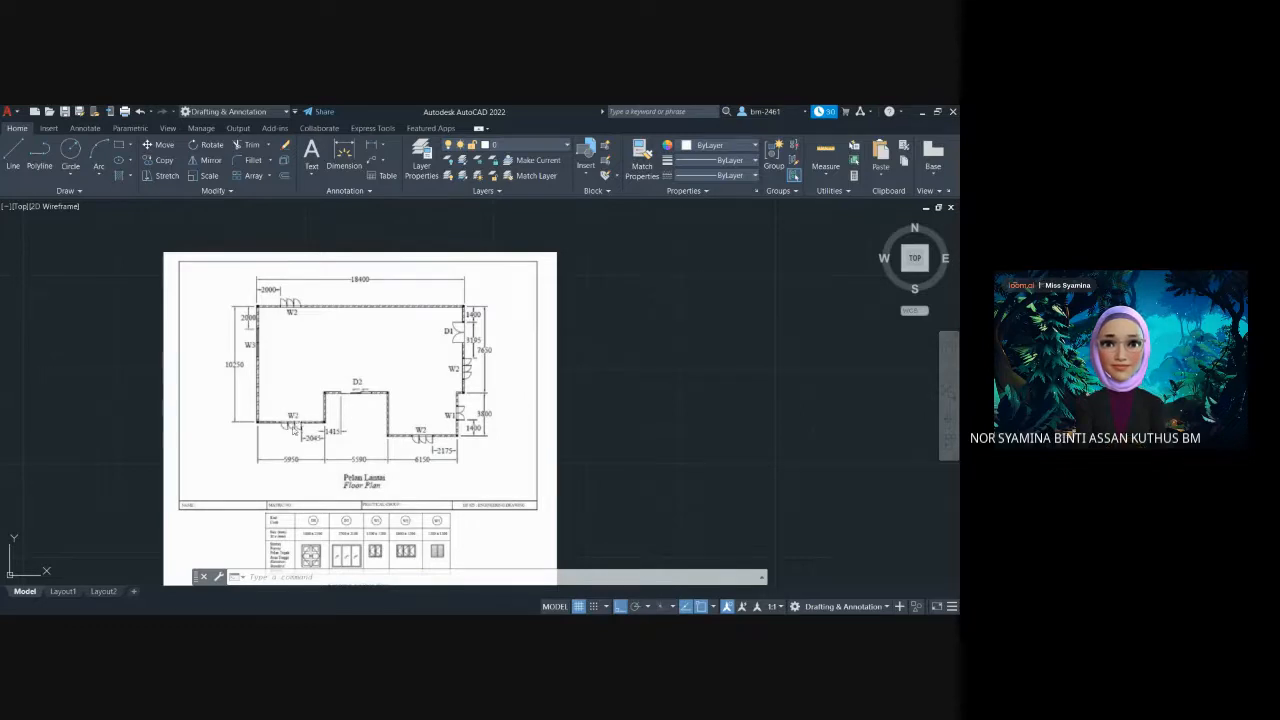
scroll(293, 428, down, 2)
mouse_move(216, 460)
middle_down()
mouse_move(586, 336)
mouse_move(320, 437)
middle_up()
scroll(372, 404, up, 4)
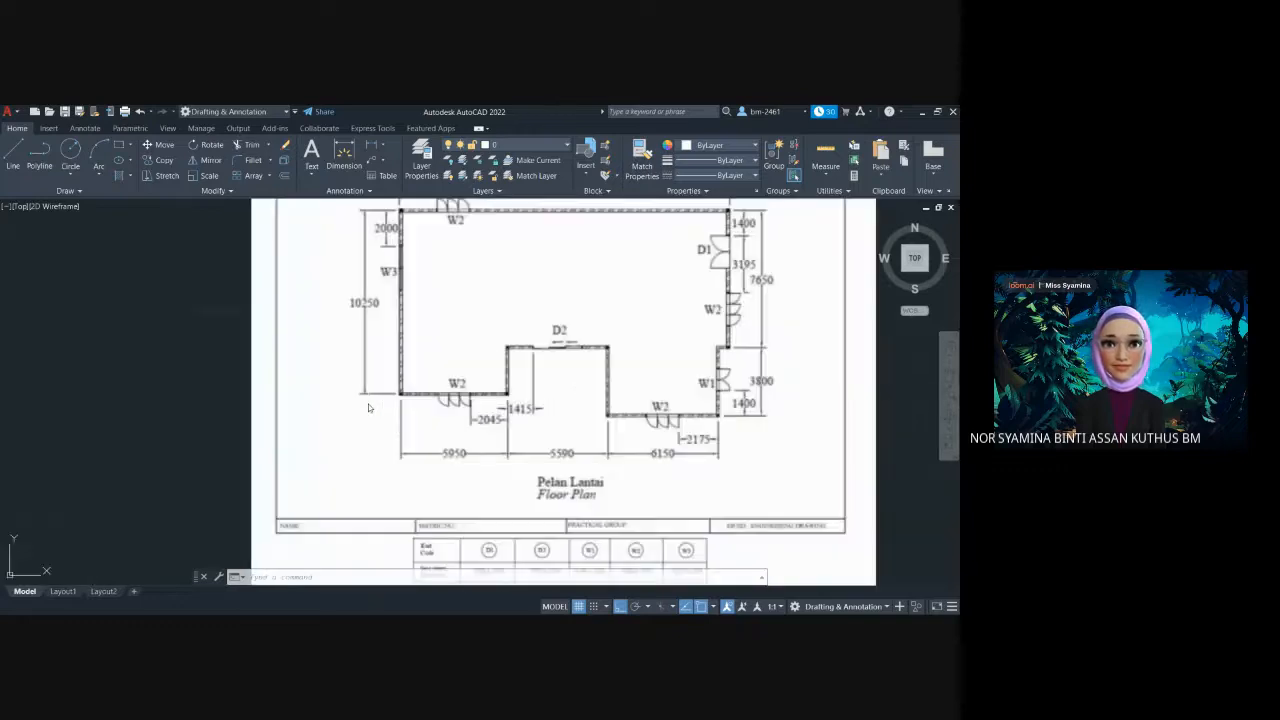
scroll(524, 219, down, 10)
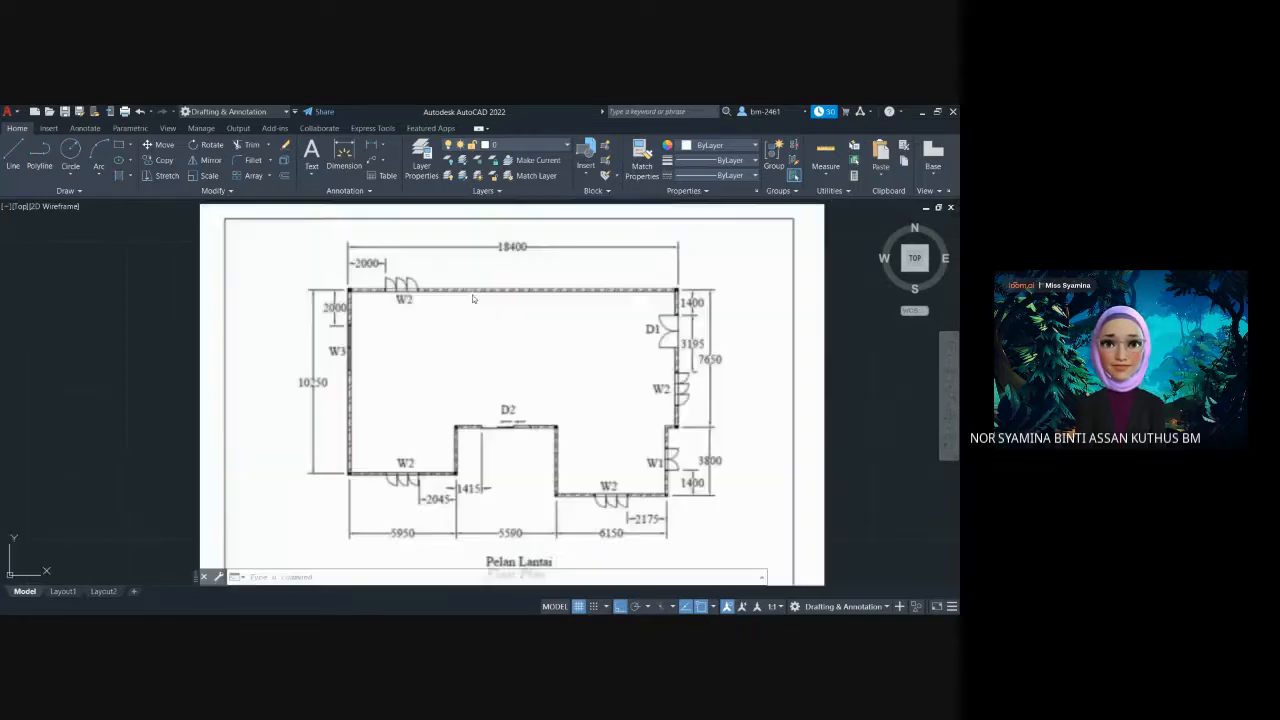
scroll(300, 429, up, 6)
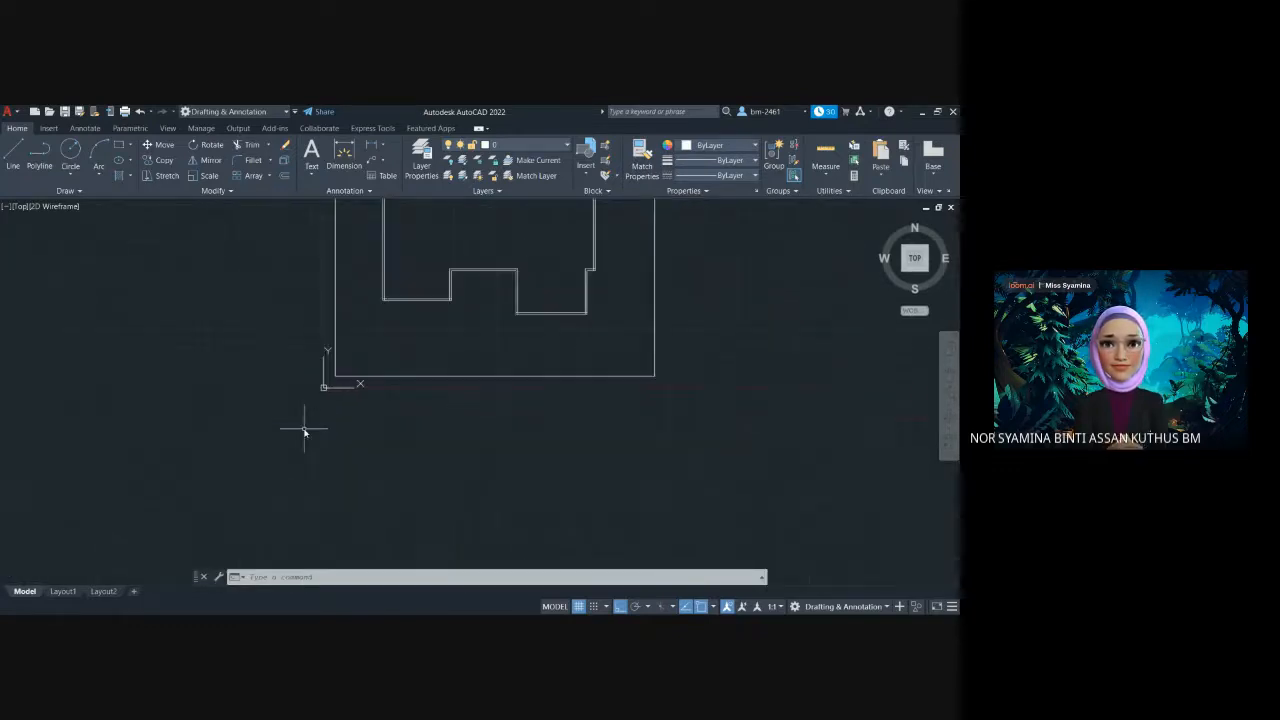
Create a new layer named reference
middle_drag(520, 244, 371, 466)
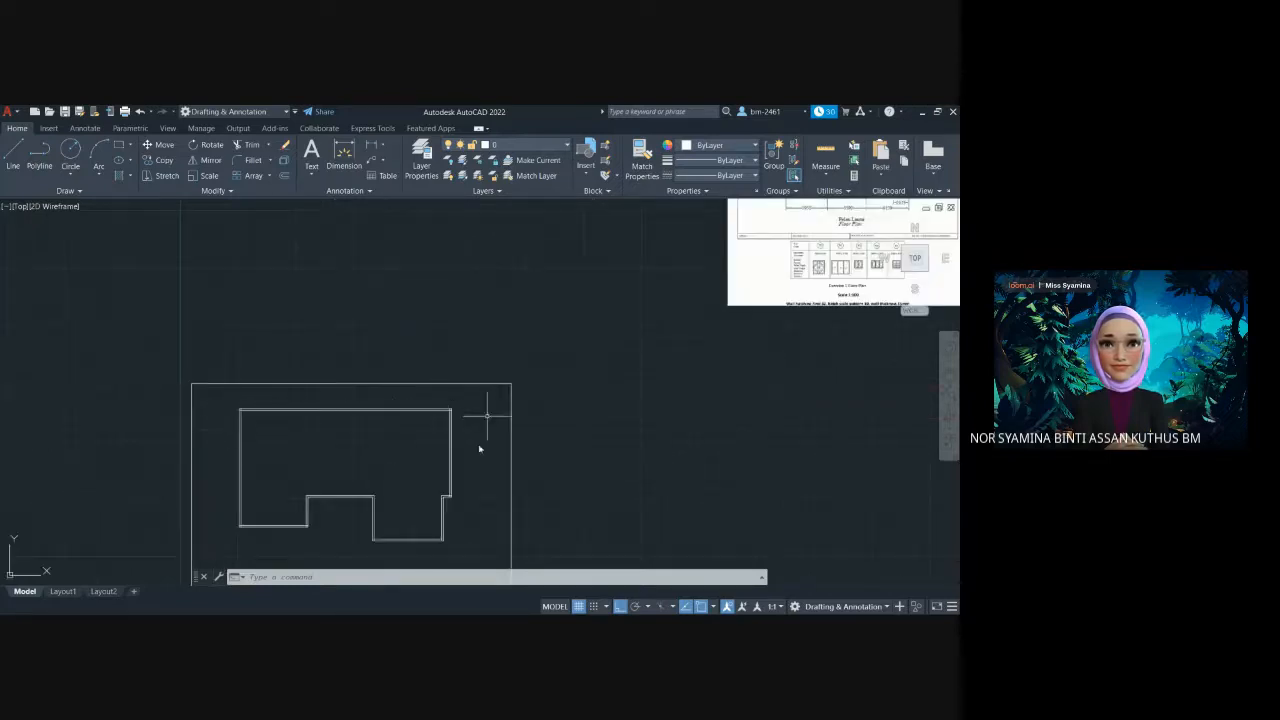
scroll(360, 426, down, 2)
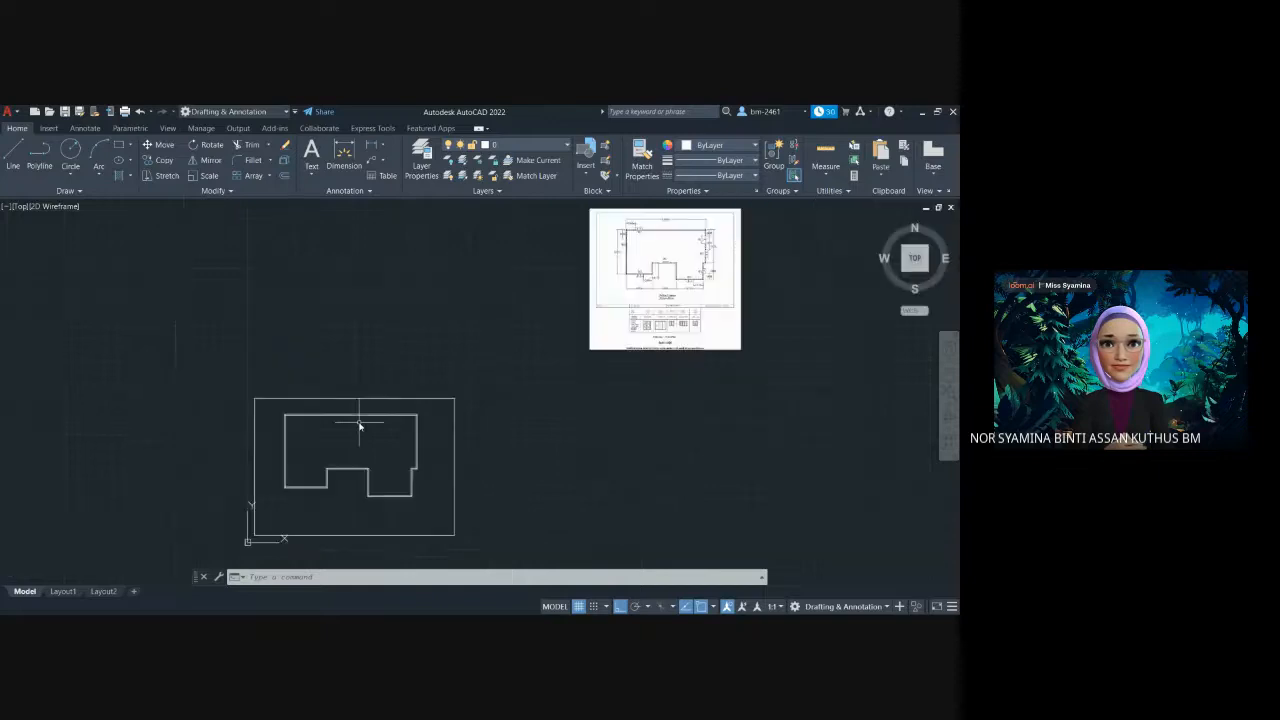
scroll(360, 426, up, 3)
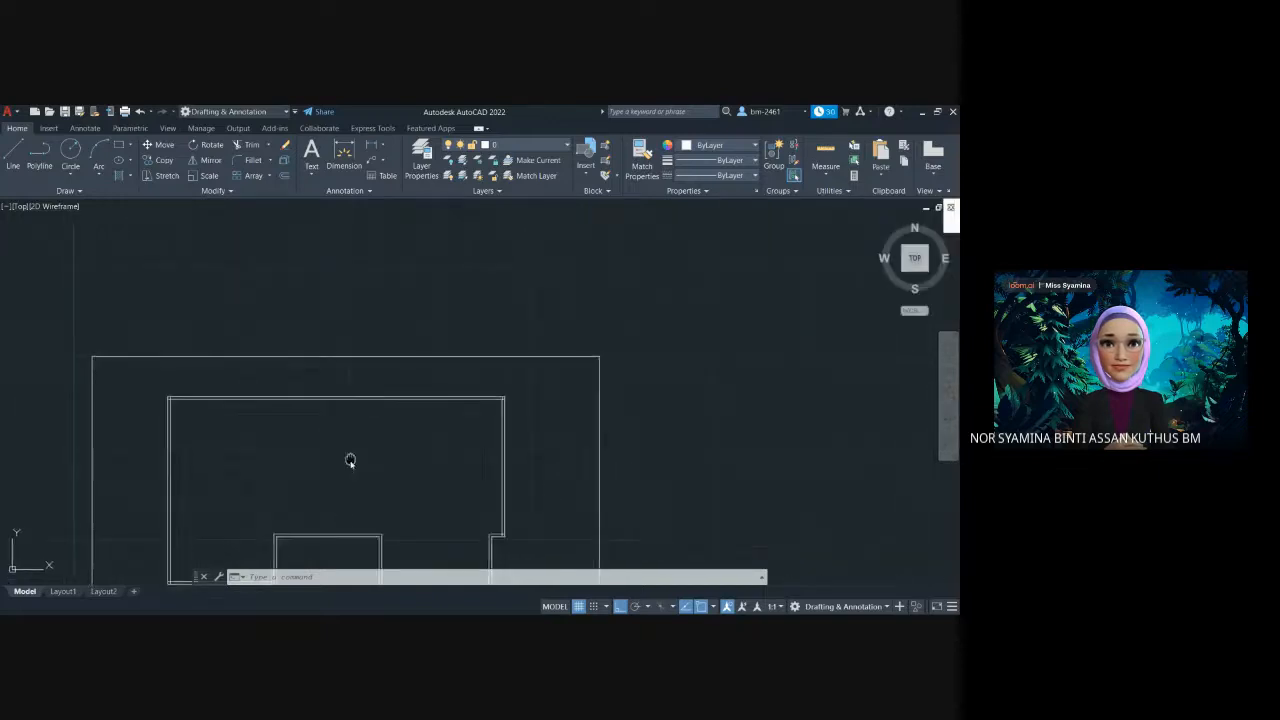
scroll(423, 353, up, 2)
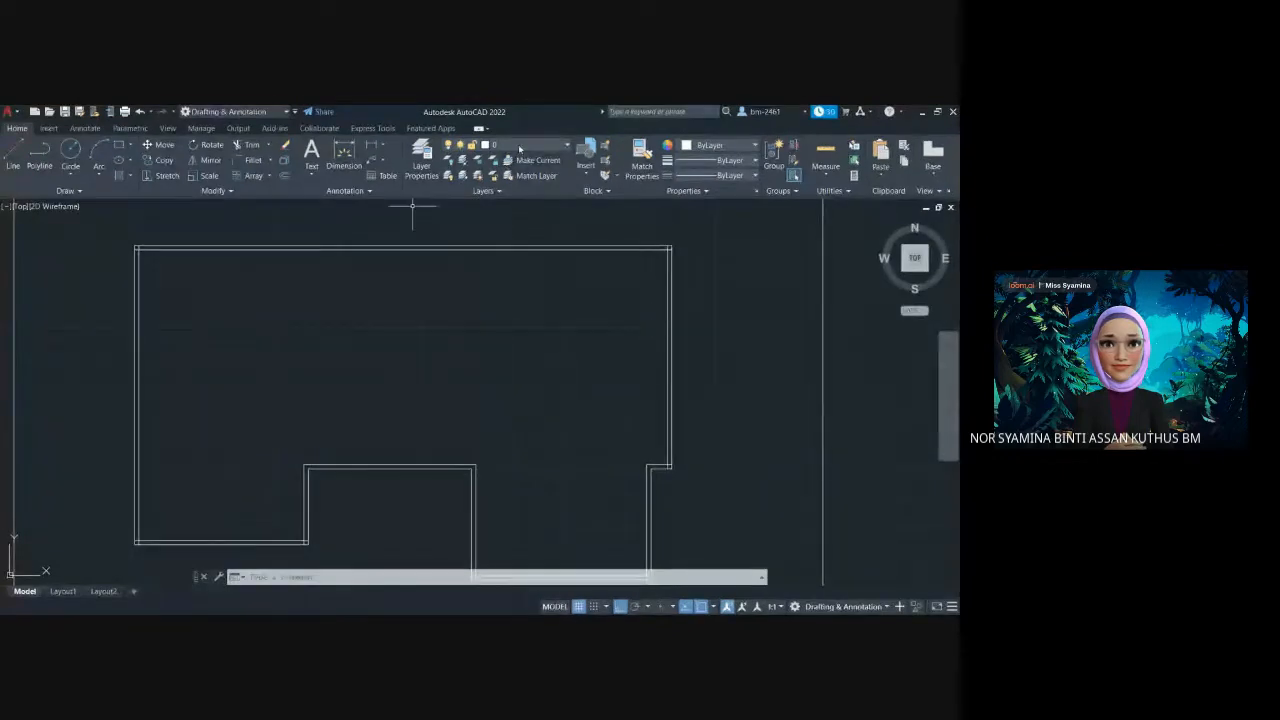
click(422, 170)
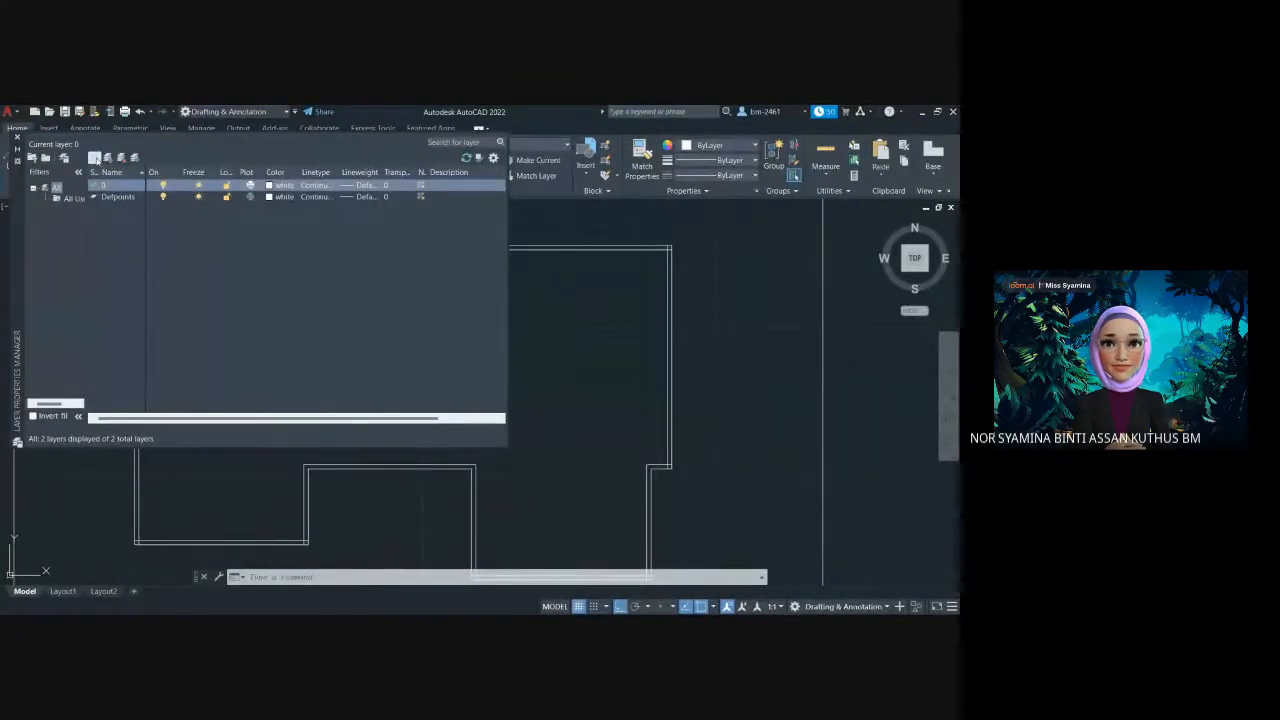
click(95, 157)
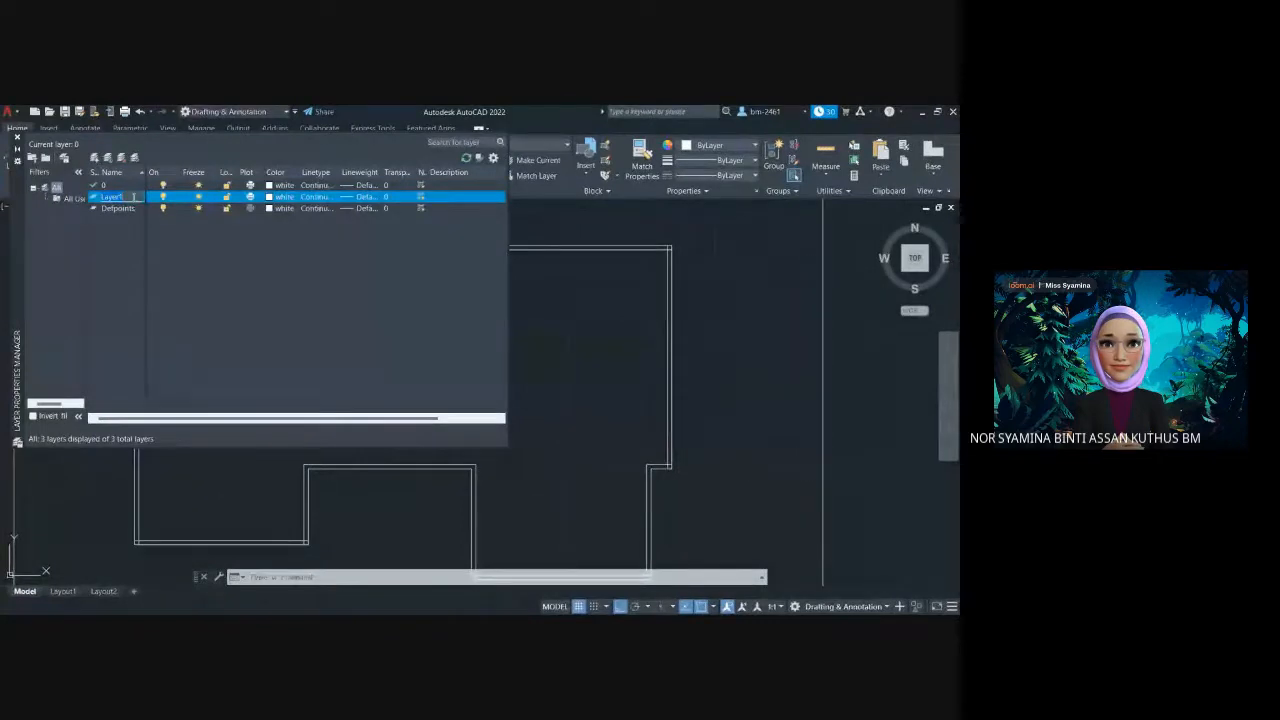
text(reference)
Set the reference layer's color to red, index 10, and make it the current layer
click(268, 197)
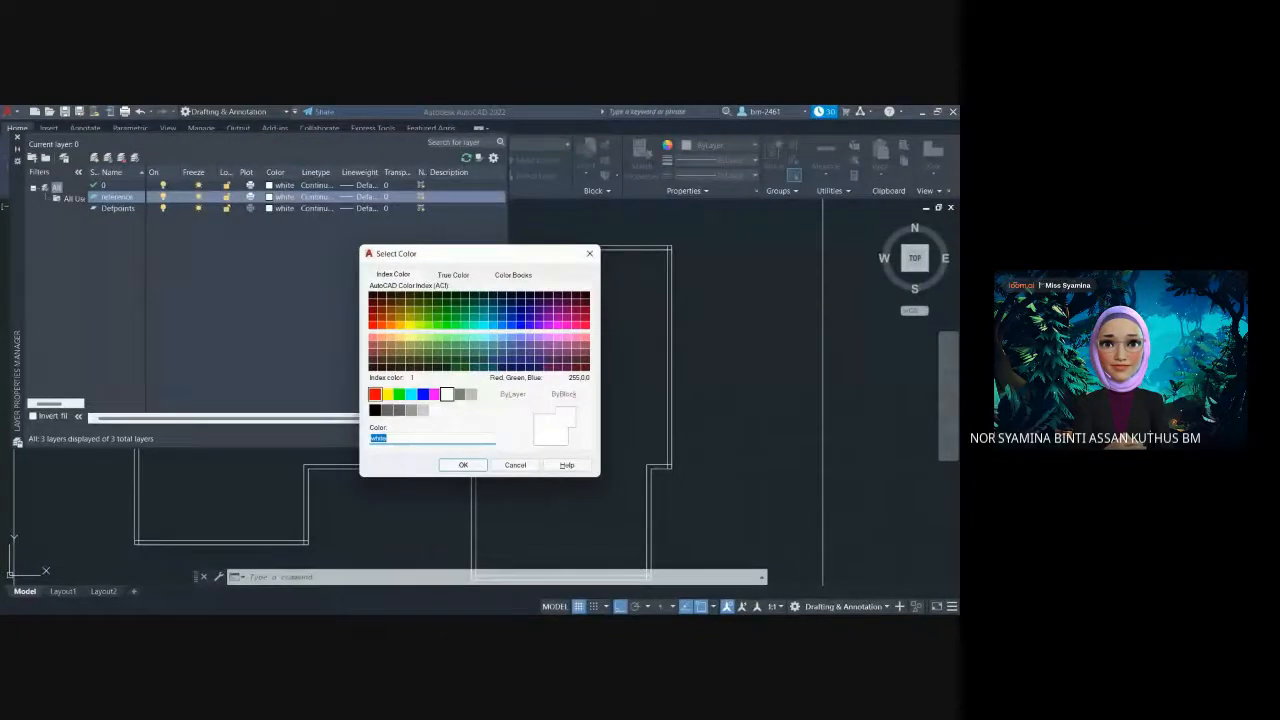
click(375, 394)
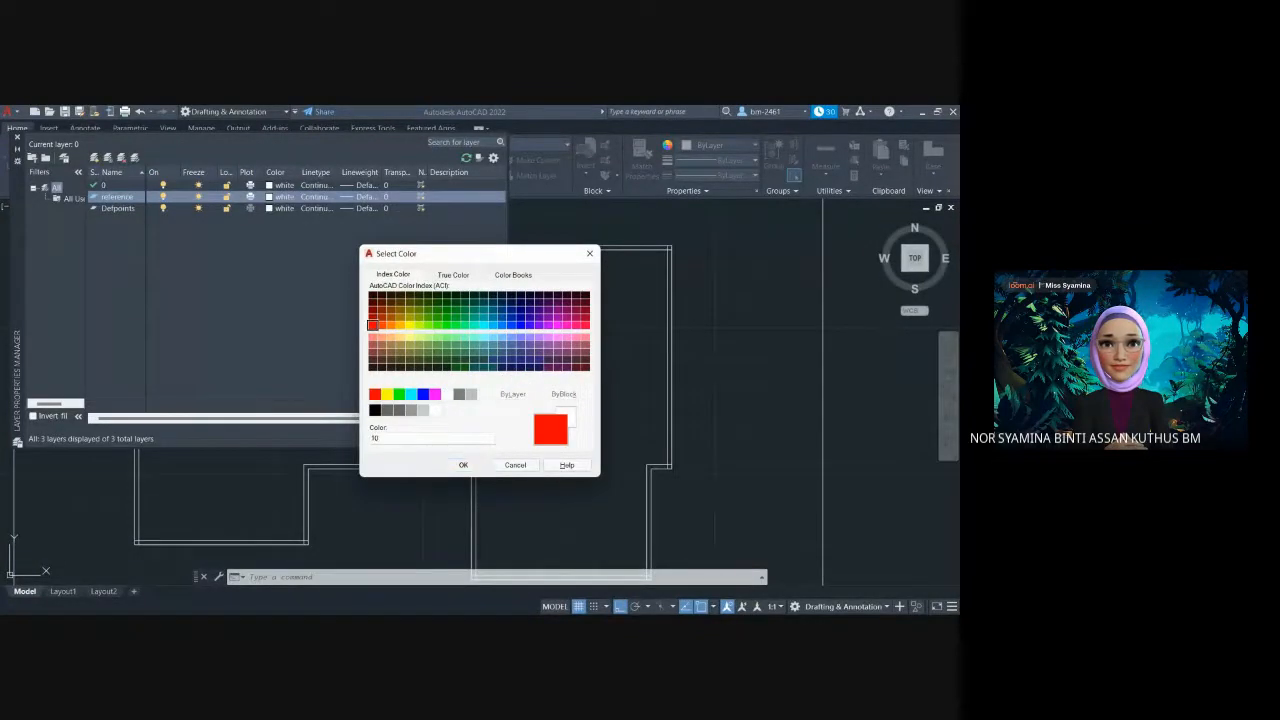
click(463, 465)
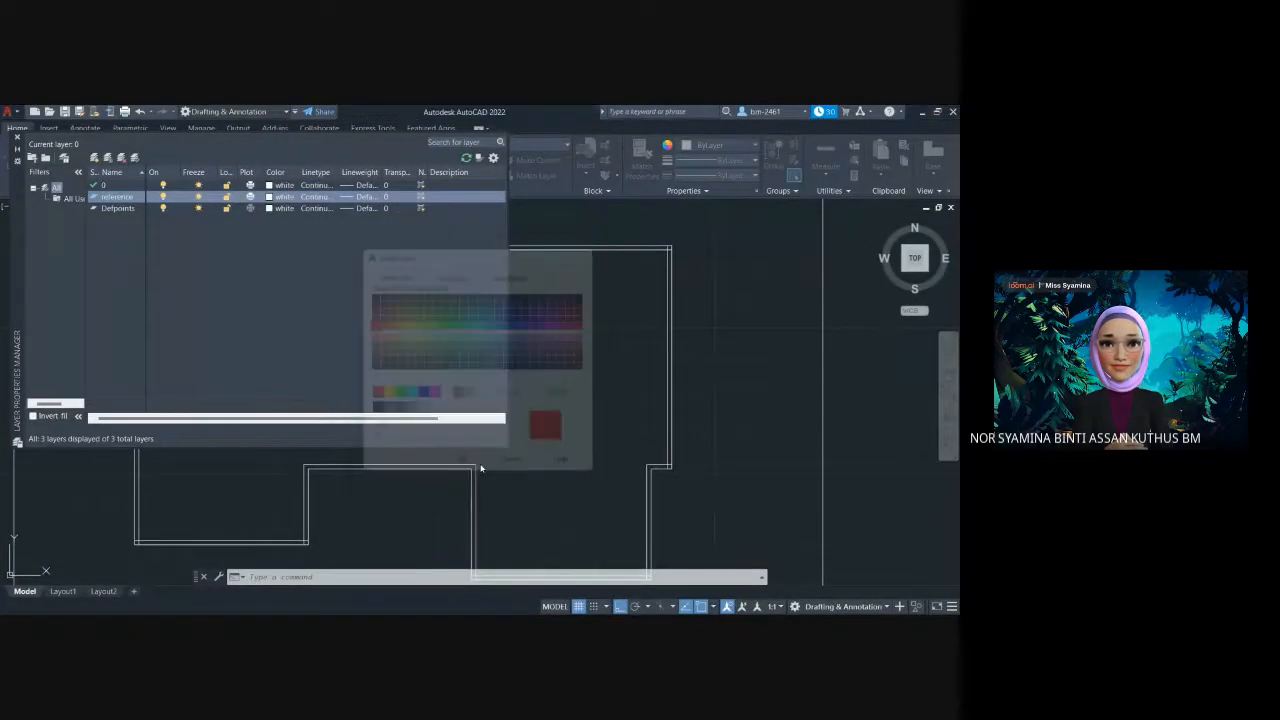
click(163, 197)
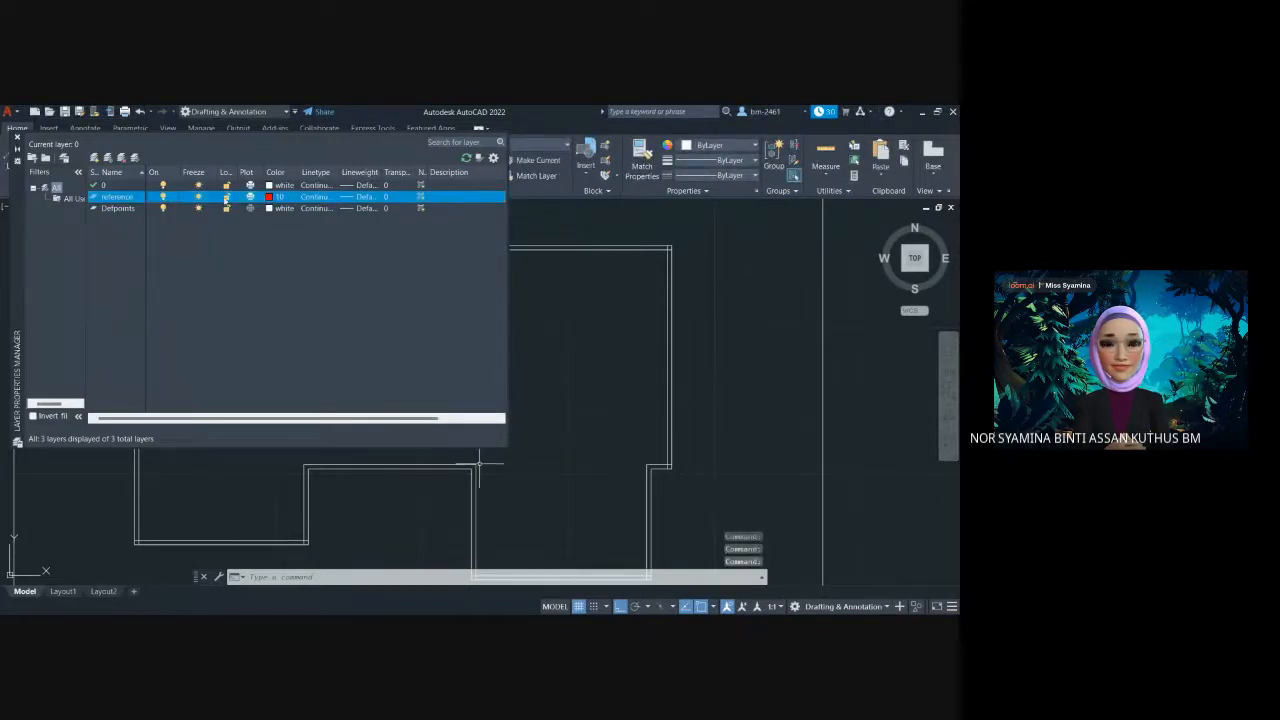
double_click(93, 197)
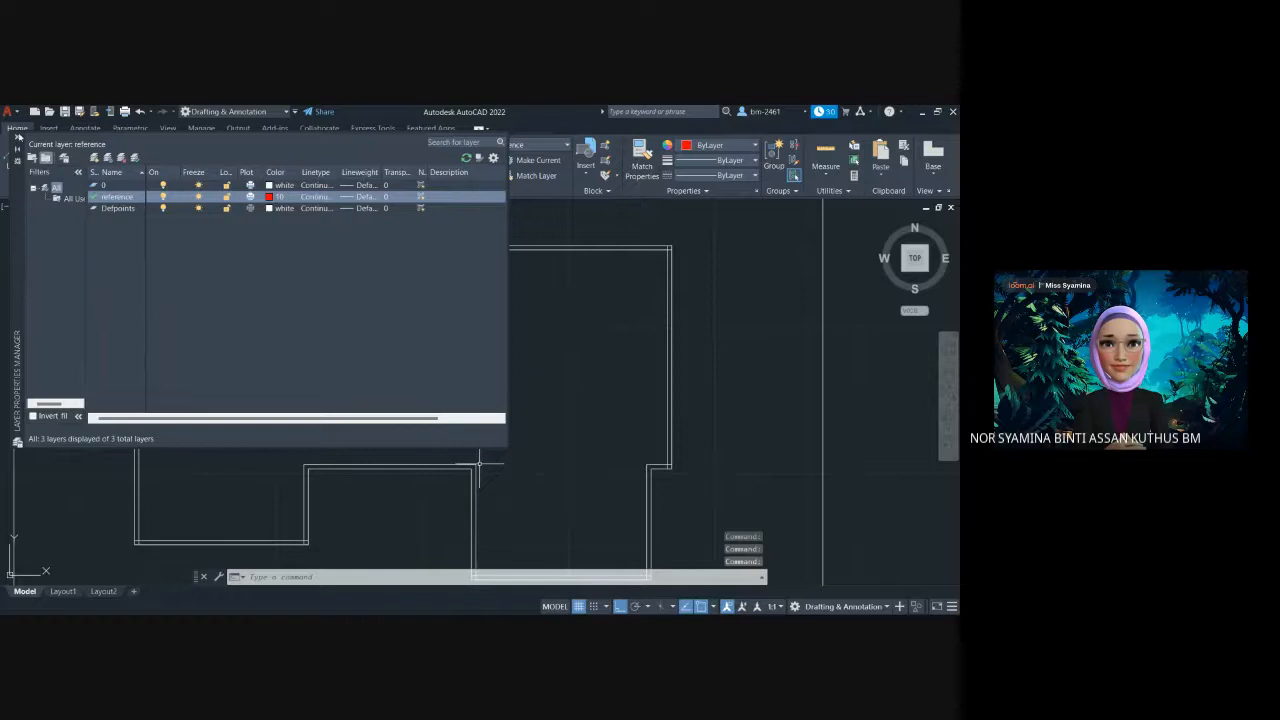
click(18, 137)
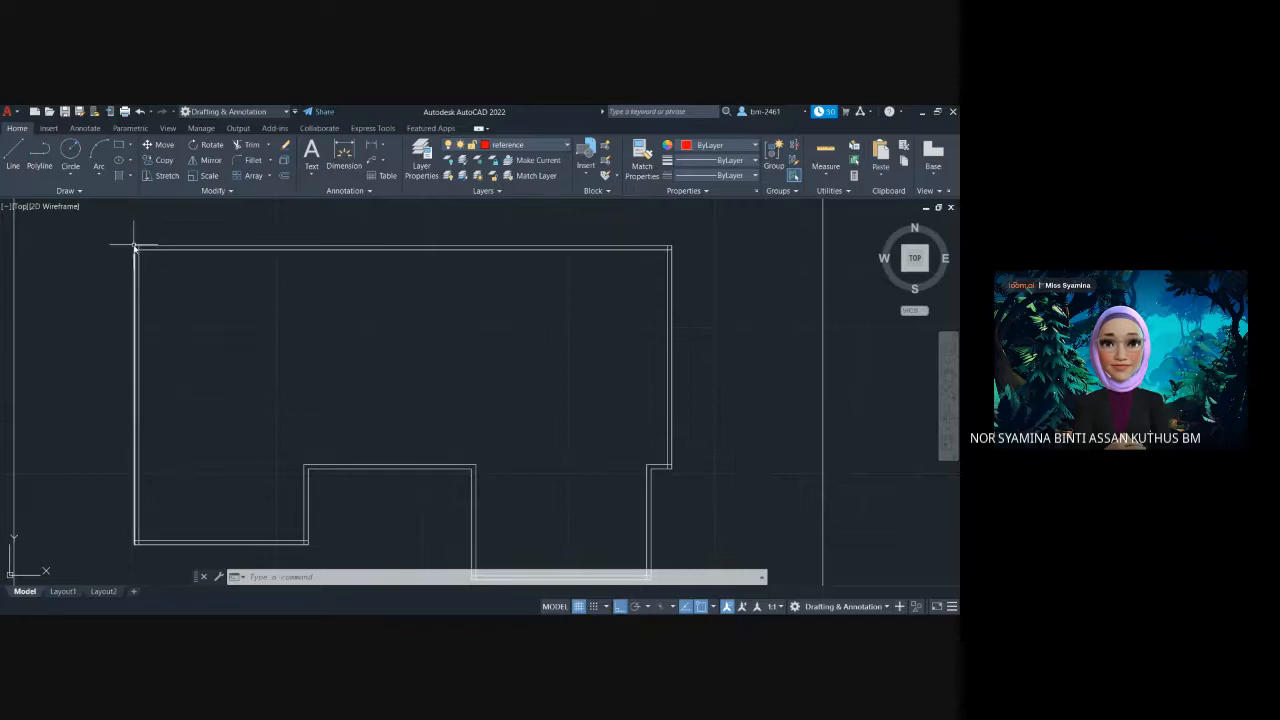
Draw a 20-unit horizontal reference line from the upper-left outer wall corner along the top wall
scroll(134, 247, up, 3)
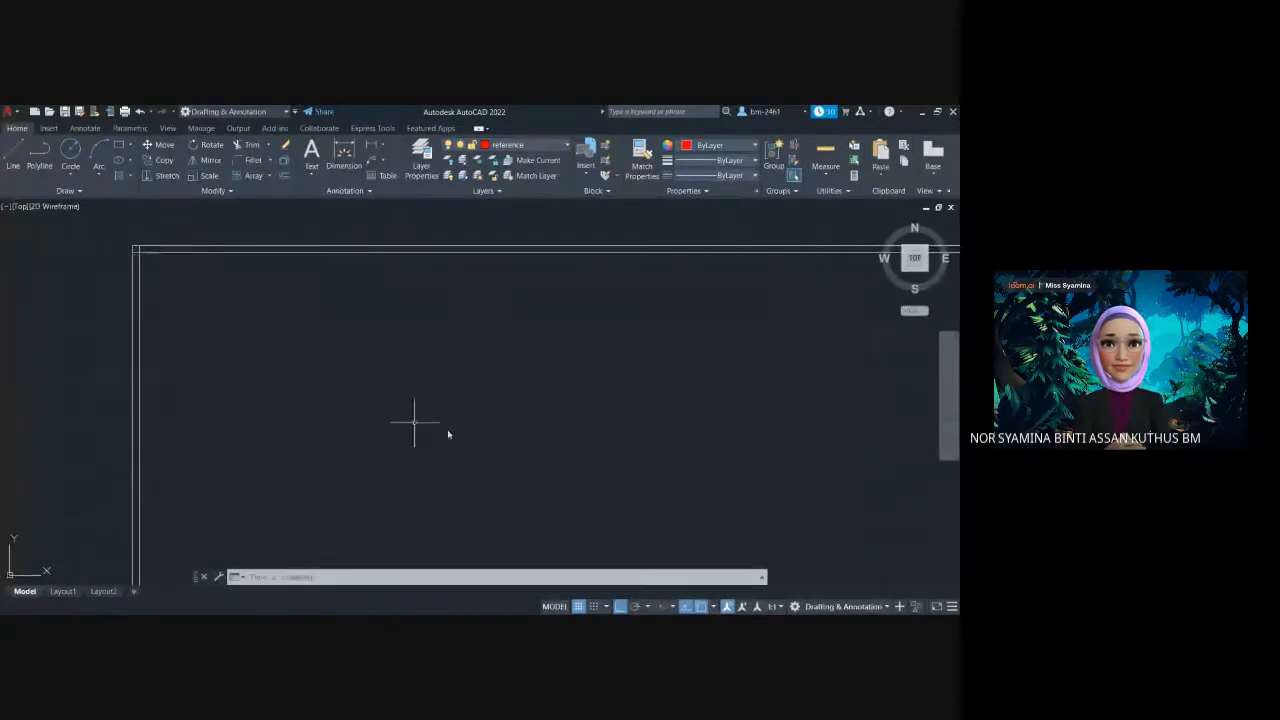
click(13, 158)
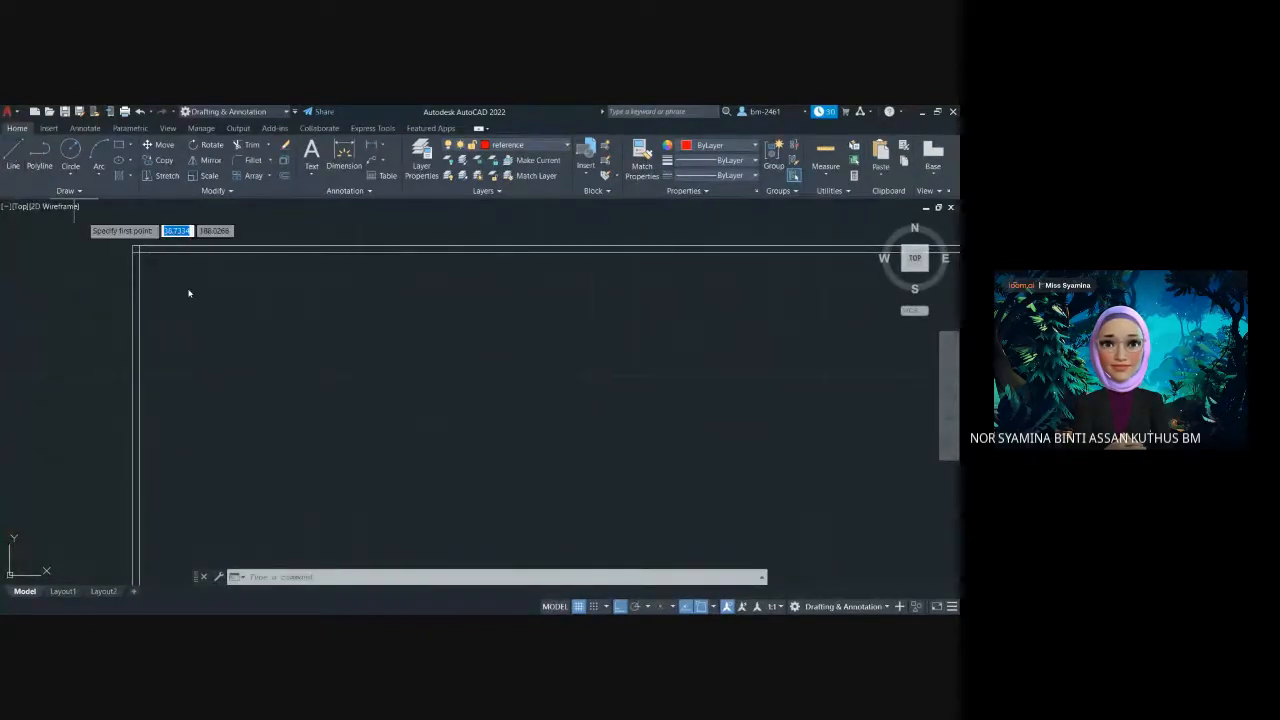
click(134, 247)
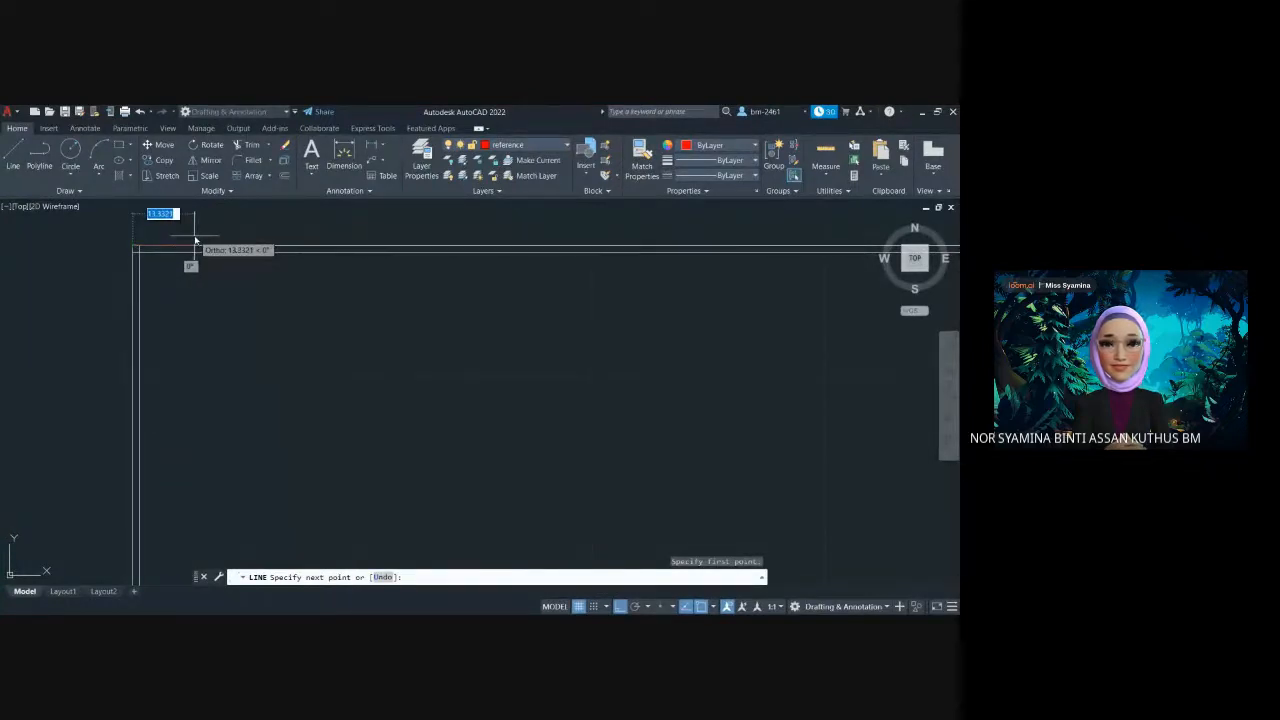
text(20)
key(Return)
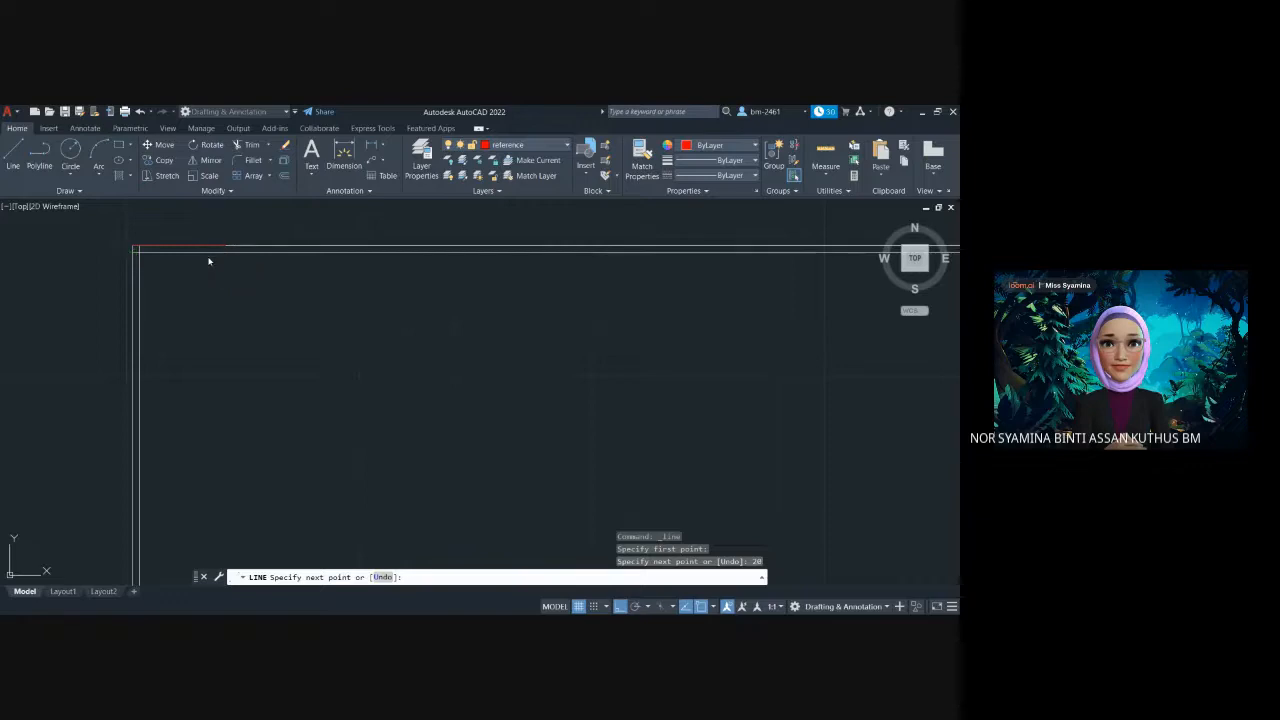
key(Escape)
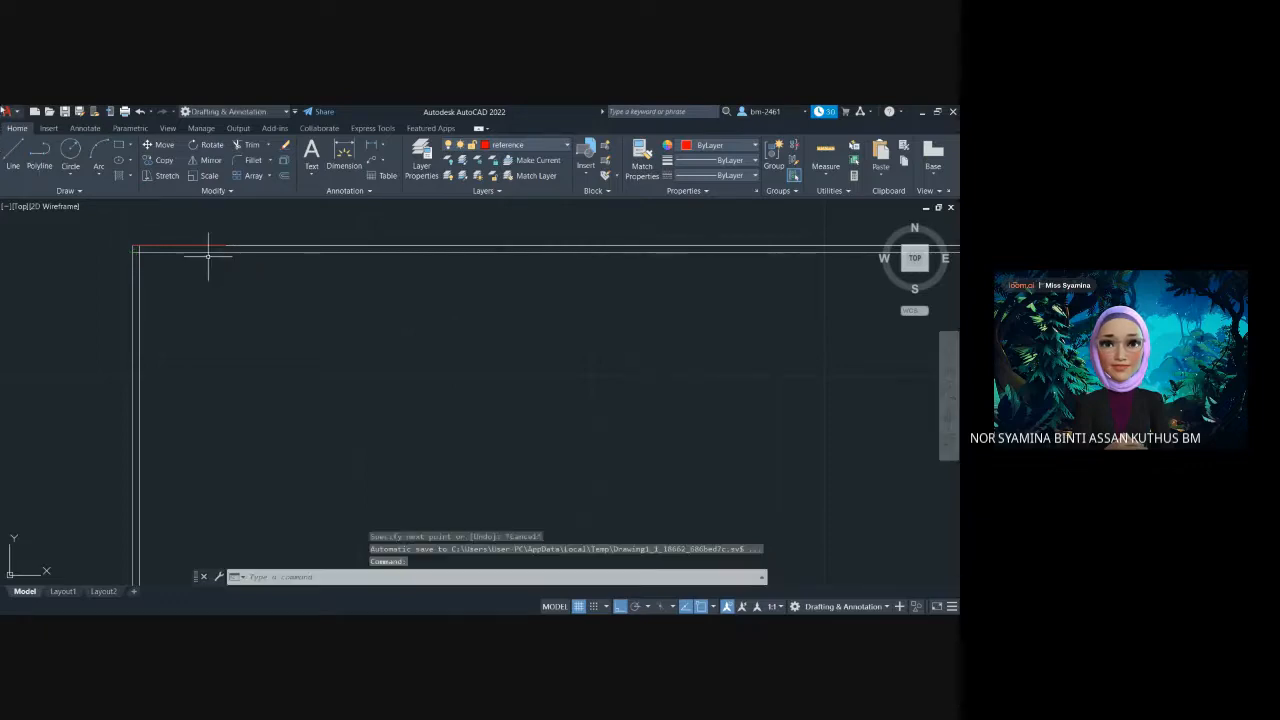
Draw a 20-unit vertical reference line from the upper-left outer wall corner down the left wall
click(13, 152)
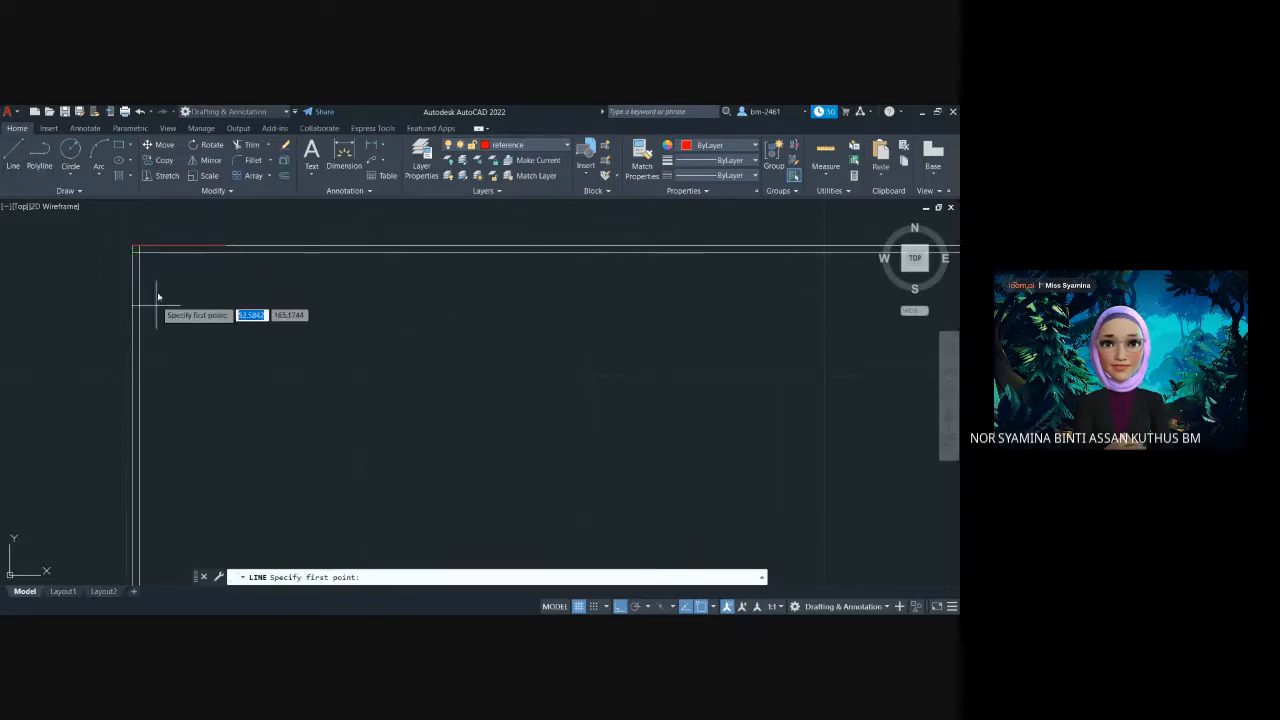
click(134, 247)
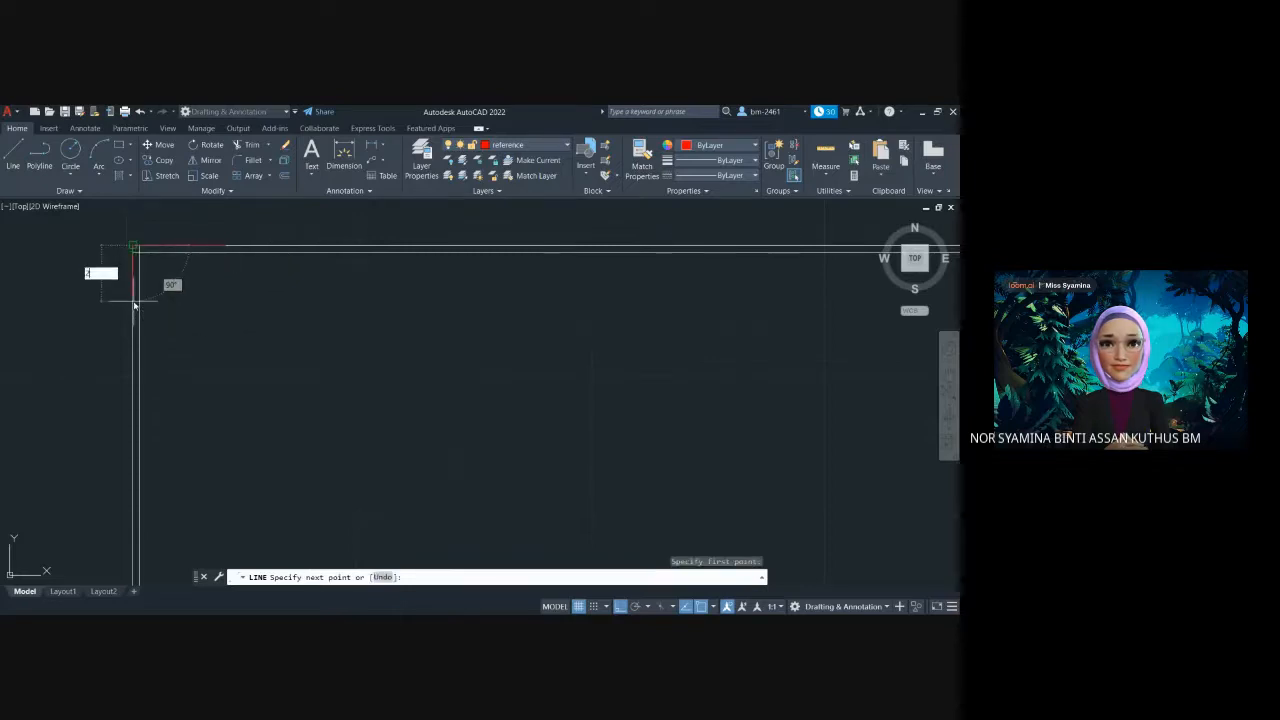
text(20)
key(Return)
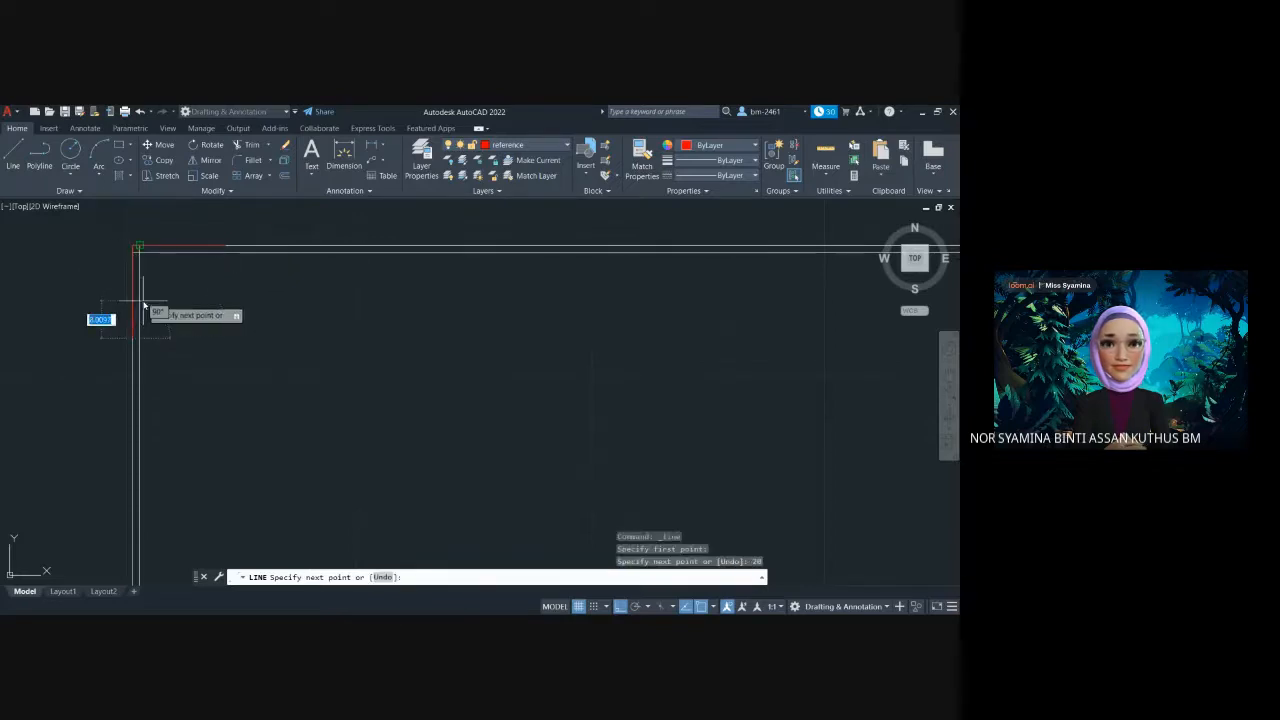
key(Escape)
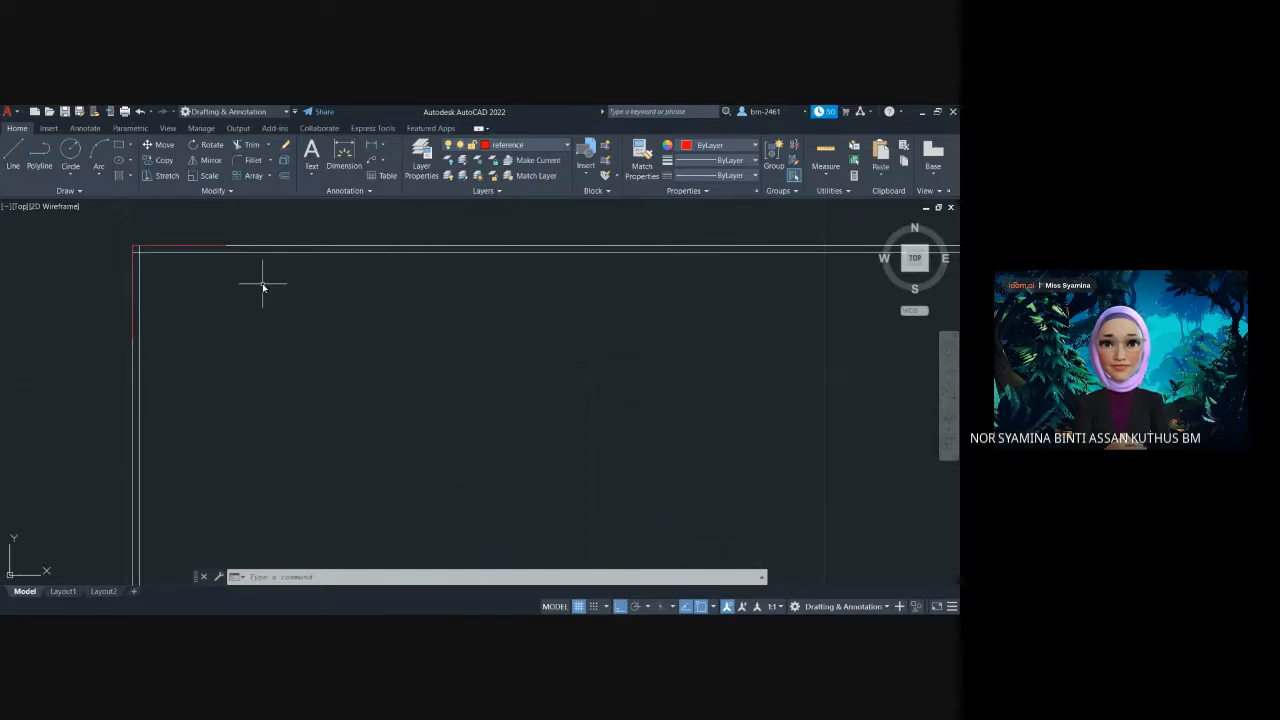
Review the two red reference lines at the upper-left wall corner against the whole floor plan outline
scroll(500, 315, down, 5)
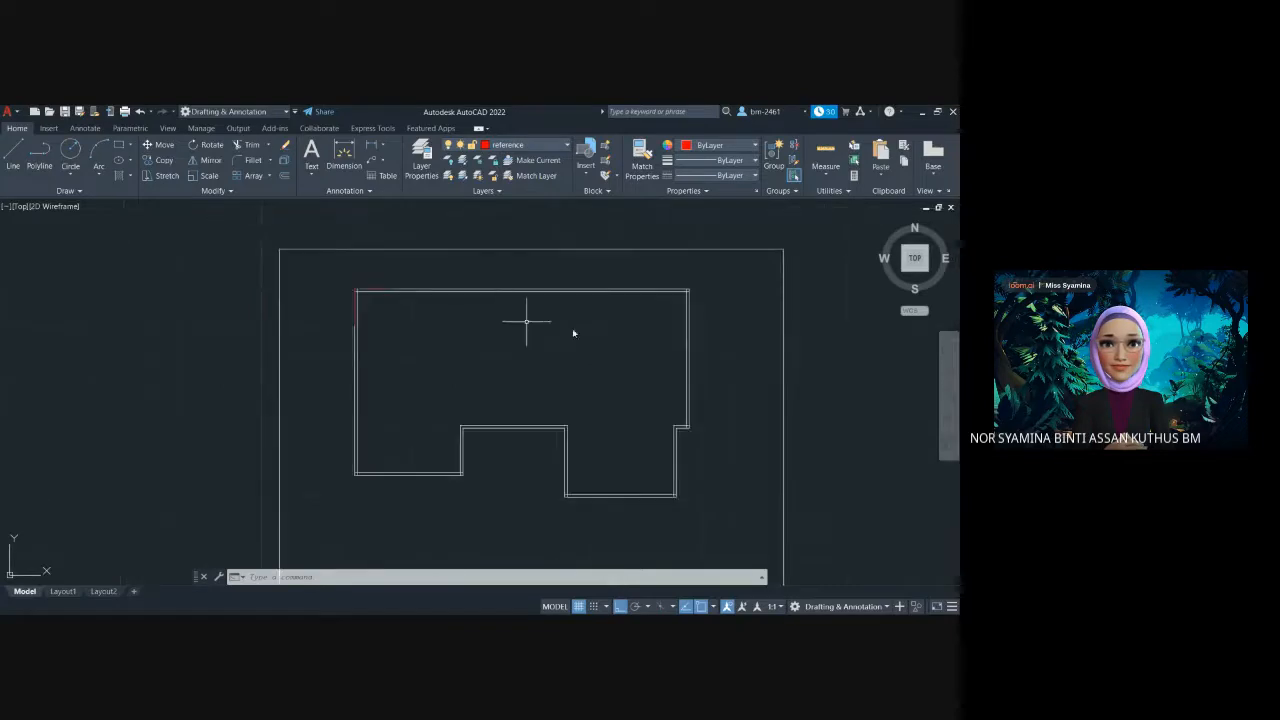
scroll(486, 329, up, 4)
scroll(325, 305, up, 2)
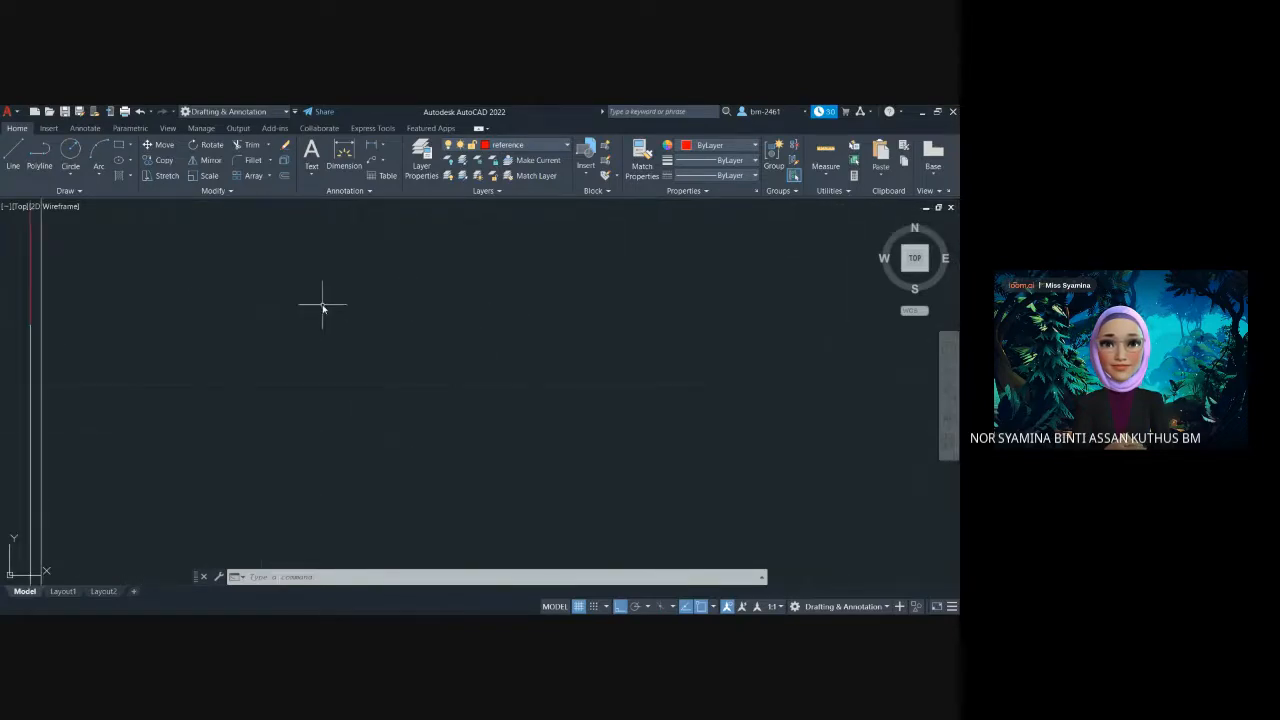
scroll(193, 296, down, 2)
scroll(309, 432, down, 1)
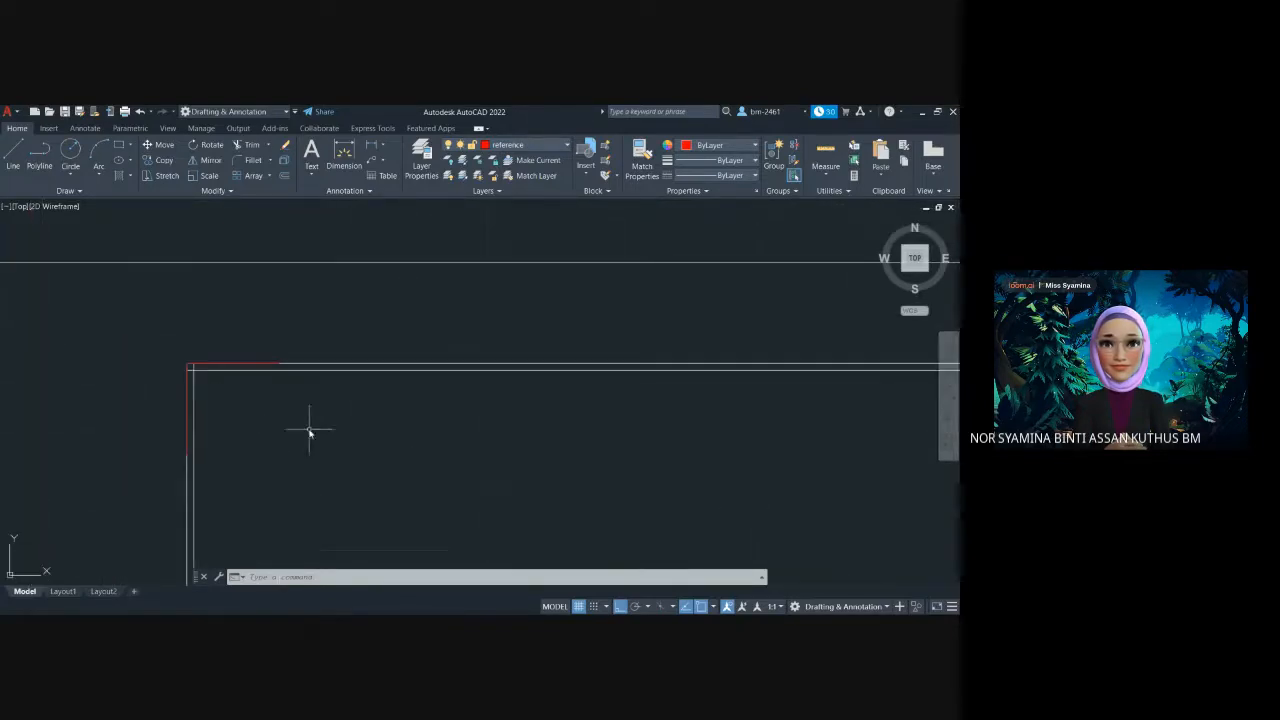
scroll(335, 422, down, 2)
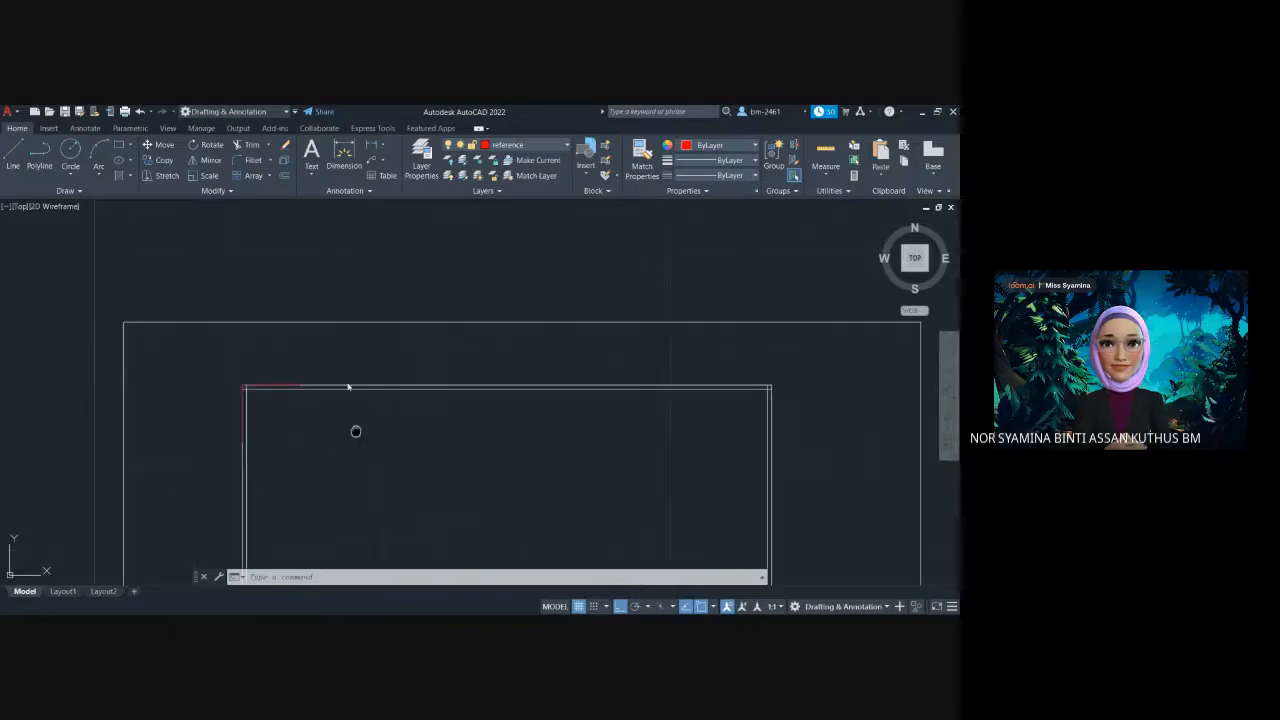
mouse_move(356, 431)
middle_down()
mouse_move(342, 372)
mouse_move(328, 366)
middle_up()
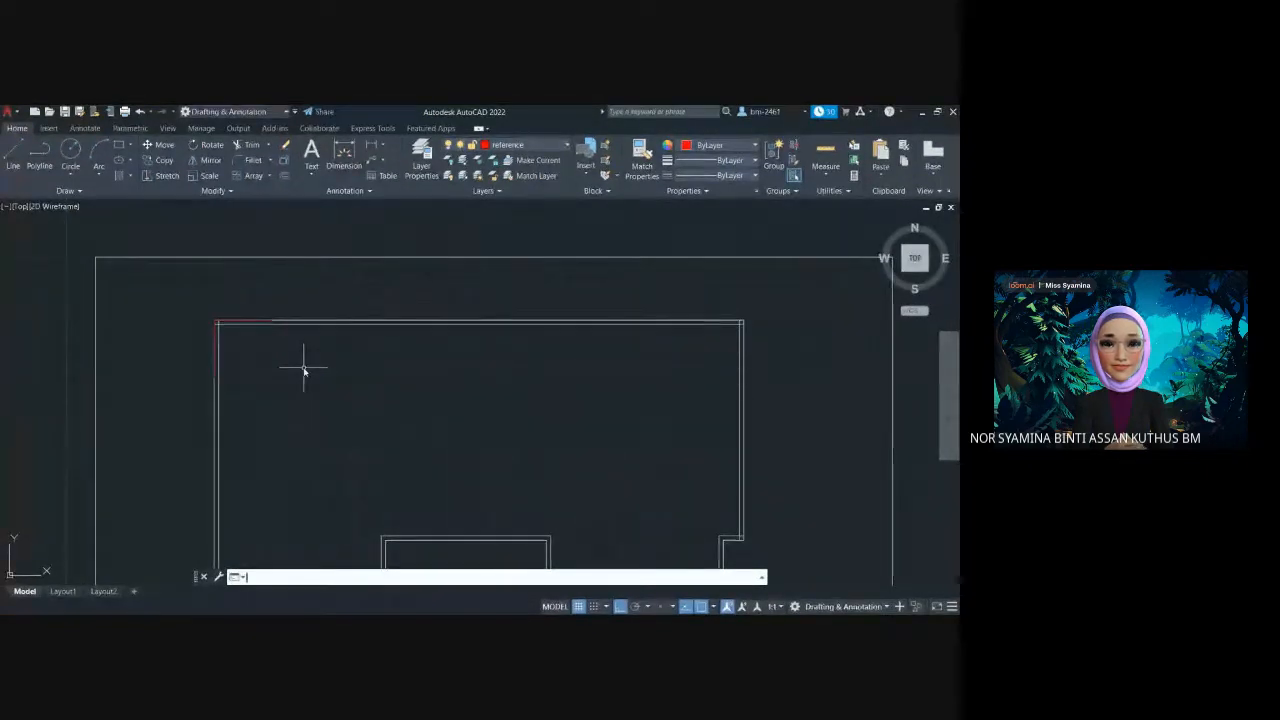
scroll(309, 345, up, 3)
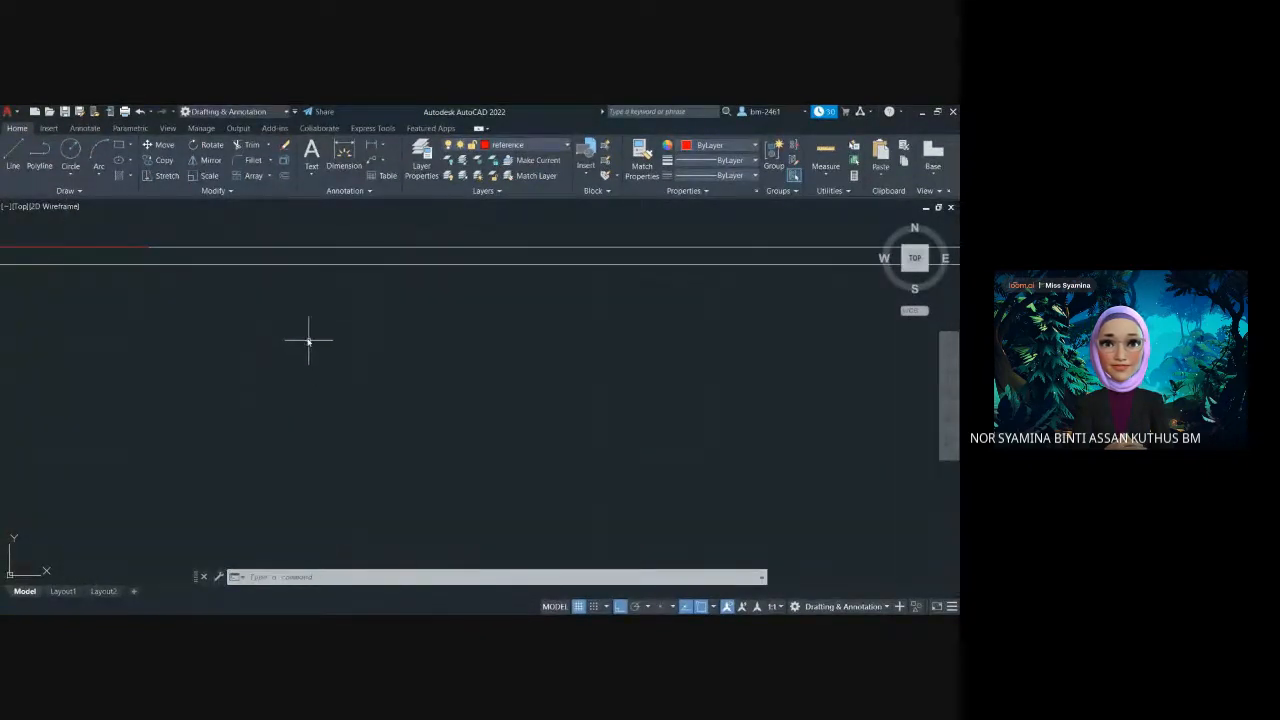
scroll(308, 342, down, 2)
middle_drag(277, 306, 249, 402)
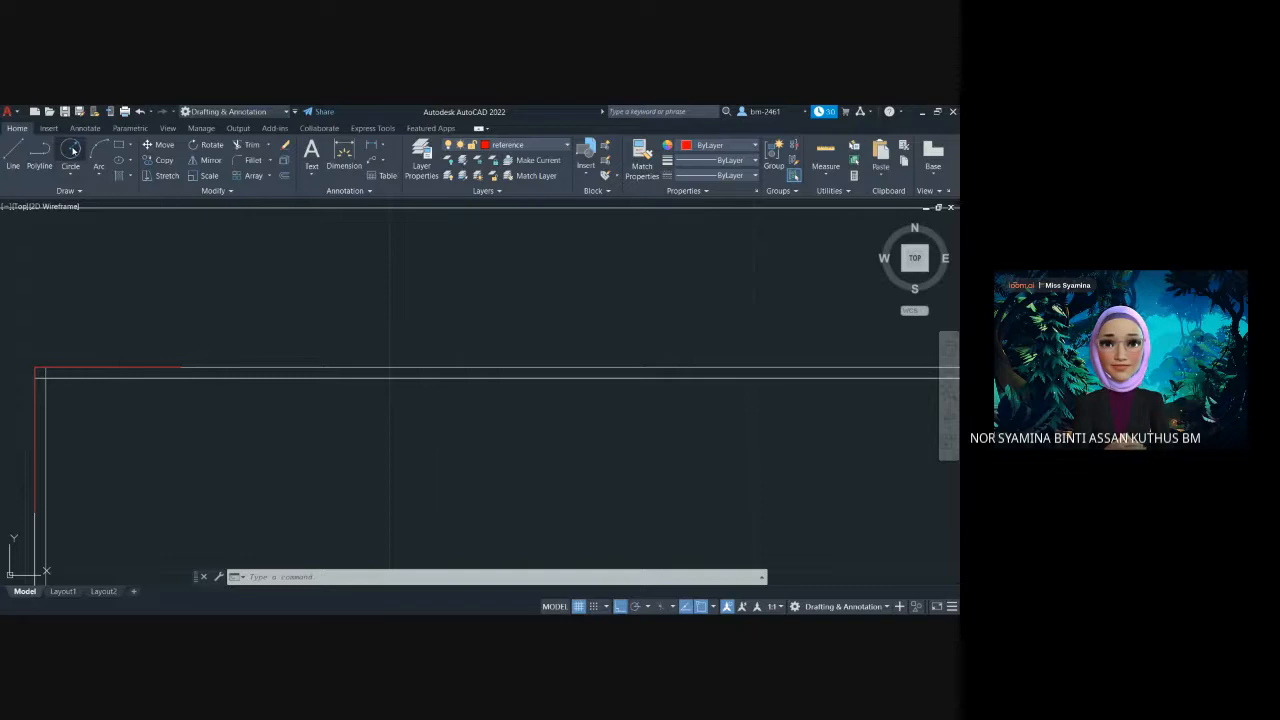
click(72, 149)
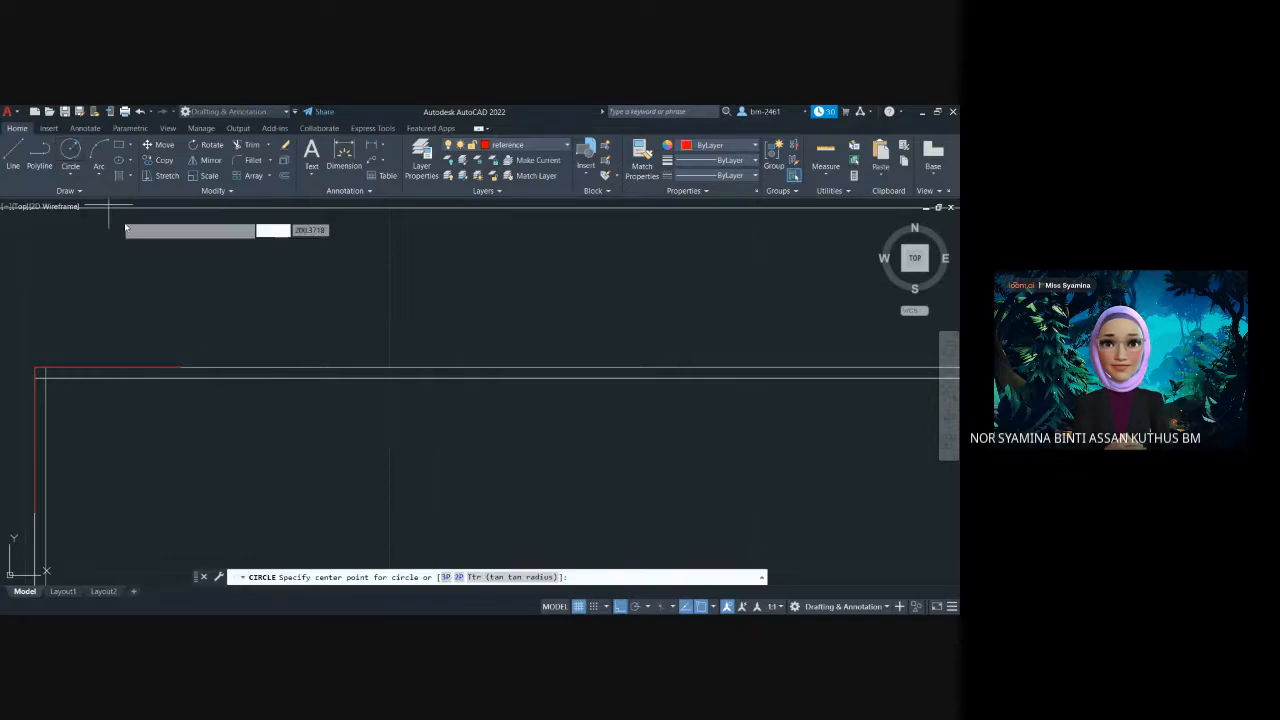
click(180, 377)
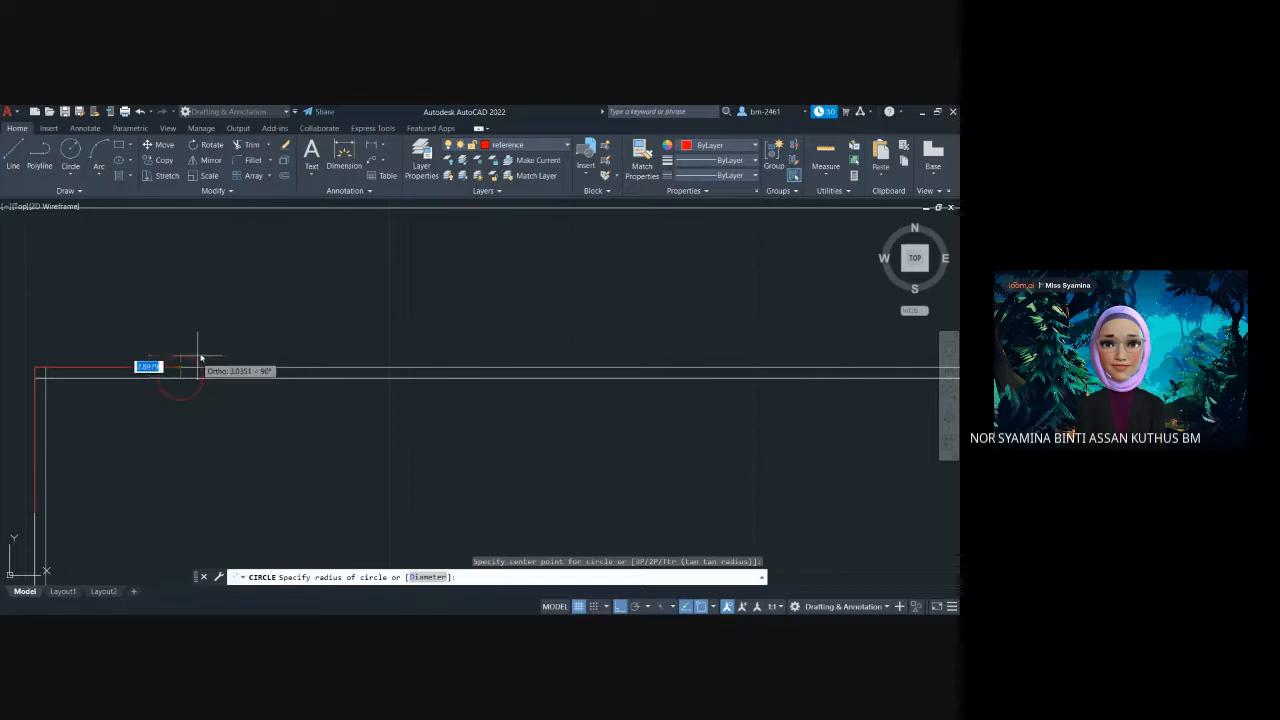
key(Escape)
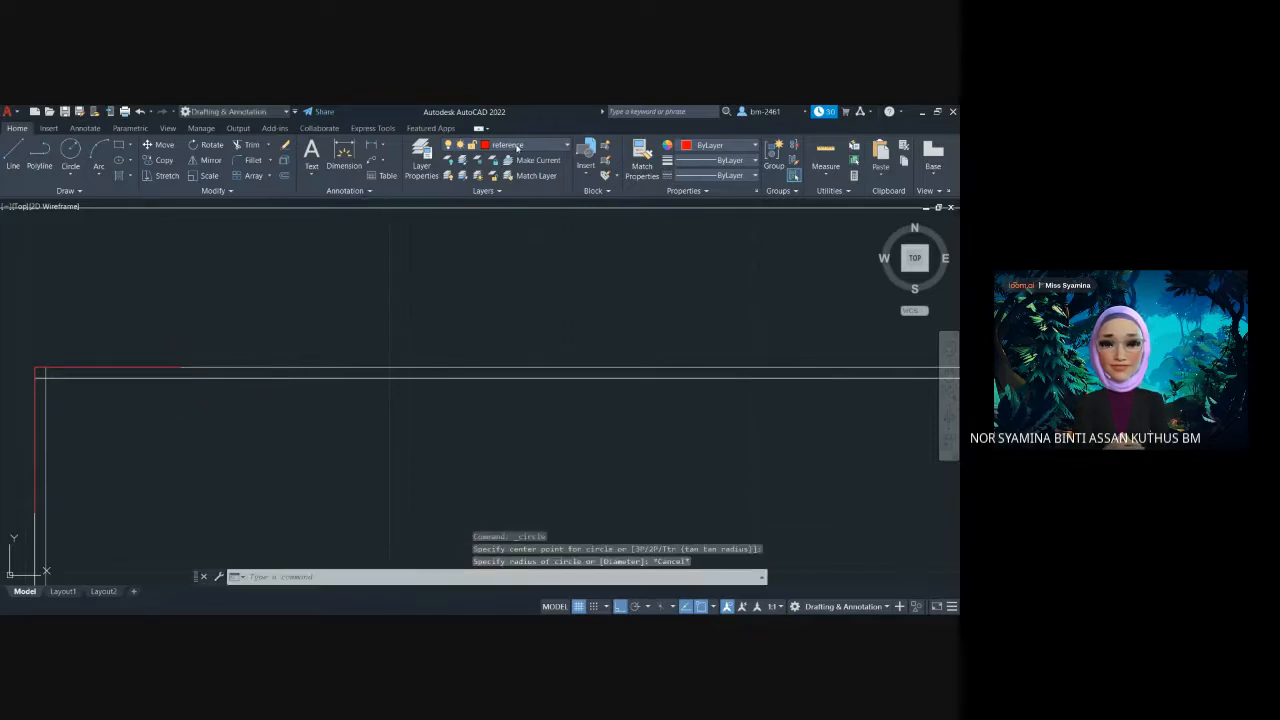
Make layer 0 the current layer
click(517, 147)
click(500, 160)
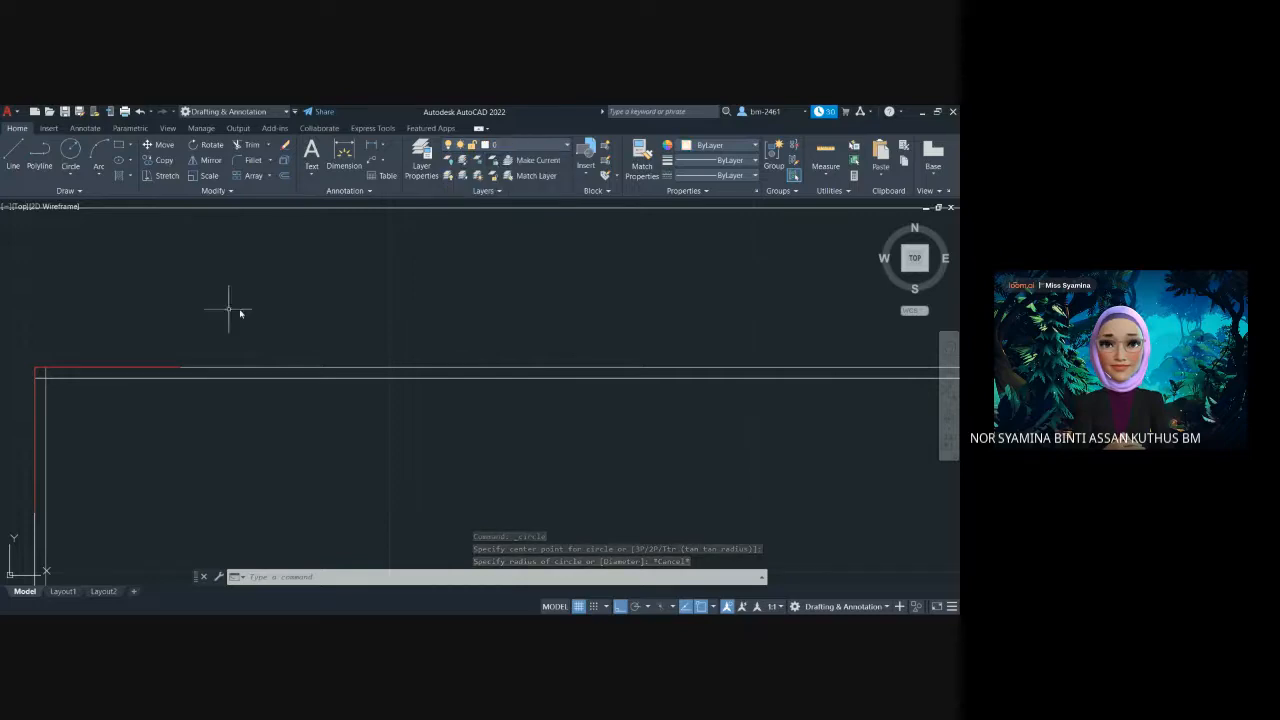
click(70, 150)
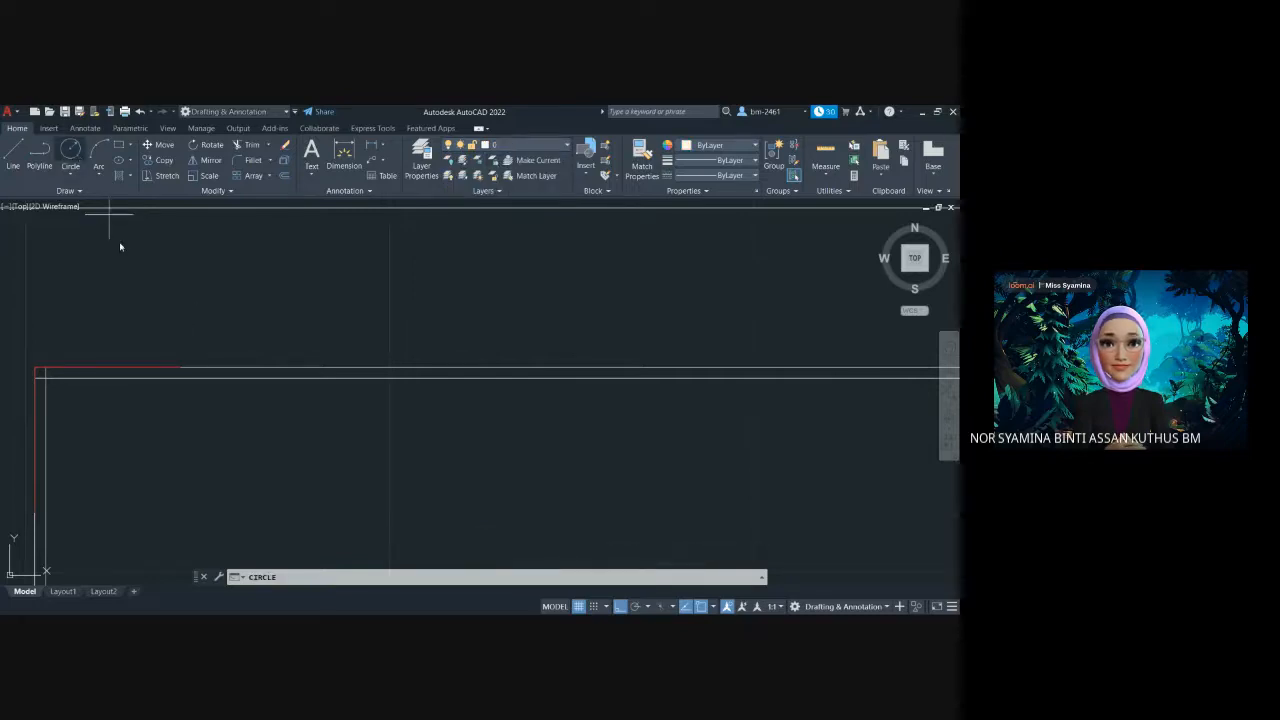
click(182, 370)
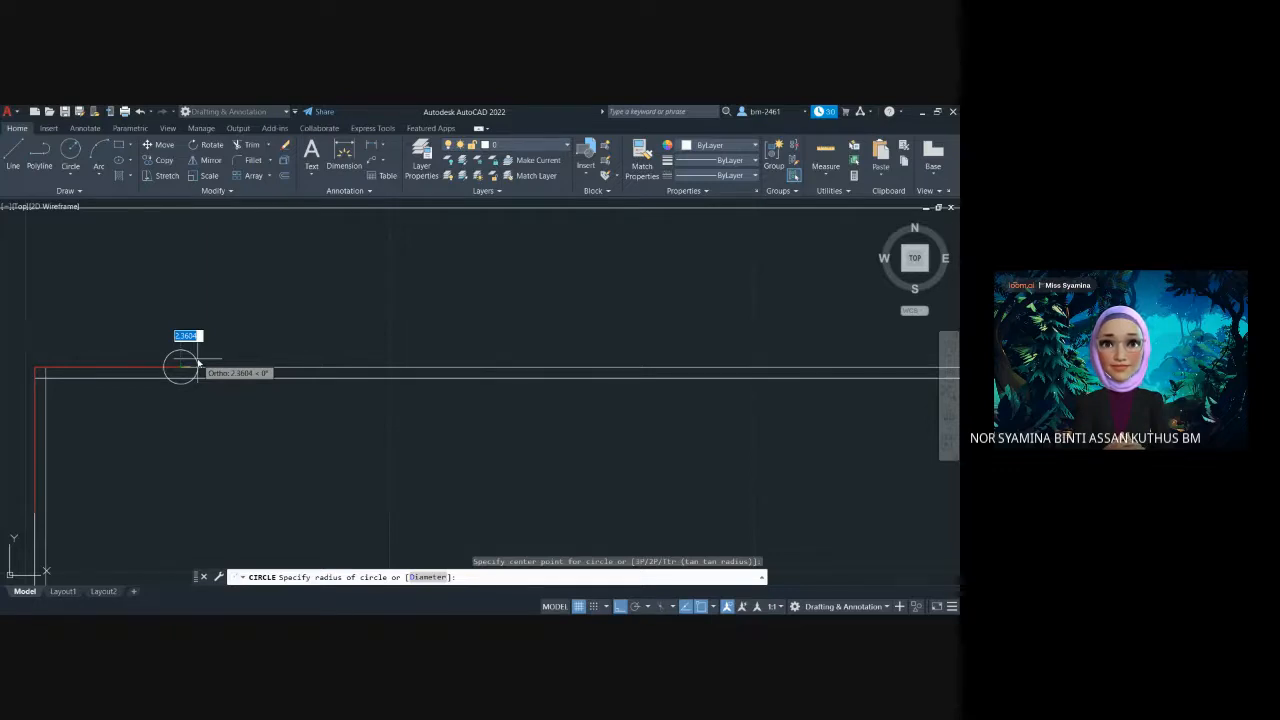
key(Escape)
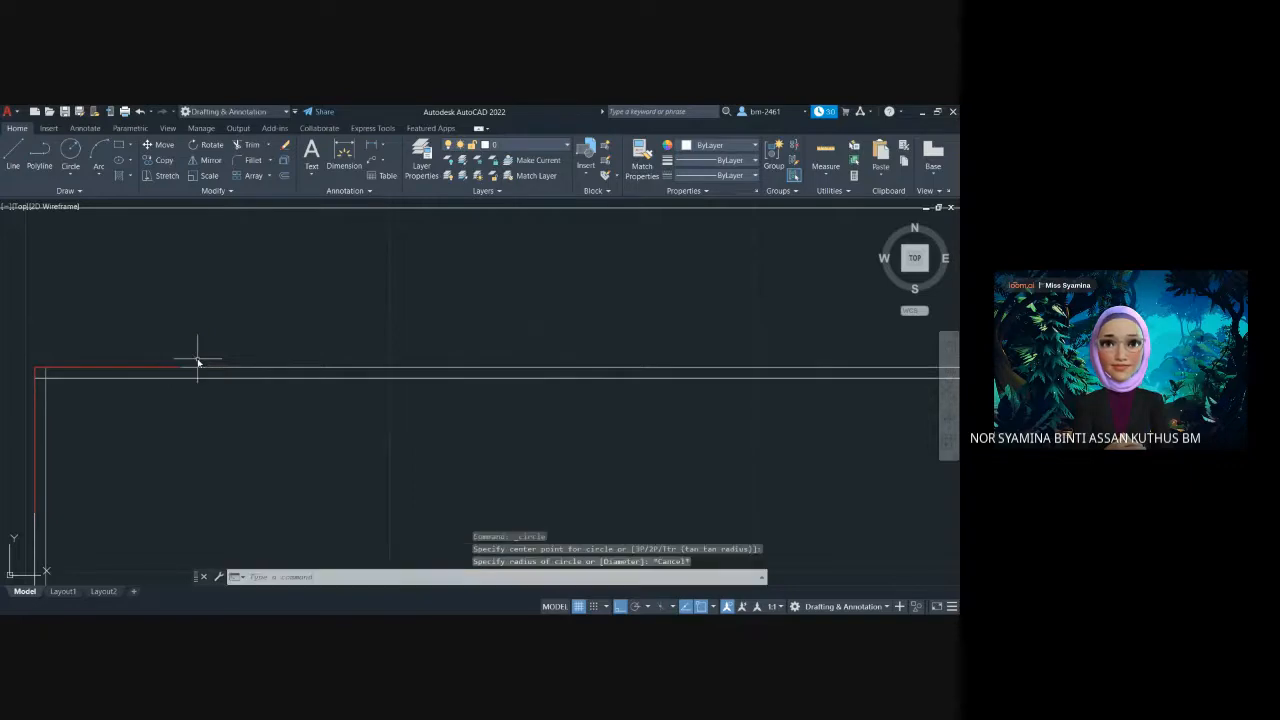
Draw a circle of radius 6 centred on the inner top wall line, directly below the end of the red horizontal reference line
click(70, 150)
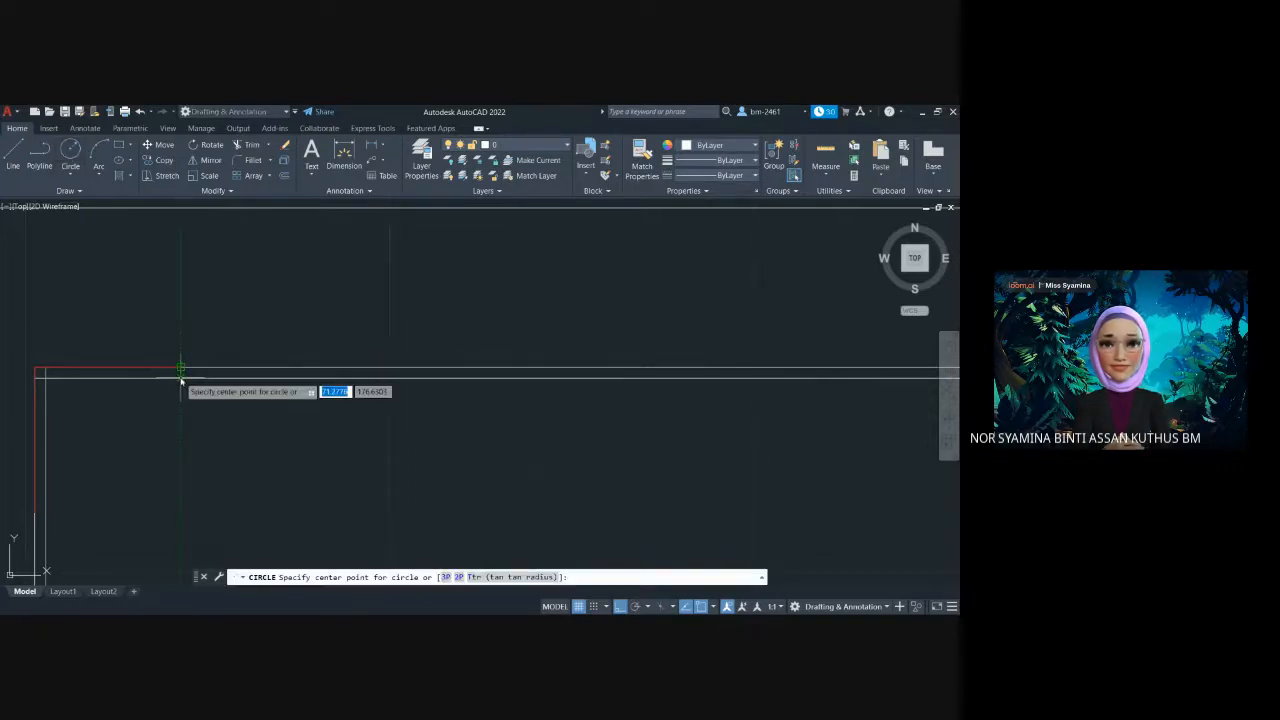
click(181, 377)
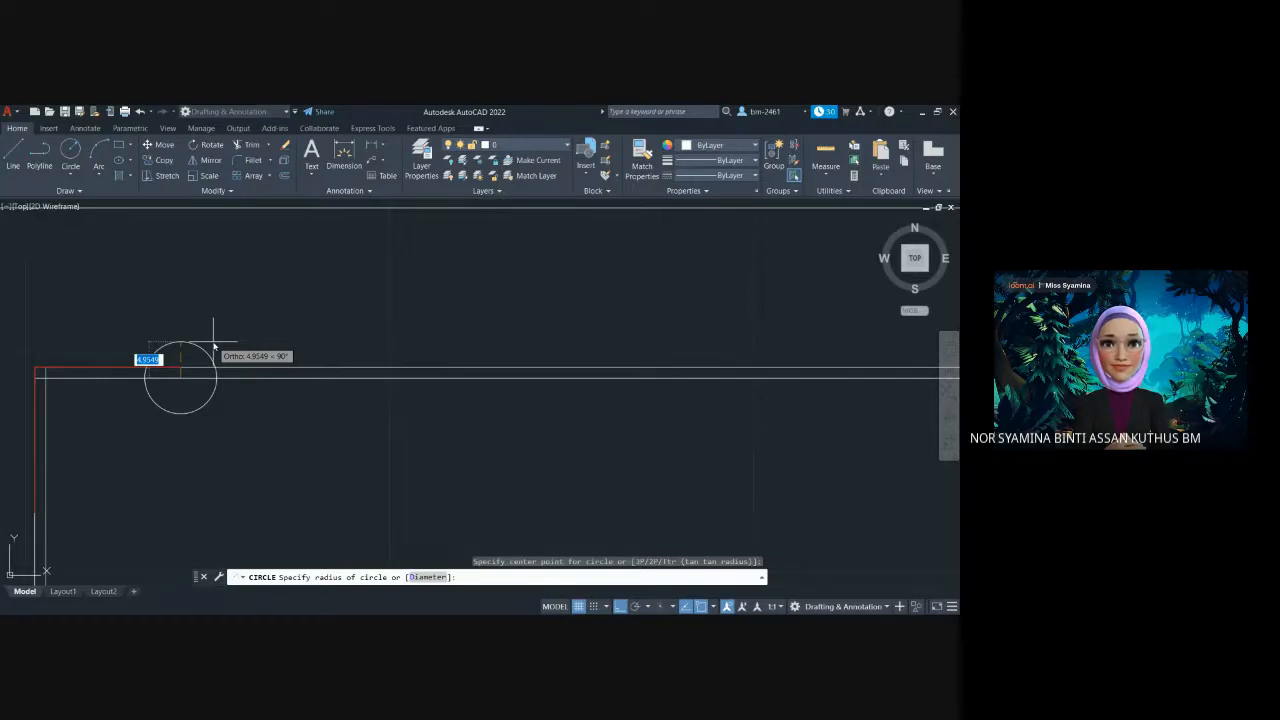
text(6)
key(Return)
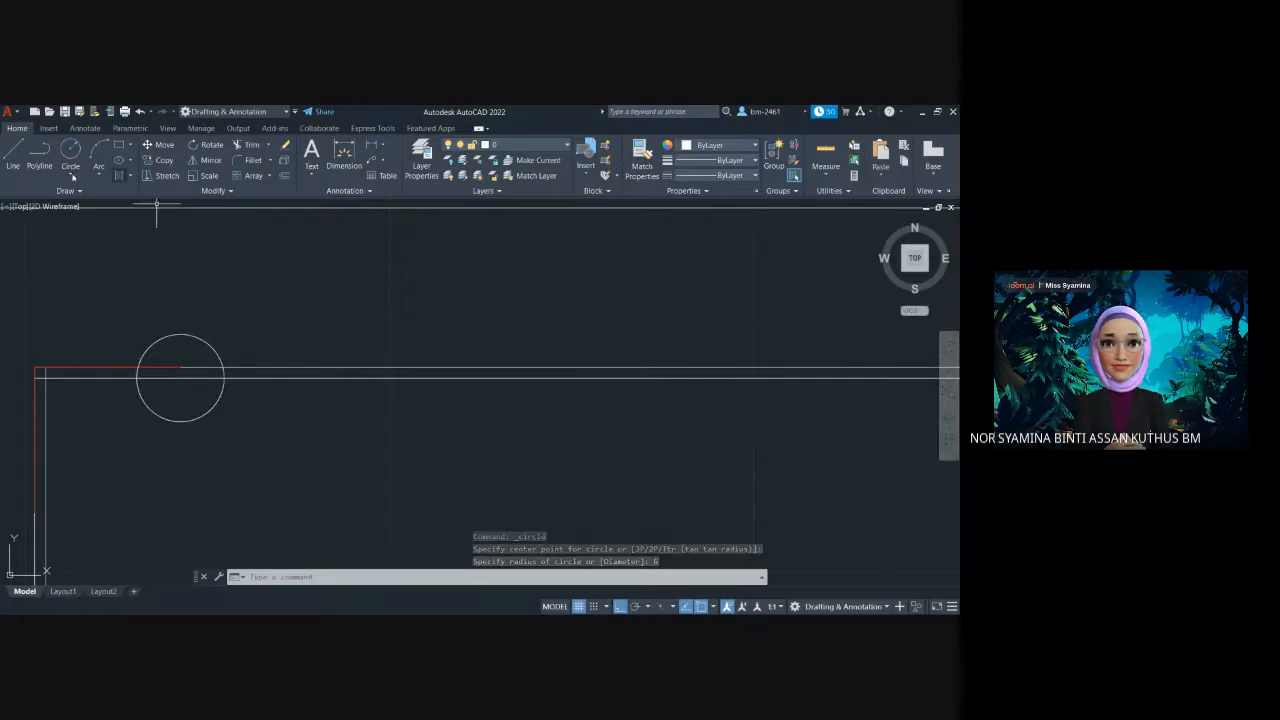
Draw a vertical line from the circle's centre up to the outer top wall line
click(13, 155)
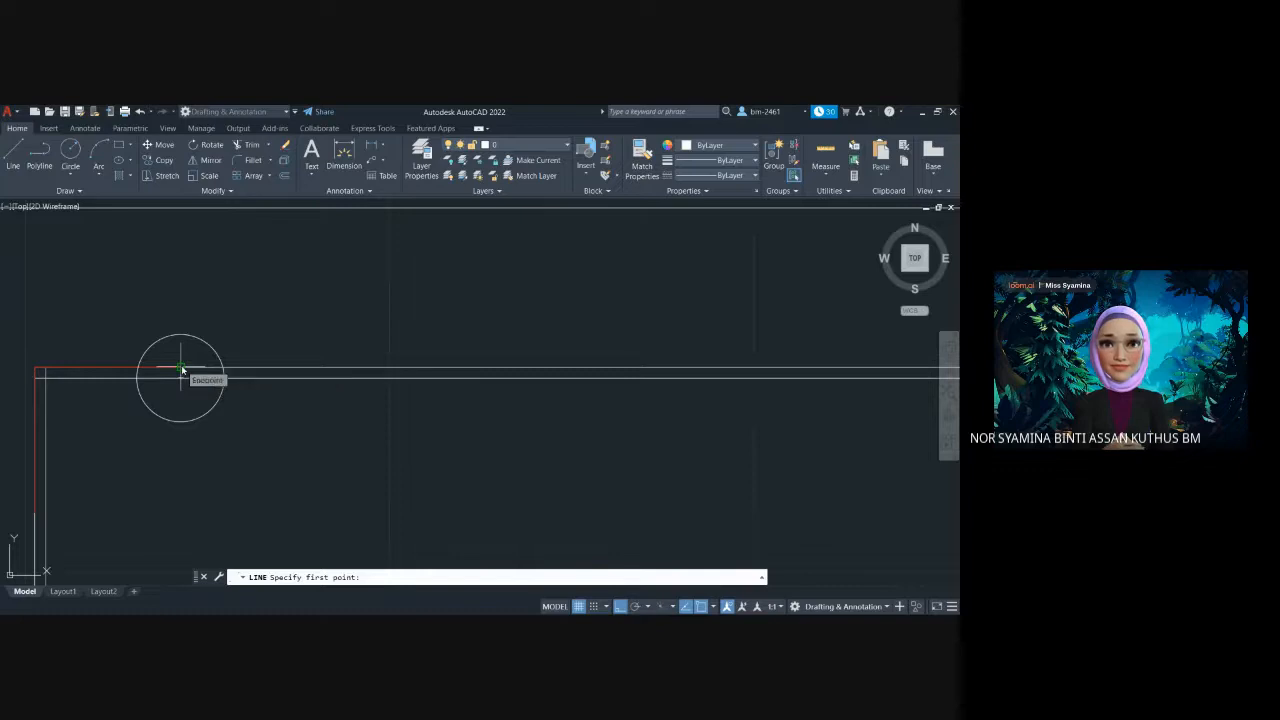
click(181, 369)
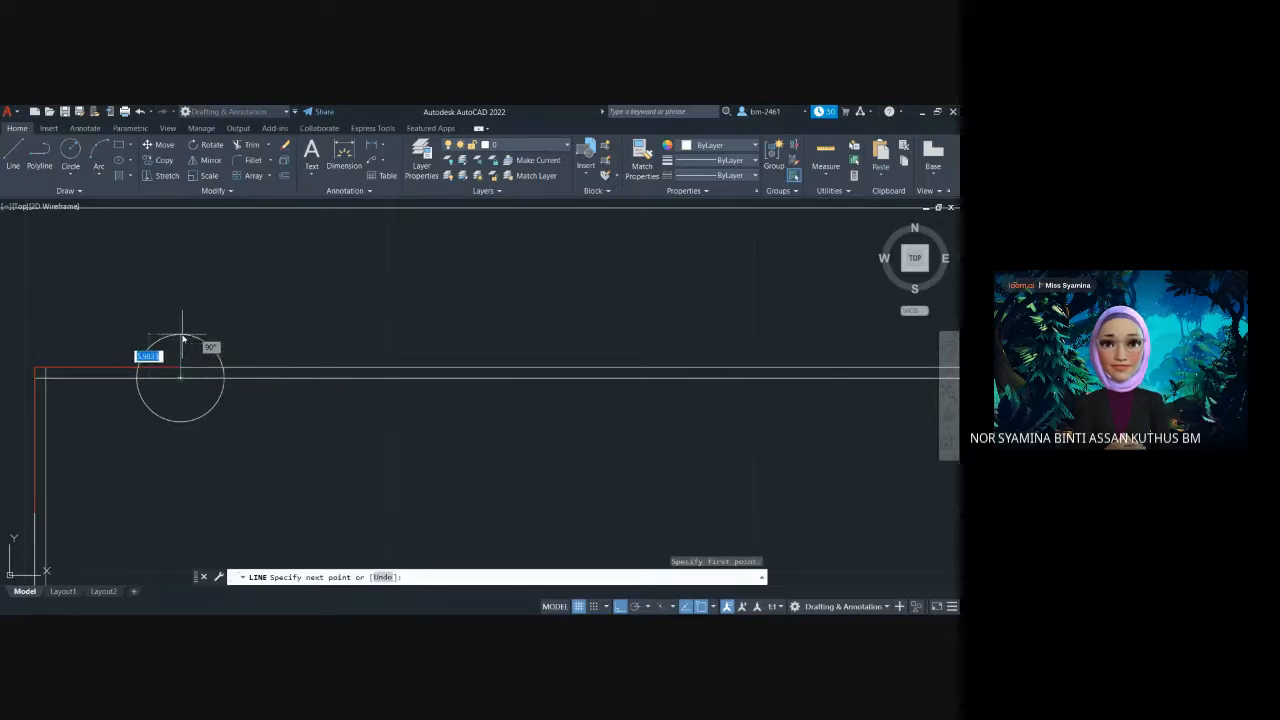
scroll(178, 338, up, 5)
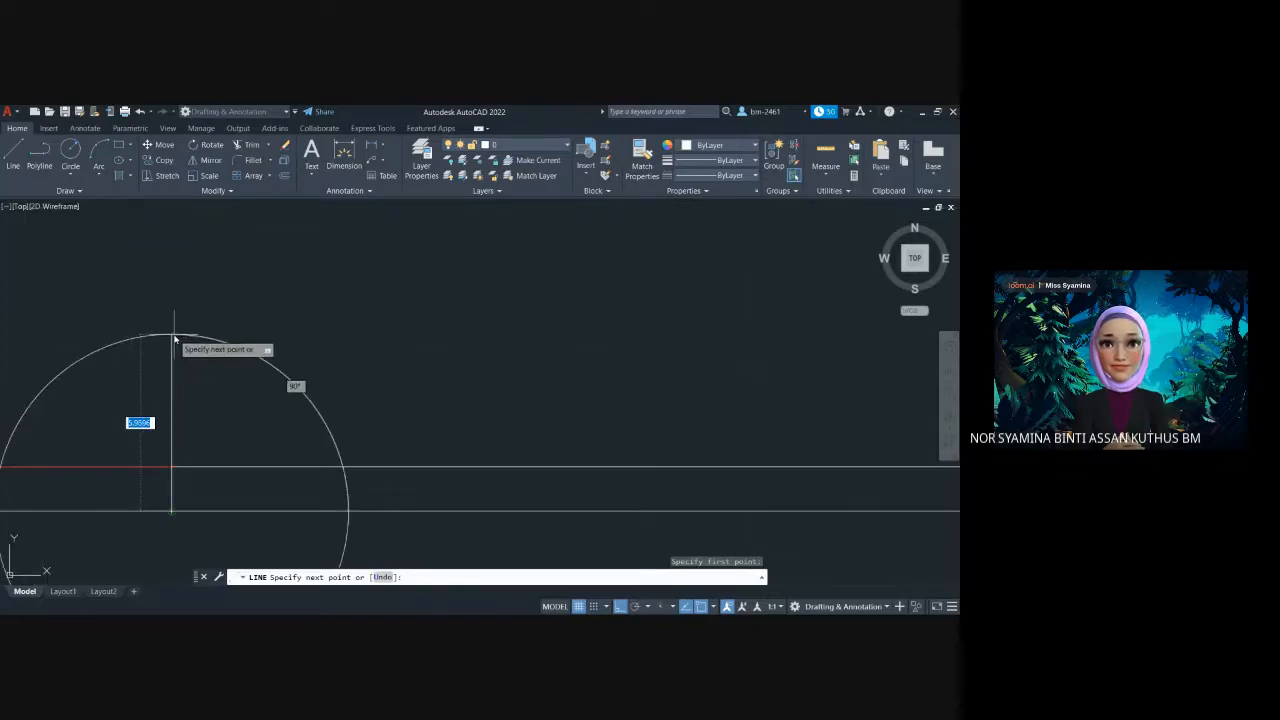
click(172, 340)
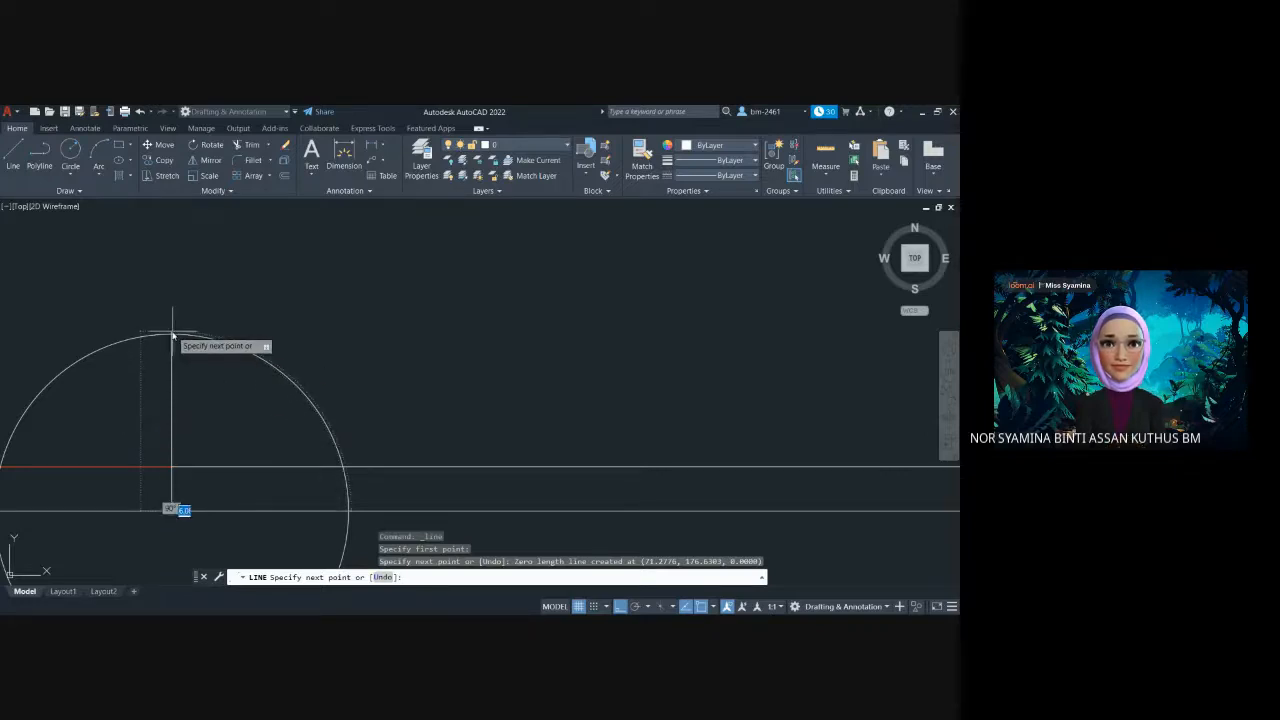
click(172, 340)
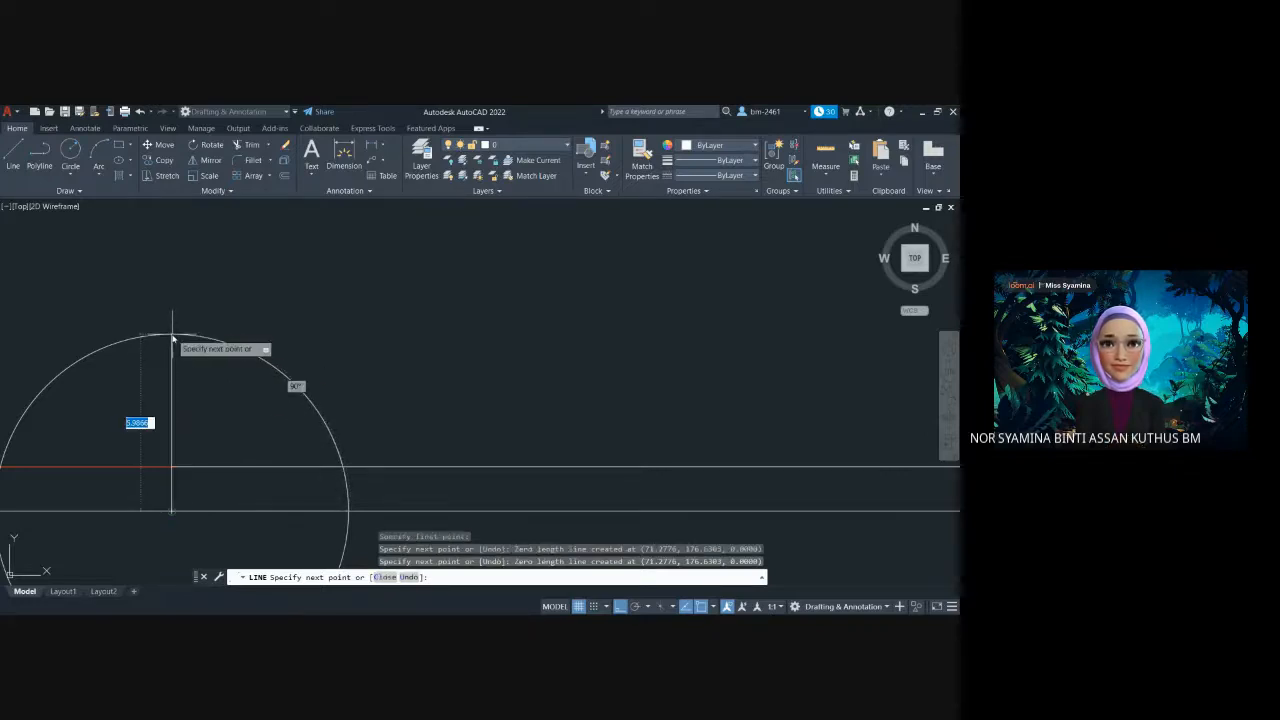
click(171, 467)
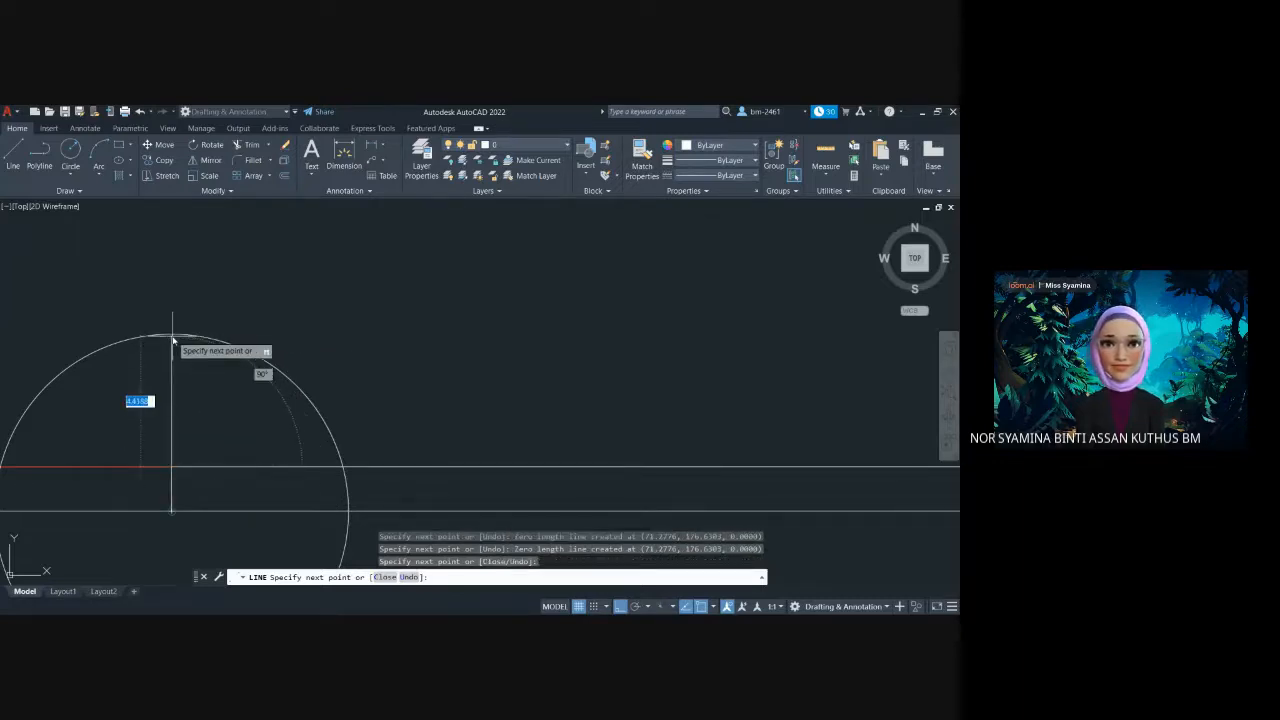
Enable the Quadrant object snap and continue the vertical line up to the circle's top quadrant
click(713, 607)
click(714, 608)
click(713, 607)
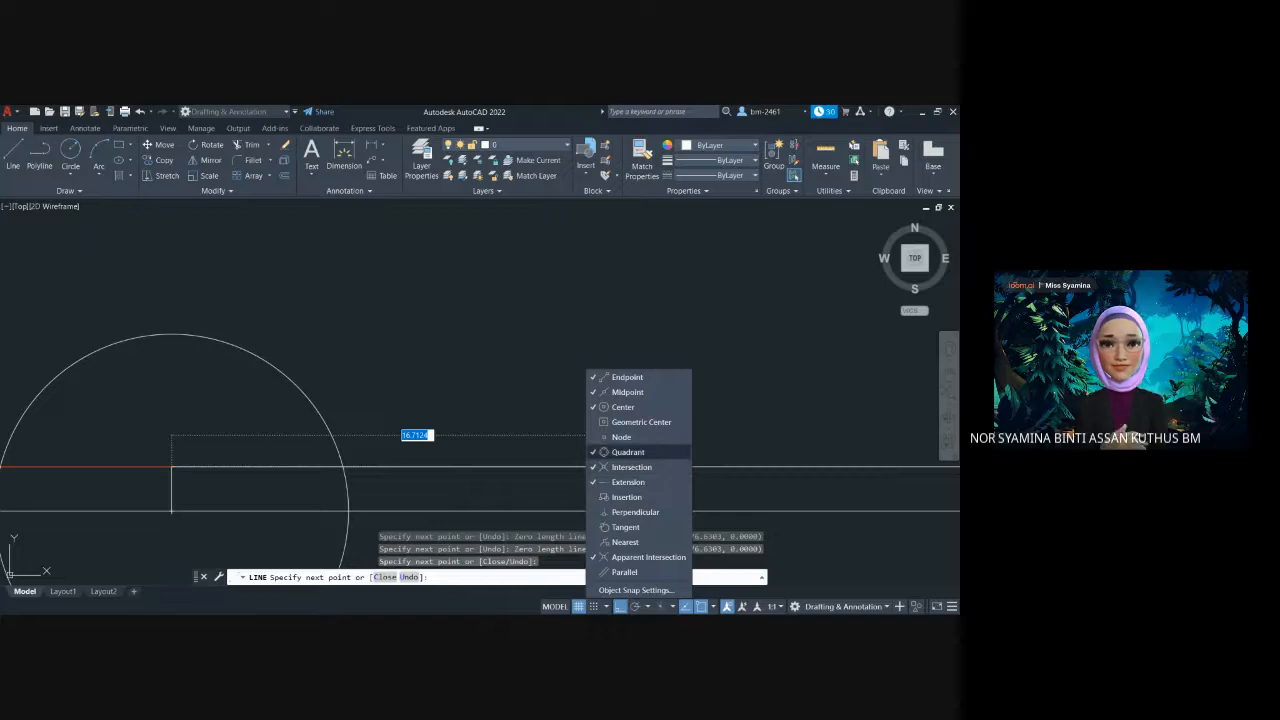
click(176, 411)
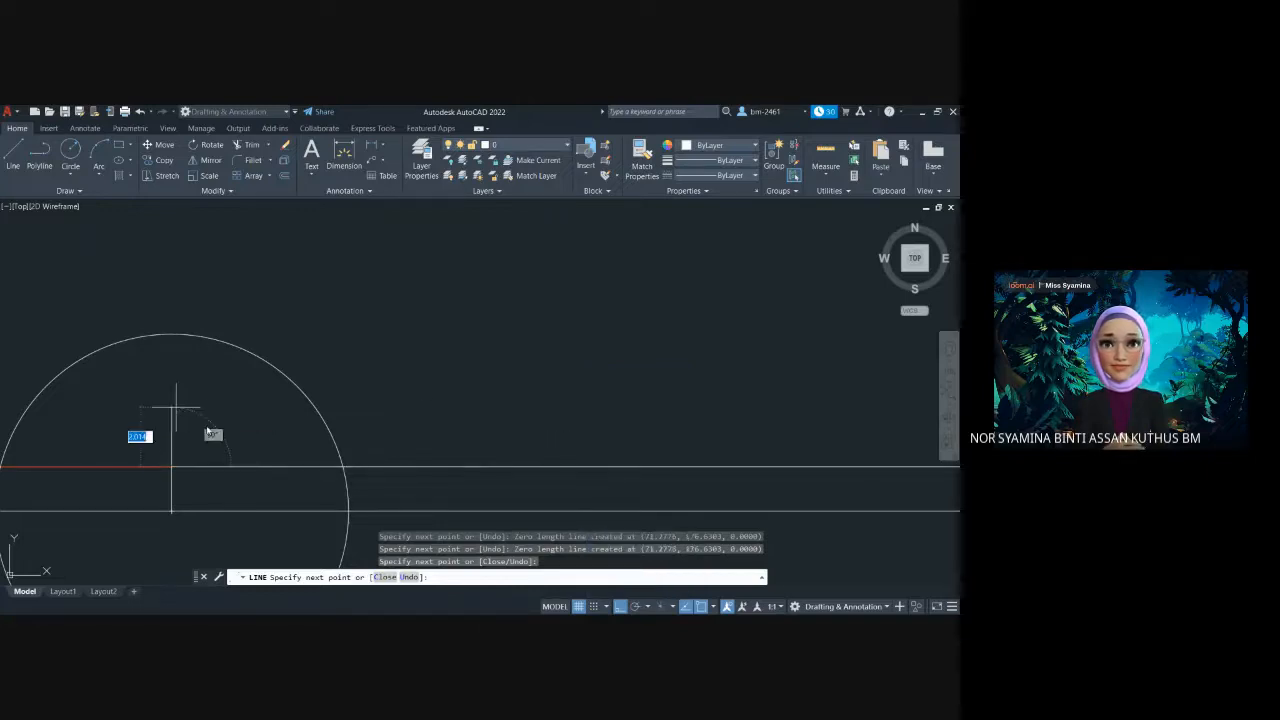
click(171, 334)
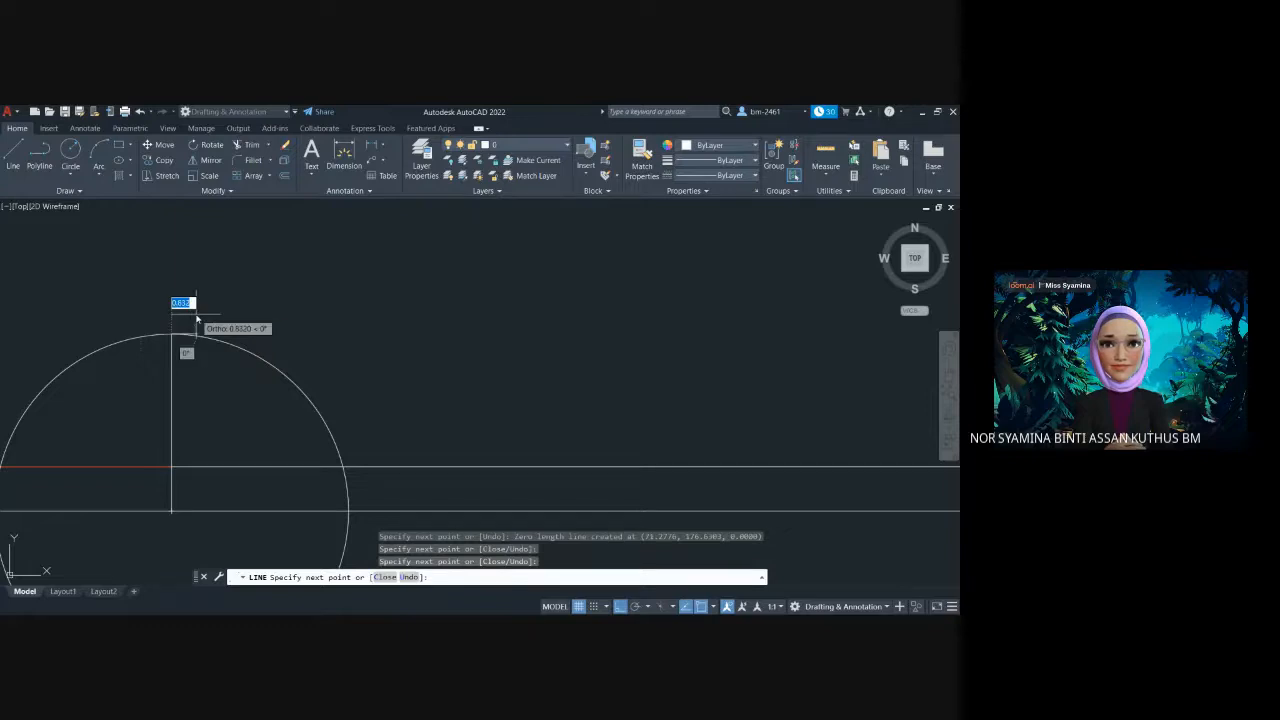
key(Escape)
Trim the circle to its upper-right quarter arc, leaving one window leaf symbol on the top wall
scroll(196, 318, down, 2)
scroll(196, 318, down, 2)
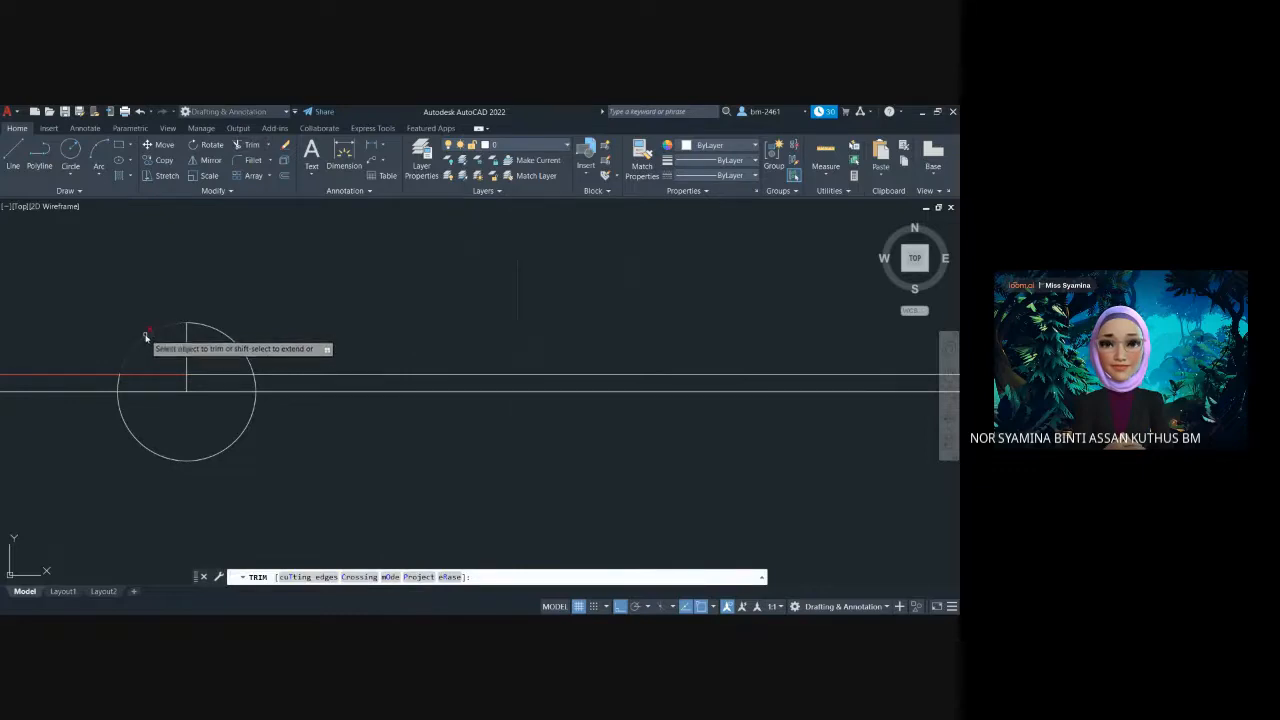
click(118, 390)
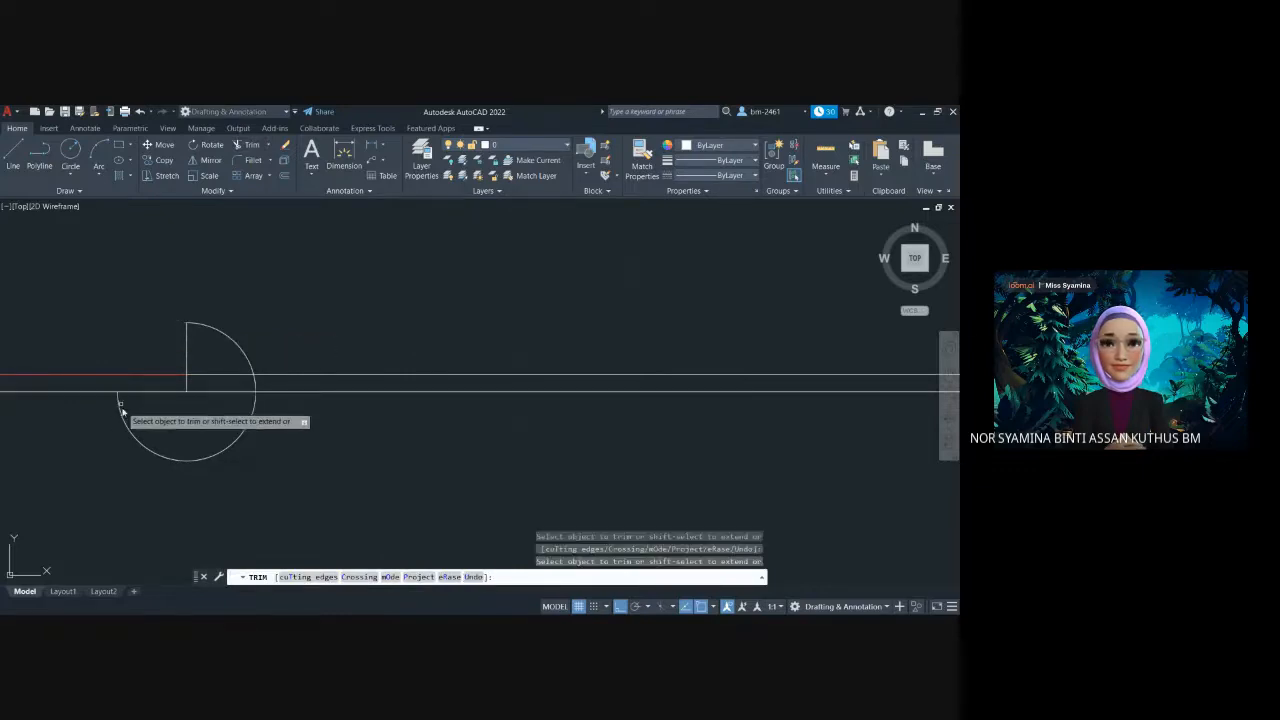
click(121, 408)
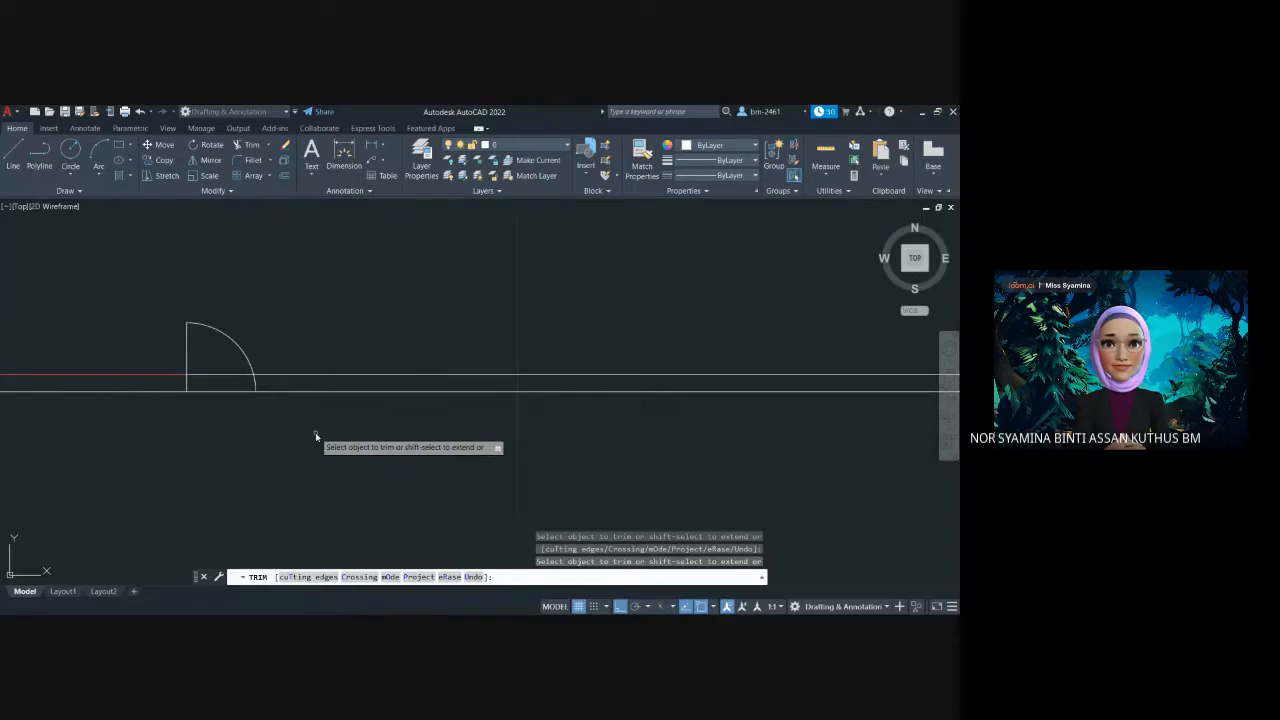
scroll(315, 432, down, 4)
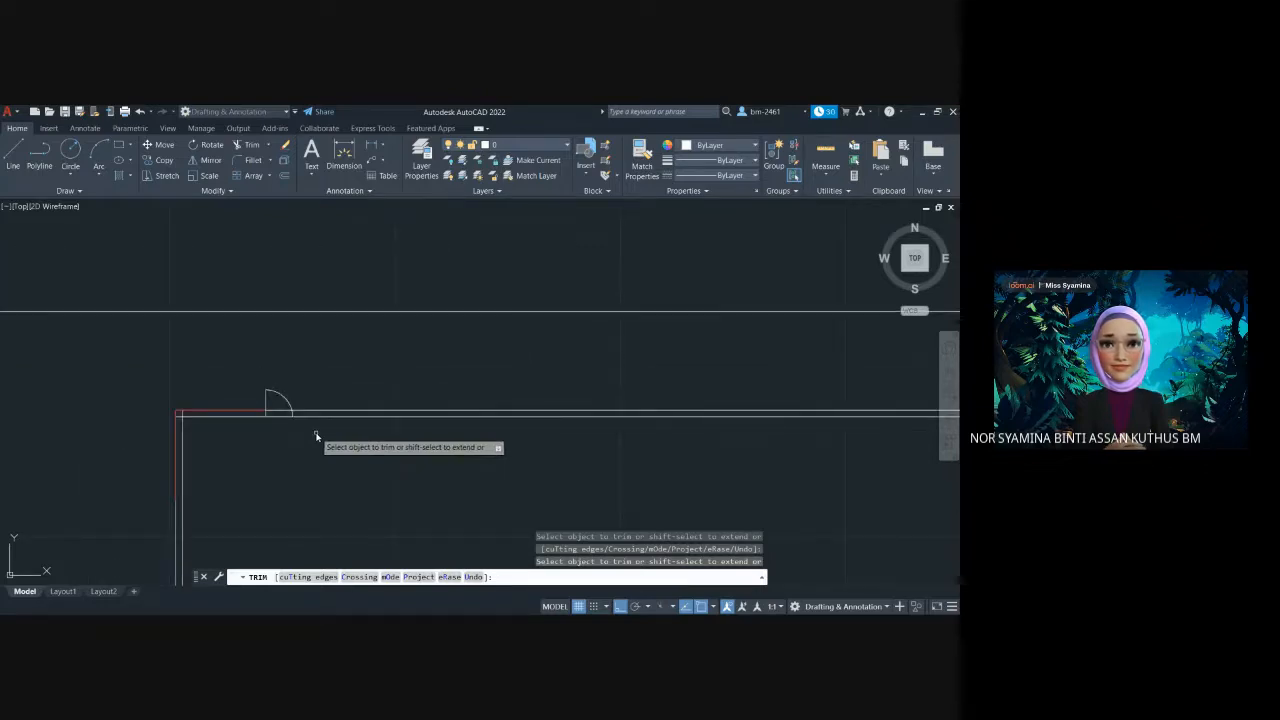
key(Escape)
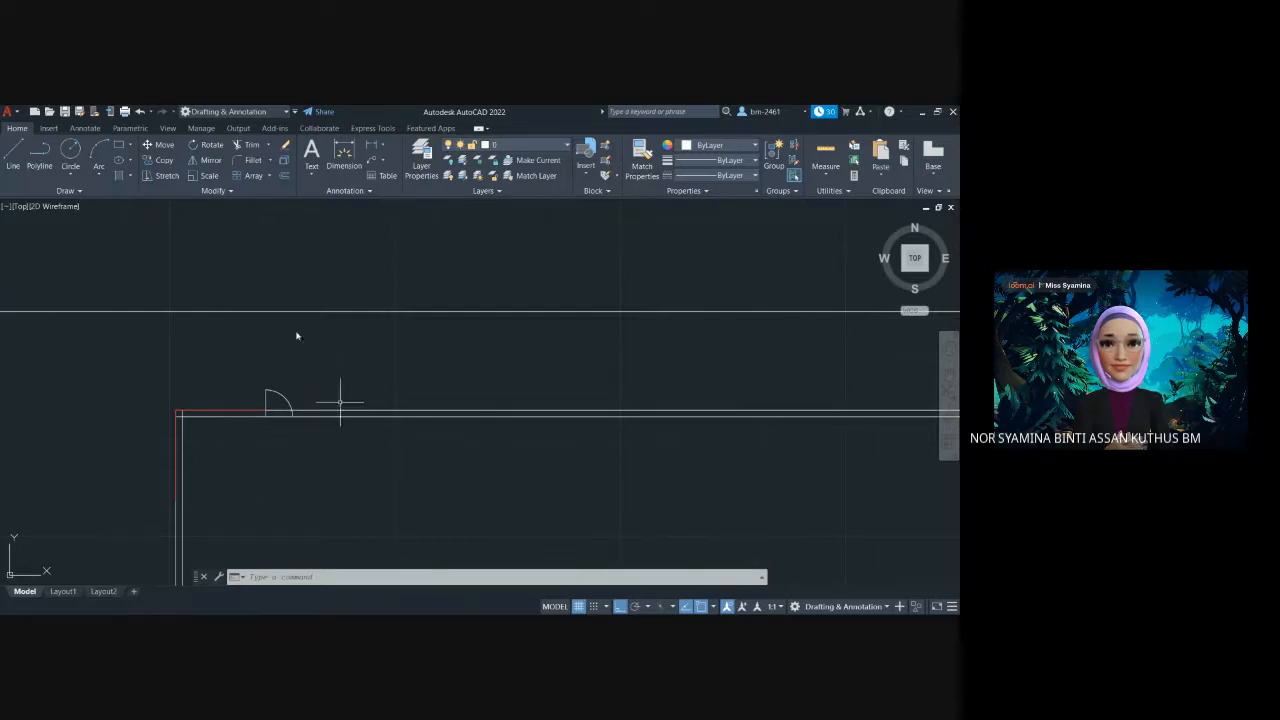
Copy the window leaf's arc and vertical lines from its hinge point to the arc's end on the inner wall line
click(162, 162)
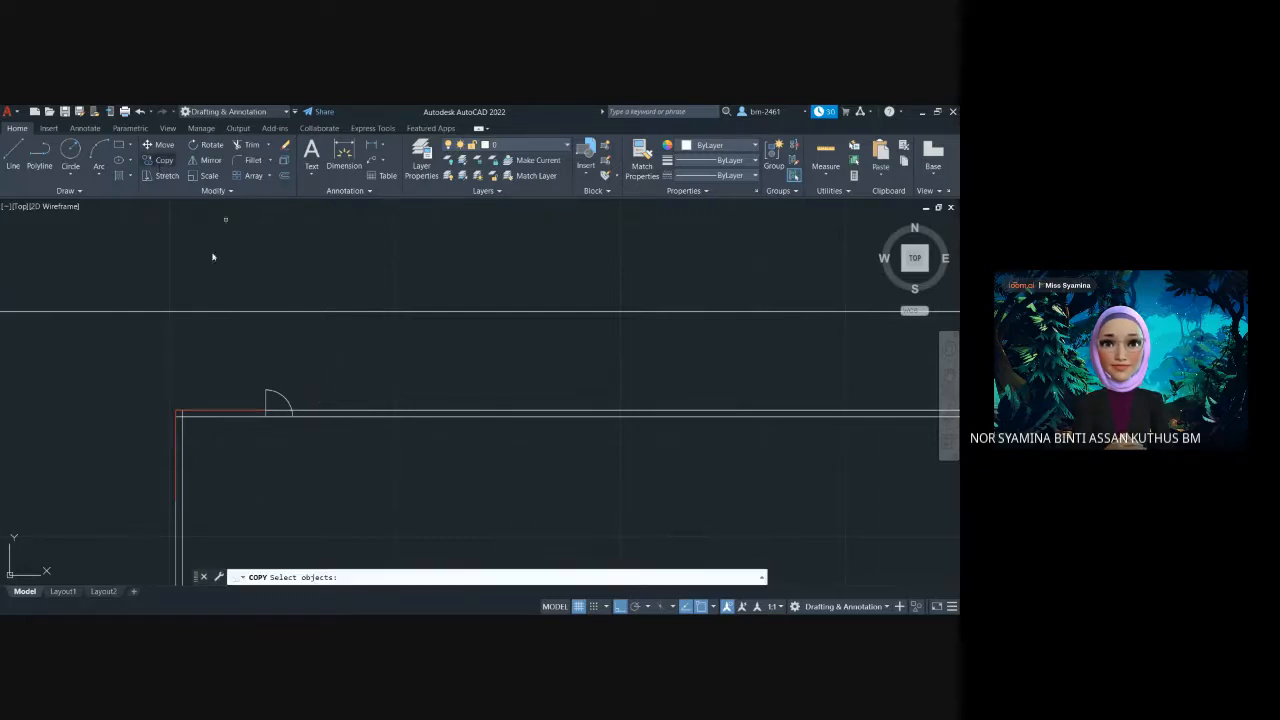
click(275, 396)
click(266, 408)
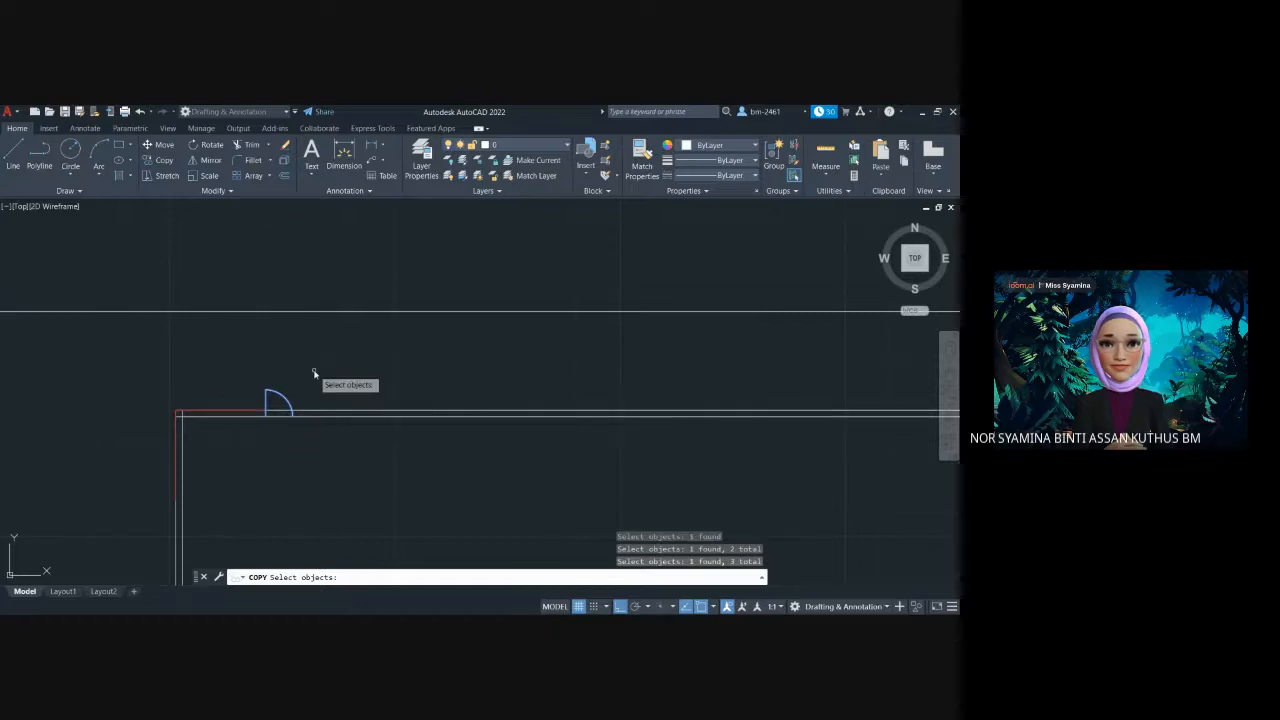
key(Return)
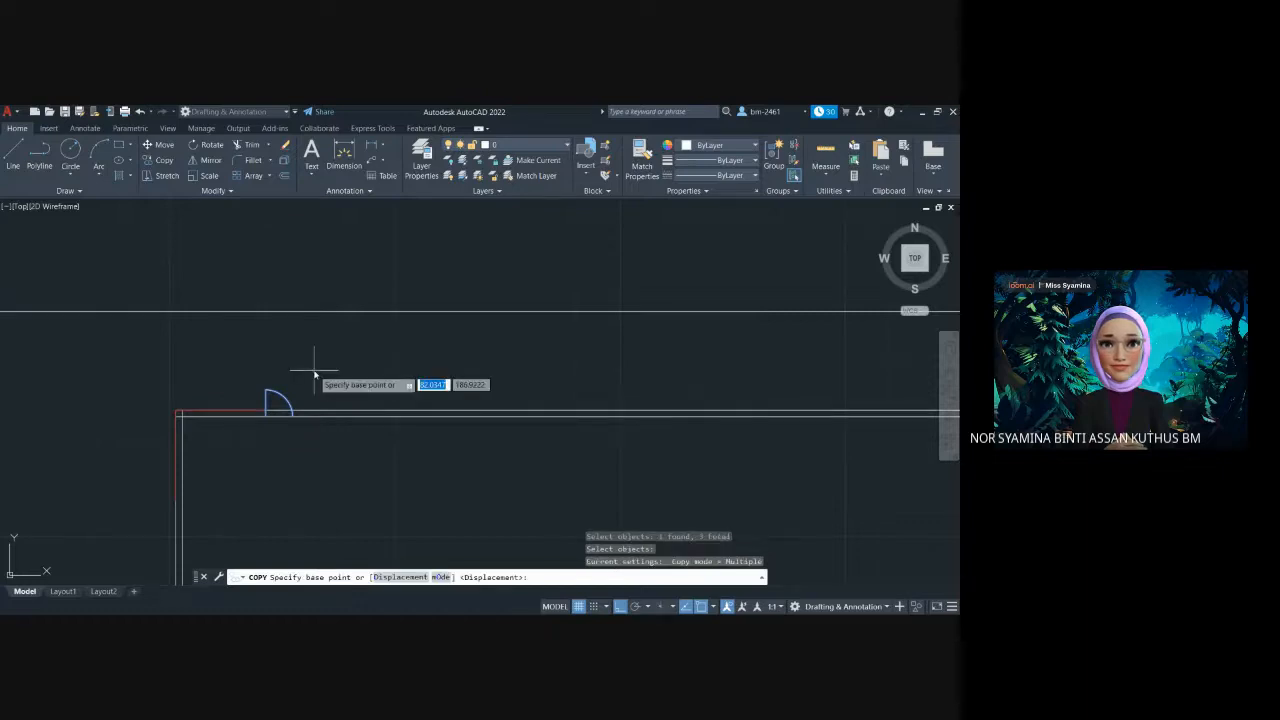
click(267, 416)
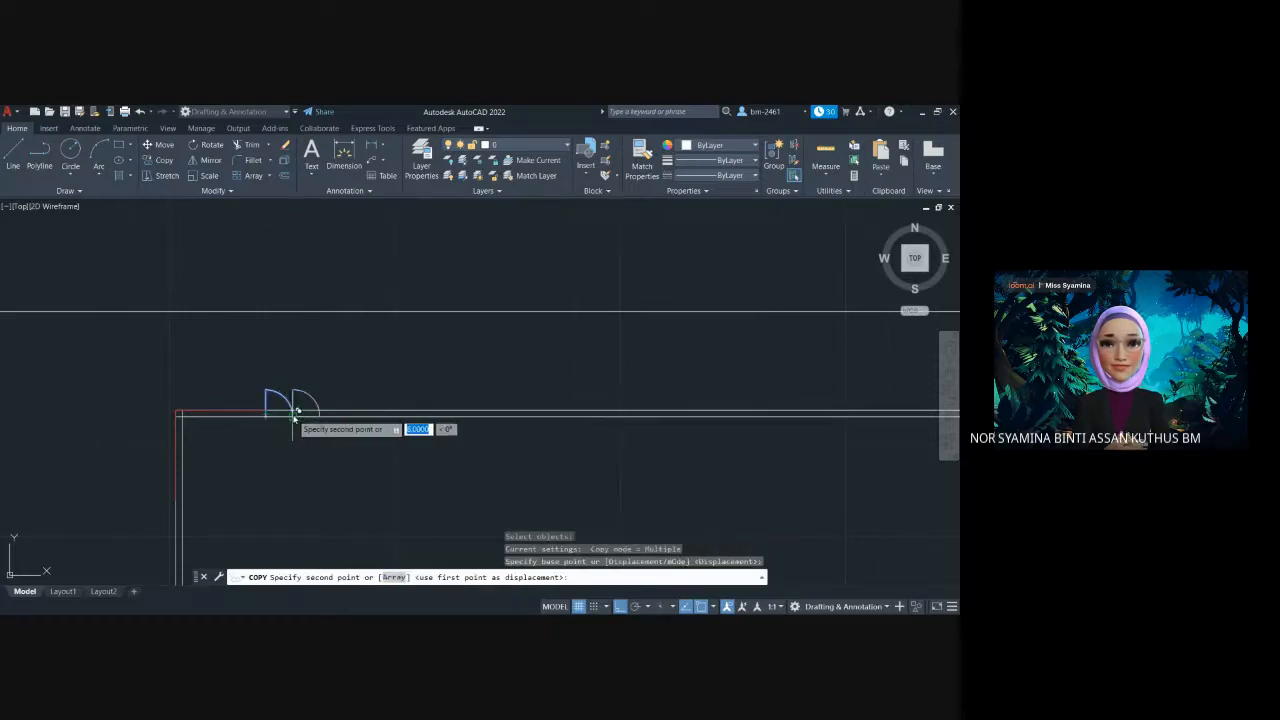
click(292, 414)
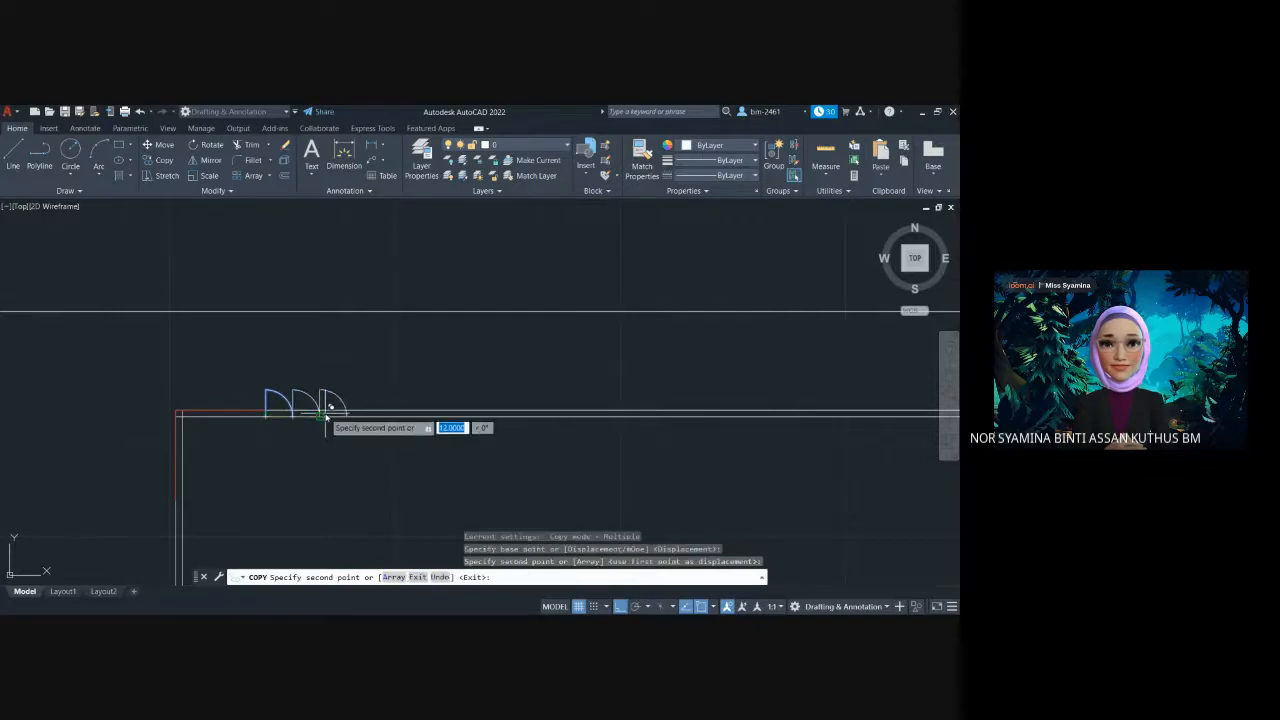
Place another copy of the quarter-circle swing symbol directly beside the second one on the upper wall and finish copying
click(322, 413)
key(Escape)
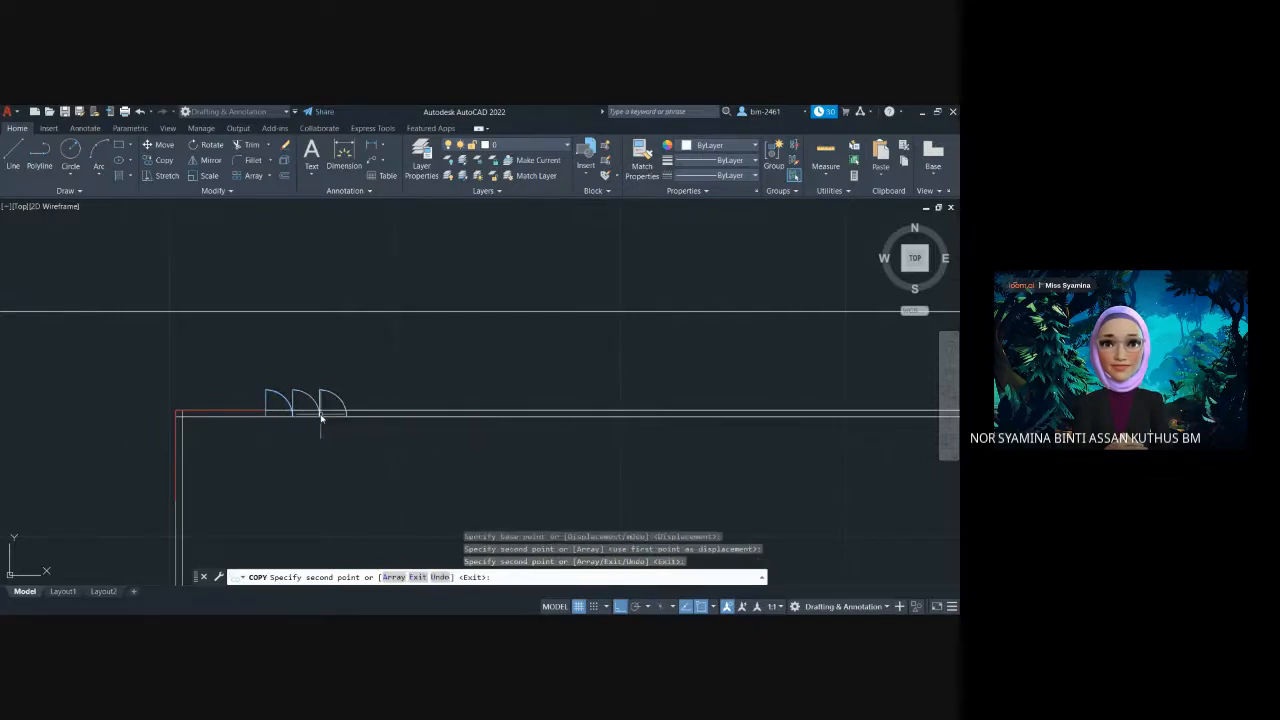
On the reference layer, draw a 12-unit line down the left wall's outer edge from the end of the existing red line
scroll(403, 457, down, 3)
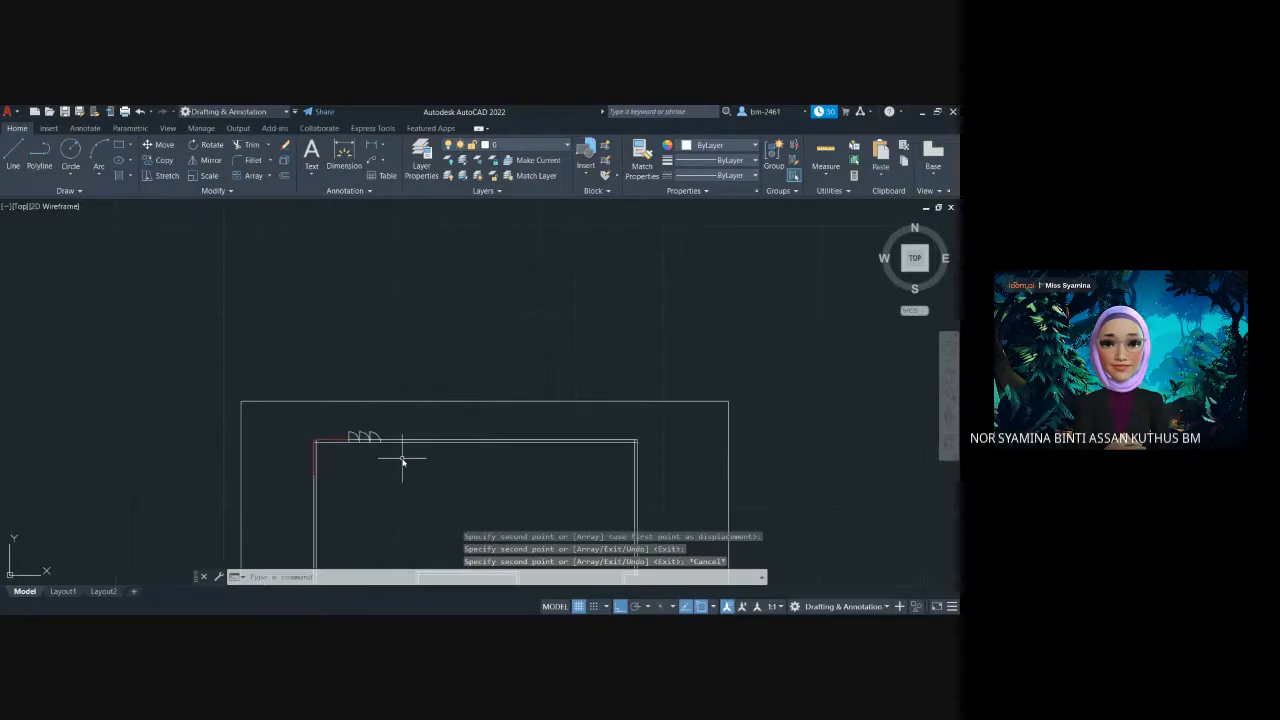
middle_drag(424, 487, 369, 362)
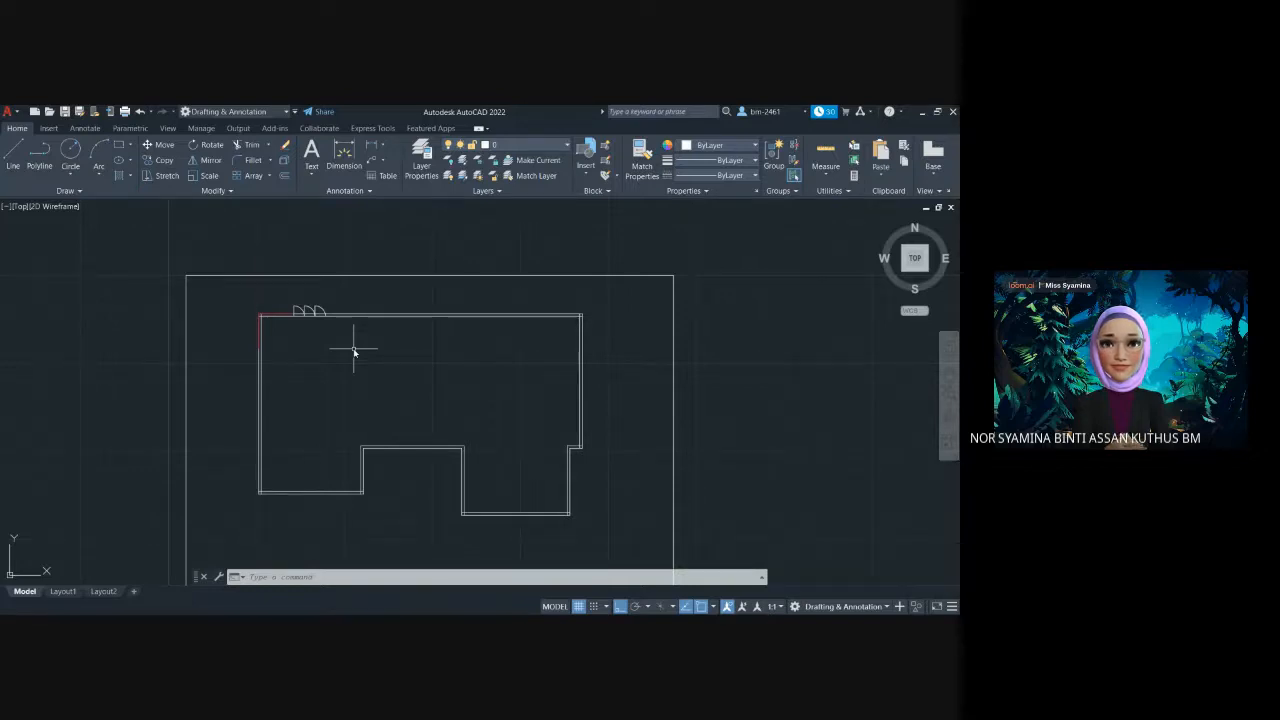
scroll(353, 350, up, 4)
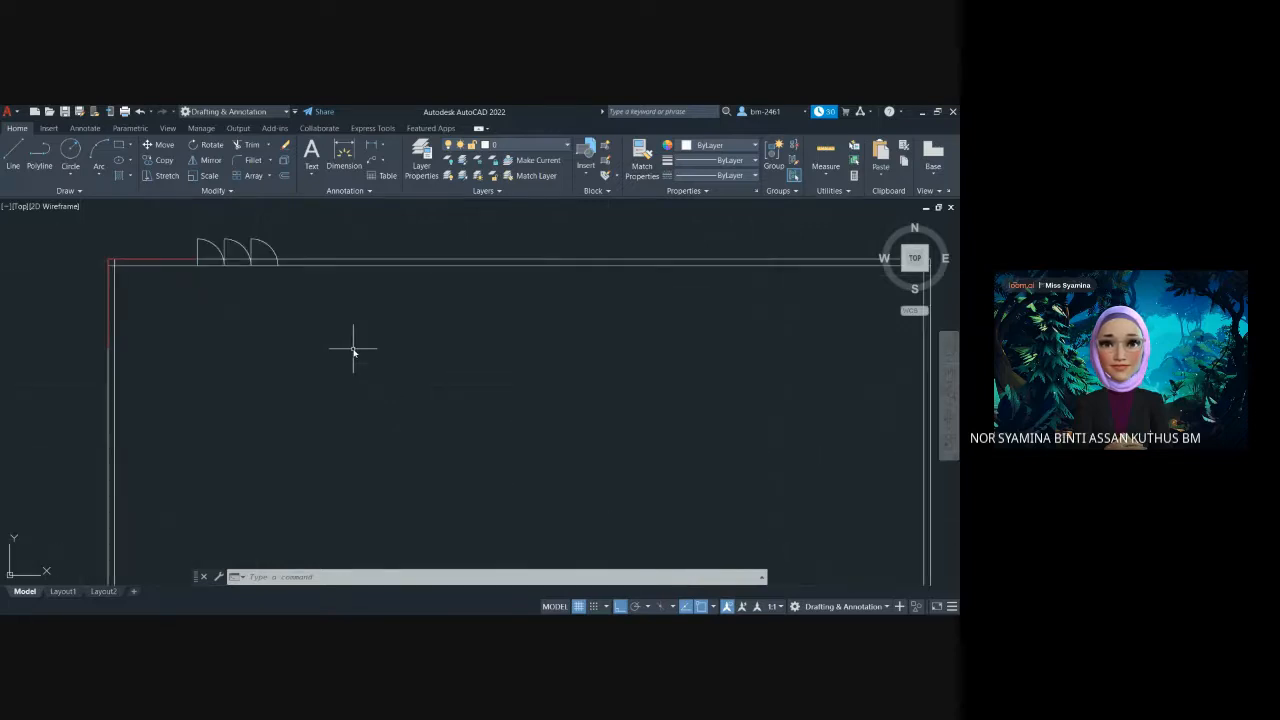
middle_drag(171, 391, 469, 386)
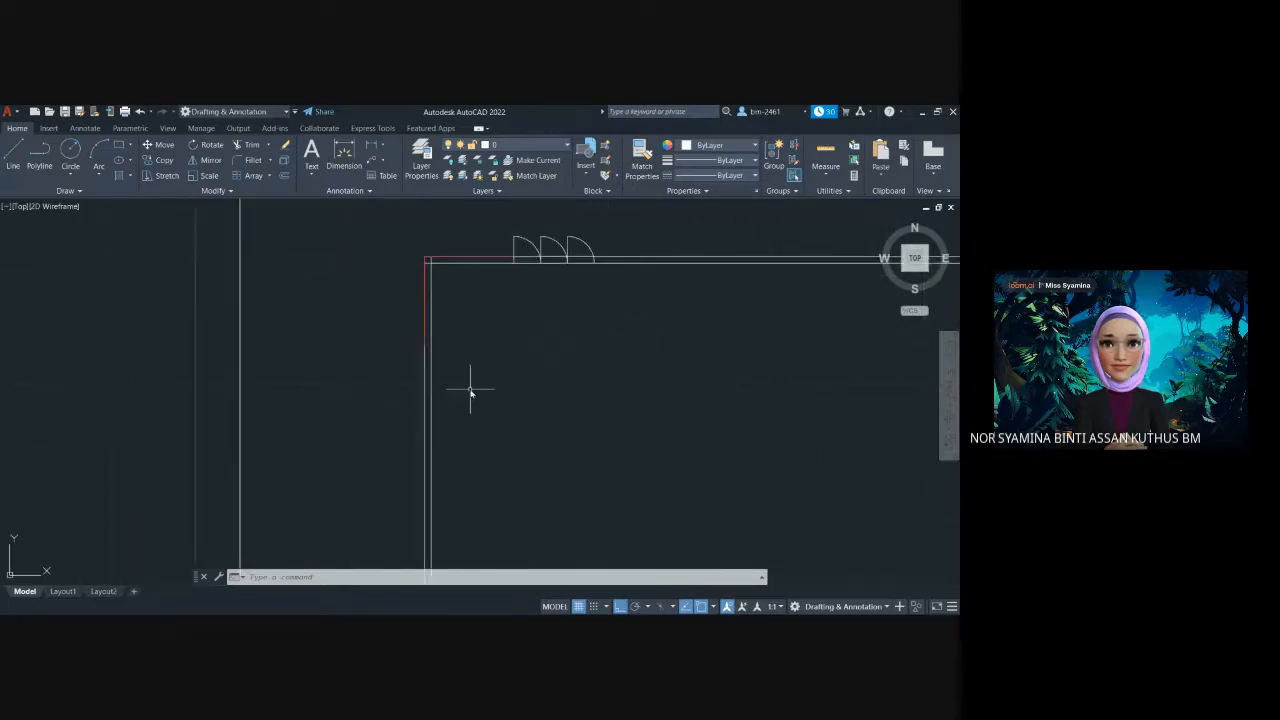
scroll(469, 386, up, 2)
scroll(470, 390, down, 2)
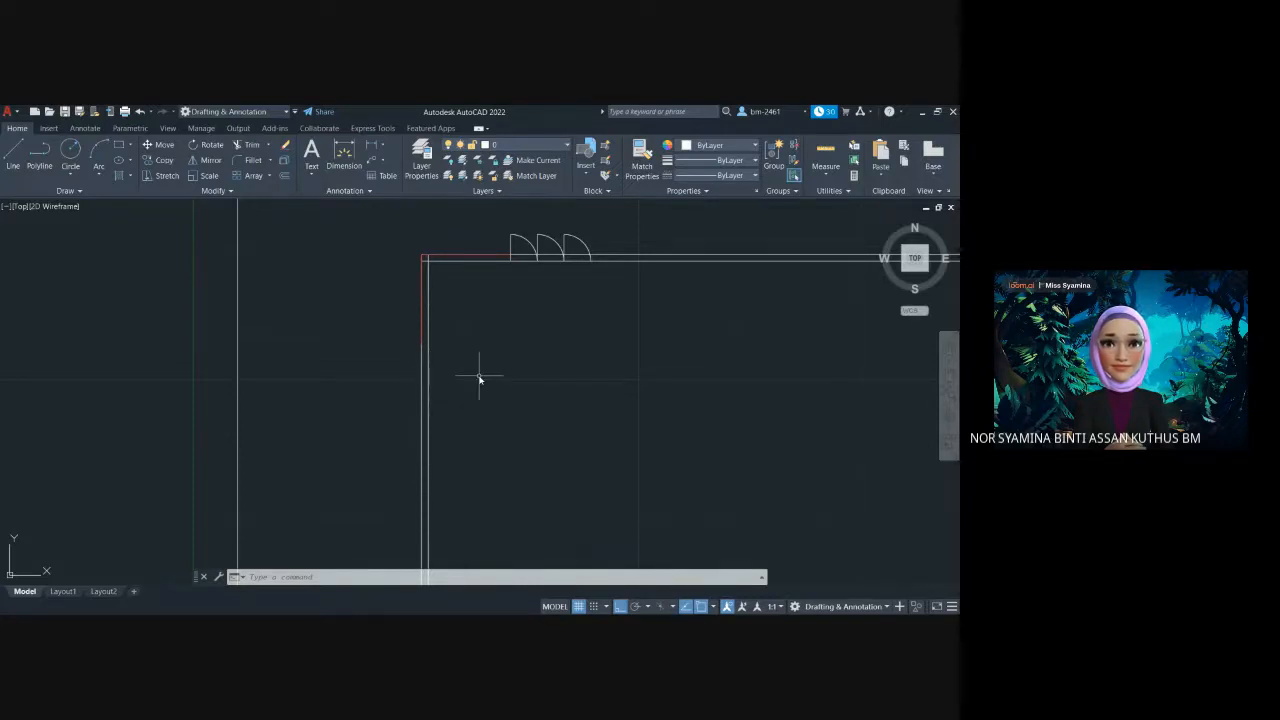
middle_drag(522, 404, 432, 390)
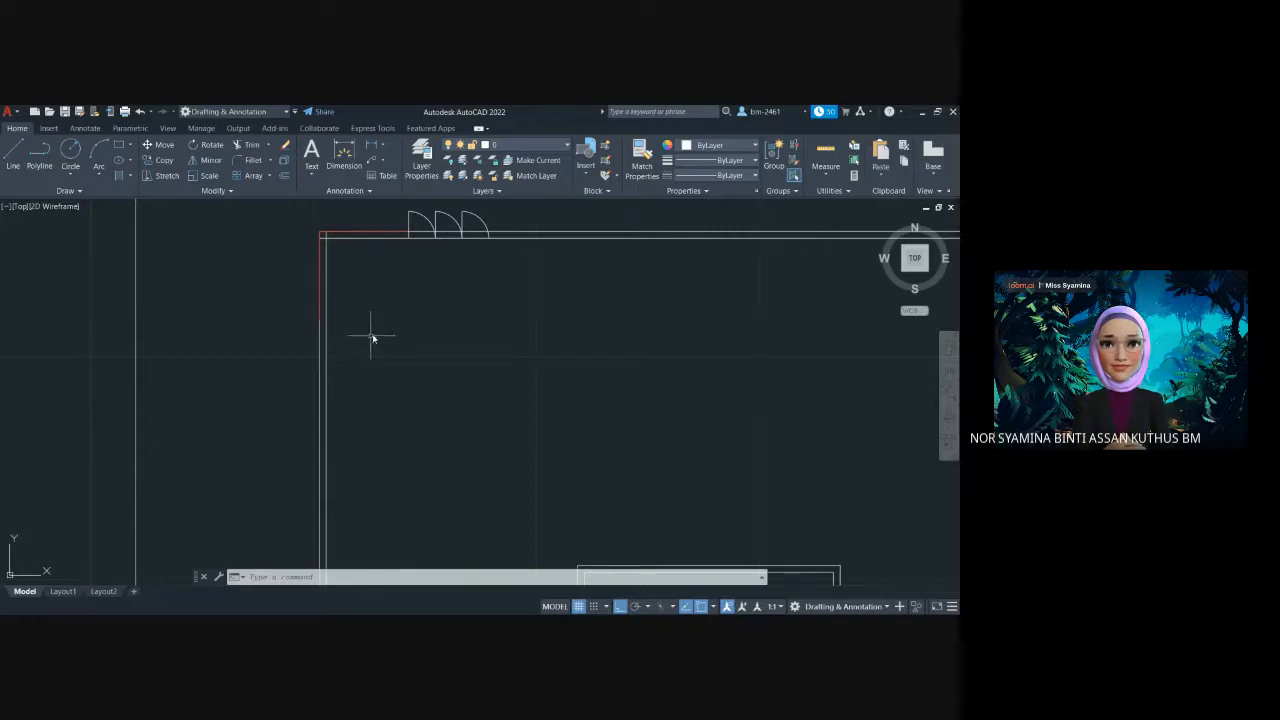
click(558, 145)
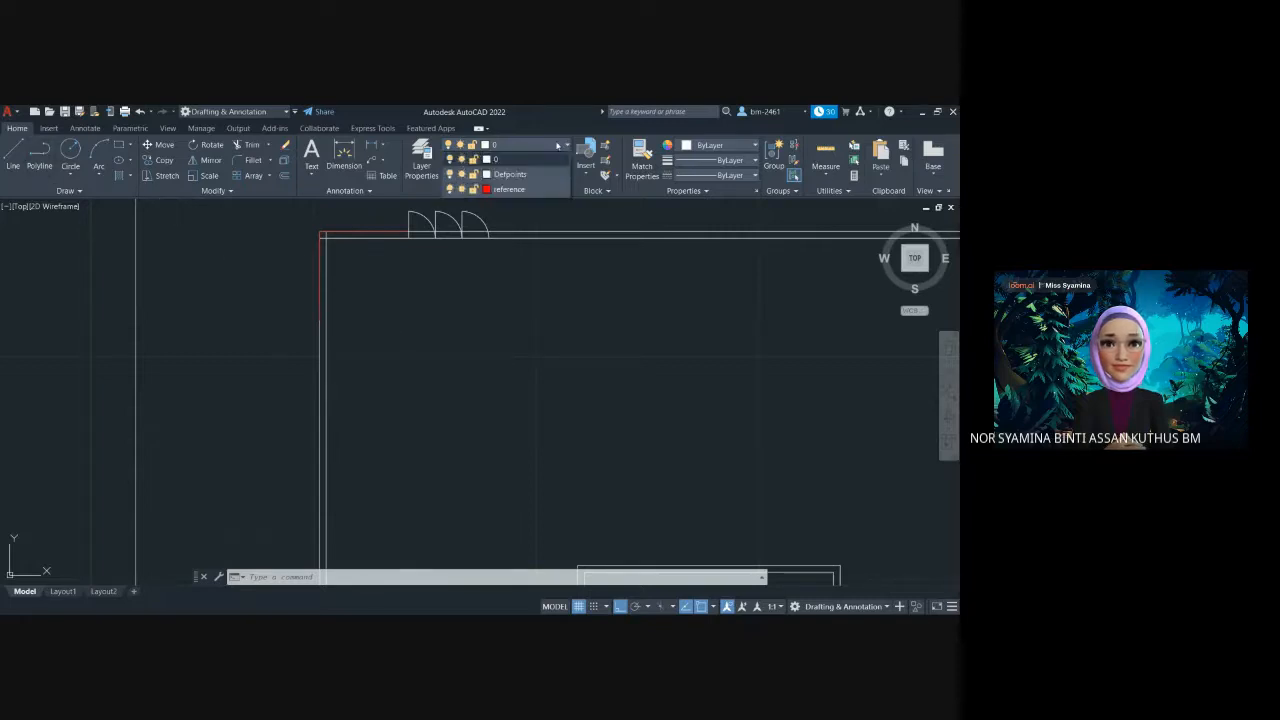
click(8, 152)
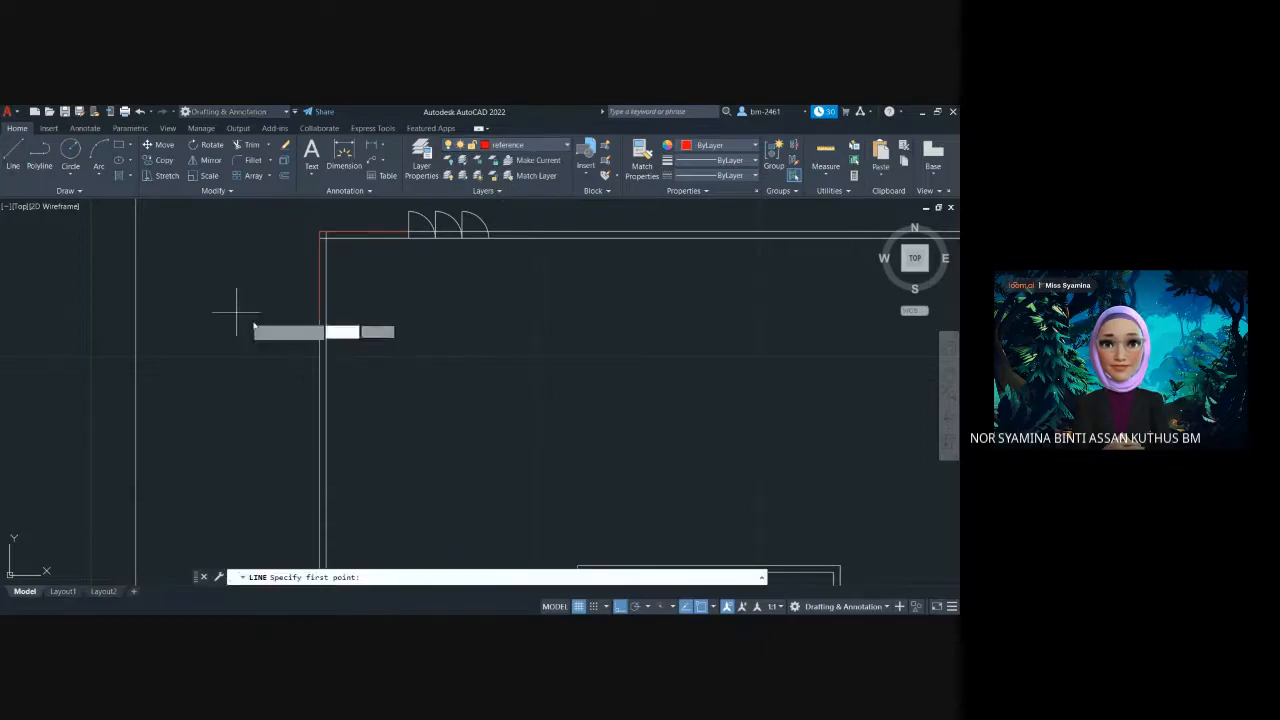
click(320, 323)
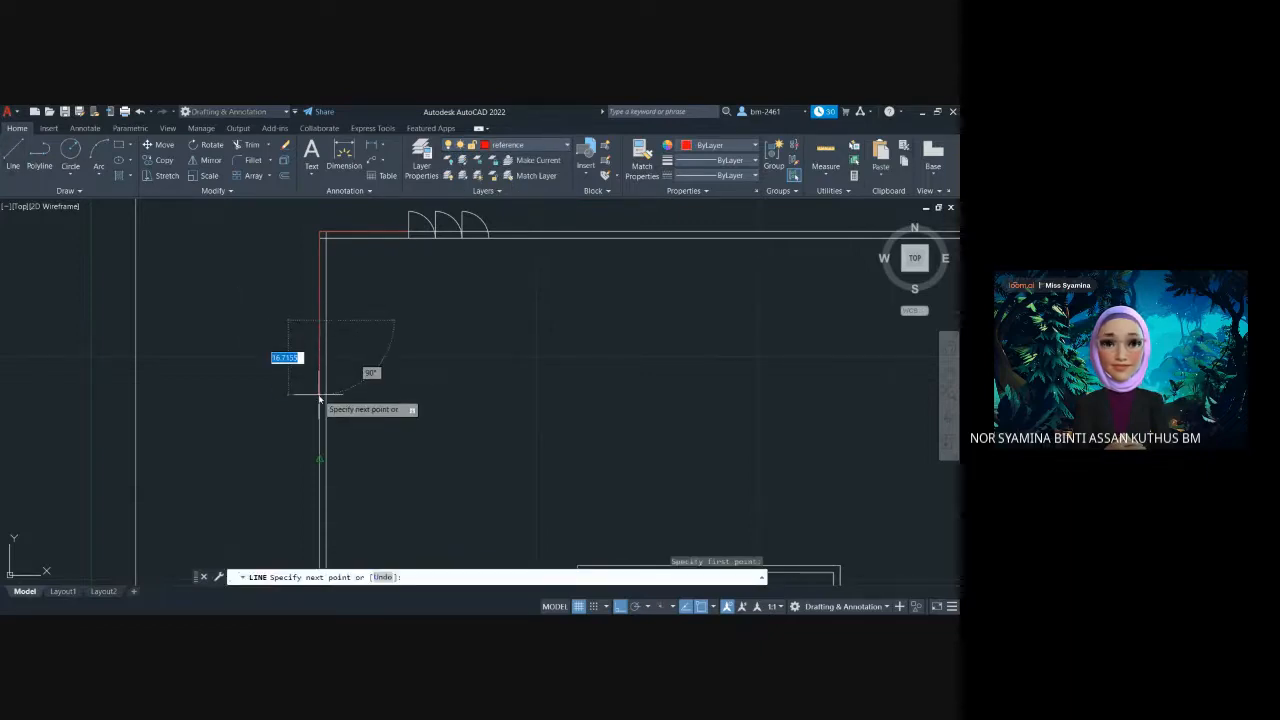
text(12)
key(Return)
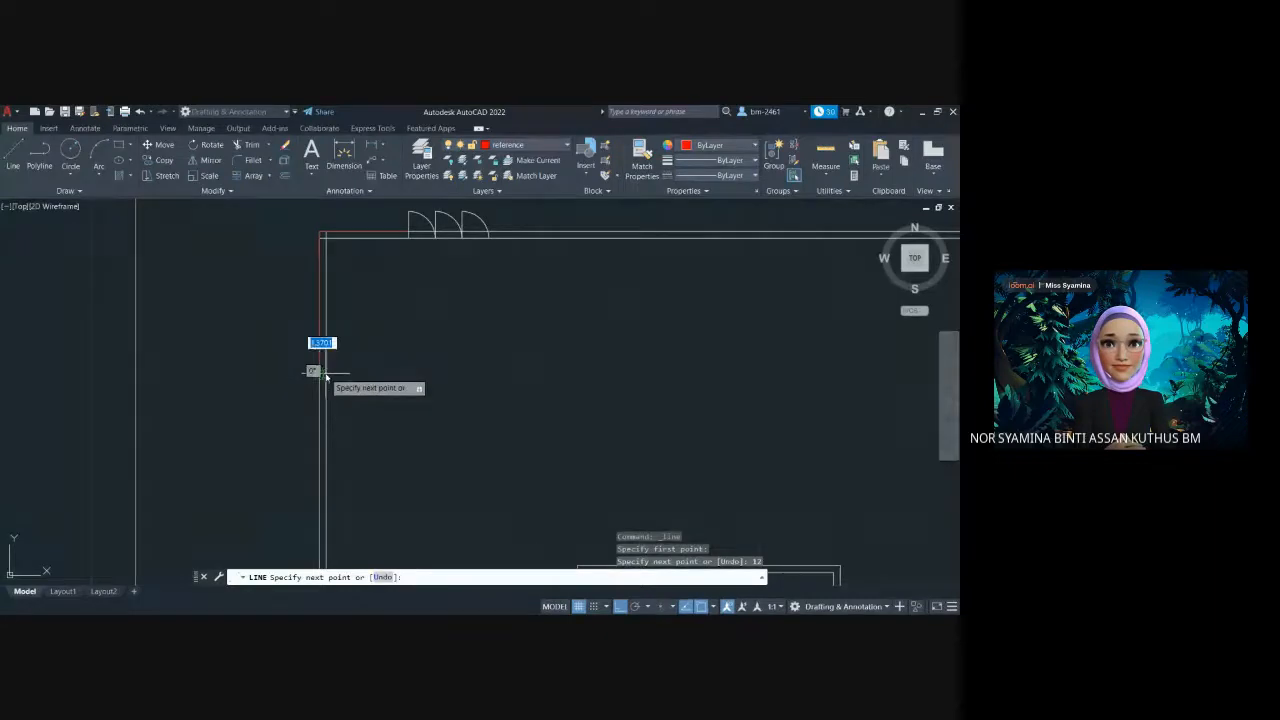
scroll(322, 375, up, 8)
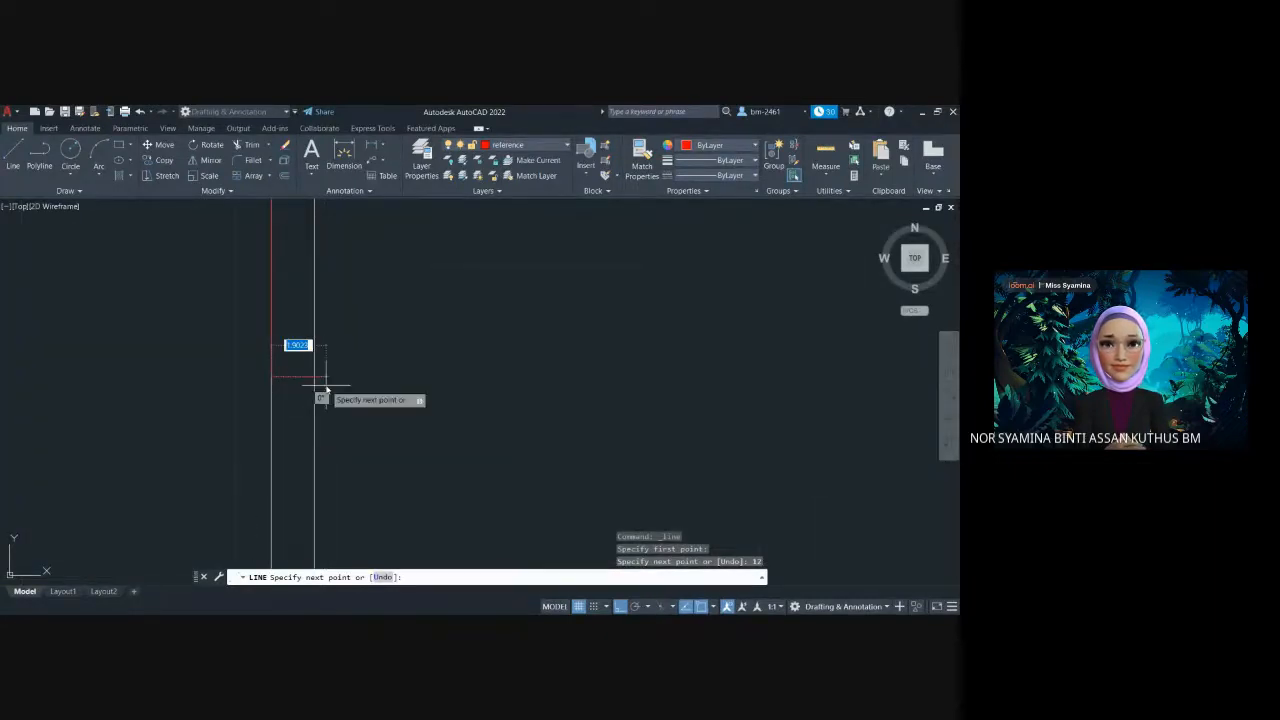
key(Escape)
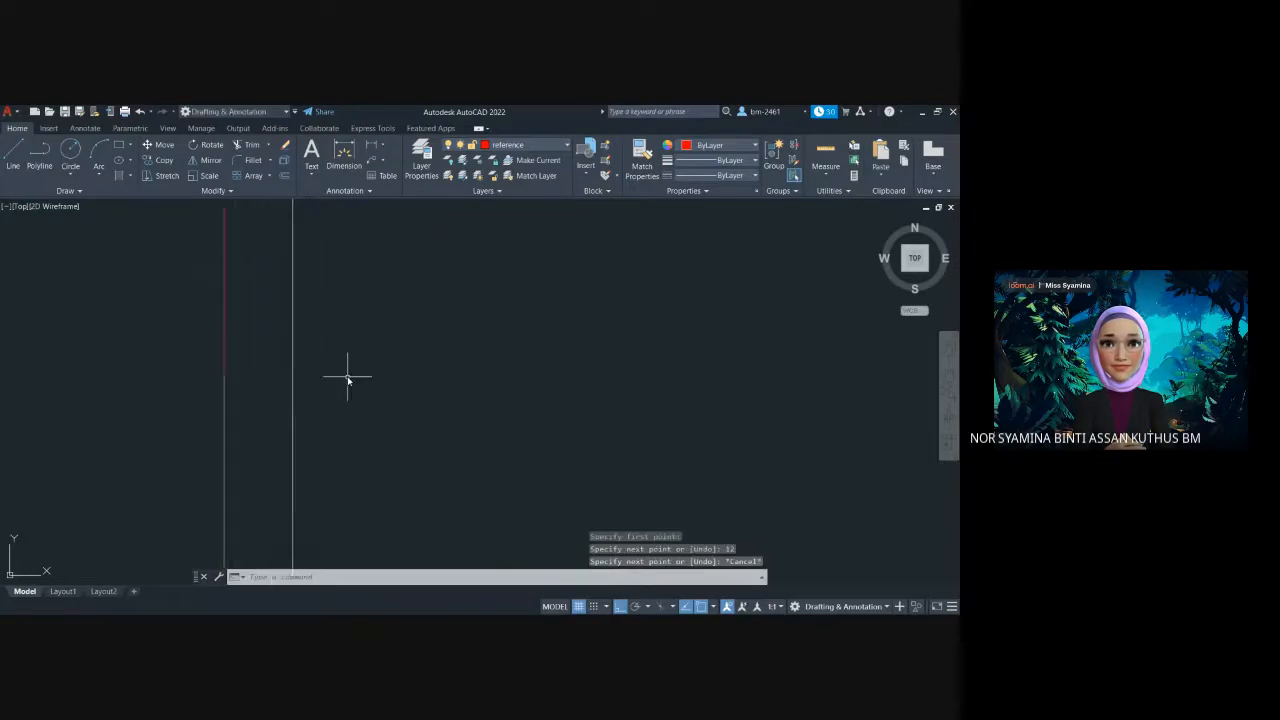
scroll(348, 380, down, 5)
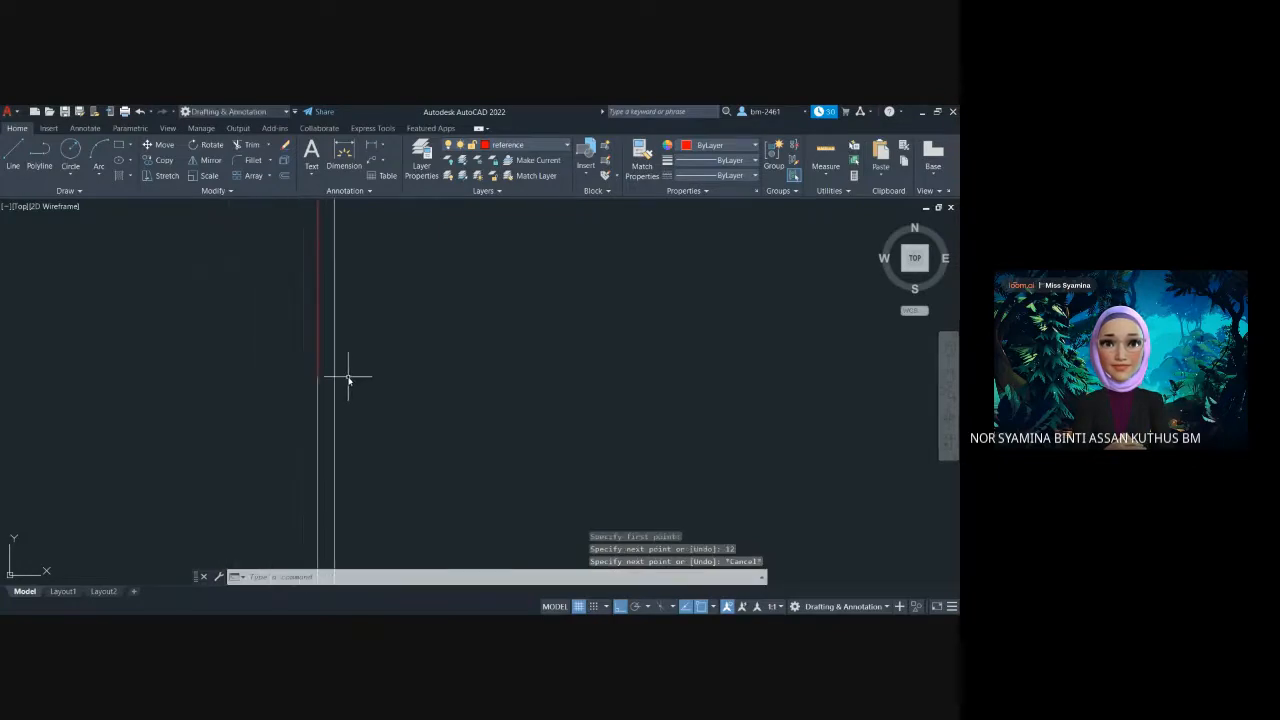
click(15, 152)
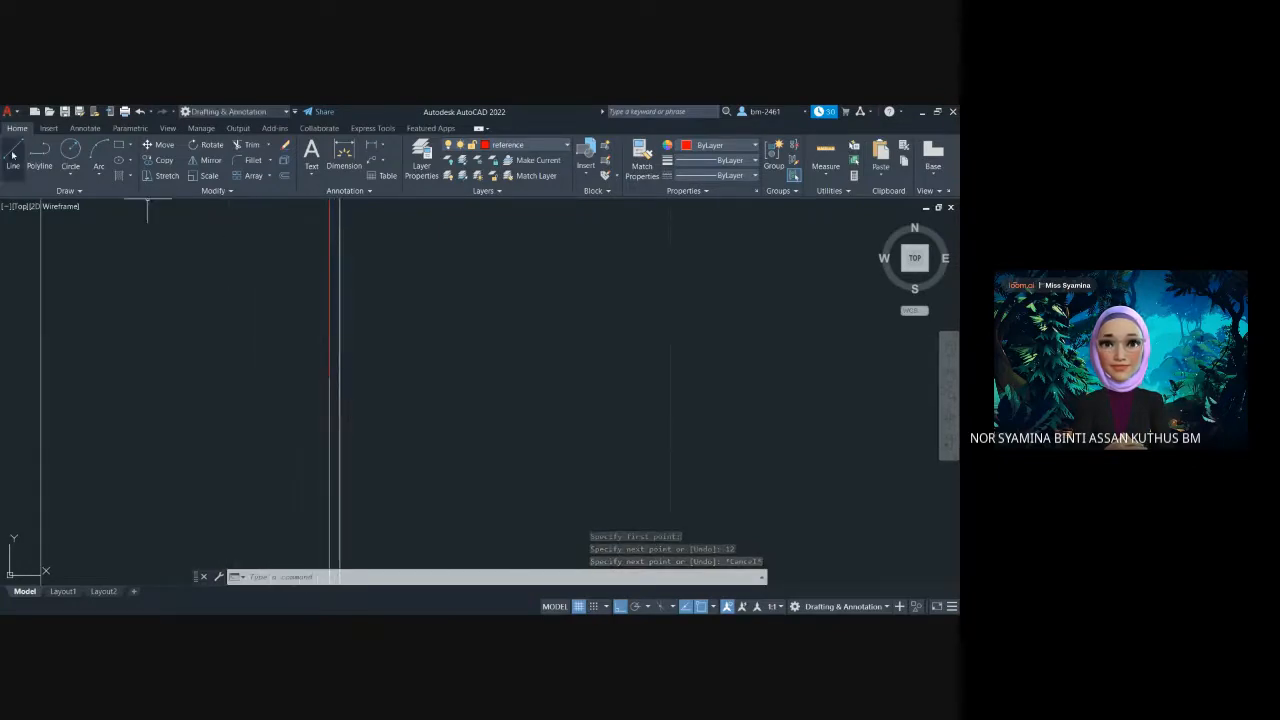
click(339, 385)
scroll(340, 382, up, 5)
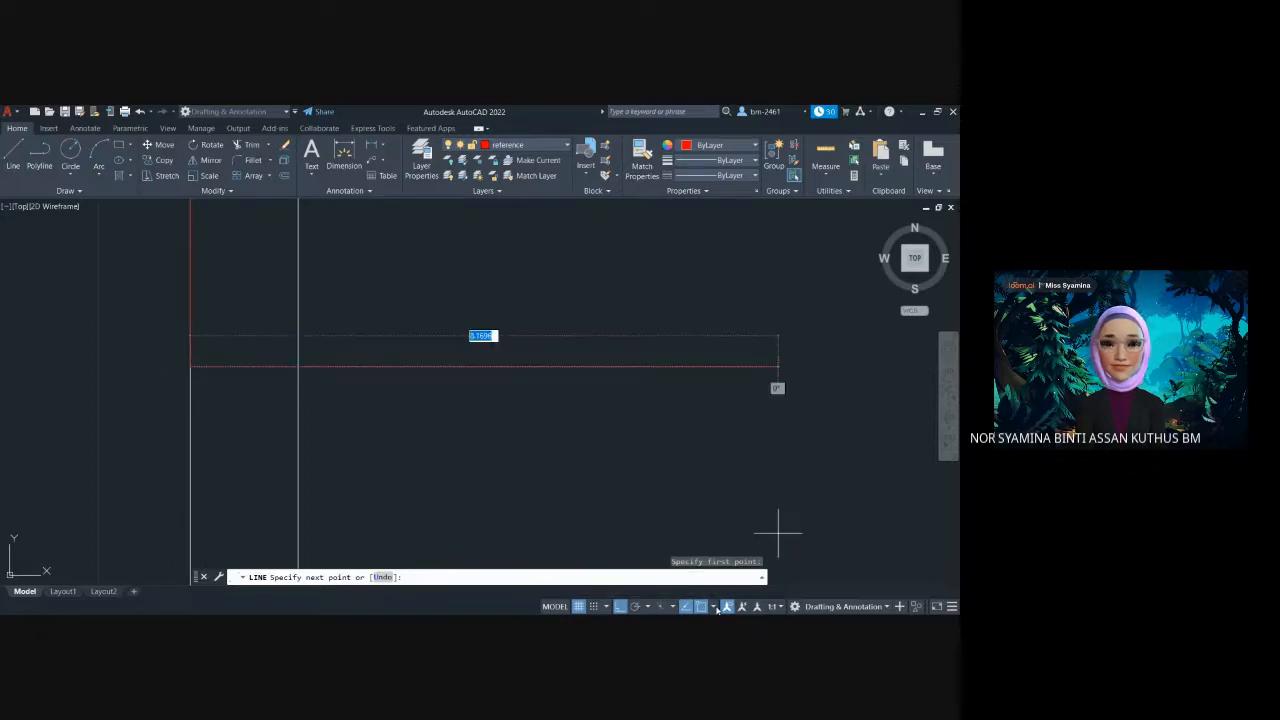
click(712, 606)
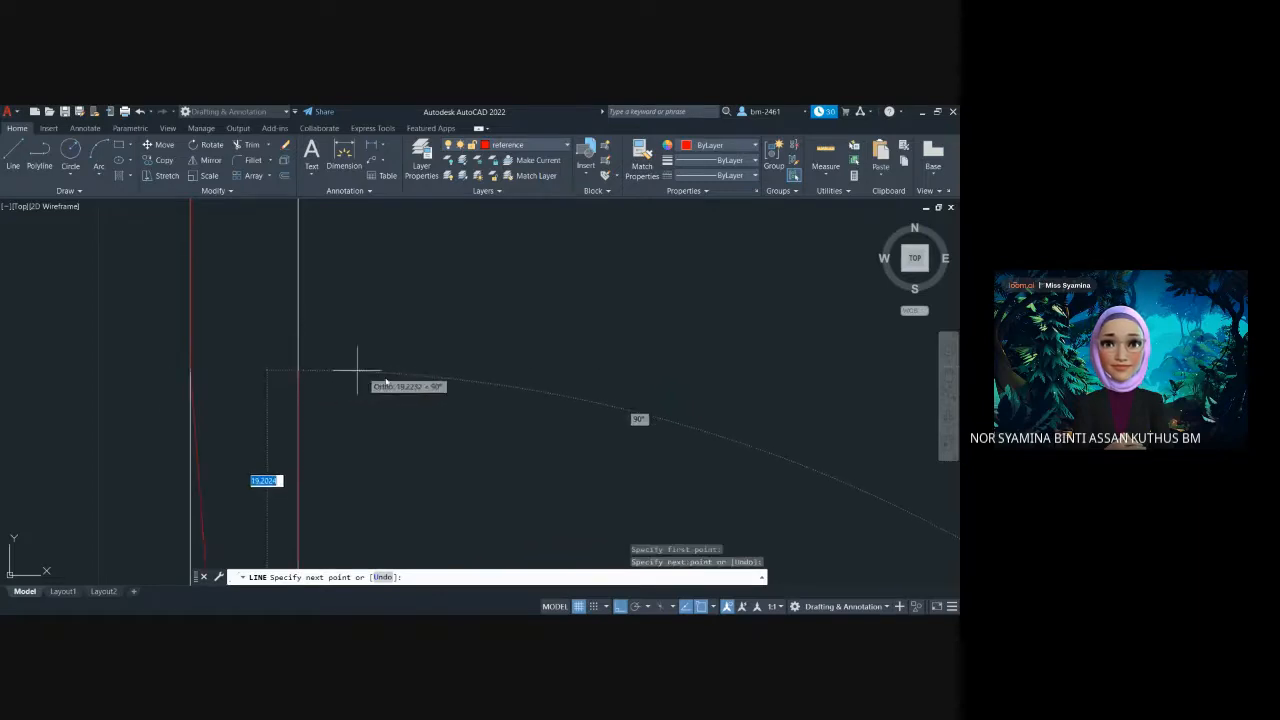
key(Escape)
key(Escape)
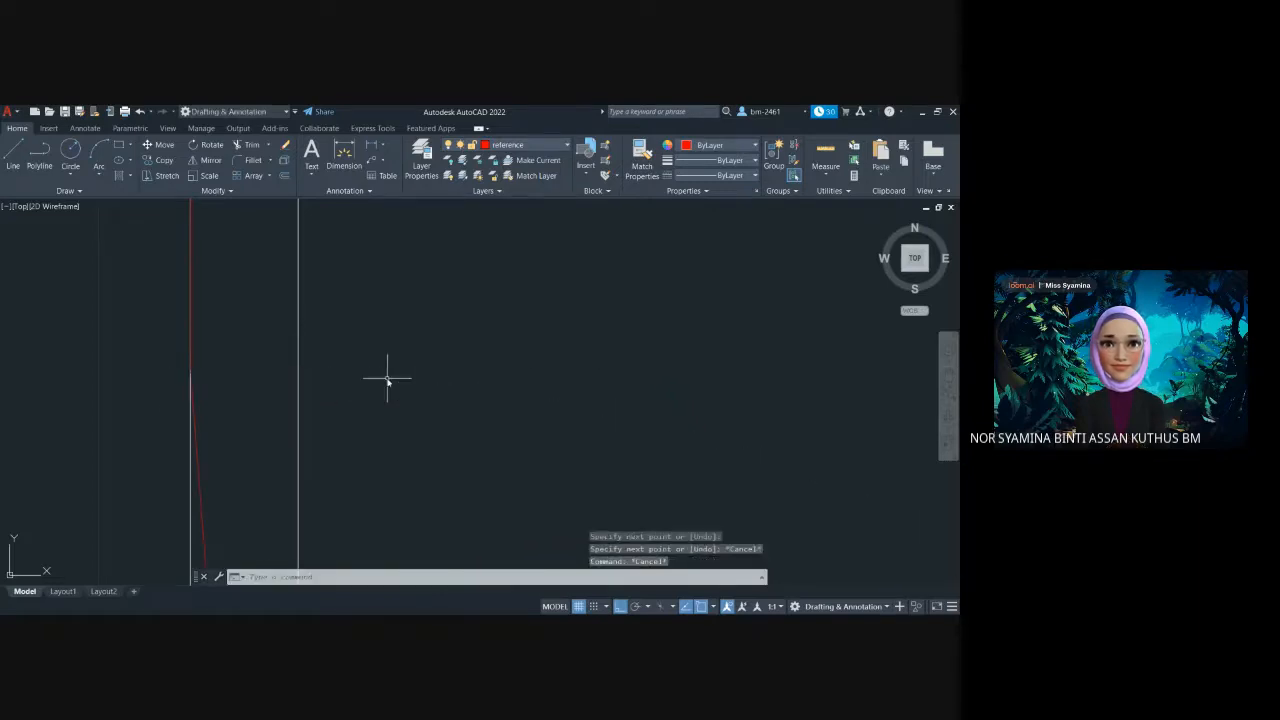
scroll(388, 380, down, 10)
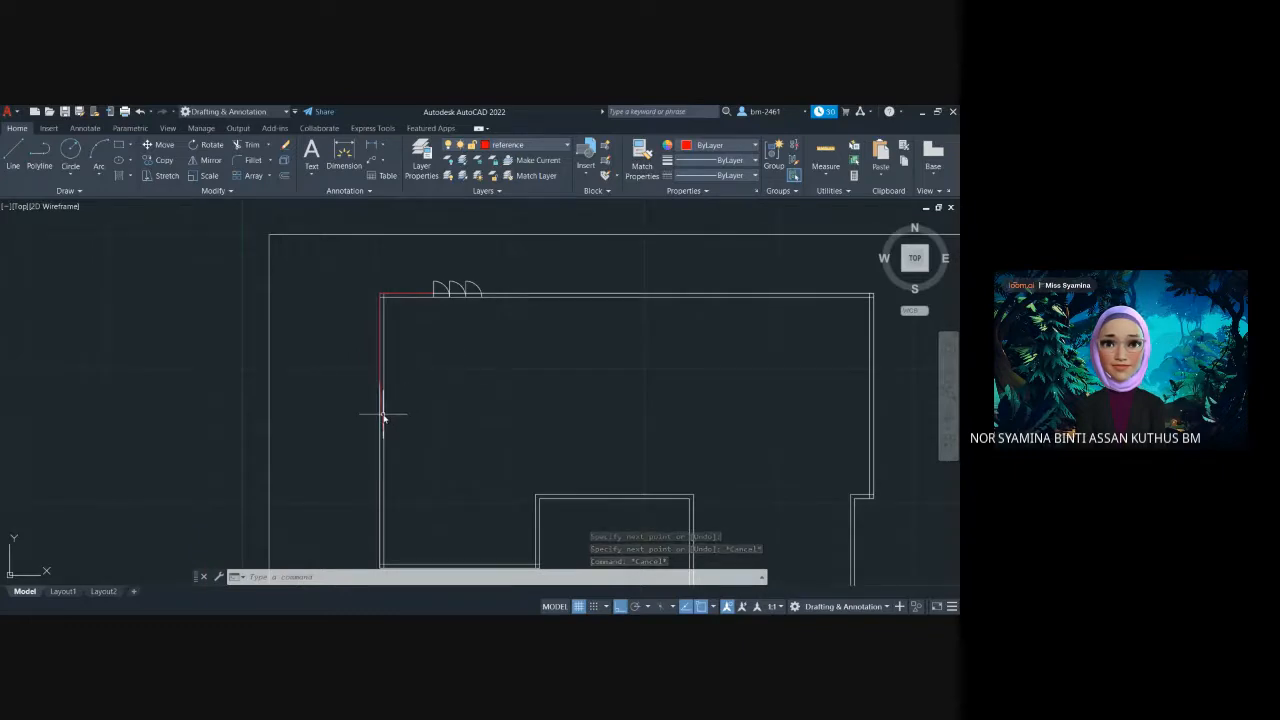
click(383, 418)
key(Delete)
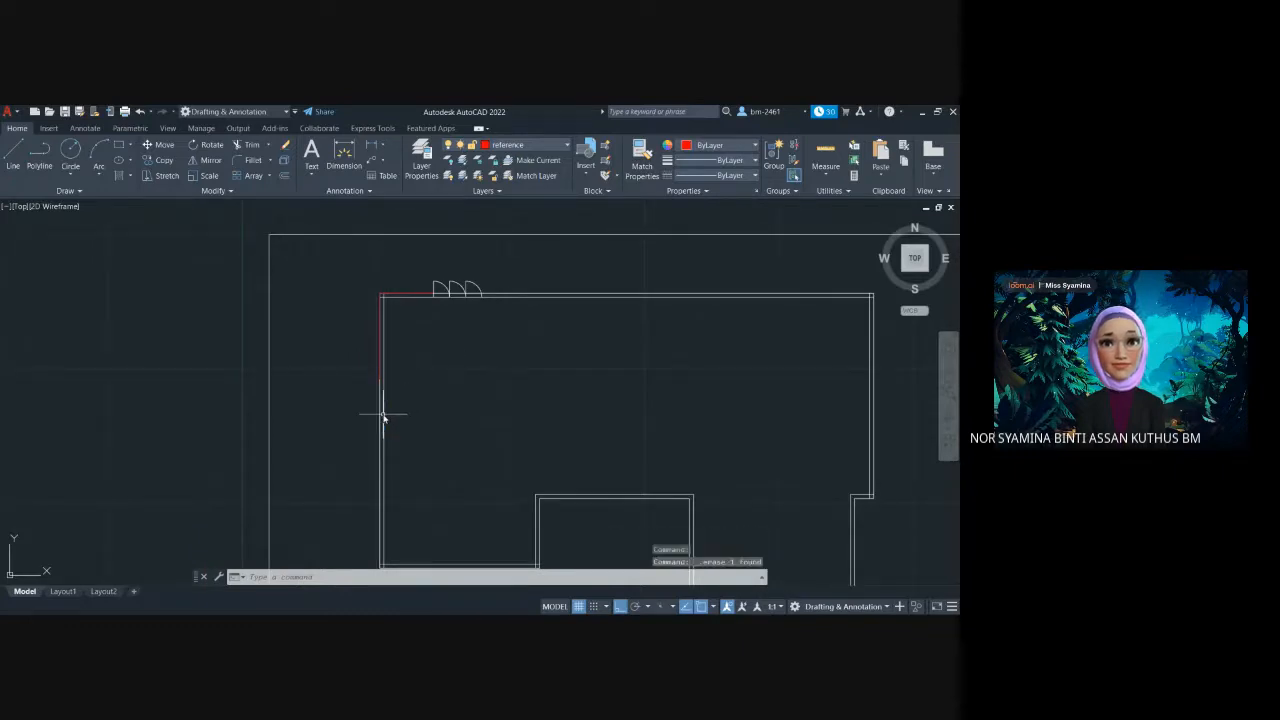
Examine the 12-unit reference segment on the left wall's outer edge
scroll(511, 402, up, 2)
scroll(511, 402, up, 2)
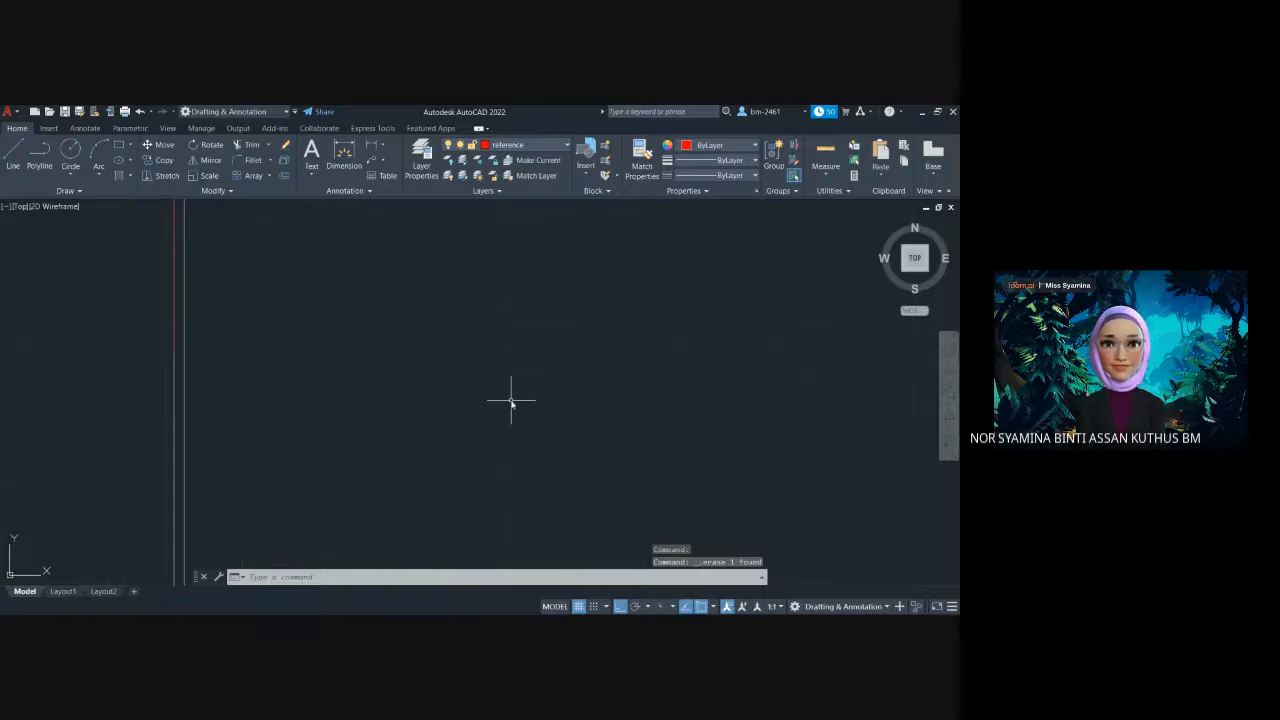
scroll(325, 328, down, 2)
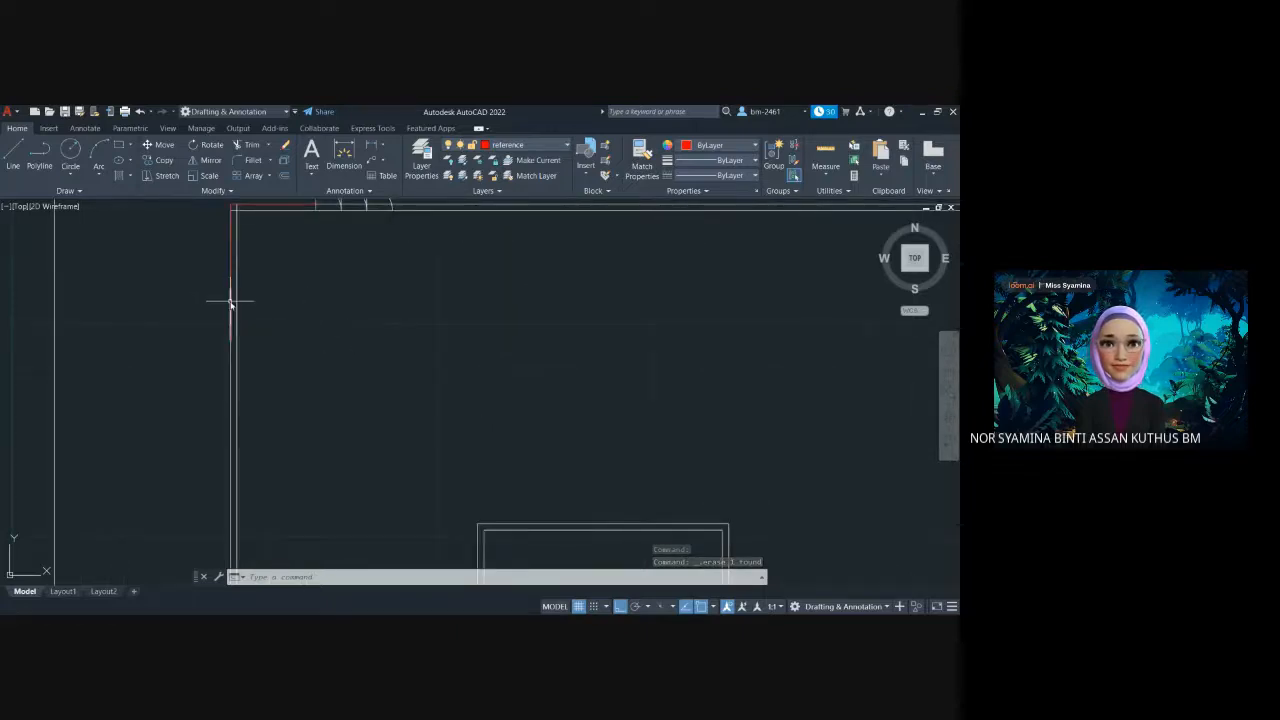
click(231, 303)
scroll(331, 286, down, 2)
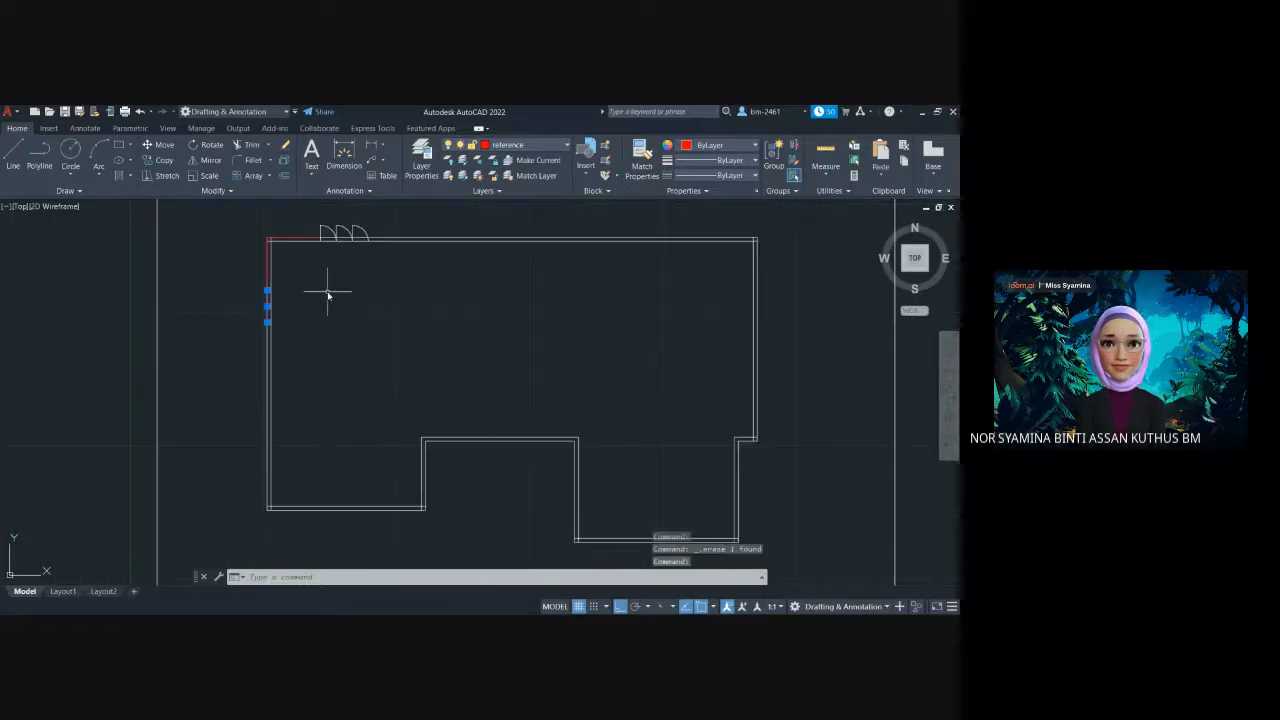
scroll(325, 290, up, 4)
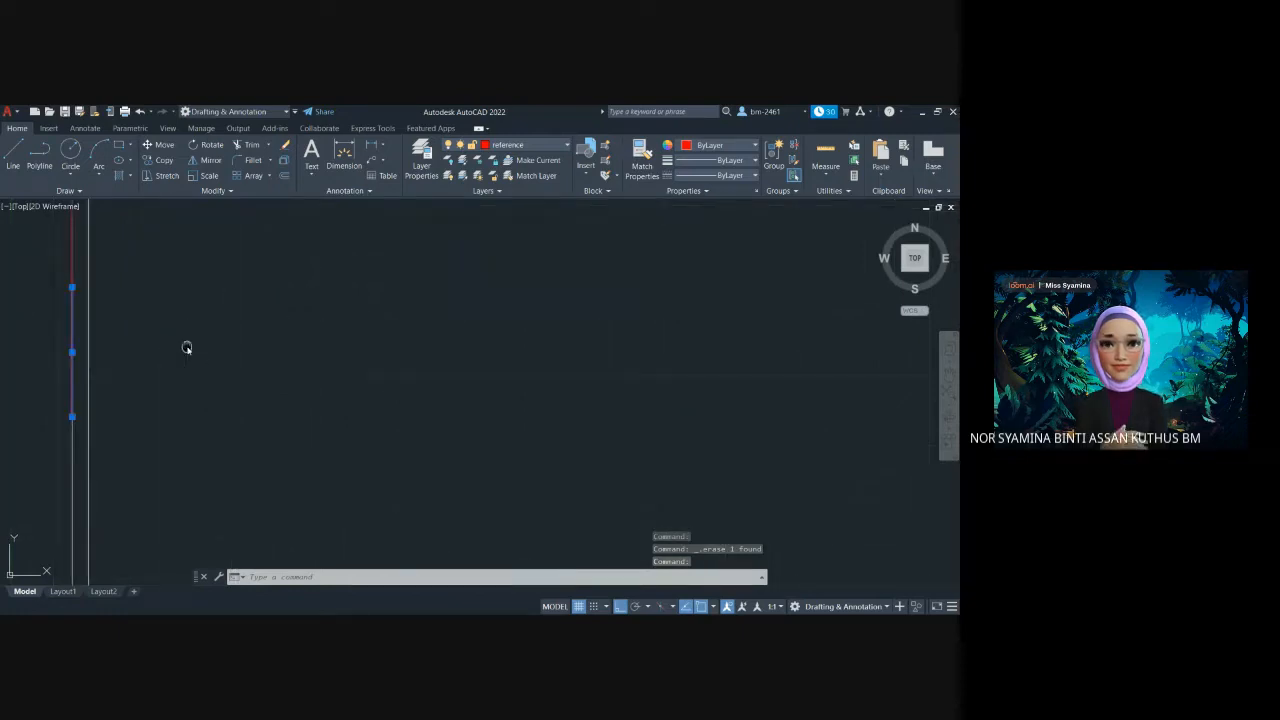
mouse_move(187, 348)
middle_down()
mouse_move(331, 378)
mouse_move(412, 378)
middle_up()
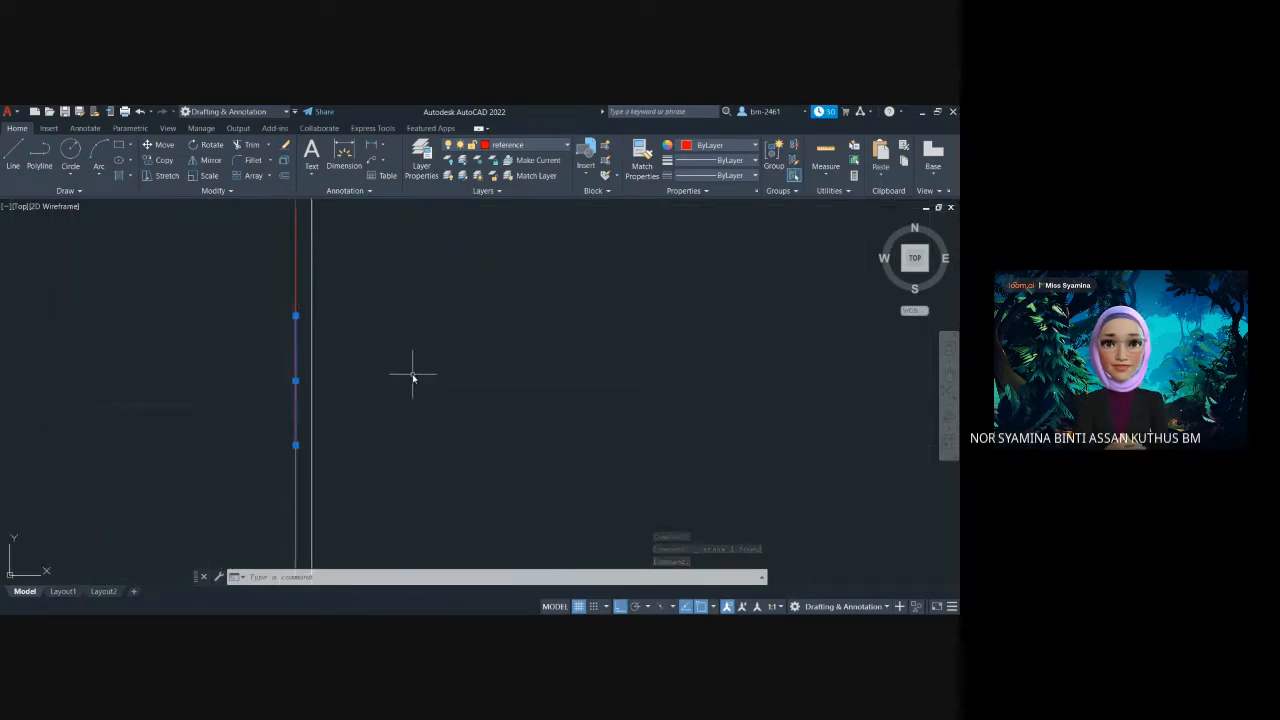
click(355, 409)
click(354, 396)
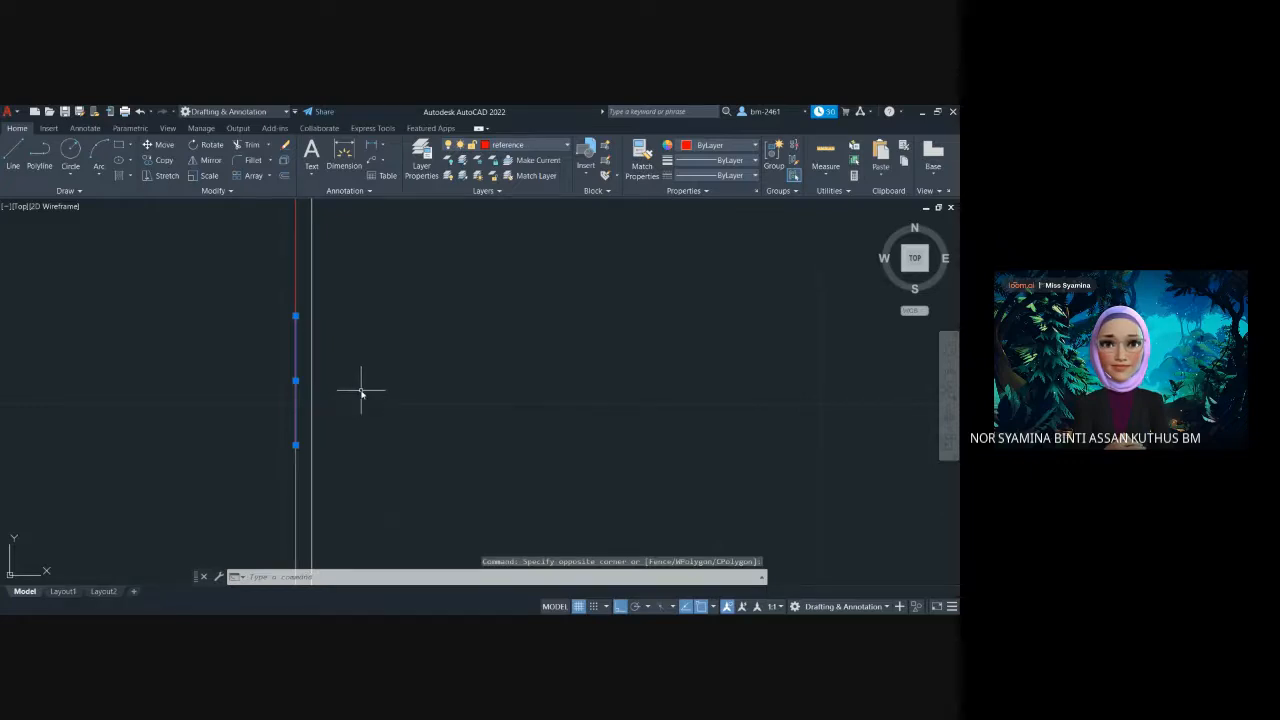
key(Escape)
On layer 0, draw a 1.5-unit line across the left wall from the lower end of the red reference segment
click(14, 155)
click(17, 160)
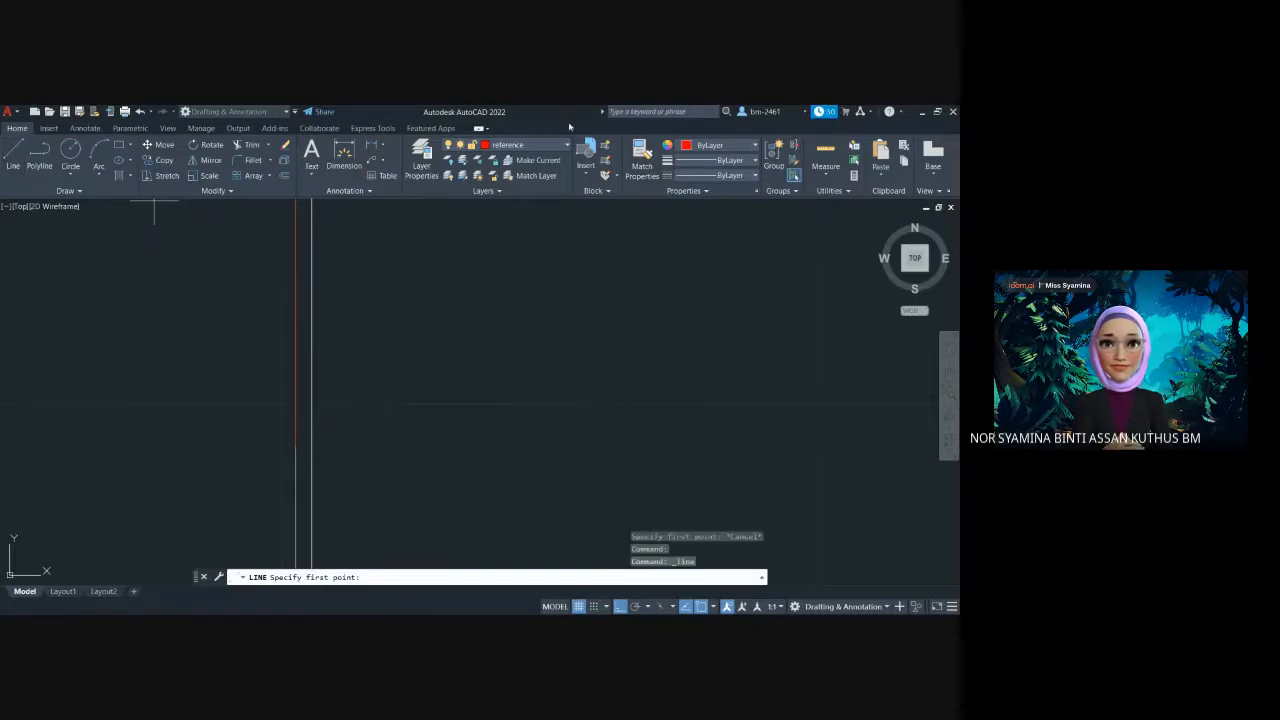
click(538, 145)
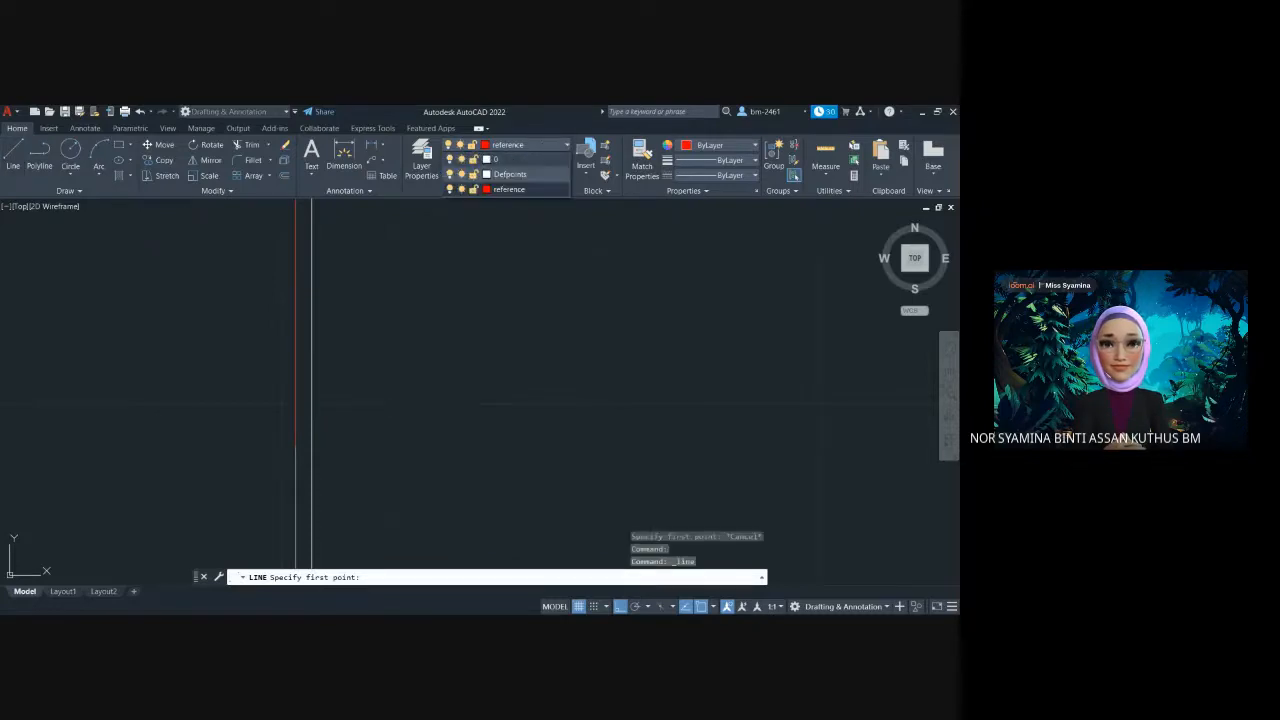
click(505, 159)
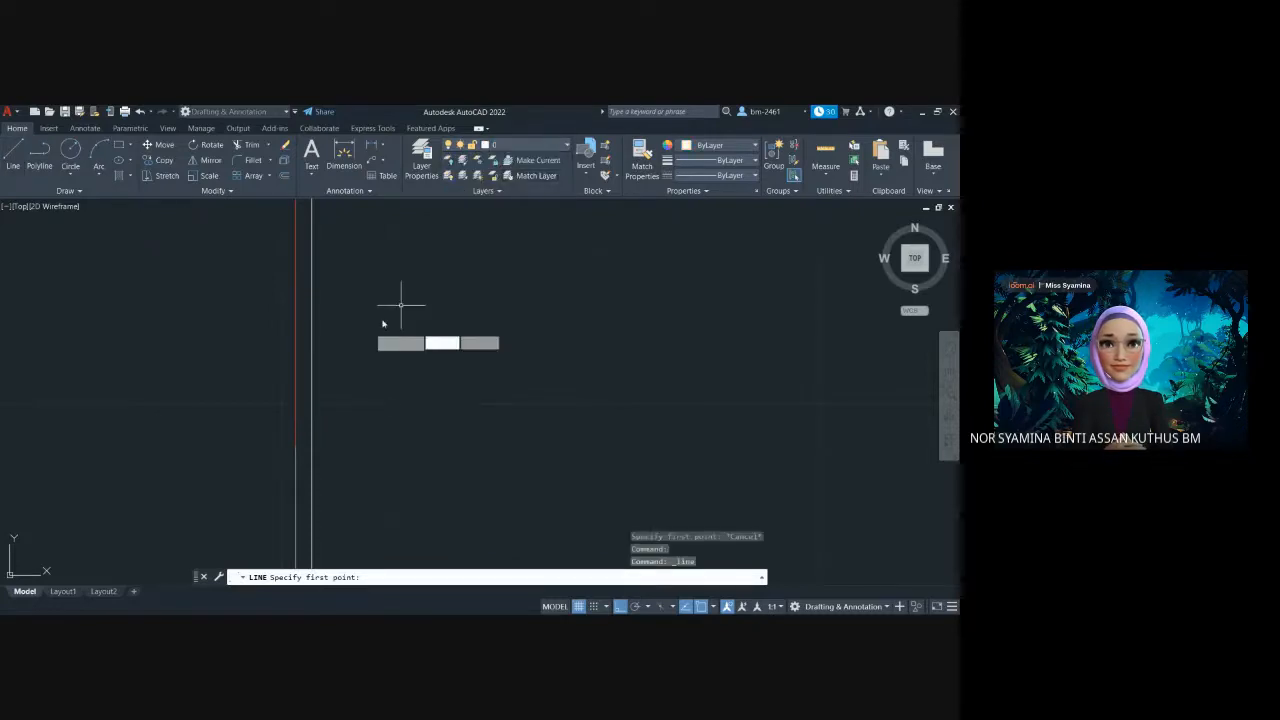
click(297, 446)
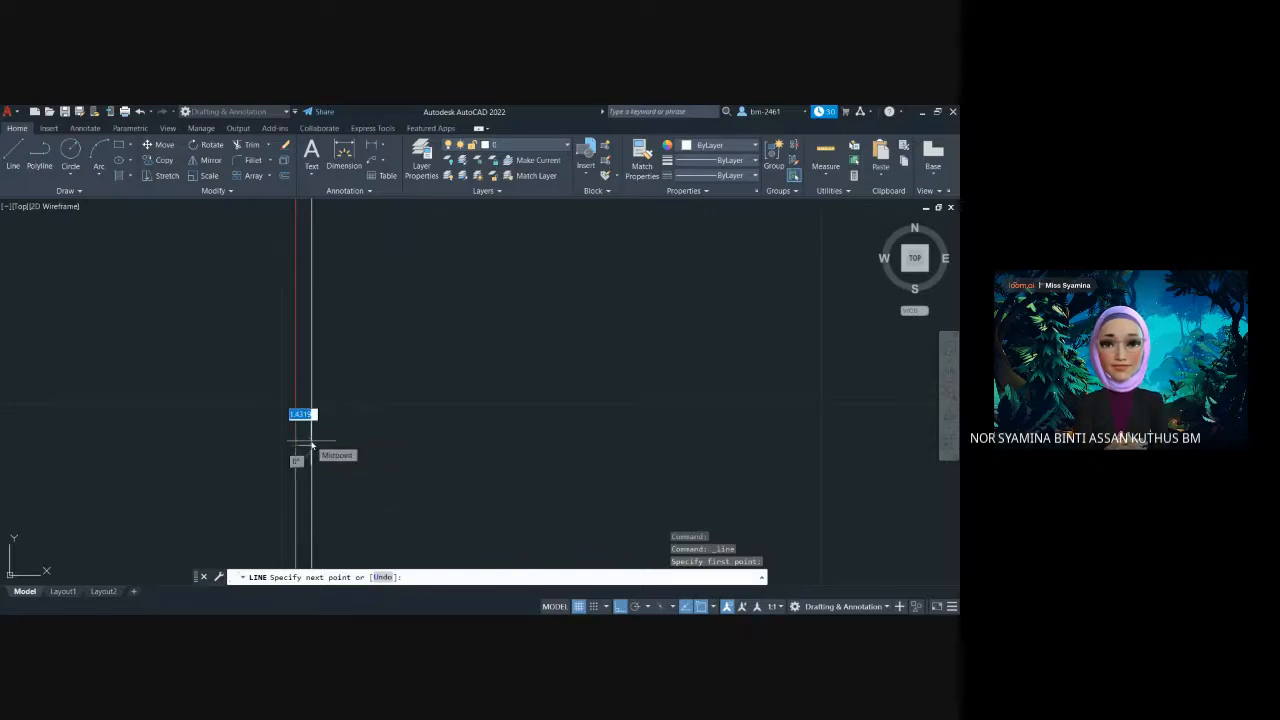
text(1.5)
key(Return)
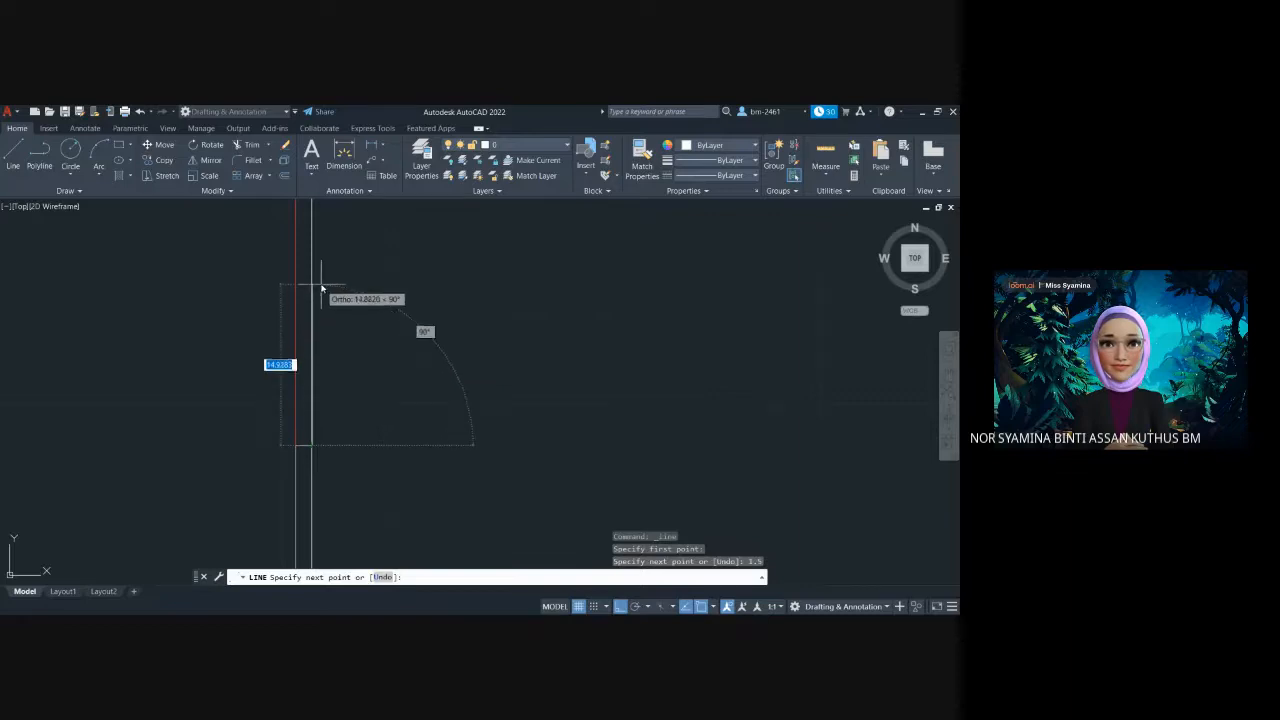
Continue the line 12 units up along the wall's inner edge and 1.5 units back to its outer edge
text(12)
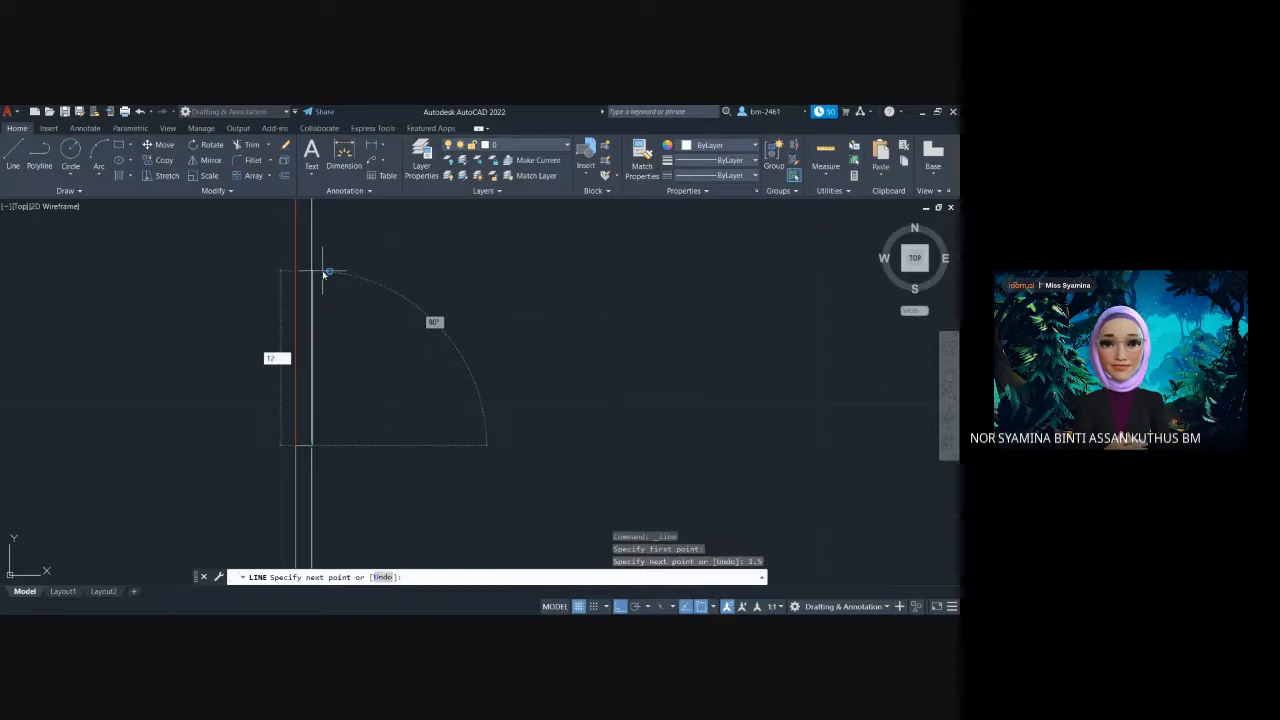
key(Return)
scroll(322, 271, down, 4)
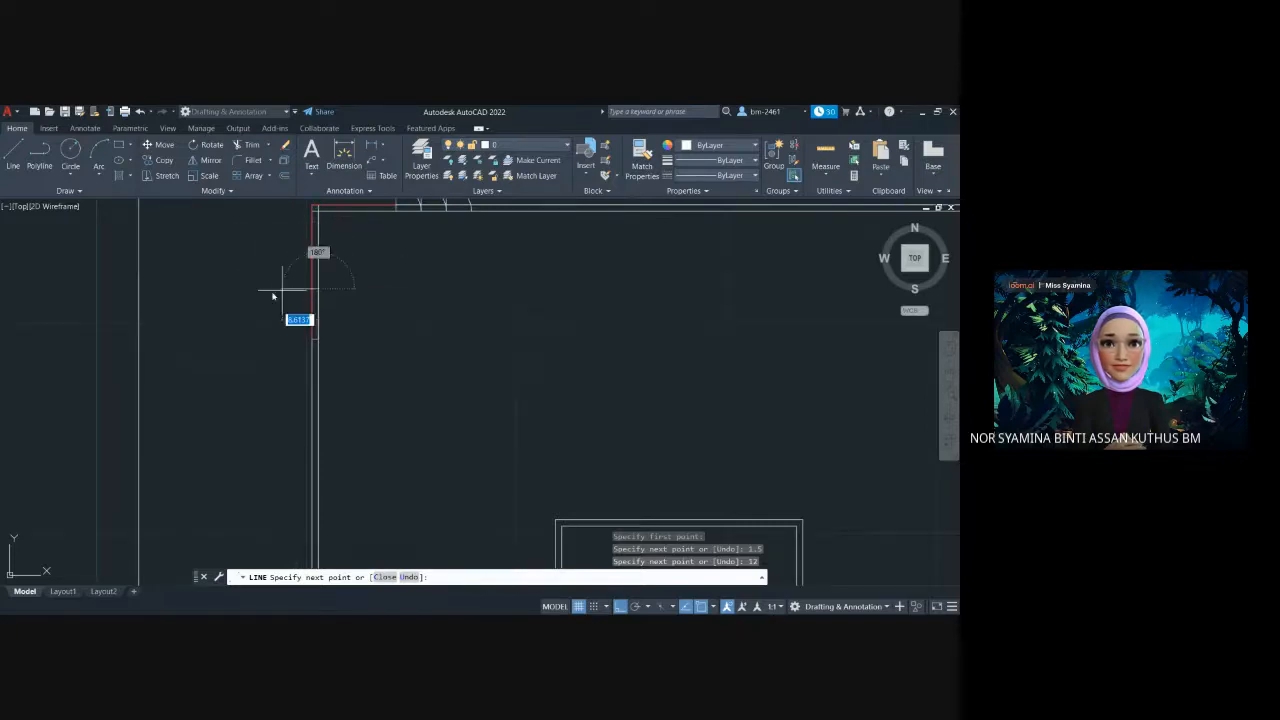
text(1.5)
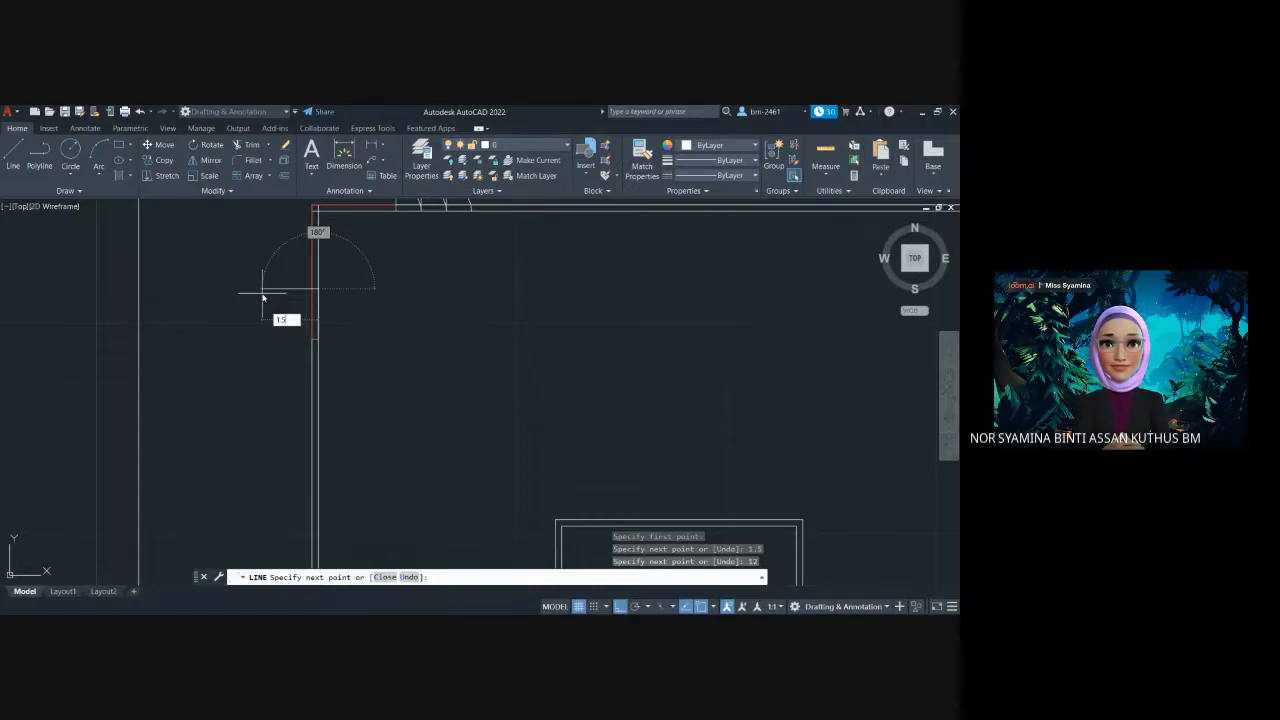
key(Return)
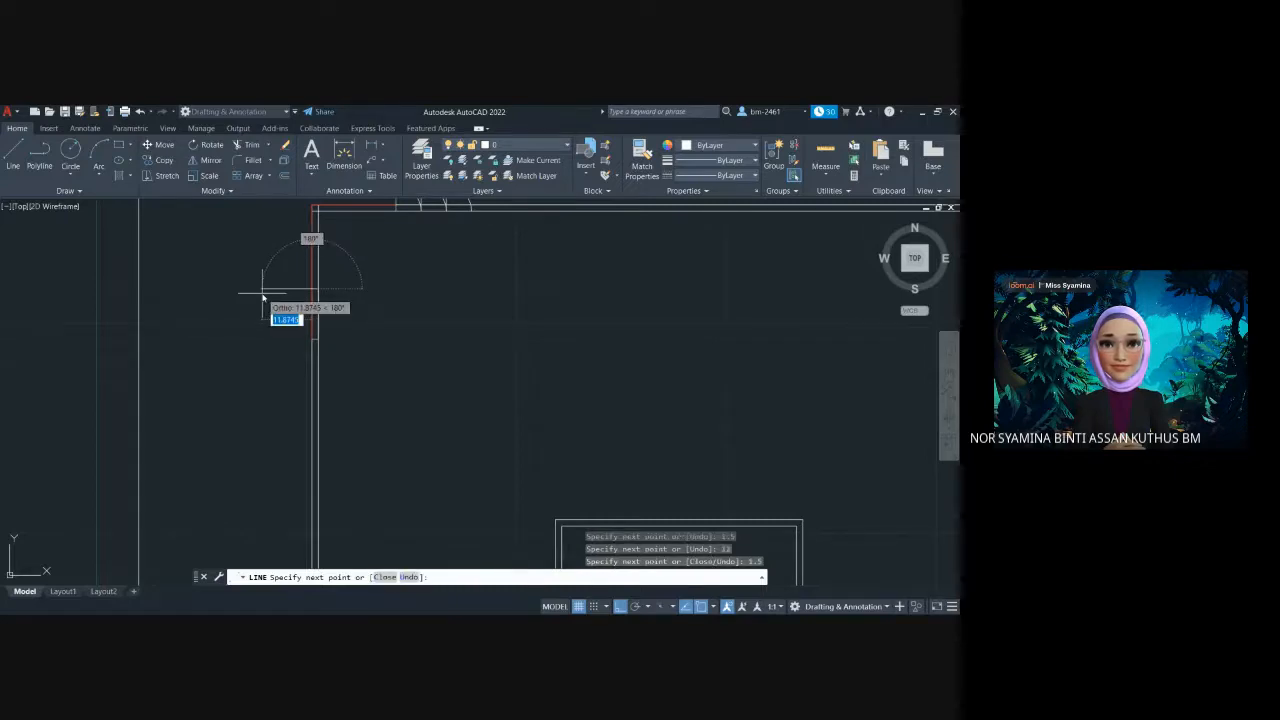
Finish the line and delete the red reference segment along the outer edge of the left wall's window opening
key(Escape)
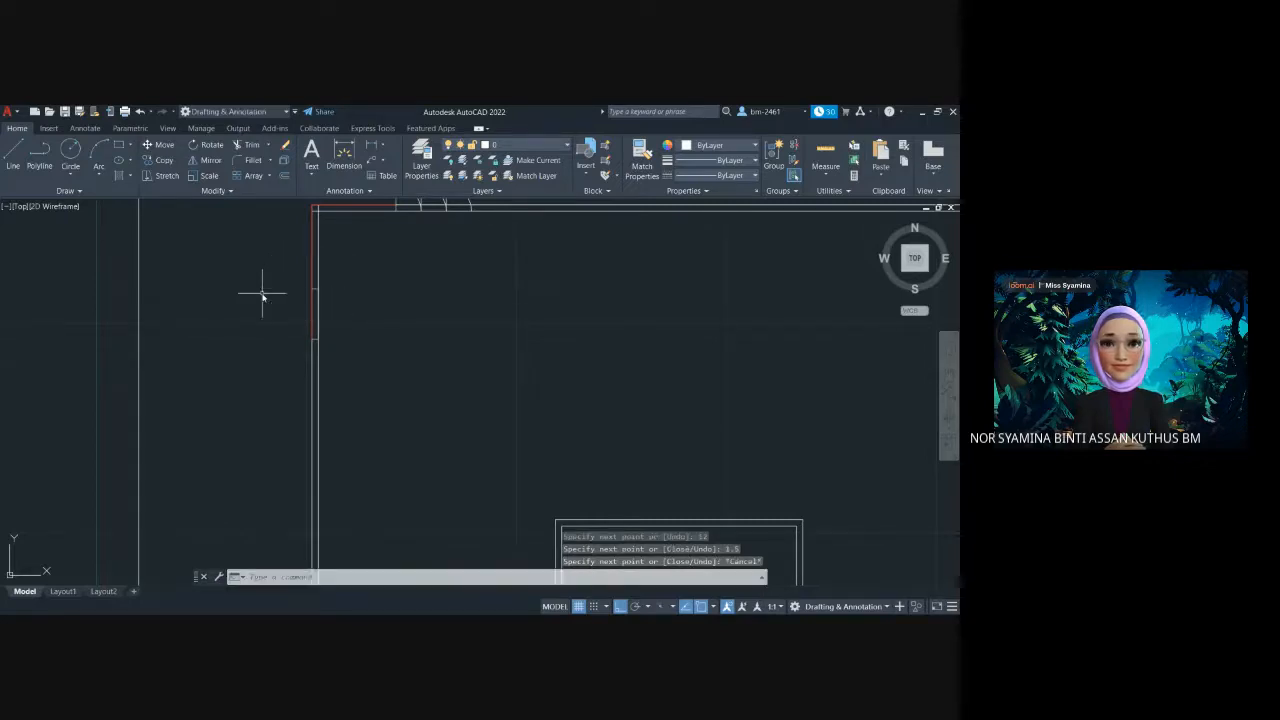
scroll(337, 303, up, 4)
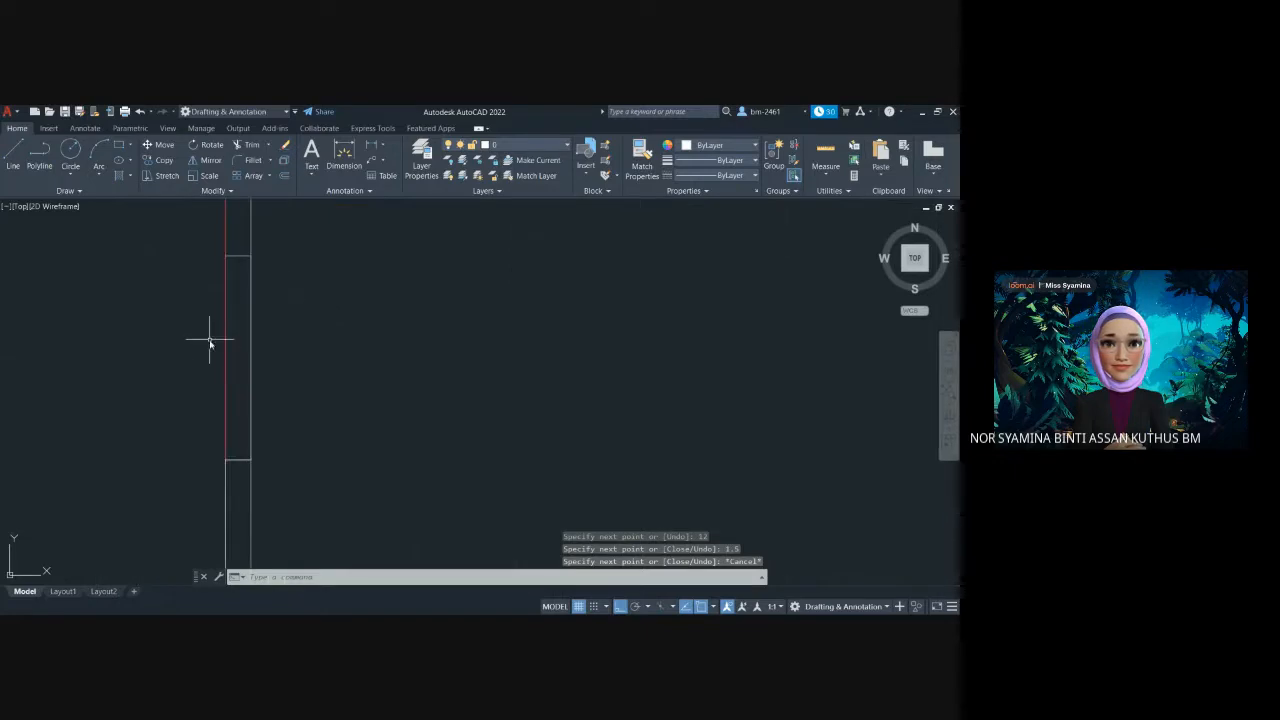
click(224, 347)
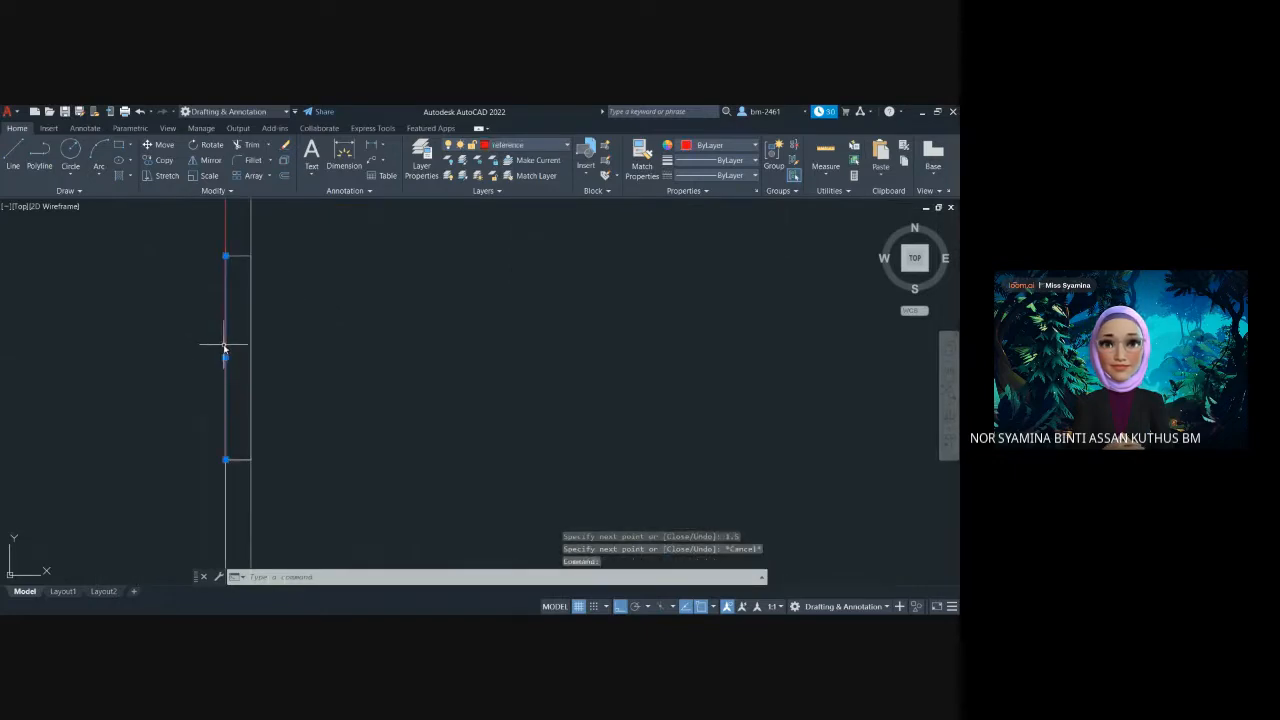
key(Delete)
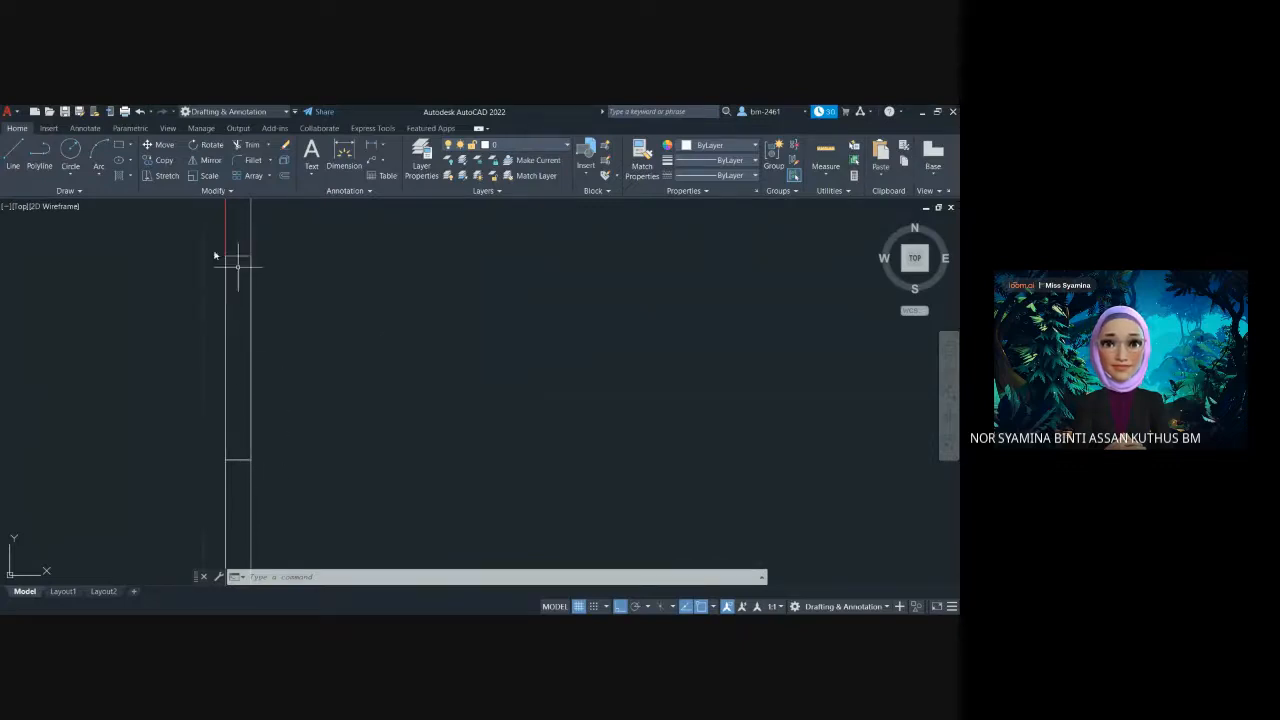
Try to draw a centre line and a midpoint cross line in the left wall's window opening, and undo the attempt
click(13, 155)
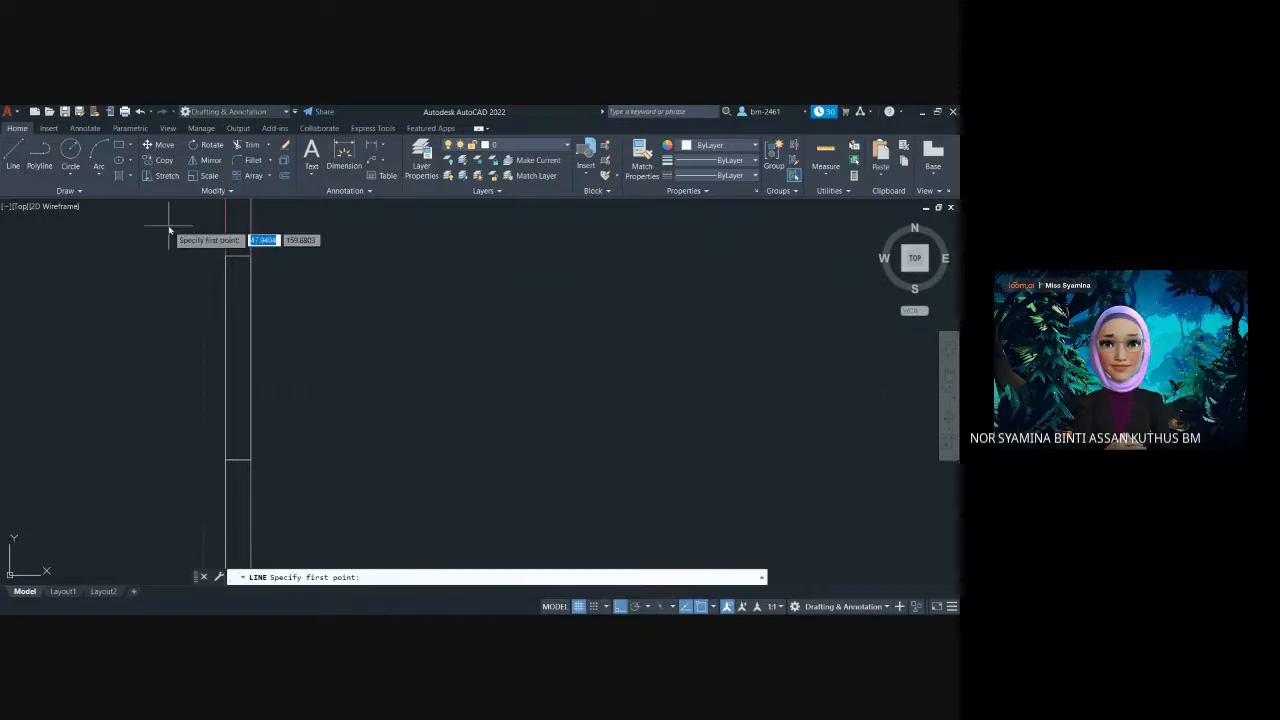
click(238, 256)
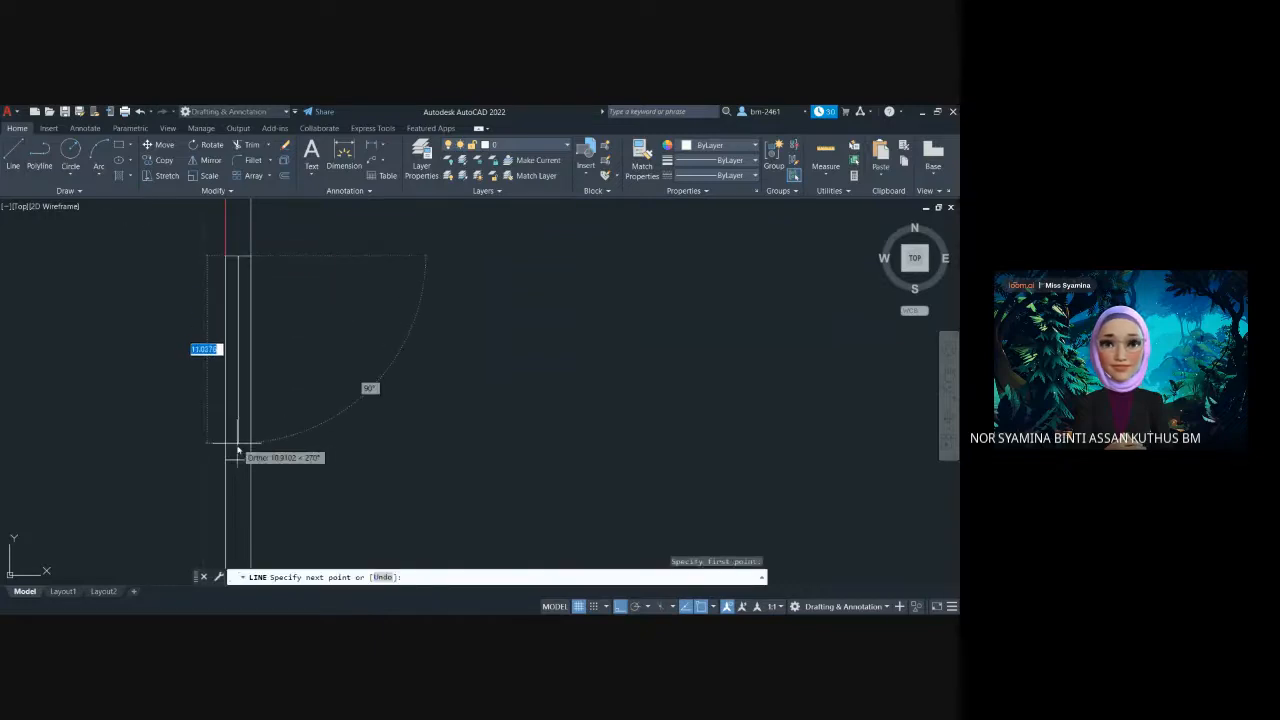
click(238, 460)
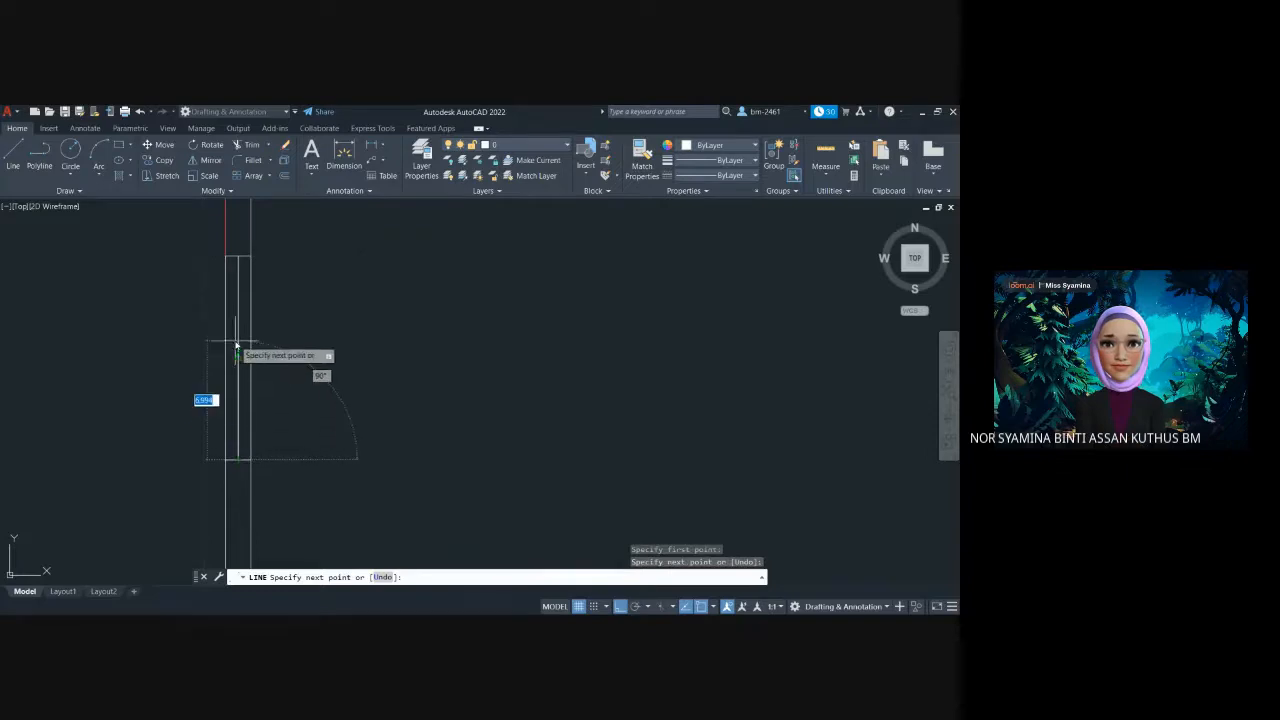
click(238, 358)
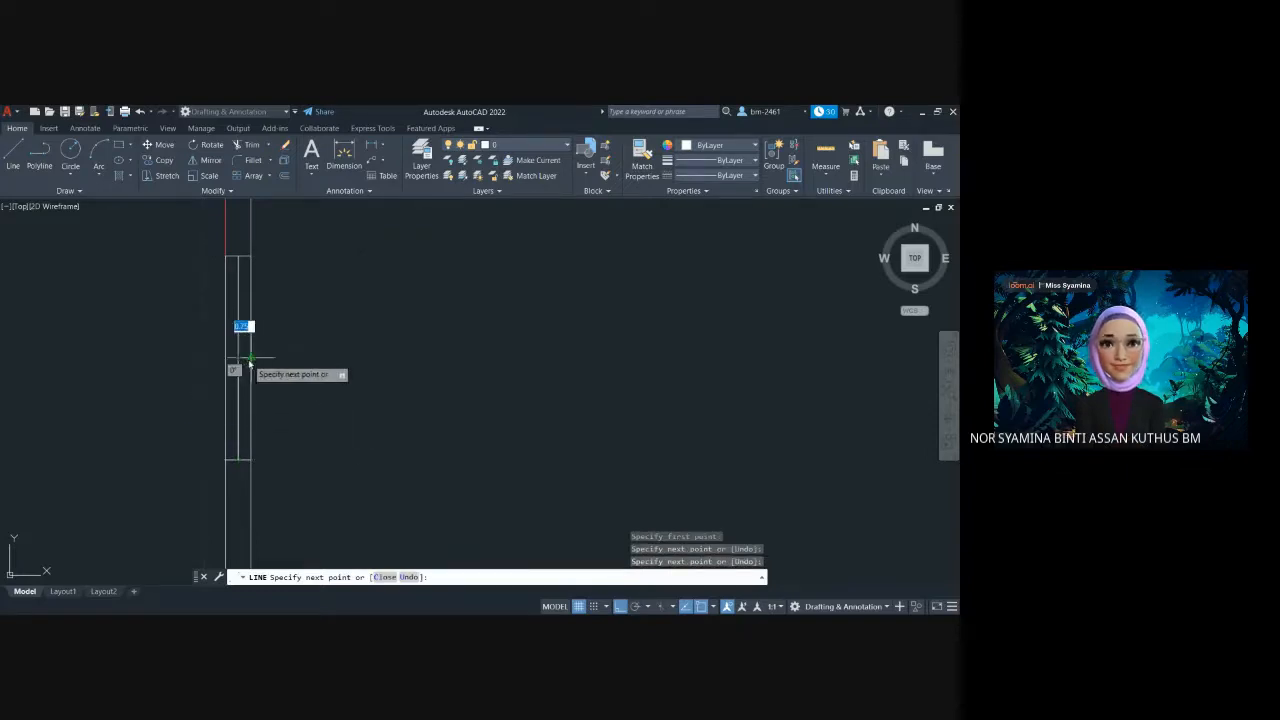
click(249, 360)
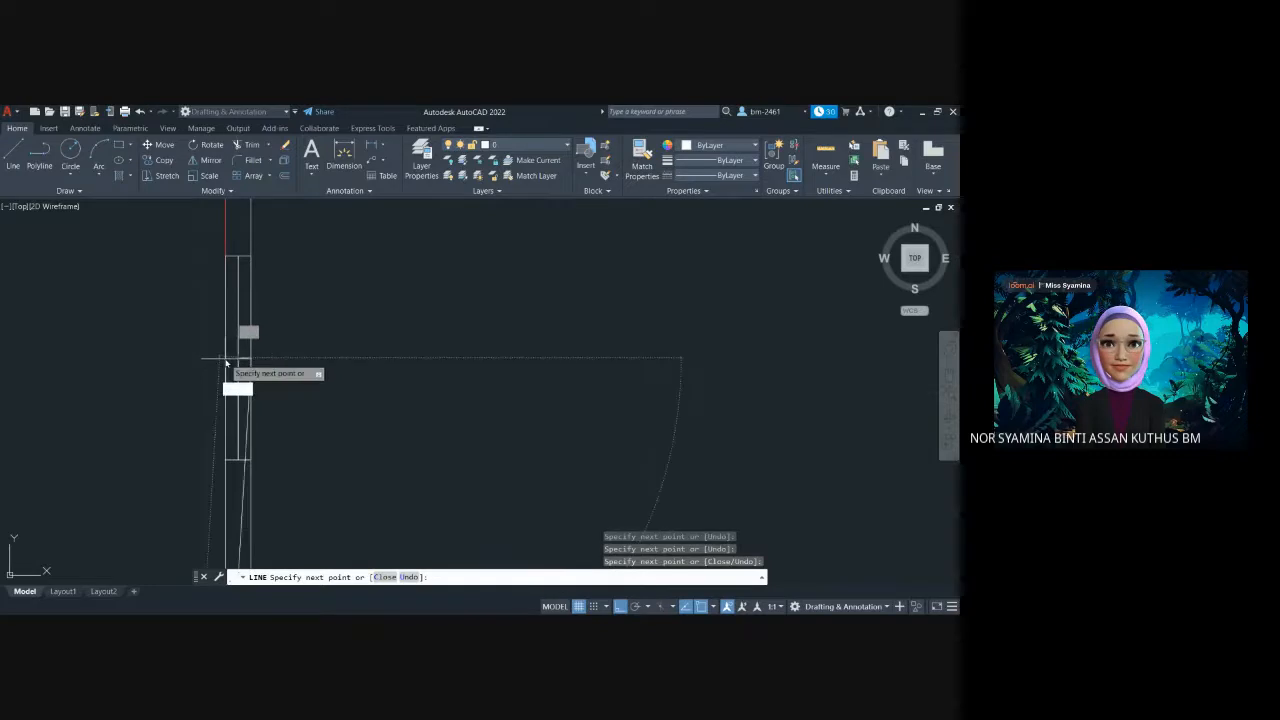
click(227, 364)
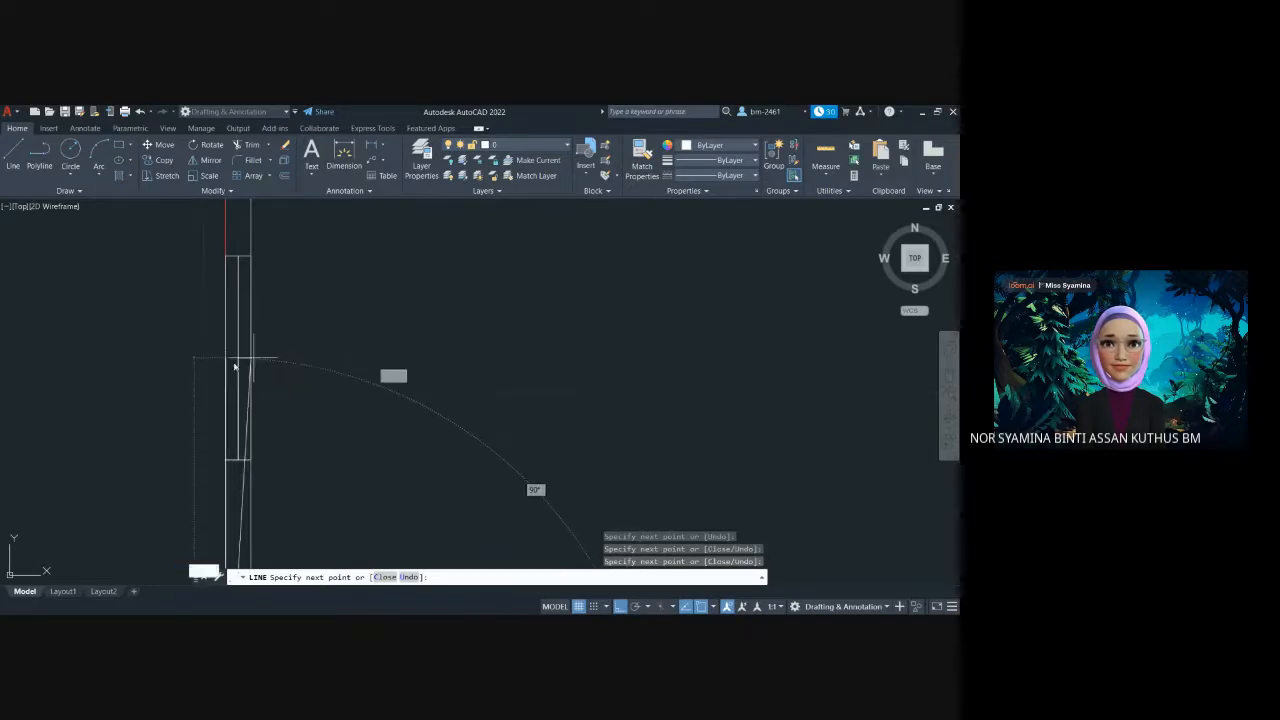
key(Escape)
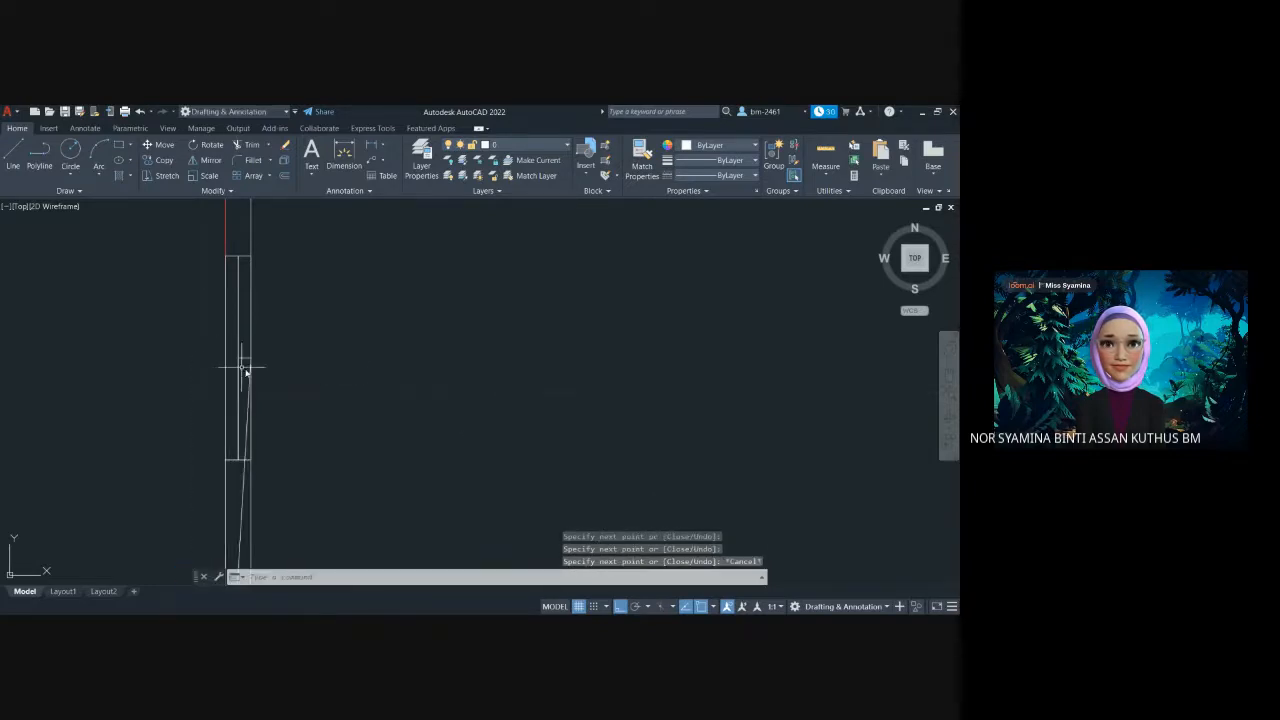
key(ctrl+z)
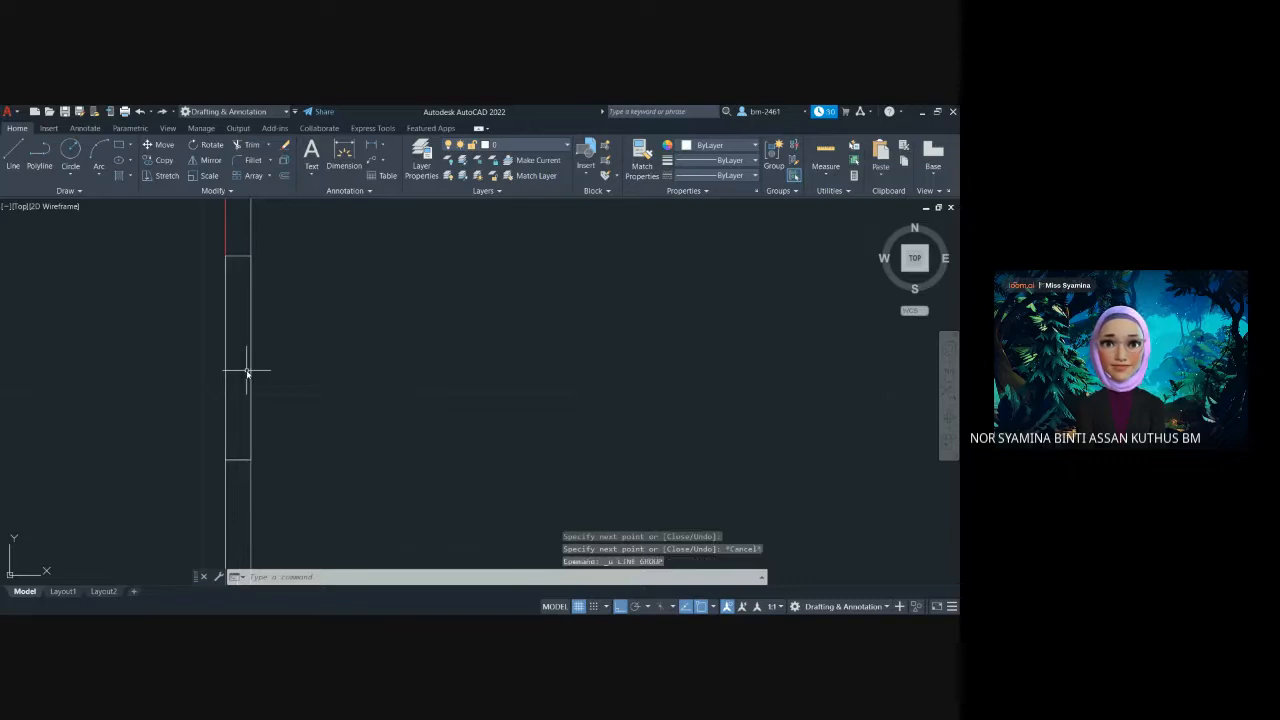
Draw a centre line down the left wall's window opening and a line from its midpoint to the wall's inner edge
click(14, 158)
click(236, 257)
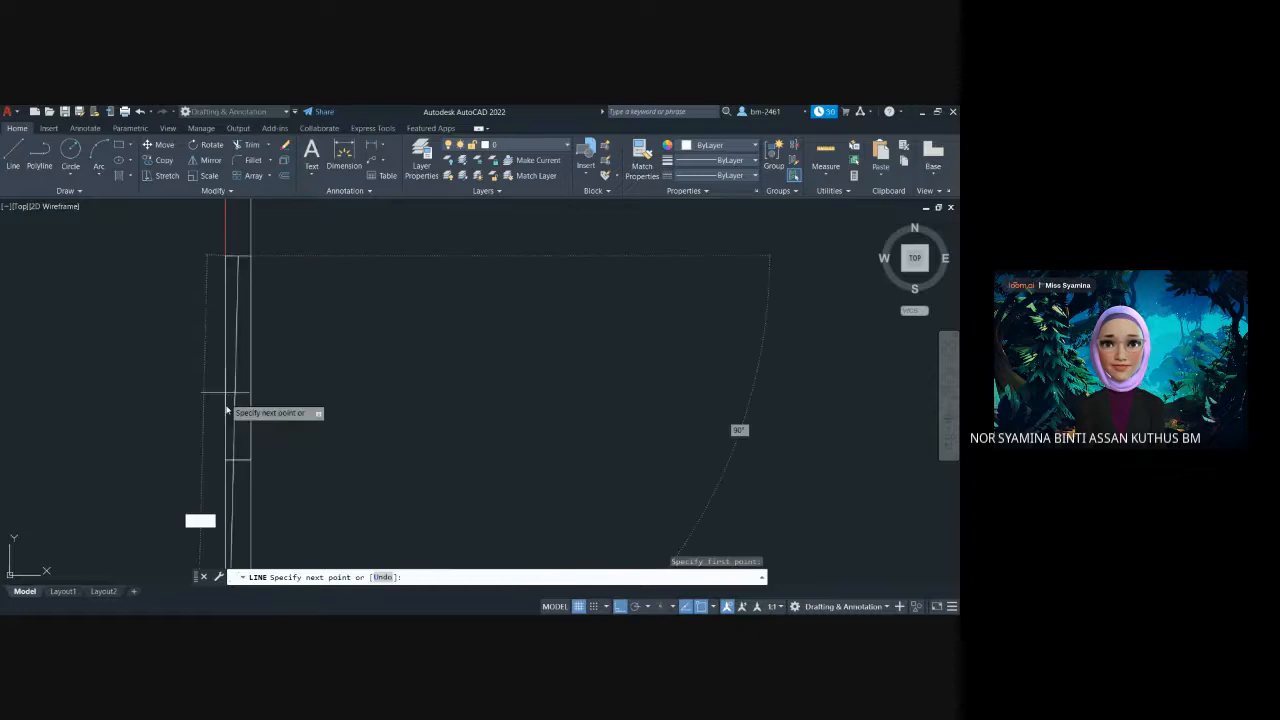
click(237, 460)
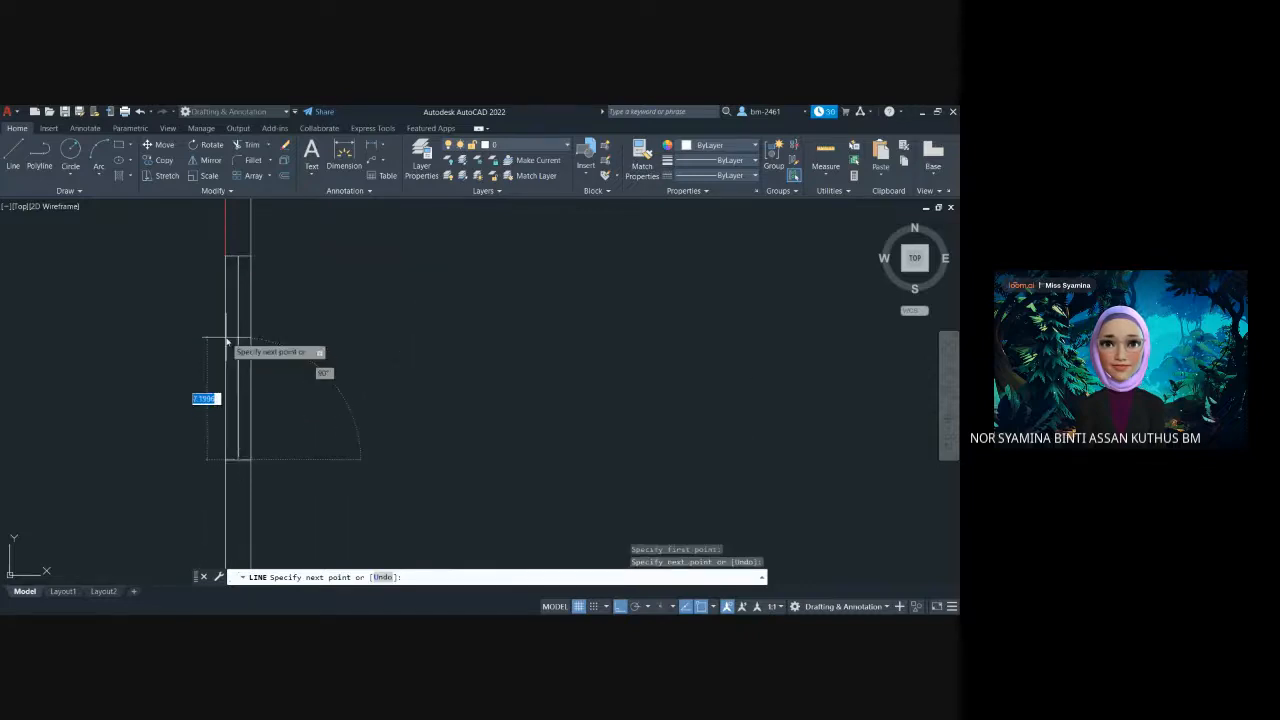
click(239, 357)
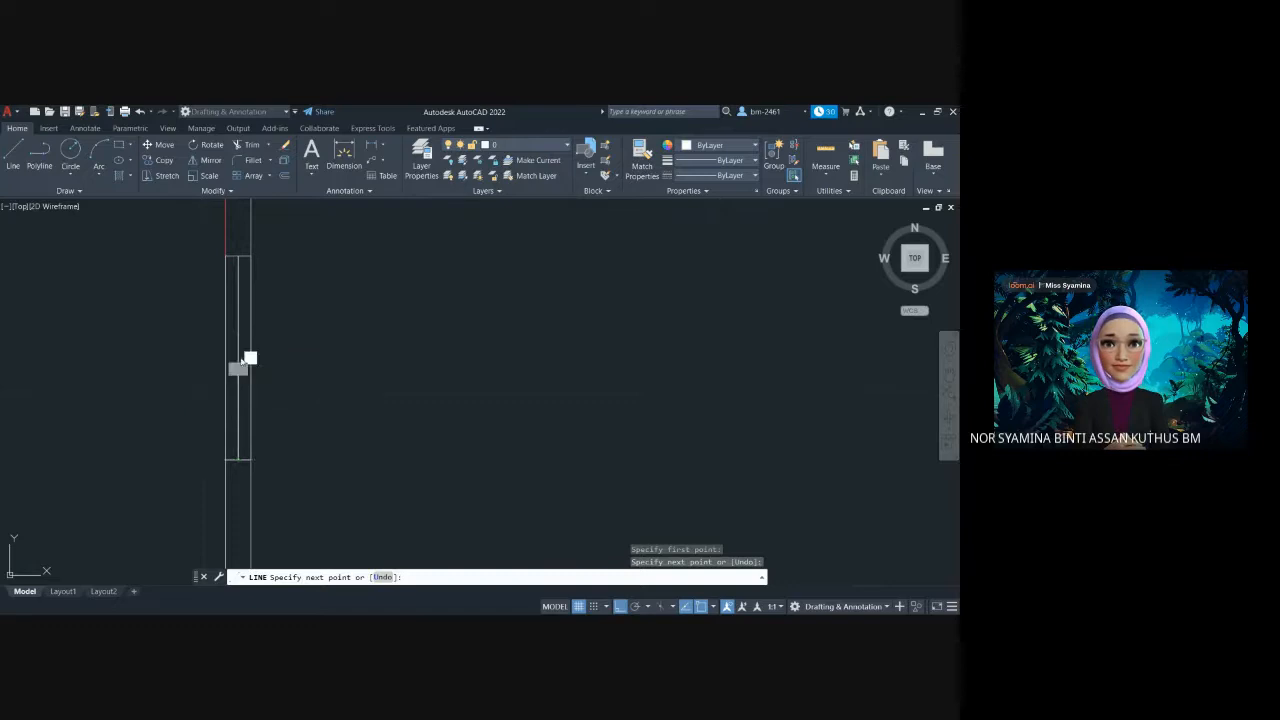
click(250, 357)
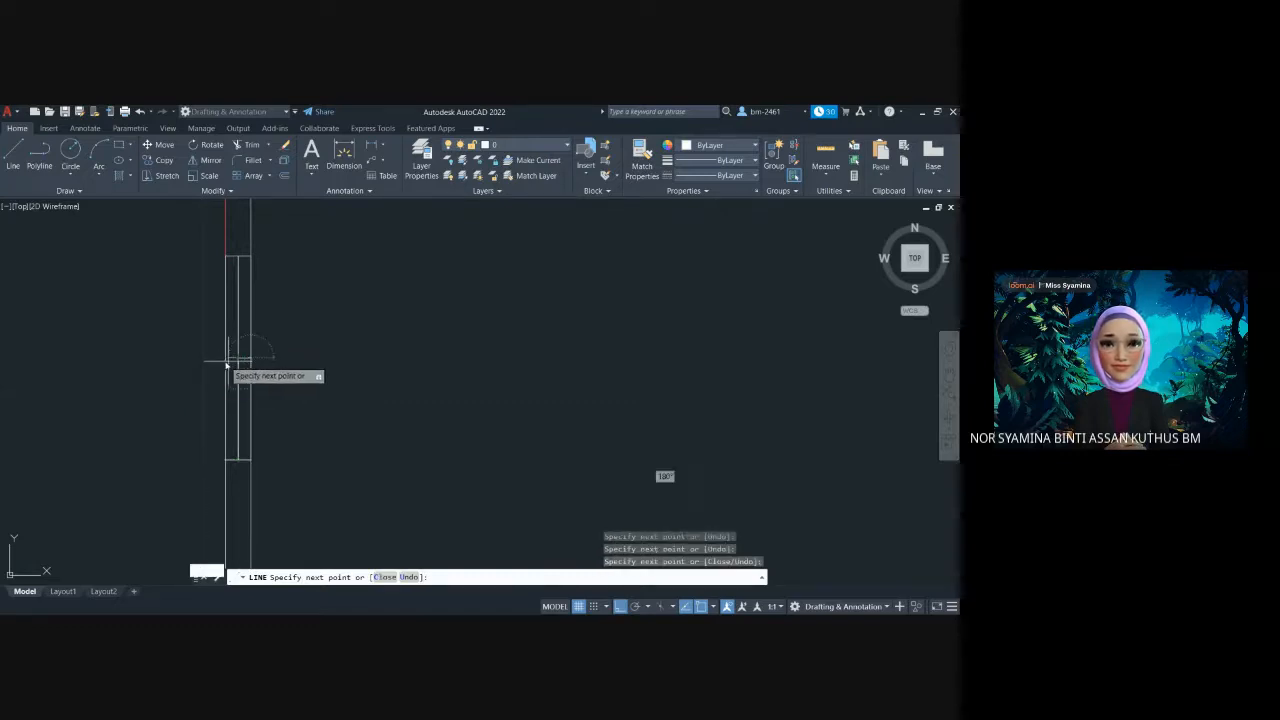
key(Escape)
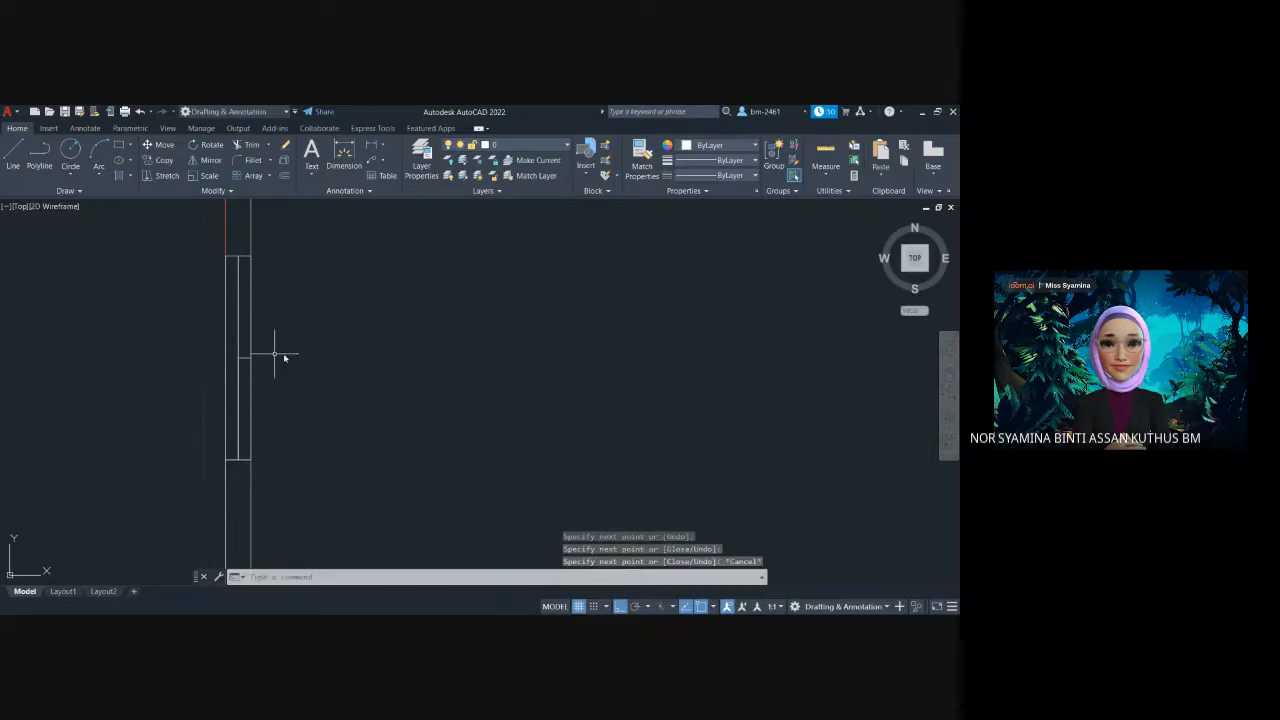
Try to draw a line from the midpoint of the window's centre line to the left wall's outer edge
click(13, 155)
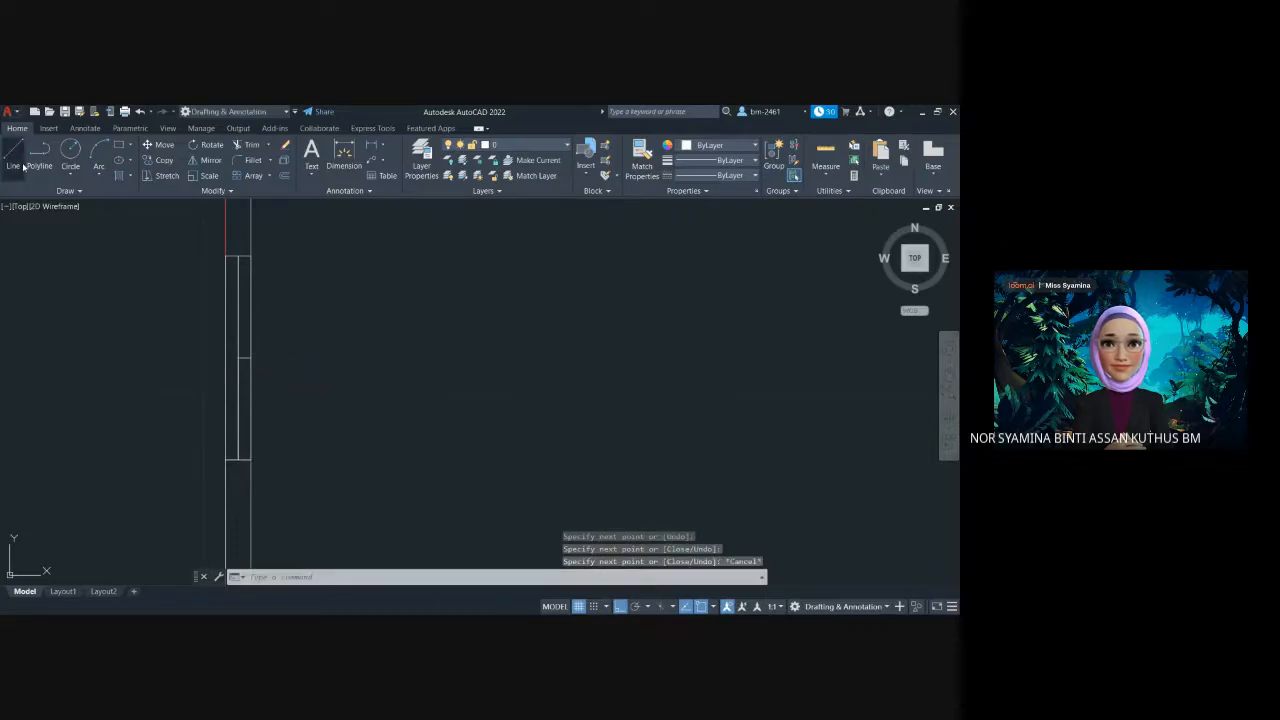
click(240, 358)
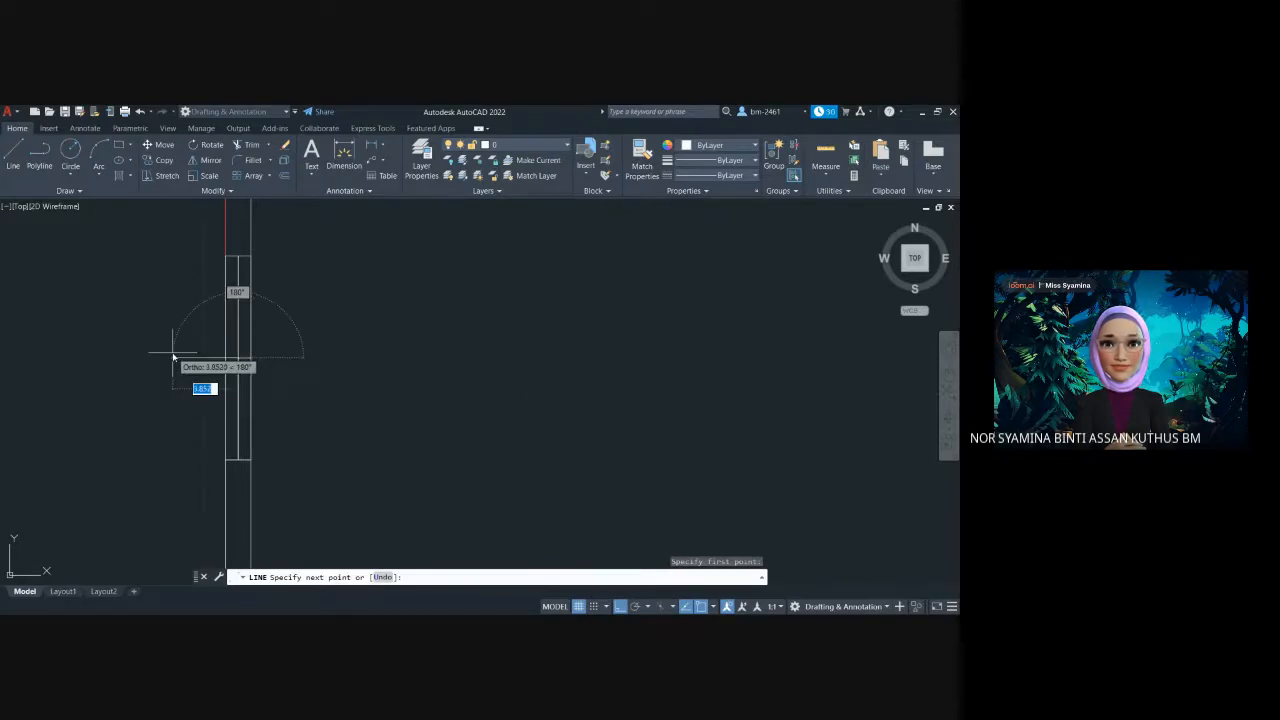
click(225, 358)
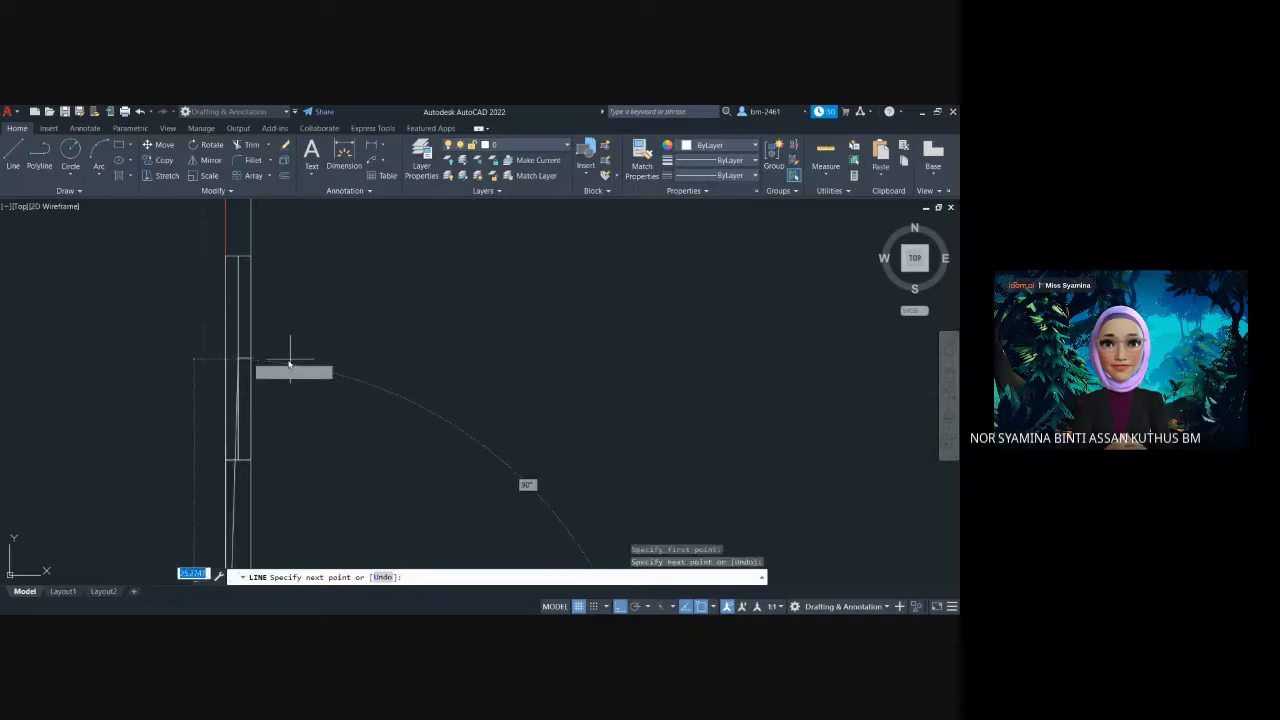
click(236, 361)
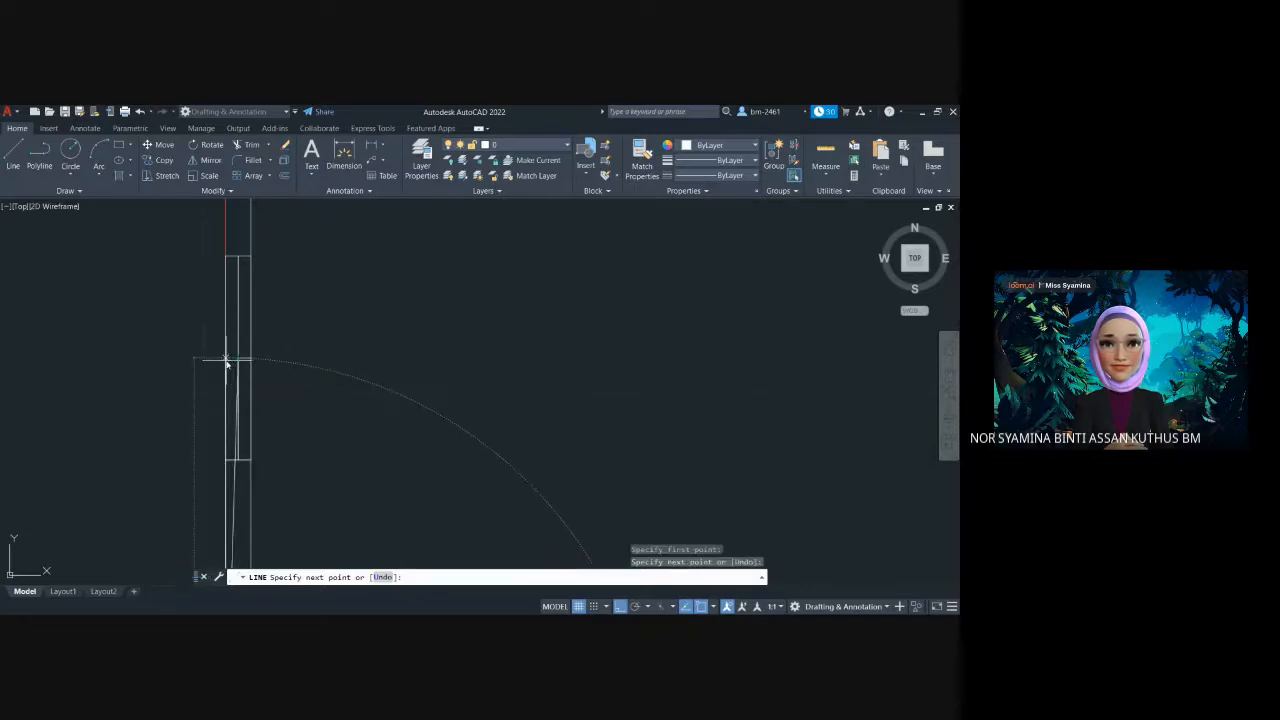
key(Escape)
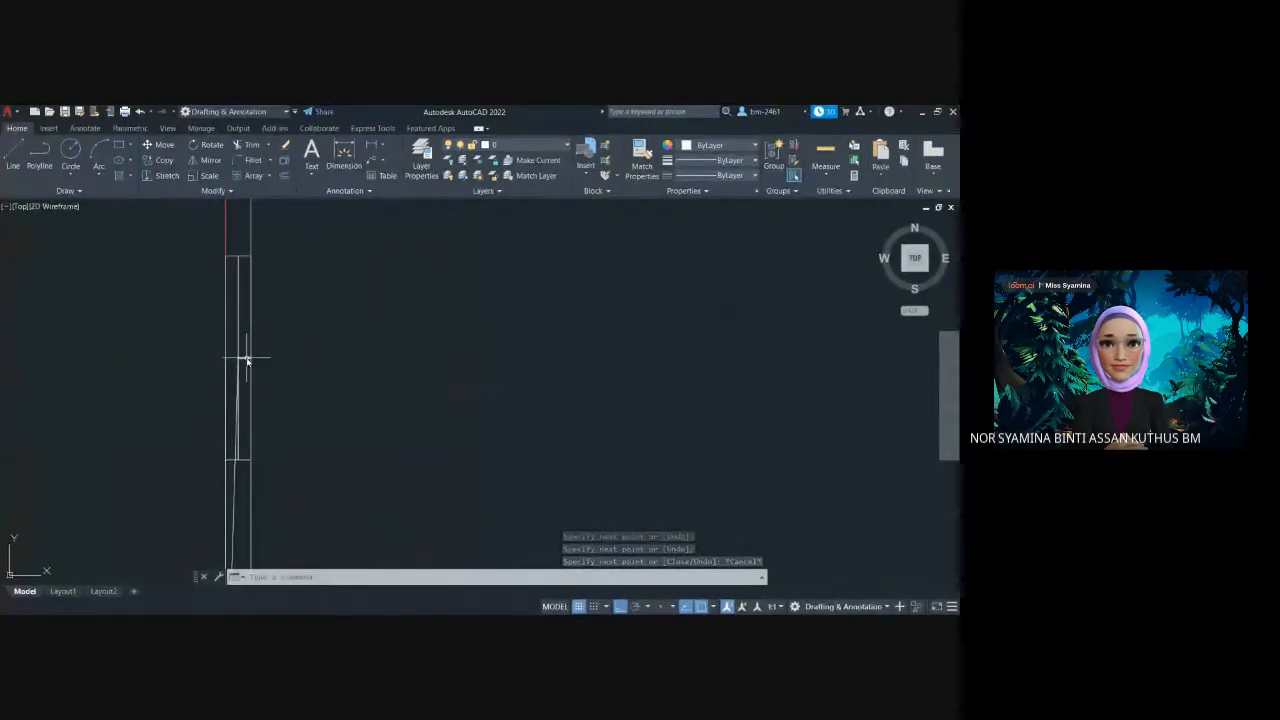
Delete the stray slanted line running down from the midpoint of the window's centre line
key(ctrl+a)
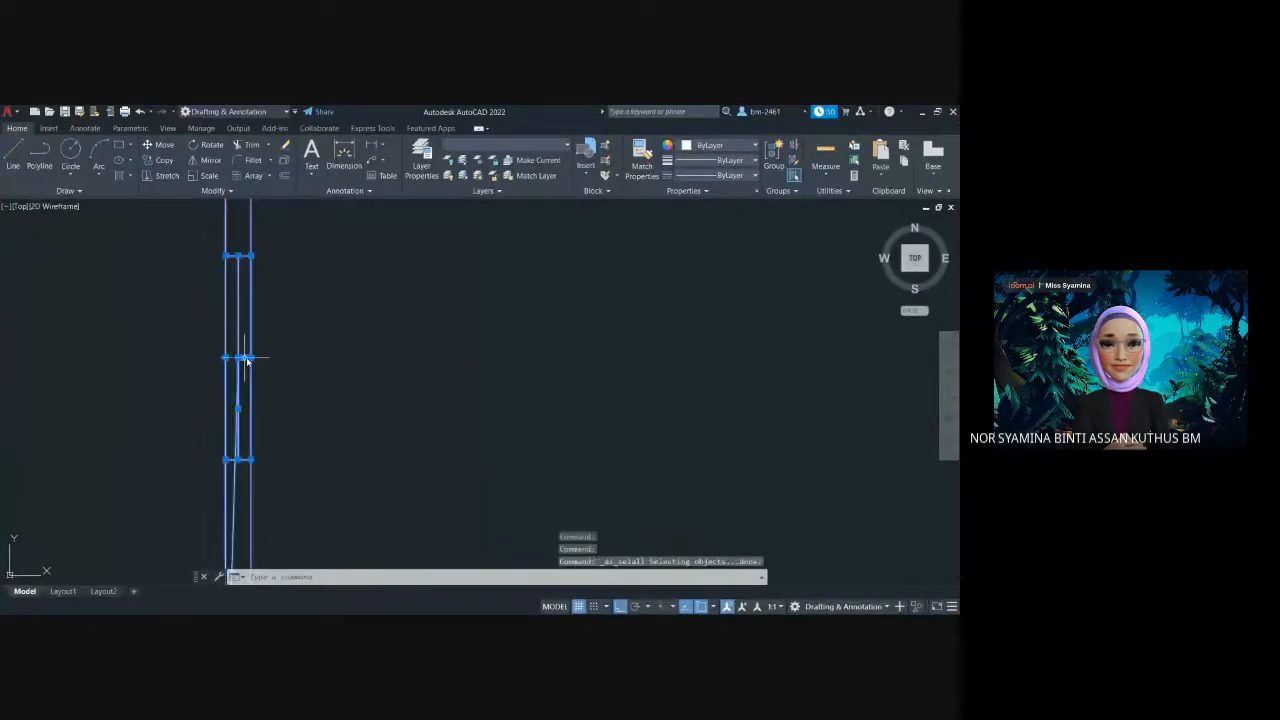
click(314, 352)
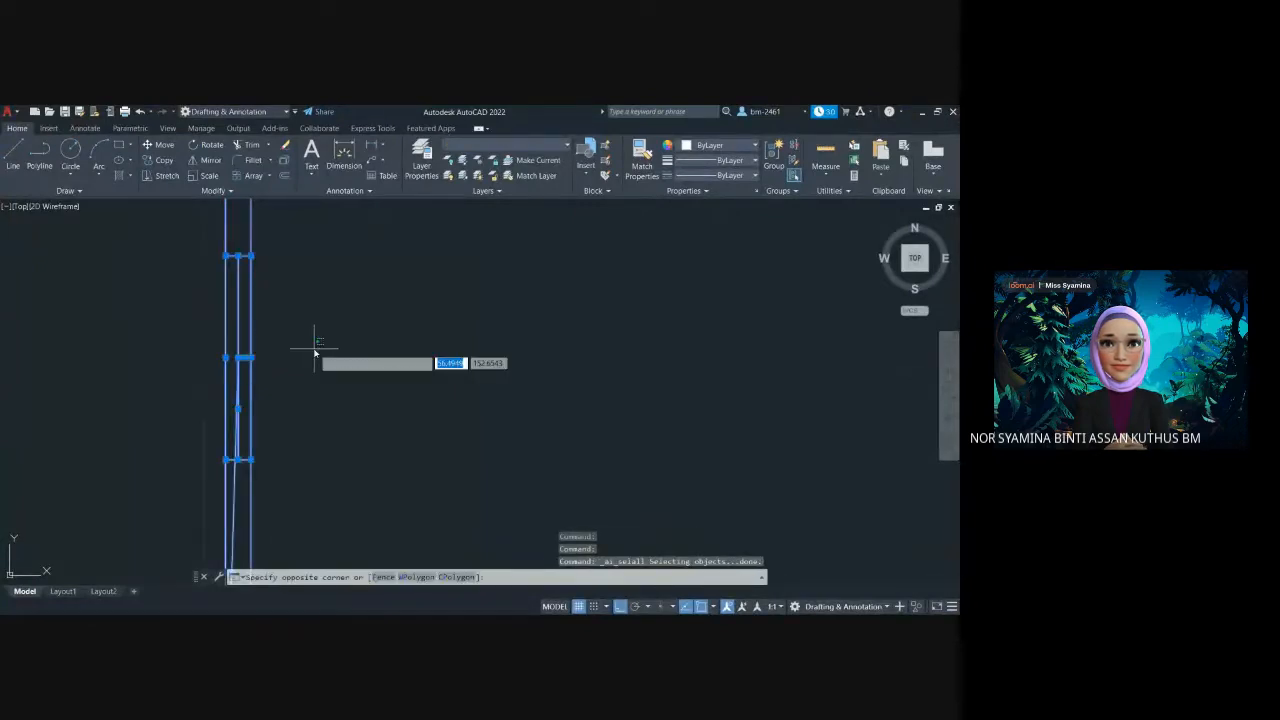
key(Escape)
key(Escape)
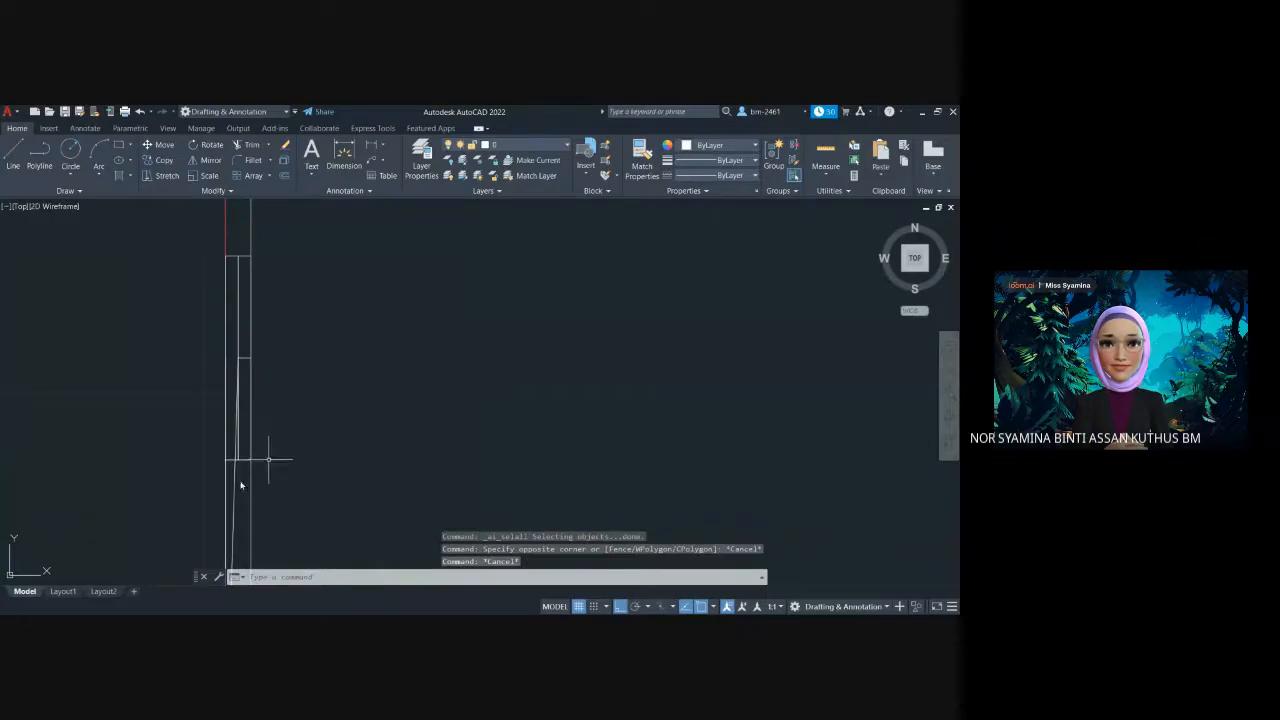
click(235, 516)
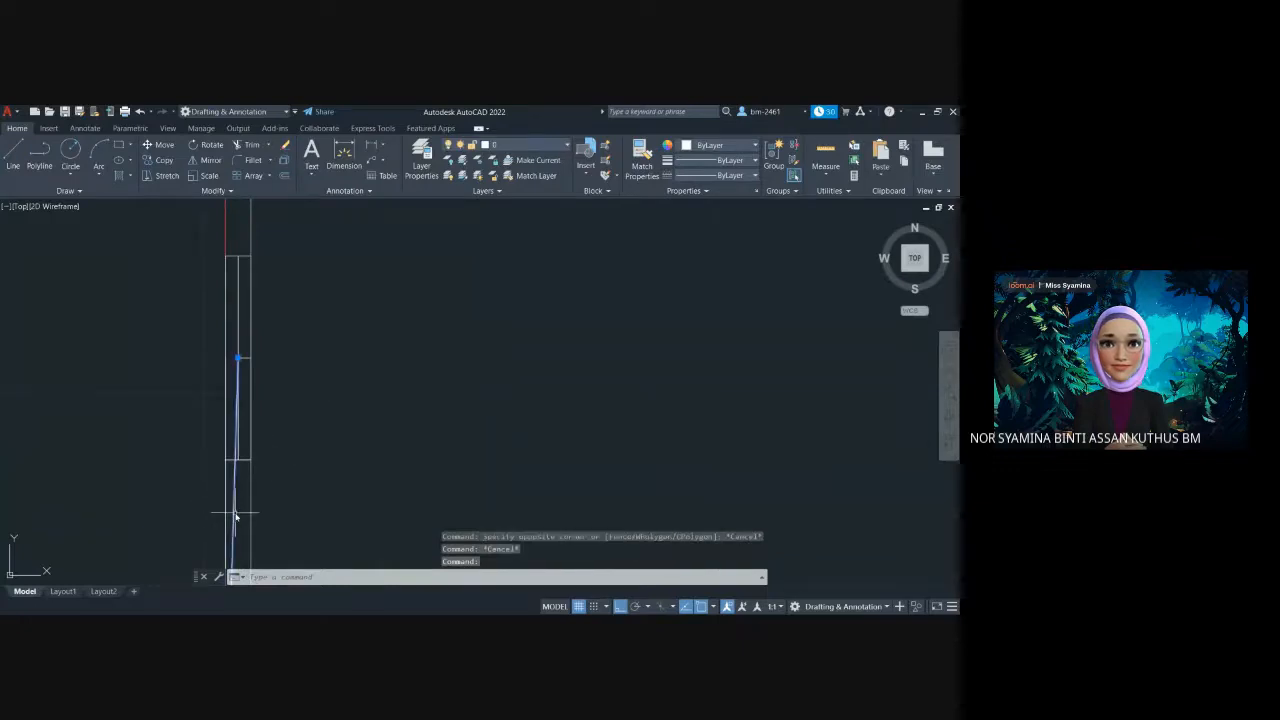
key(Delete)
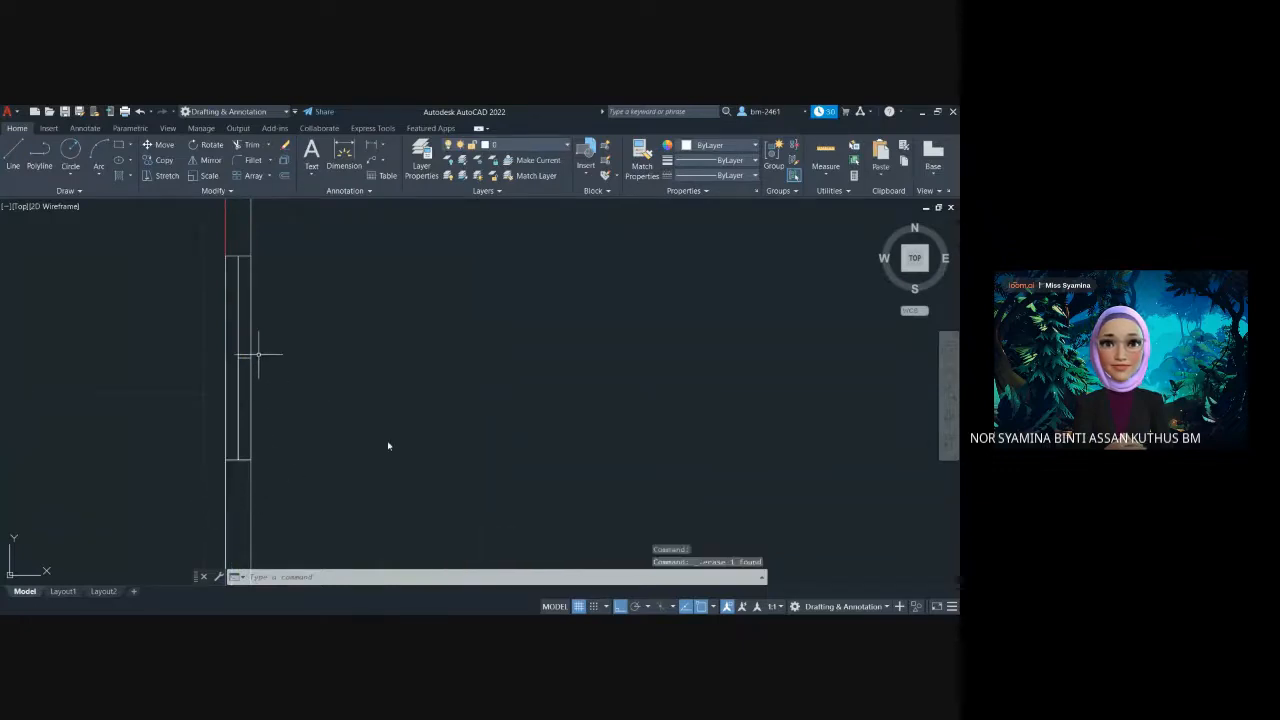
Turn off object snap tracking and clear the selection of the window lines
key(F11)
key(F11)
key(F11)
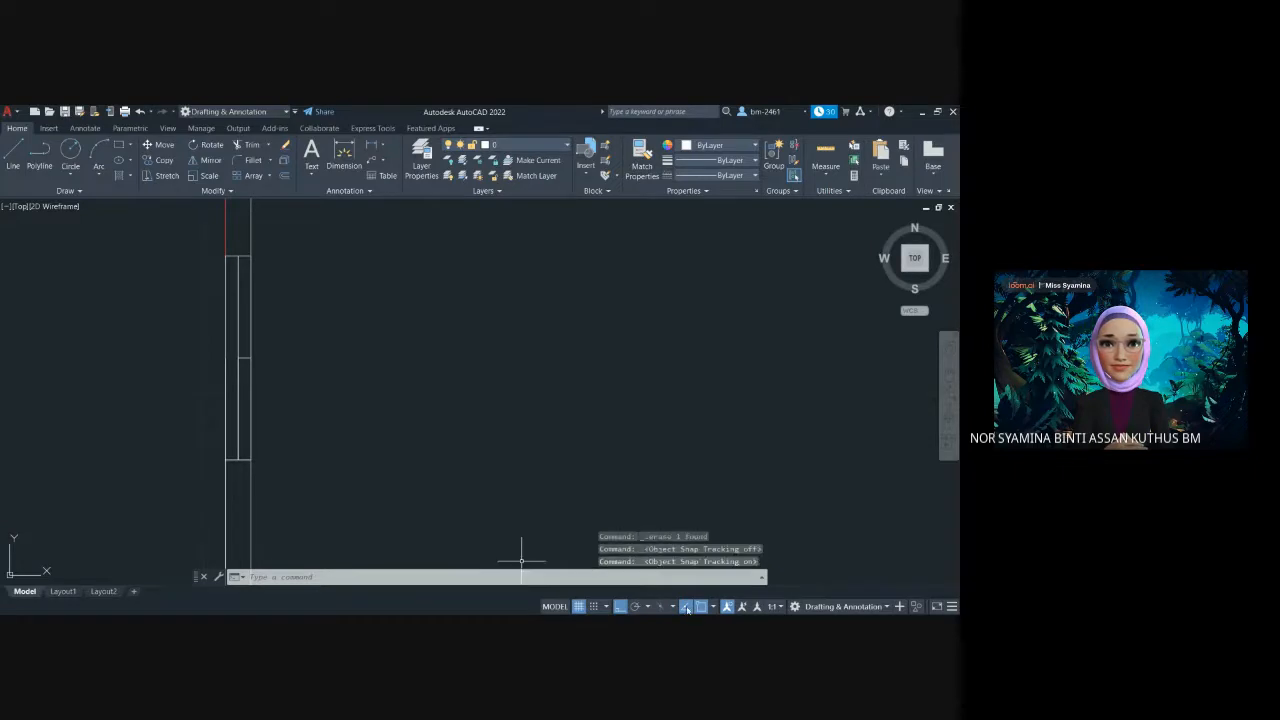
click(529, 453)
click(236, 400)
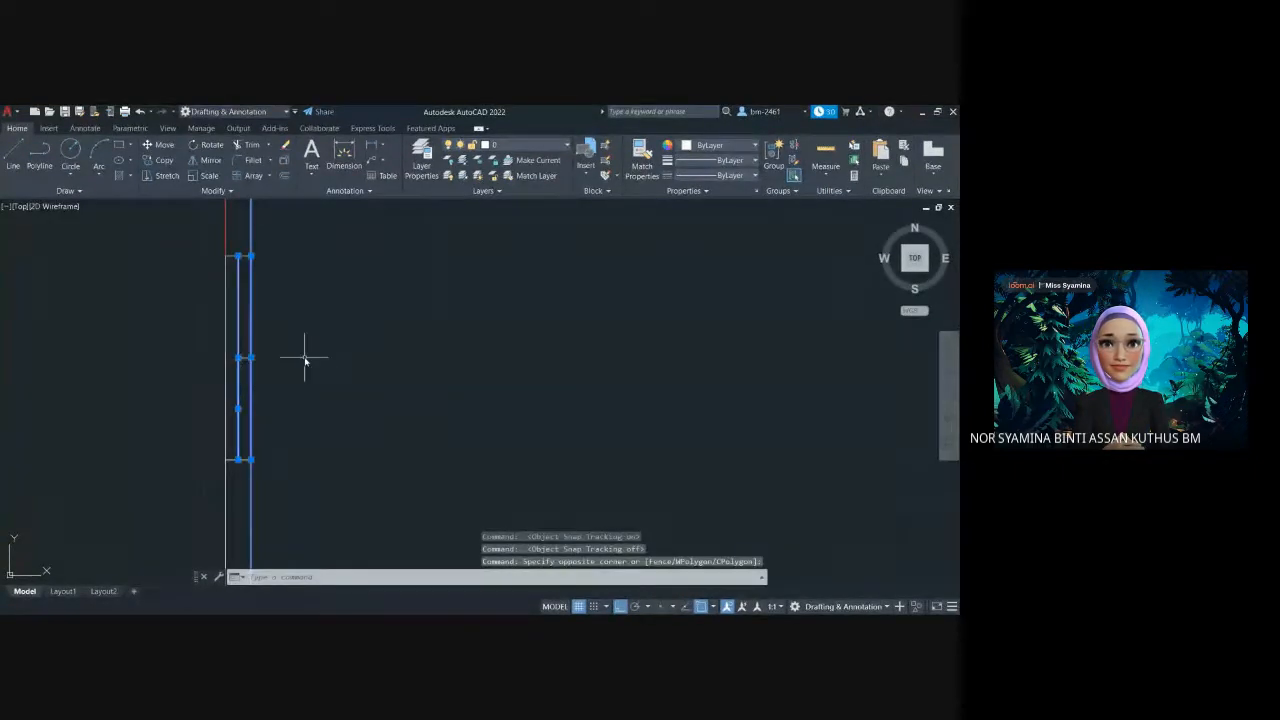
key(Escape)
Stretch the short midpoint cross line from the window's centre line to the left wall's outer edge
click(248, 358)
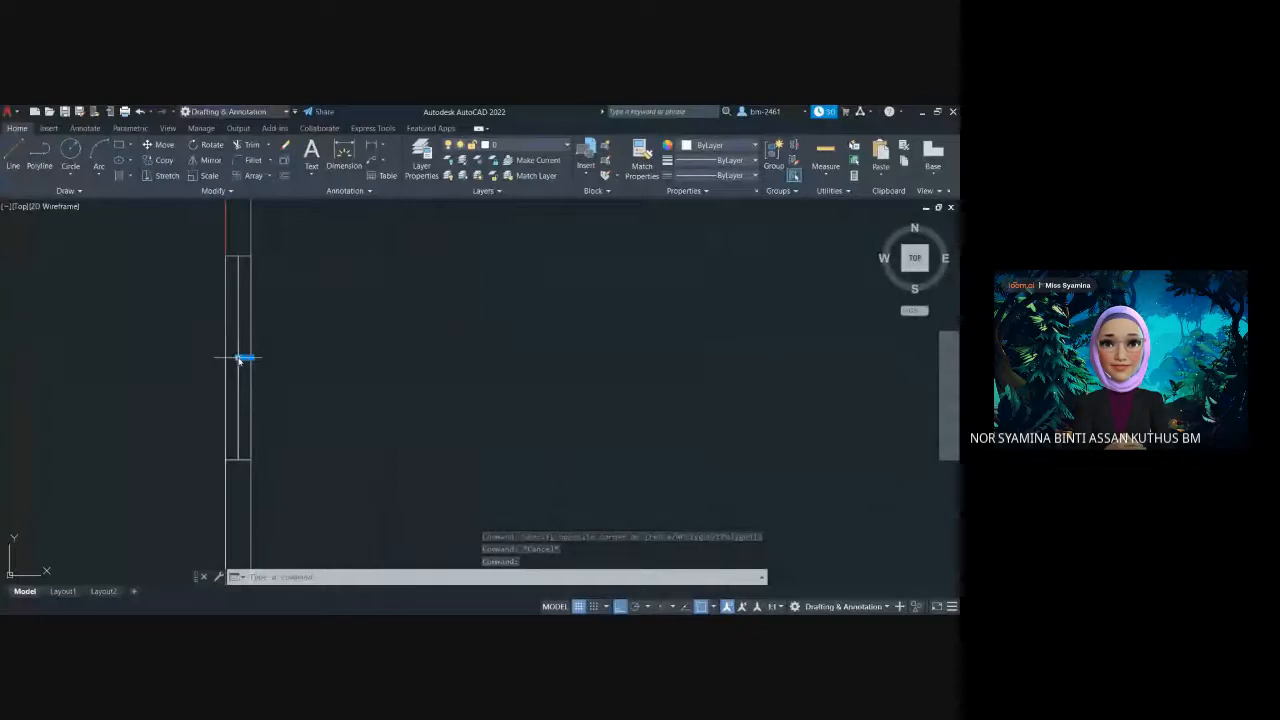
click(237, 359)
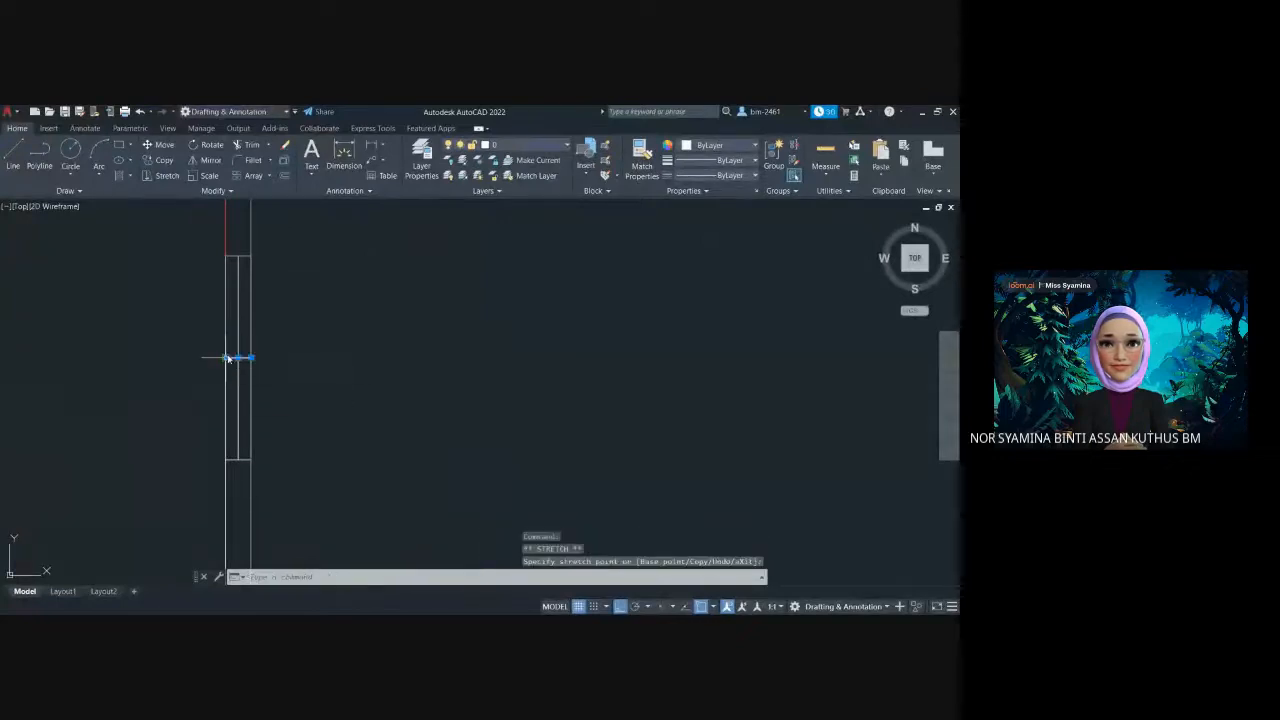
key(Escape)
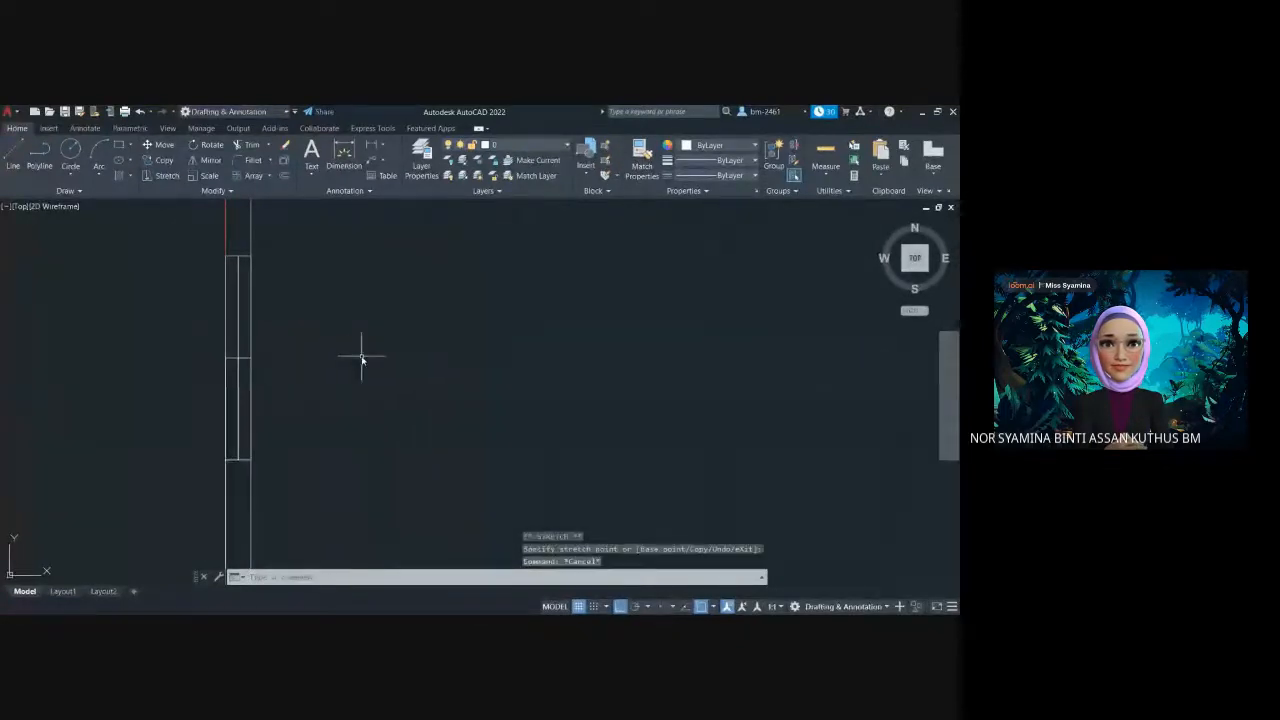
scroll(440, 366, down, 5)
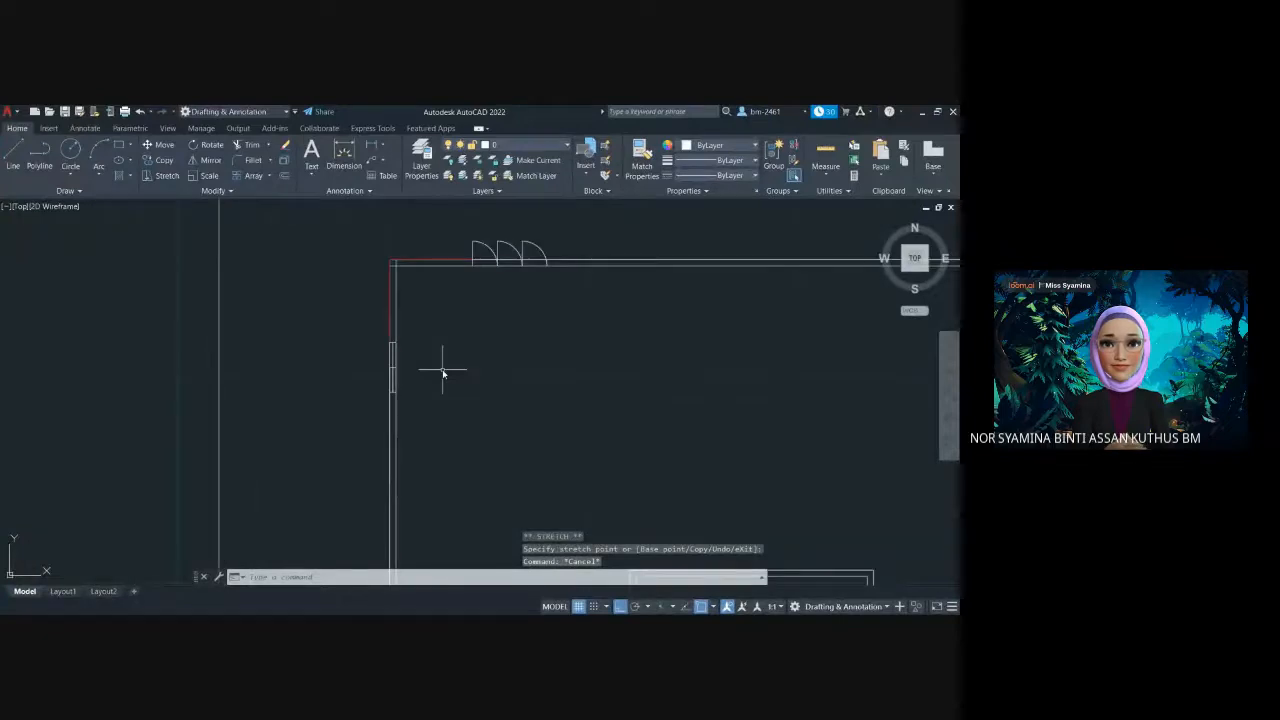
scroll(489, 350, down, 2)
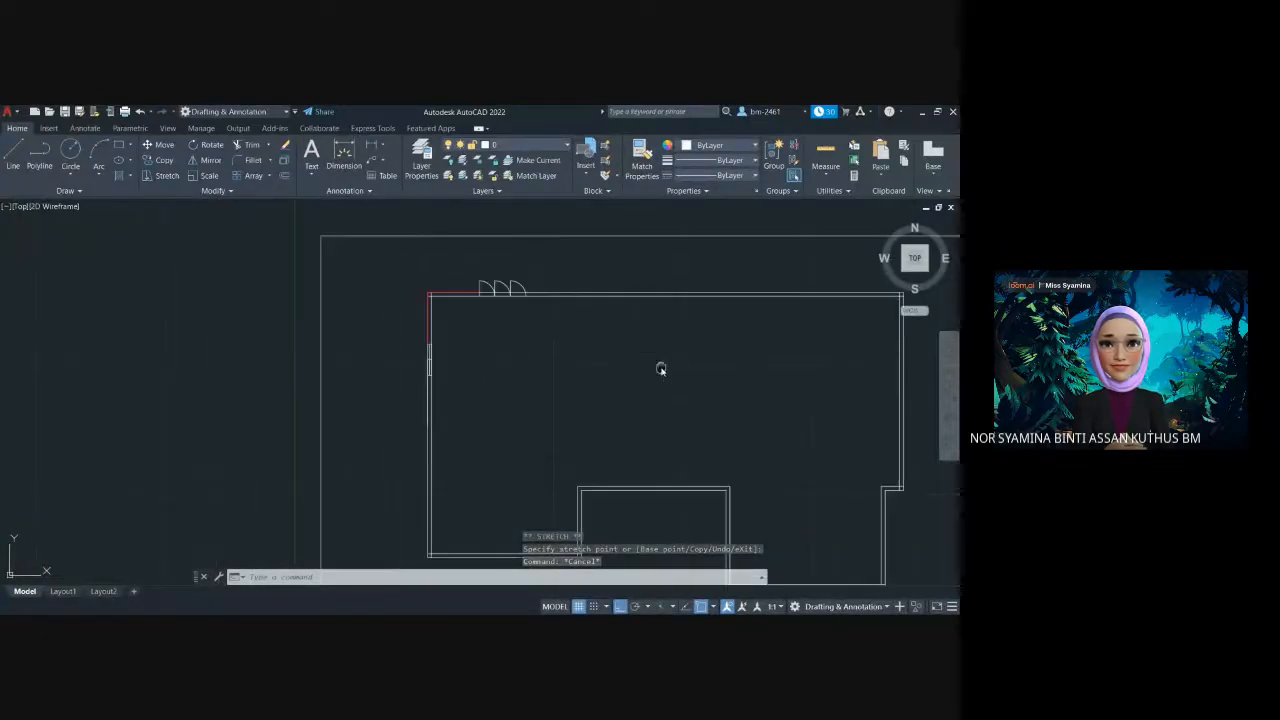
middle_drag(660, 366, 449, 349)
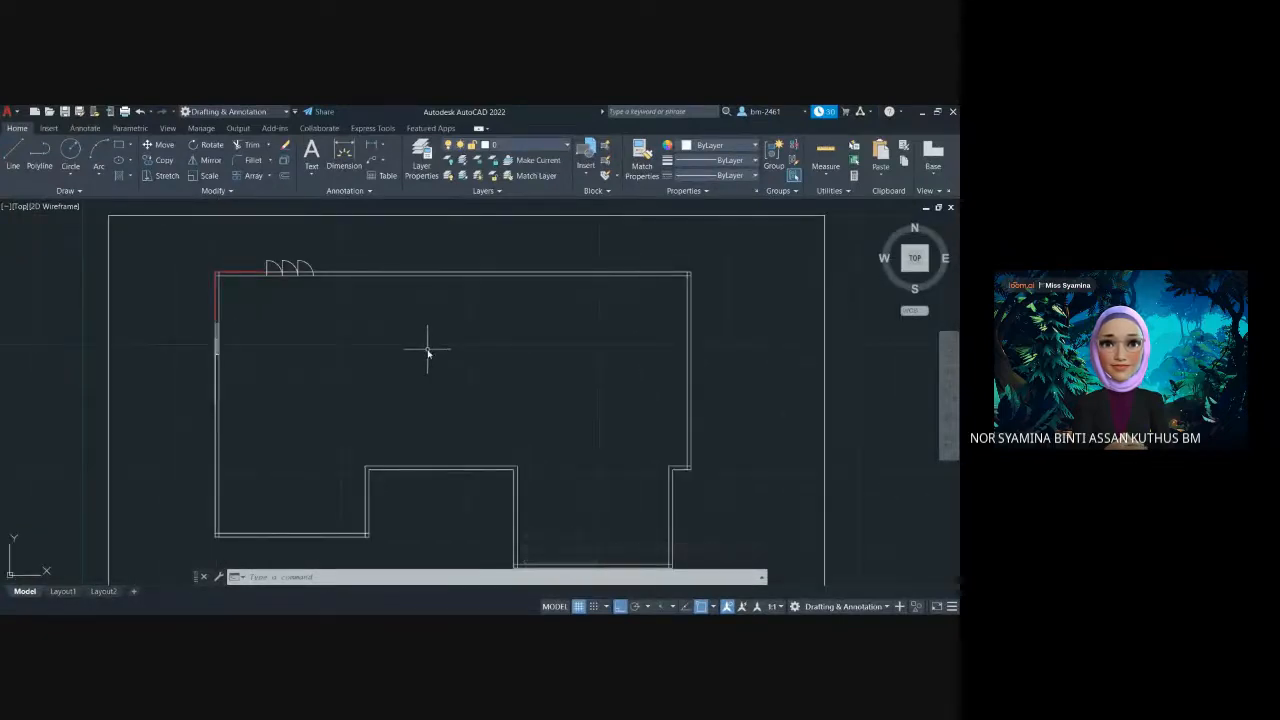
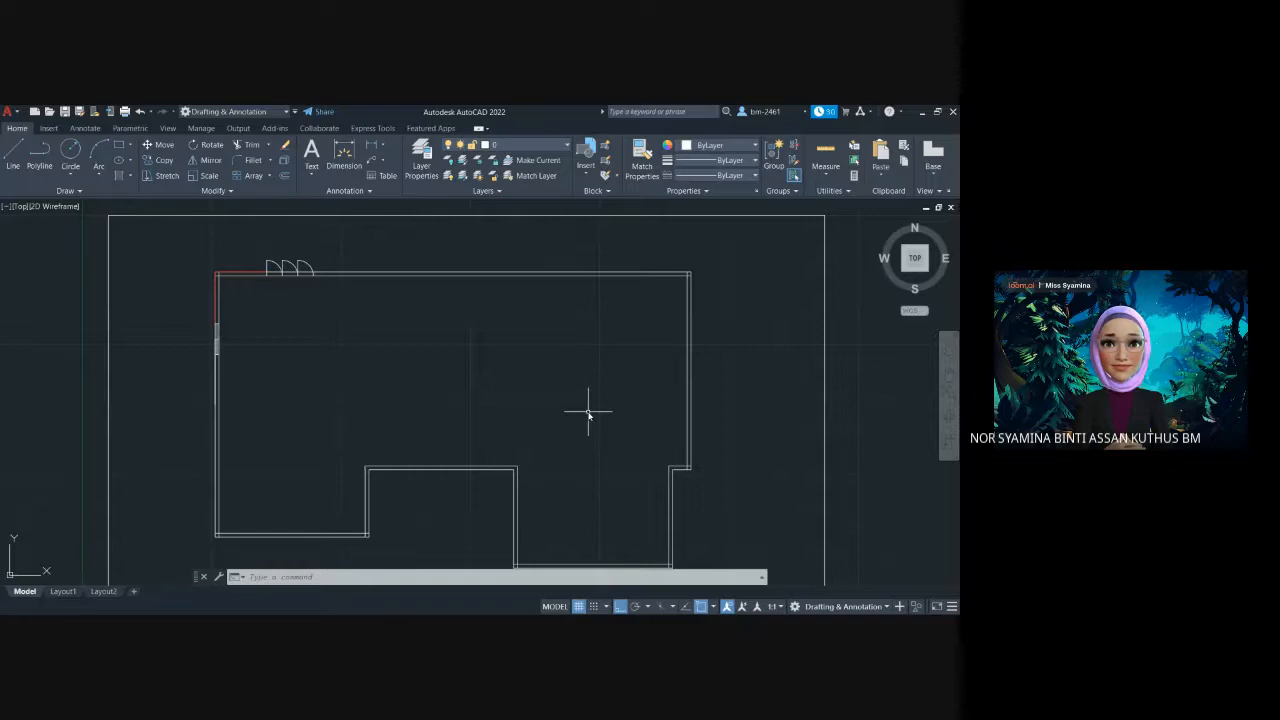
Make the reference layer current for marking an opening in the recessed wall at the plan's lower middle
scroll(588, 412, down, 2)
scroll(588, 412, up, 4)
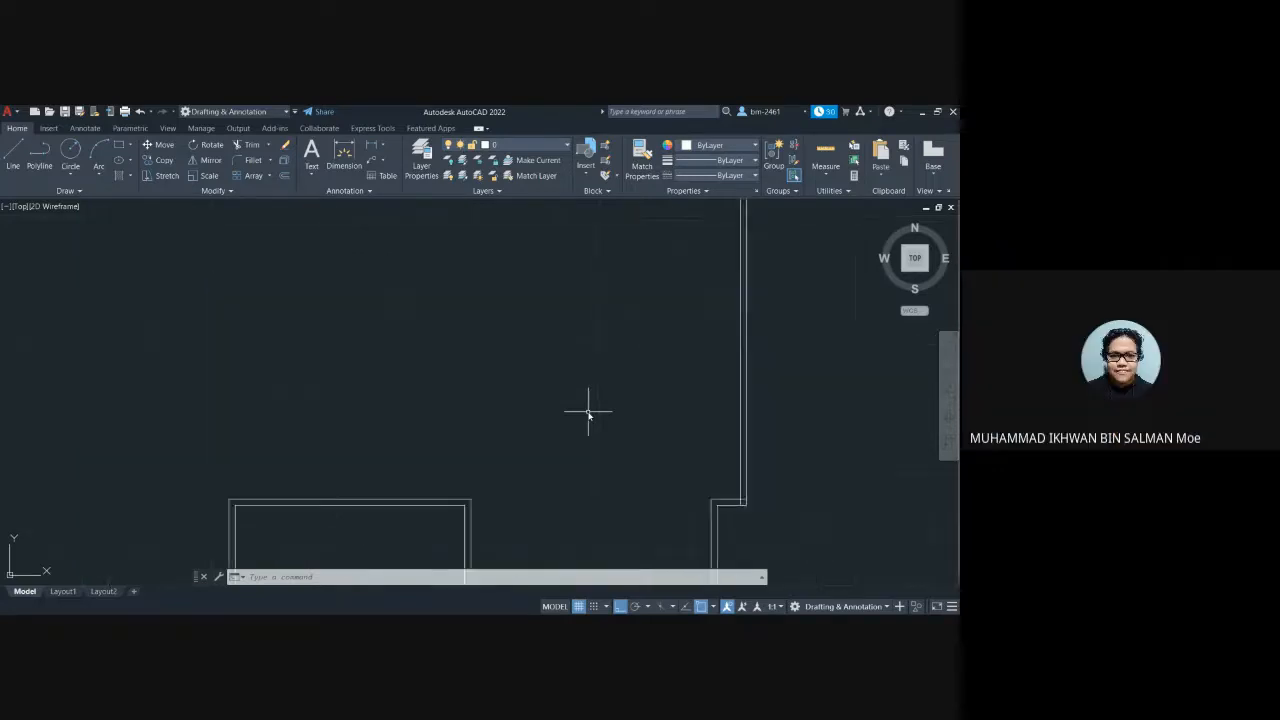
middle_drag(392, 470, 423, 374)
scroll(421, 378, up, 4)
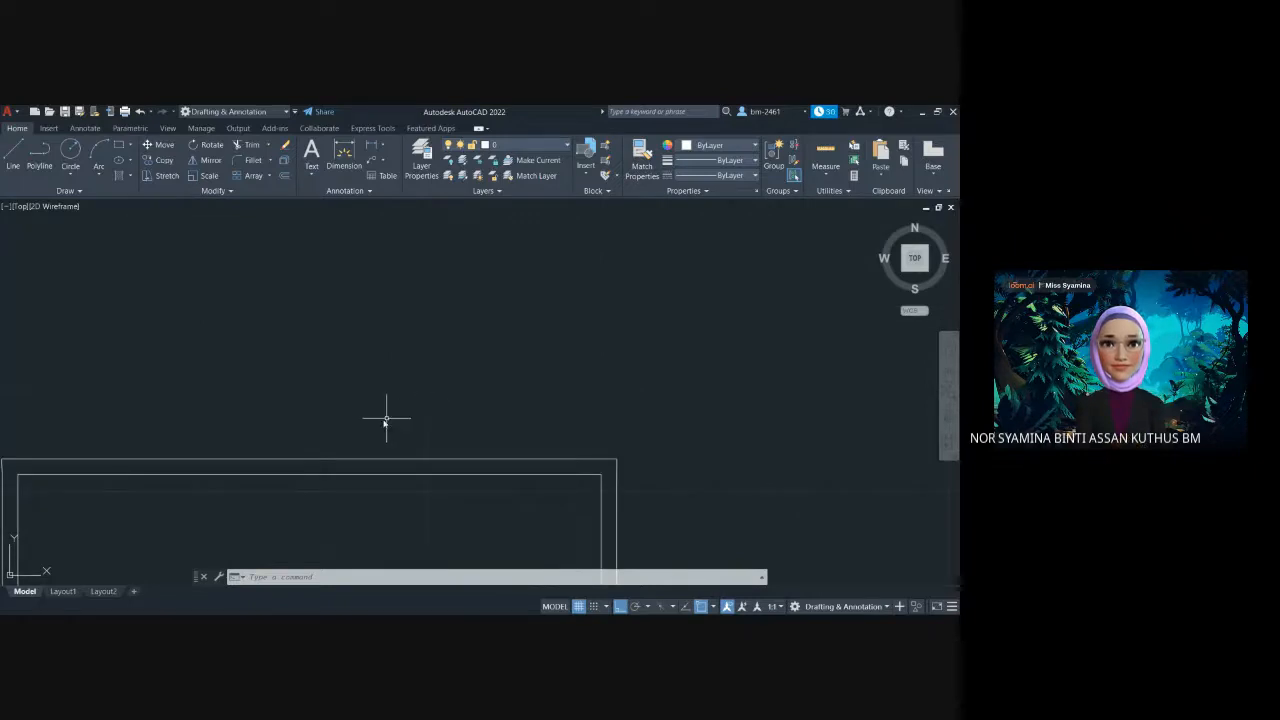
middle_drag(382, 420, 500, 354)
scroll(311, 371, up, 4)
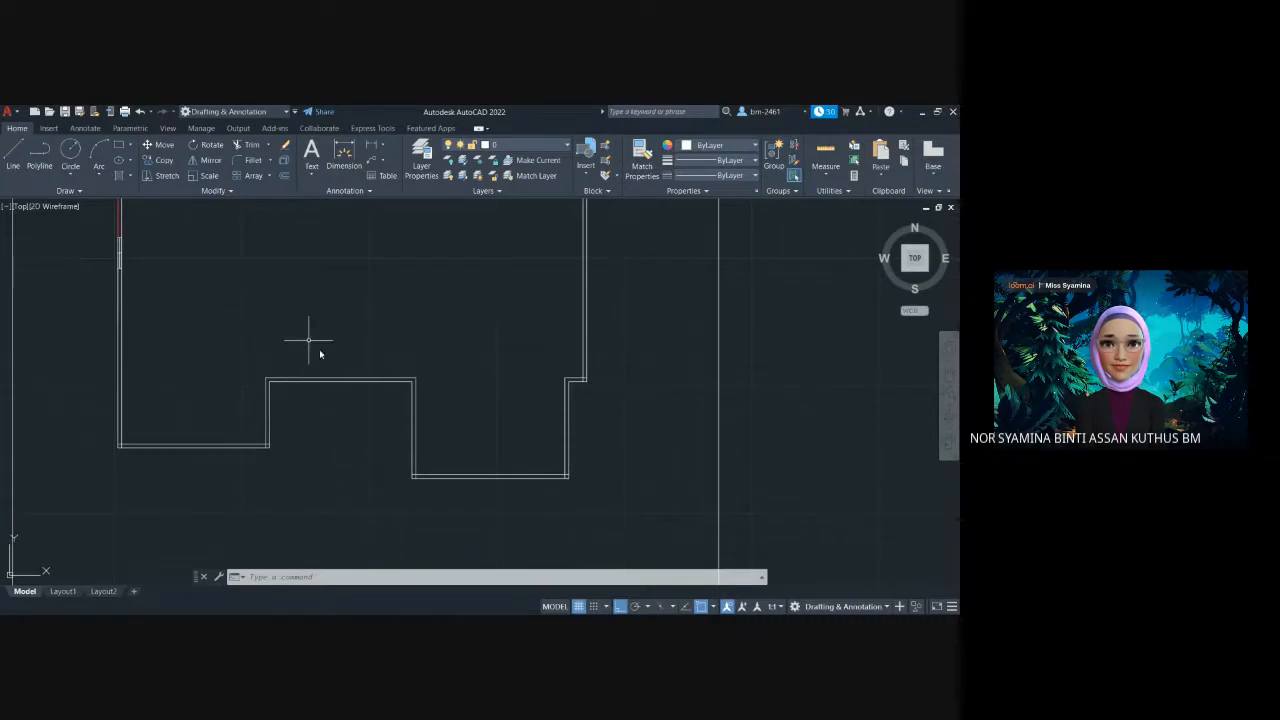
scroll(337, 349, up, 6)
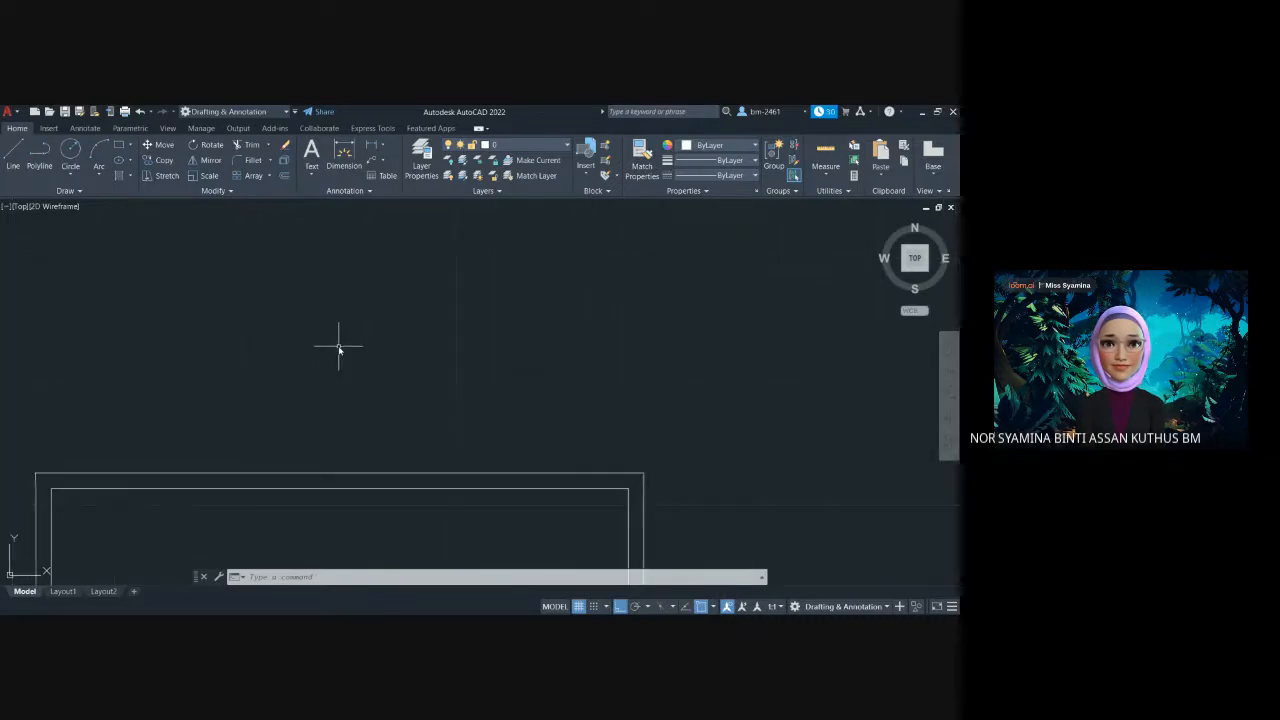
mouse_move(350, 390)
middle_down()
mouse_move(429, 329)
mouse_move(452, 287)
middle_up()
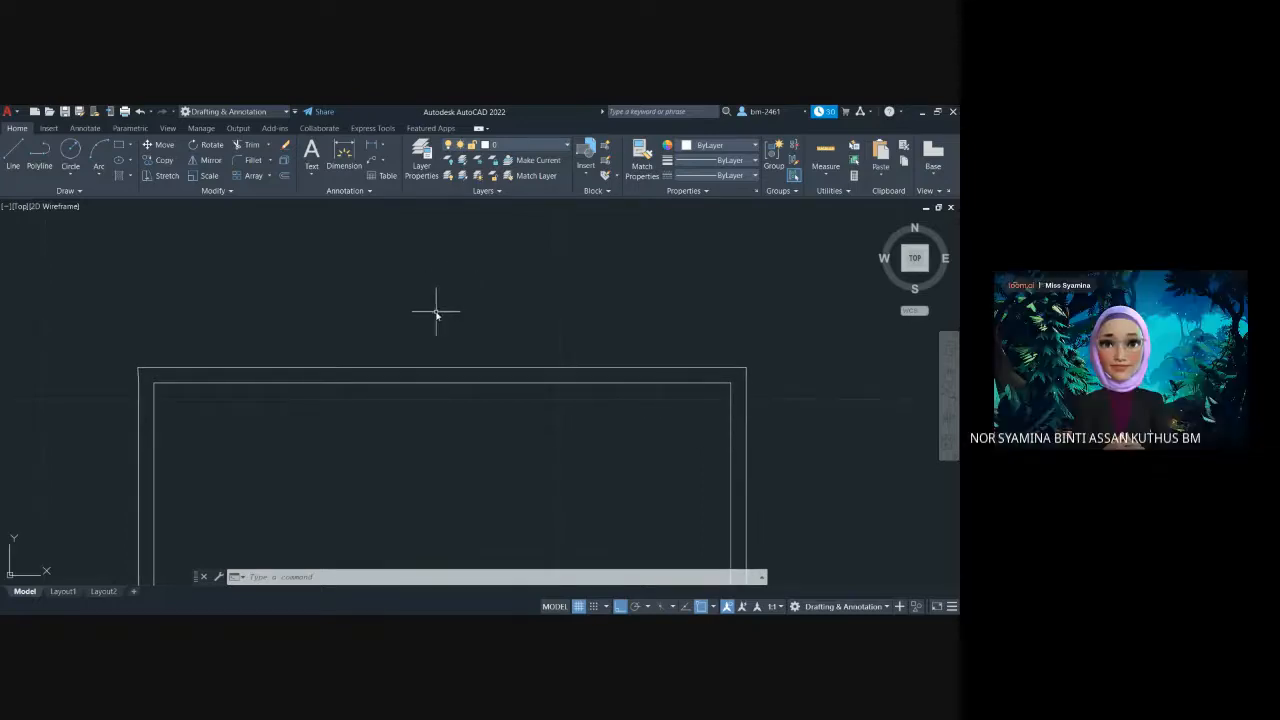
click(547, 145)
click(547, 145)
click(547, 145)
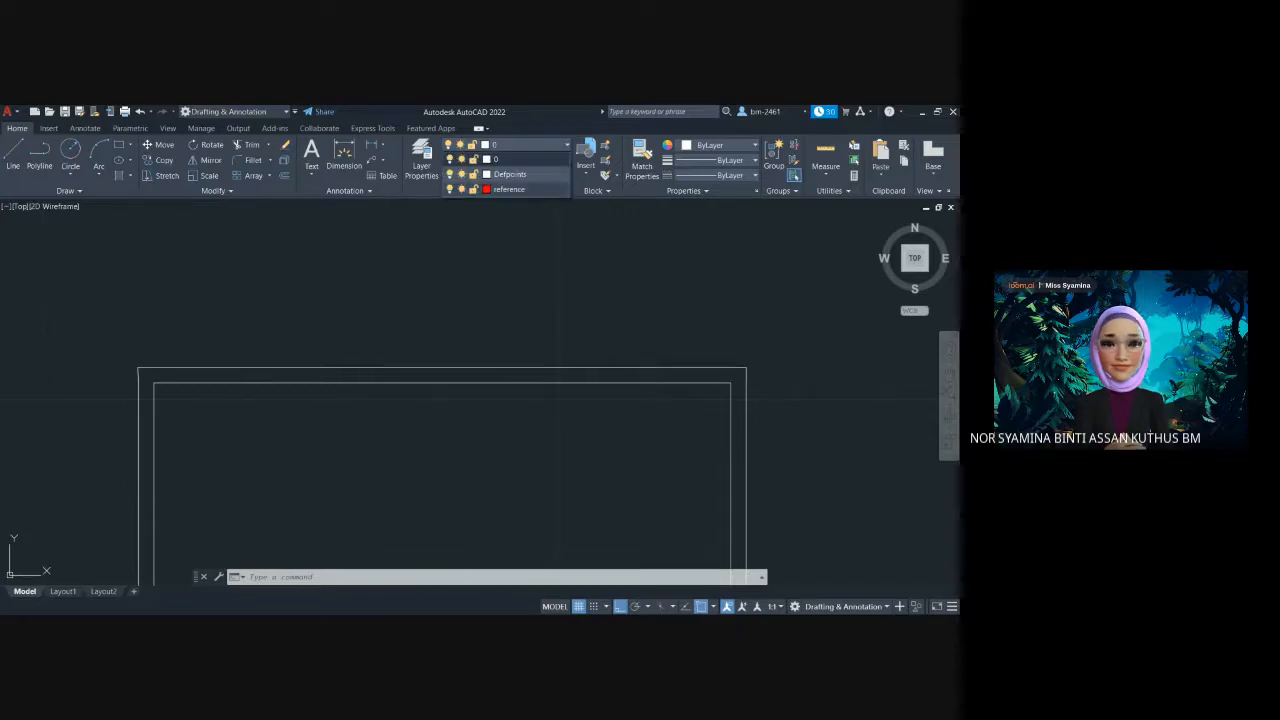
click(509, 189)
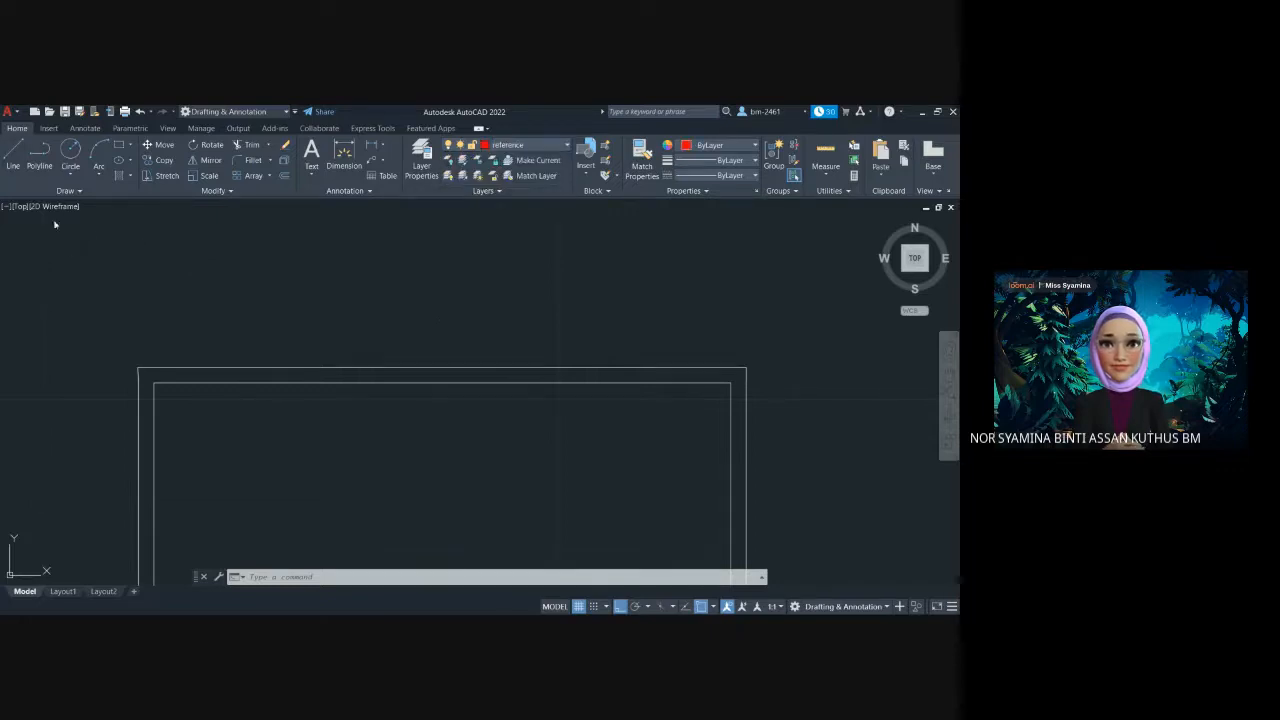
Draw a horizontal reference line 14.15 units long from the recessed wall's upper left corner along its upper edge
key(l)
key(Return)
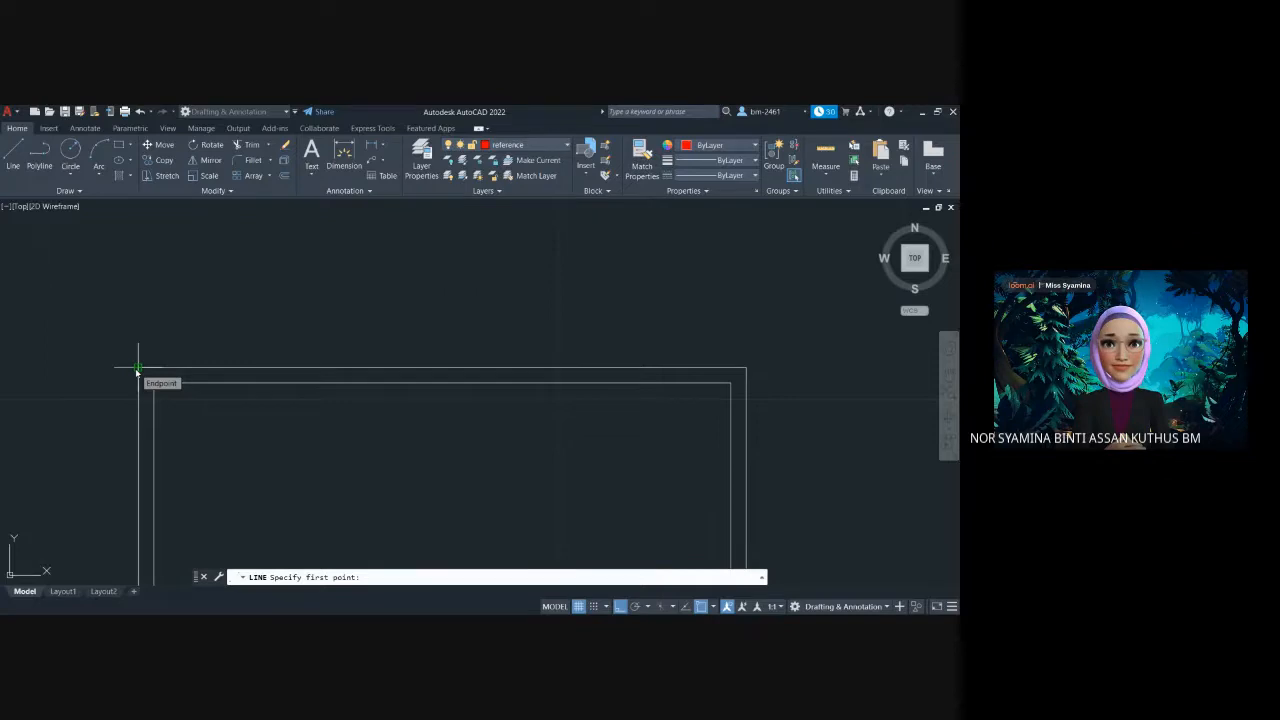
click(138, 370)
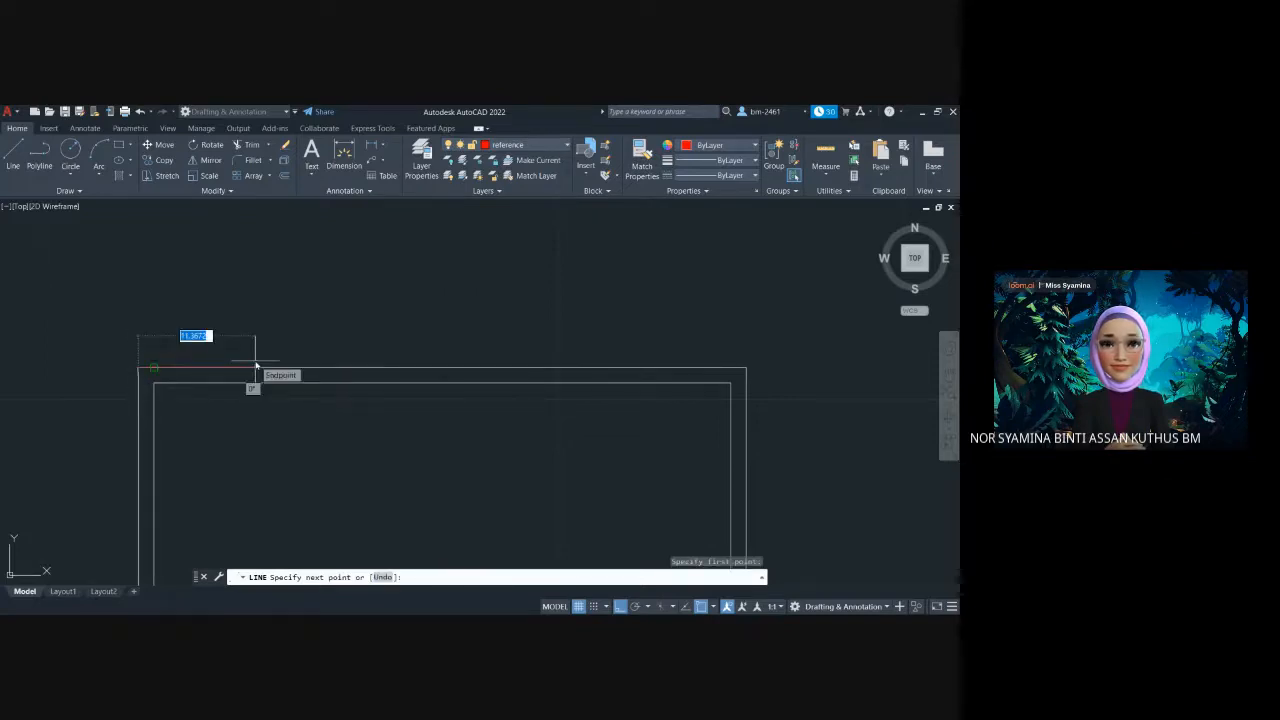
text(14)
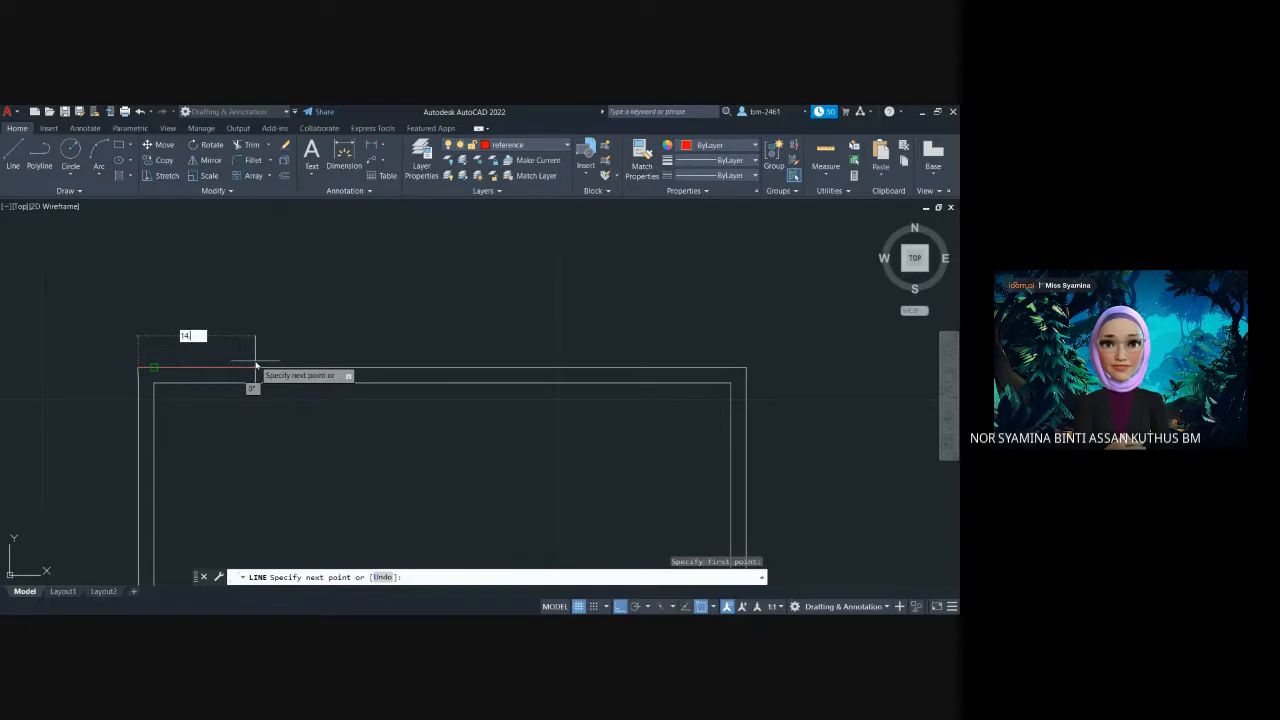
text(.15)
key(Return)
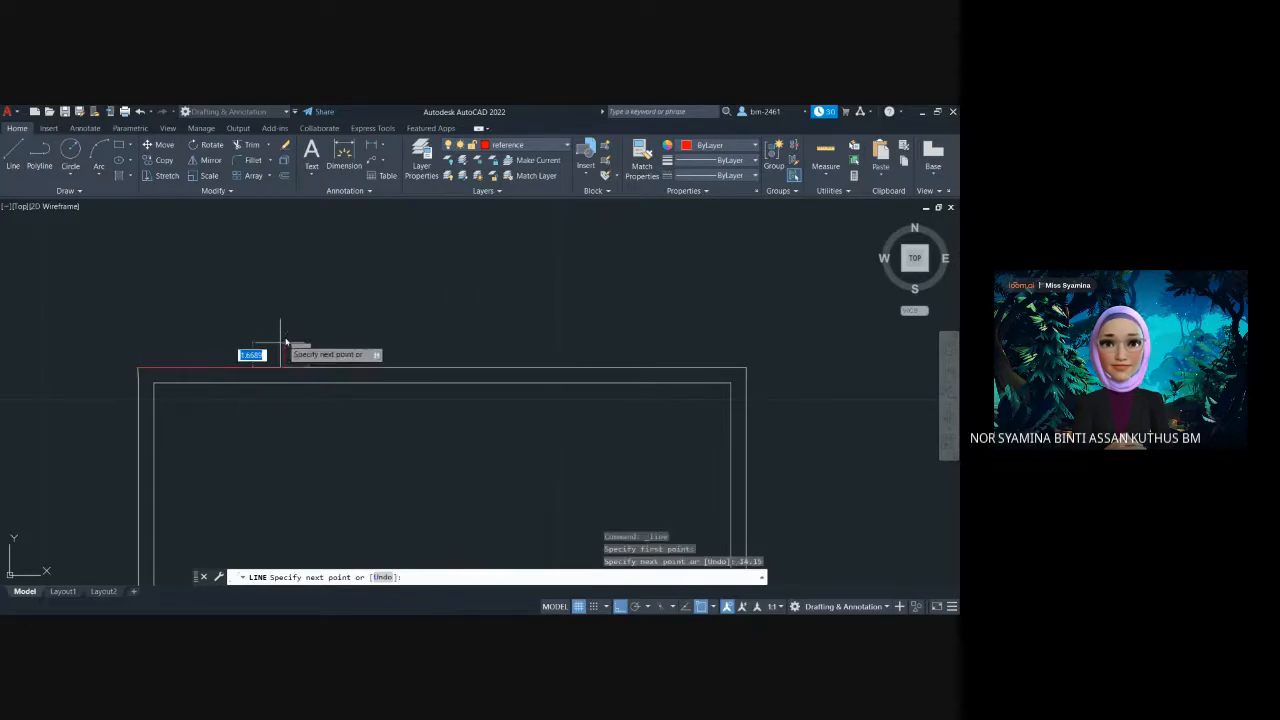
key(Escape)
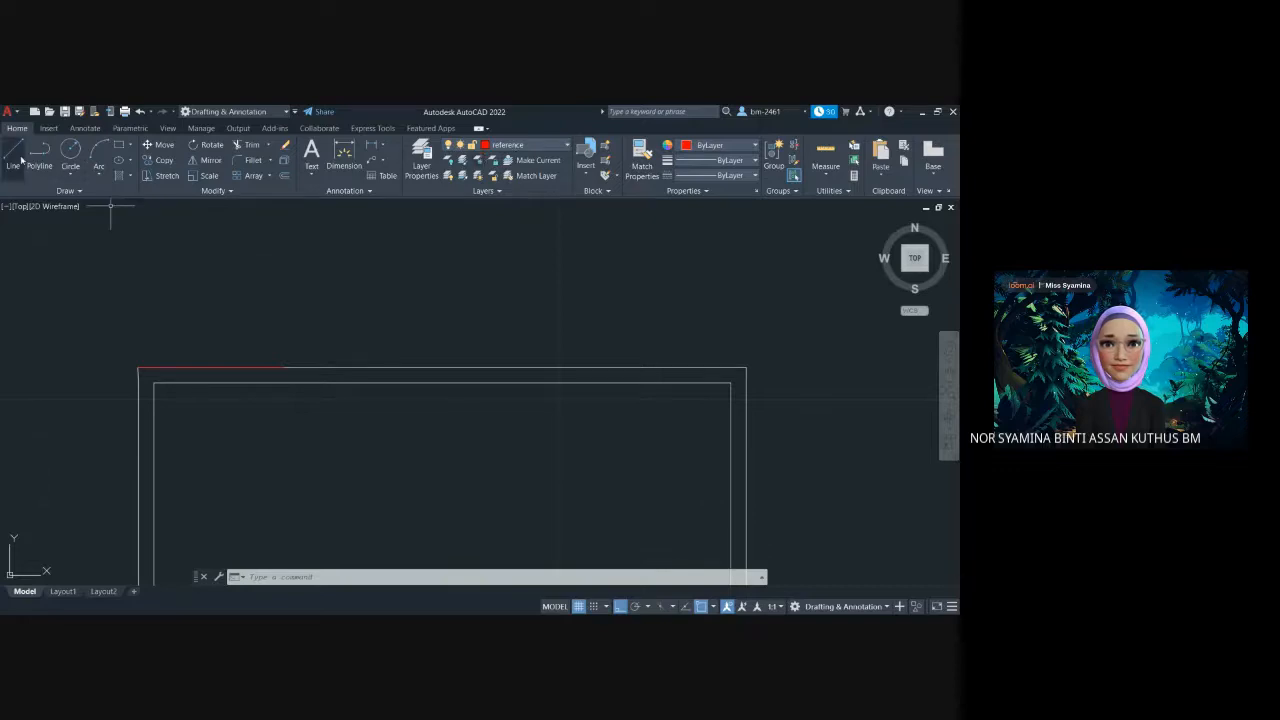
From the reference line's right end, draw connected lines 1.5 units down, 27 units right and 1.5 units up across the wall
click(18, 157)
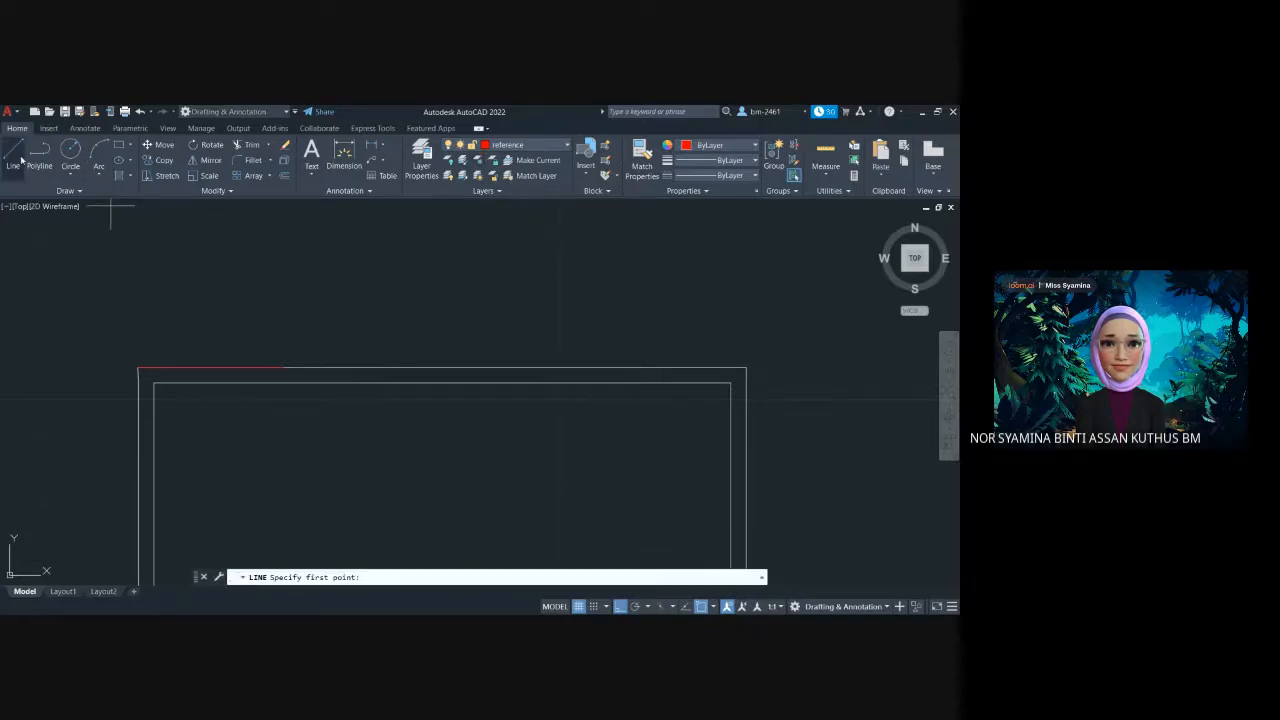
click(282, 367)
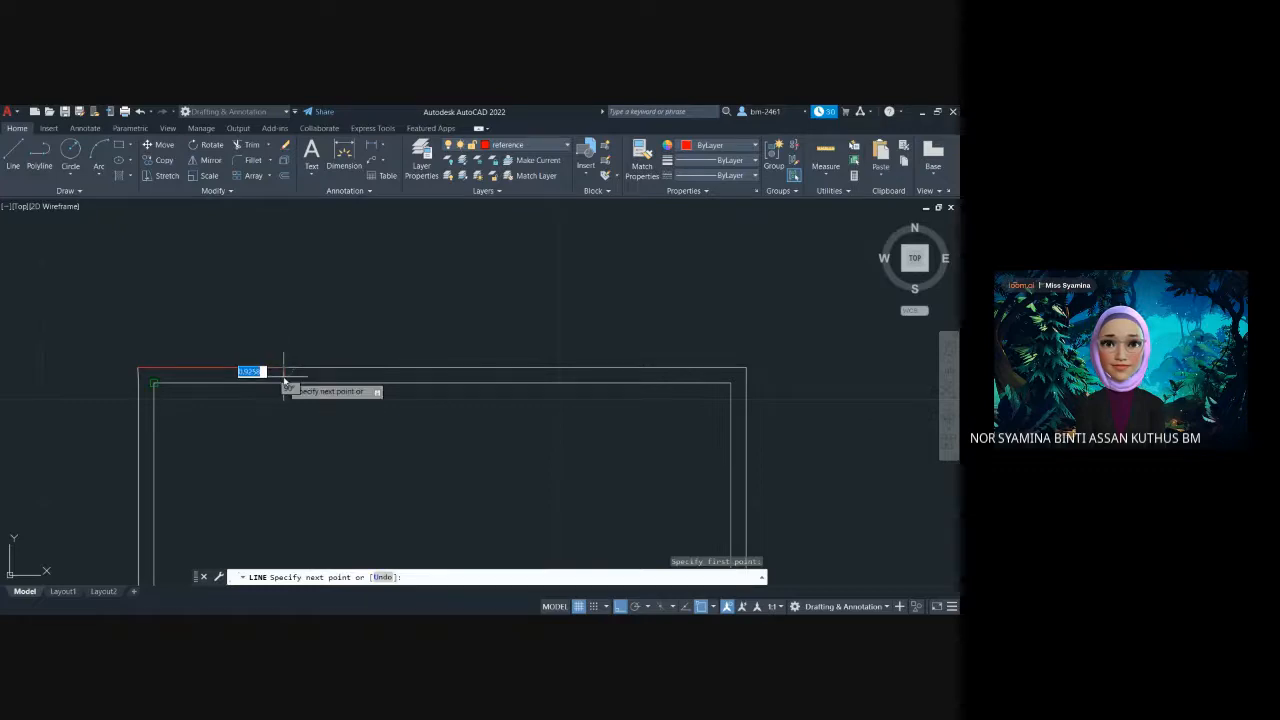
text(1.5)
key(Return)
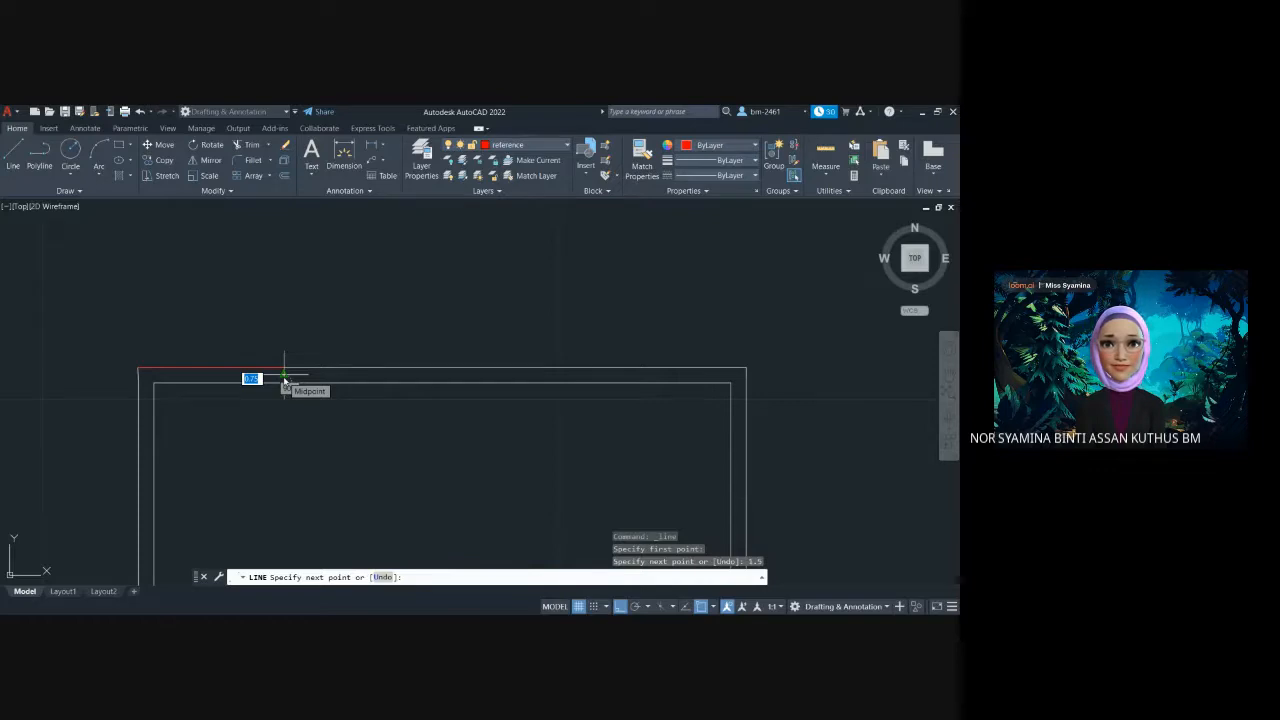
text(27)
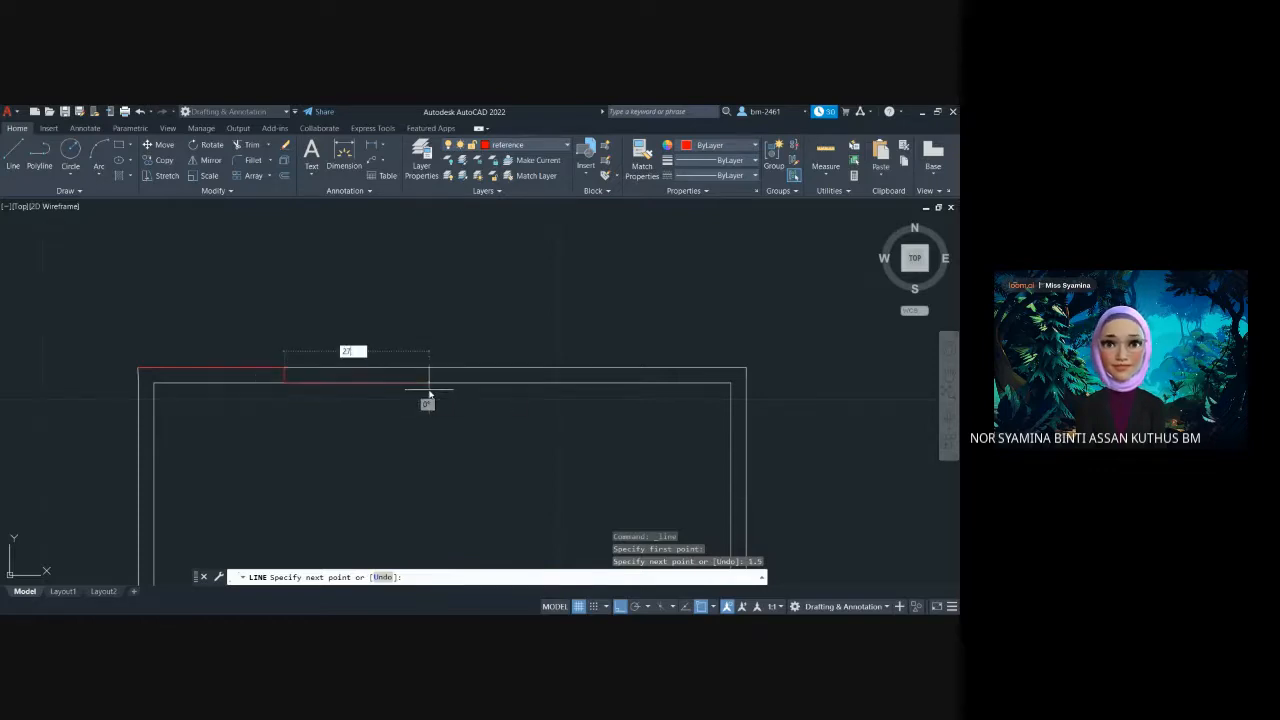
key(Return)
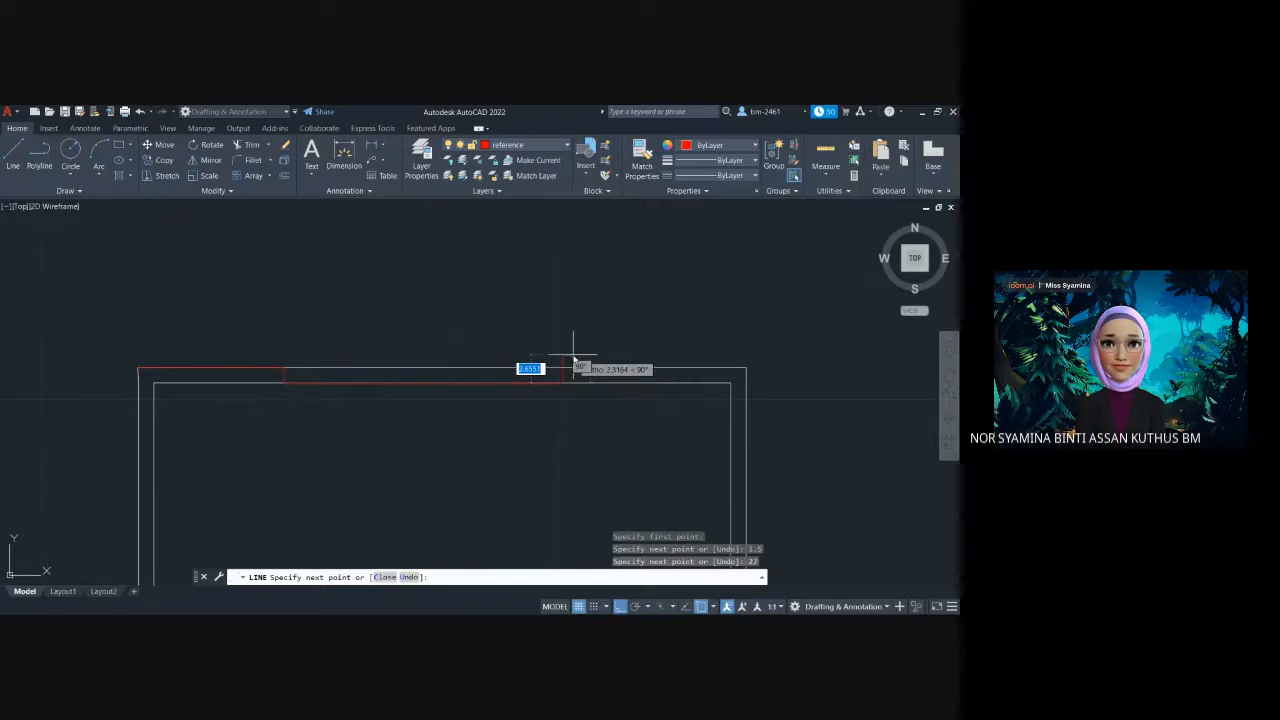
text(1.5)
key(Return)
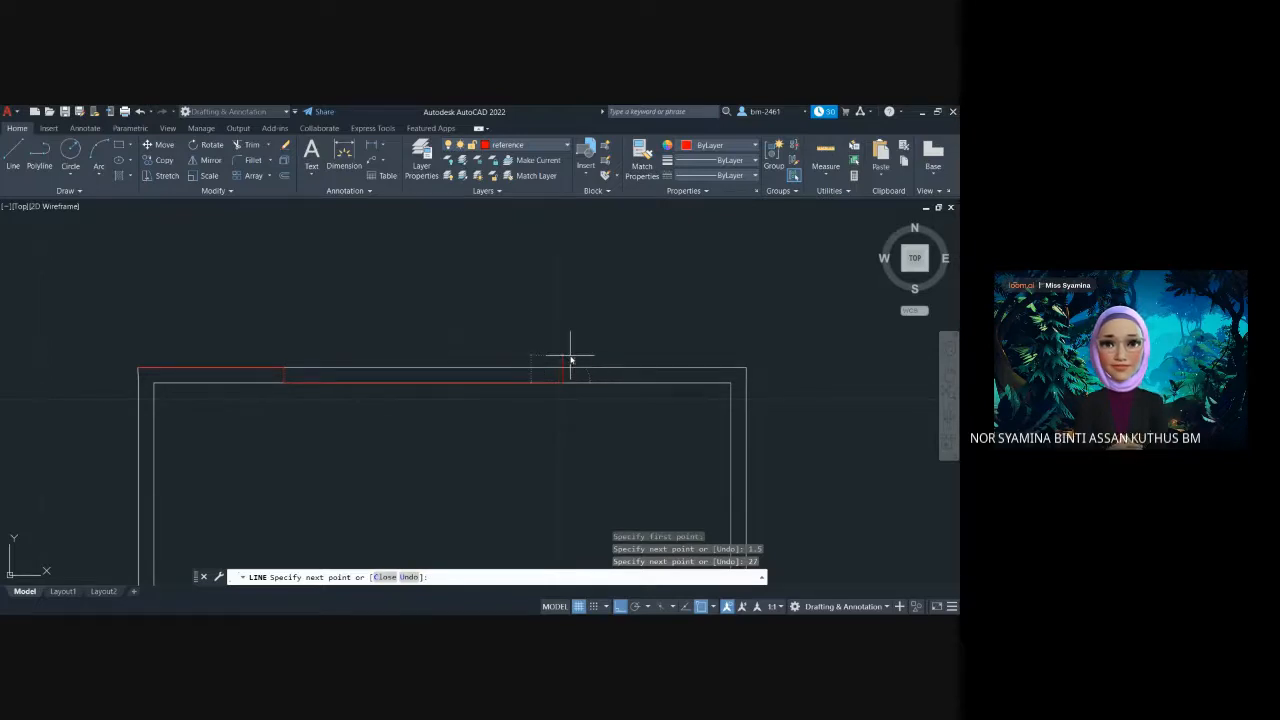
key(Escape)
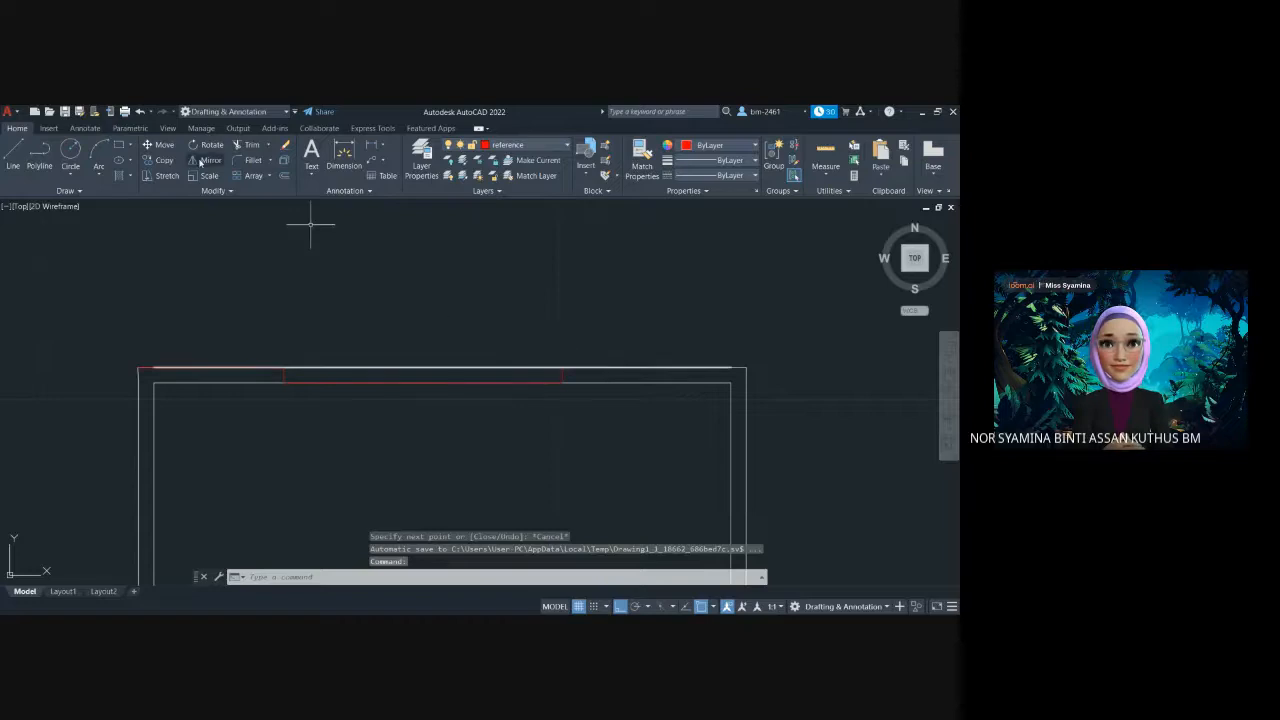
Trim away the wall's upper line and the red 27-unit line between the opening's two end lines
text(tr)
key(Return)
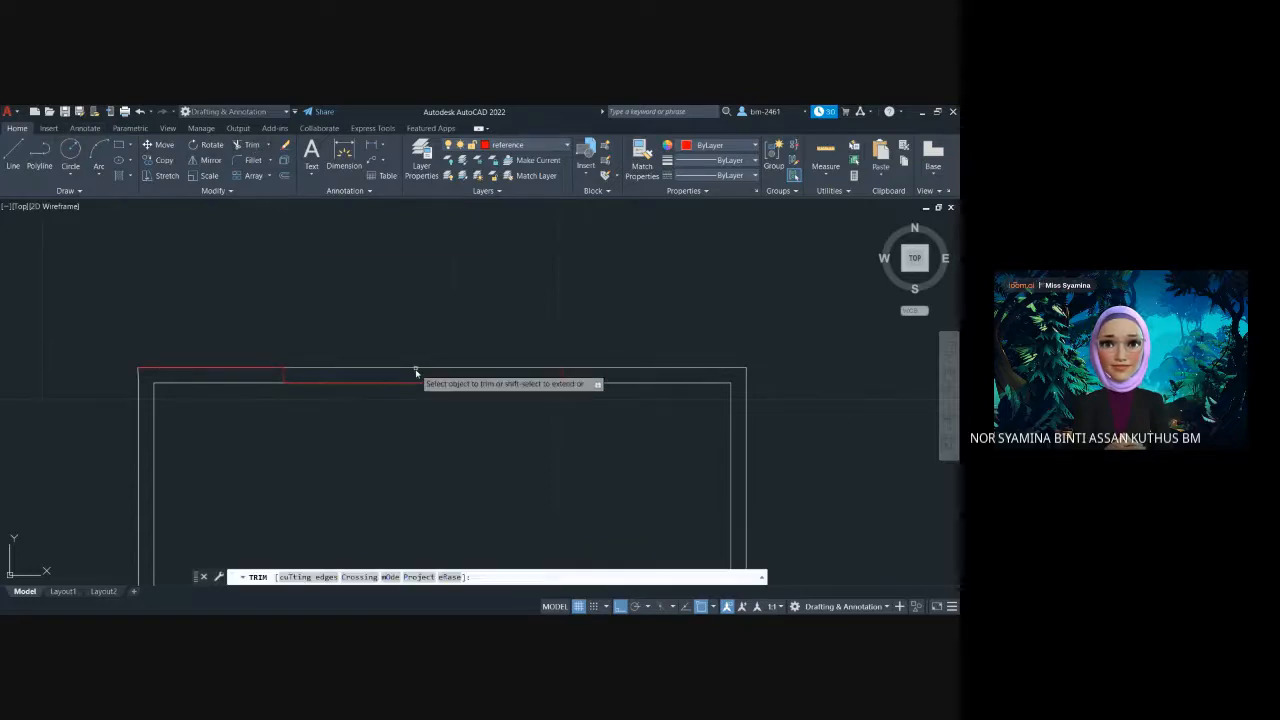
click(418, 370)
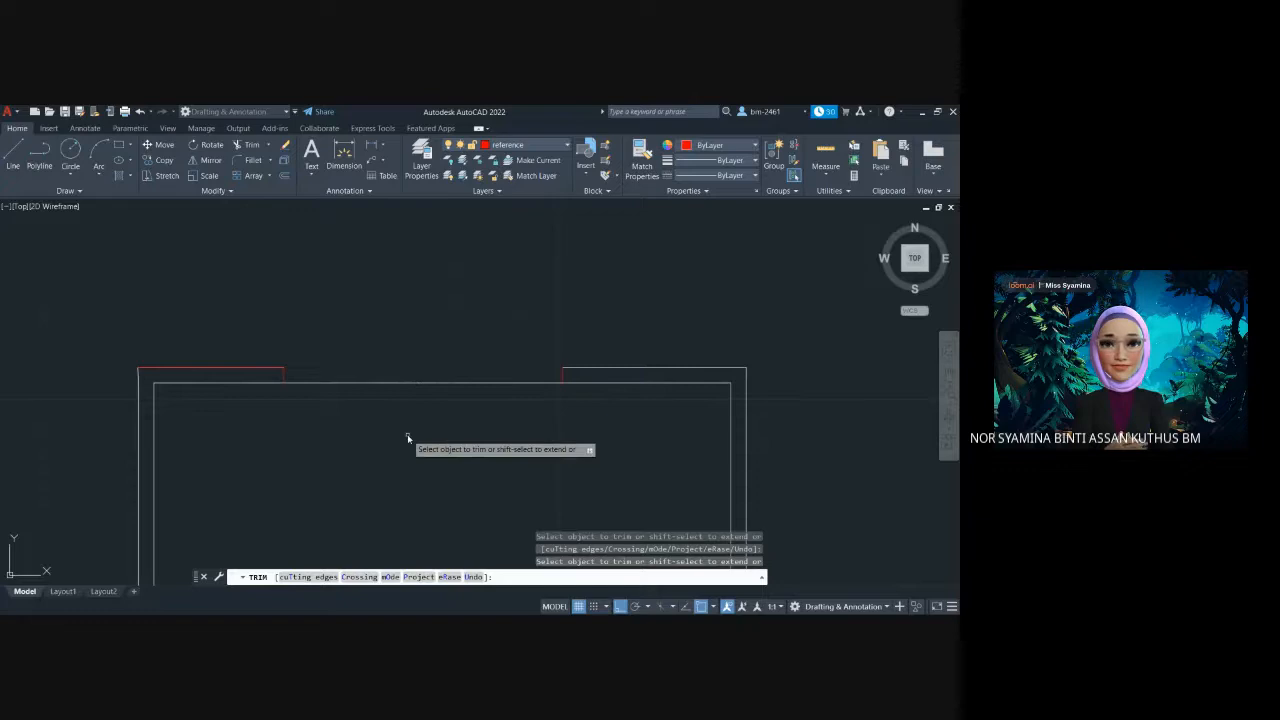
key(Escape)
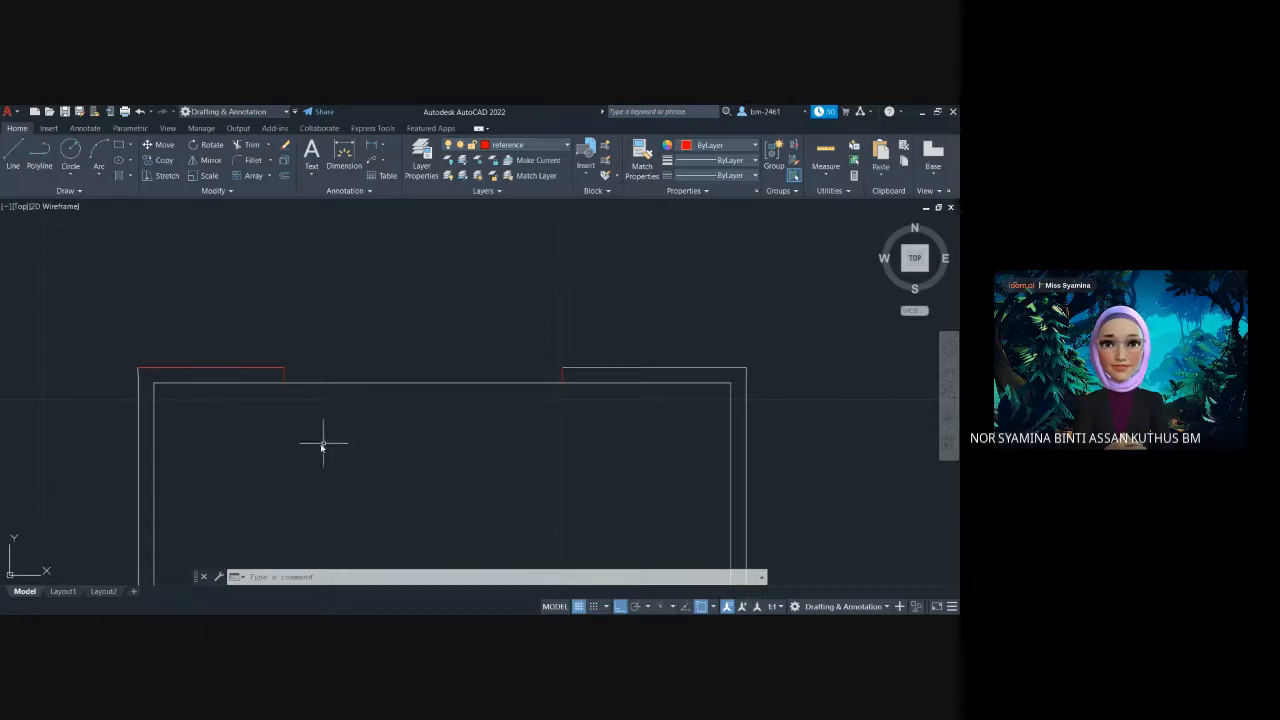
Try to draw lines 9 units left and 1.5 units down from the opening's upper right end on the reference layer
click(13, 152)
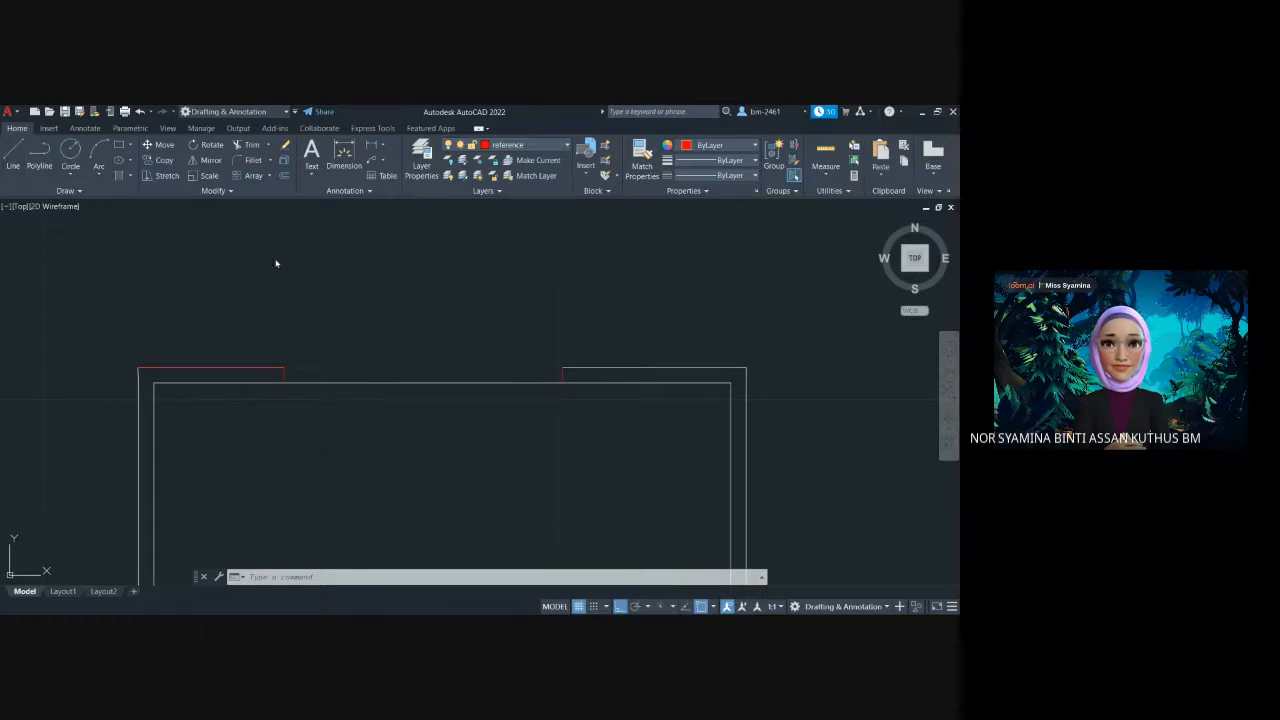
click(563, 369)
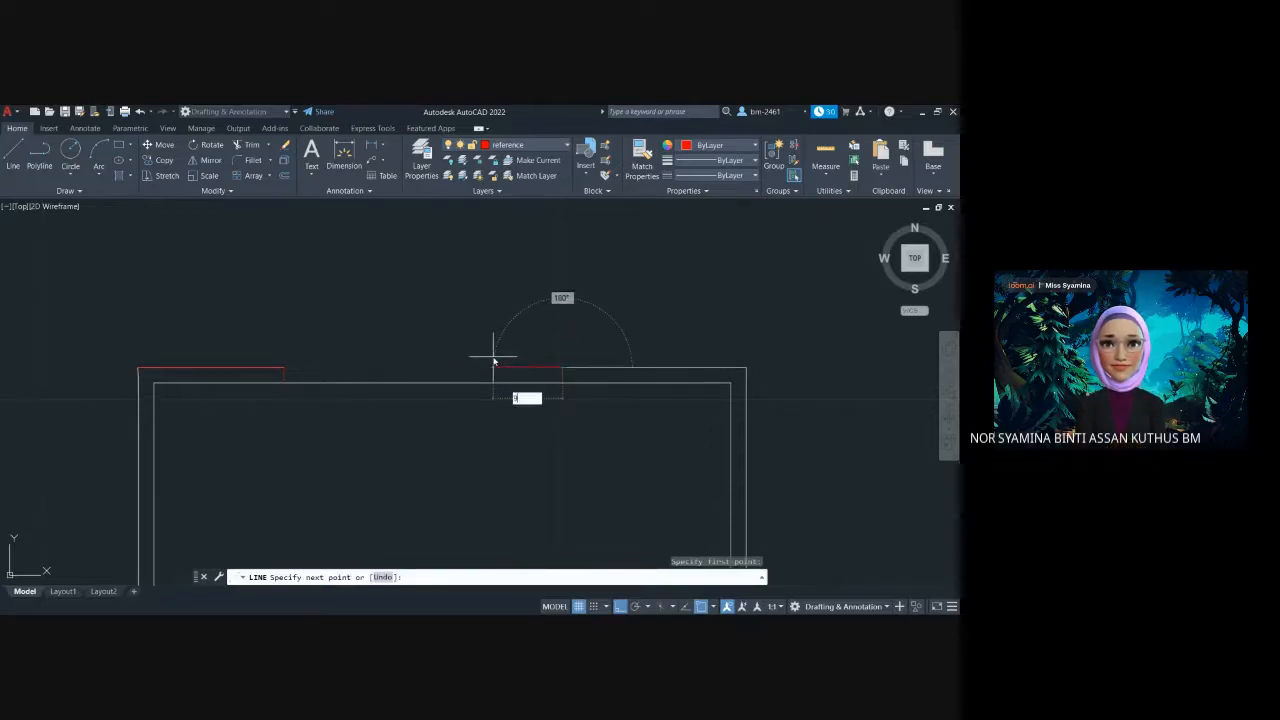
text(9)
key(Return)
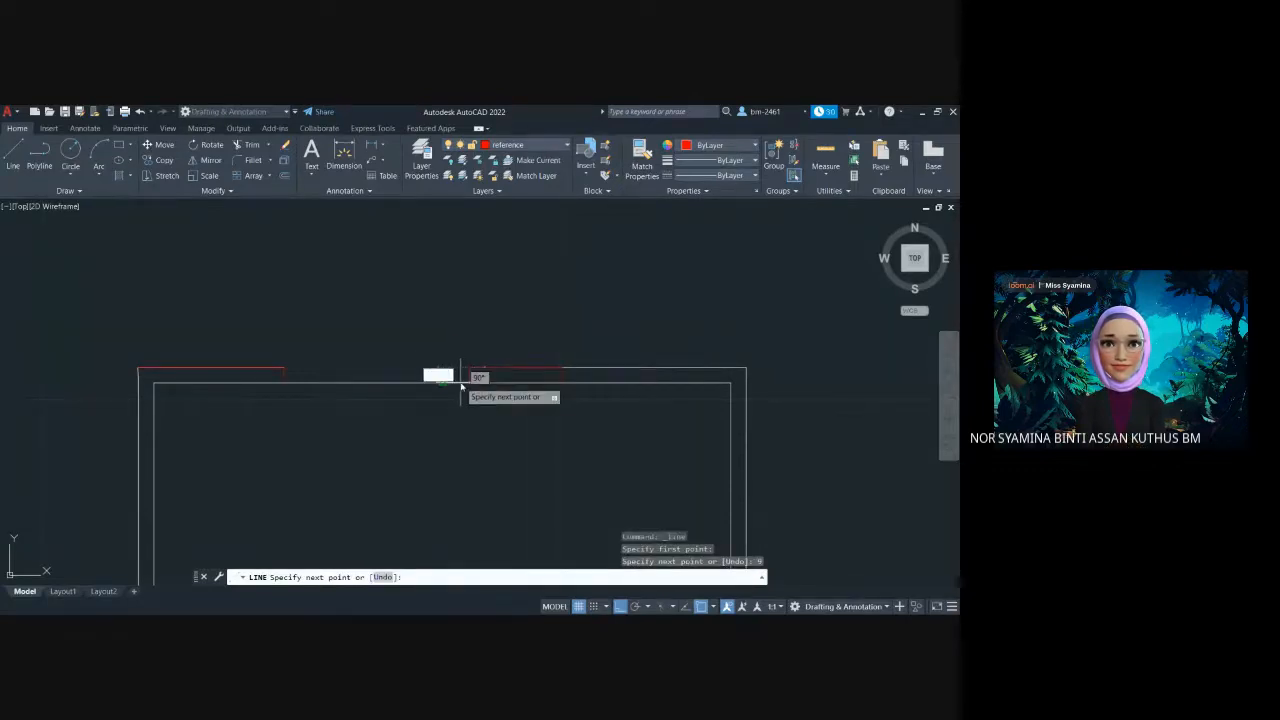
key(Return)
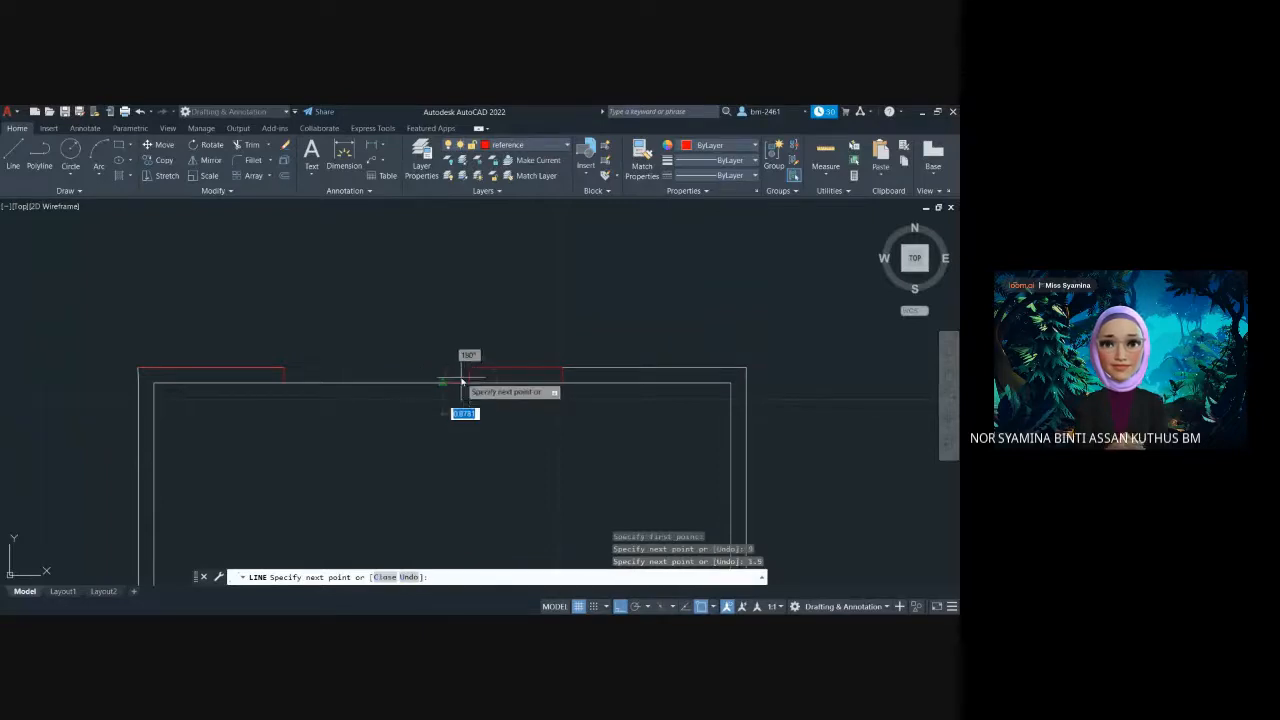
key(Escape)
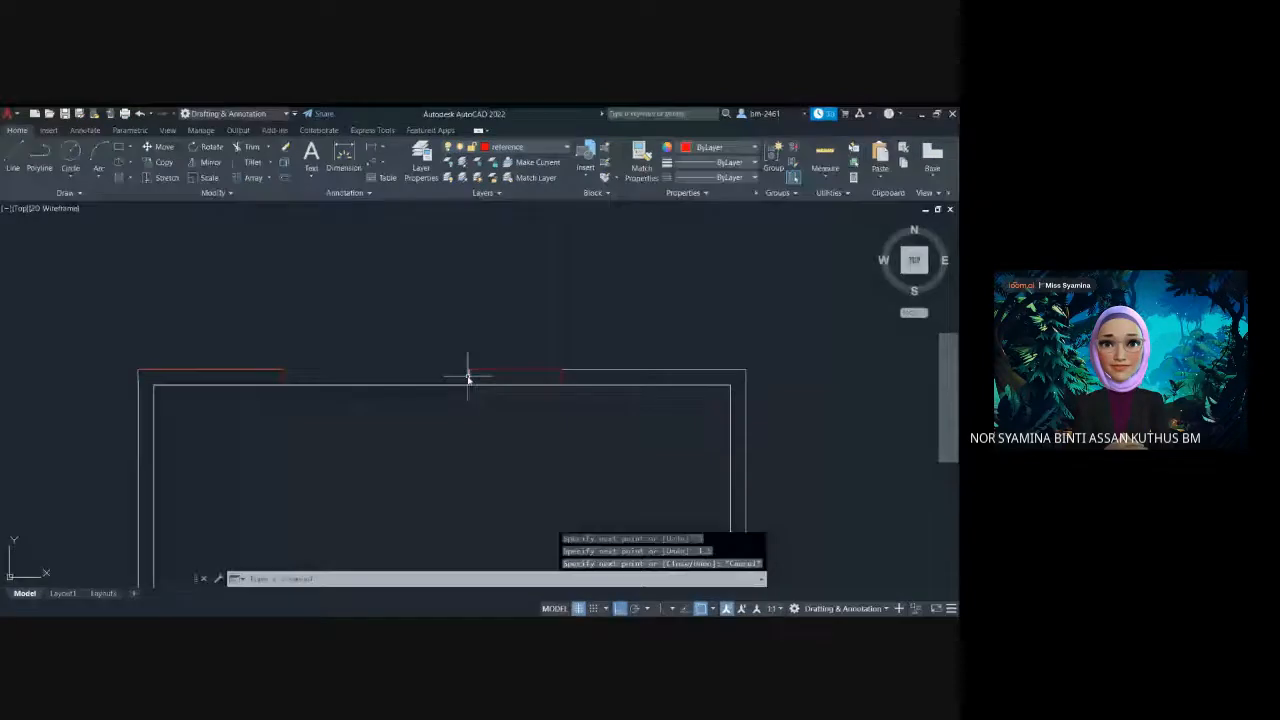
key(ctrl+z)
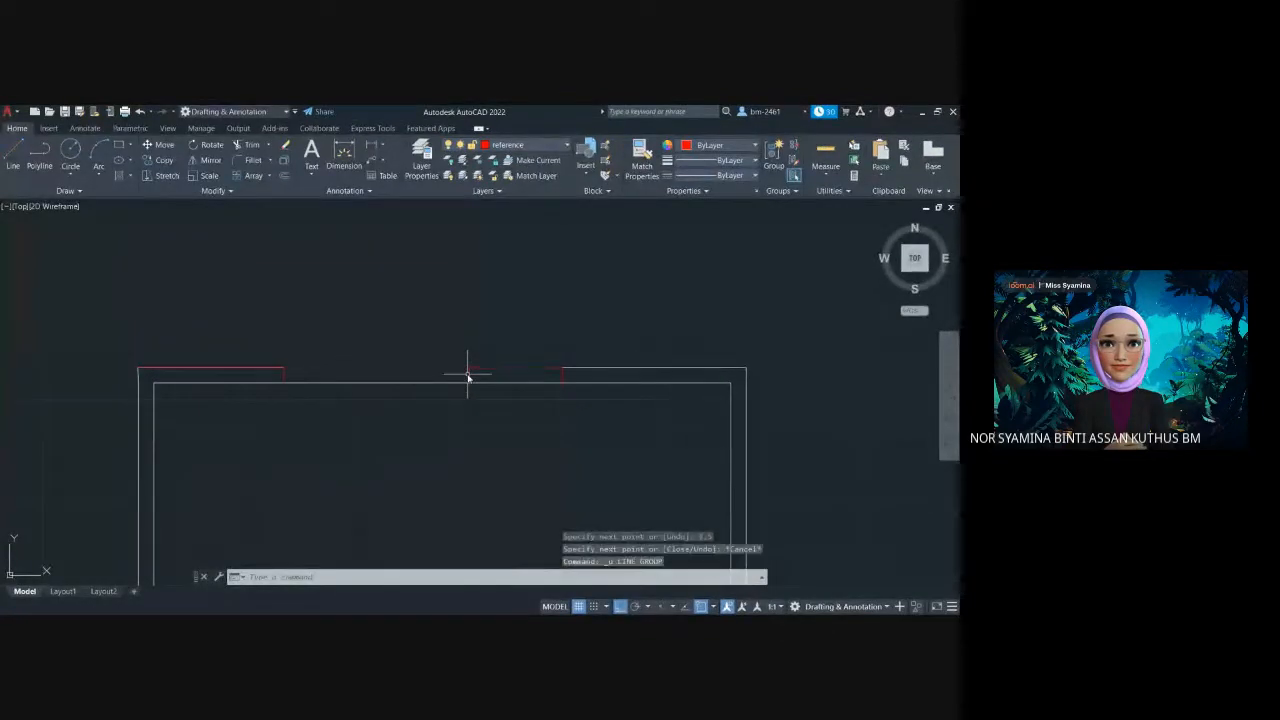
On layer 0, draw lines 9 units left and 1.5 units down from the opening's upper right end
click(529, 146)
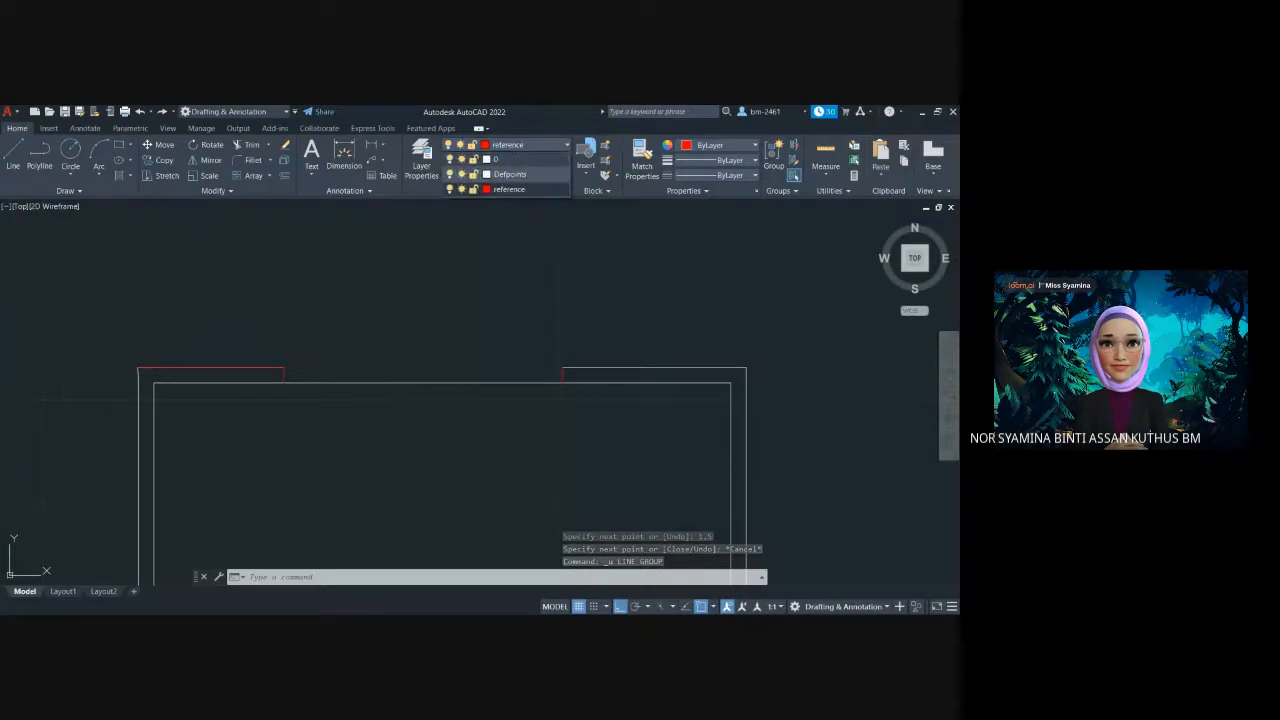
click(500, 160)
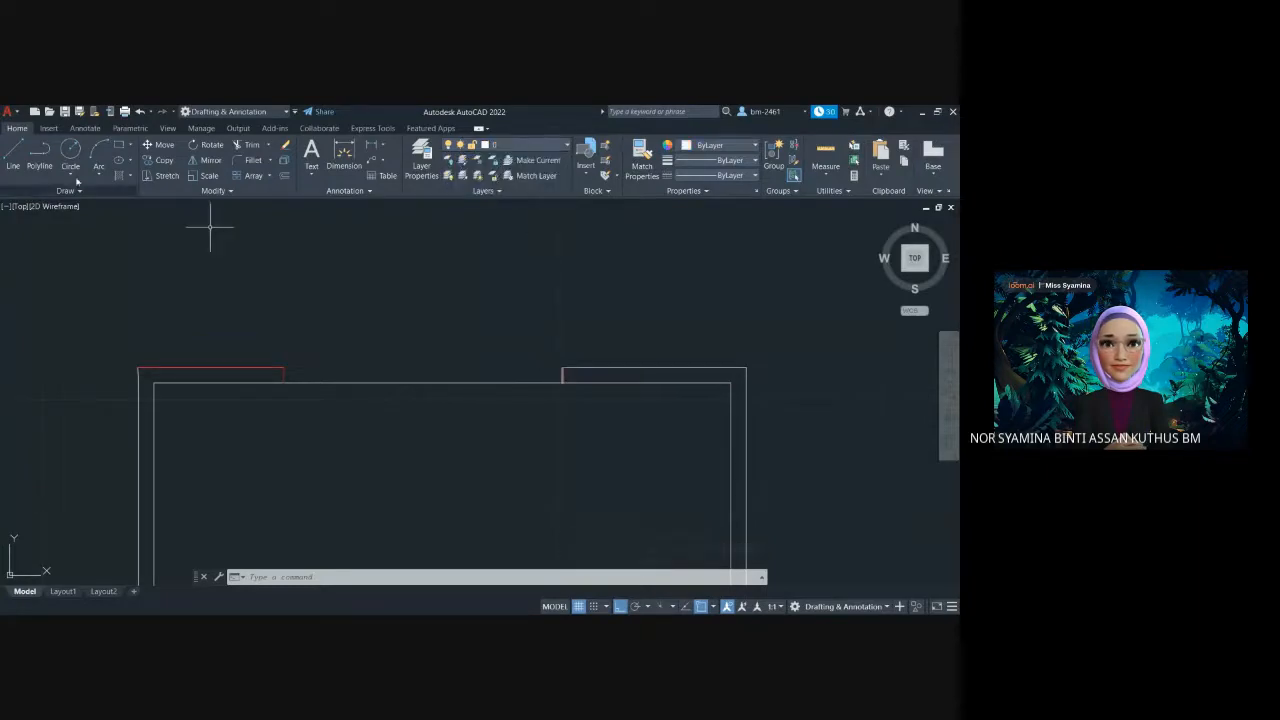
click(13, 152)
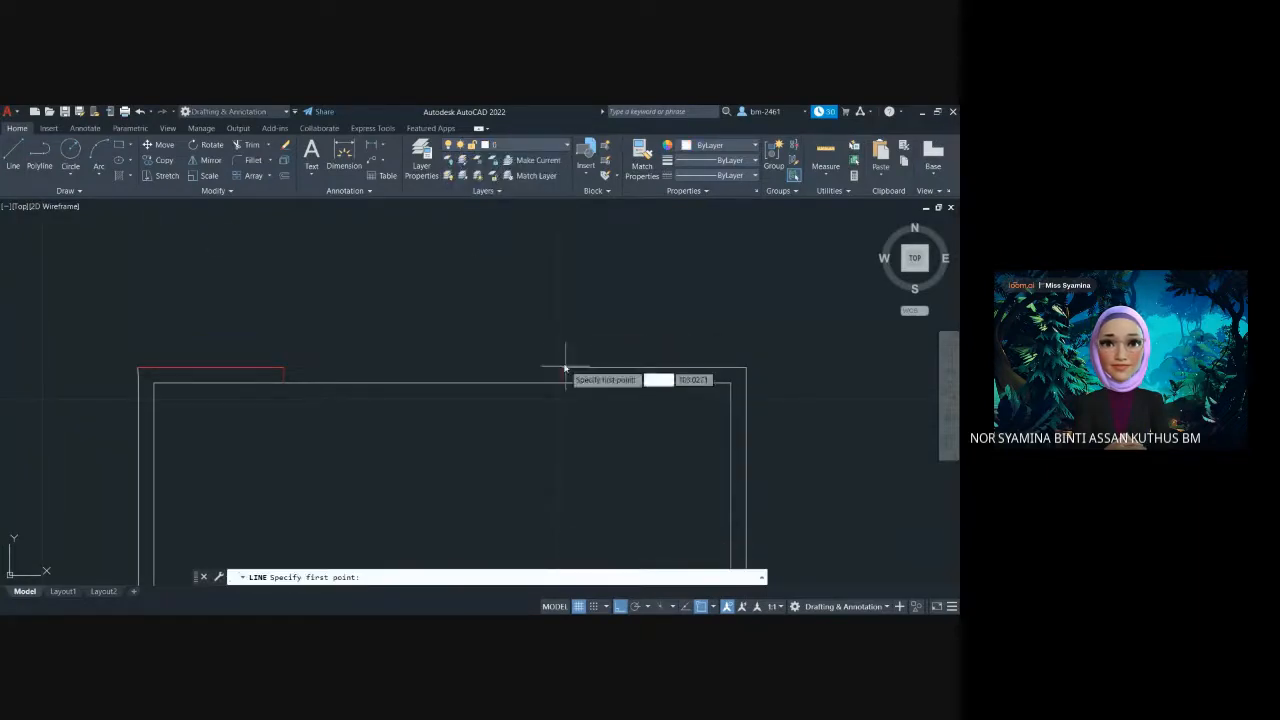
click(563, 369)
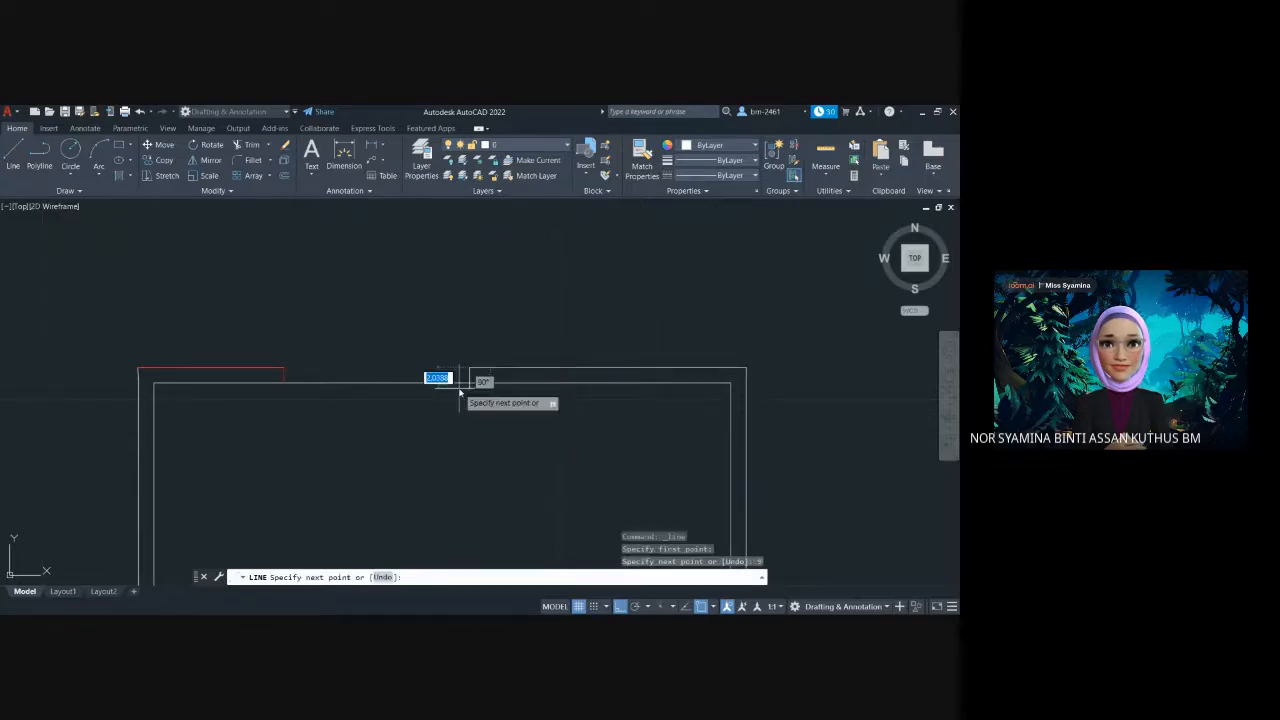
text(1.5)
key(Return)
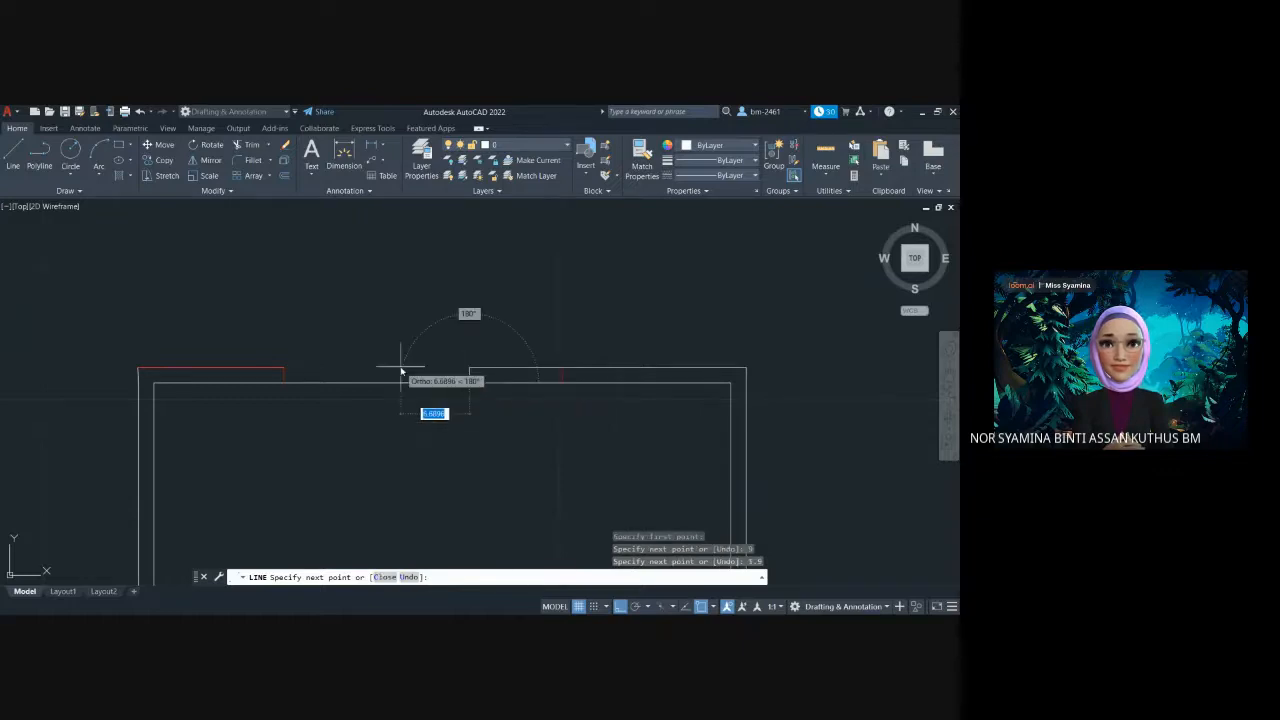
key(Escape)
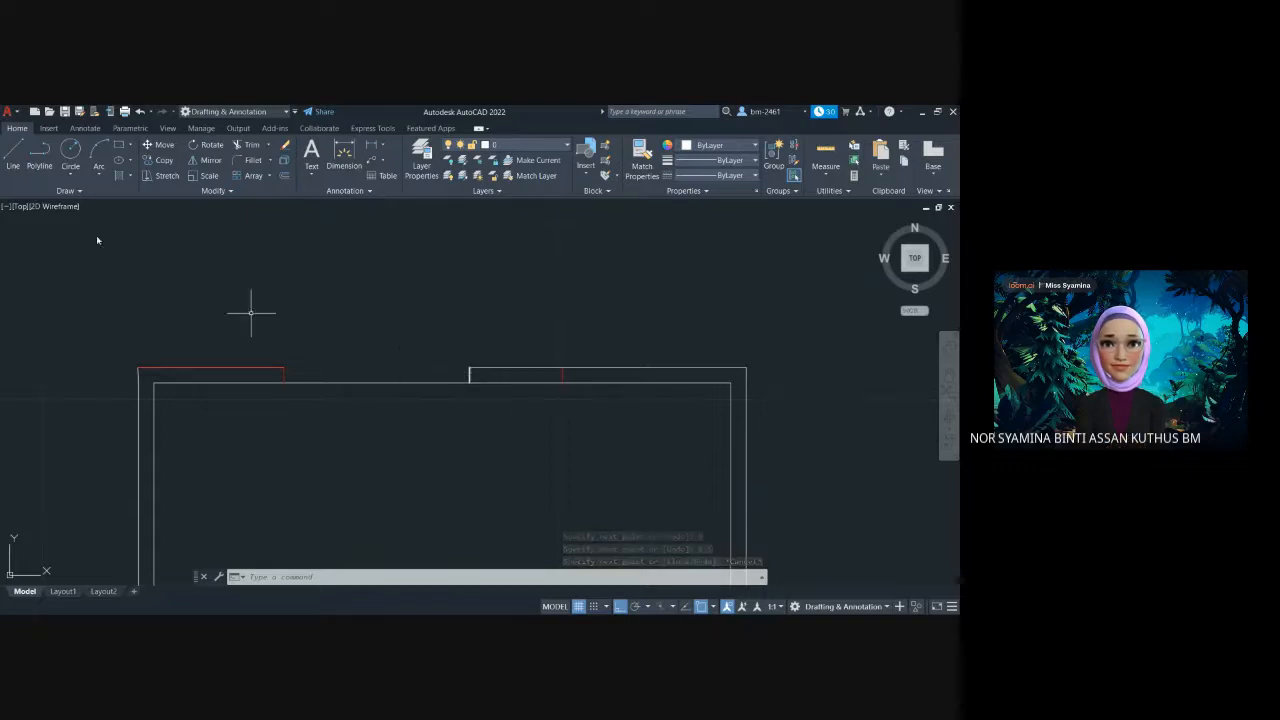
From the midpoint of the opening's right end line, draw a line 9 units left
click(14, 158)
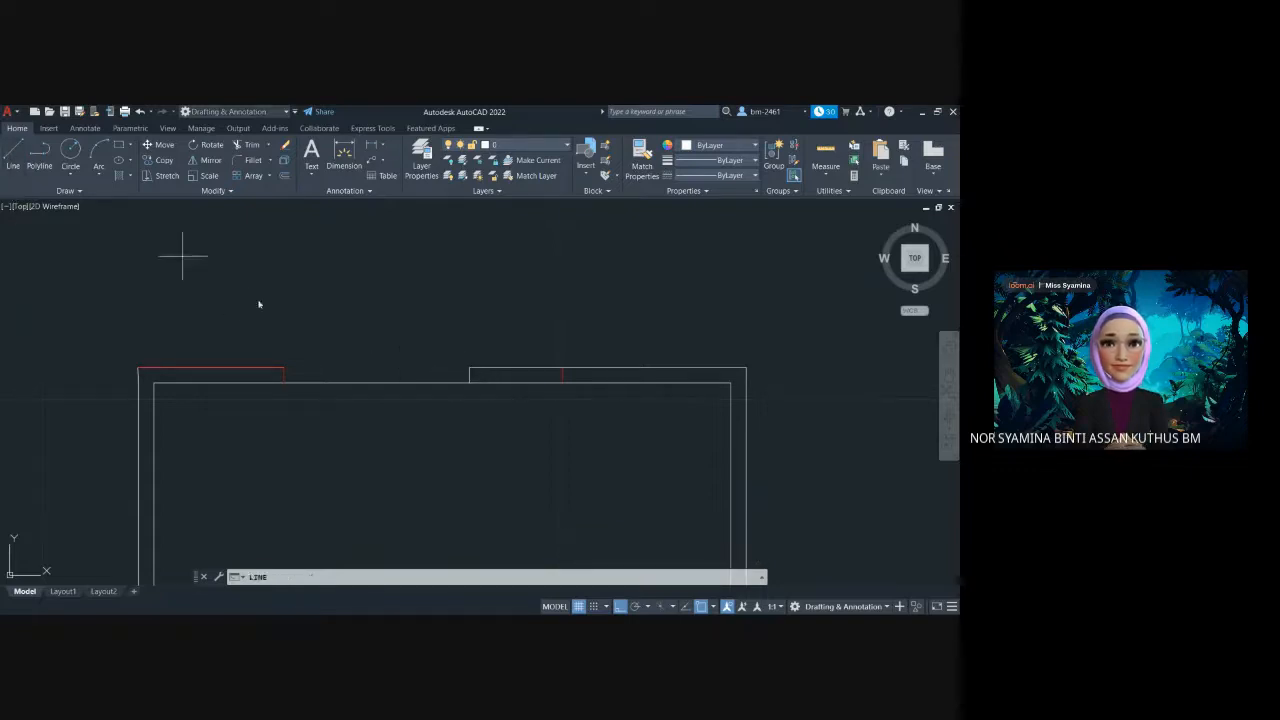
scroll(468, 378, up, 2)
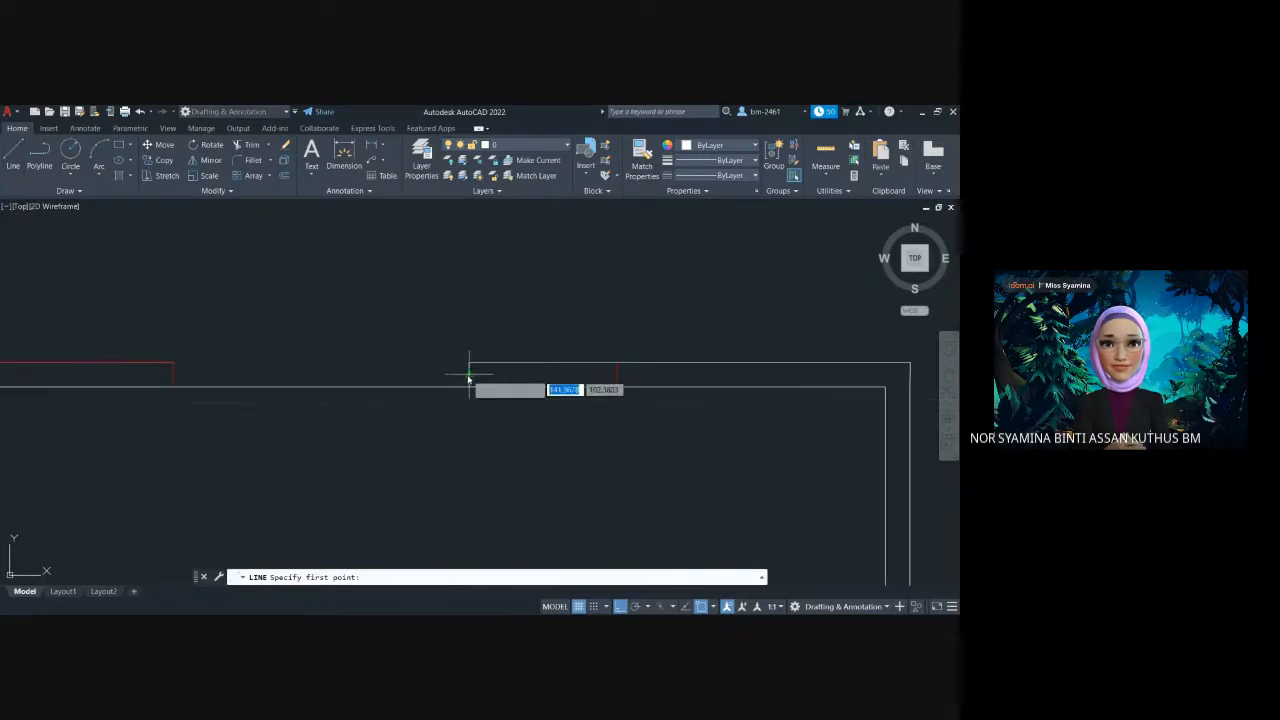
click(468, 376)
text(9)
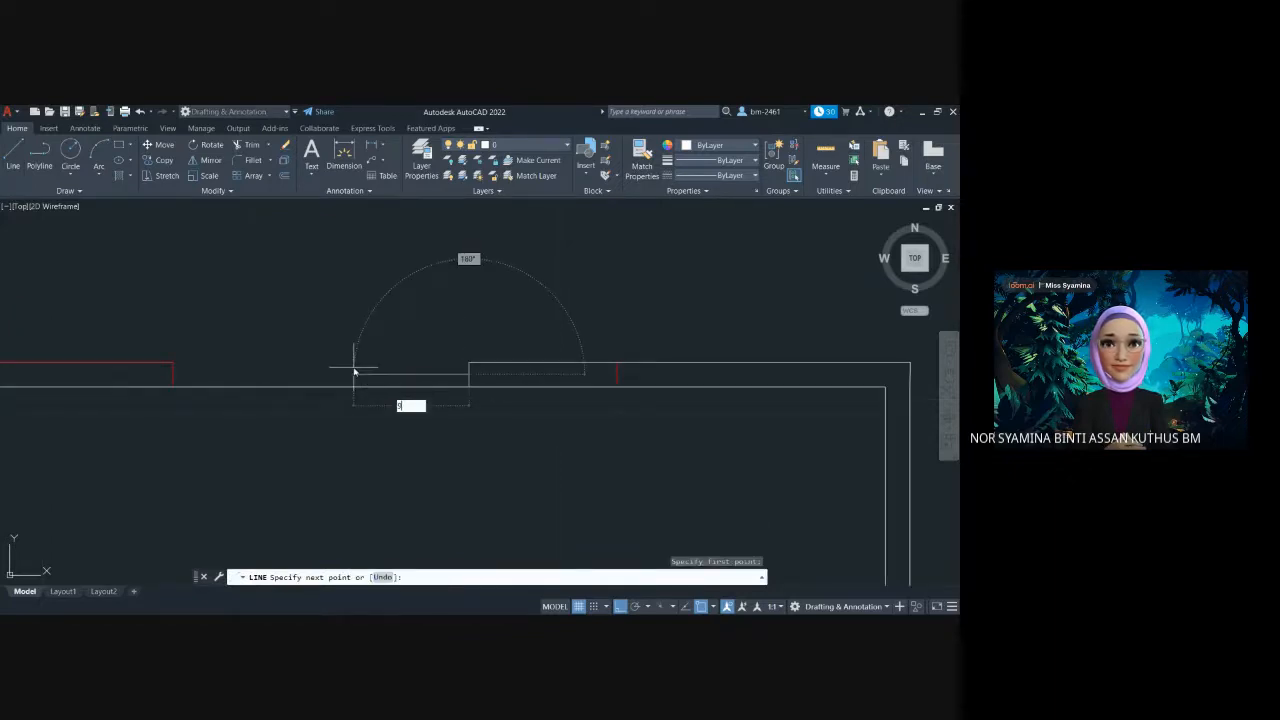
key(Return)
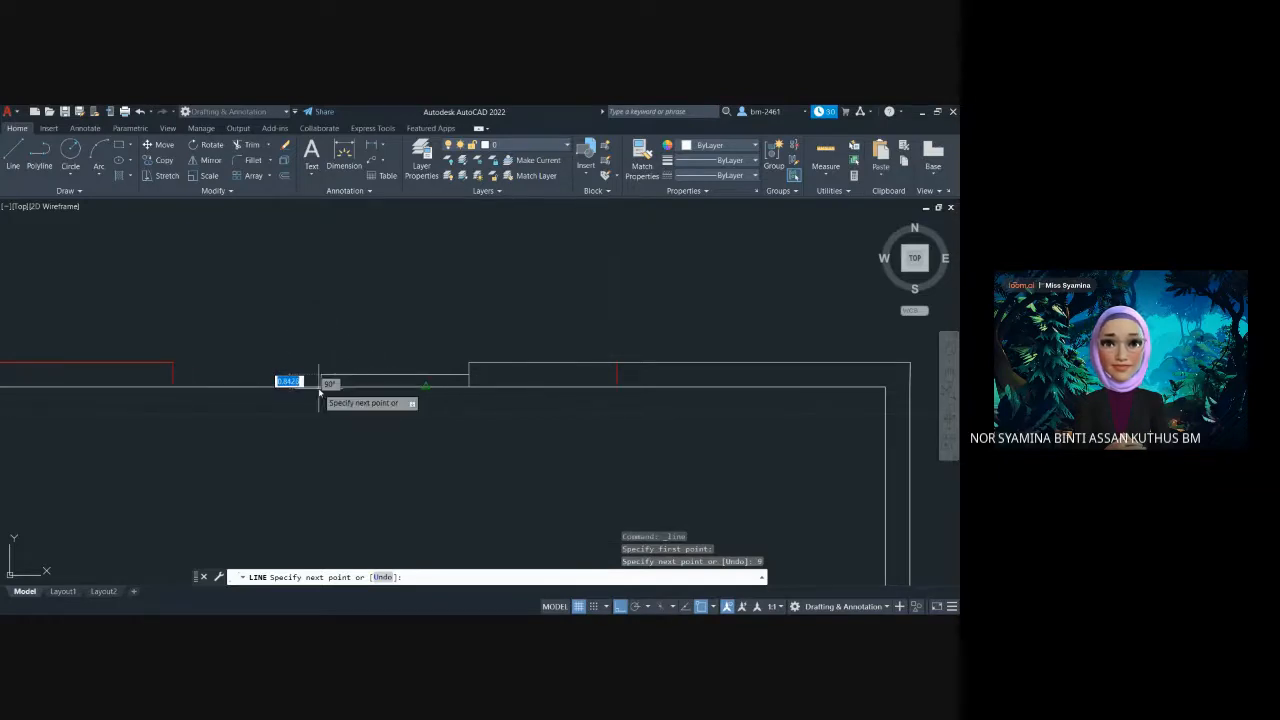
Turn off the Center object snap and continue the line 0.75 units down to the wall's lower line
click(712, 607)
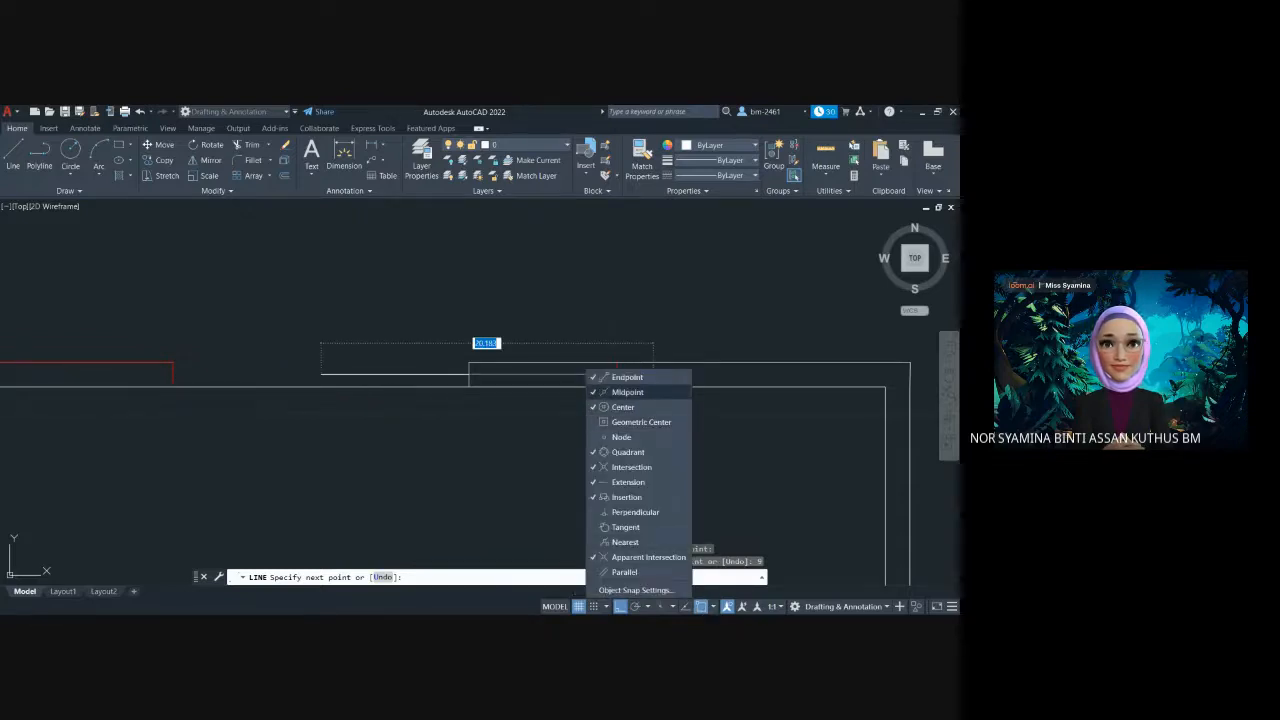
click(623, 407)
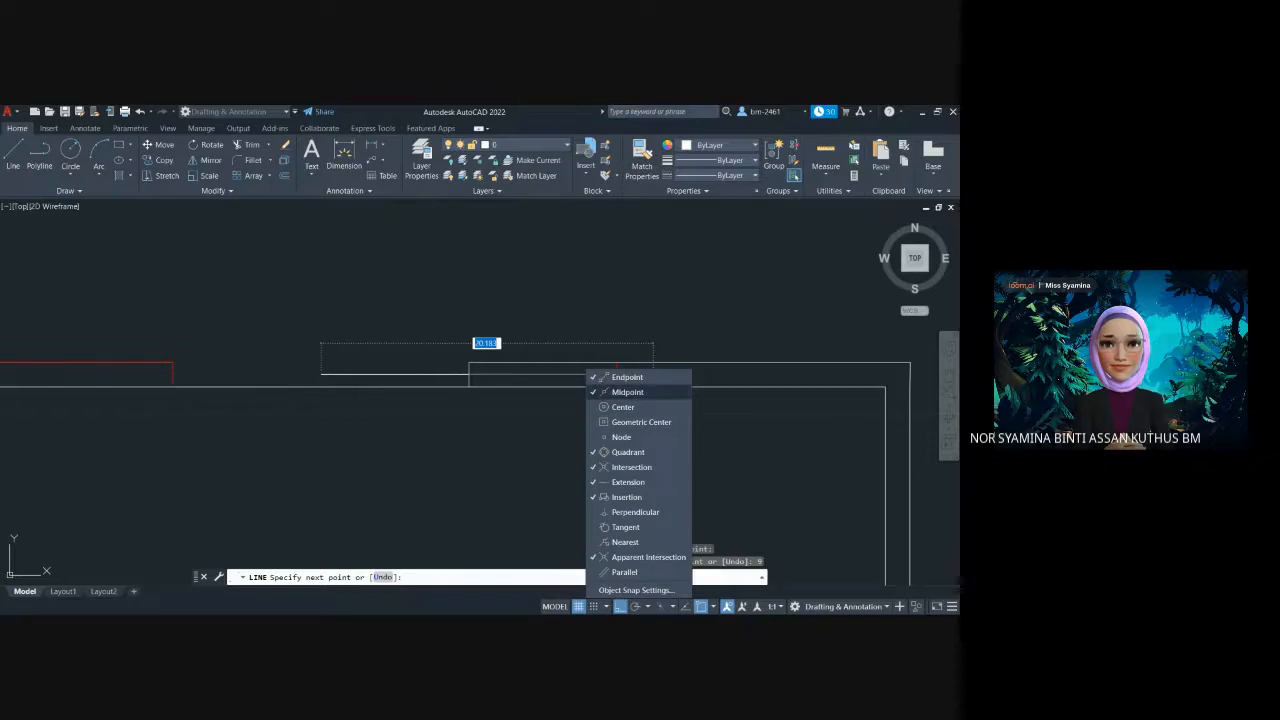
click(361, 395)
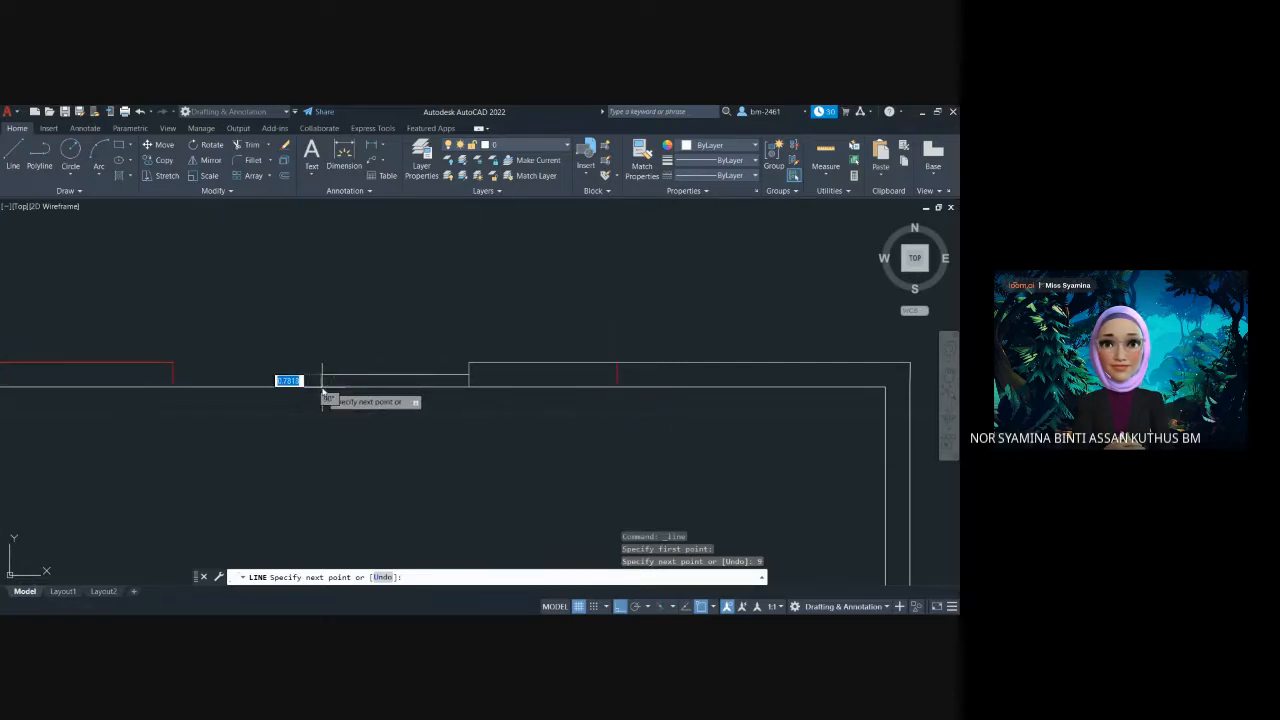
scroll(322, 395, up, 5)
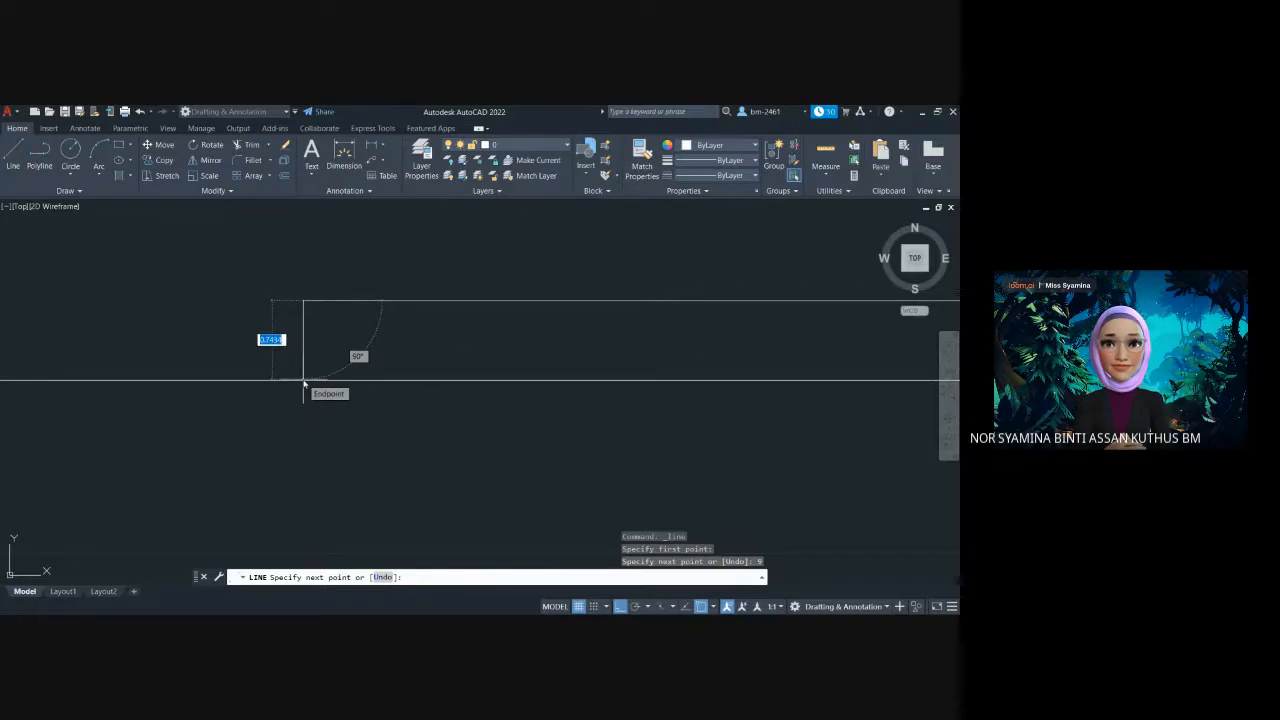
text(0.7)
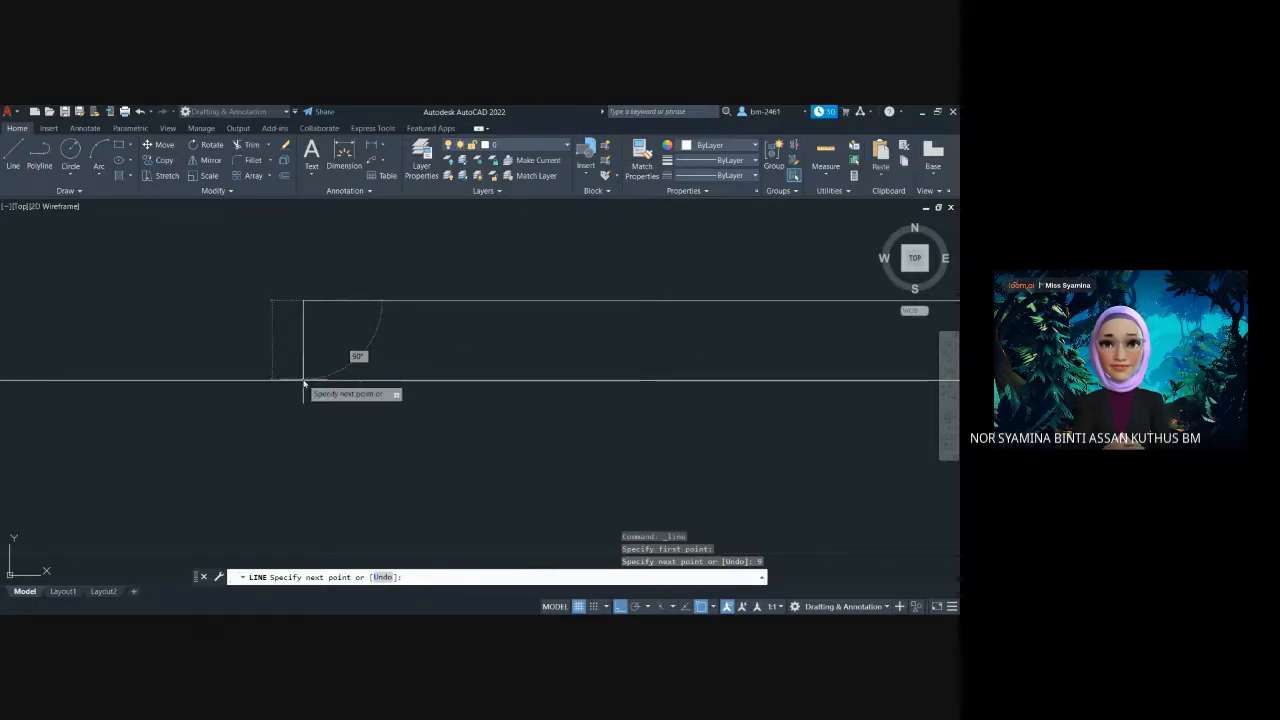
key(Return)
key(Escape)
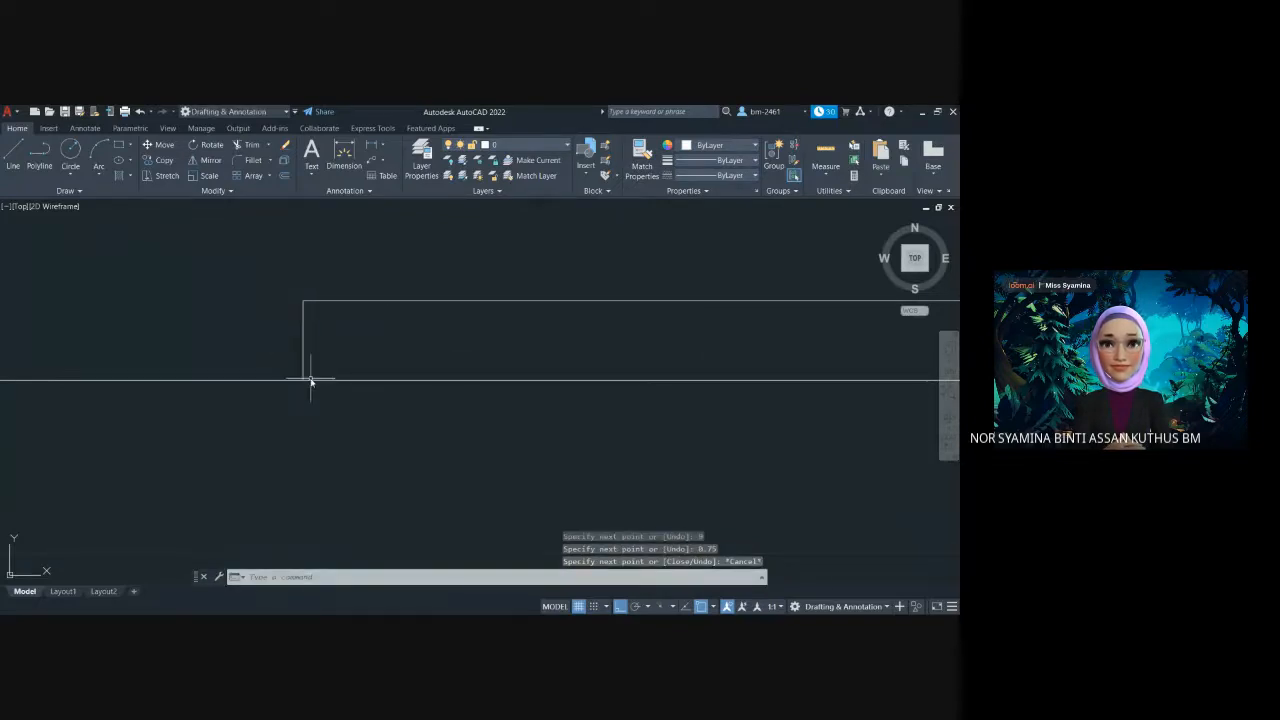
Move the short red line crossing the wall right of the opening to layer 0
scroll(312, 380, down, 2)
scroll(316, 379, down, 2)
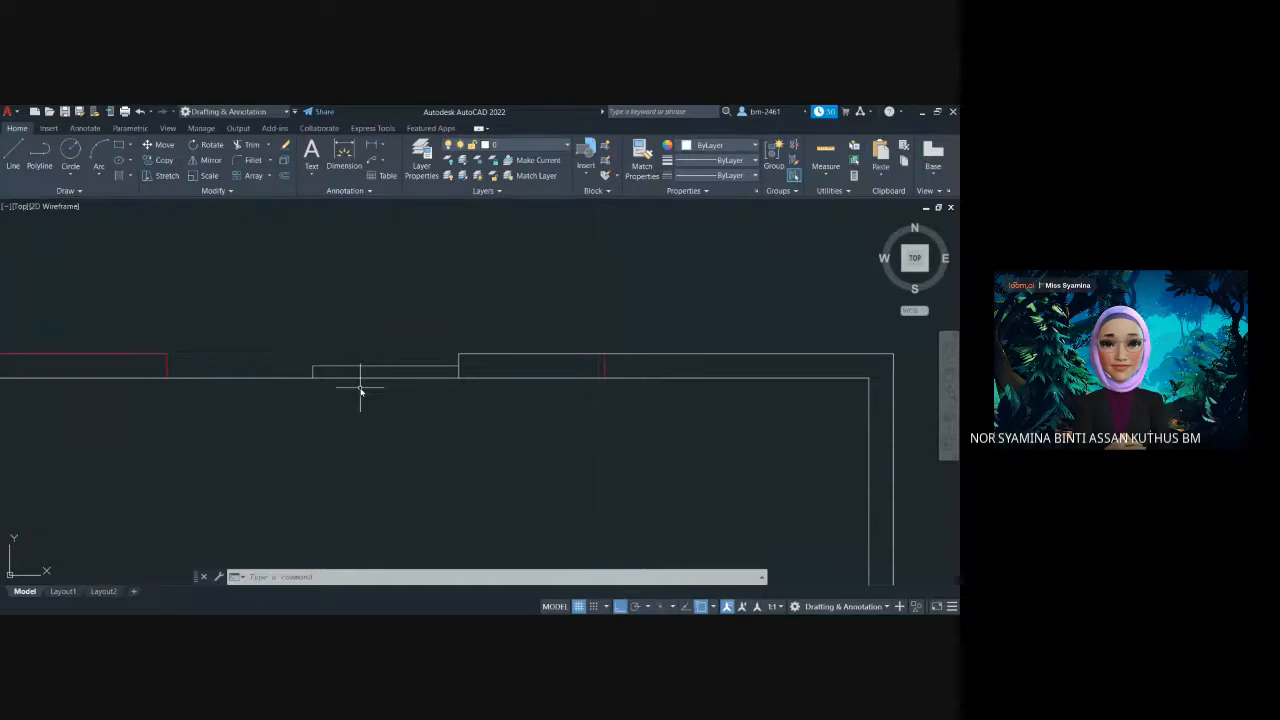
scroll(361, 392, down, 2)
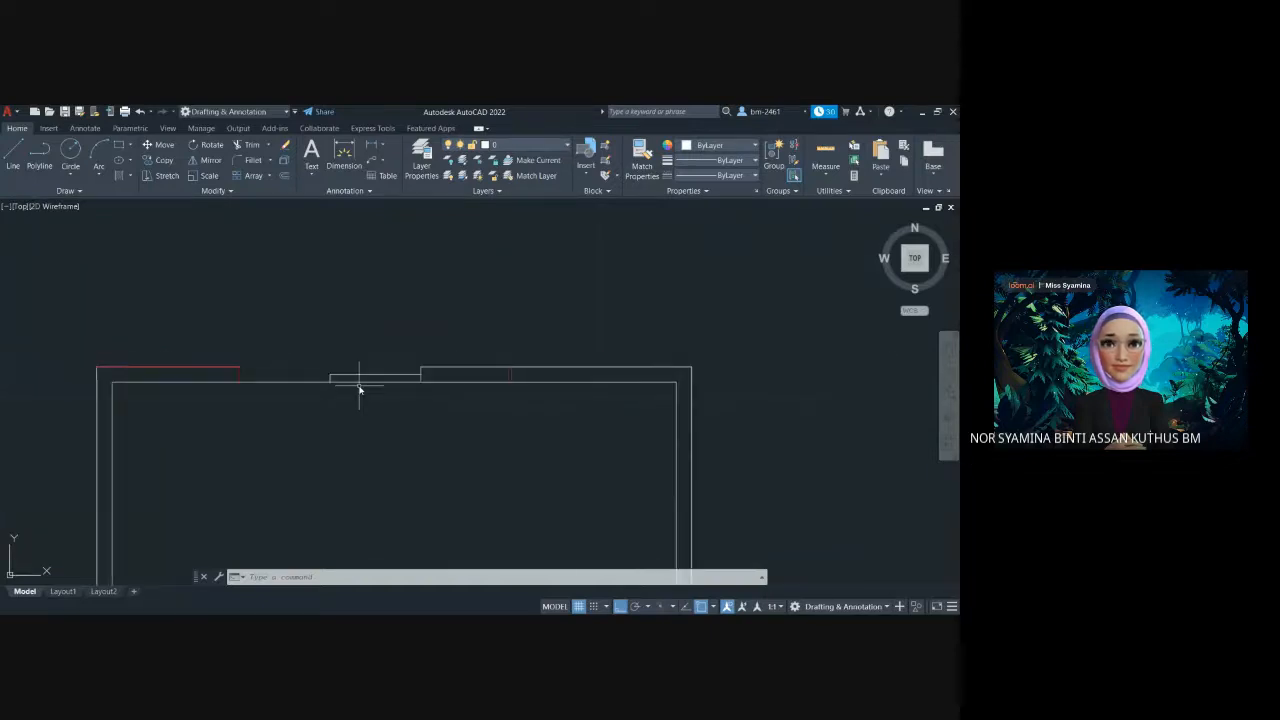
scroll(359, 390, down, 2)
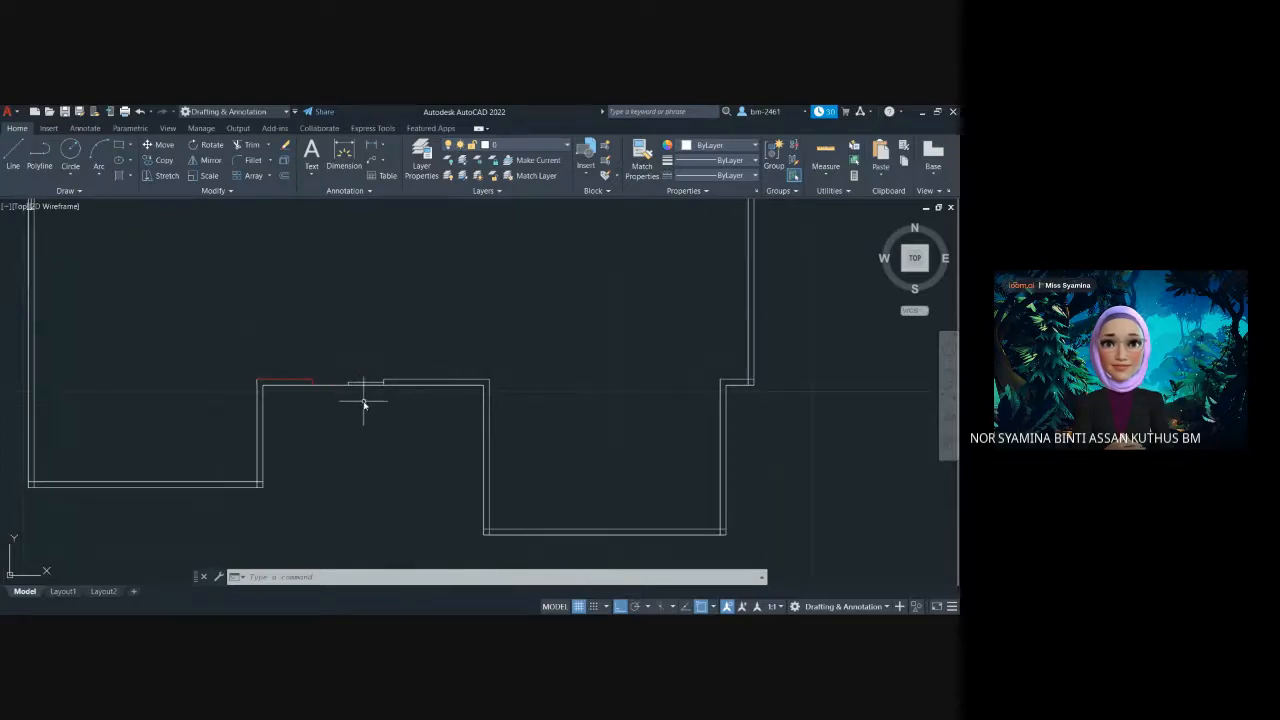
scroll(418, 388, up, 3)
click(418, 388)
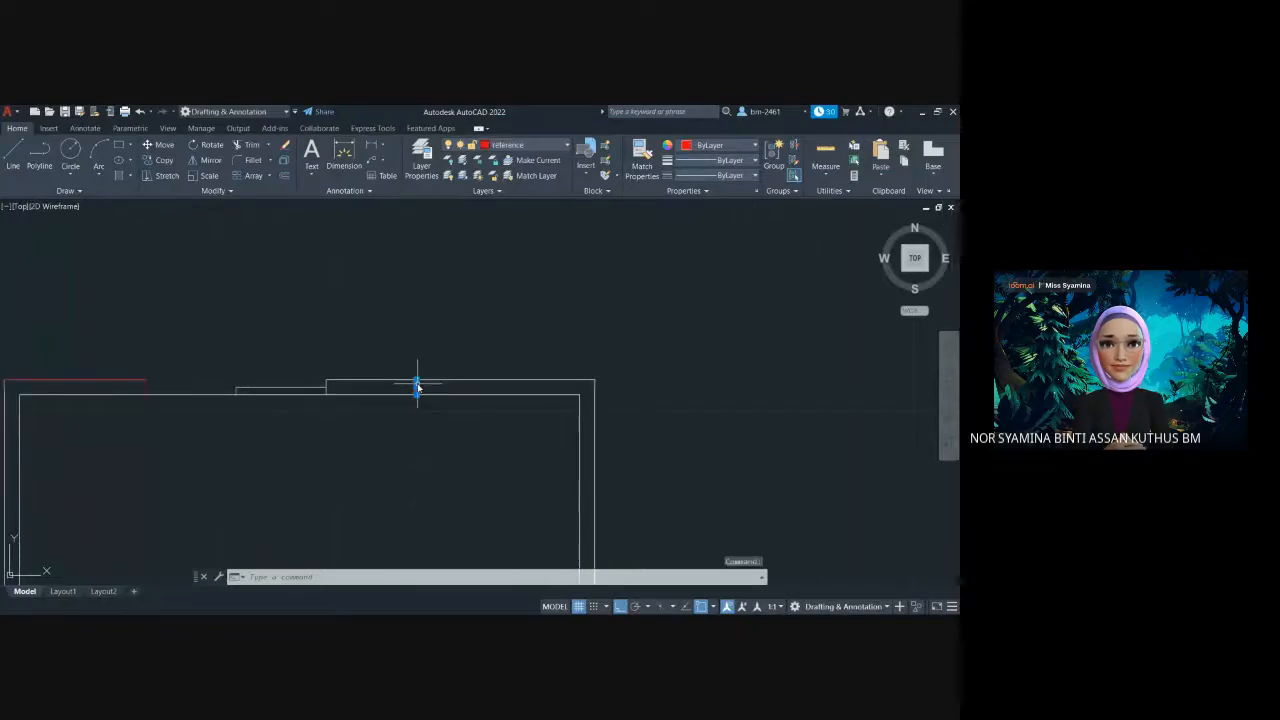
click(510, 147)
click(512, 154)
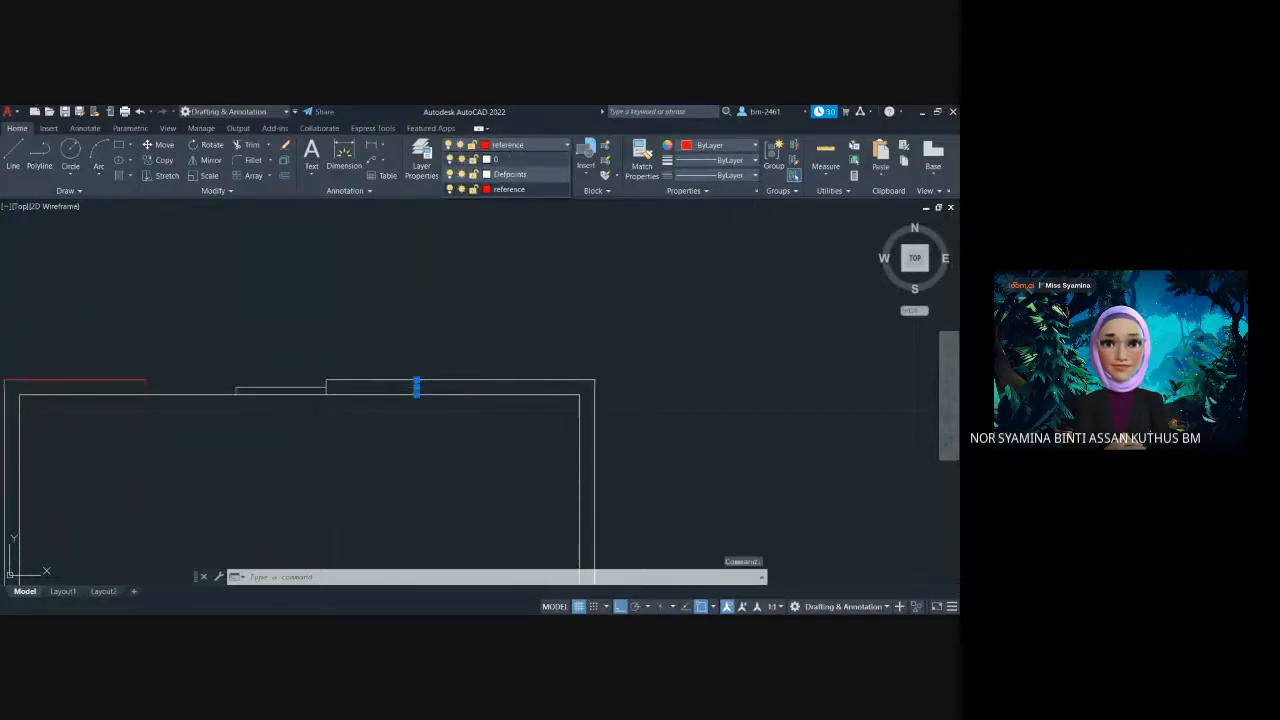
click(274, 468)
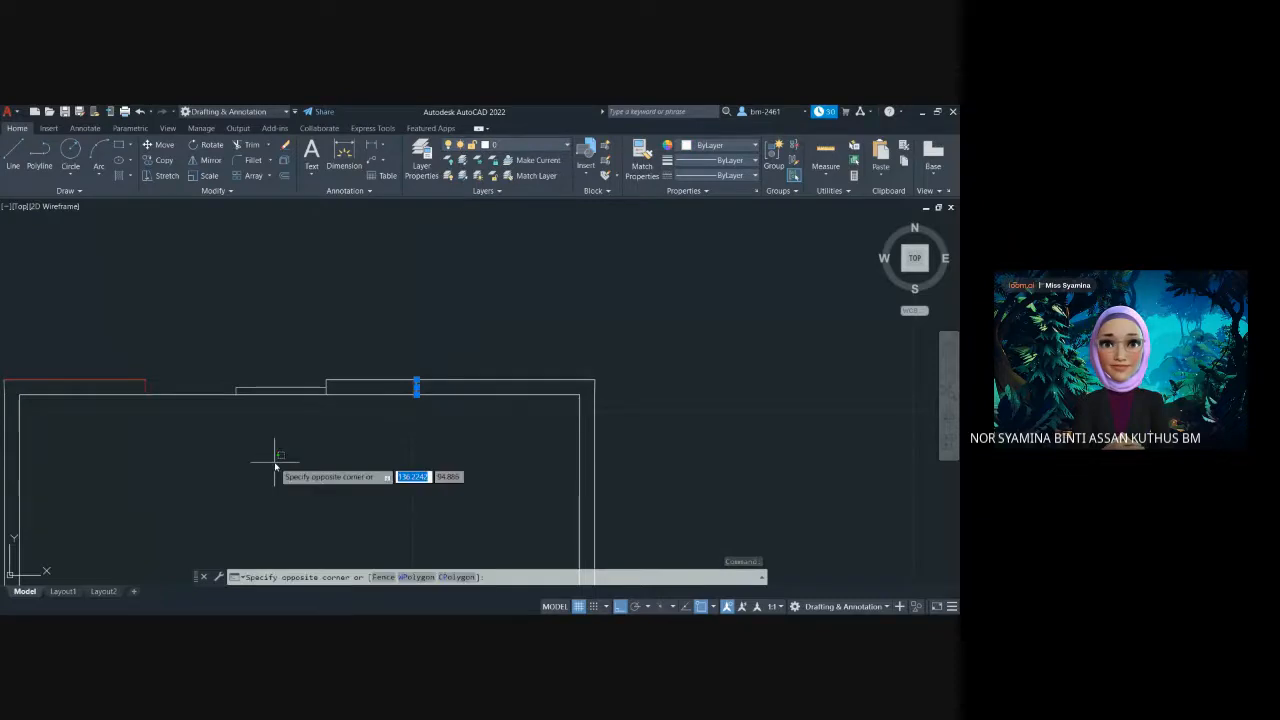
click(274, 462)
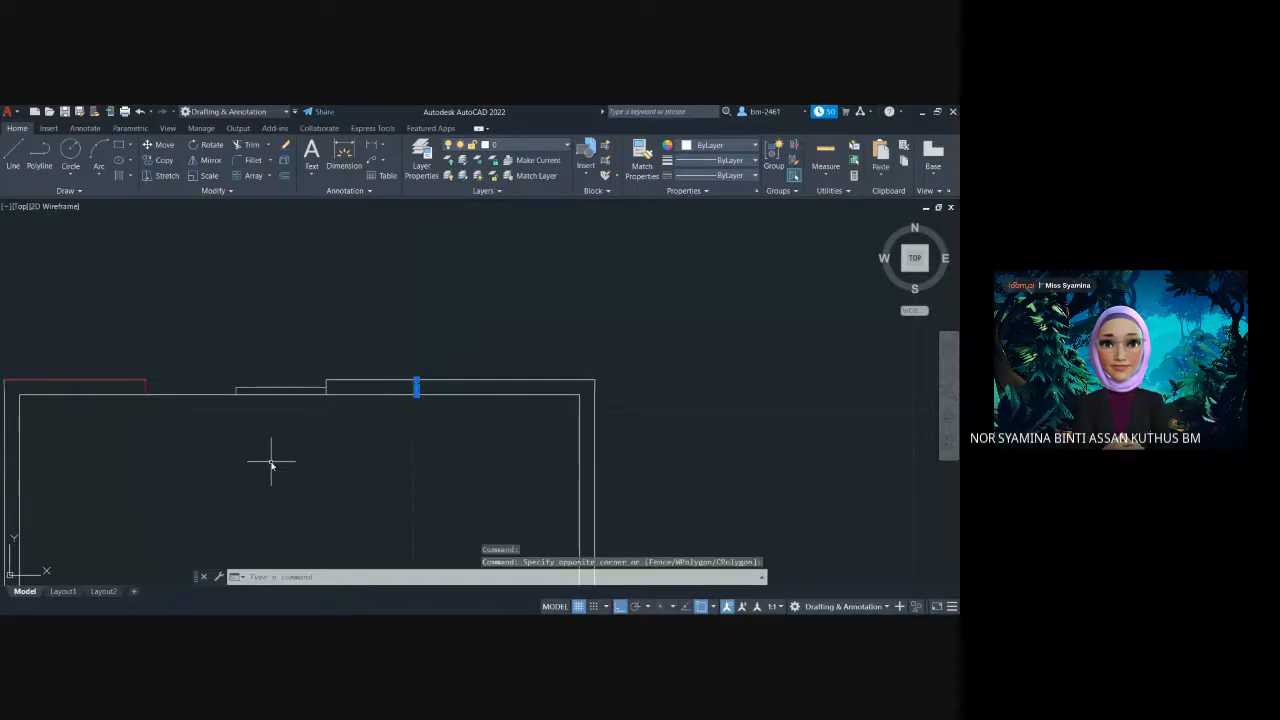
Erase the red reference line along the upper left wall together with the short crossing line right of the opening
click(75, 386)
click(80, 381)
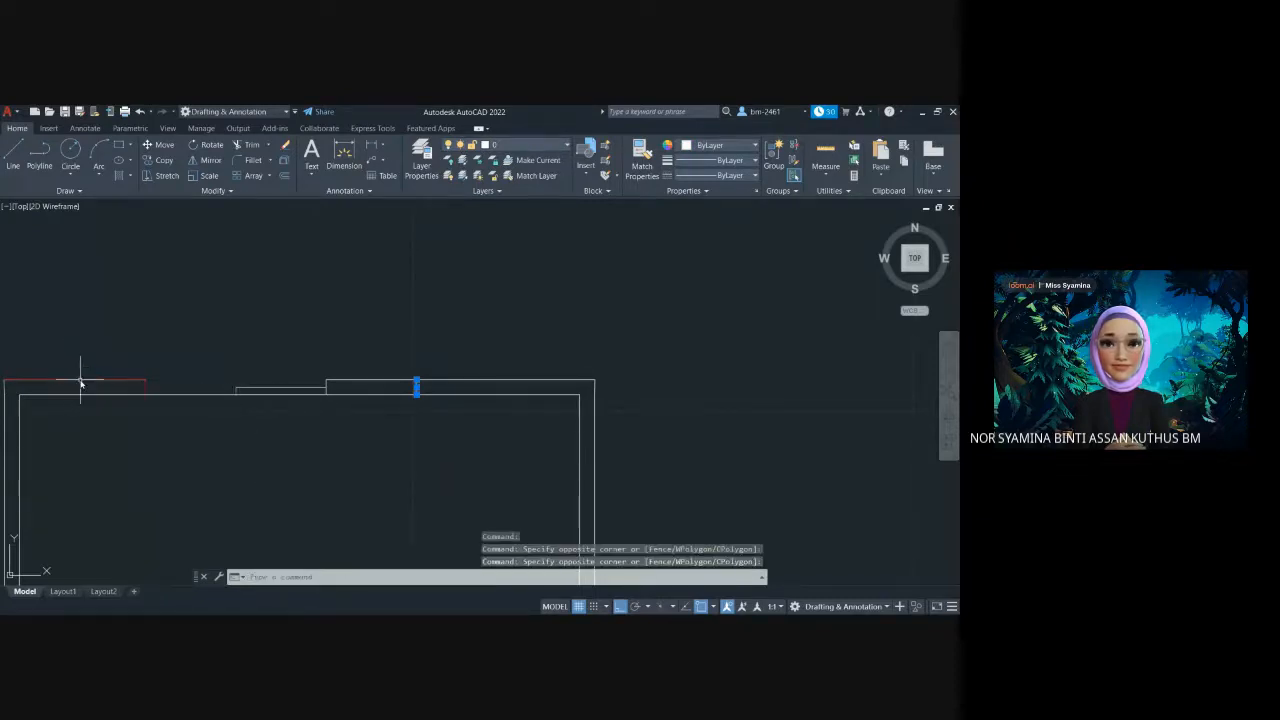
key(Delete)
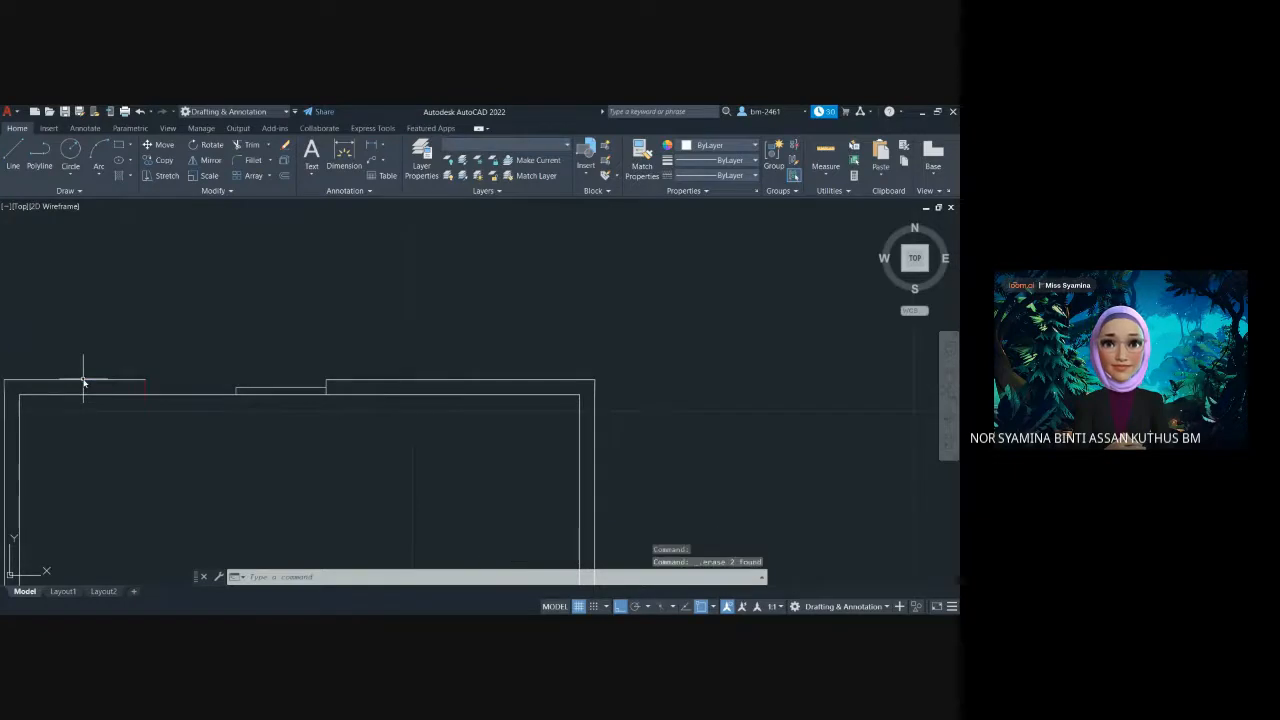
Move the opening's red left end line to layer 0
click(146, 385)
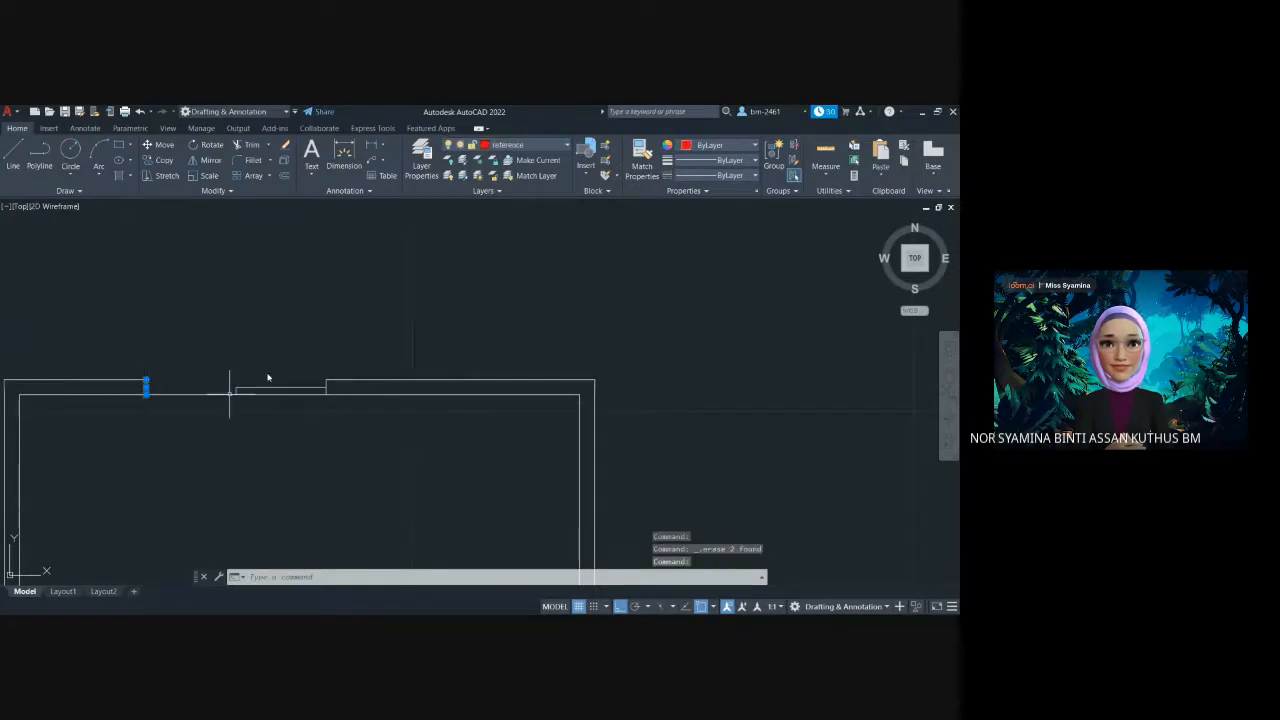
click(500, 146)
click(500, 160)
click(339, 313)
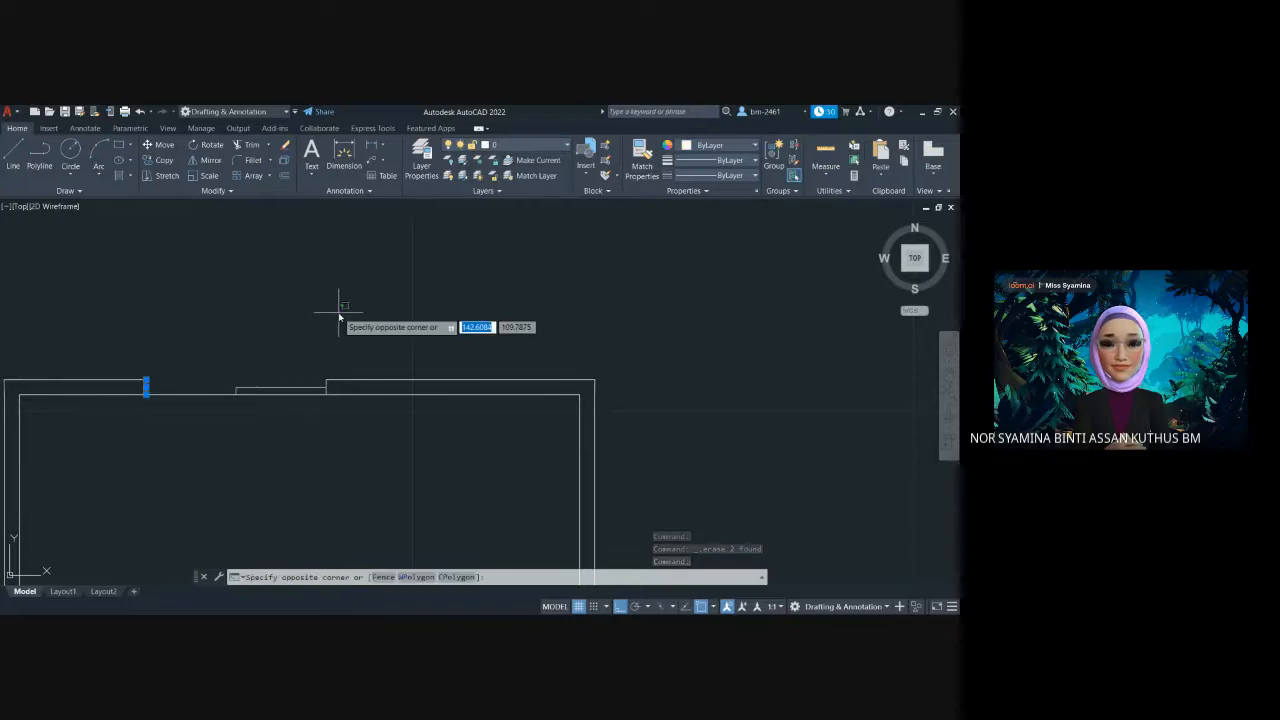
click(339, 313)
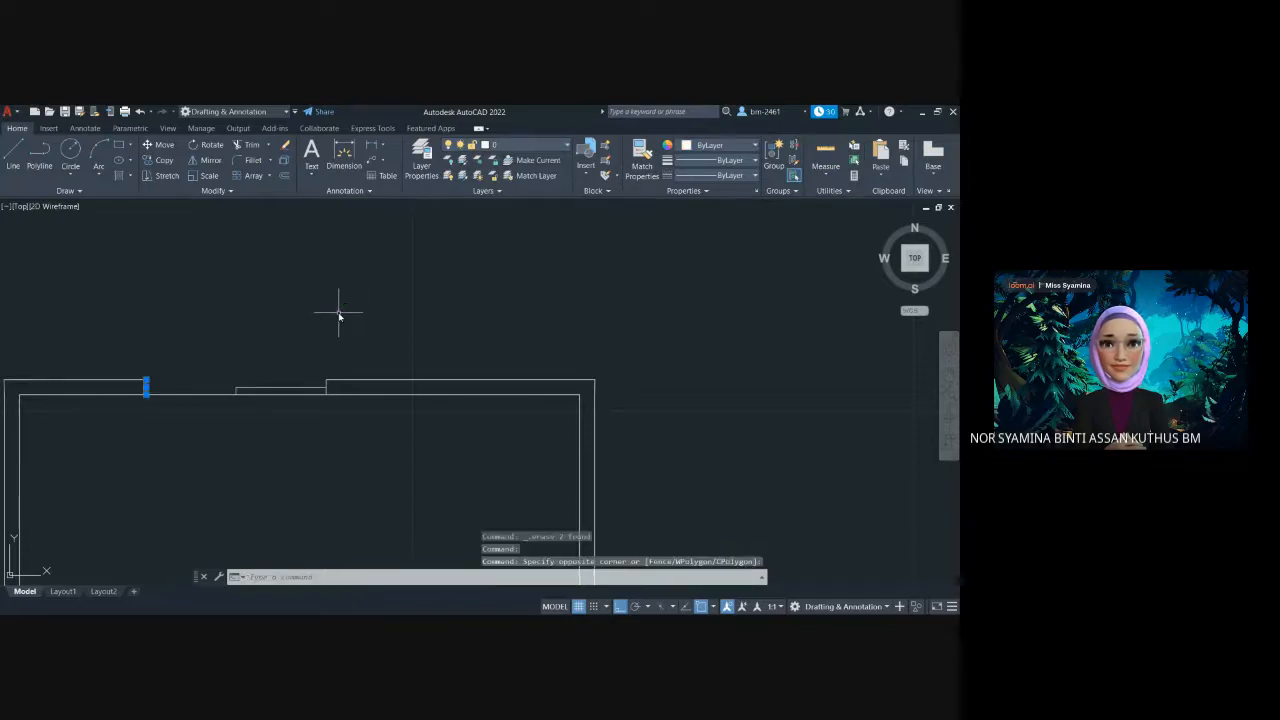
key(Escape)
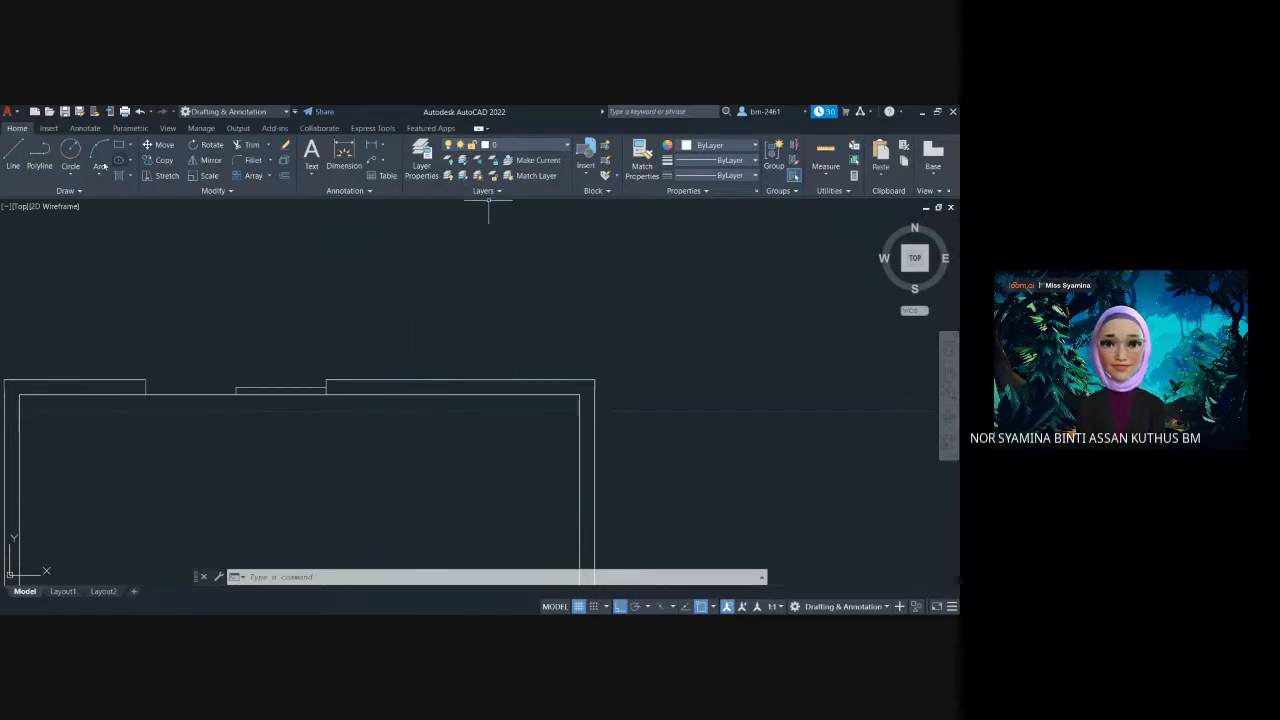
Try to draw lines 9 units right and 1.5 units down from the opening's upper right corner
click(13, 155)
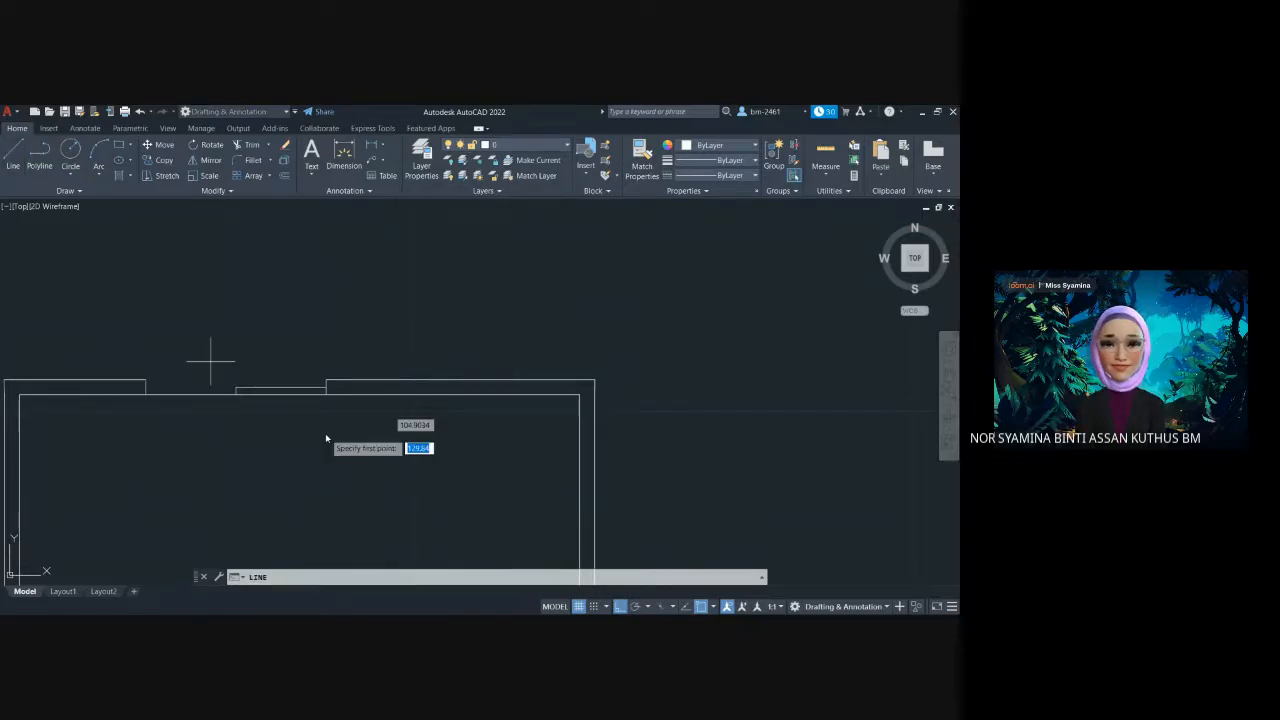
click(328, 382)
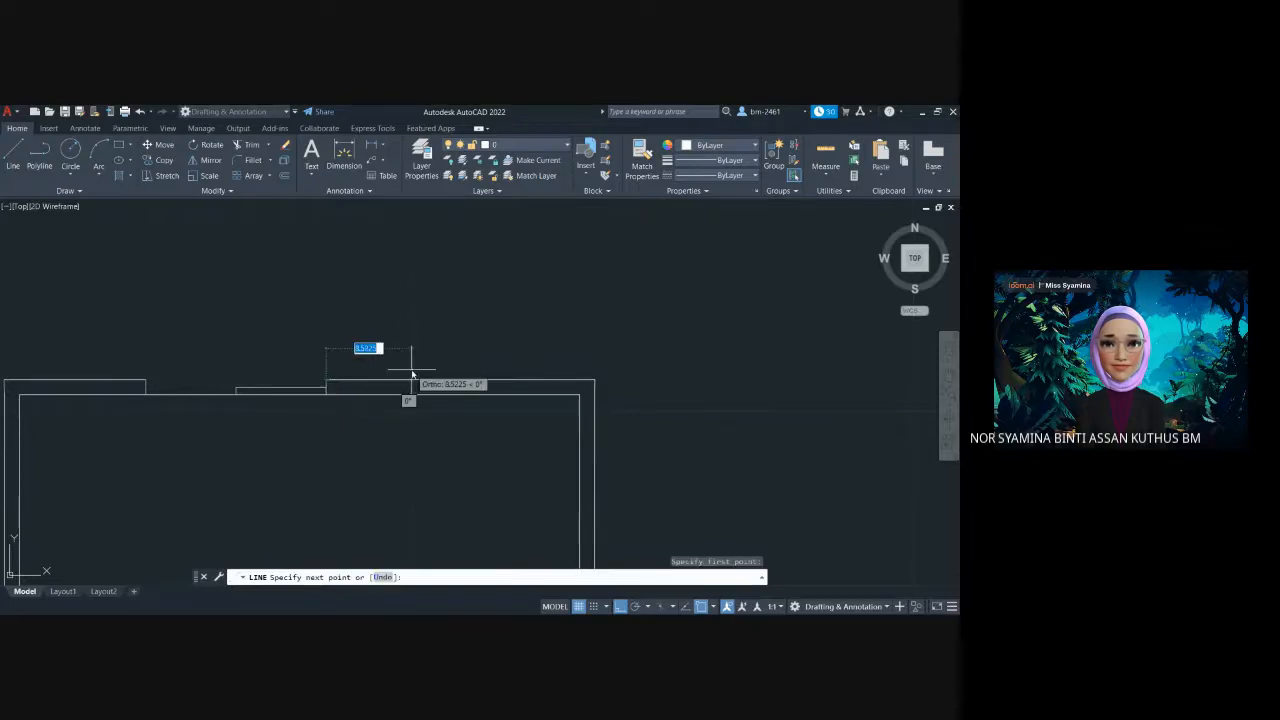
text(9)
key(Return)
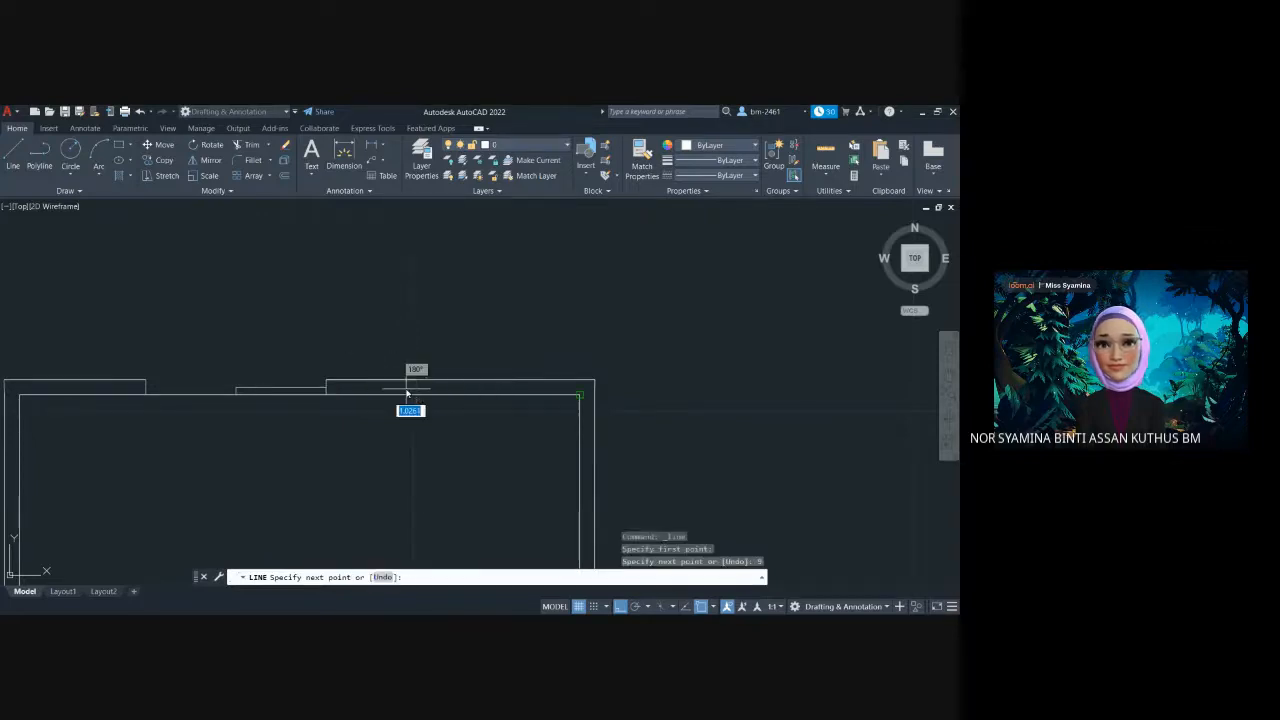
text(1.5)
key(Return)
key(Escape)
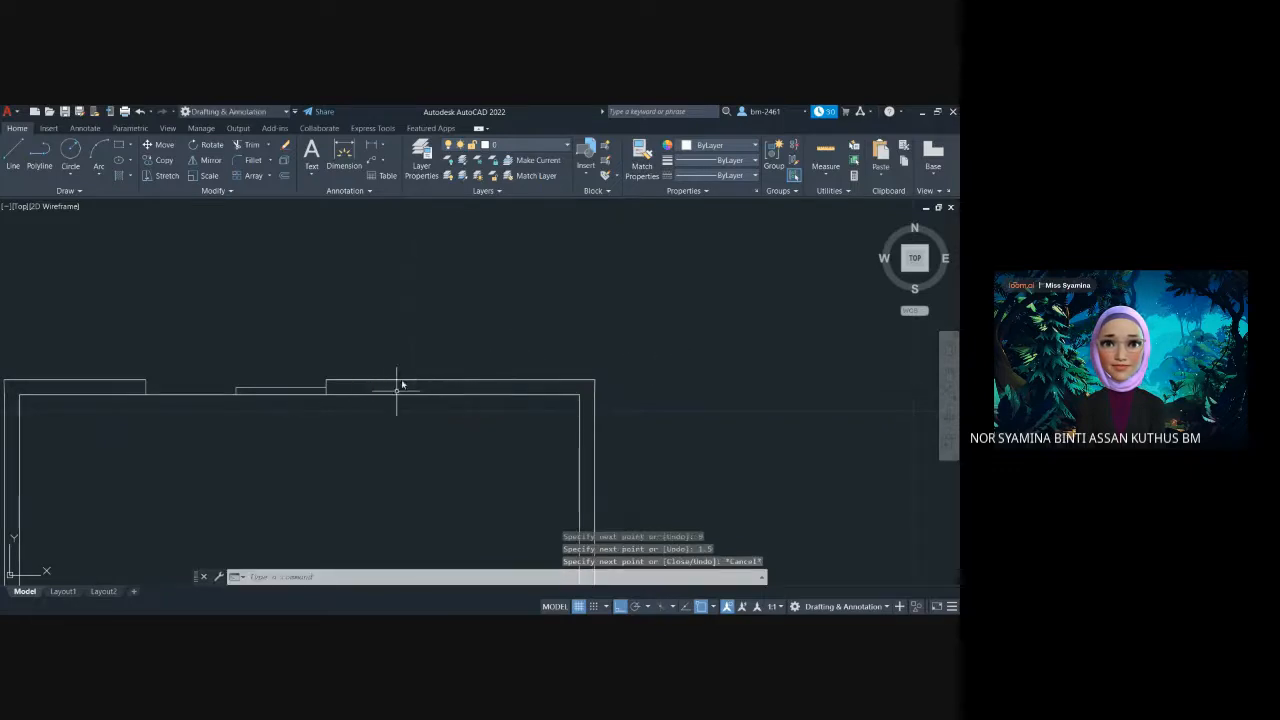
From the opening's upper right corner, draw lines 9 units right along the wall and 1.5 units down across it
click(16, 156)
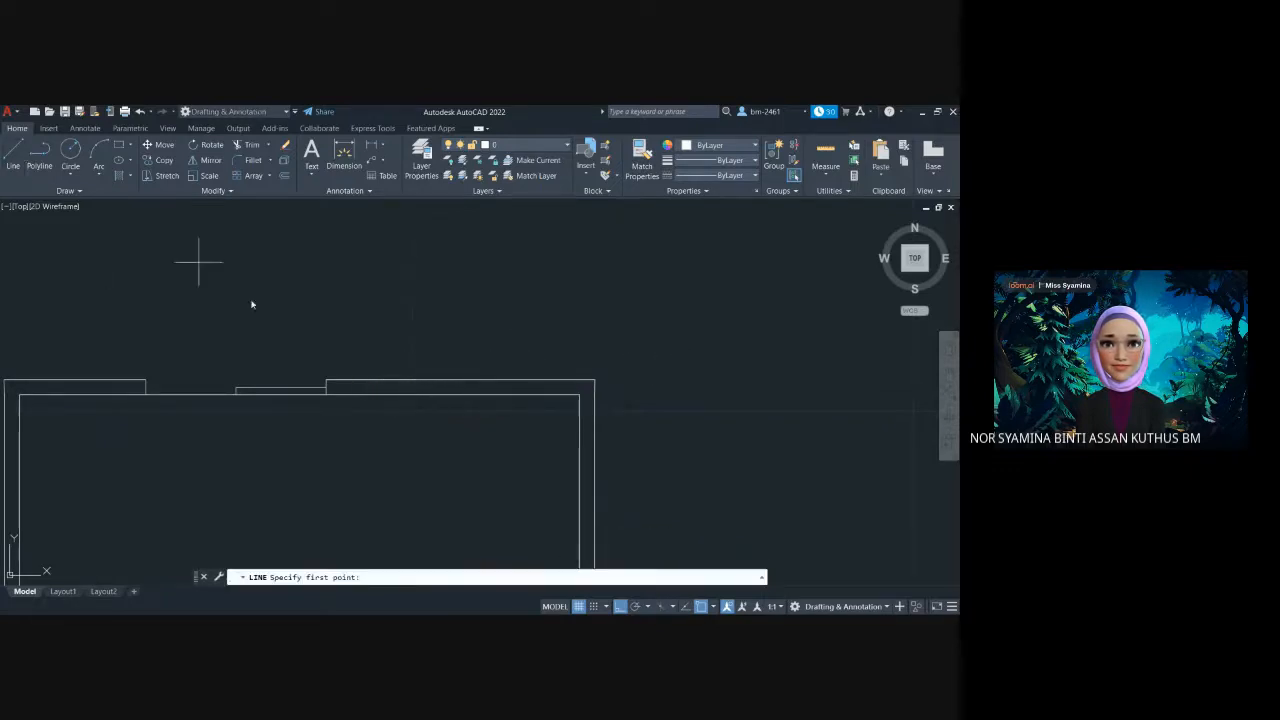
click(325, 381)
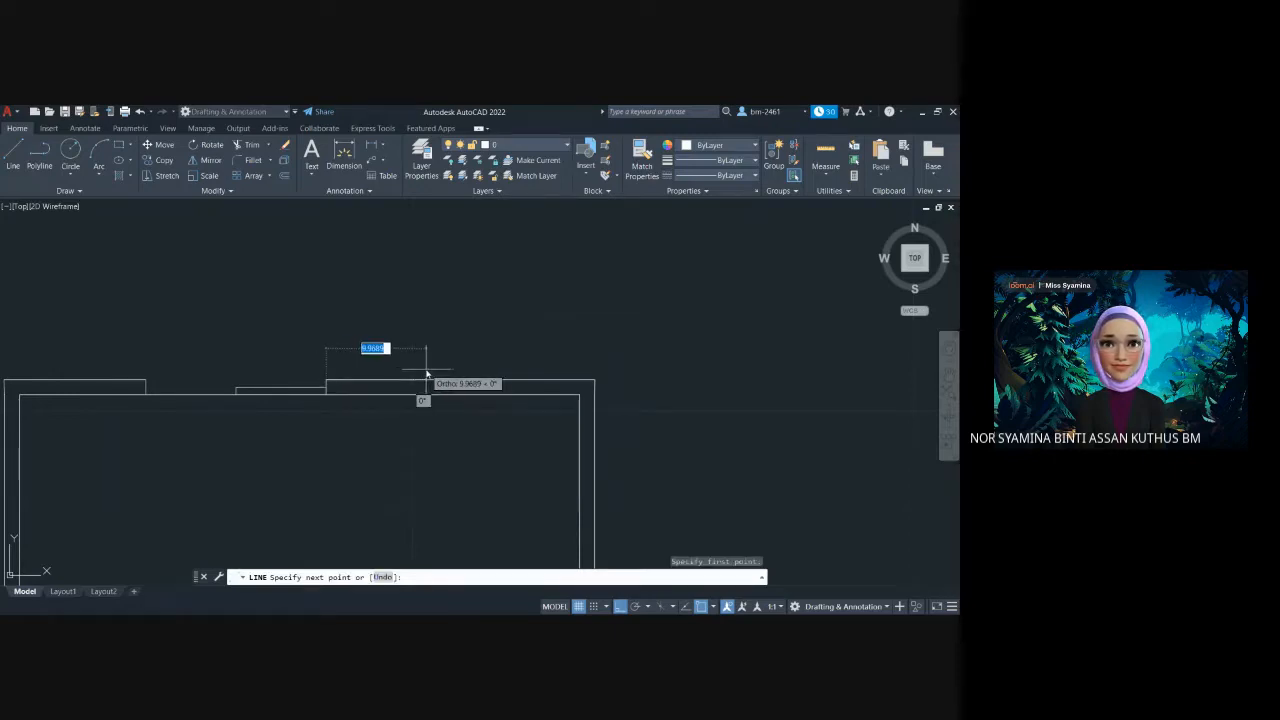
text(9)
key(Return)
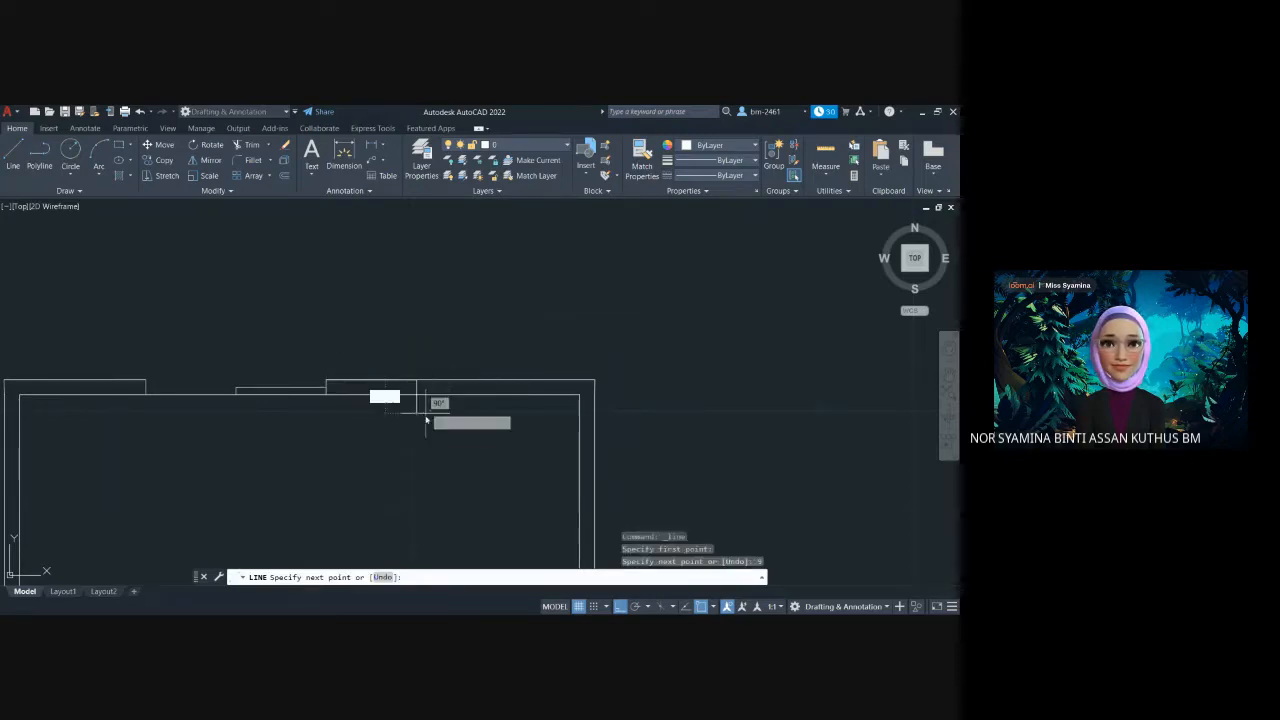
text(1.5)
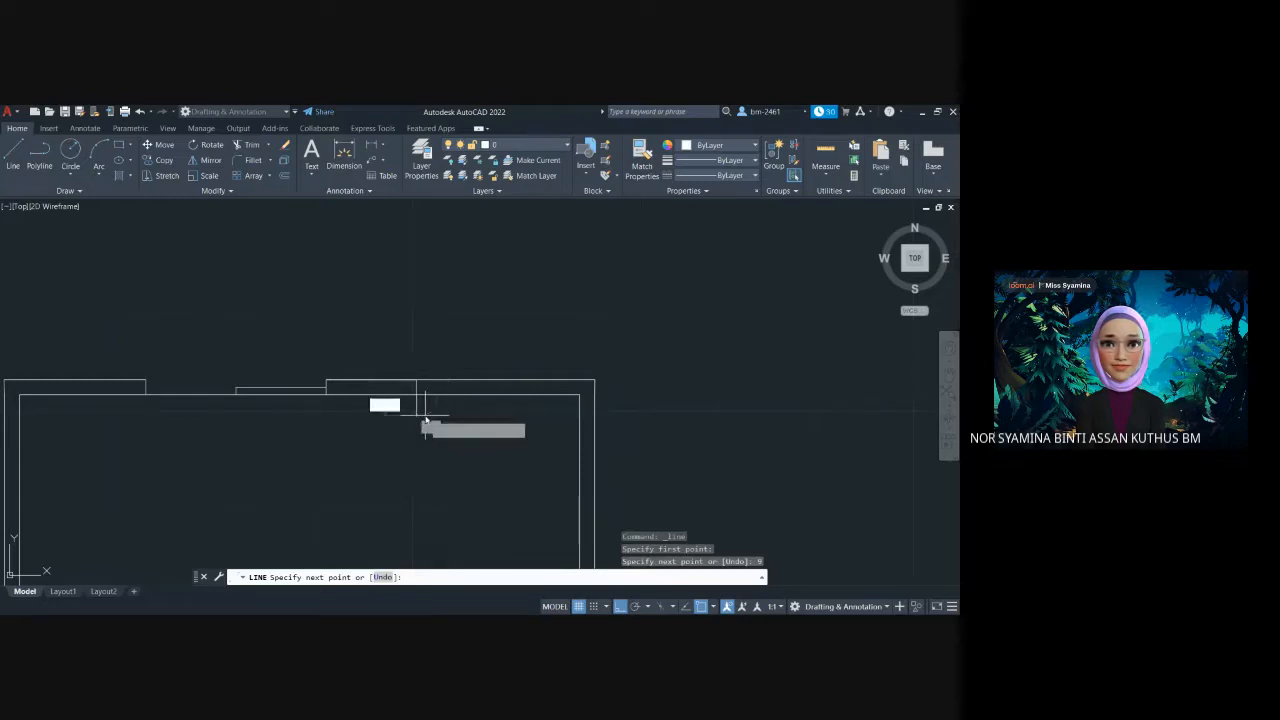
key(Return)
key(Escape)
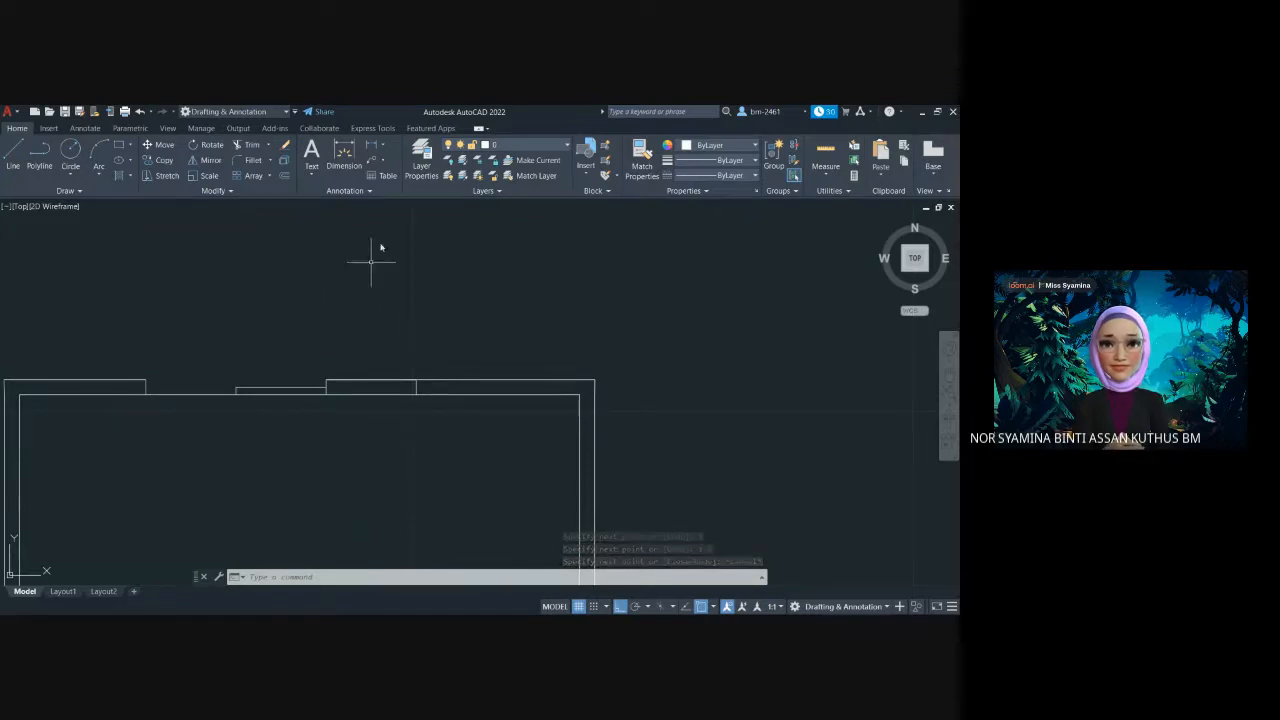
Place a horizontal multileader without text above the sliding opening in the upper wall, with its arrowhead end on the right
click(373, 160)
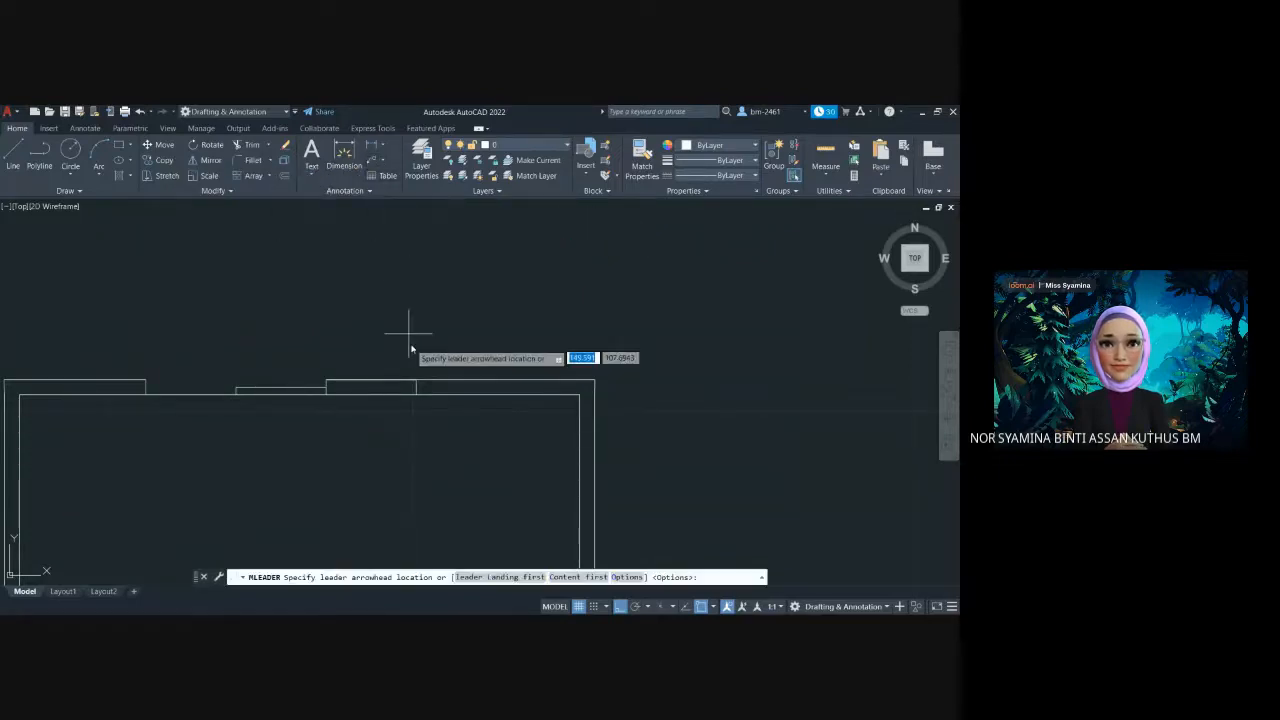
click(383, 165)
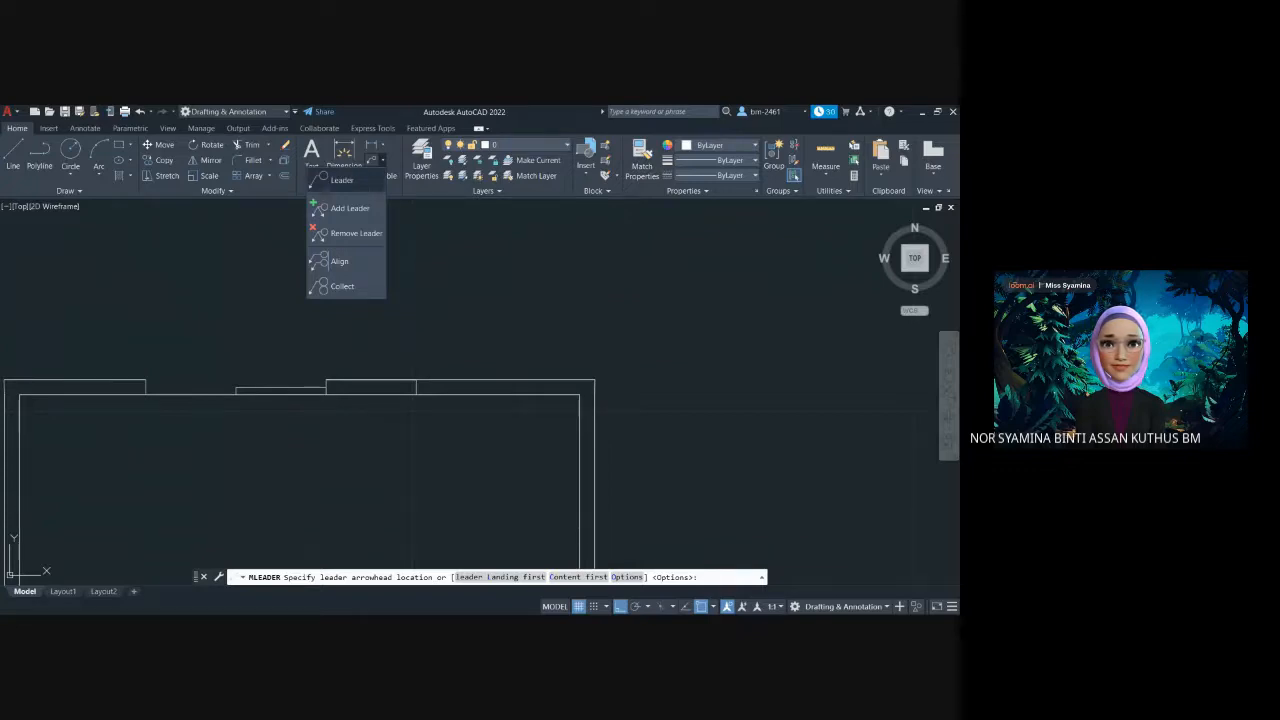
click(341, 180)
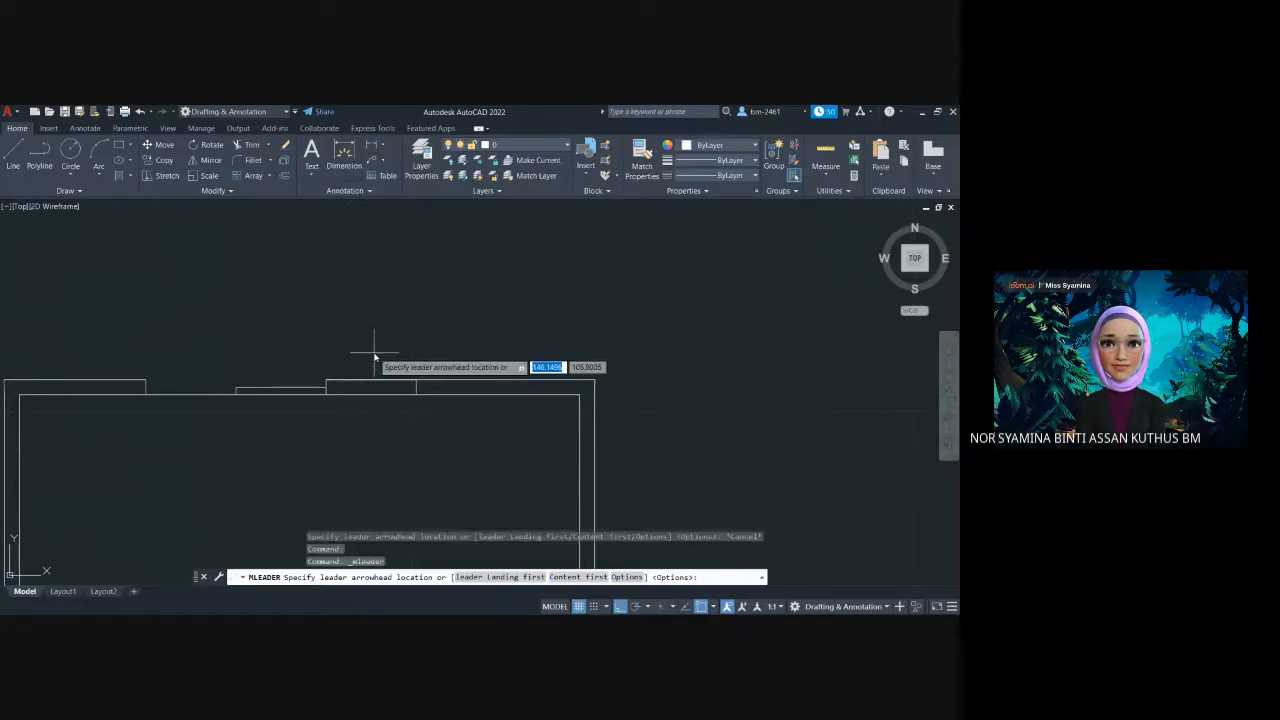
click(377, 347)
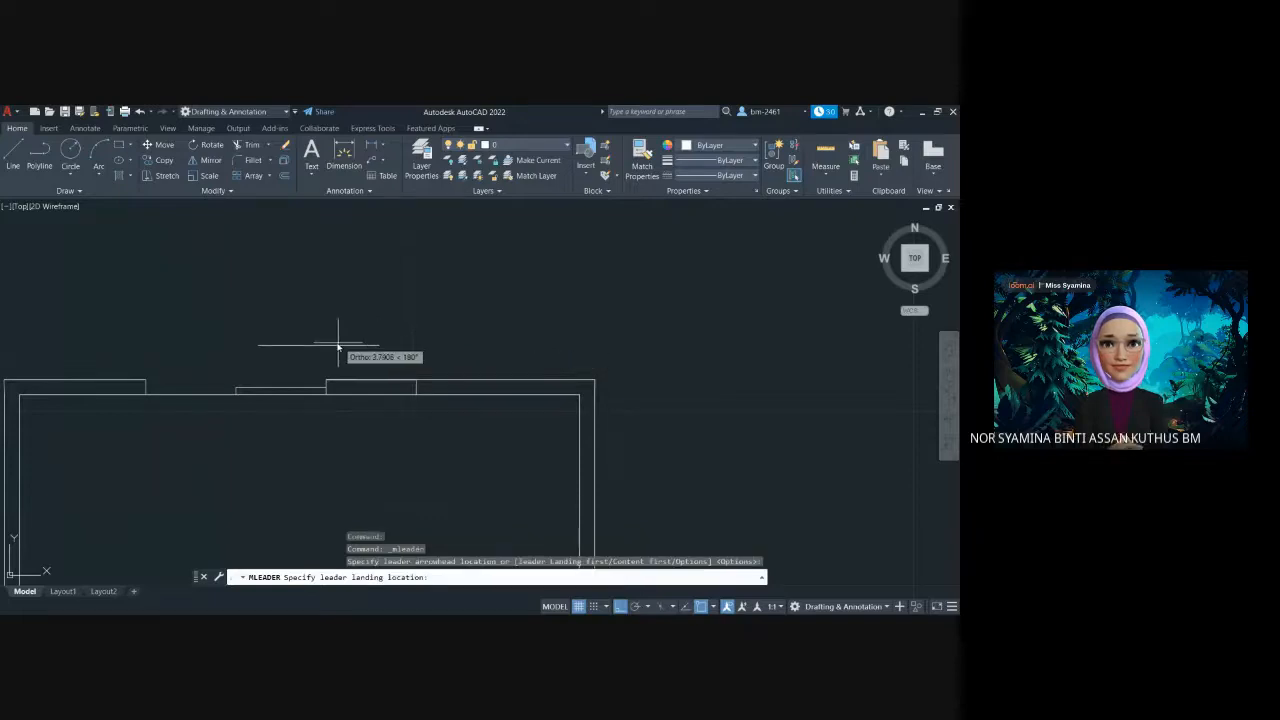
click(326, 346)
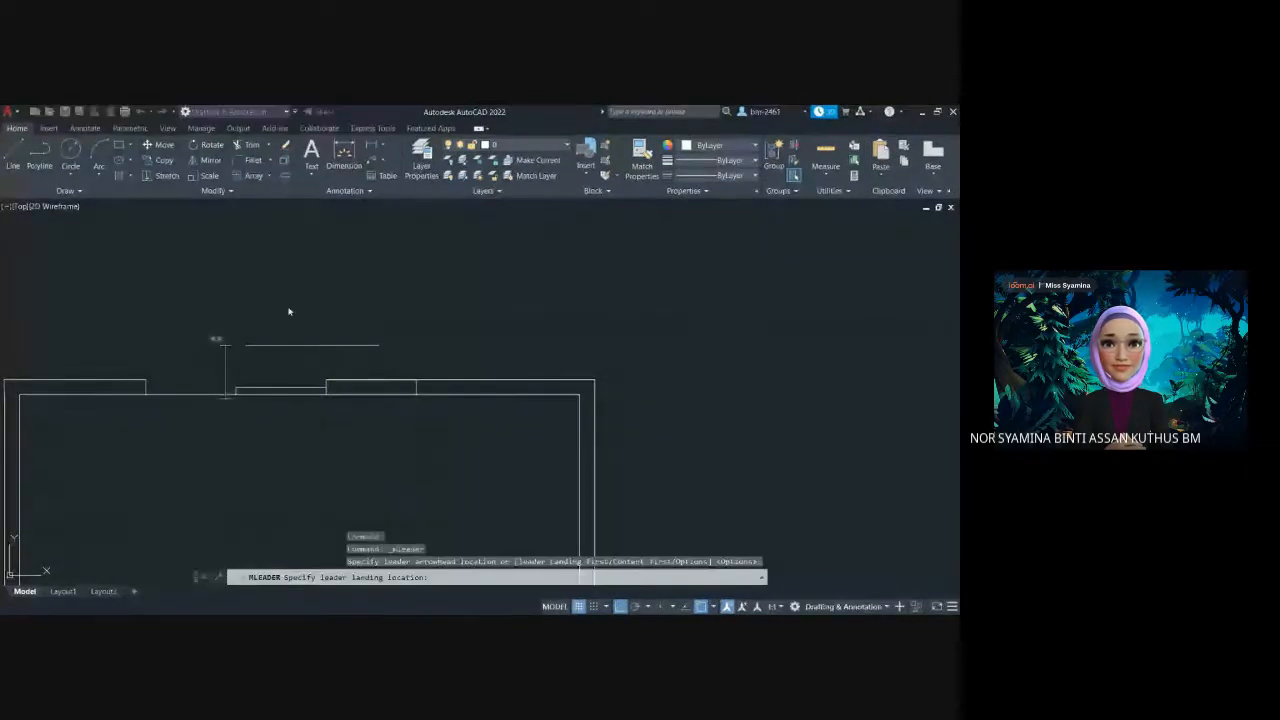
key(Escape)
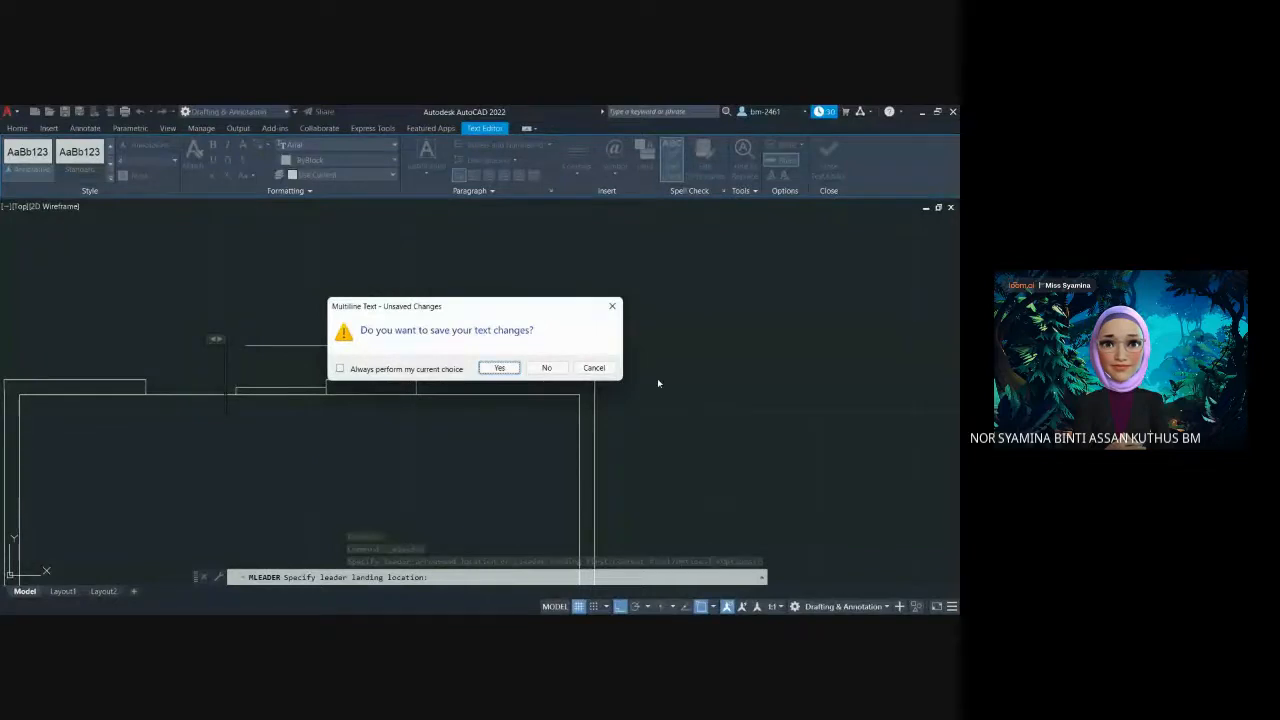
click(547, 368)
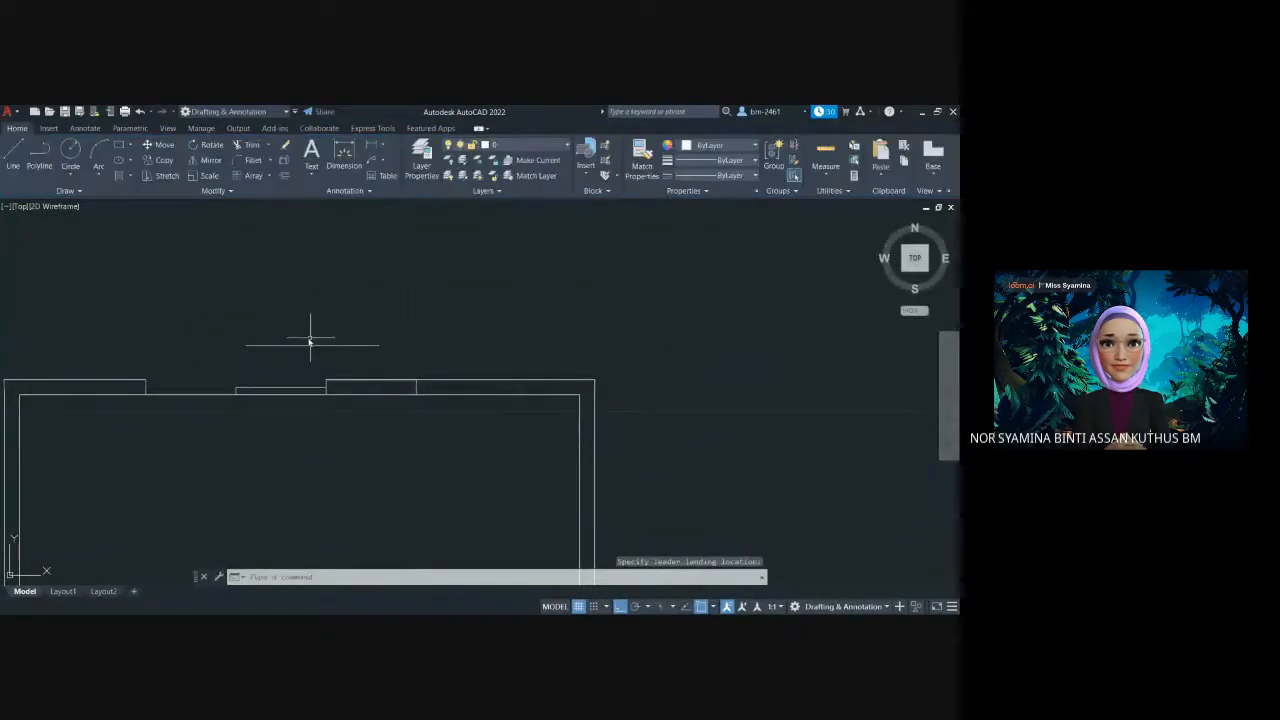
Select the new leader and open the Standard multileader style for modification
scroll(305, 345, up, 5)
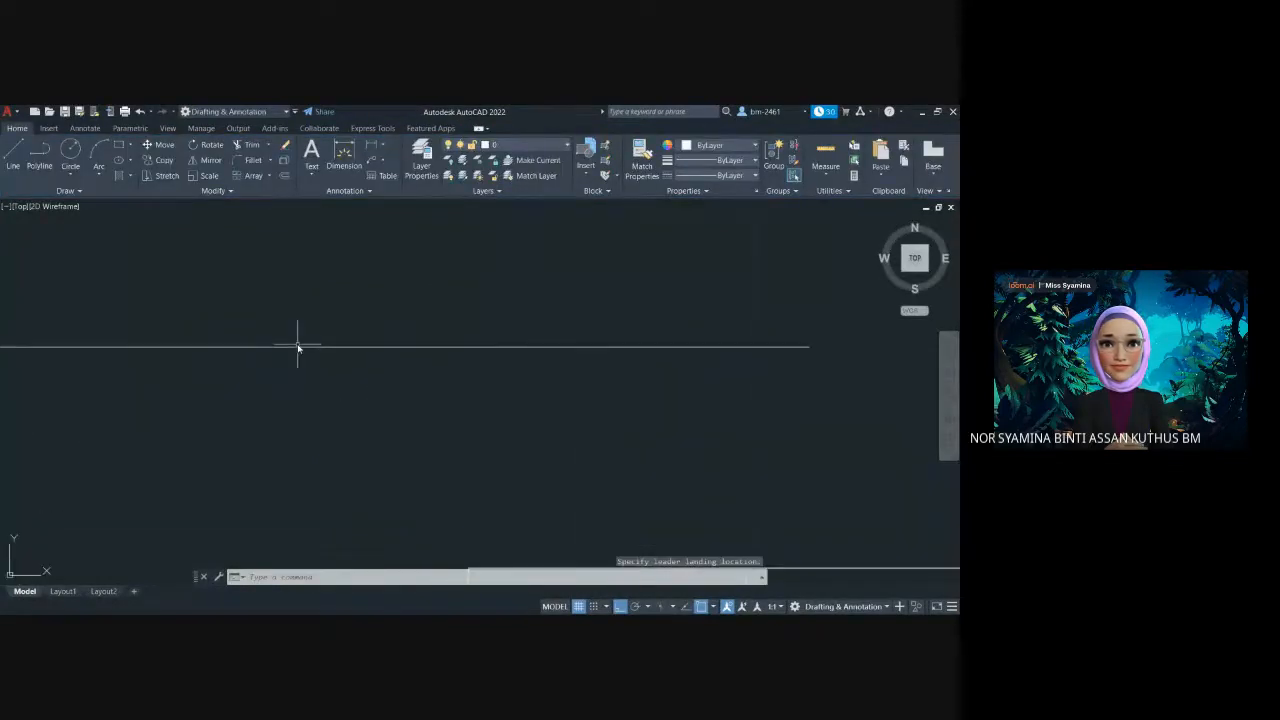
scroll(298, 347, down, 4)
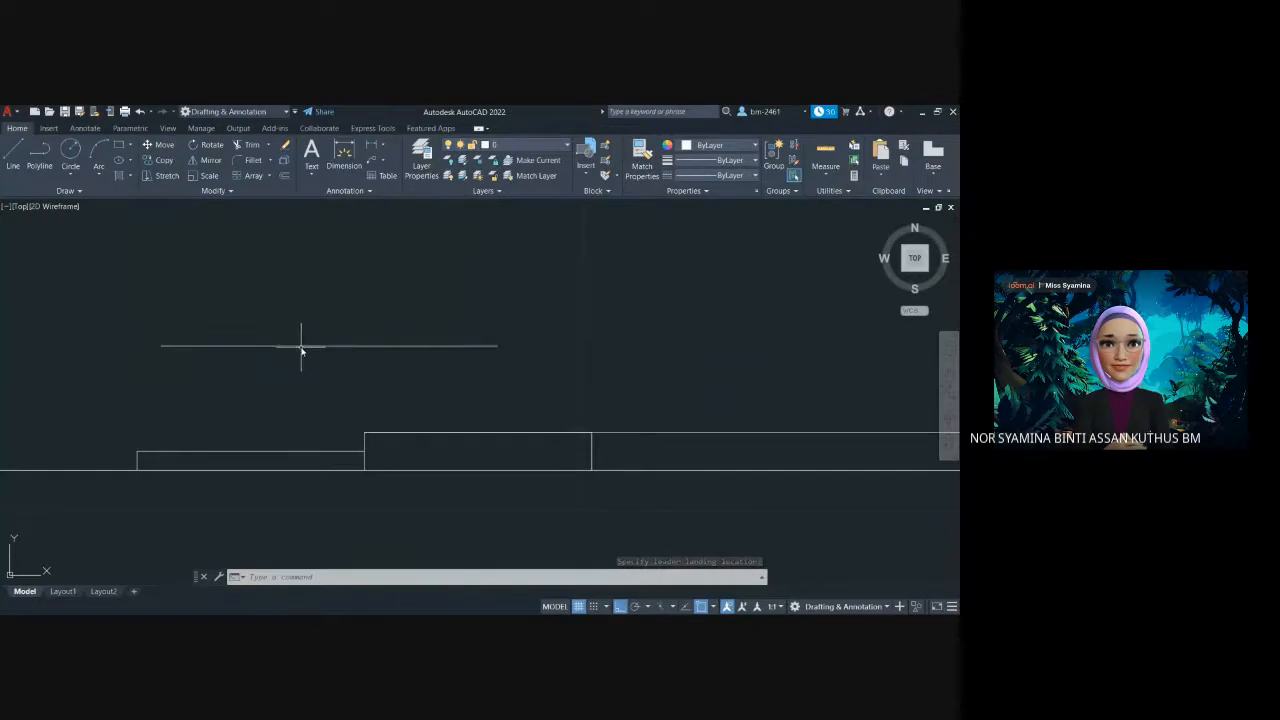
click(302, 347)
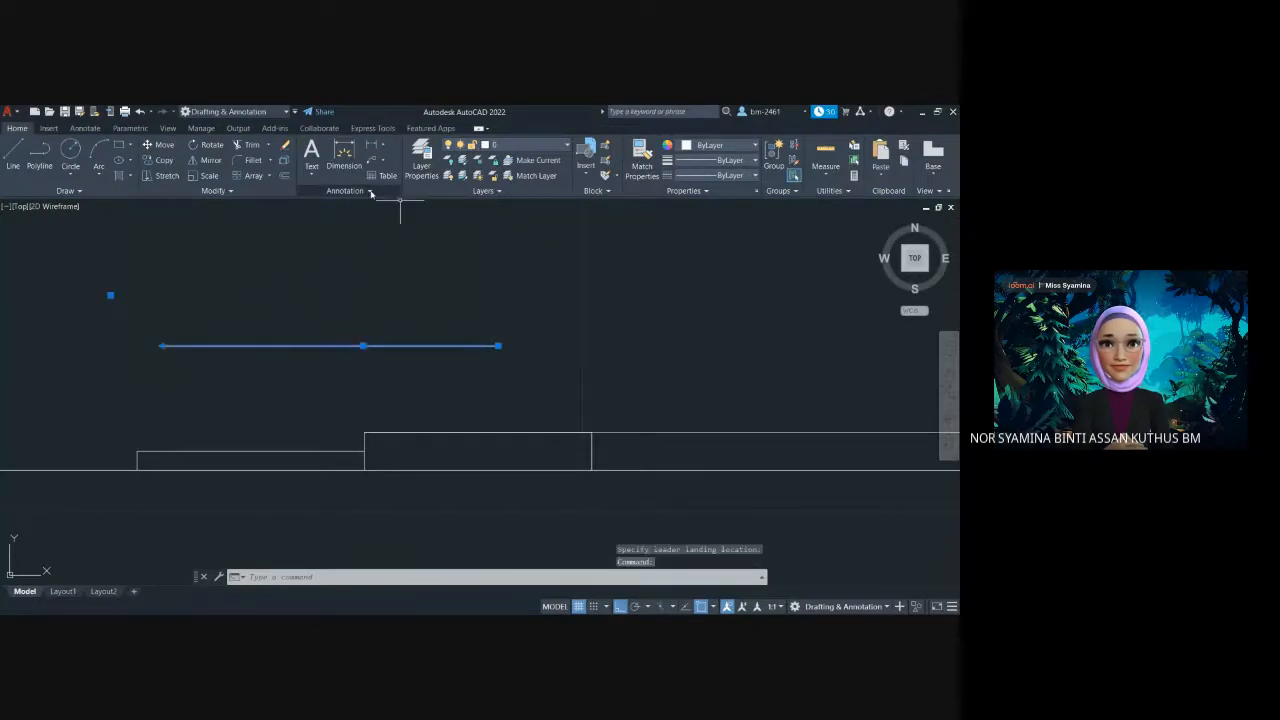
click(371, 191)
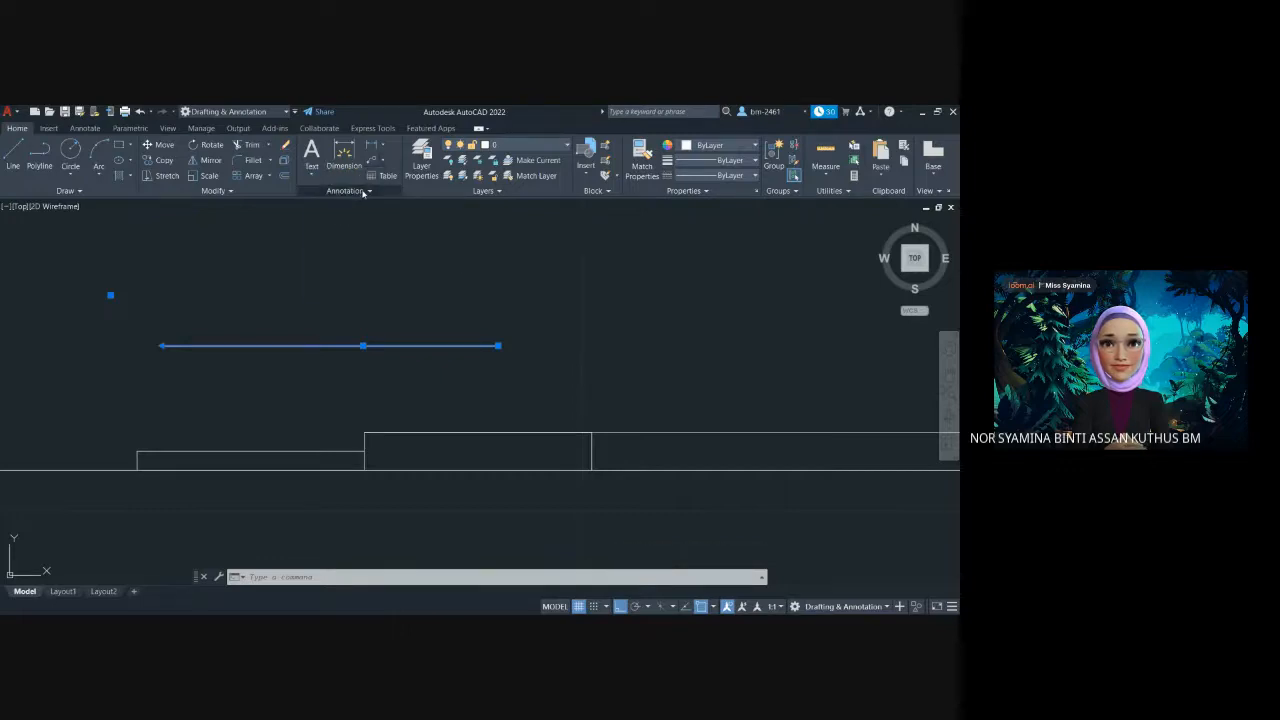
click(364, 192)
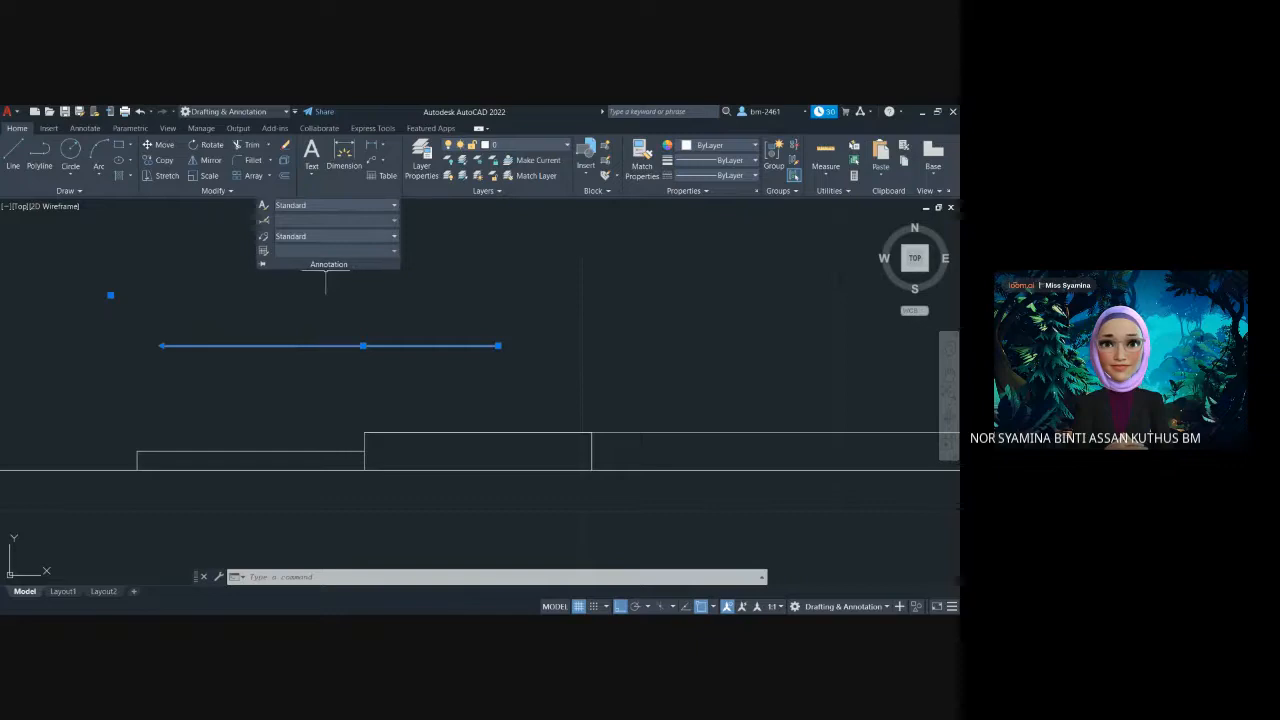
click(334, 236)
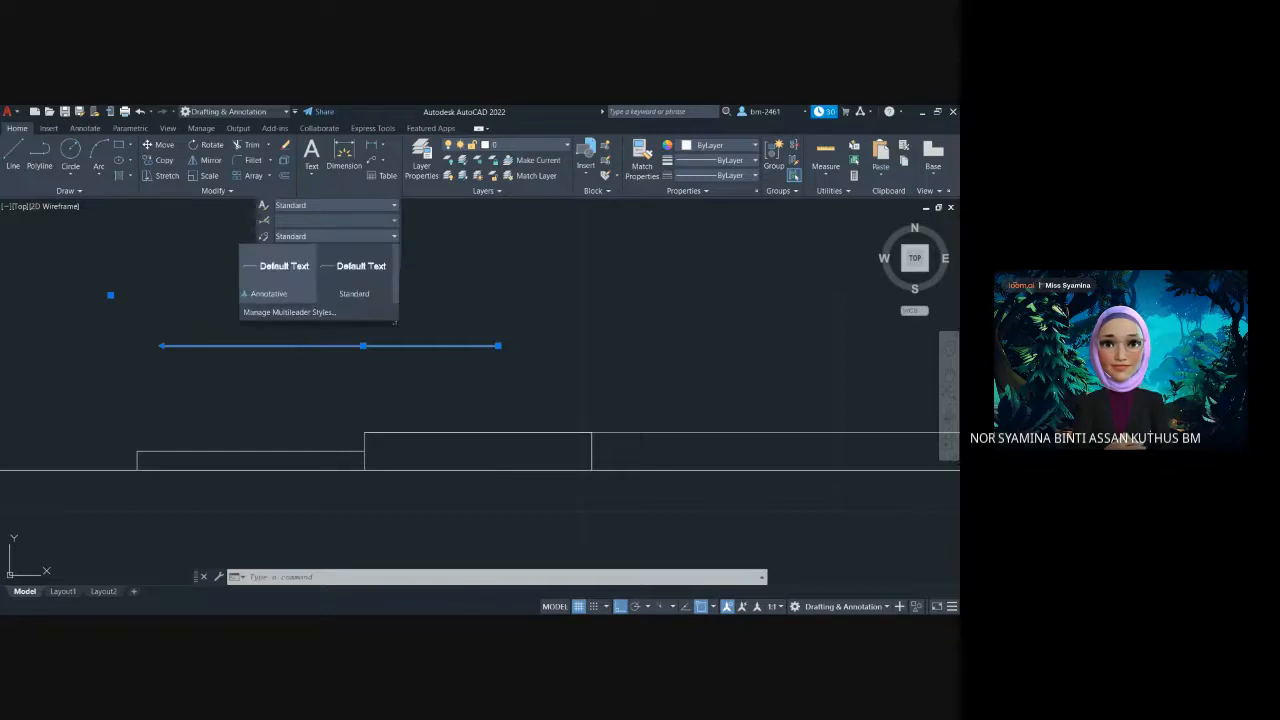
click(320, 312)
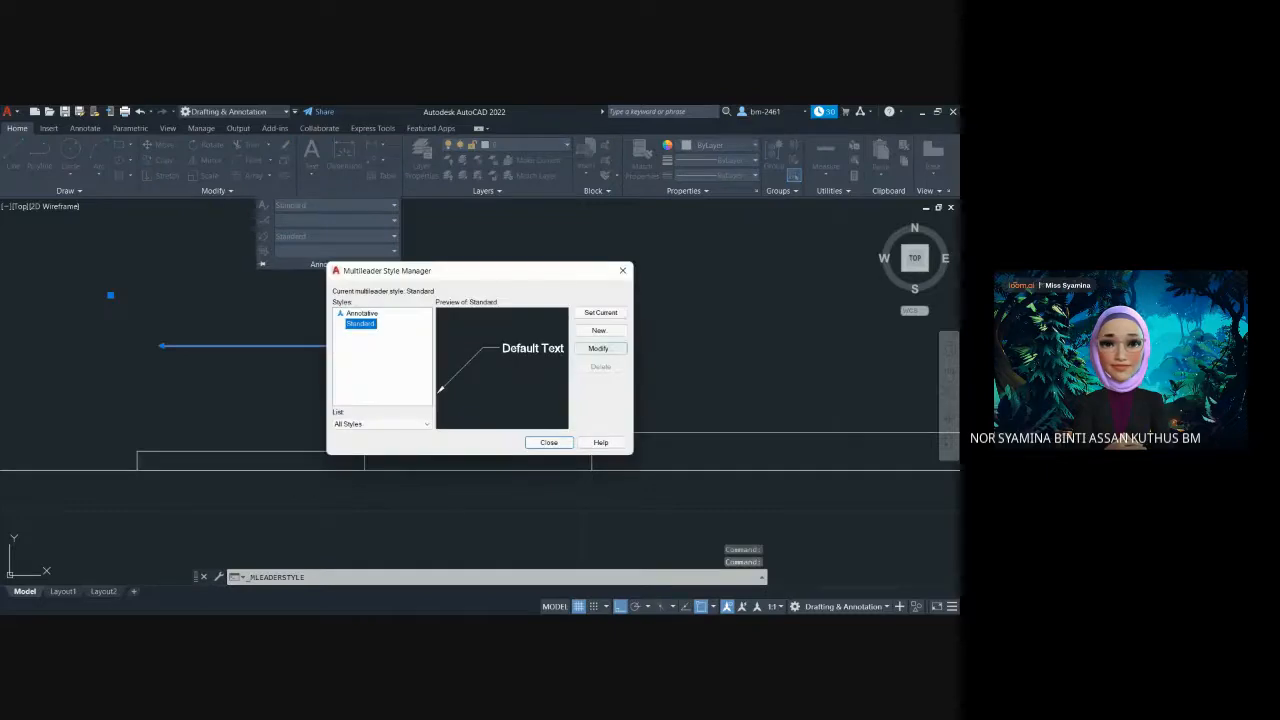
click(599, 350)
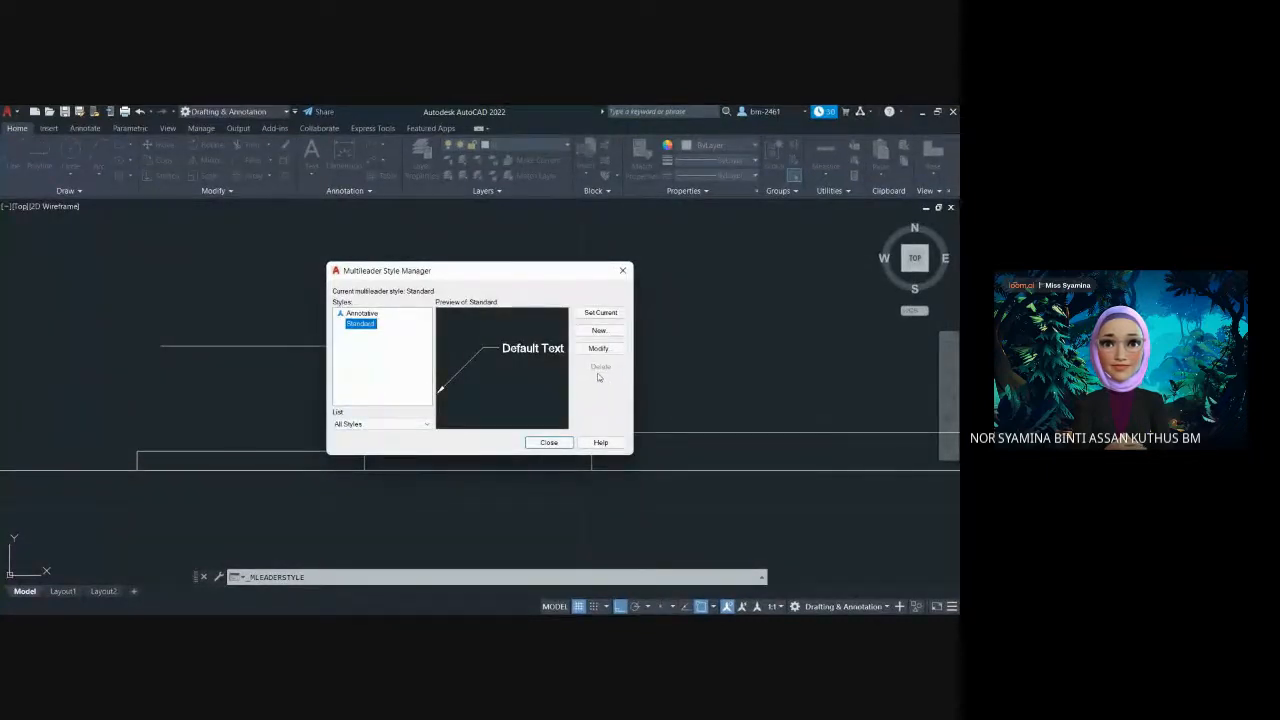
click(594, 350)
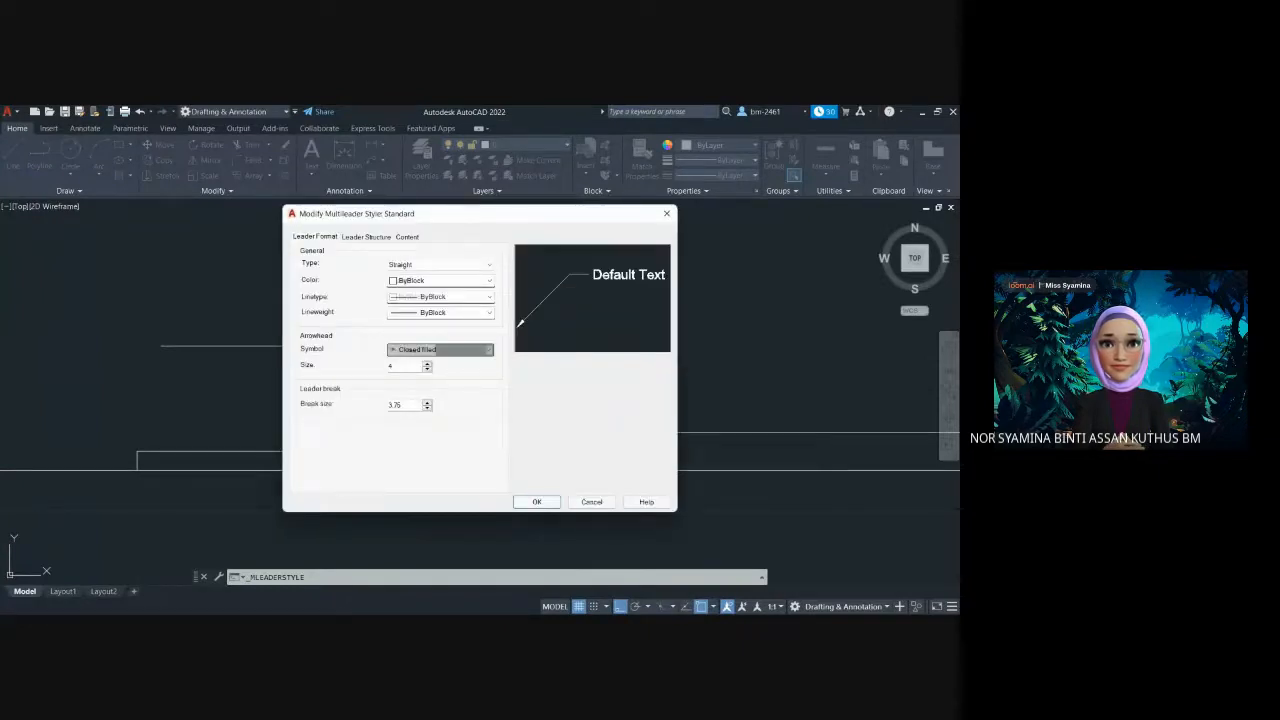
Set the Standard multileader style's arrowhead to Closed filled with a size of 2
click(450, 353)
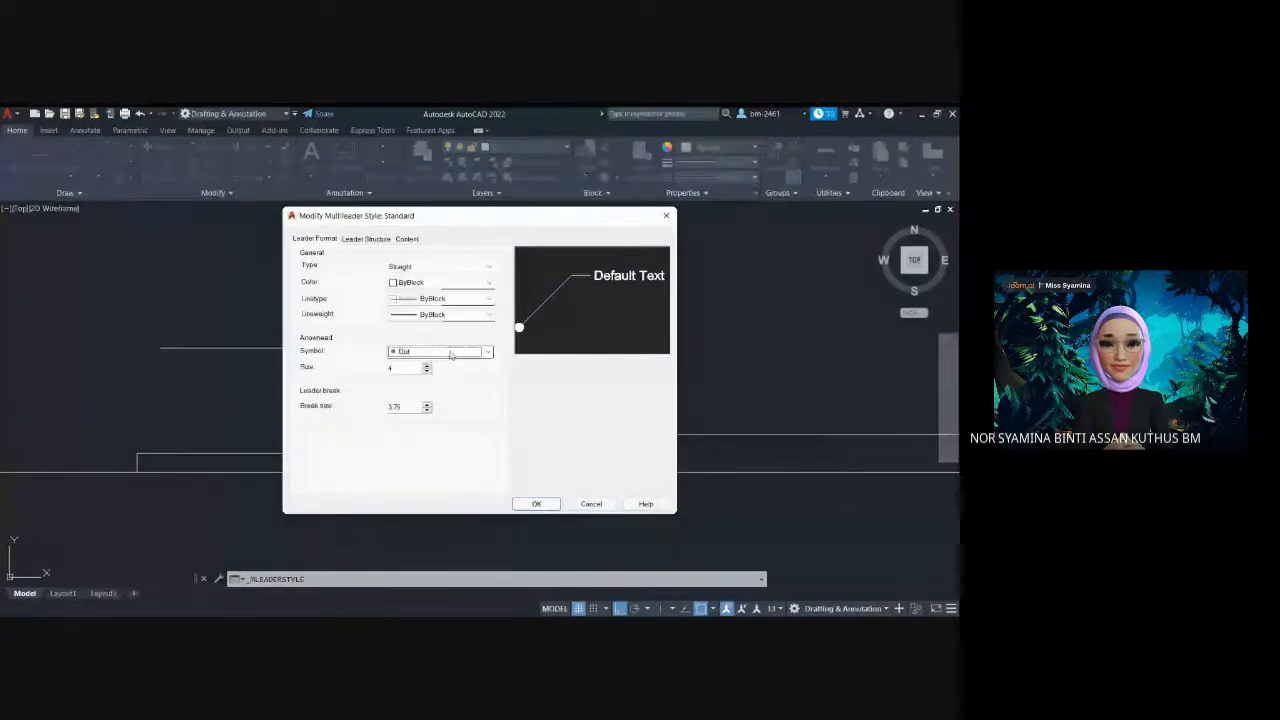
click(489, 352)
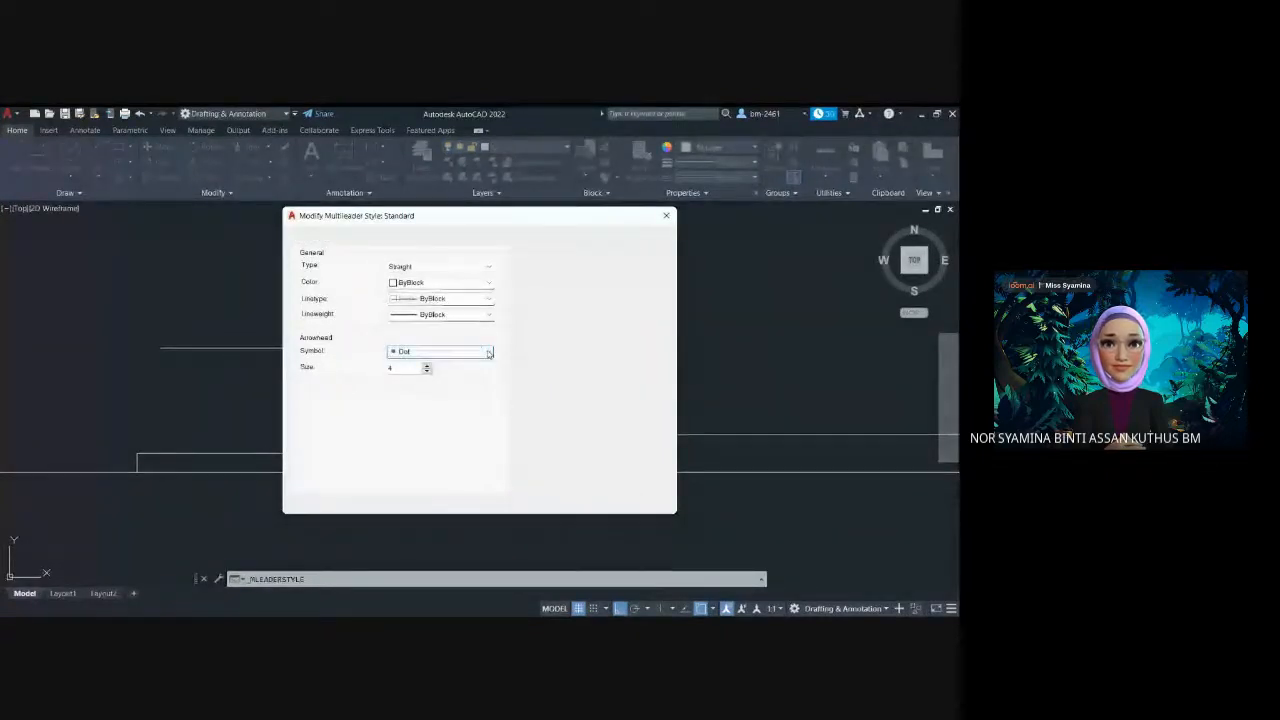
click(428, 366)
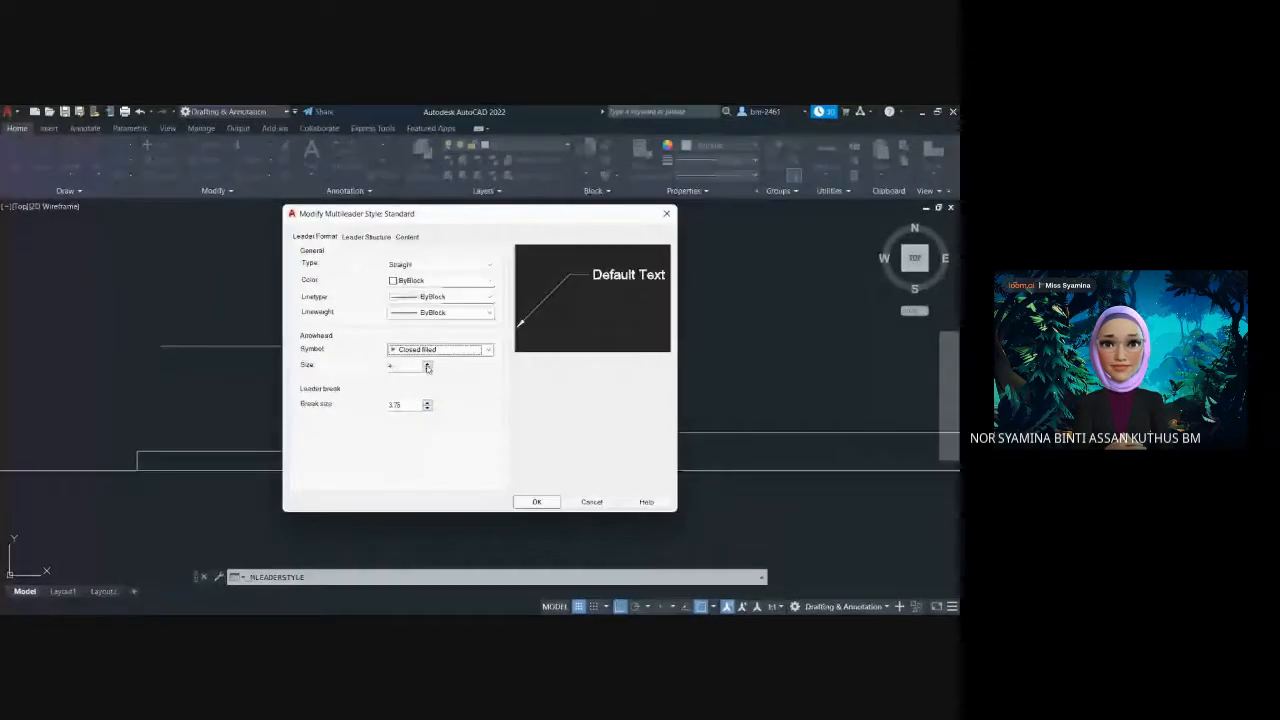
click(428, 367)
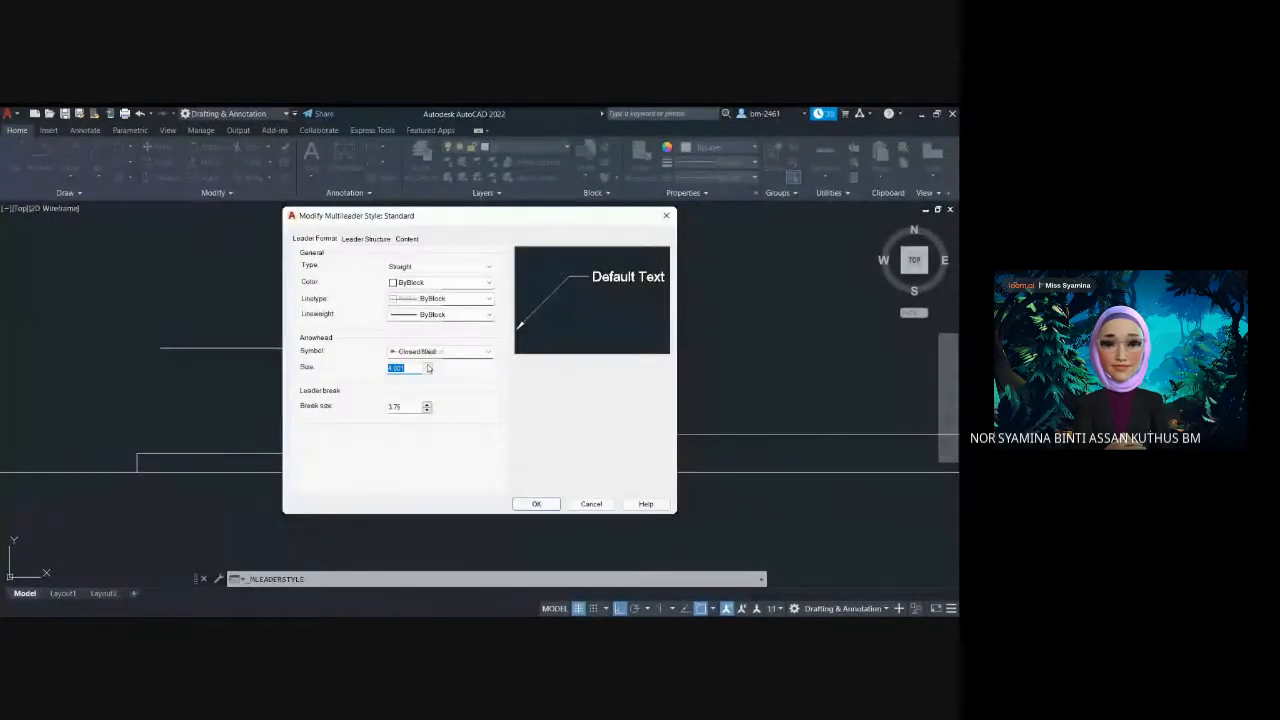
click(410, 368)
key(BackSpace)
key(BackSpace)
key(BackSpace)
key(BackSpace)
key(BackSpace)
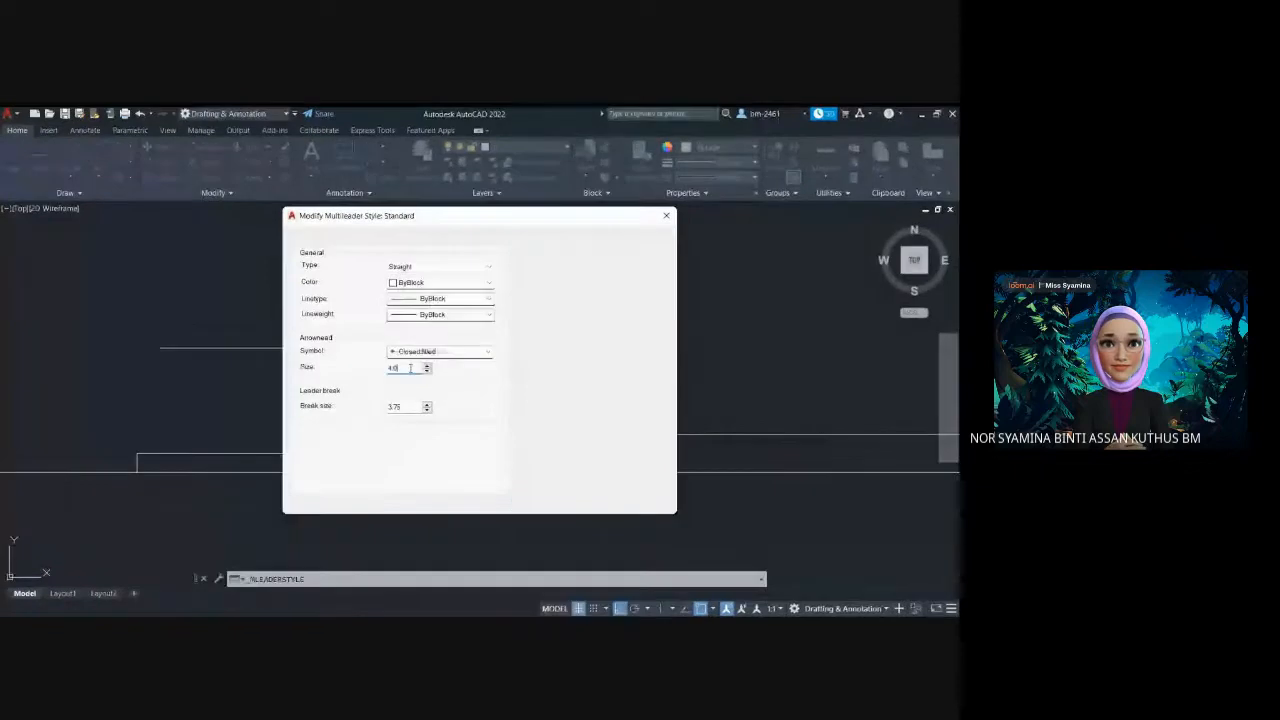
key(BackSpace)
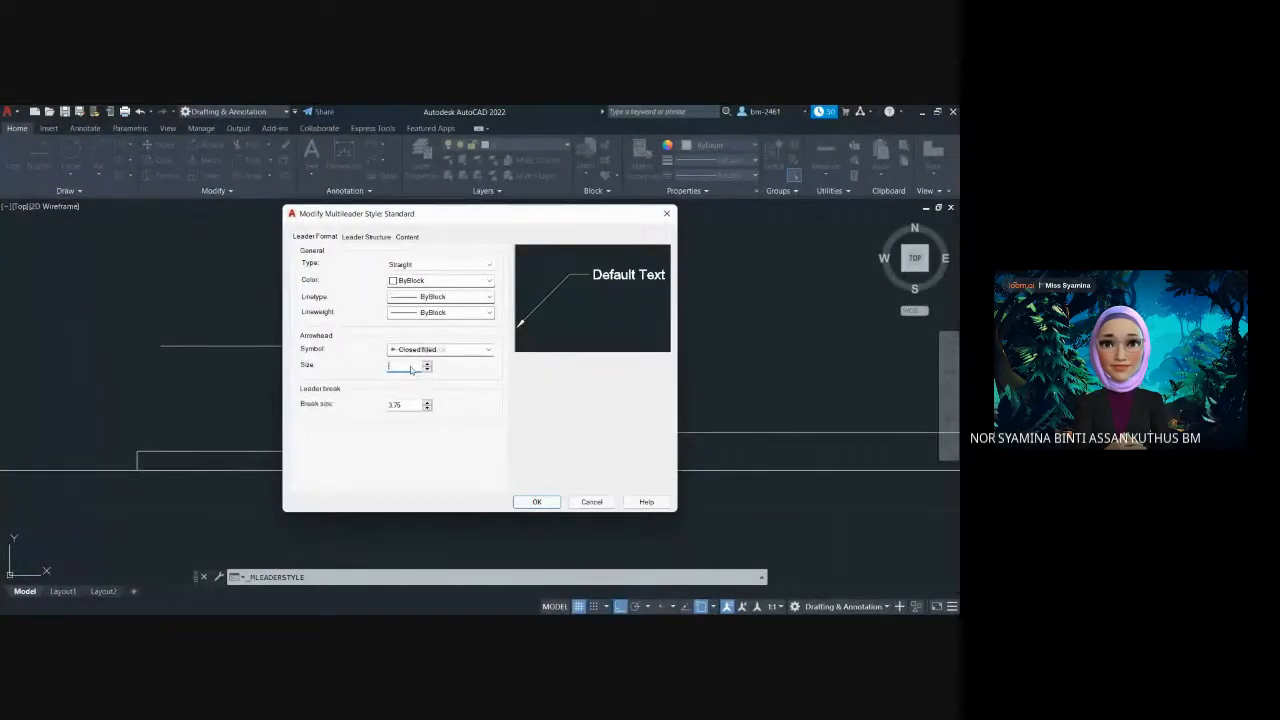
text(2)
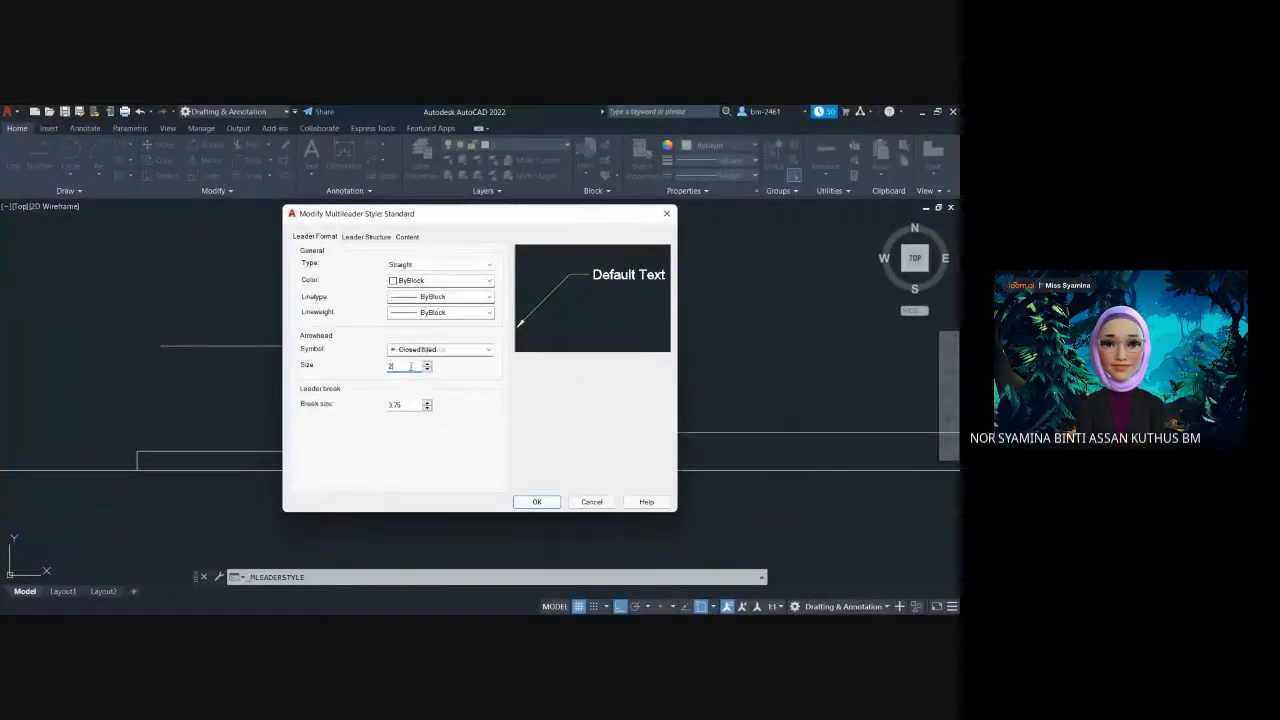
click(536, 501)
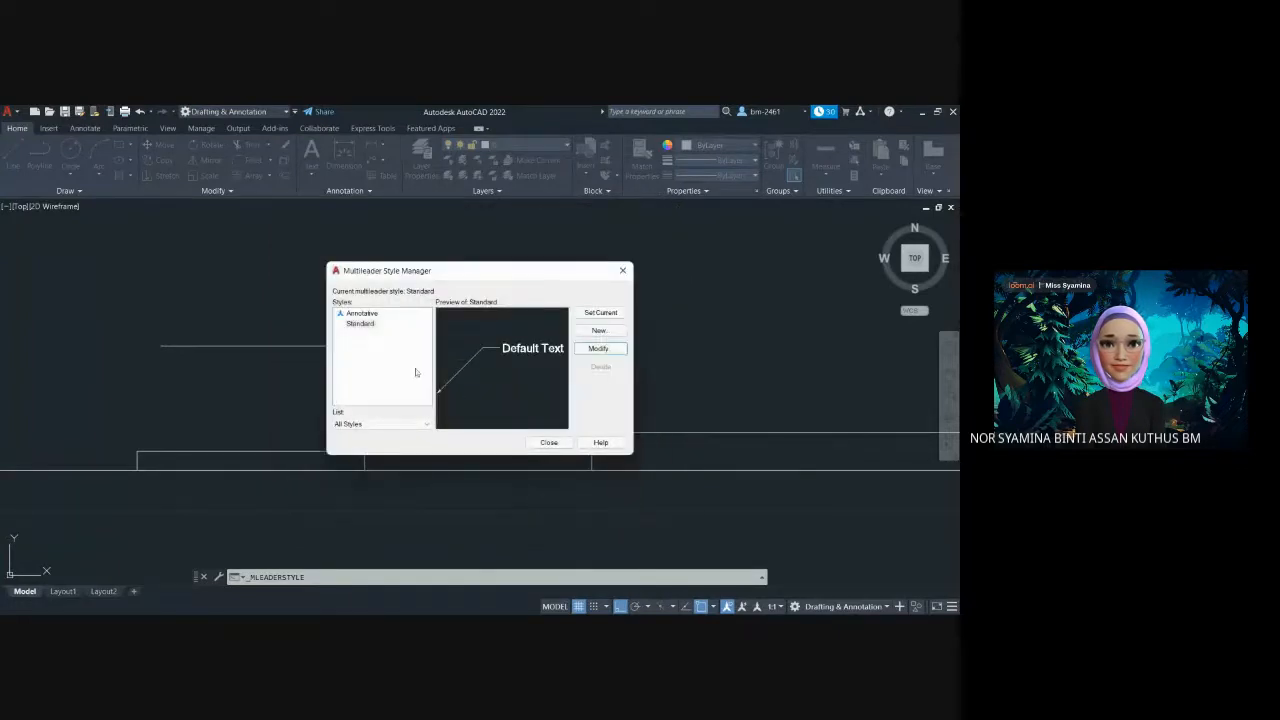
Modify the Standard multileader style again with an arrowhead size of 5 and close the style manager
click(602, 349)
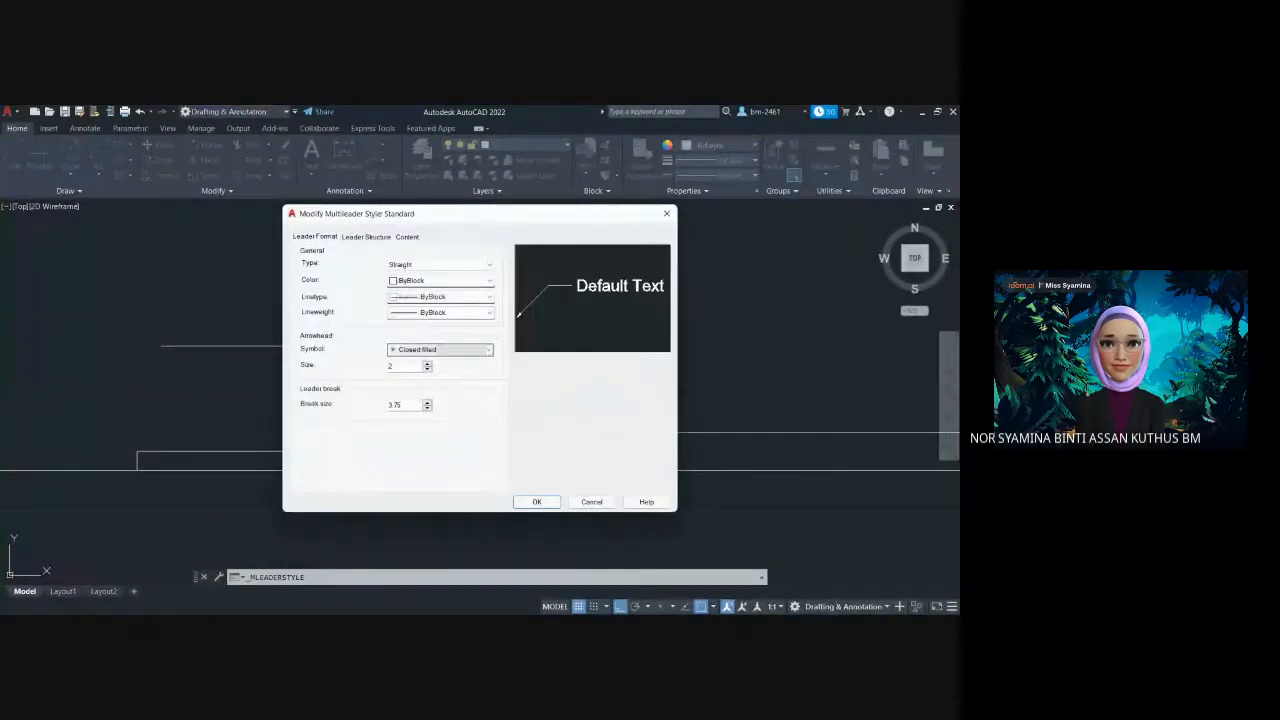
click(414, 366)
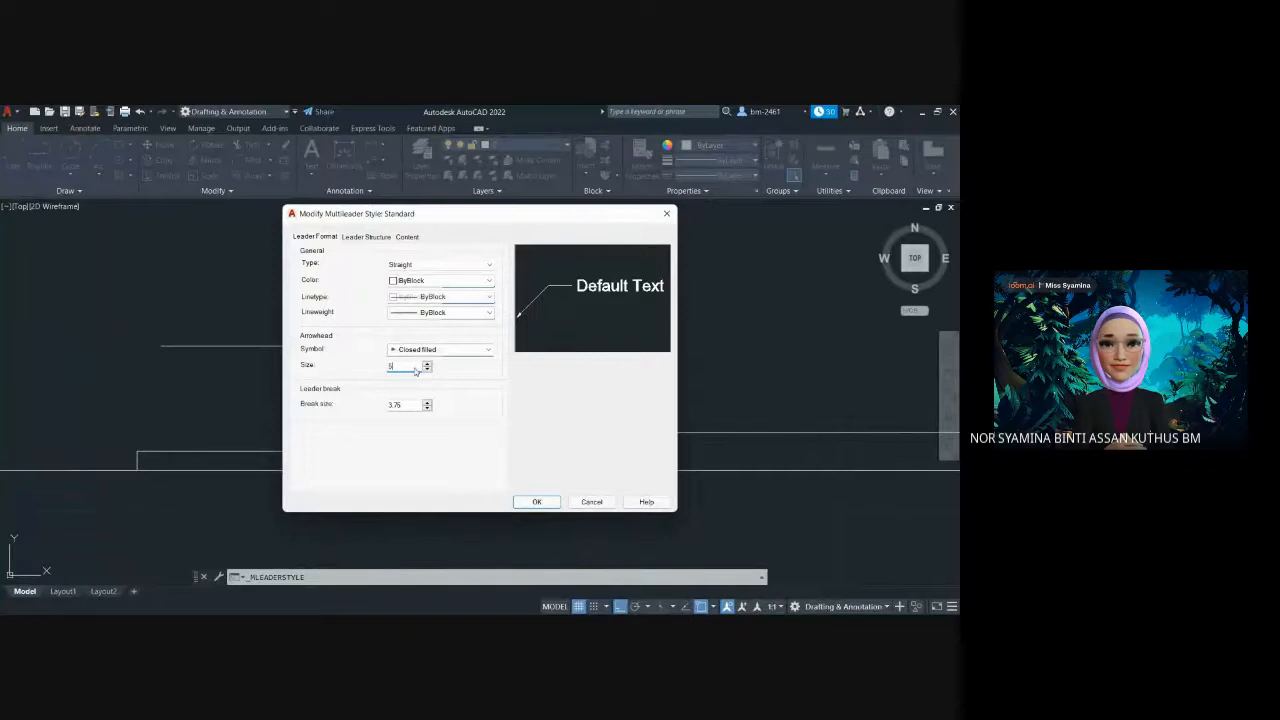
click(536, 501)
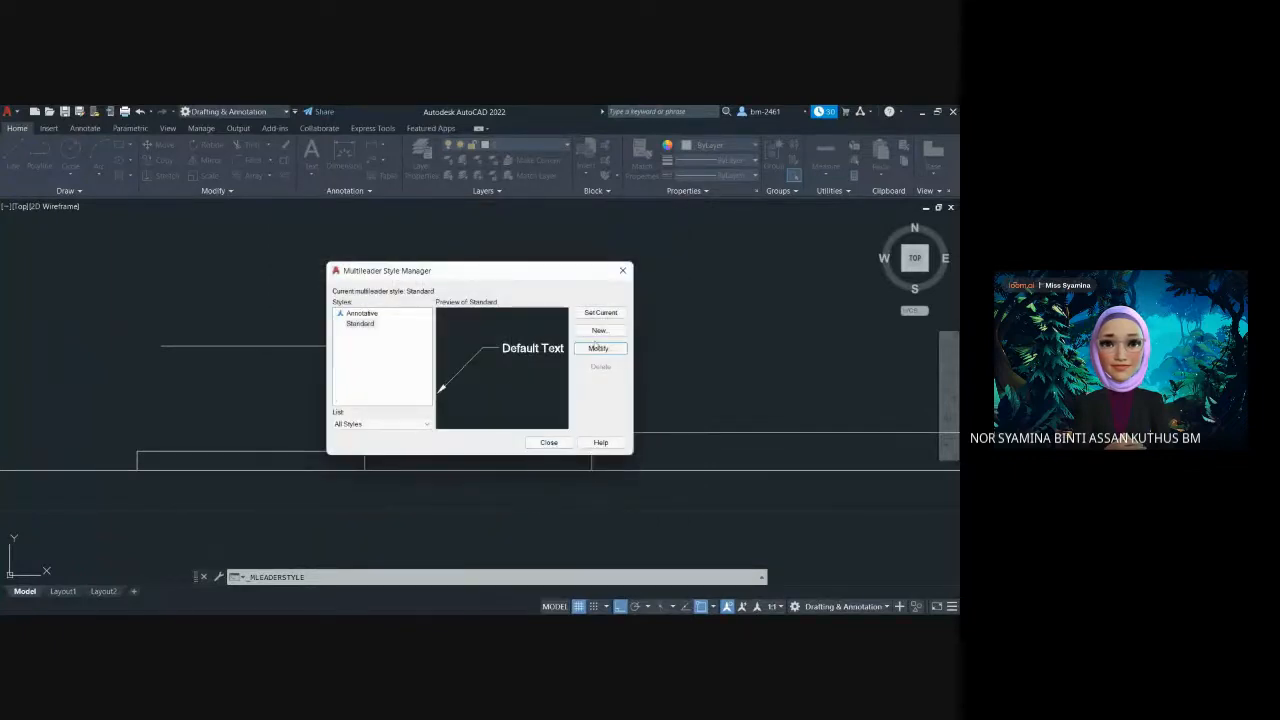
click(549, 442)
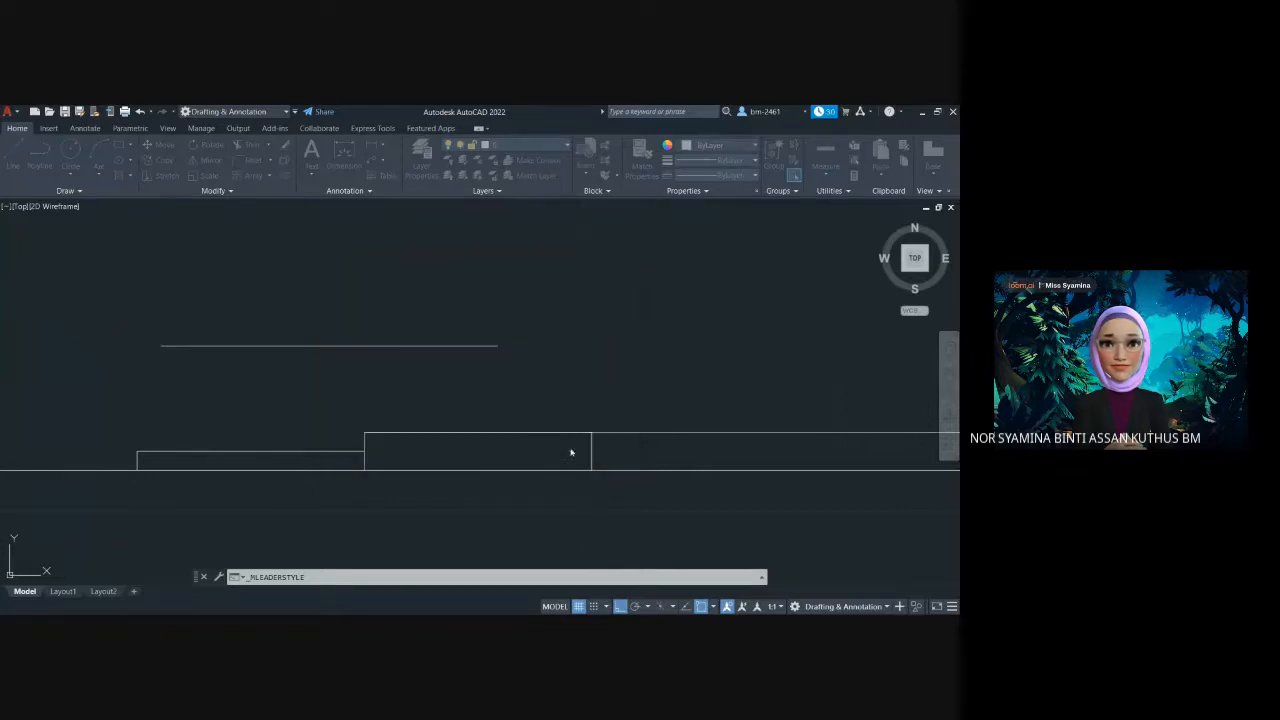
Shorten the leader above the opening by stretching its right arrowhead end leftwards along the line
click(404, 345)
click(258, 371)
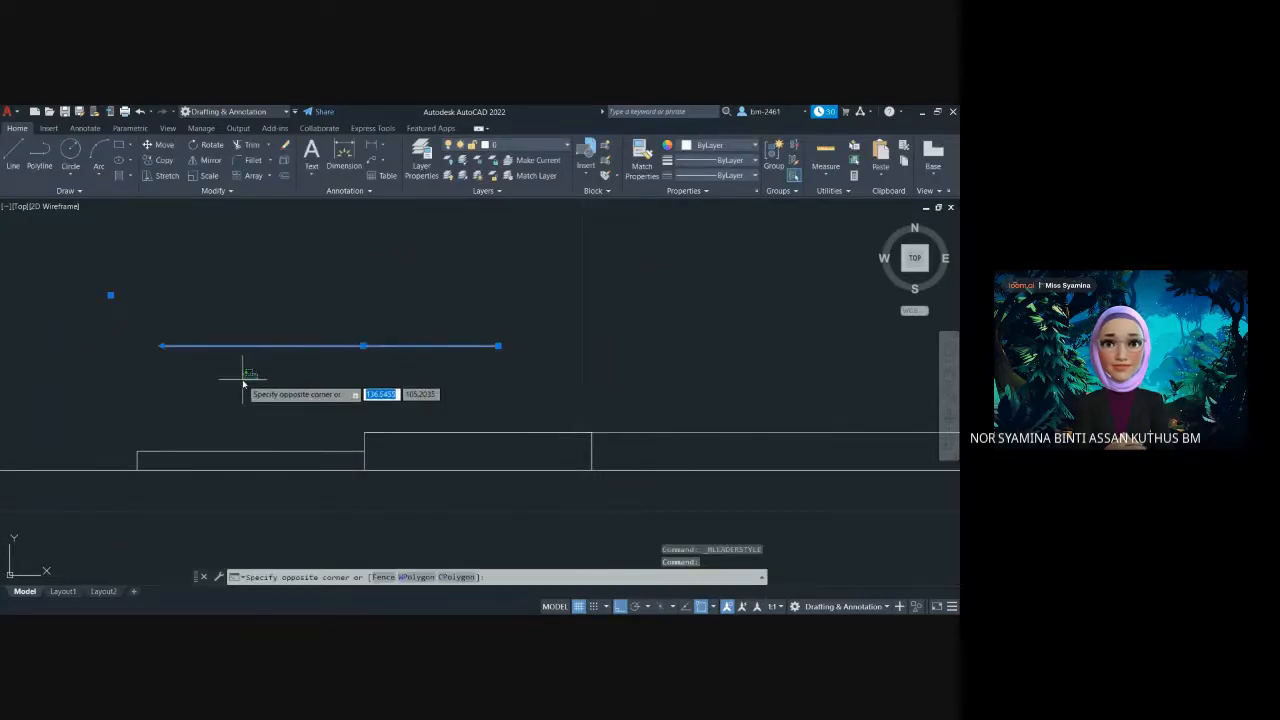
click(158, 350)
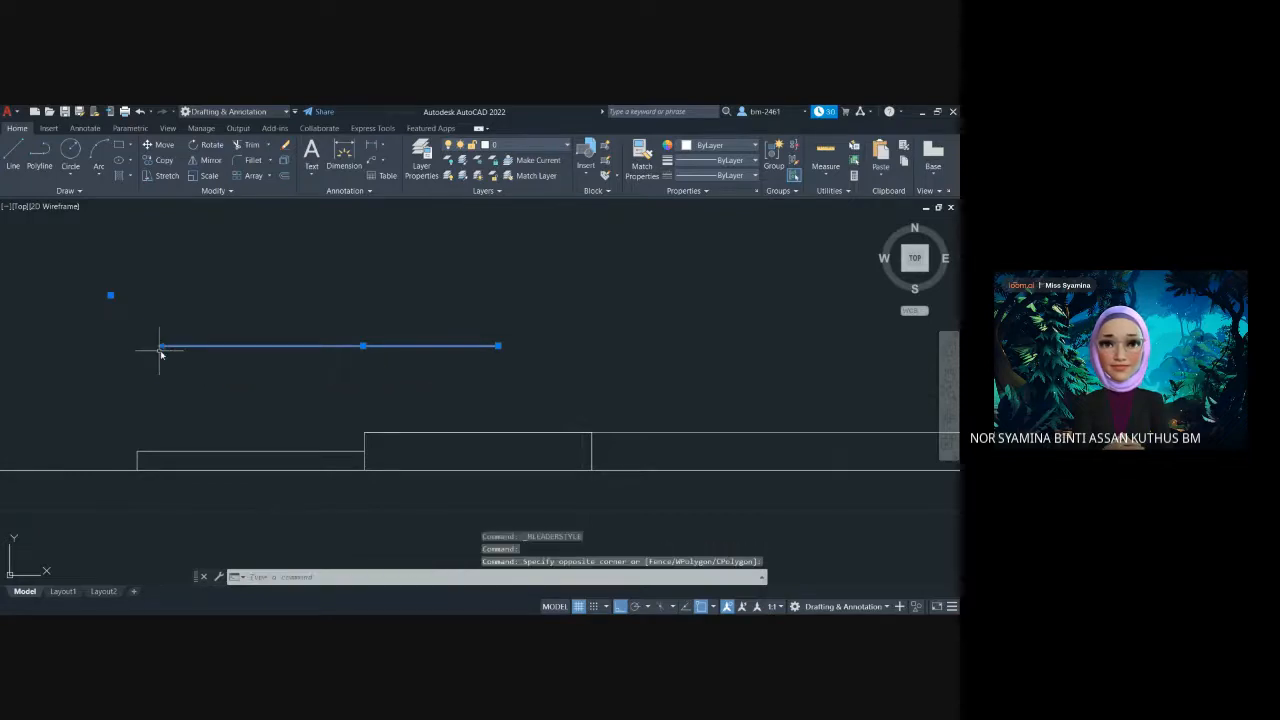
click(498, 347)
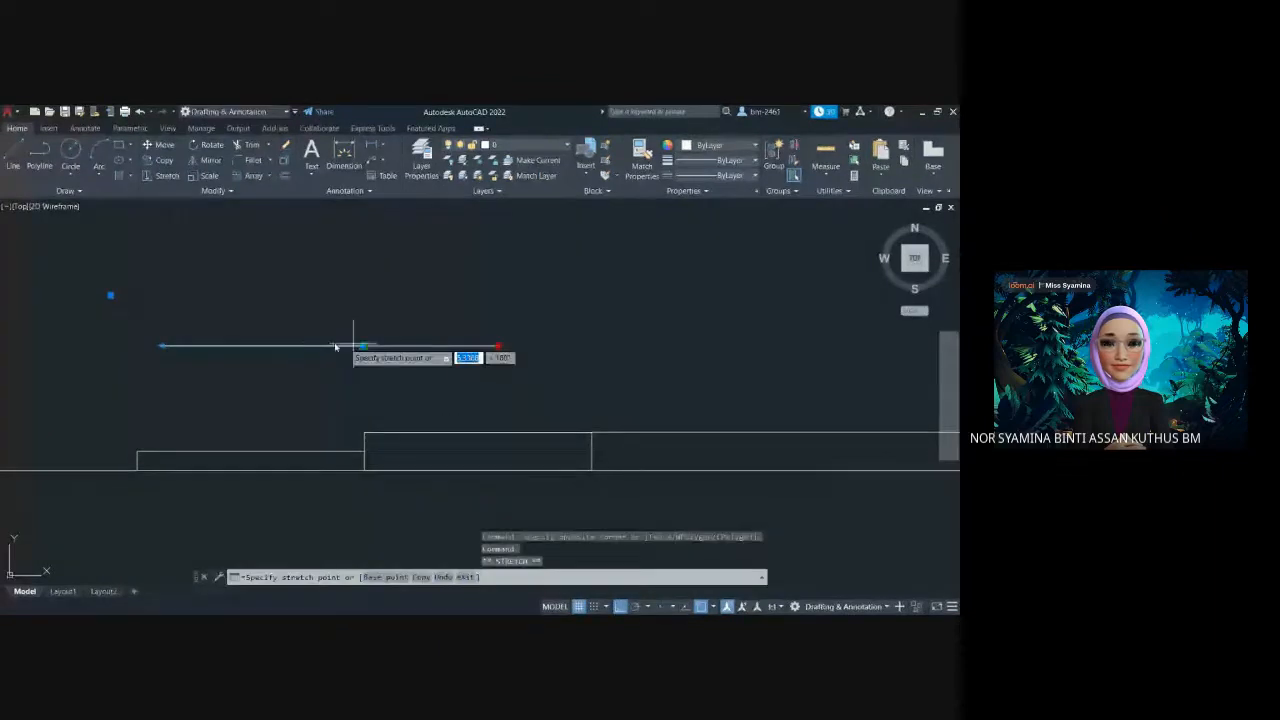
click(298, 348)
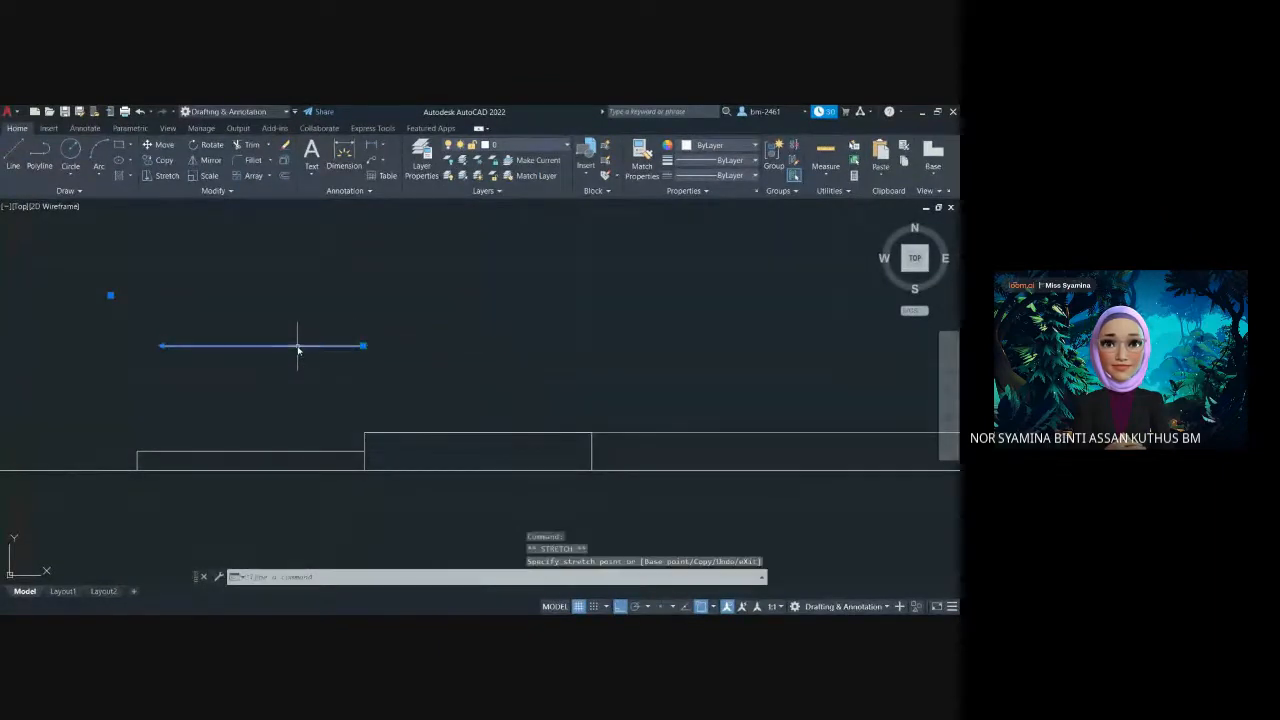
click(438, 350)
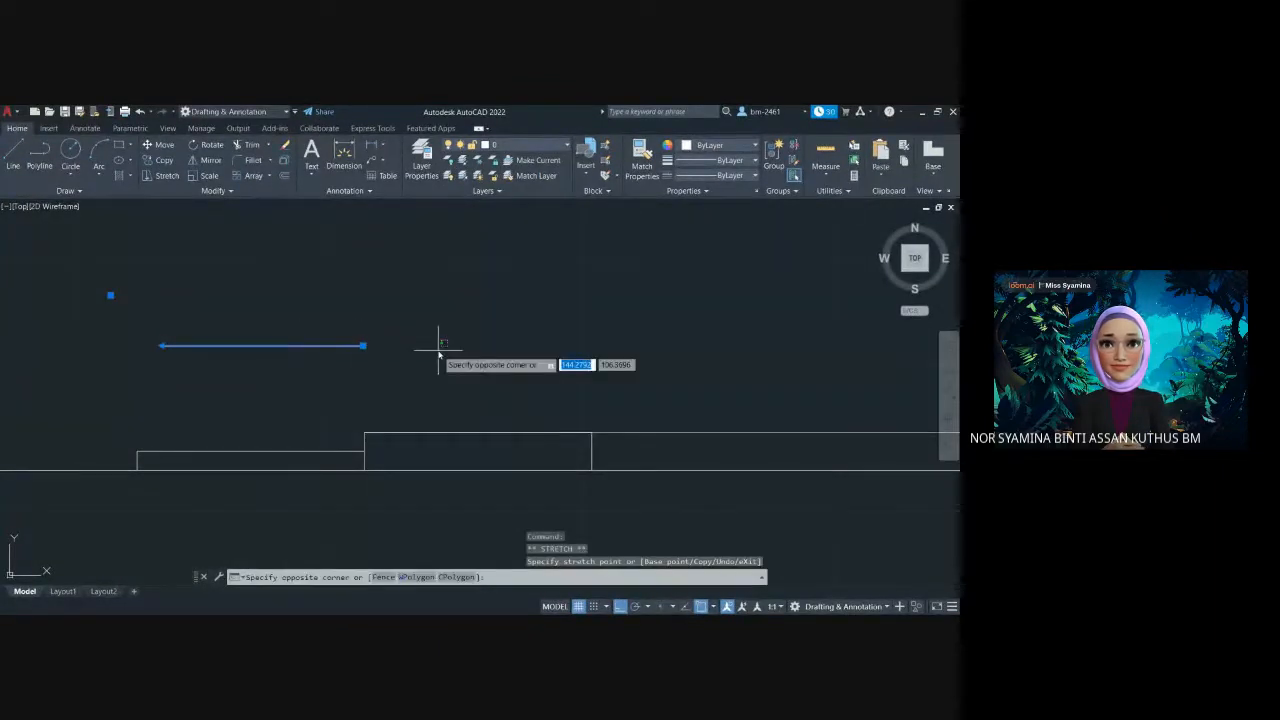
key(Escape)
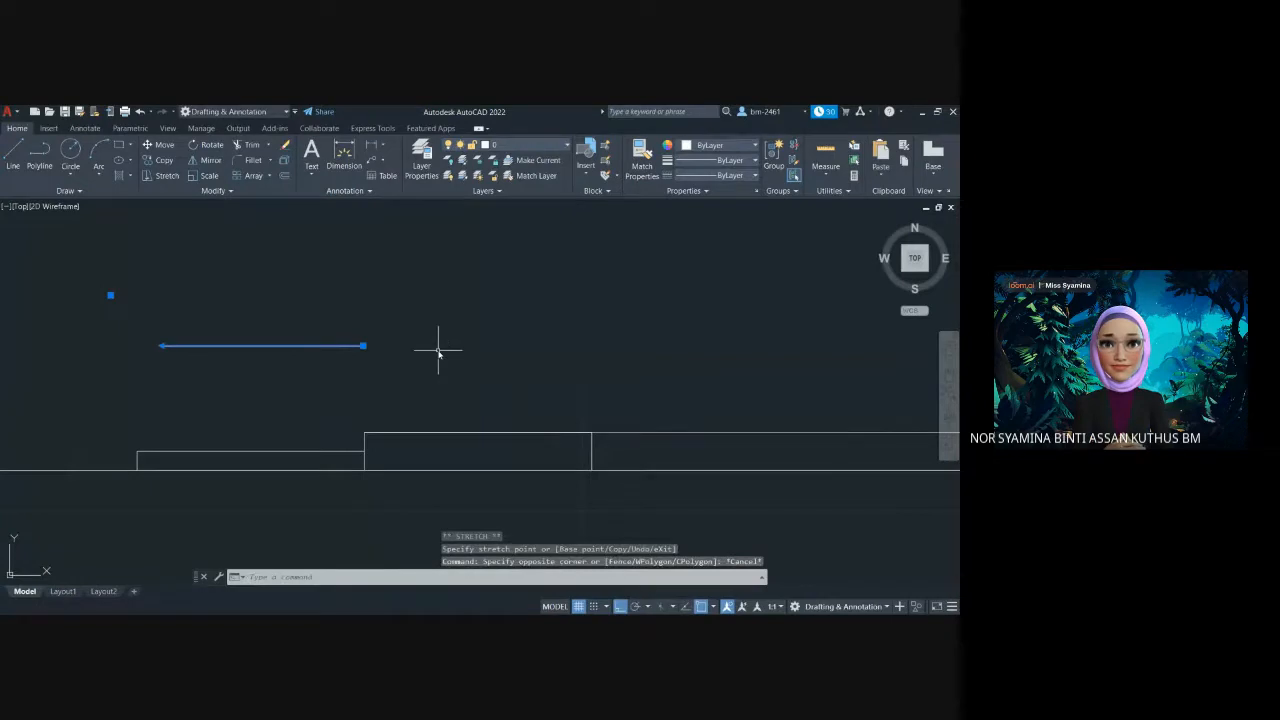
key(Escape)
scroll(411, 356, up, 2)
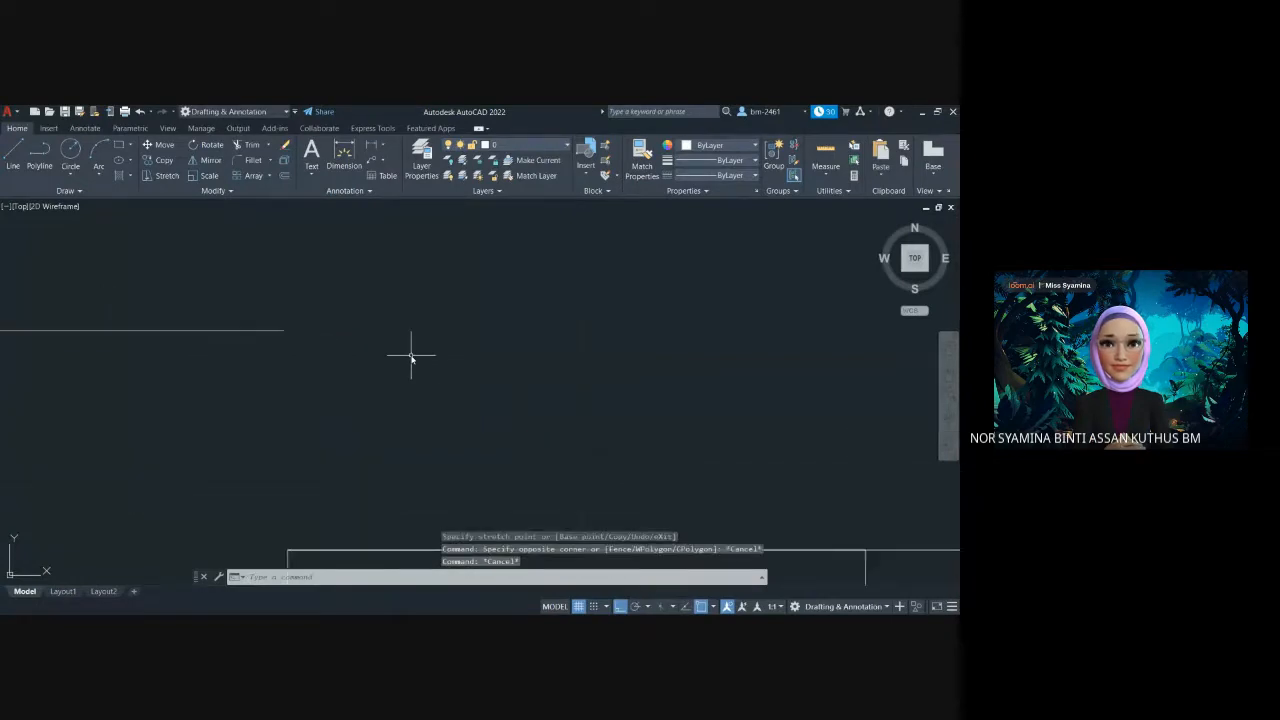
Delete the existing leader arrow above the sliding opening
scroll(411, 356, up, 2)
mouse_move(43, 397)
middle_down()
mouse_move(443, 429)
mouse_move(786, 414)
mouse_move(880, 394)
middle_up()
click(570, 325)
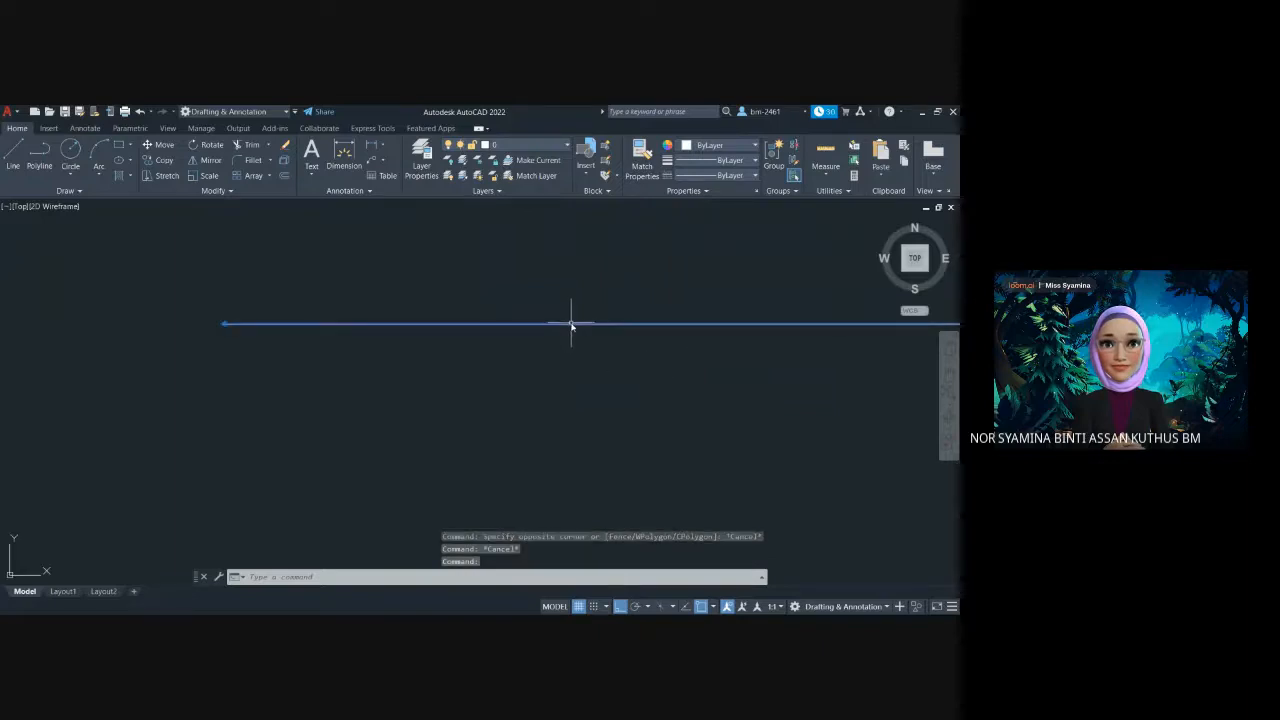
key(Delete)
scroll(572, 327, down, 4)
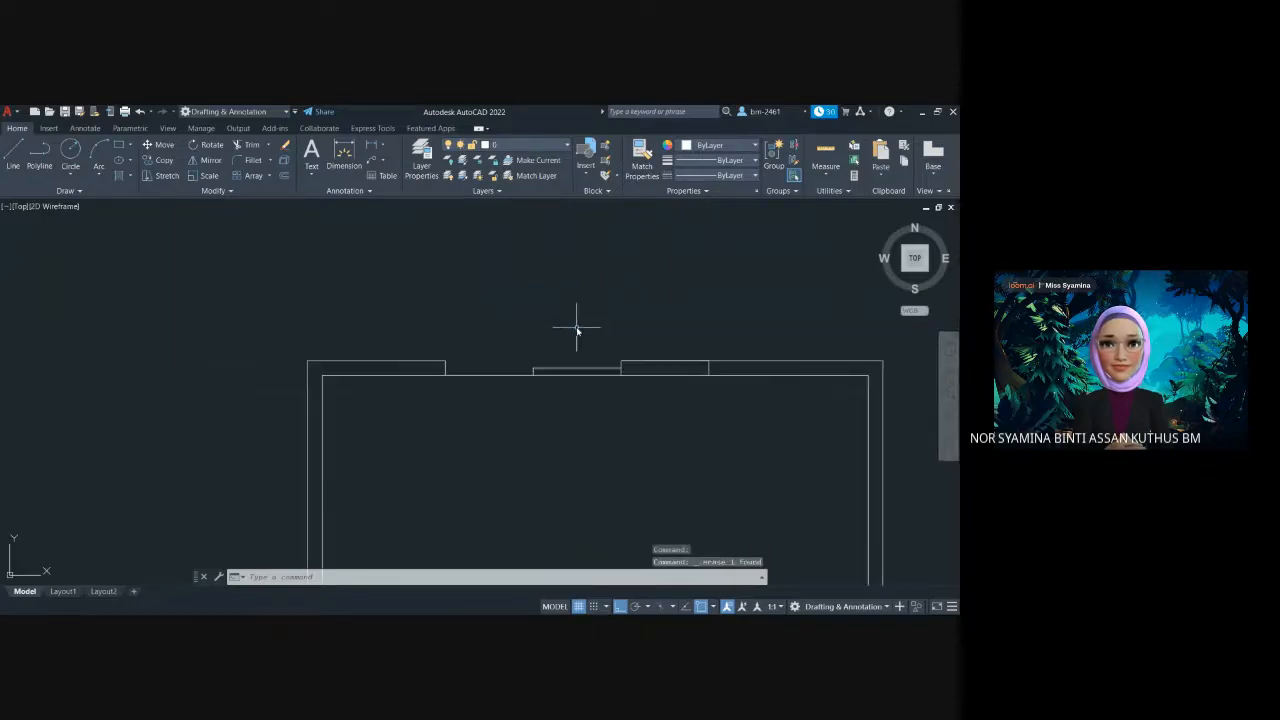
Draw a new horizontal multileader above the sliding opening, with its arrowhead end over the right panel and its landing to the left
middle_drag(614, 286, 426, 340)
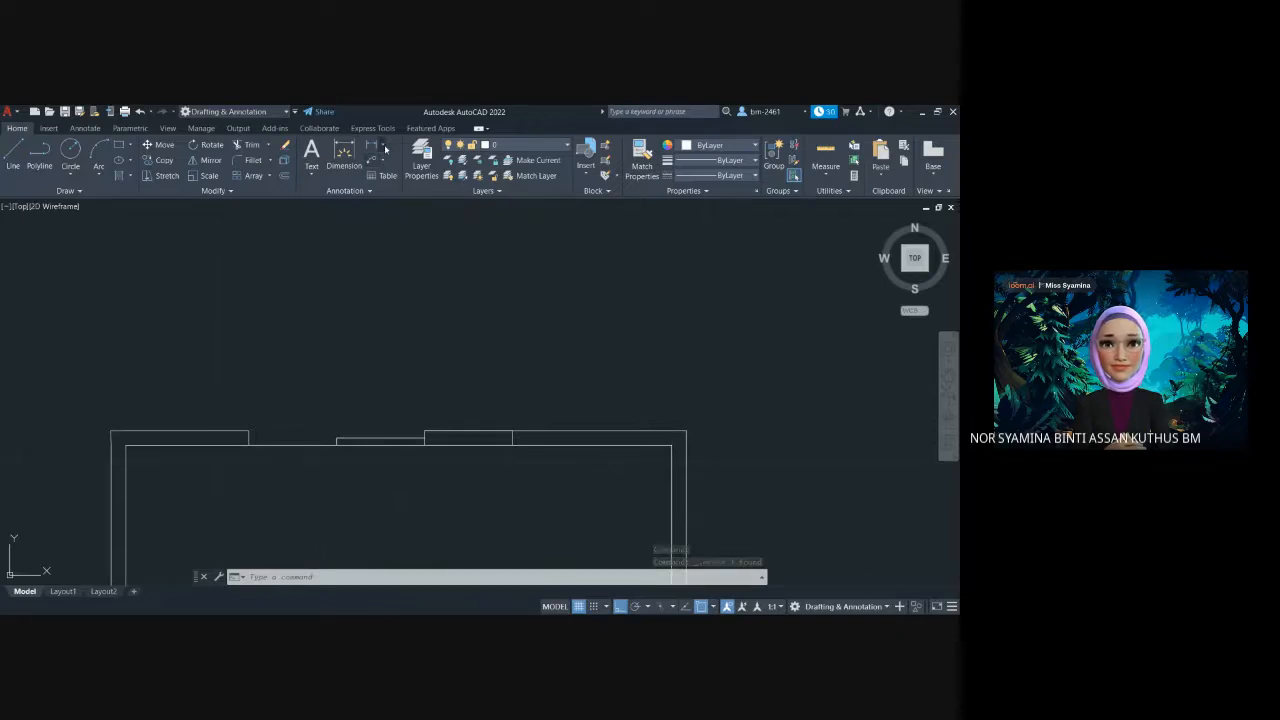
click(384, 147)
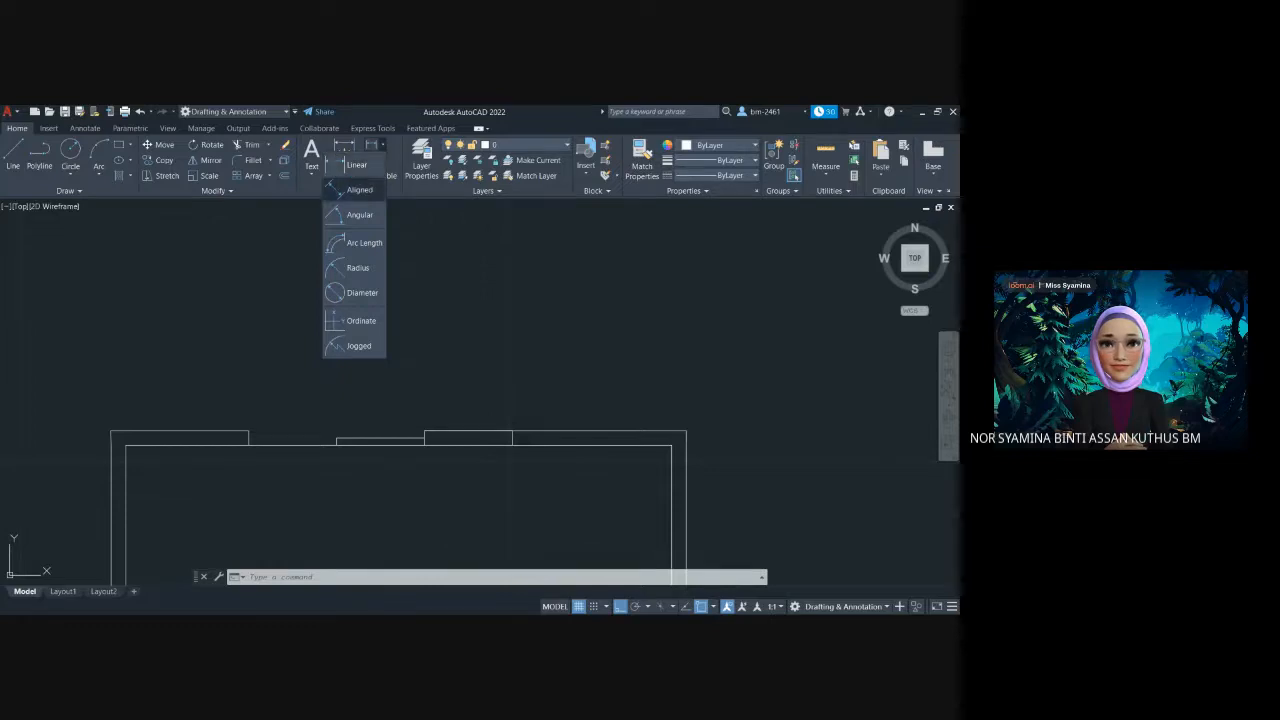
click(370, 170)
click(383, 162)
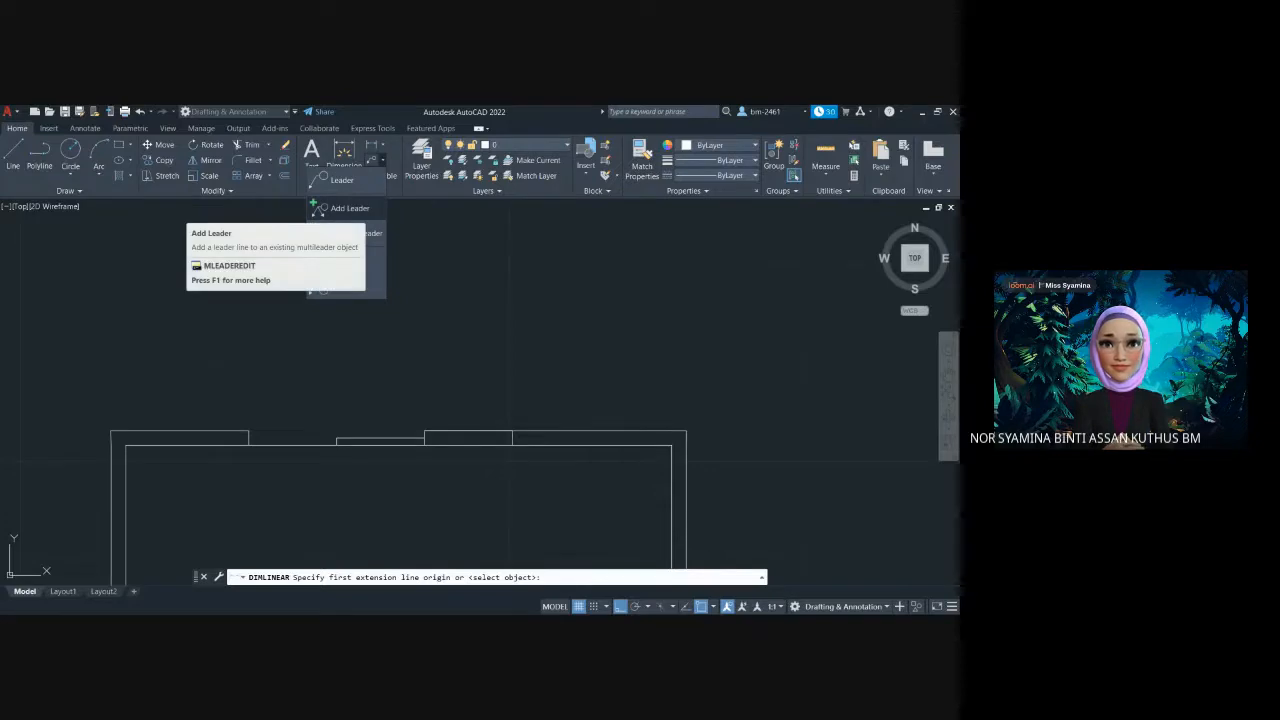
click(338, 180)
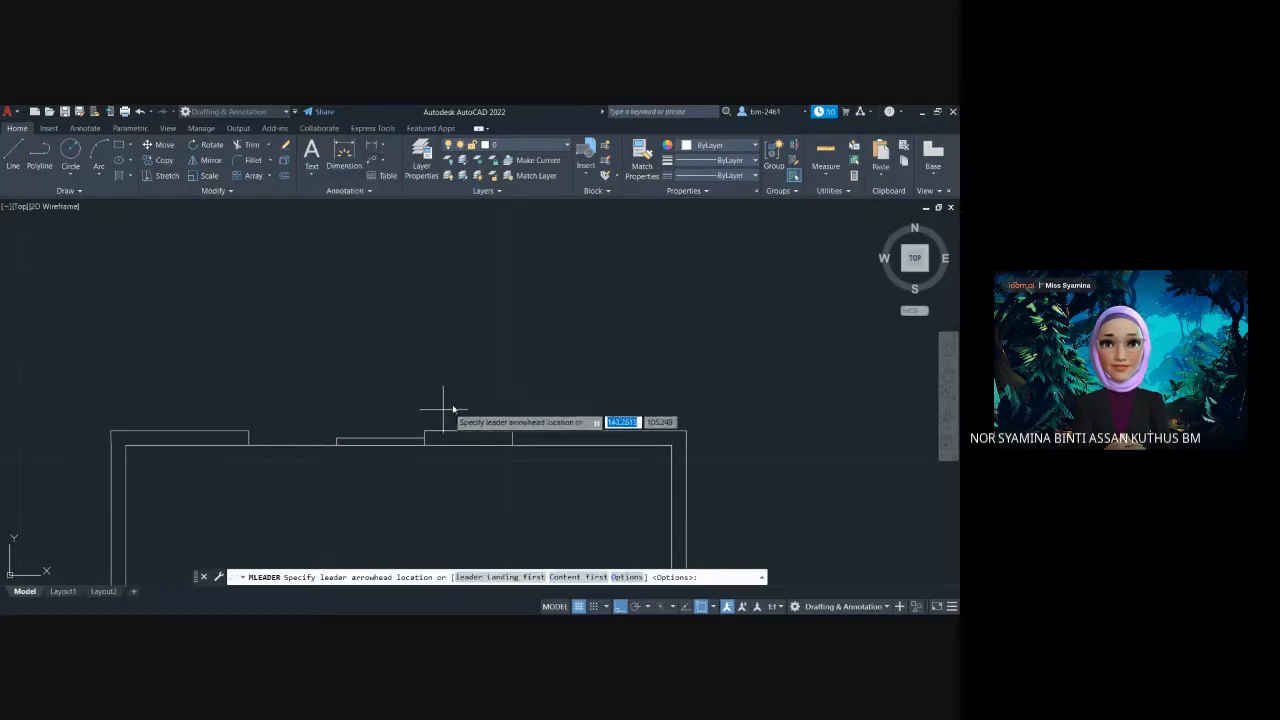
click(481, 367)
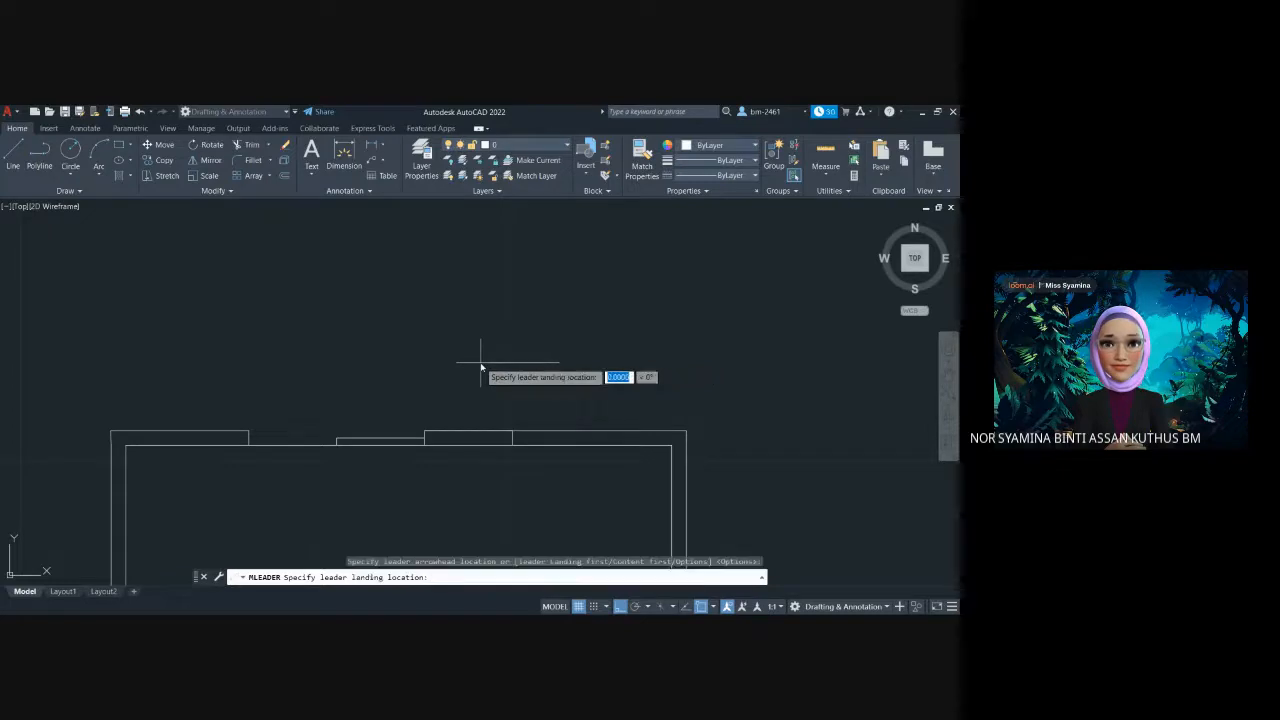
click(424, 361)
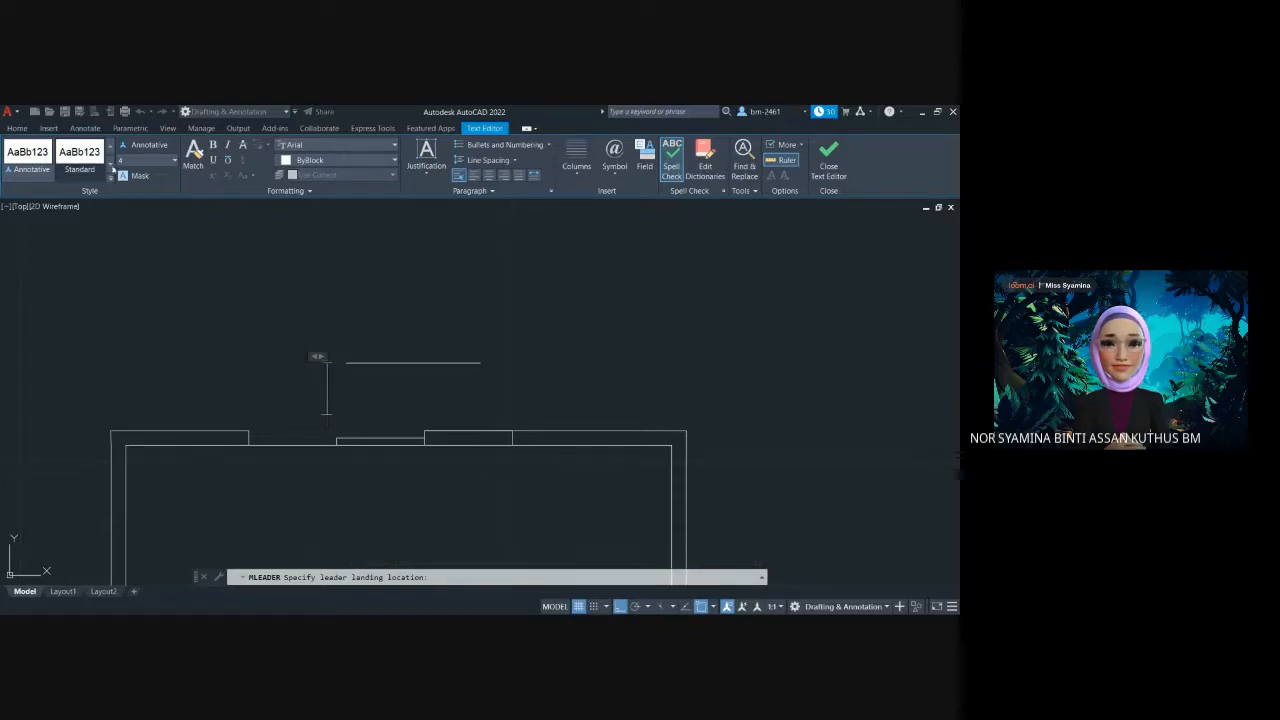
Set the leader's text height to 2.5 and finish it without entering any text
click(175, 161)
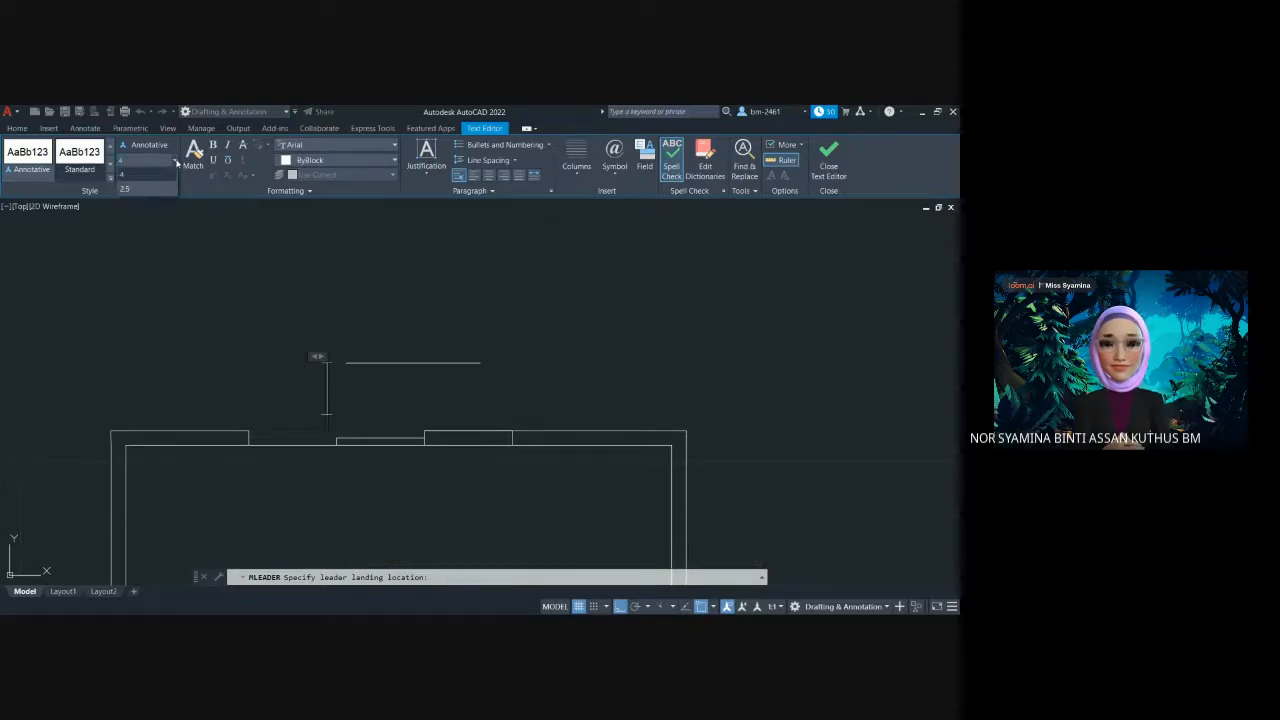
click(161, 193)
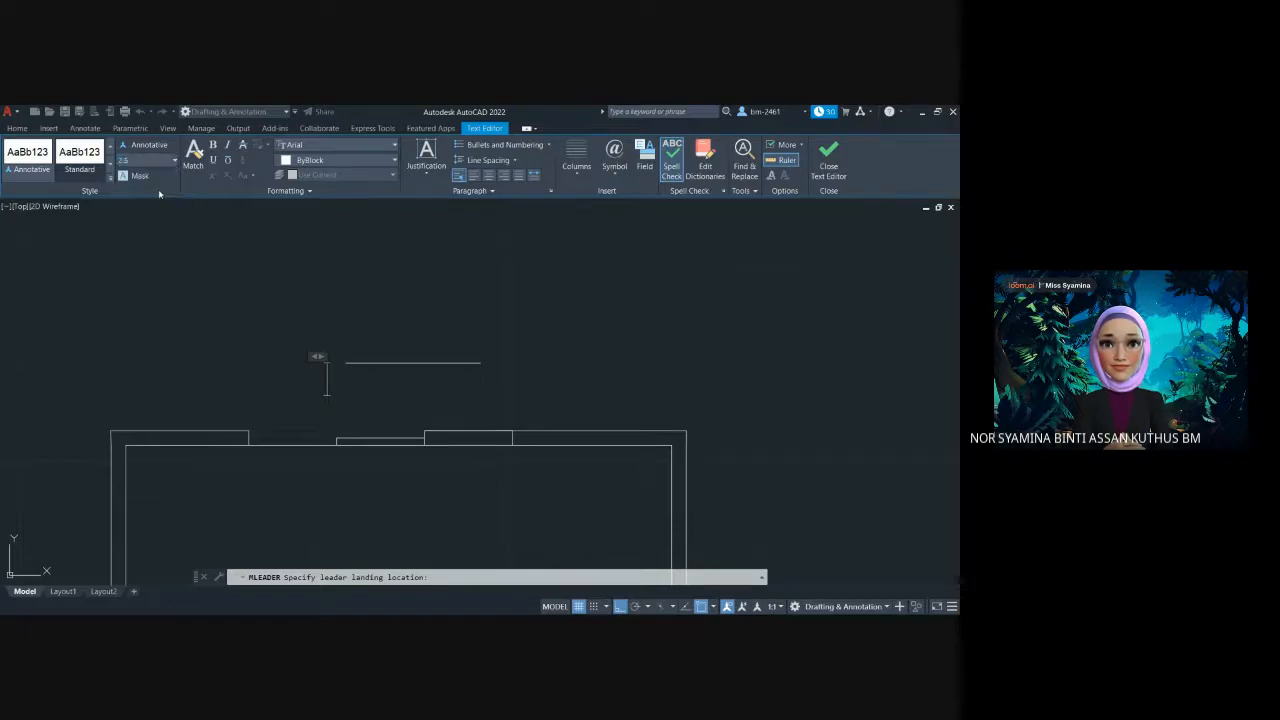
click(310, 280)
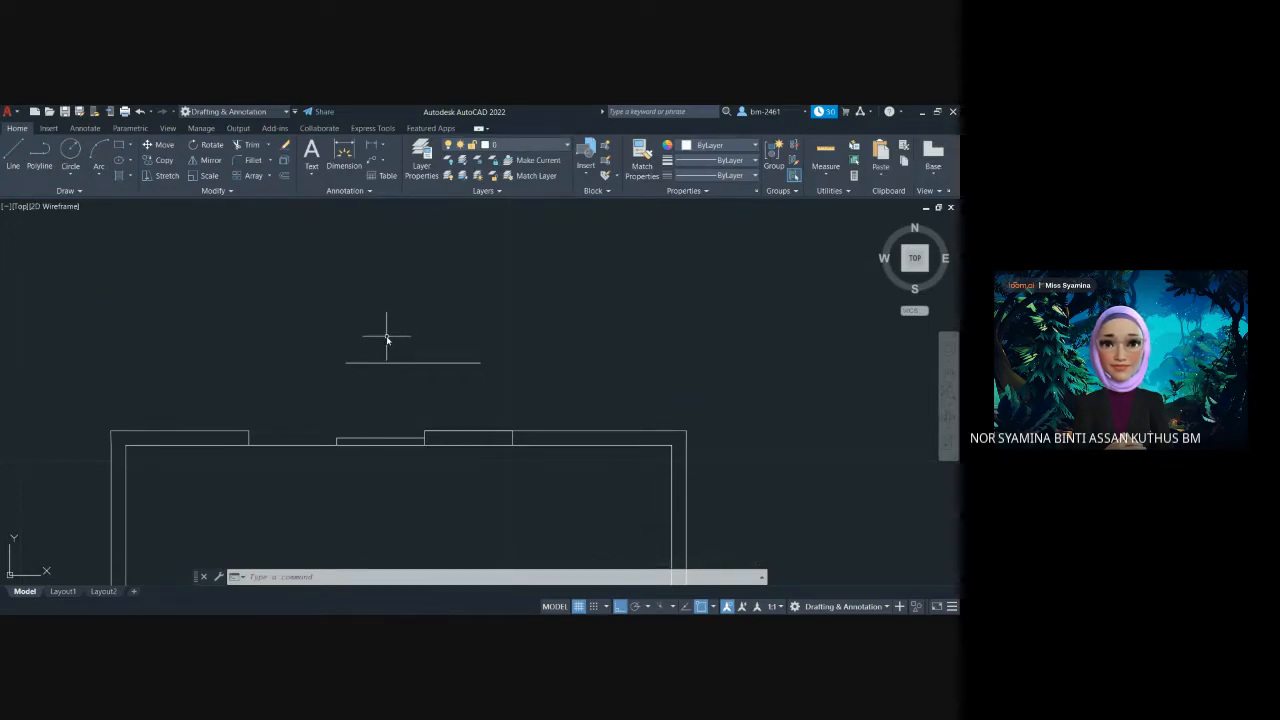
Delete the red reference line along the upper wall between the upper-left corner and the triple window
scroll(387, 340, down, 3)
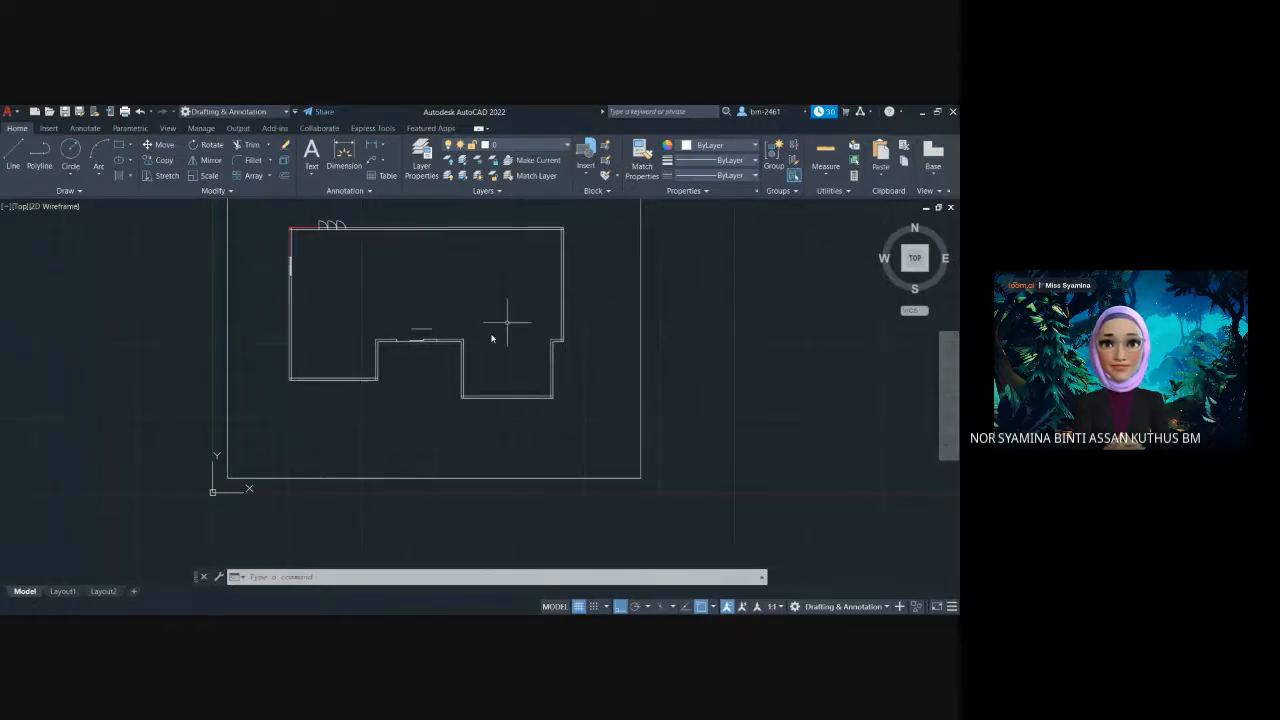
scroll(491, 337, up, 2)
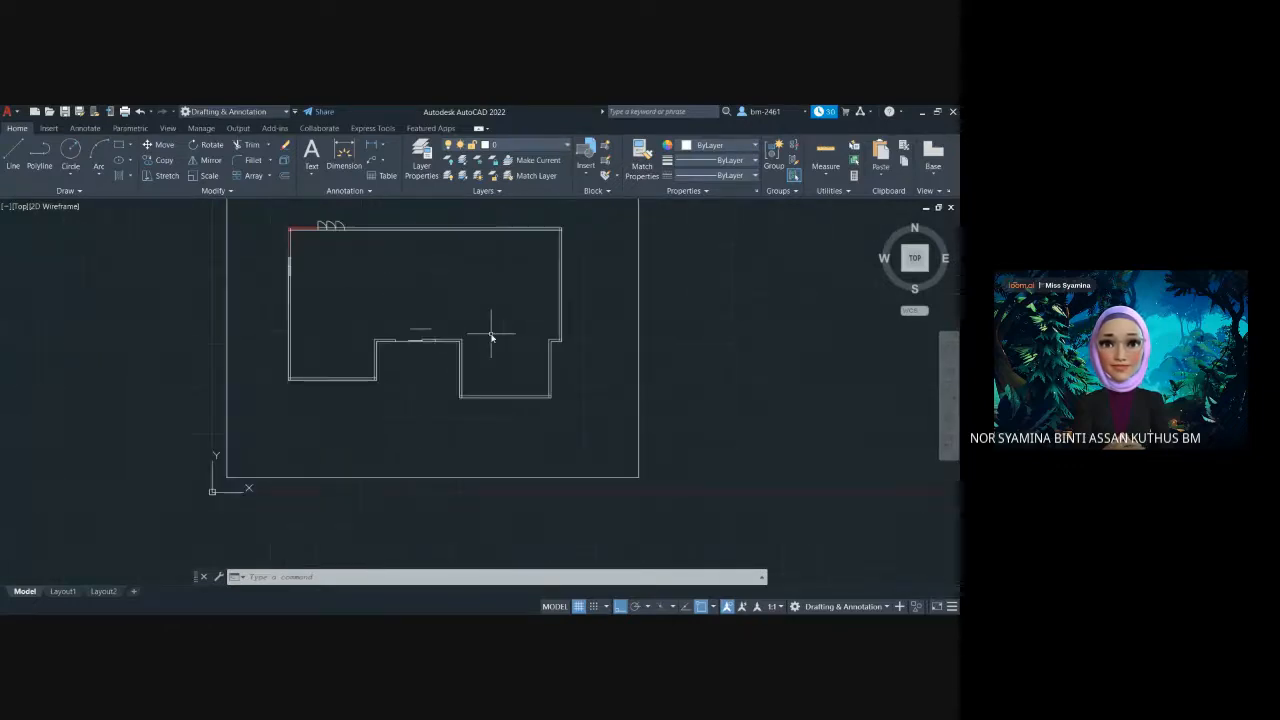
scroll(491, 337, down, 3)
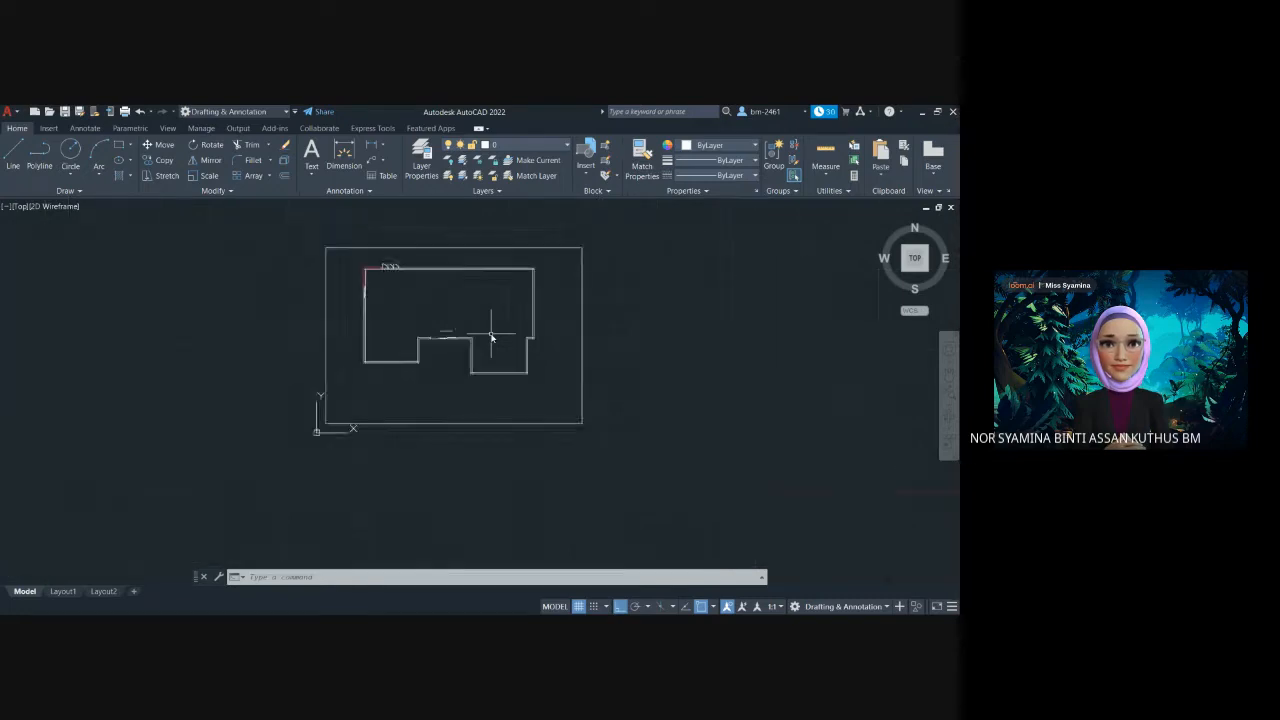
click(522, 149)
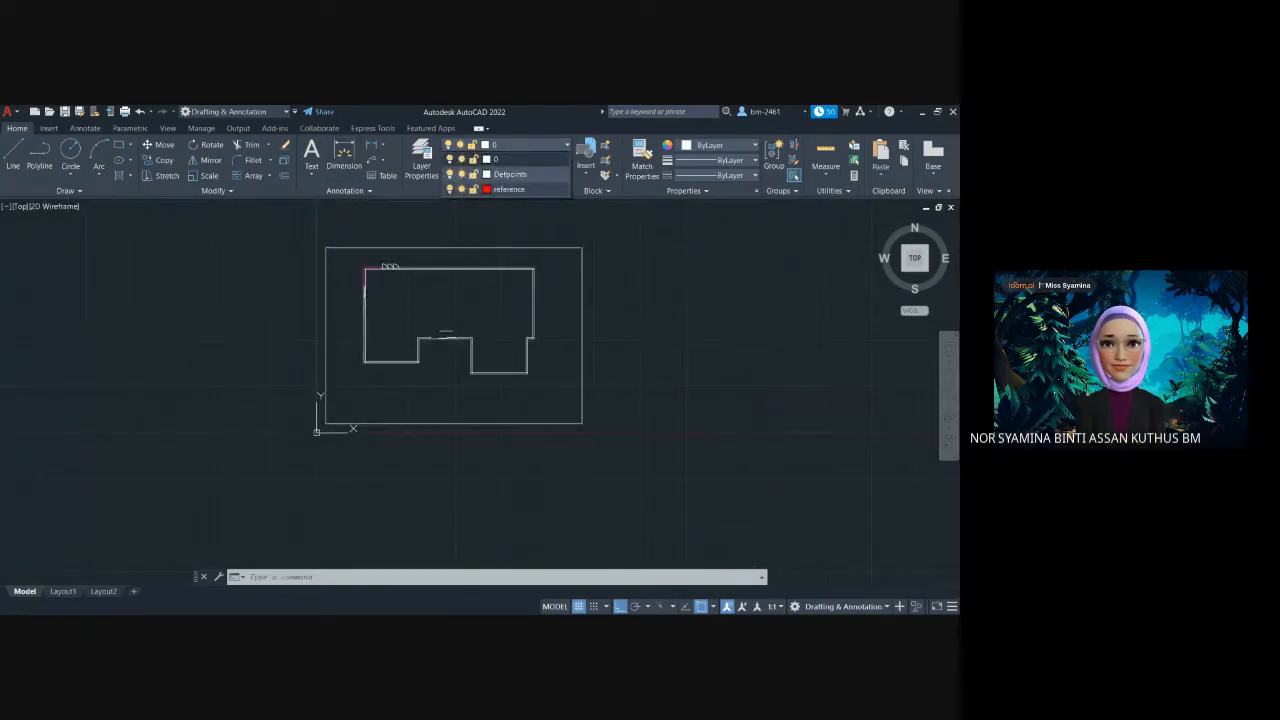
click(519, 228)
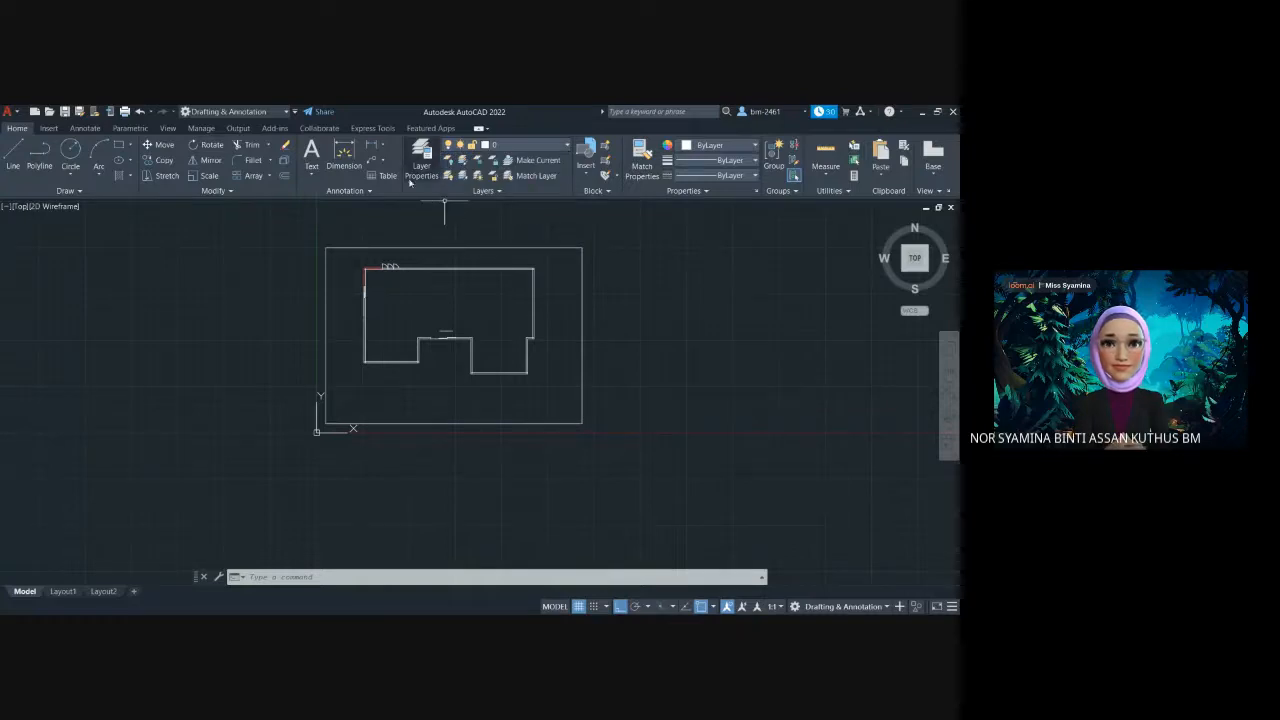
scroll(500, 268, up, 4)
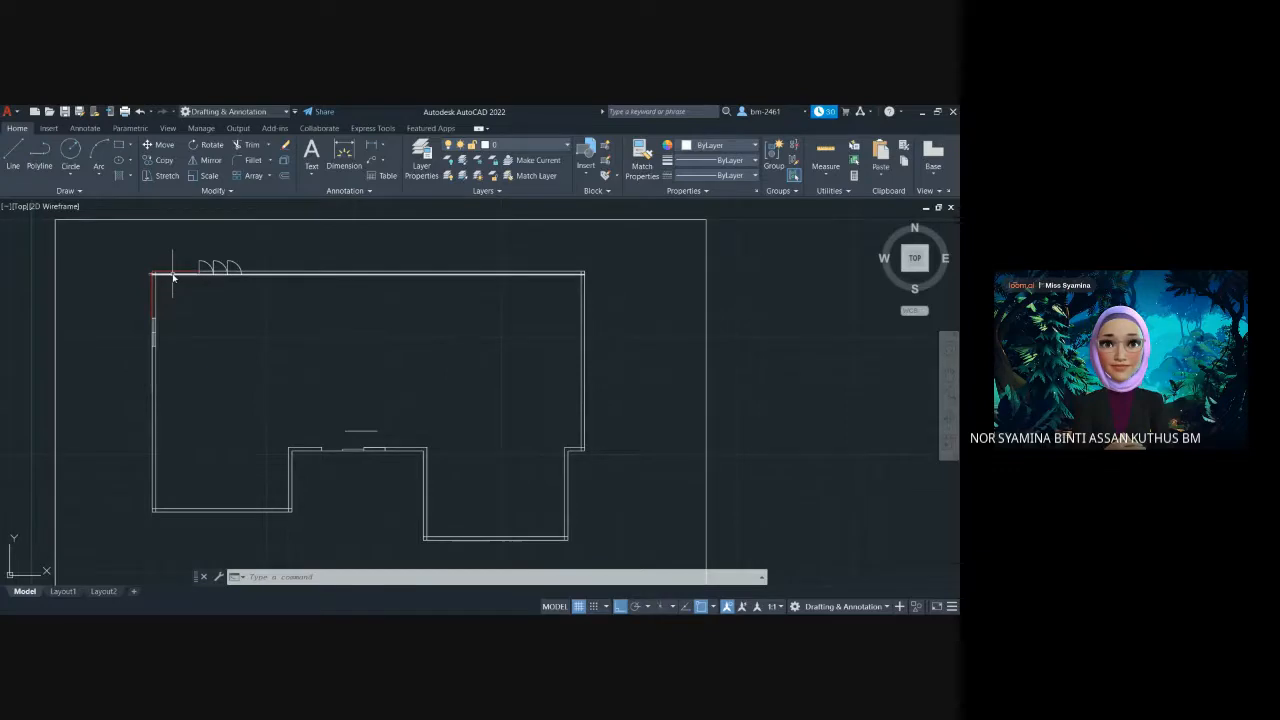
click(171, 273)
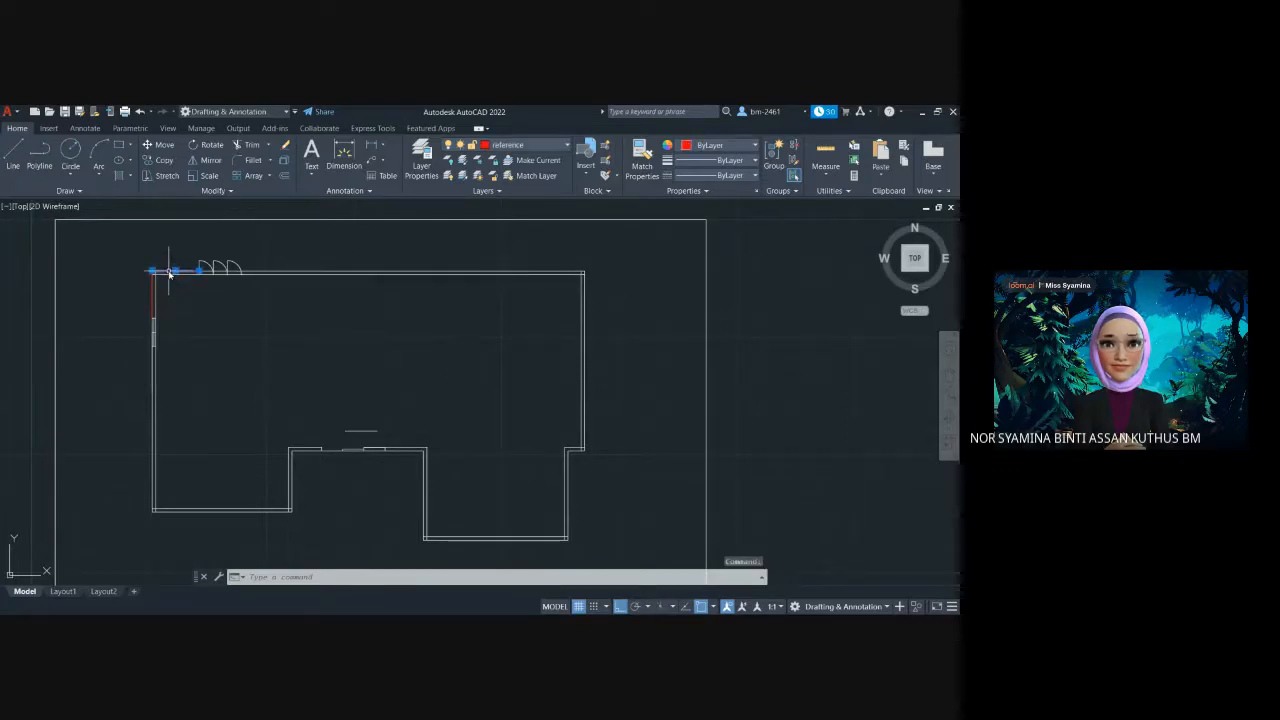
key(Delete)
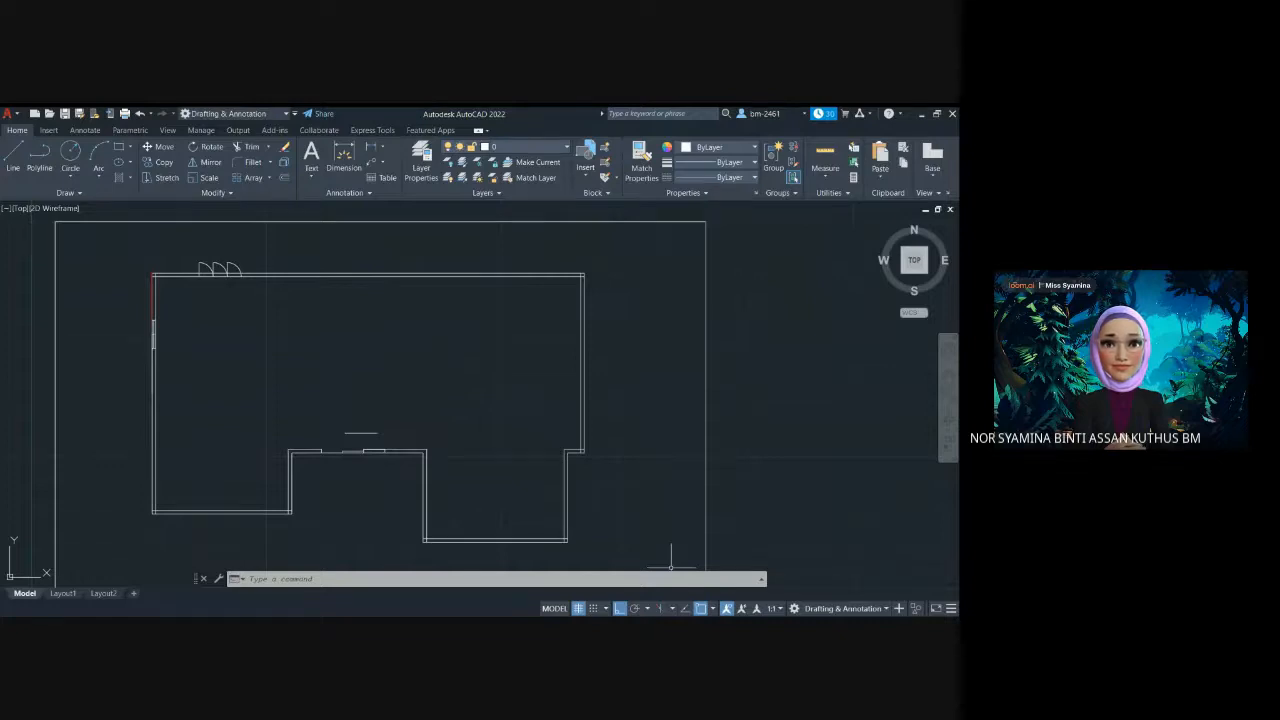
Switch to the Skema Jawapan Roof Exercise 2.dwg drawing and examine its roof plan, elevation and notes sheets
key(alt+Tab)
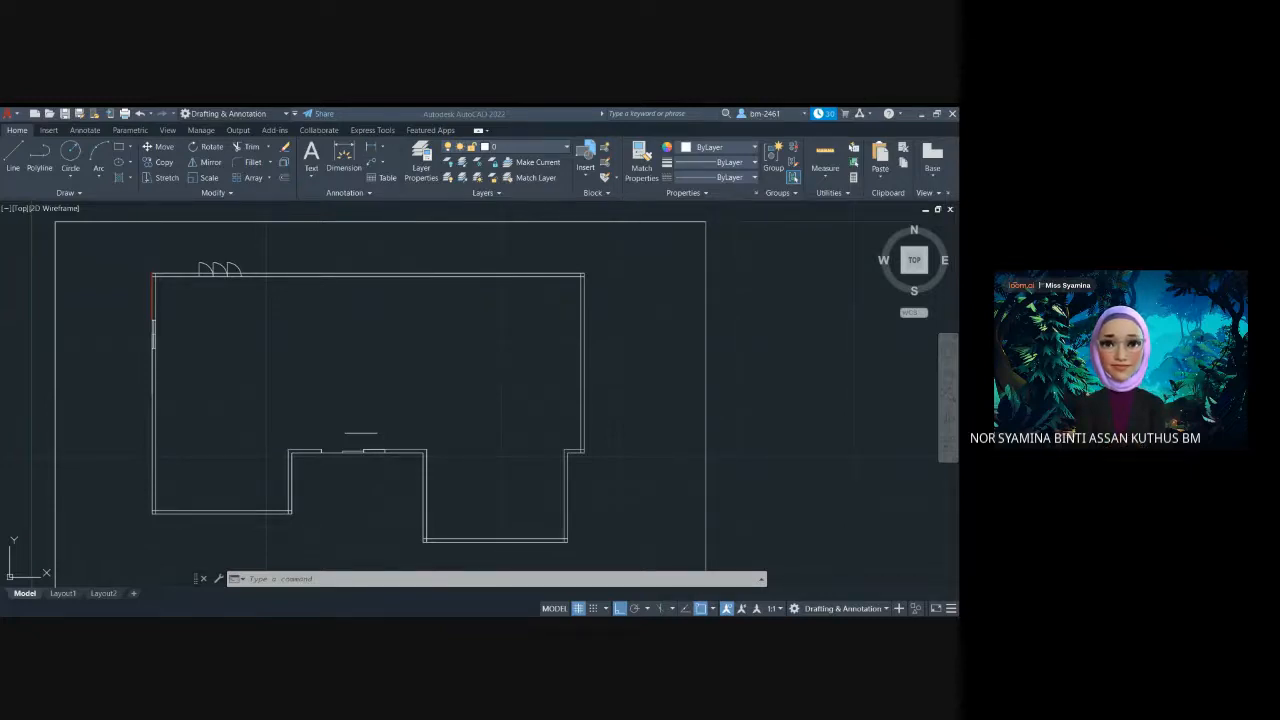
click(192, 238)
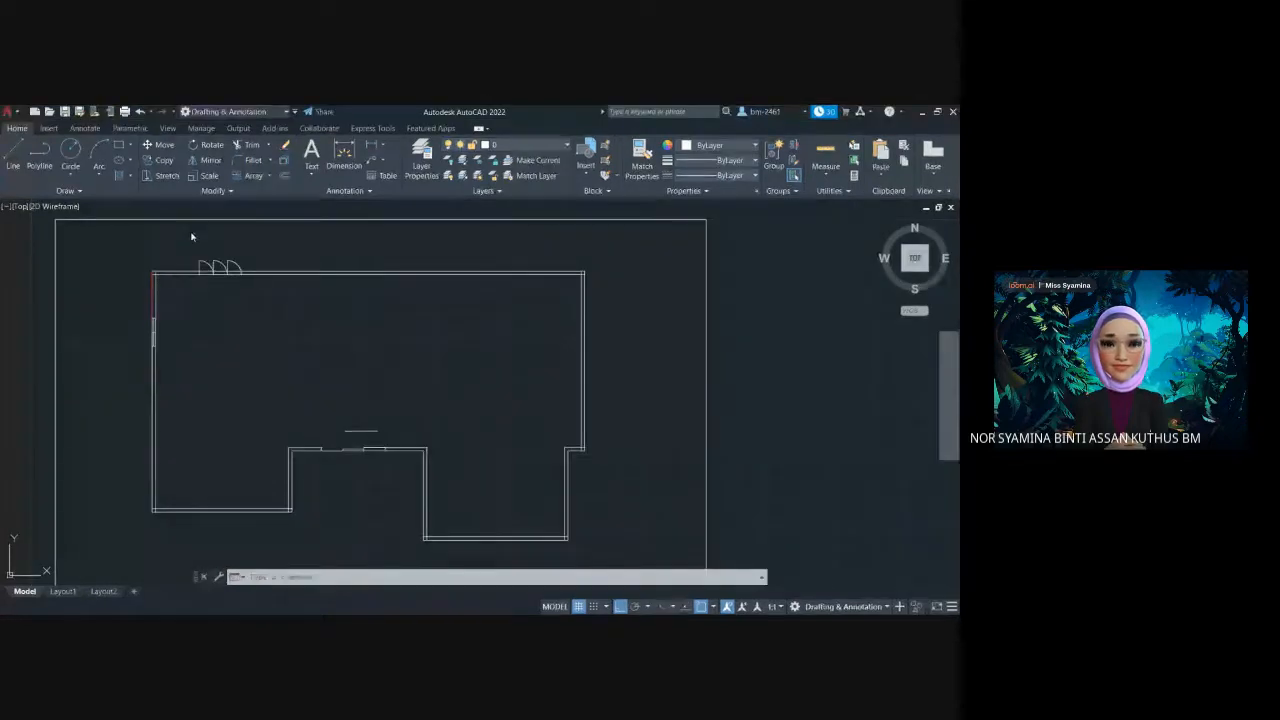
key(ctrl+Tab)
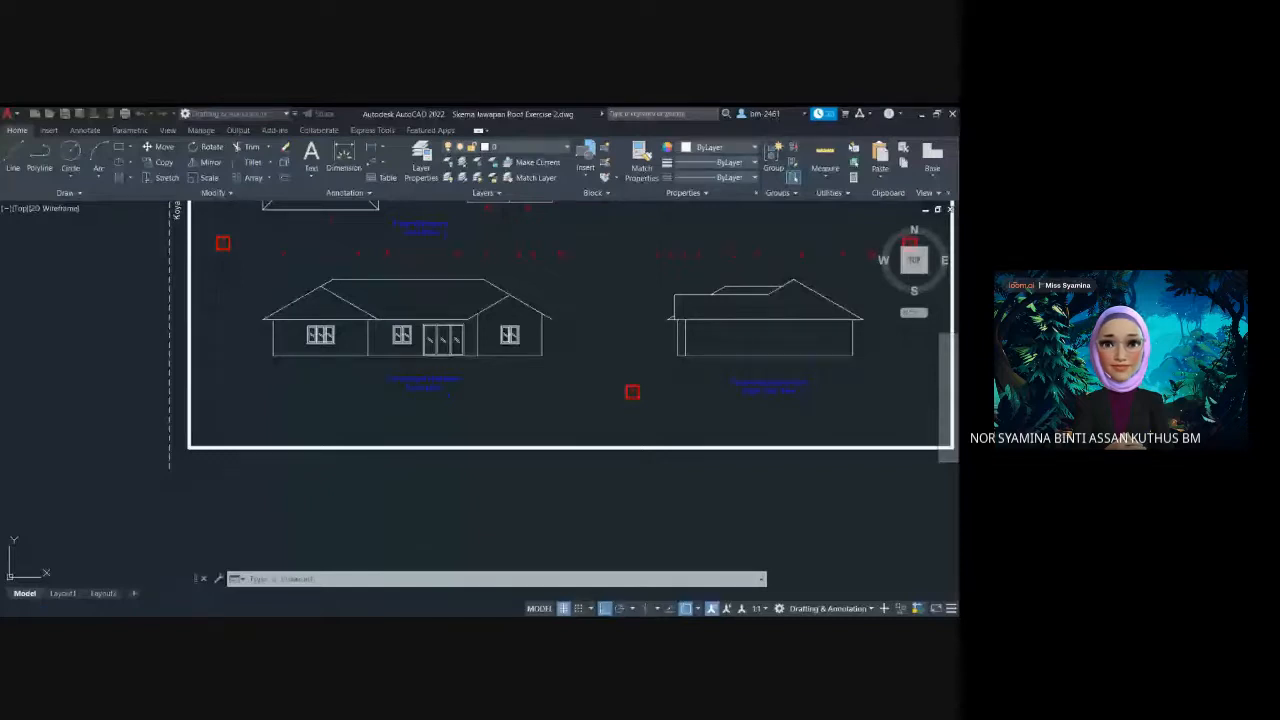
scroll(535, 385, down, 6)
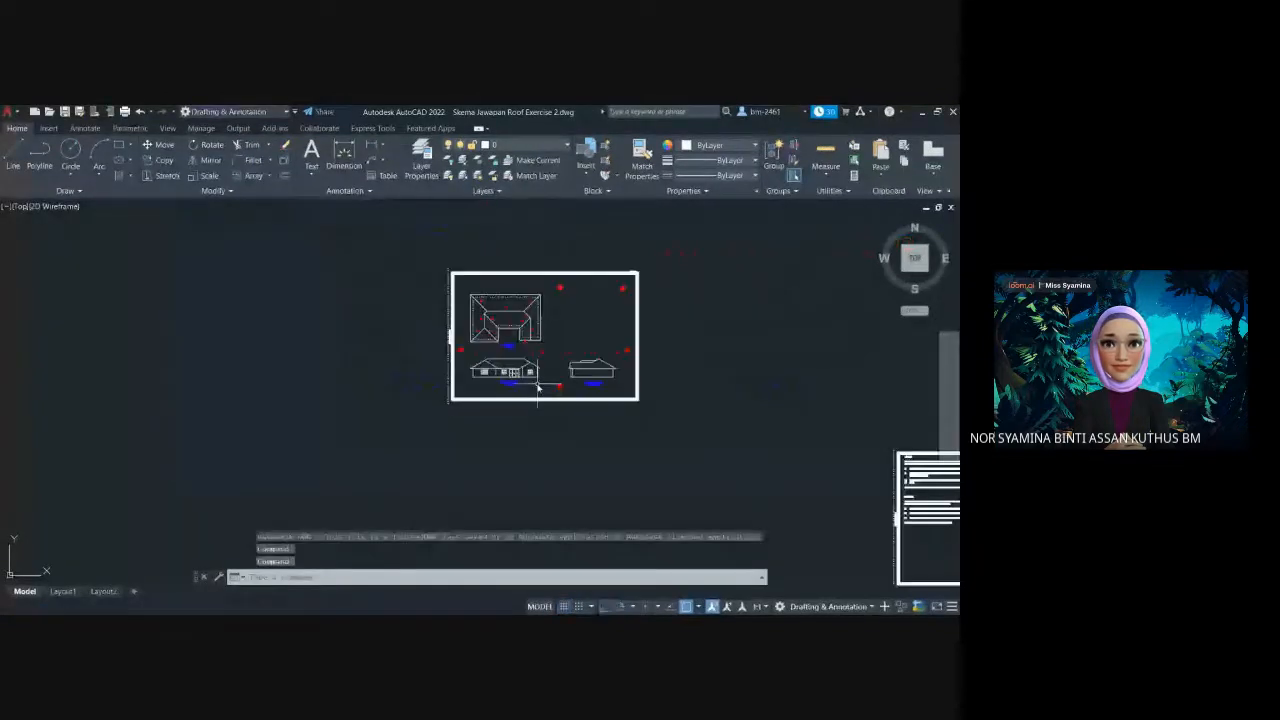
scroll(537, 388, up, 4)
scroll(537, 388, down, 4)
scroll(537, 388, down, 2)
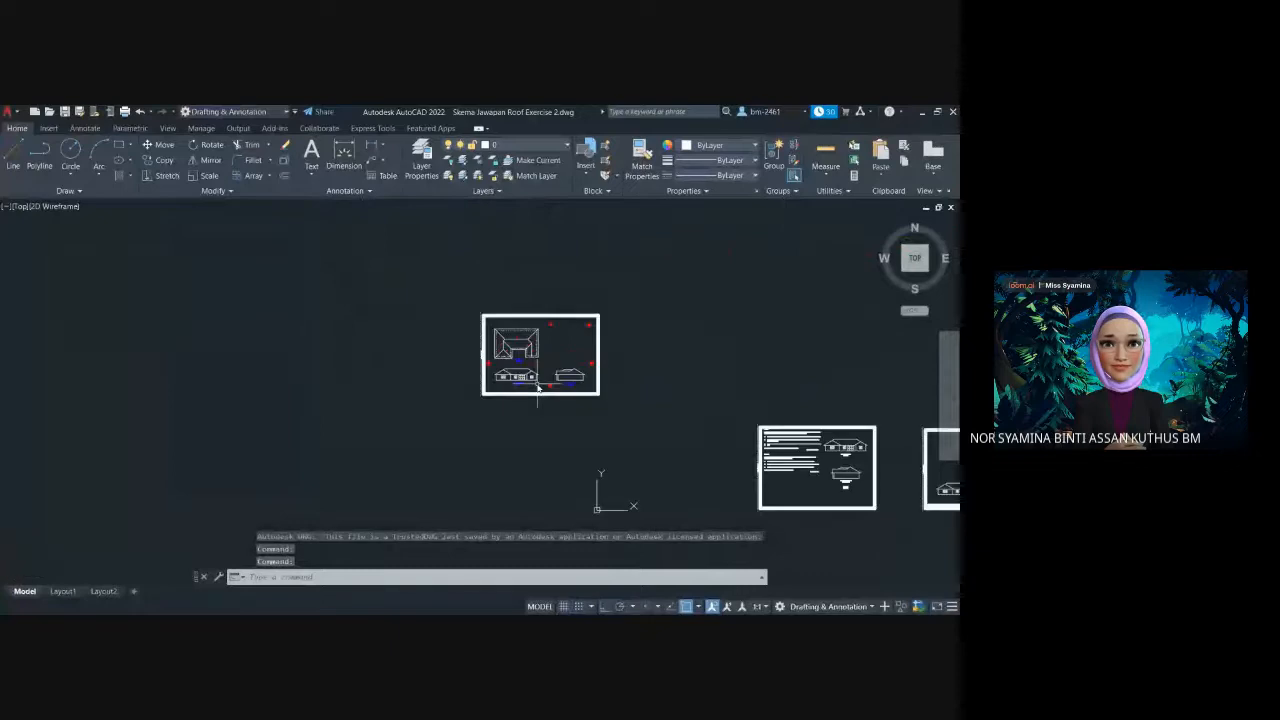
middle_drag(757, 418, 185, 350)
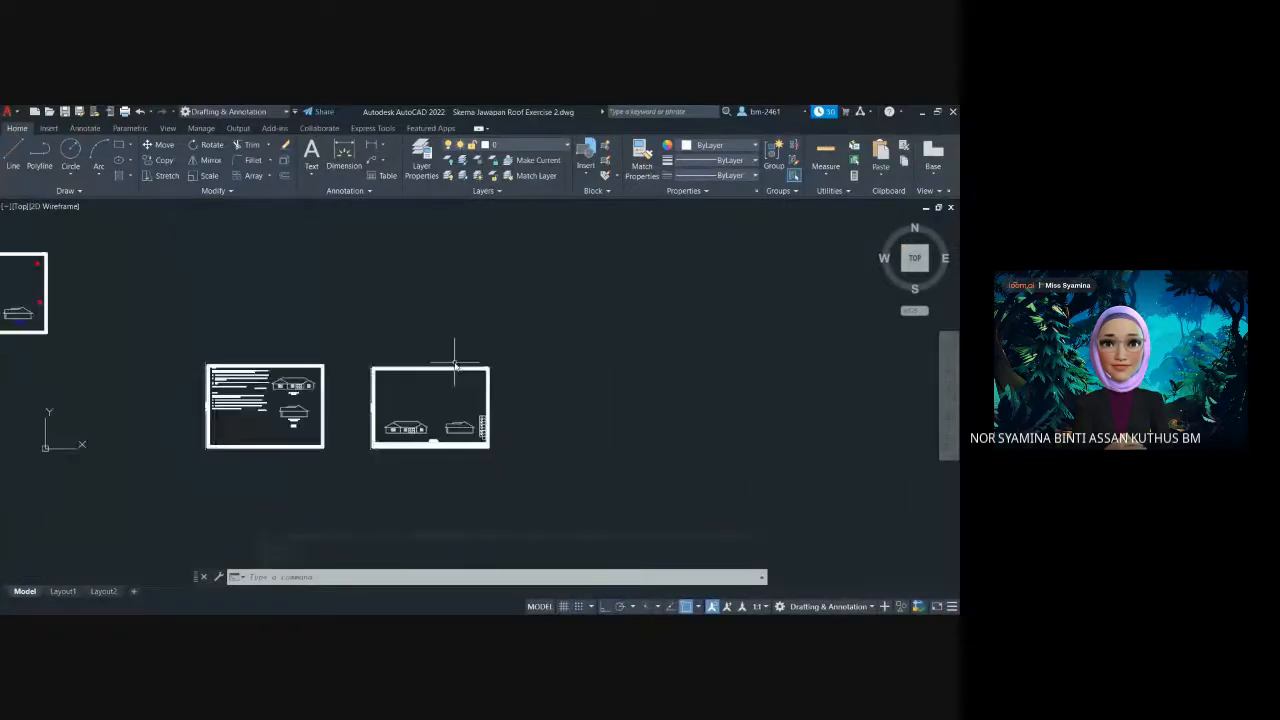
scroll(455, 363, up, 6)
scroll(424, 406, down, 2)
middle_drag(424, 406, 887, 290)
scroll(516, 361, down, 2)
scroll(530, 367, down, 2)
scroll(530, 366, down, 2)
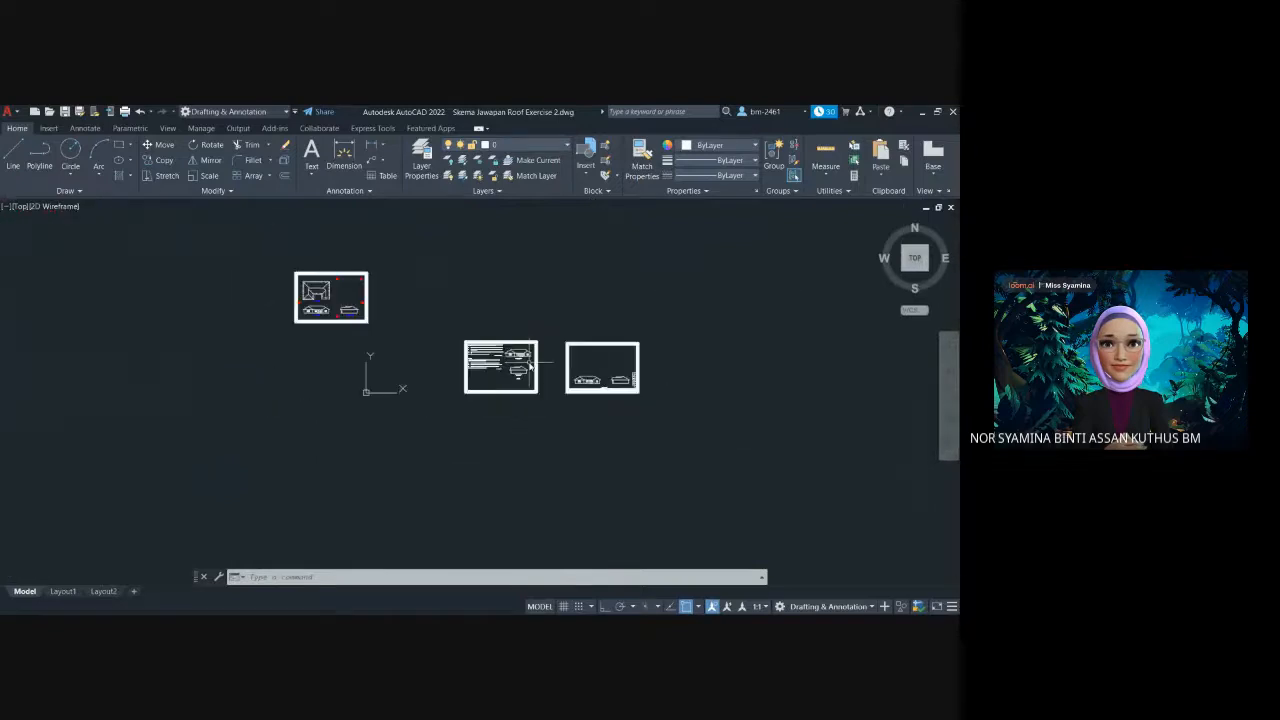
scroll(533, 364, up, 4)
scroll(531, 365, down, 4)
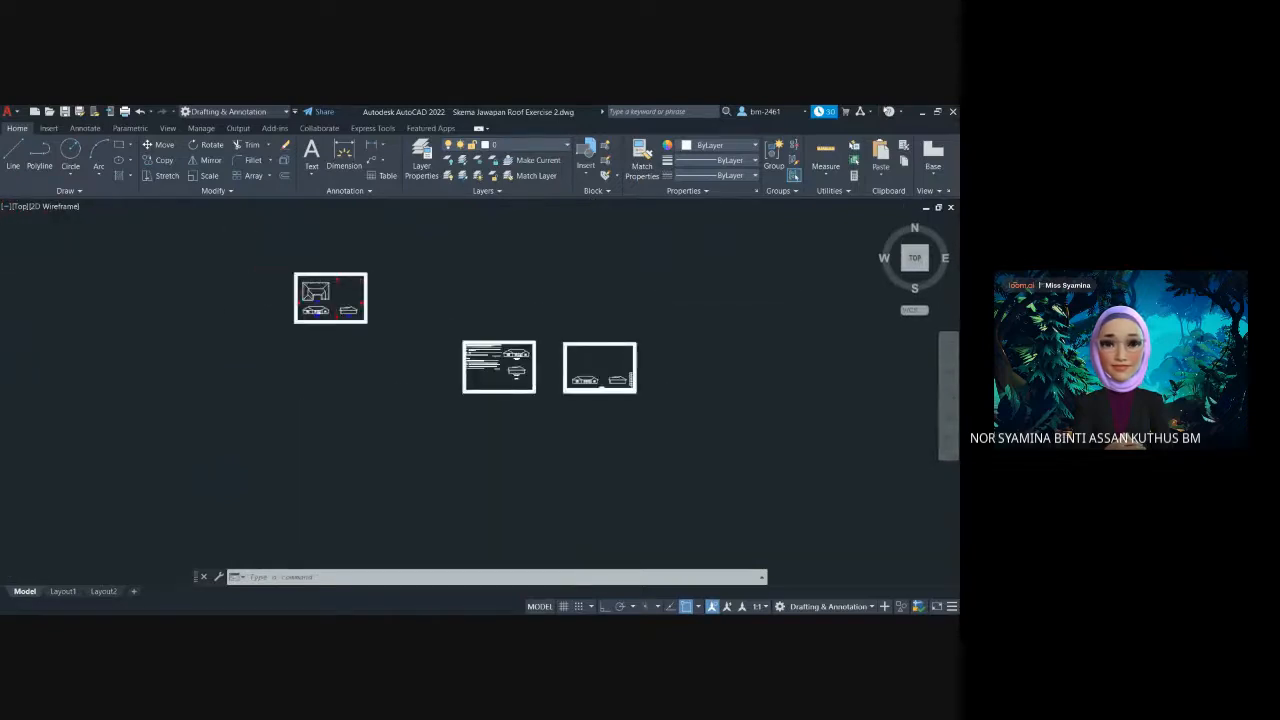
scroll(526, 363, down, 2)
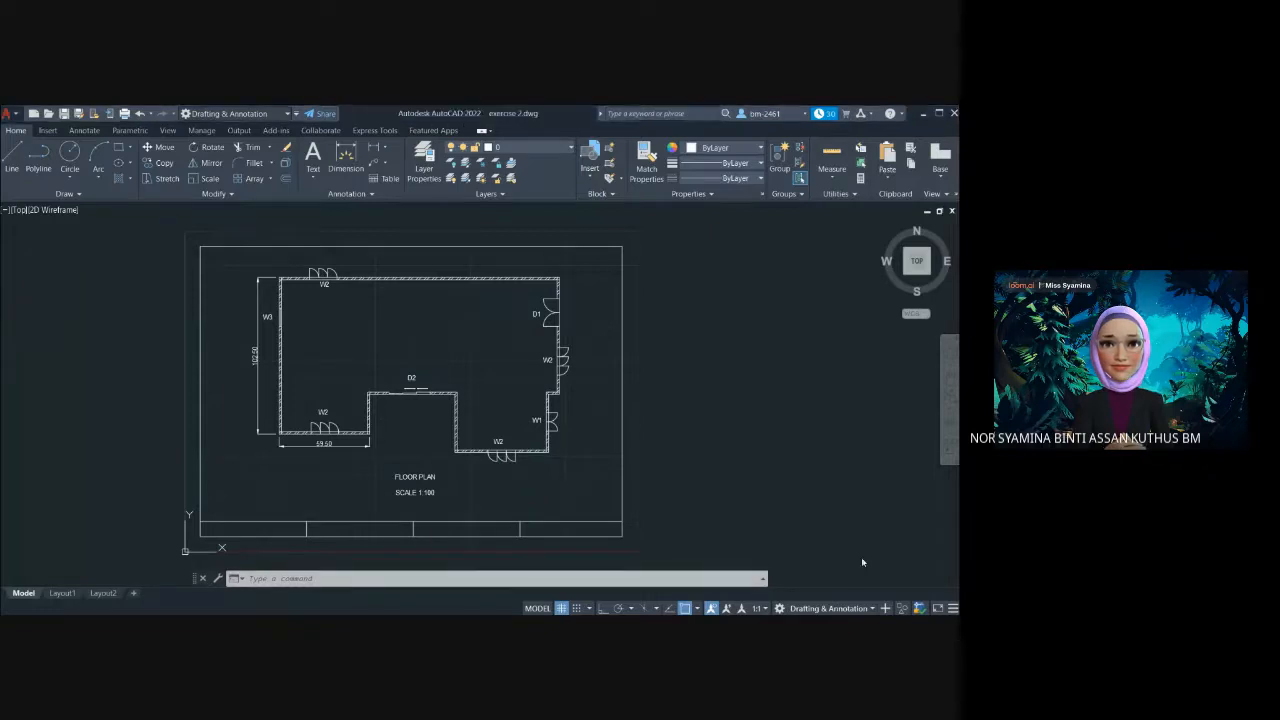
Examine the completed floor plan in exercise 2.dwg, including its wall hatching, door and window labels, dimensions and drawing border
scroll(478, 473, up, 2)
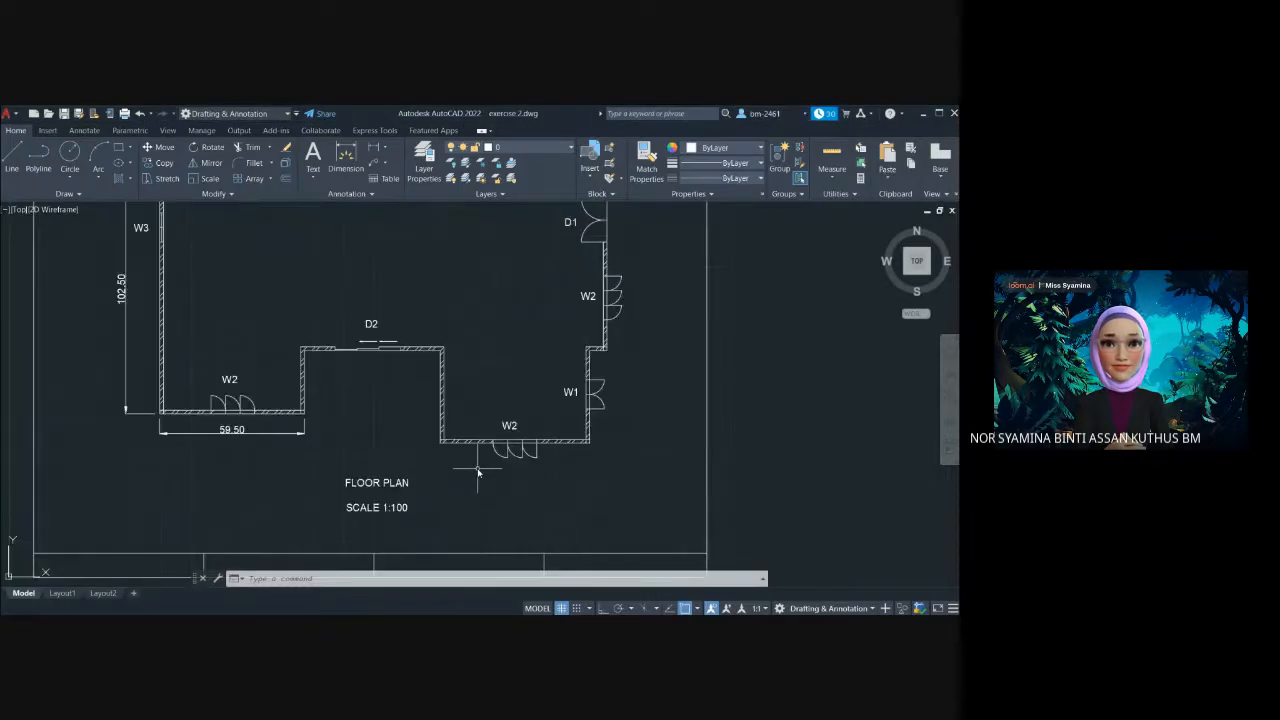
scroll(478, 473, down, 2)
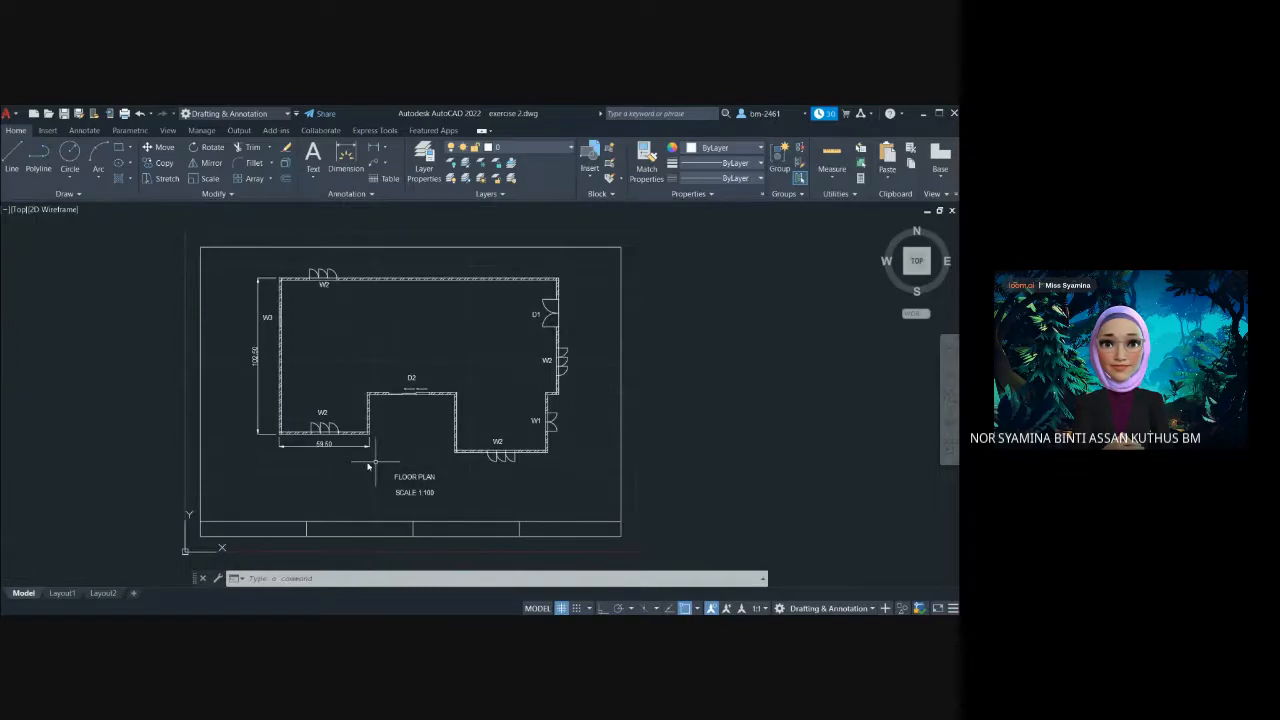
scroll(272, 476, up, 2)
scroll(273, 477, down, 2)
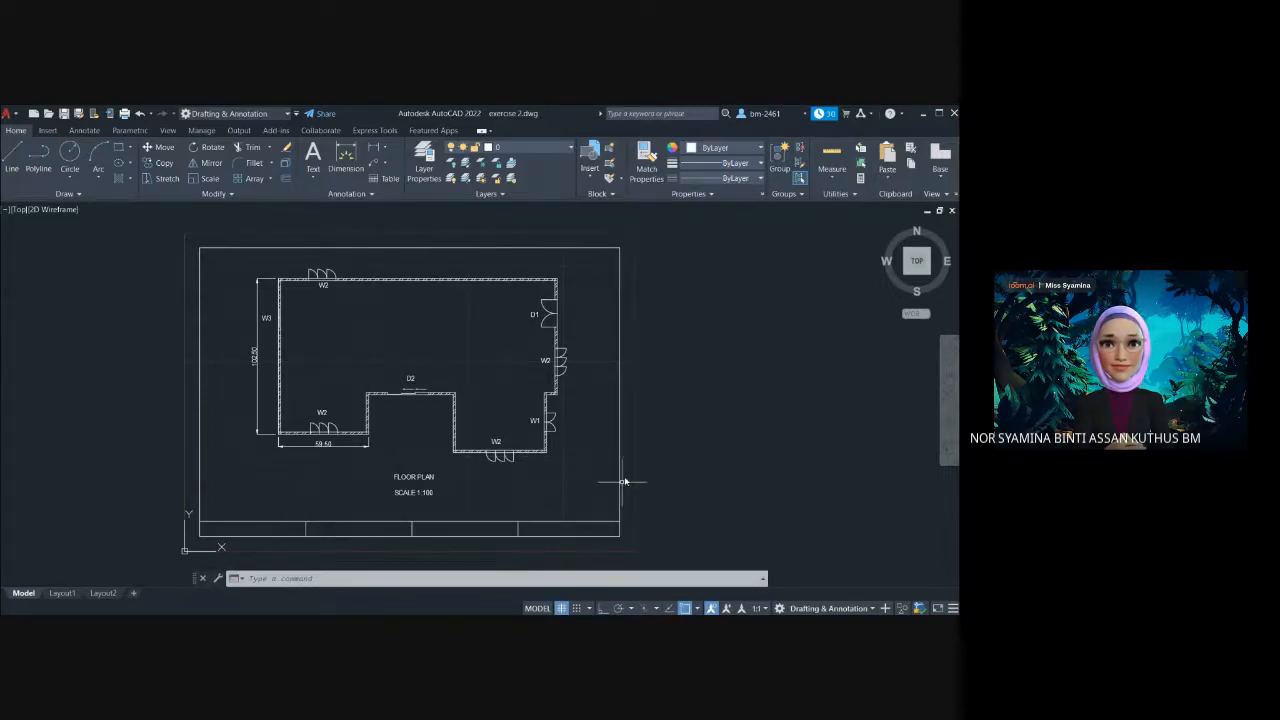
scroll(623, 477, up, 2)
middle_drag(421, 405, 591, 497)
scroll(591, 497, down, 2)
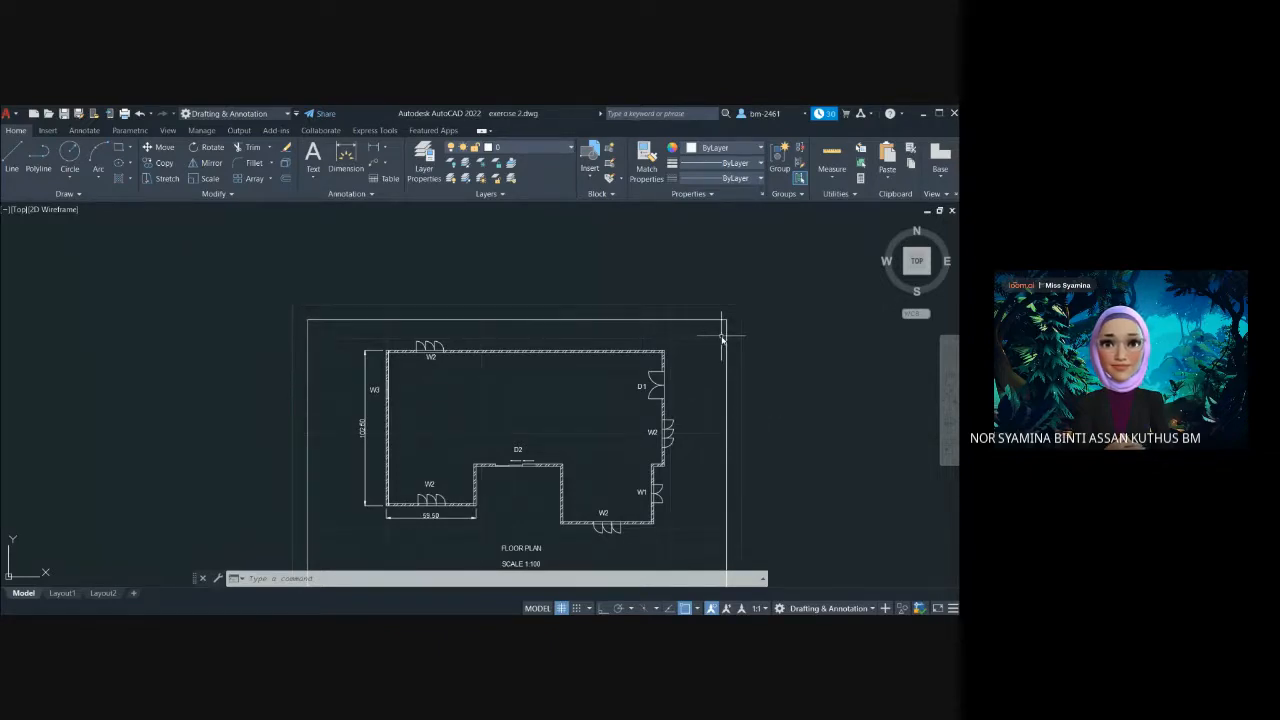
scroll(722, 340, up, 4)
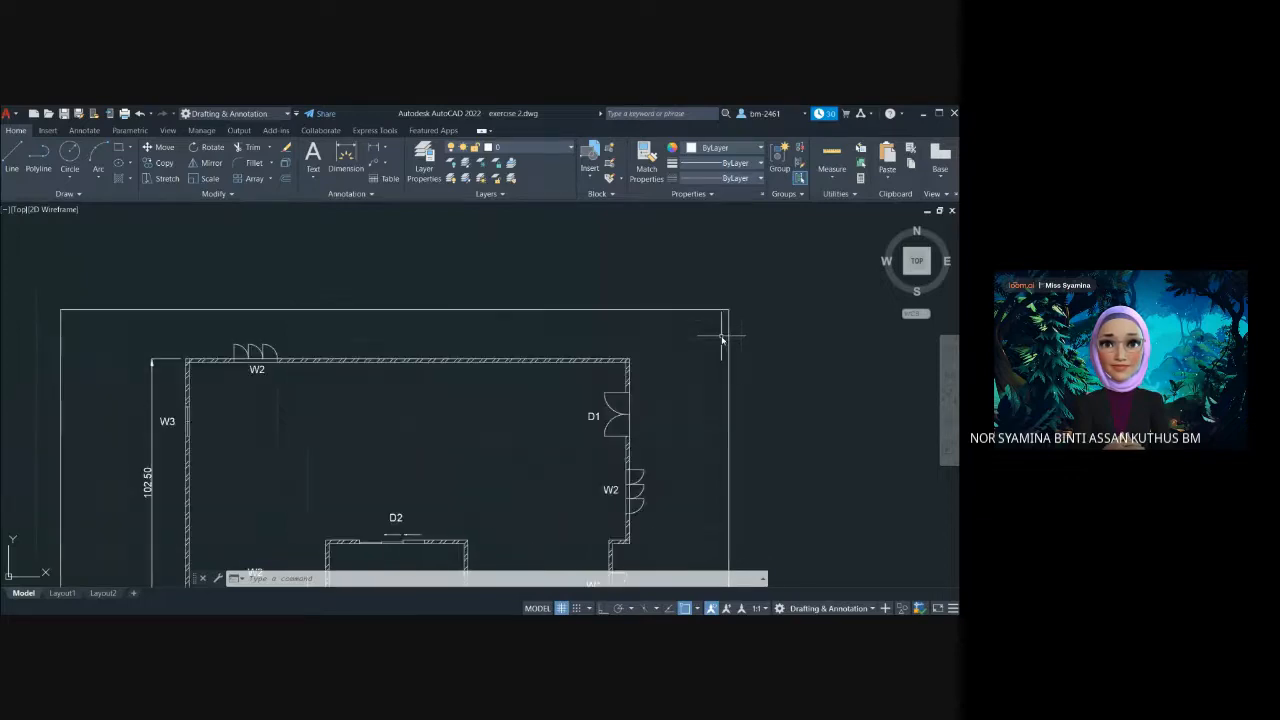
scroll(722, 340, down, 2)
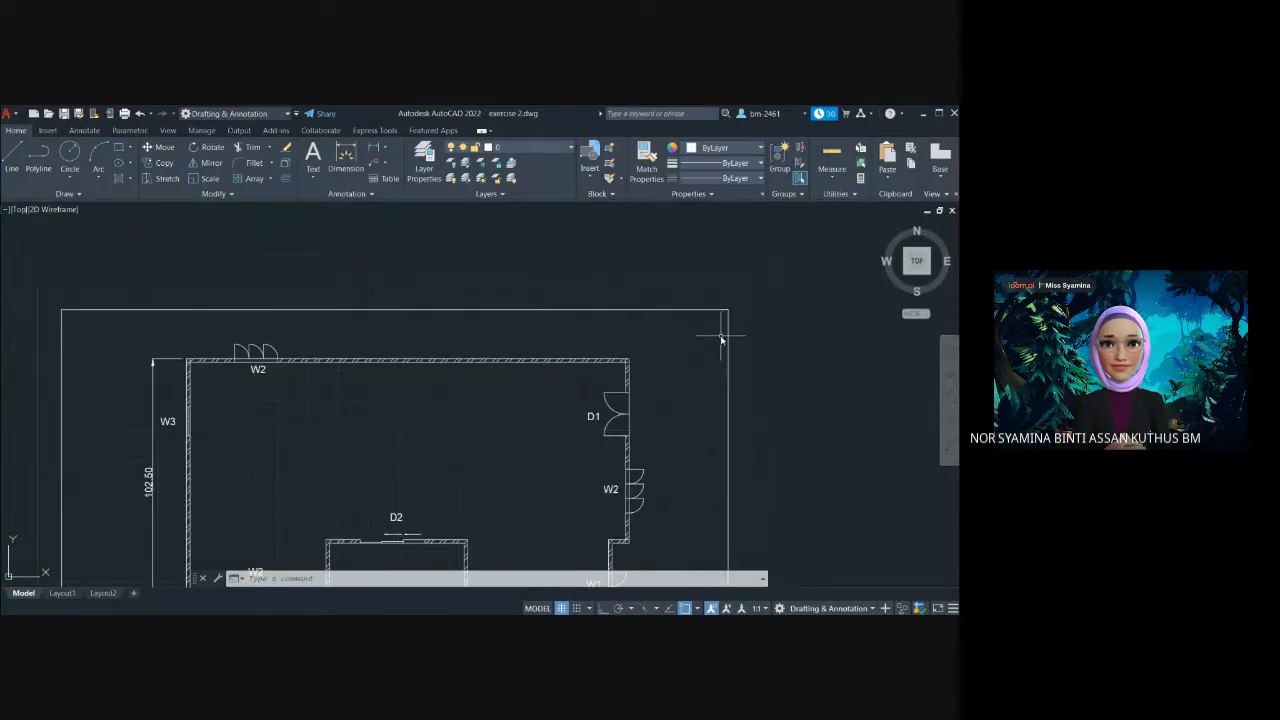
scroll(721, 340, up, 2)
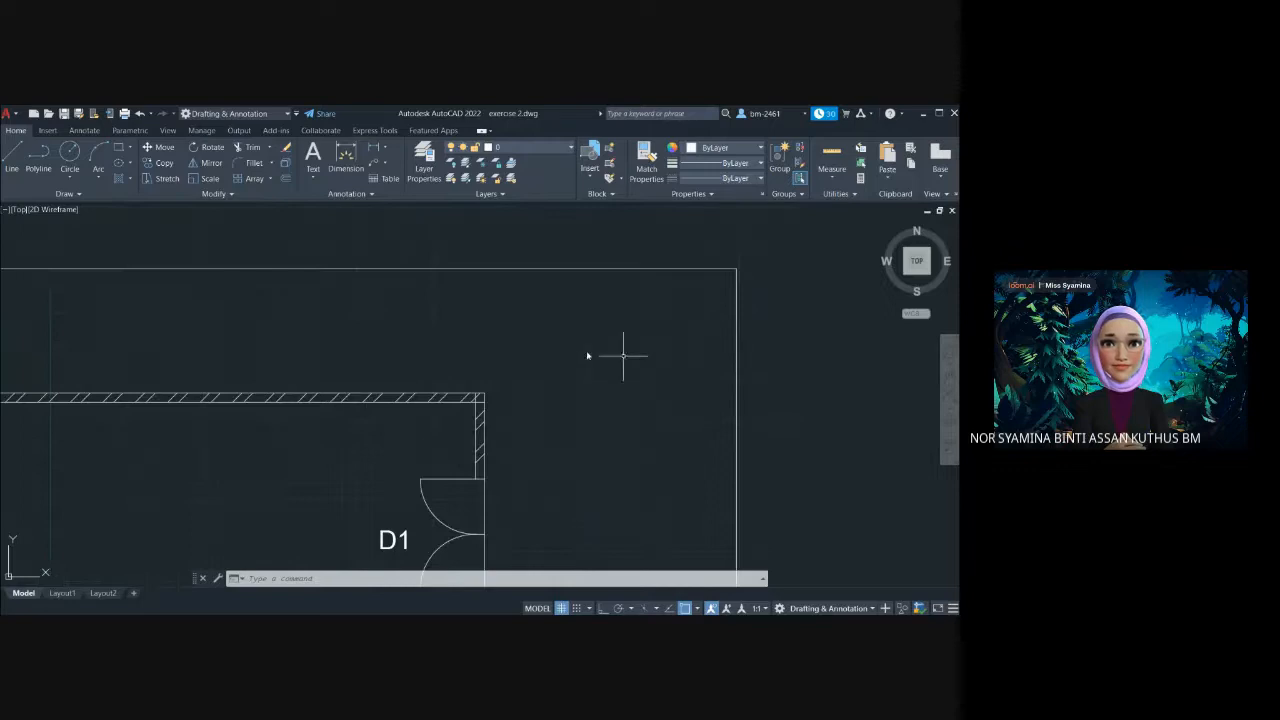
Examine the diagonal hatching along the upper wall beside door D1 in exercise 2.dwg
middle_drag(429, 337, 726, 315)
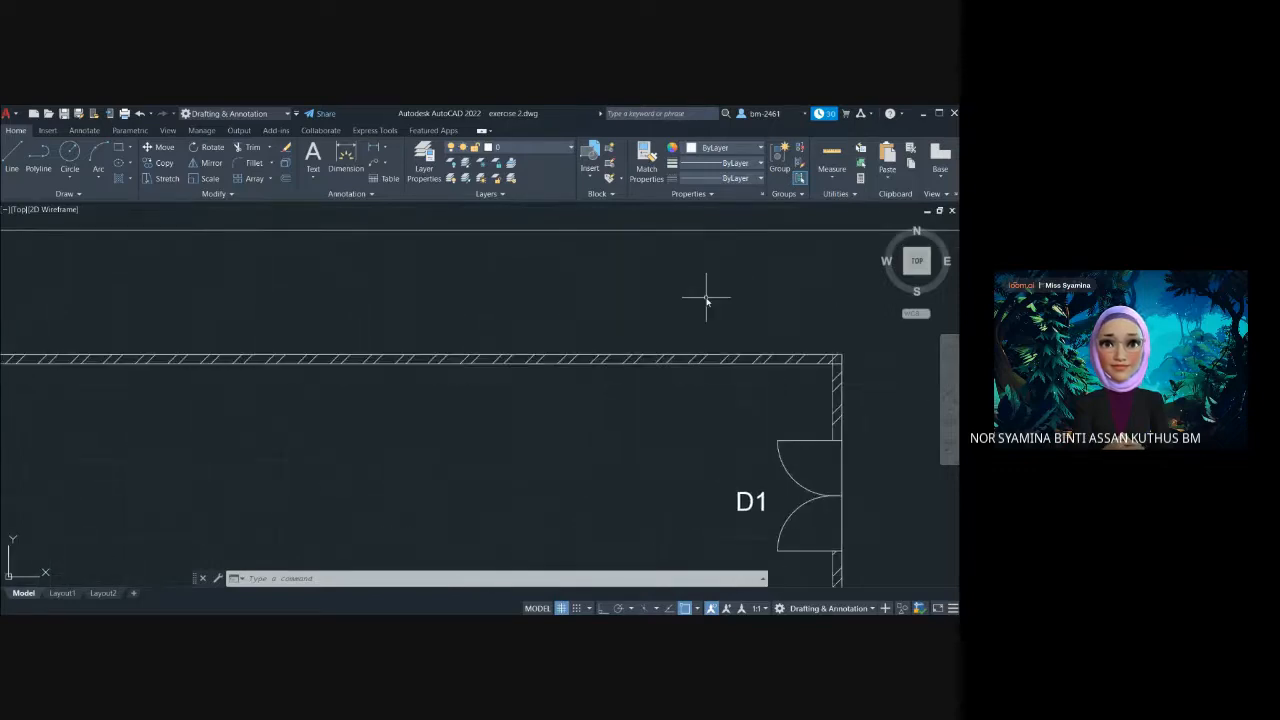
middle_drag(451, 334, 689, 317)
scroll(689, 317, down, 2)
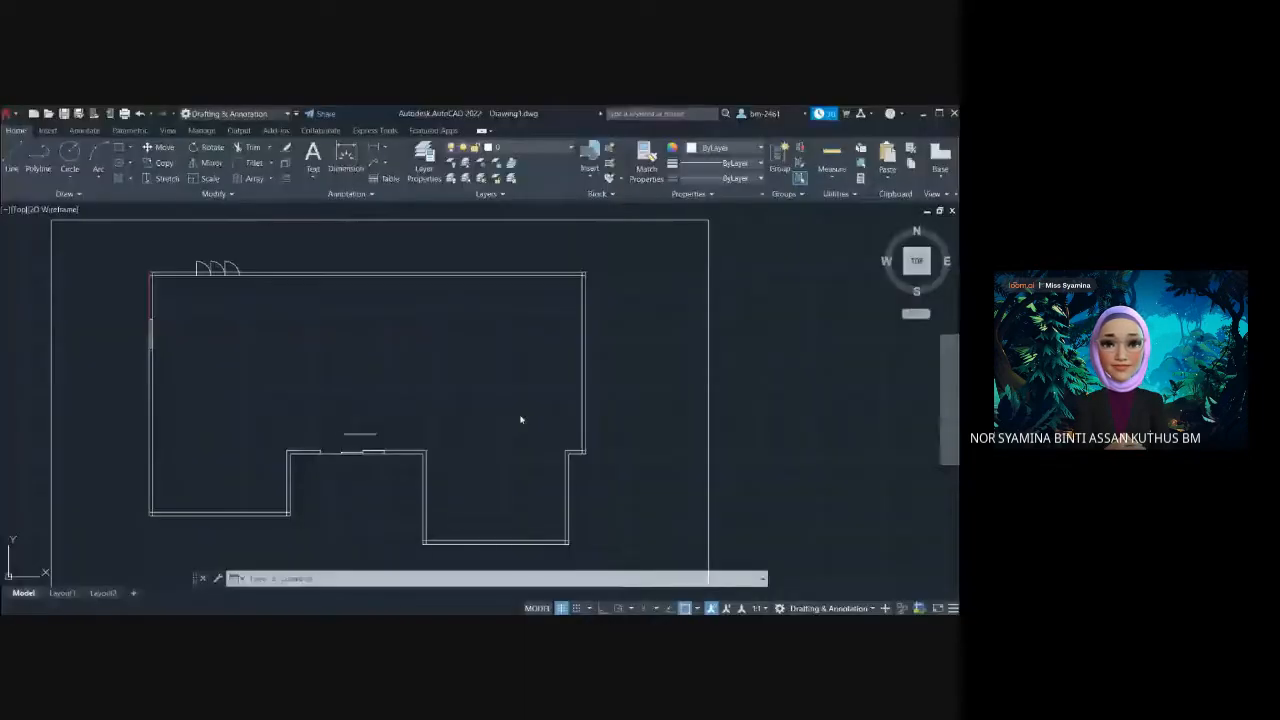
Switch to Drawing1.dwg and hatch the upper wall between the triple window and the right-hand corner with ANSI32 at scale 10
scroll(383, 366, up, 5)
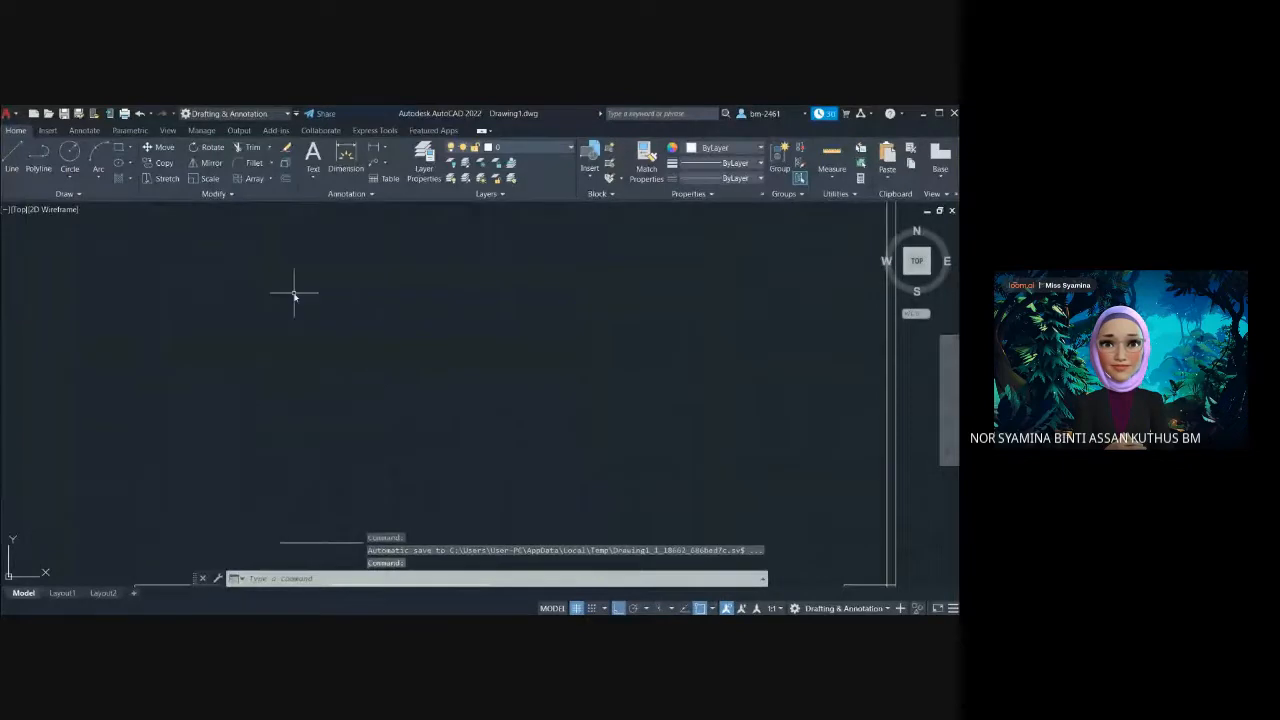
middle_drag(295, 294, 500, 491)
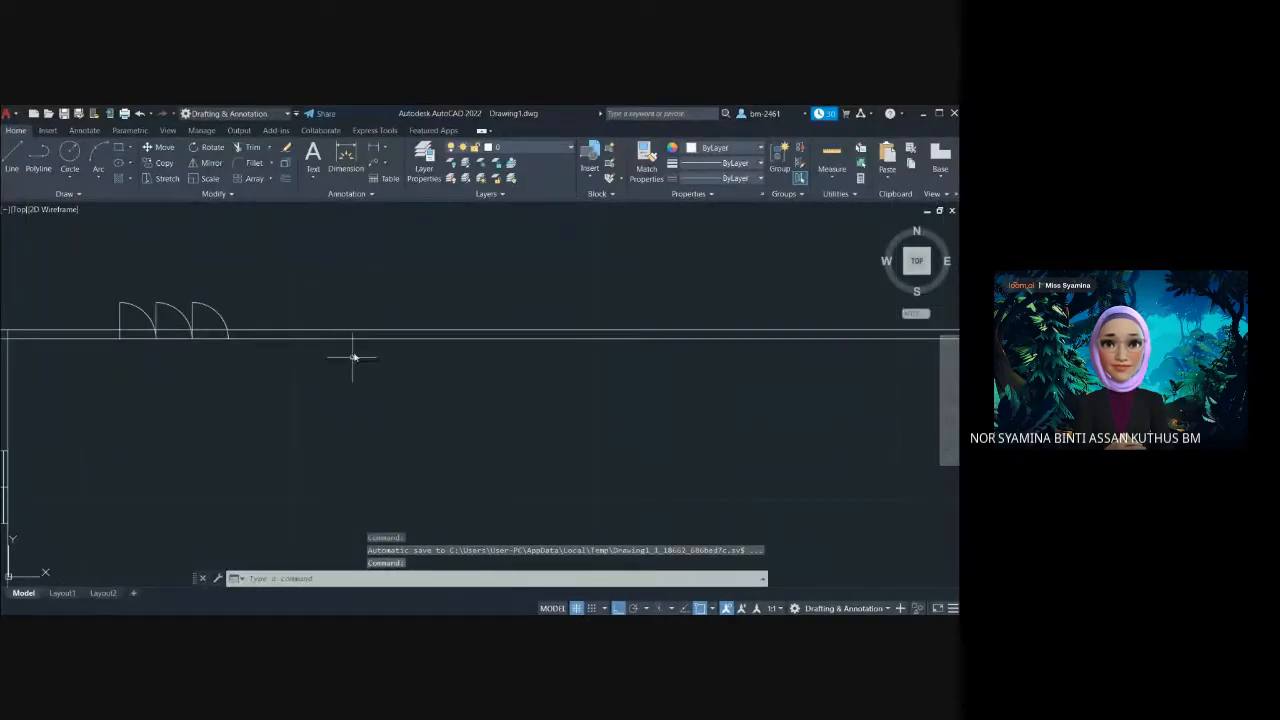
scroll(376, 383, down, 2)
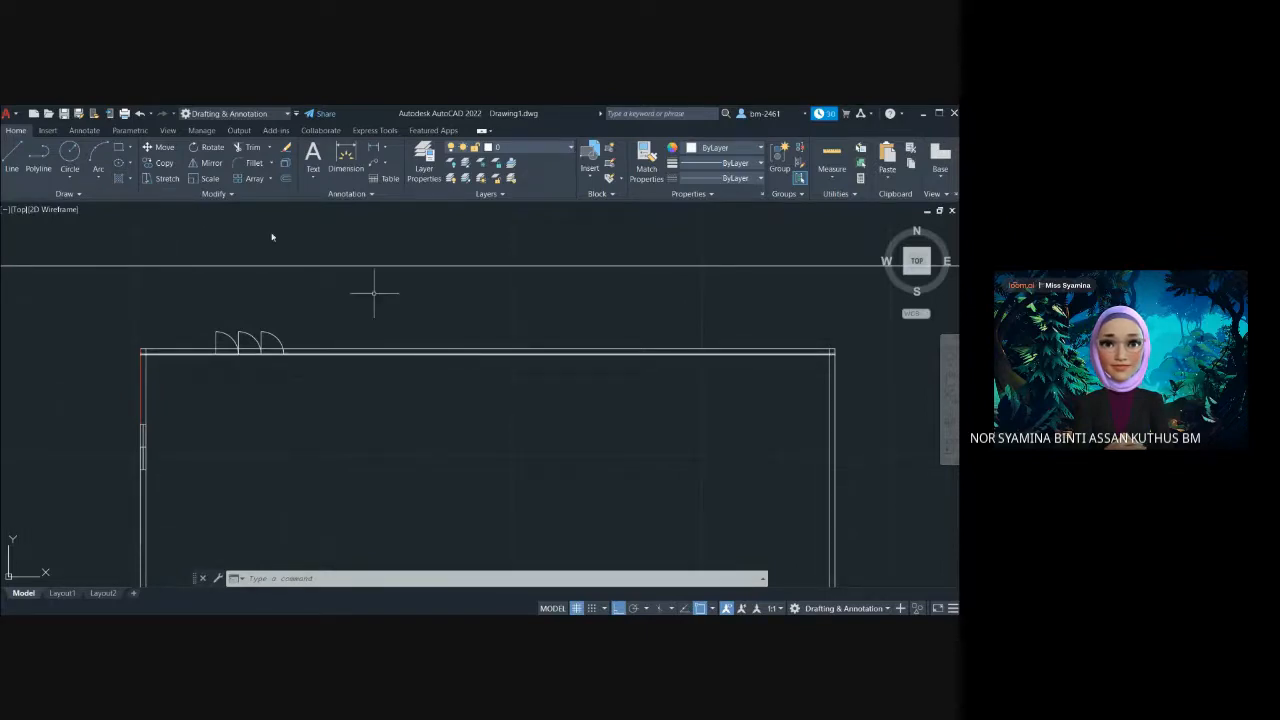
click(131, 179)
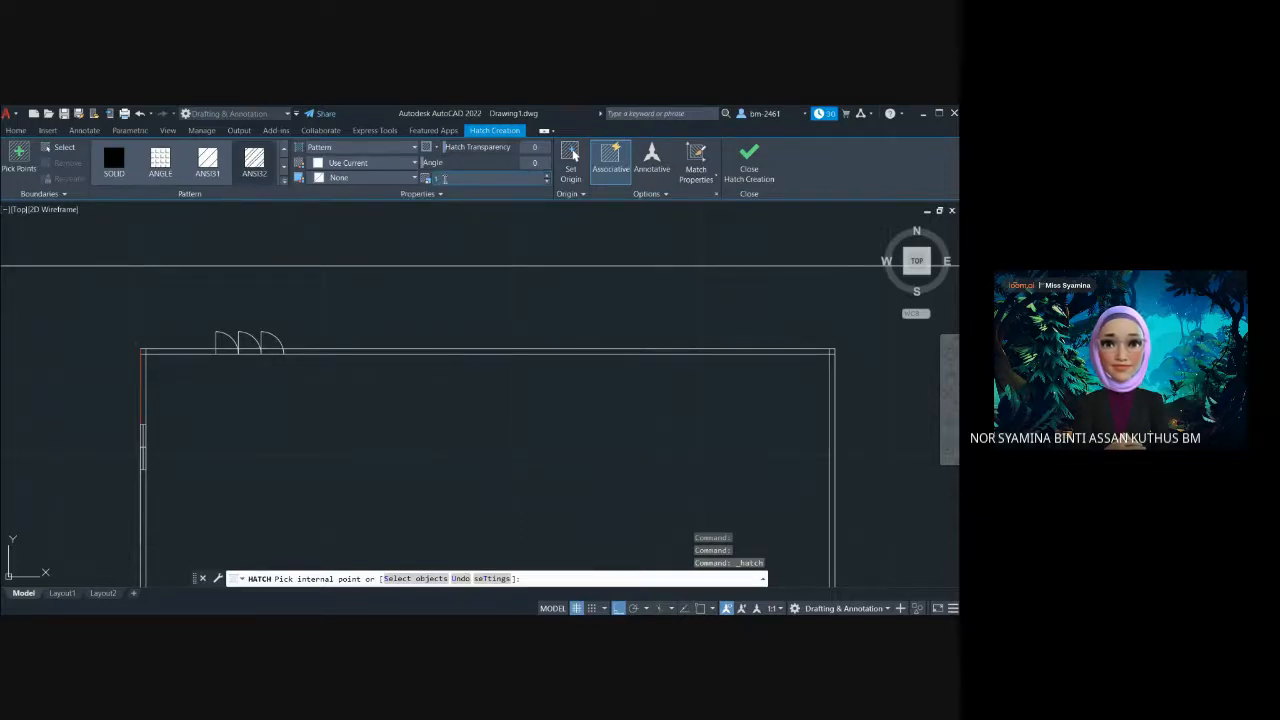
text(0)
click(336, 354)
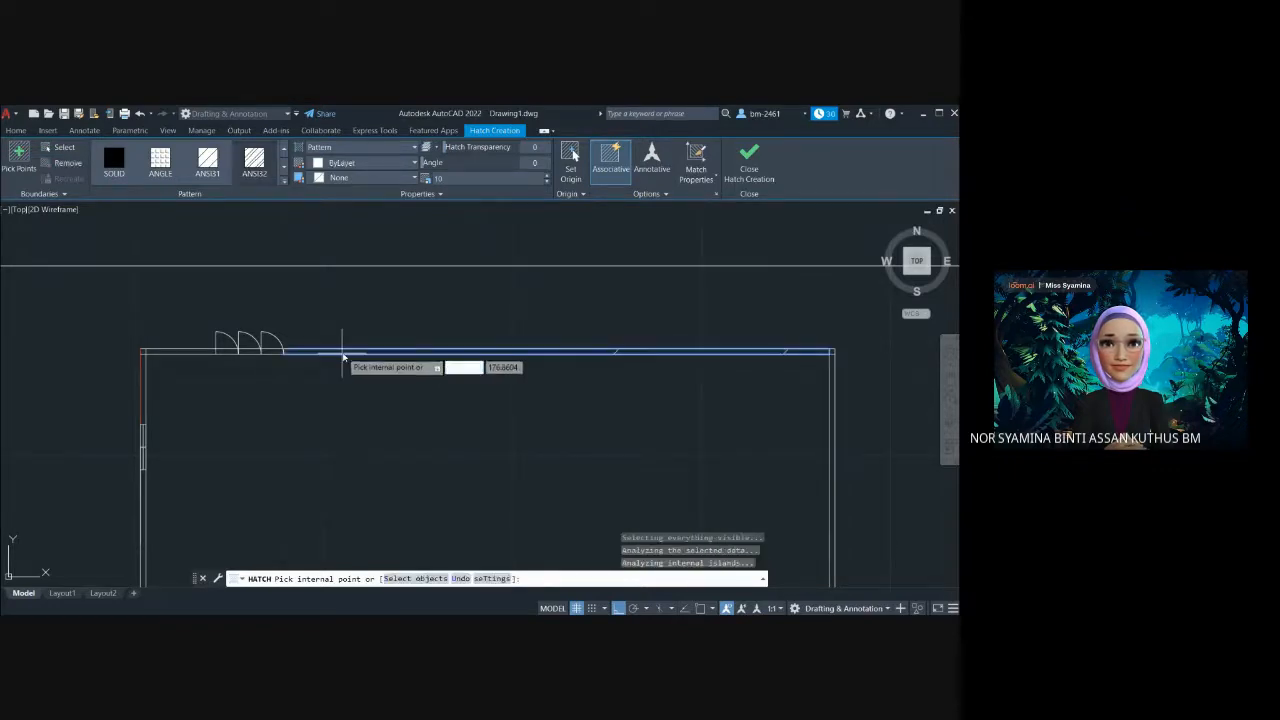
click(344, 356)
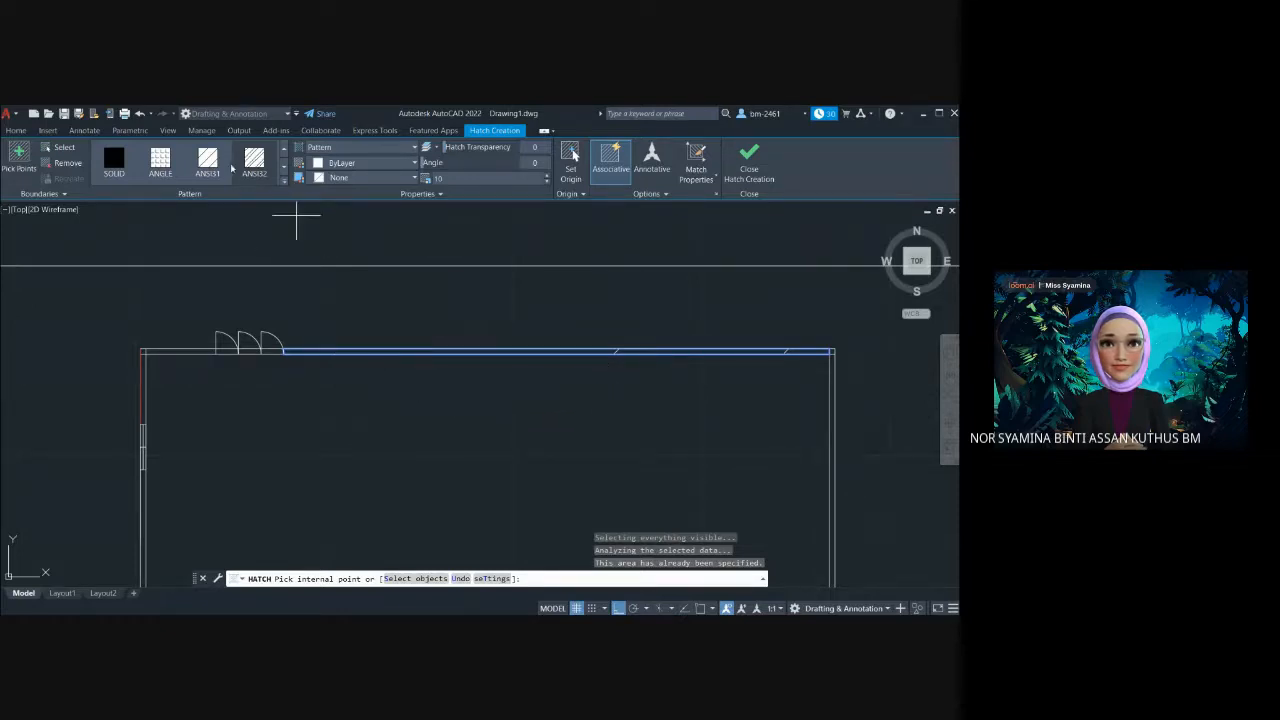
key(Return)
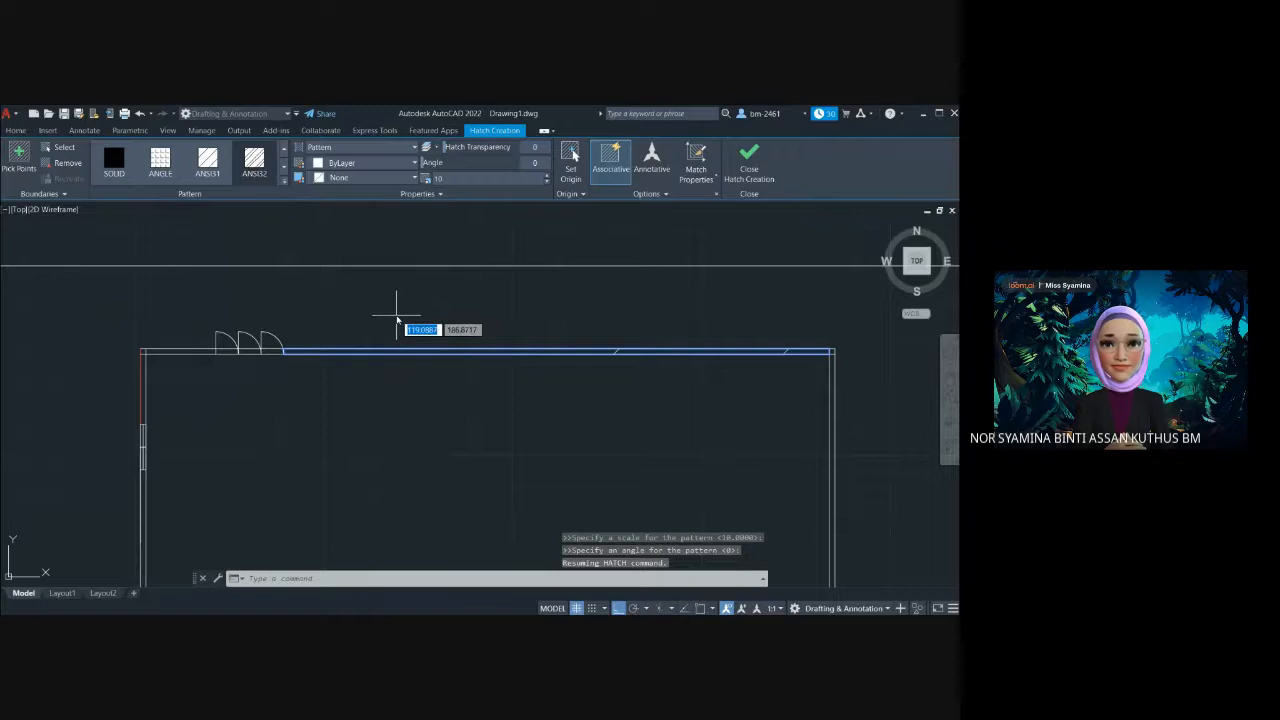
key(Escape)
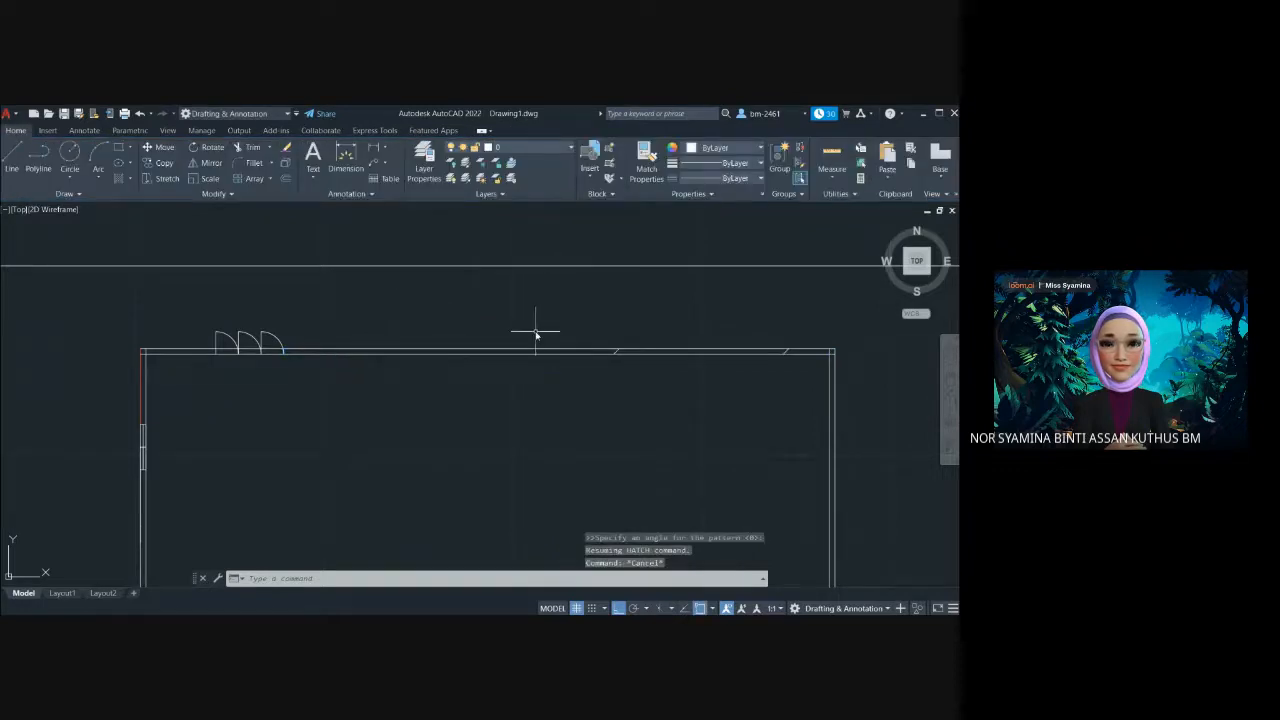
Try to hatch the left wall below its window, using the ByLayer colour and scale 10
scroll(535, 335, down, 2)
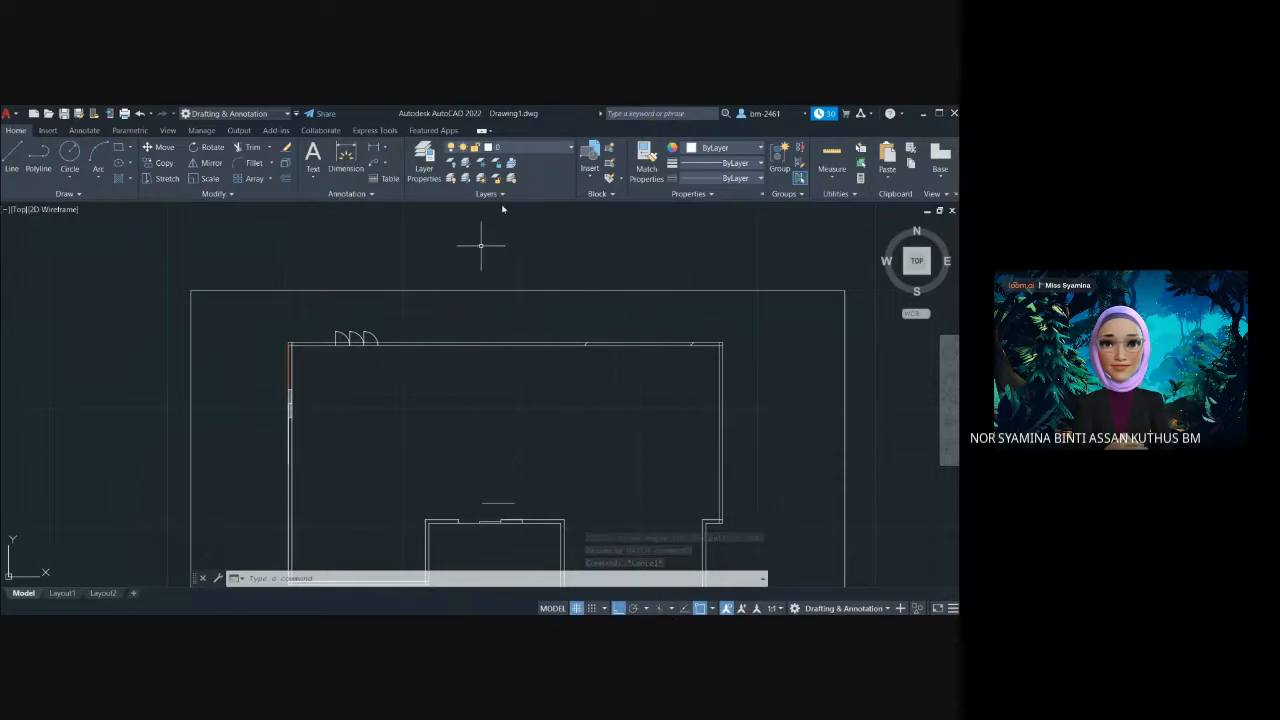
click(120, 178)
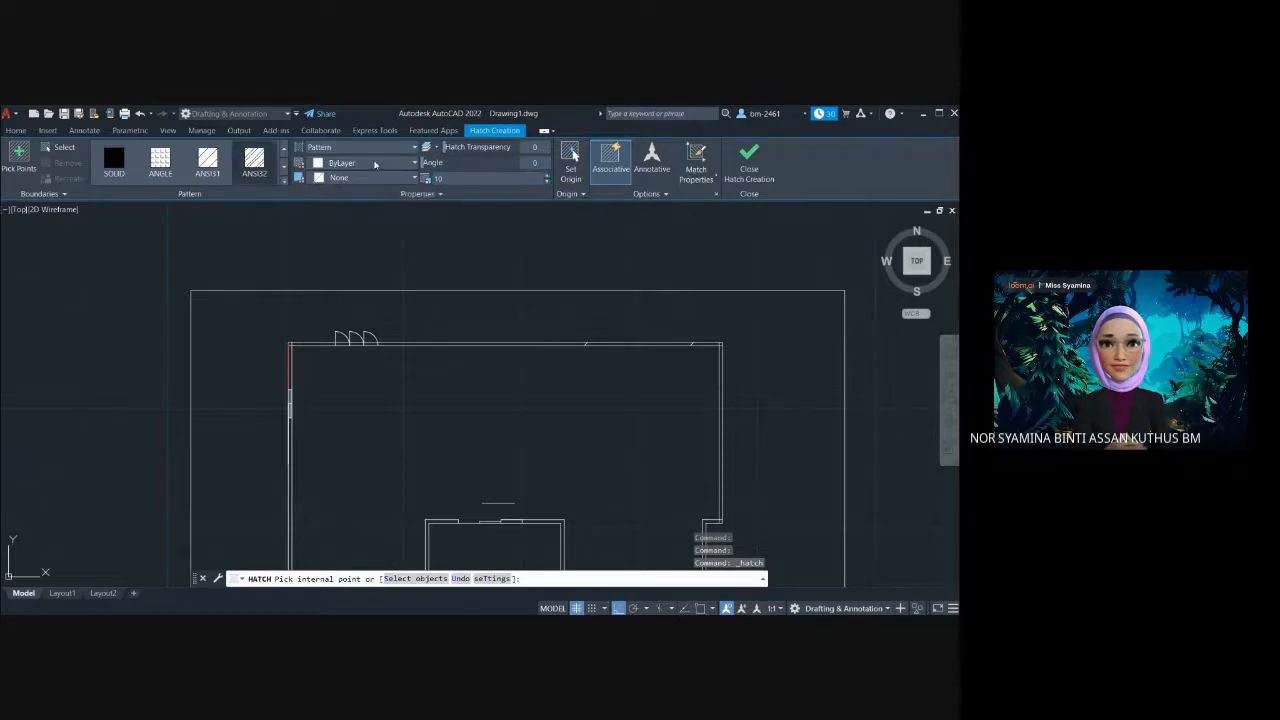
click(415, 163)
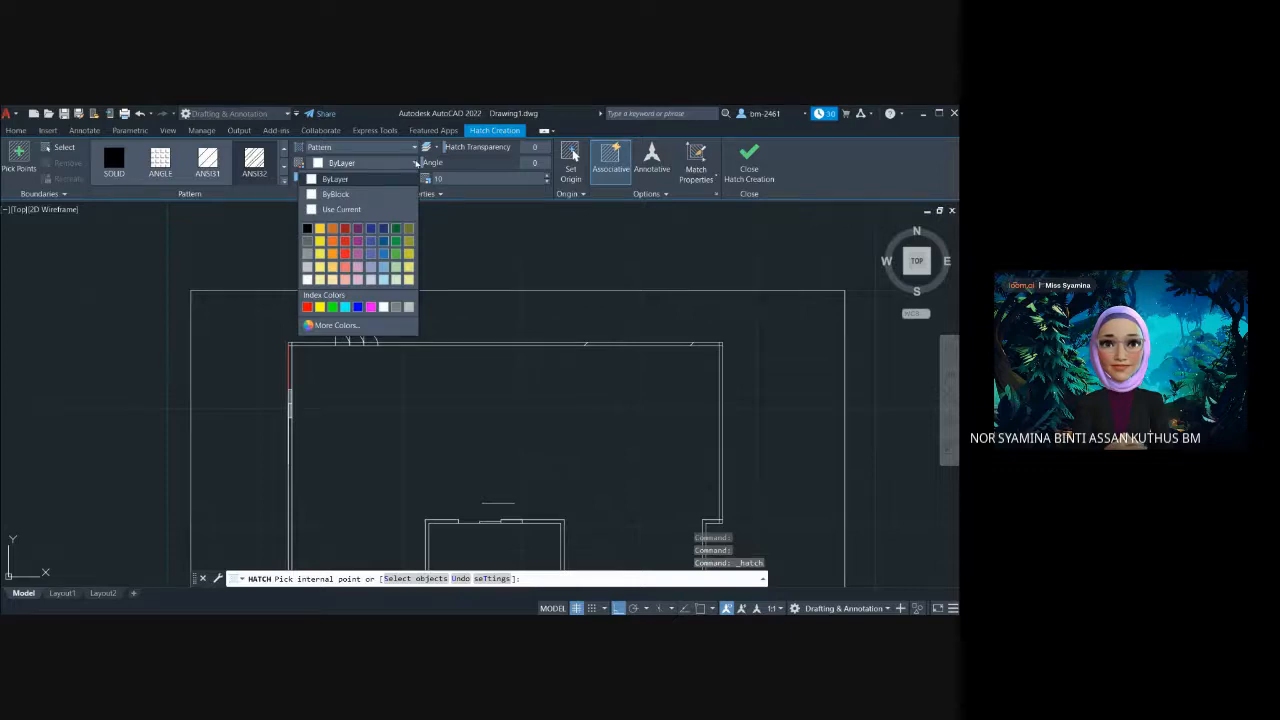
click(340, 179)
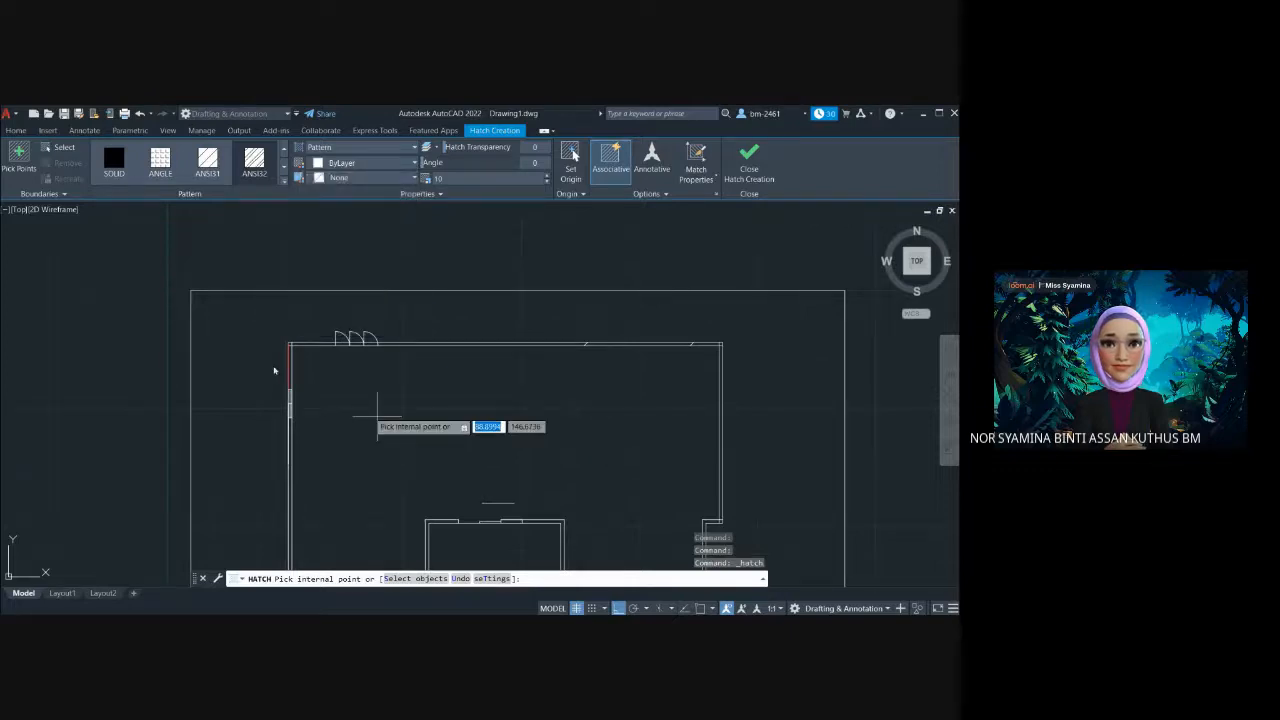
scroll(250, 430, up, 5)
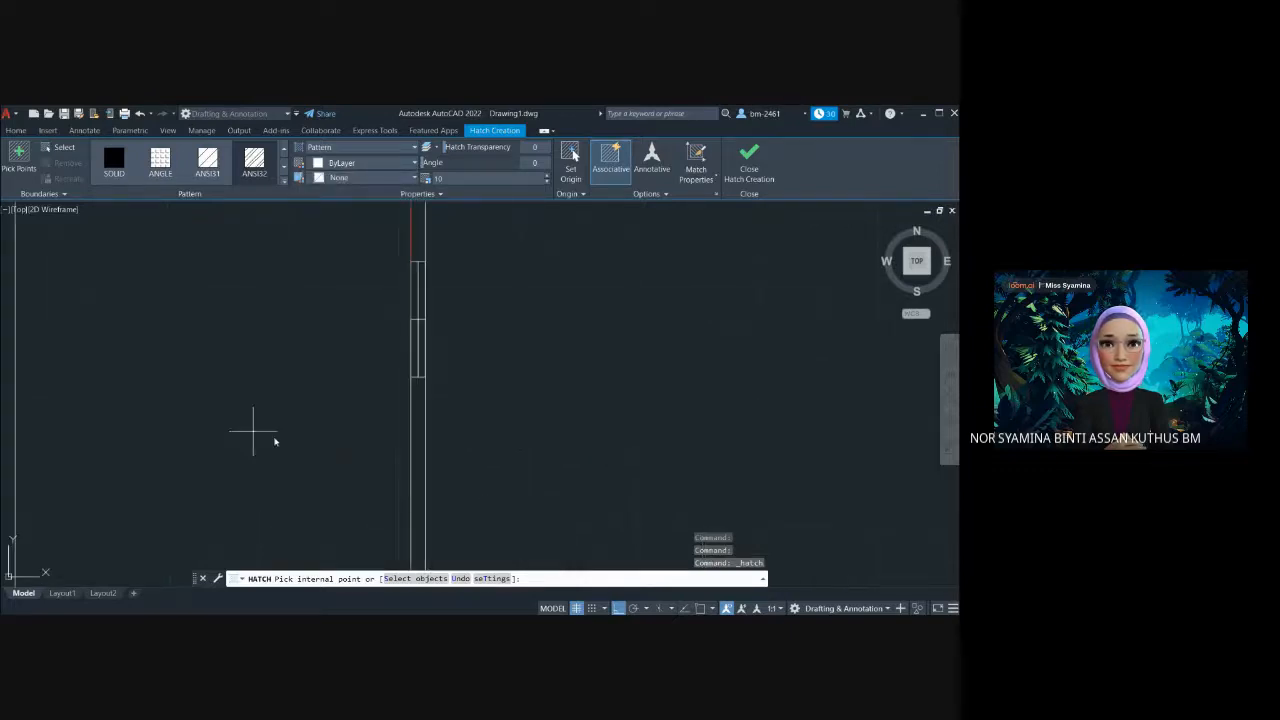
click(424, 456)
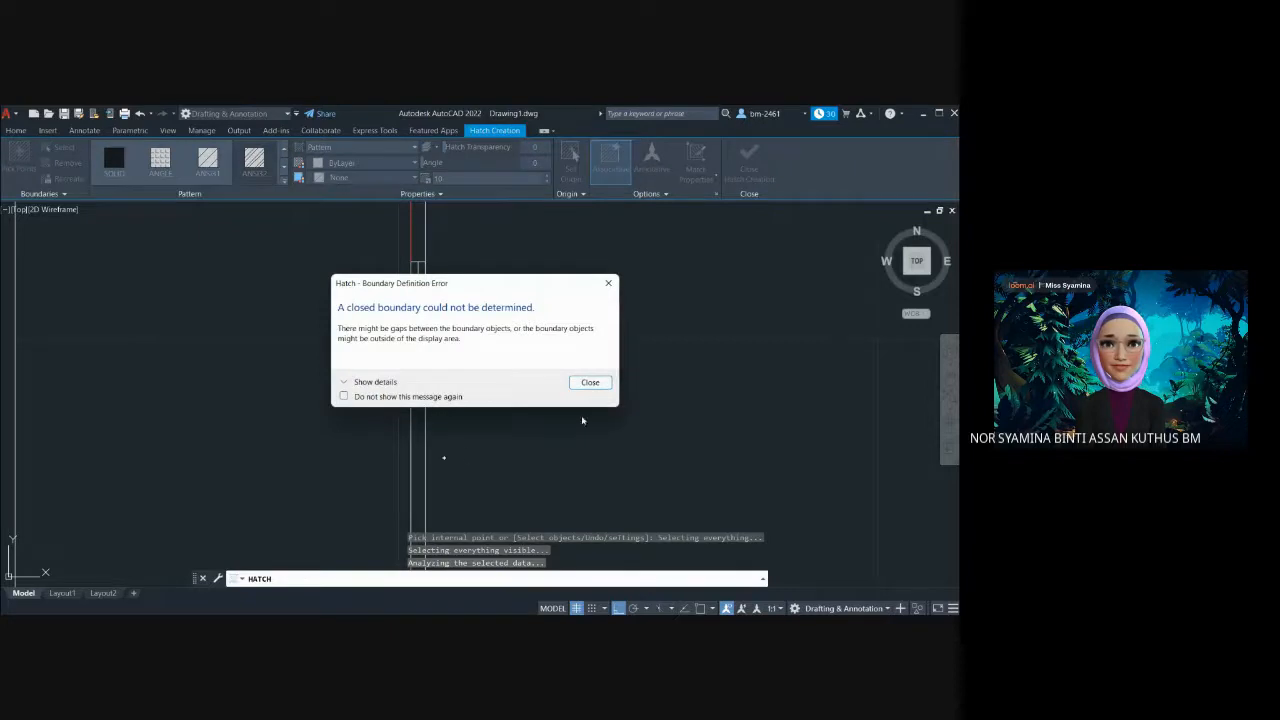
click(592, 383)
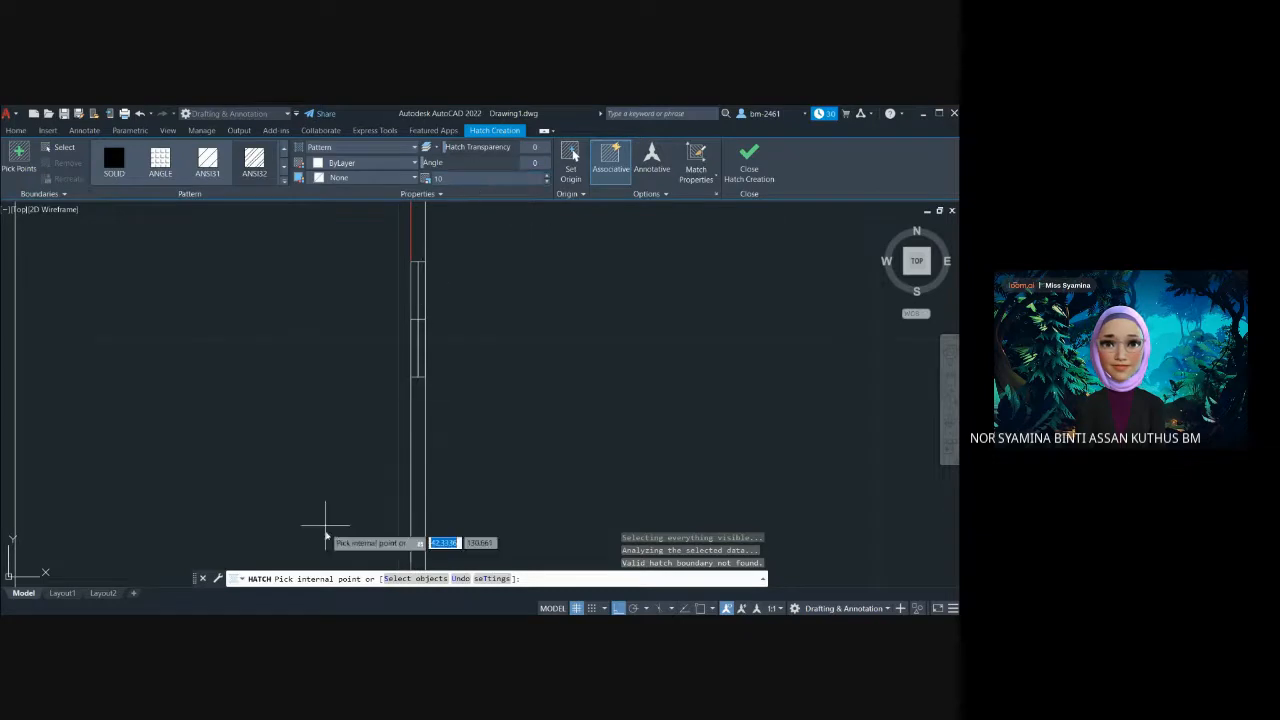
Try to hatch the left wall's section above the window by picking an internal point, at scale 10
scroll(398, 505, down, 3)
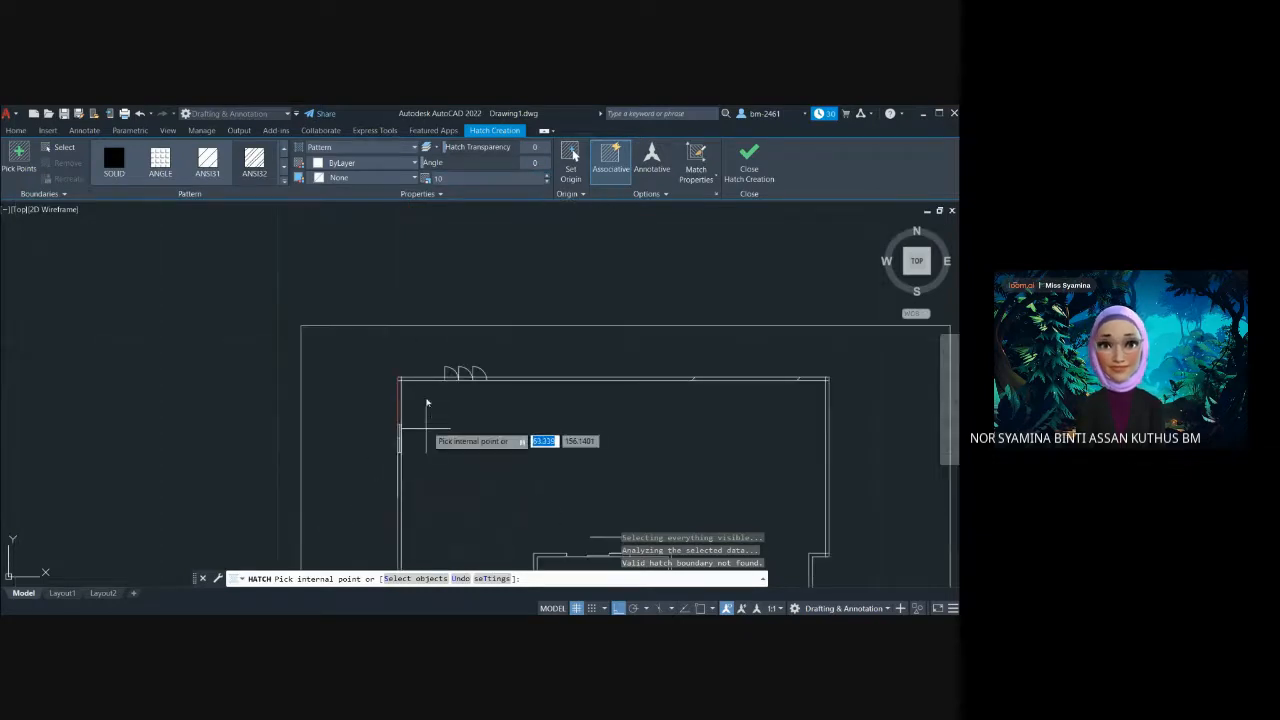
click(394, 400)
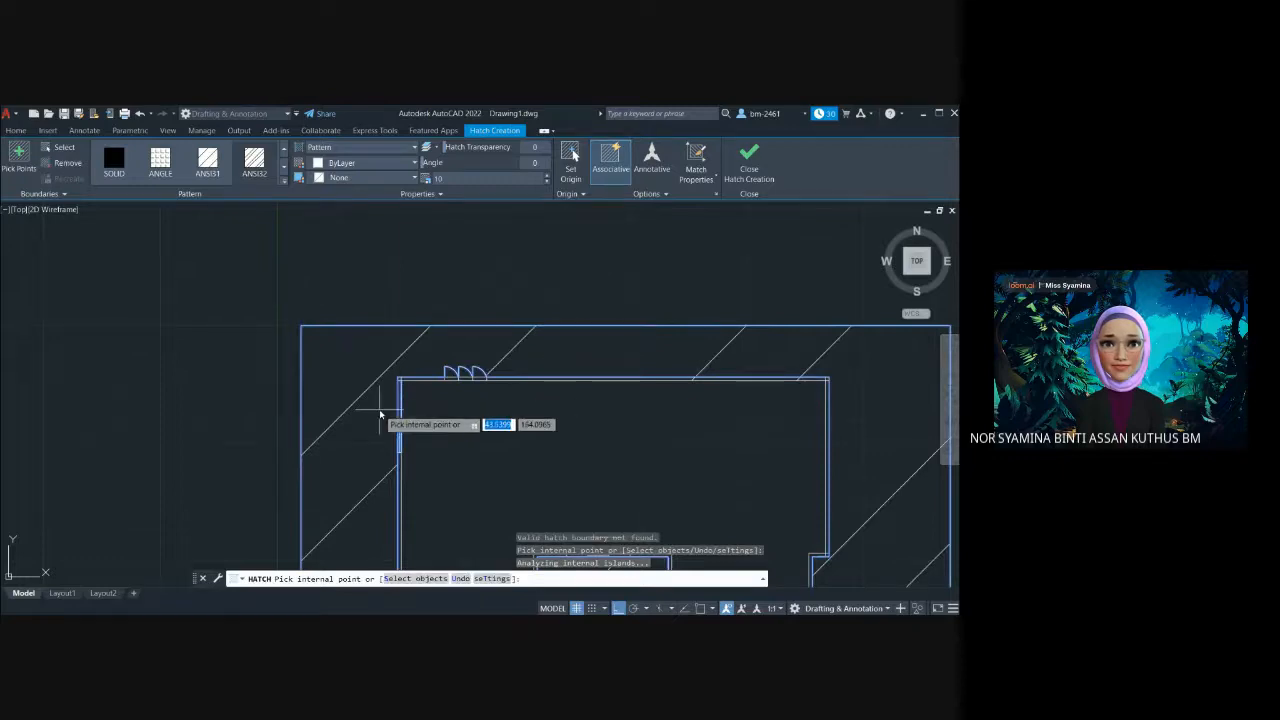
click(381, 411)
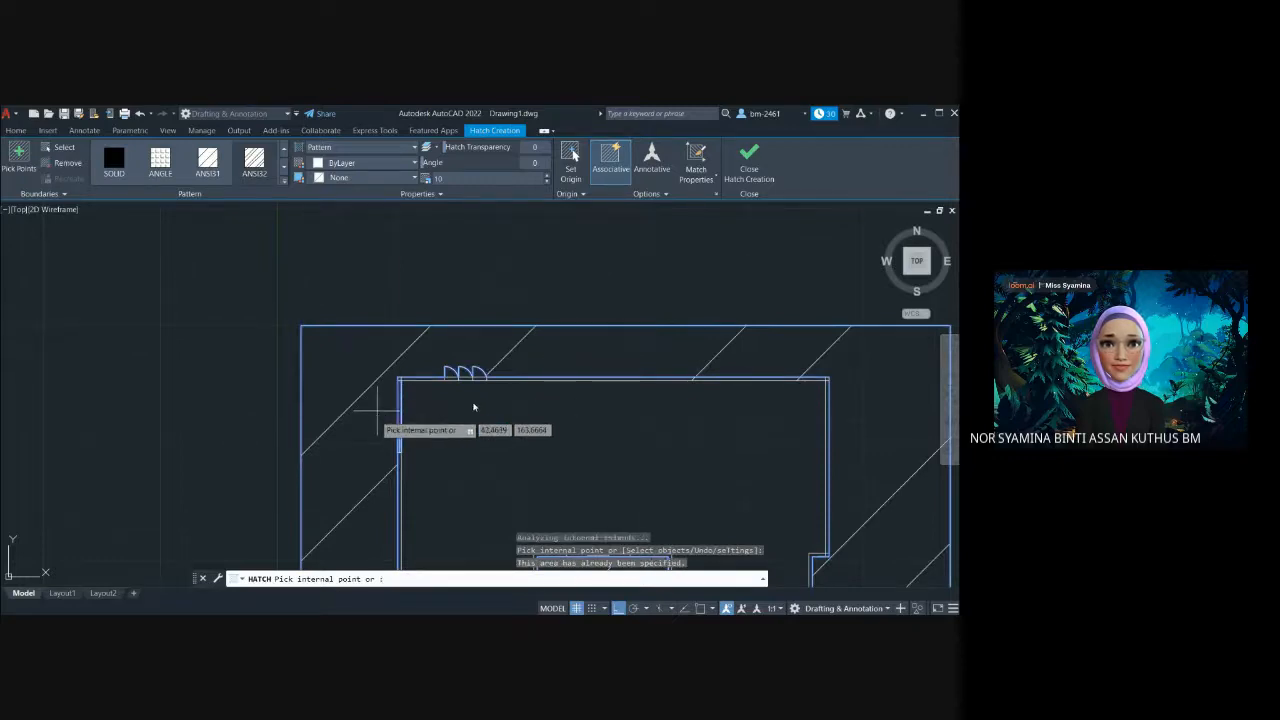
key(Escape)
scroll(473, 404, down, 1)
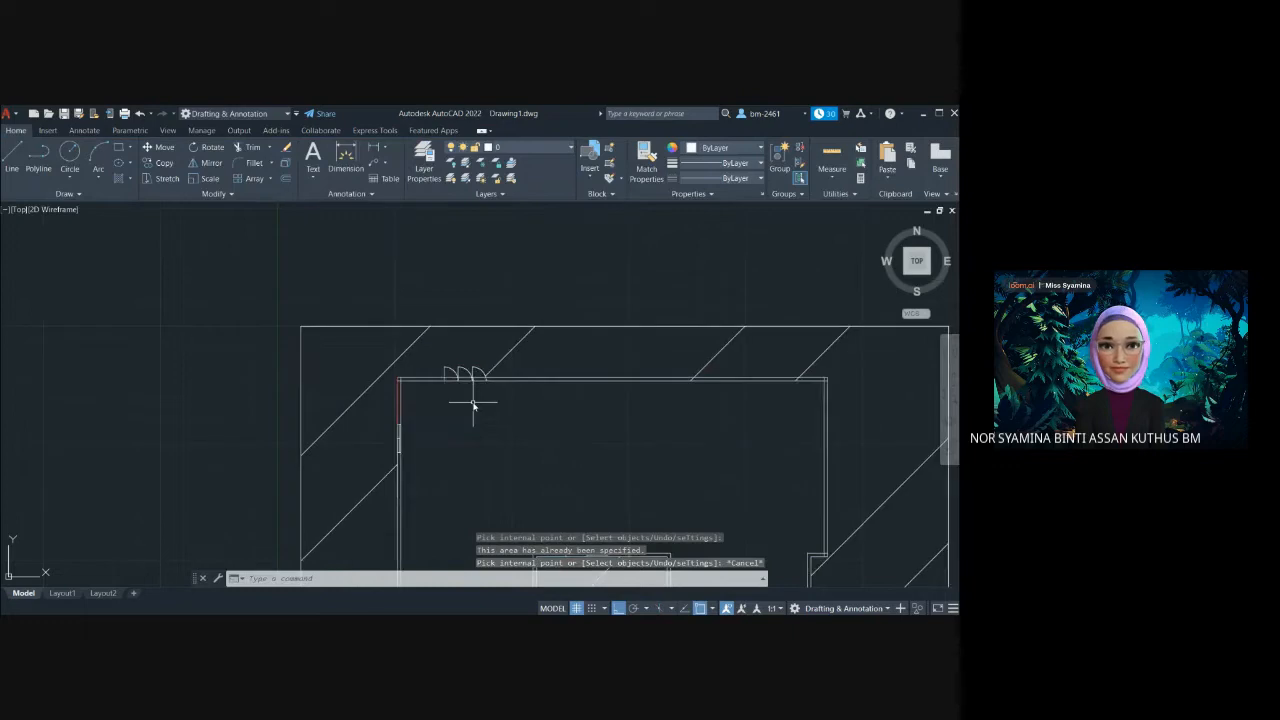
Undo the hatch filling the area between the outer walls and the surrounding border
click(334, 327)
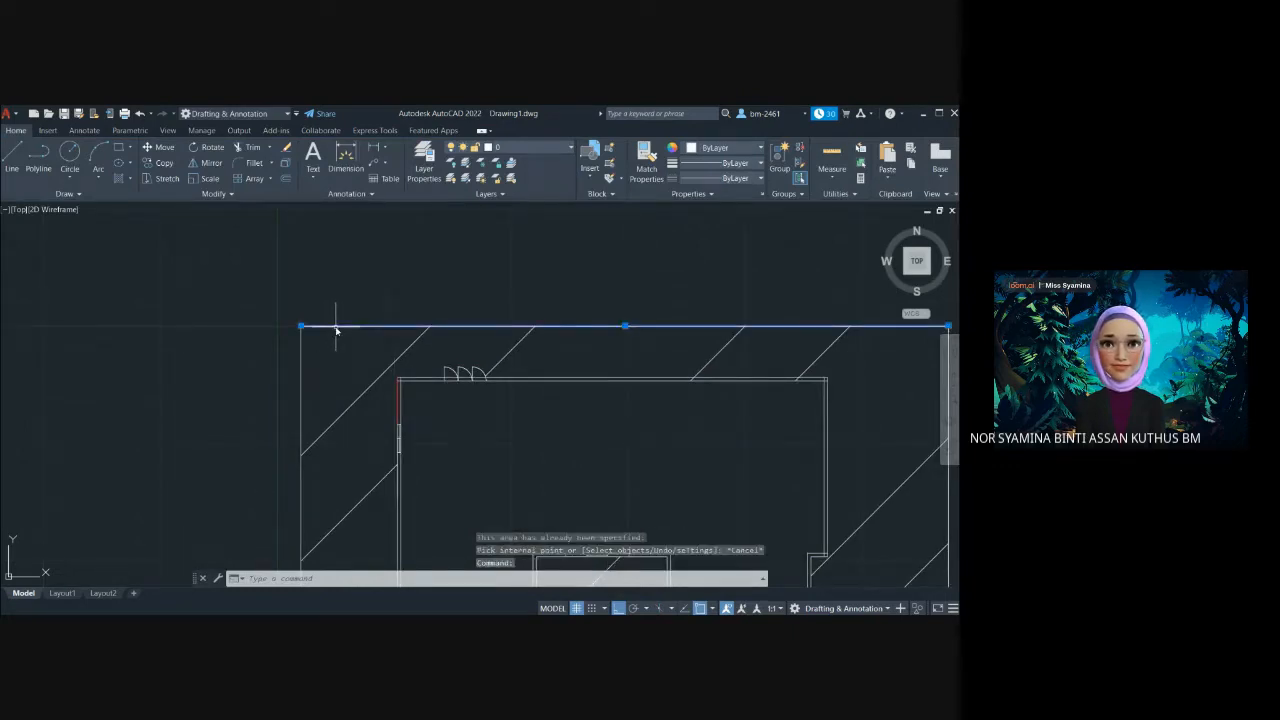
key(Escape)
key(ctrl+z)
key(ctrl+z)
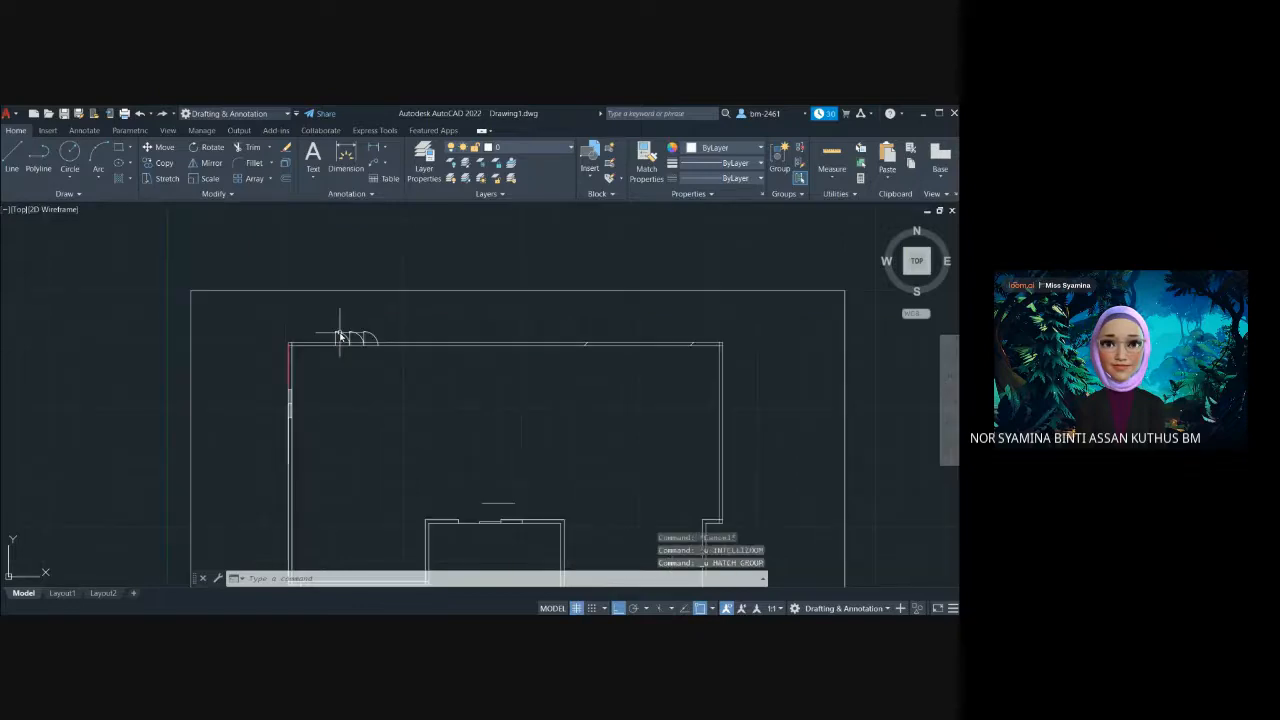
Hatch the left wall below the window at scale 10, selecting its two long wall lines as the boundary objects
scroll(374, 451, up, 4)
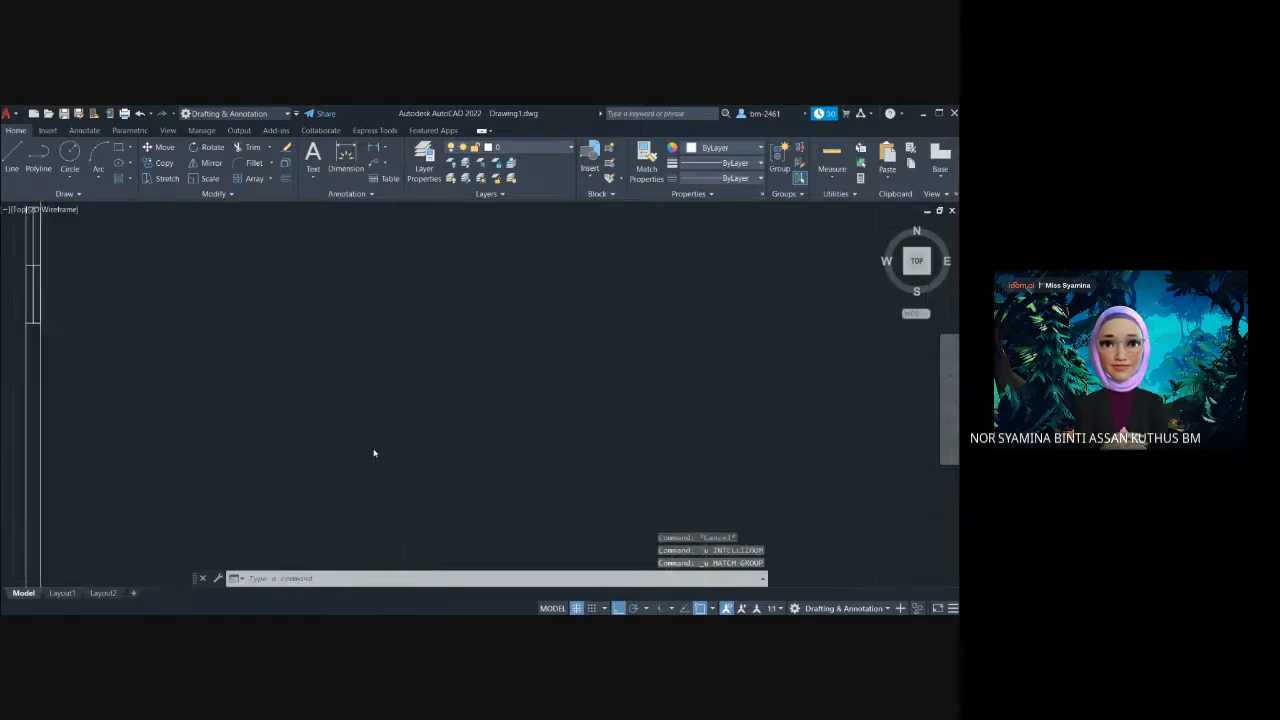
scroll(357, 368, down, 2)
scroll(330, 370, down, 2)
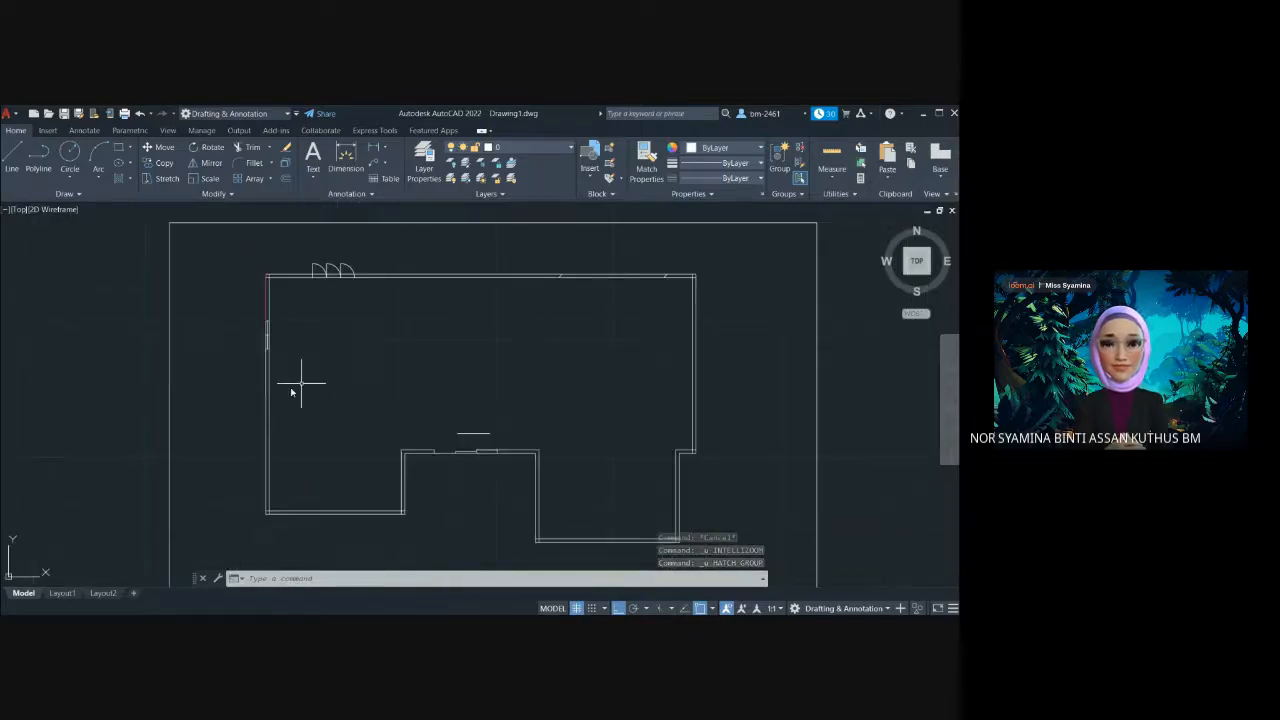
middle_drag(302, 409, 452, 331)
scroll(451, 343, up, 2)
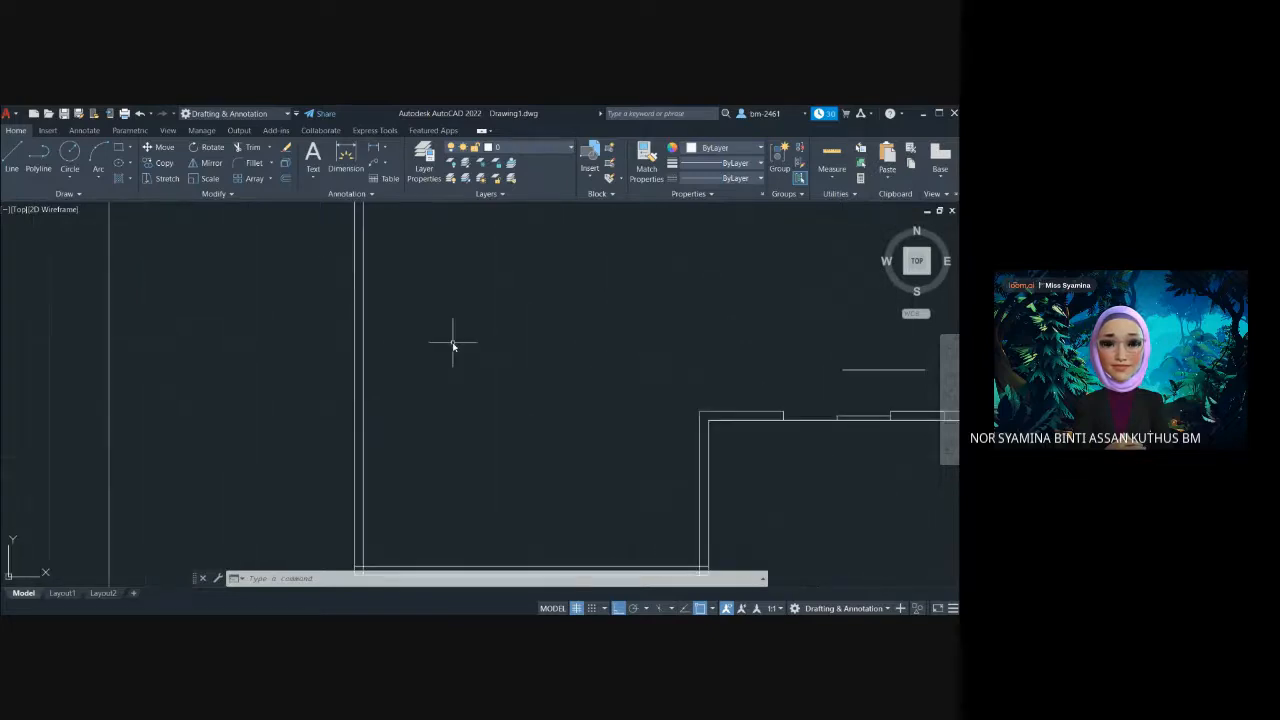
click(120, 178)
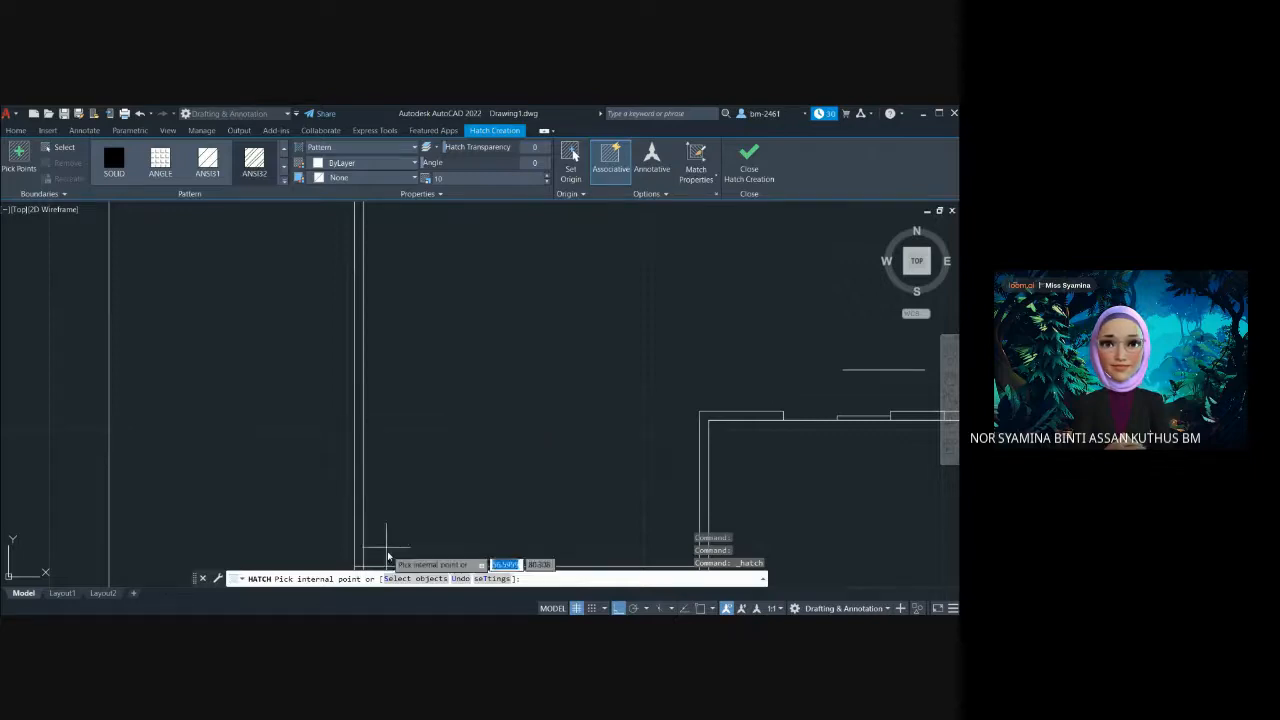
click(401, 579)
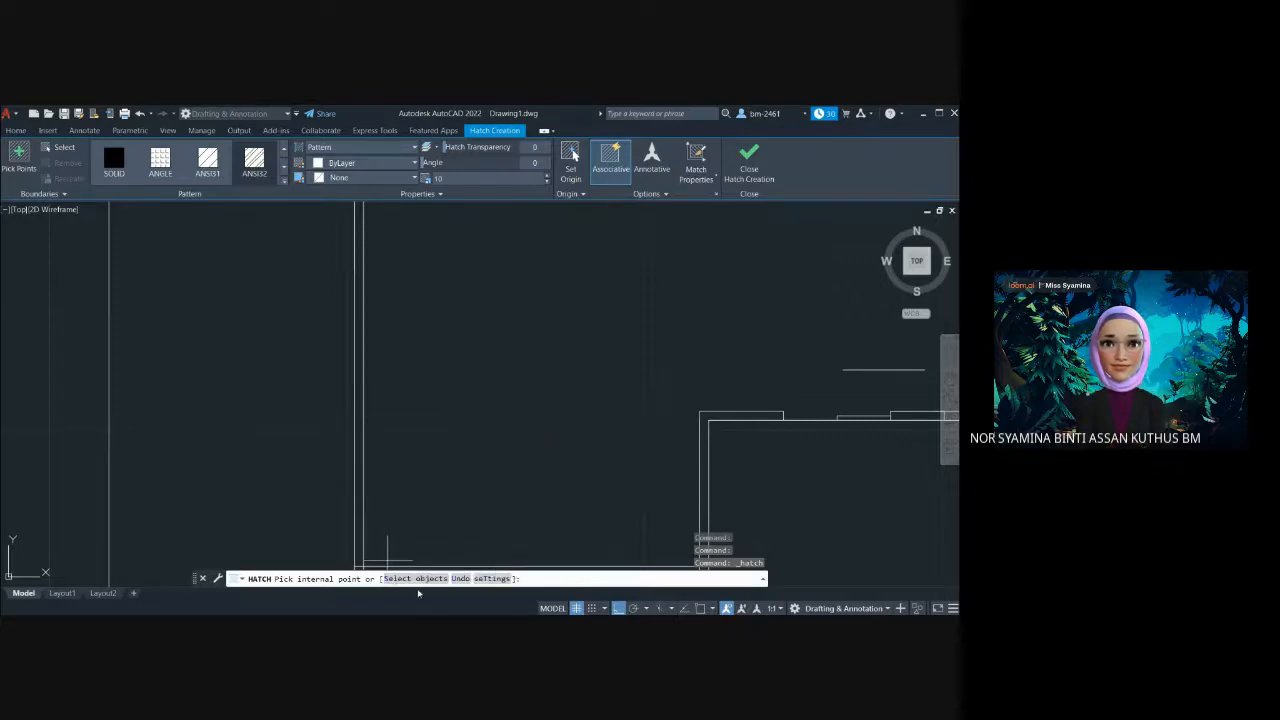
click(355, 403)
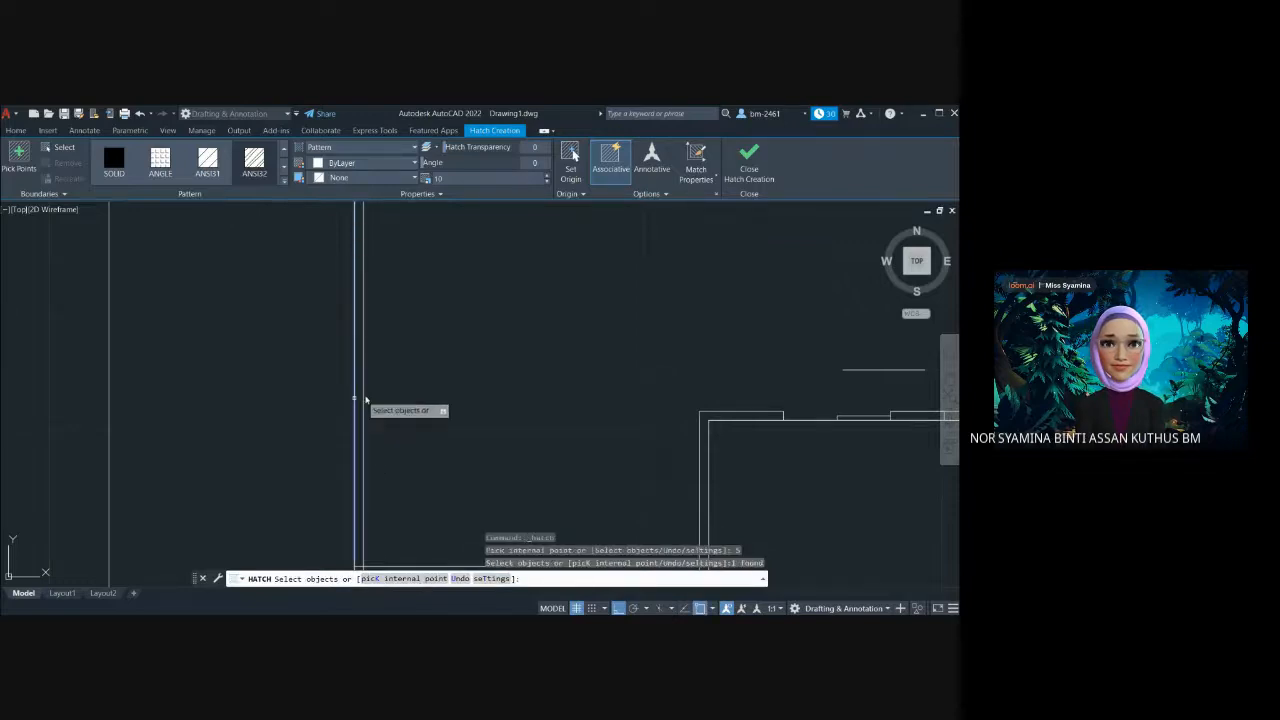
click(366, 398)
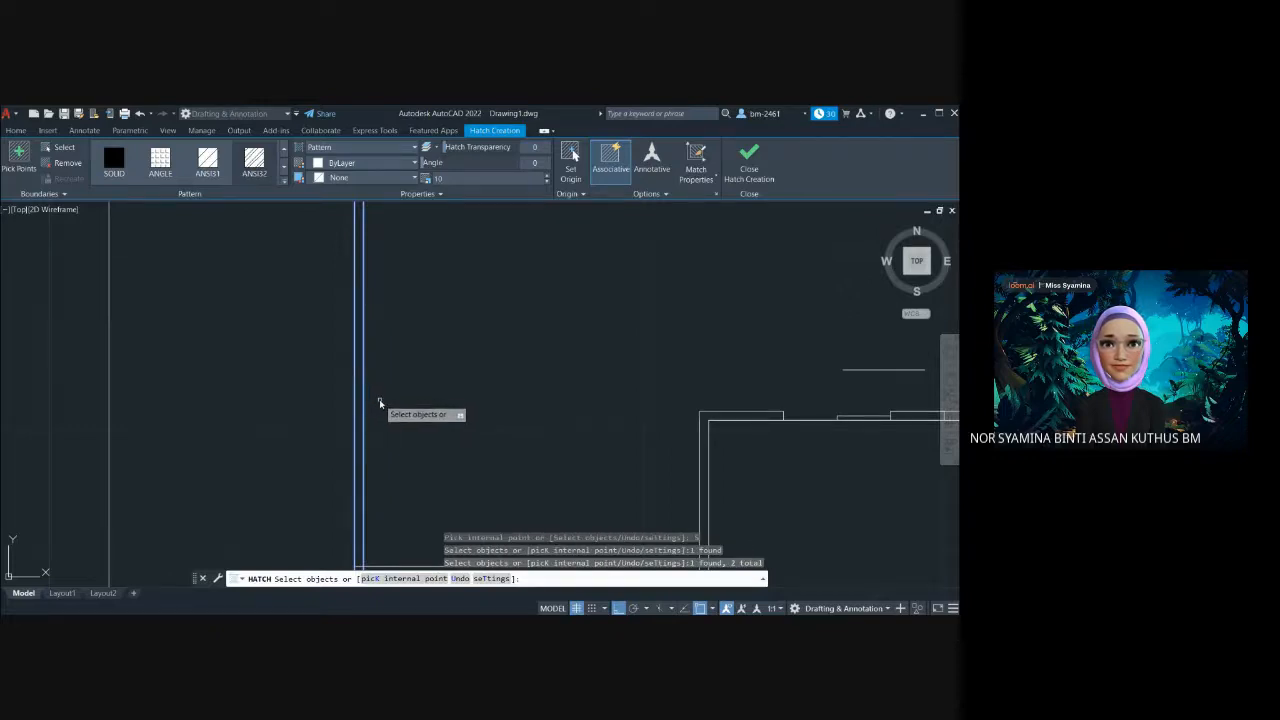
key(Return)
scroll(379, 403, down, 3)
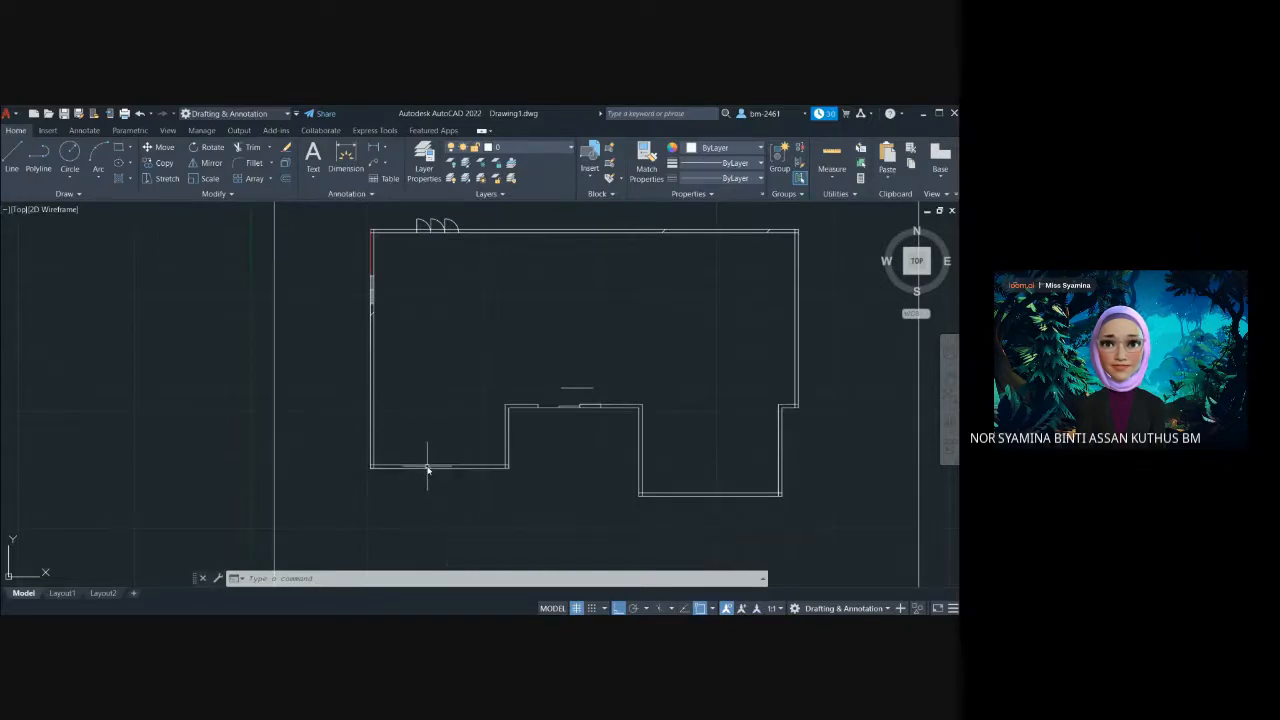
Hatch the lower-left room's bottom wall at scale 5, selecting its two long wall lines as the boundary objects
scroll(427, 470, up, 5)
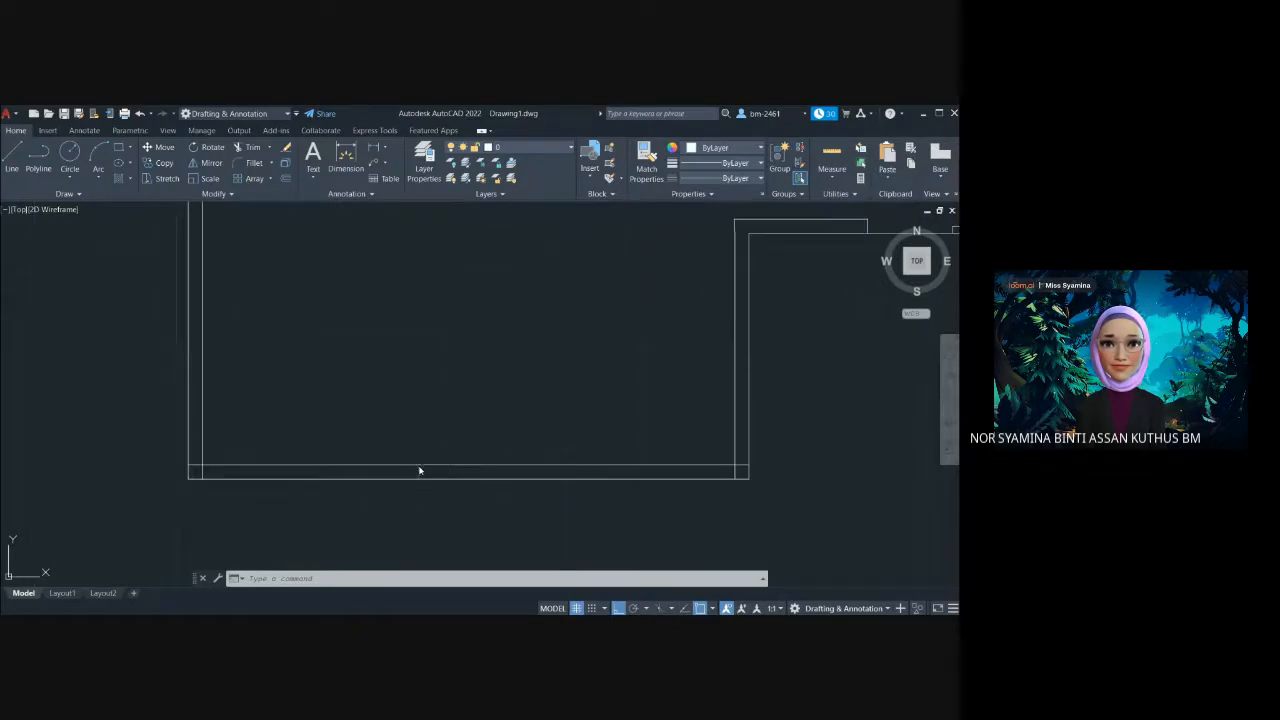
click(420, 466)
key(Escape)
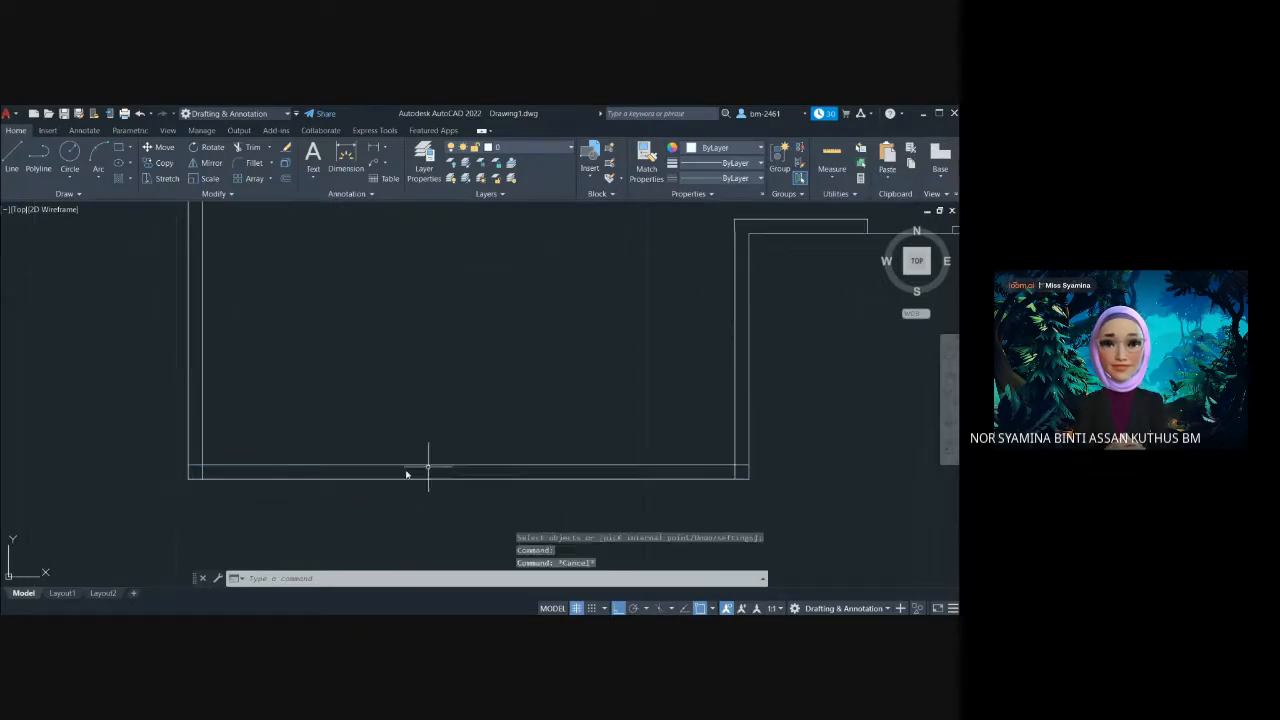
click(120, 180)
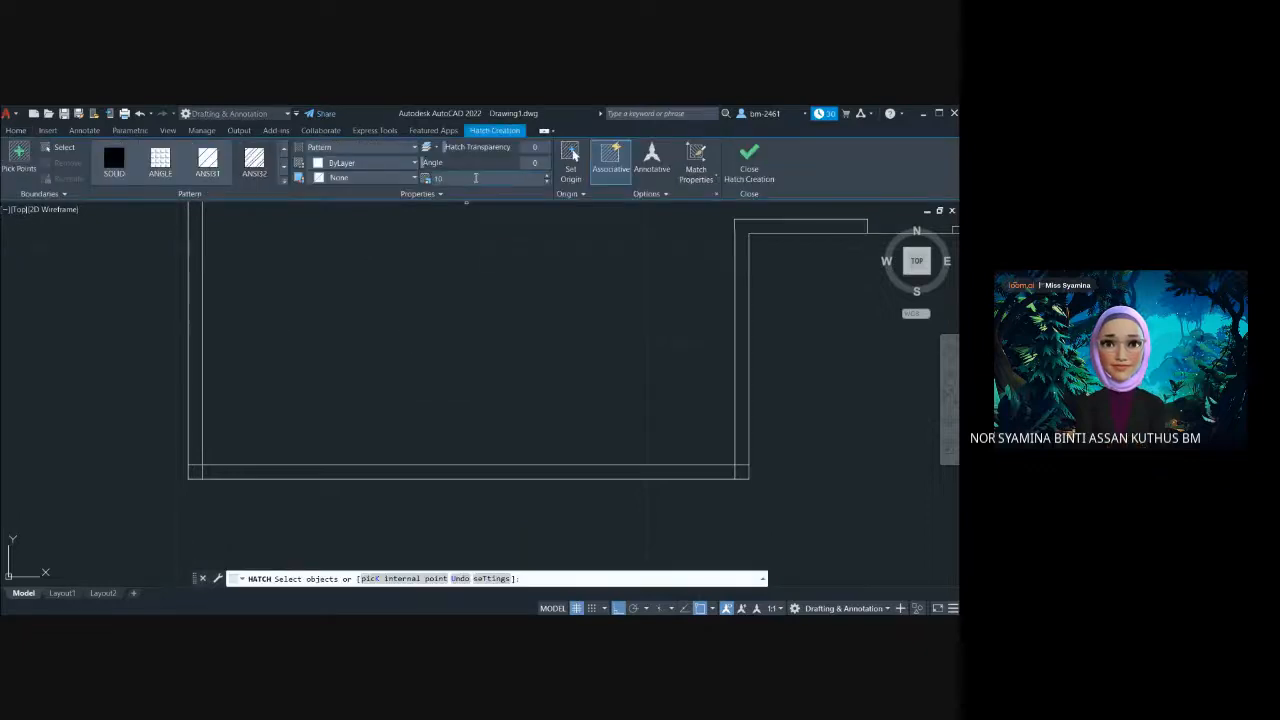
click(547, 183)
click(547, 183)
click(547, 183)
click(547, 183)
click(547, 183)
click(547, 183)
click(547, 183)
click(547, 183)
click(547, 183)
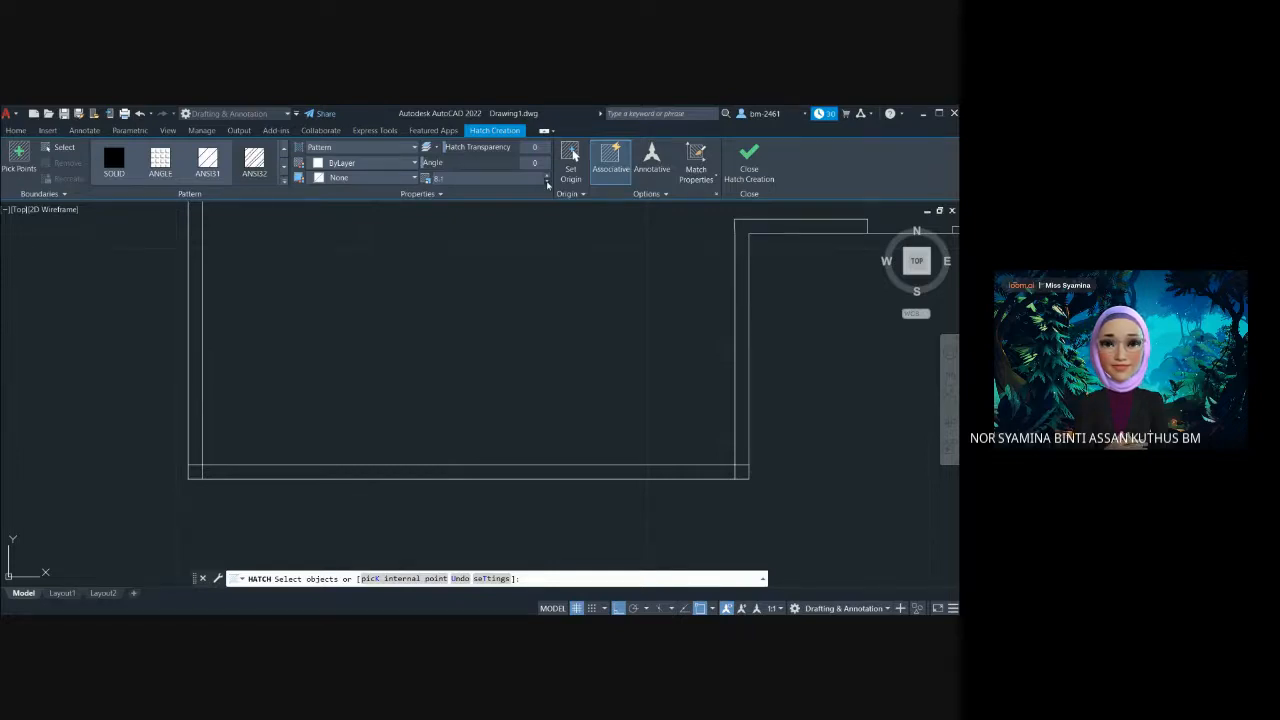
click(547, 183)
click(547, 183)
click(323, 466)
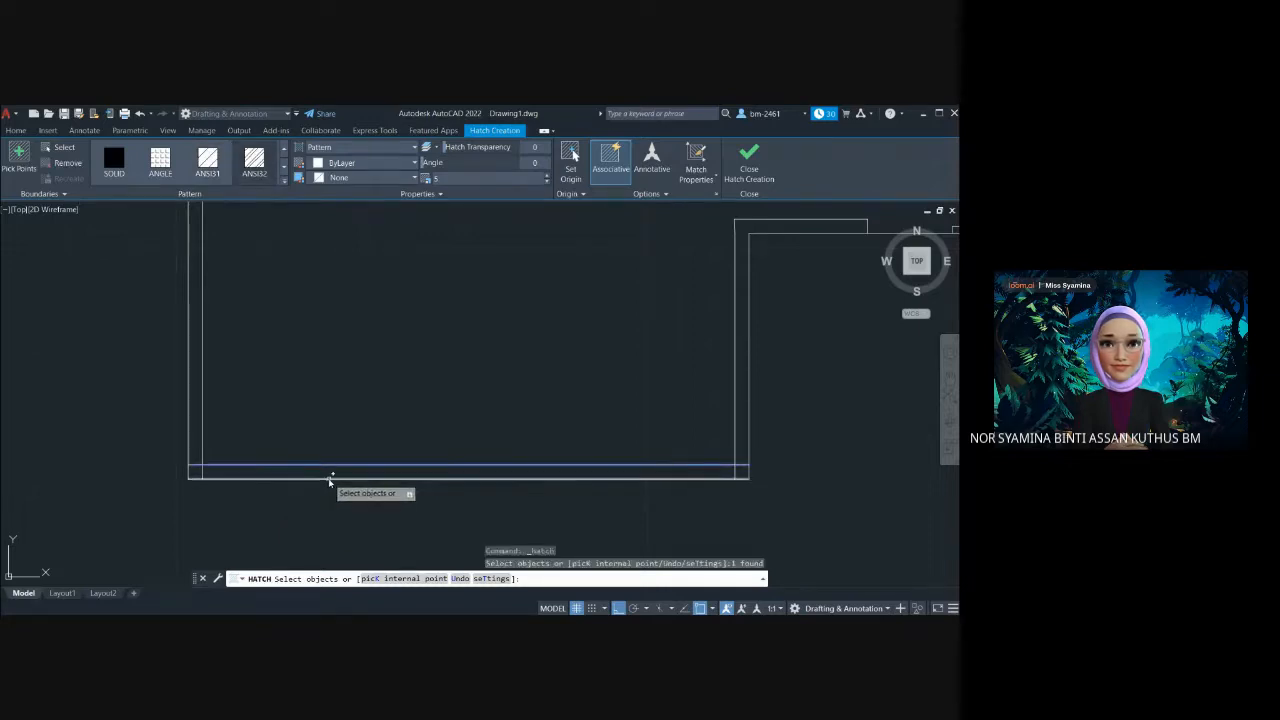
click(330, 478)
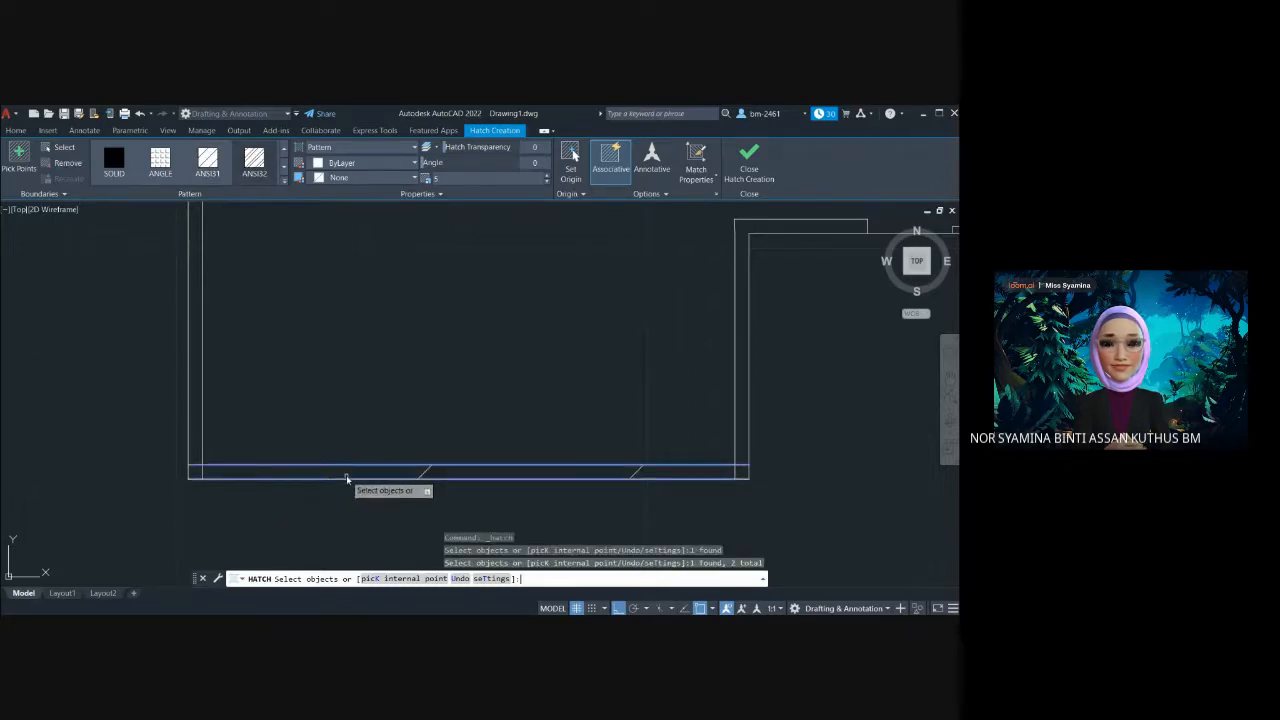
key(Escape)
scroll(404, 420, down, 8)
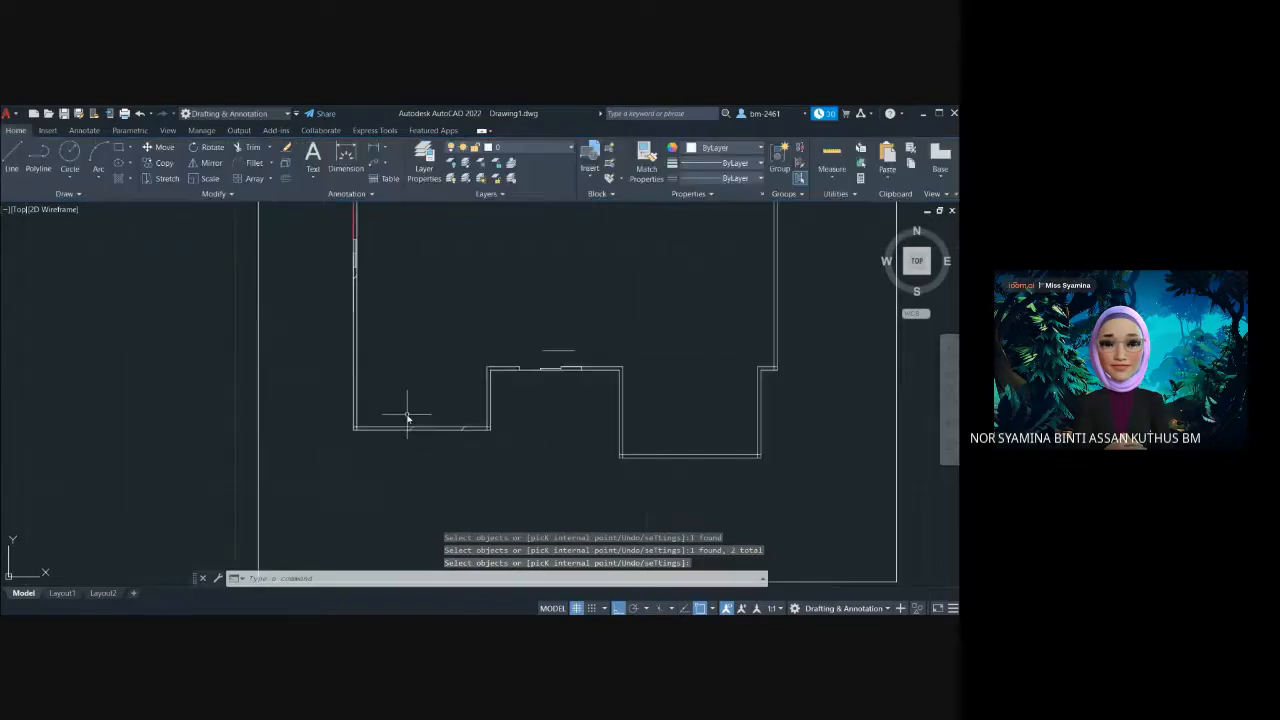
scroll(407, 418, down, 2)
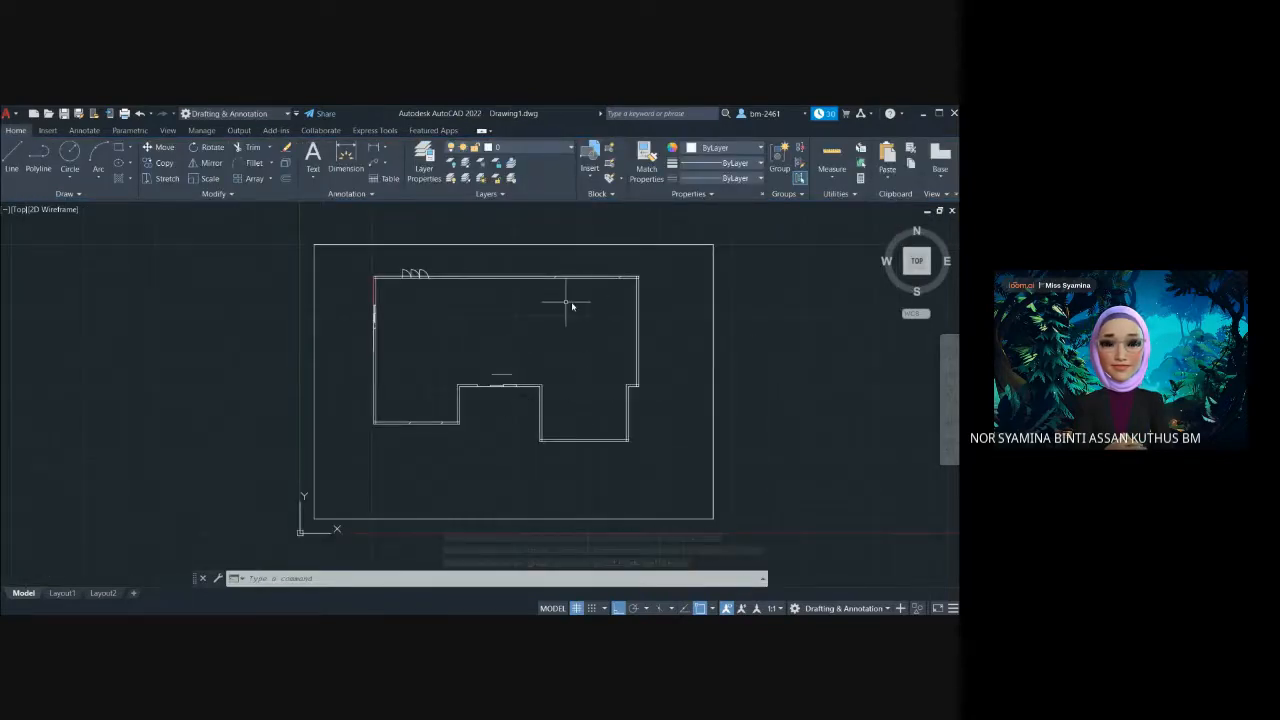
click(592, 439)
key(Escape)
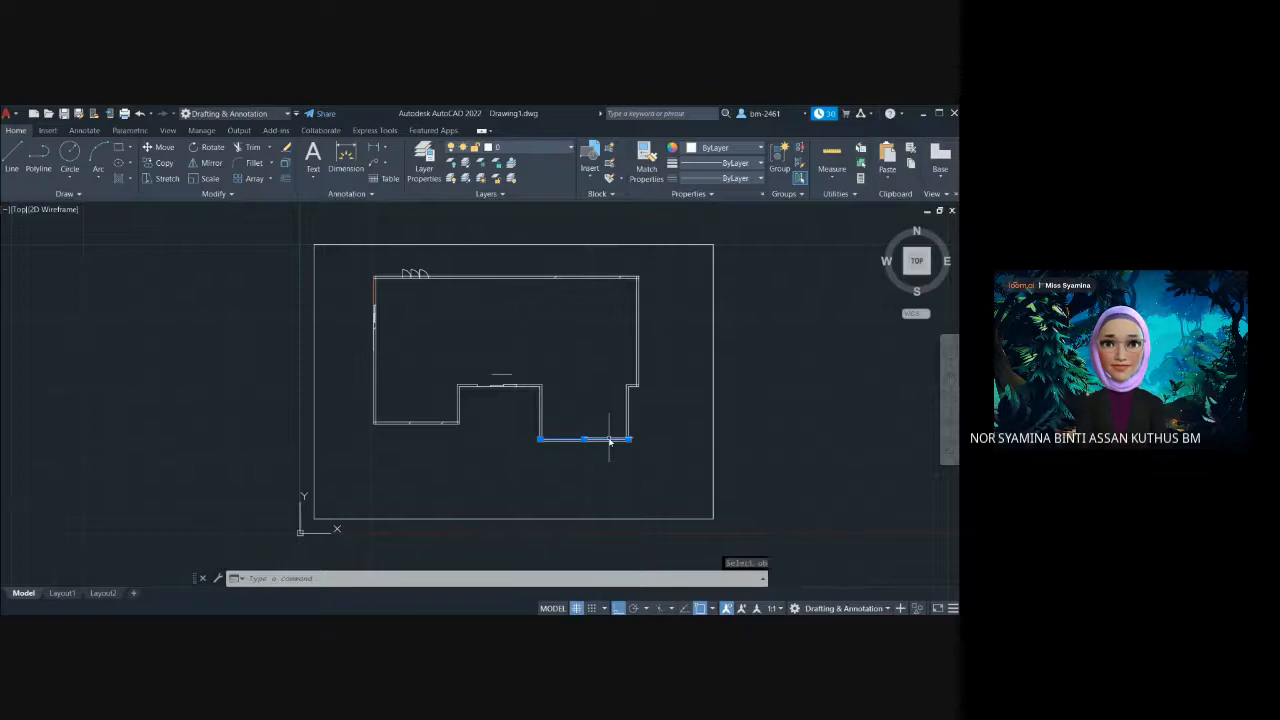
scroll(608, 440, up, 2)
scroll(608, 440, down, 3)
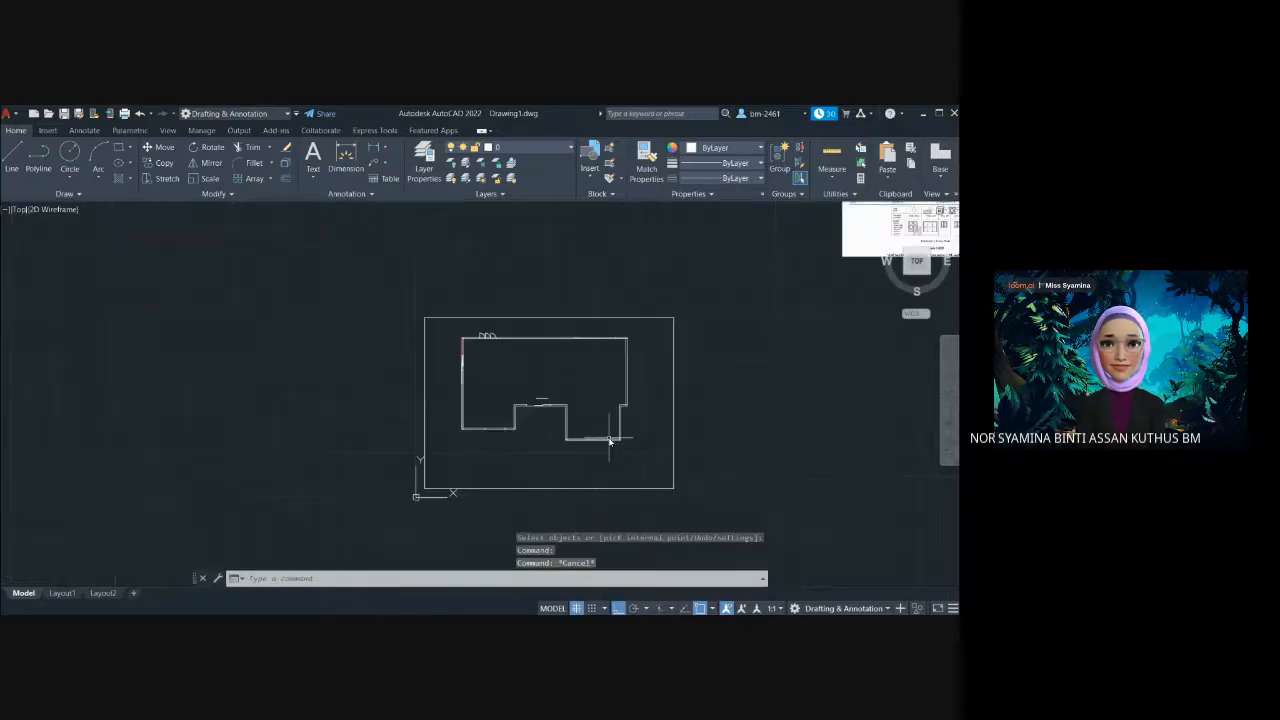
scroll(608, 440, up, 5)
scroll(608, 440, down, 5)
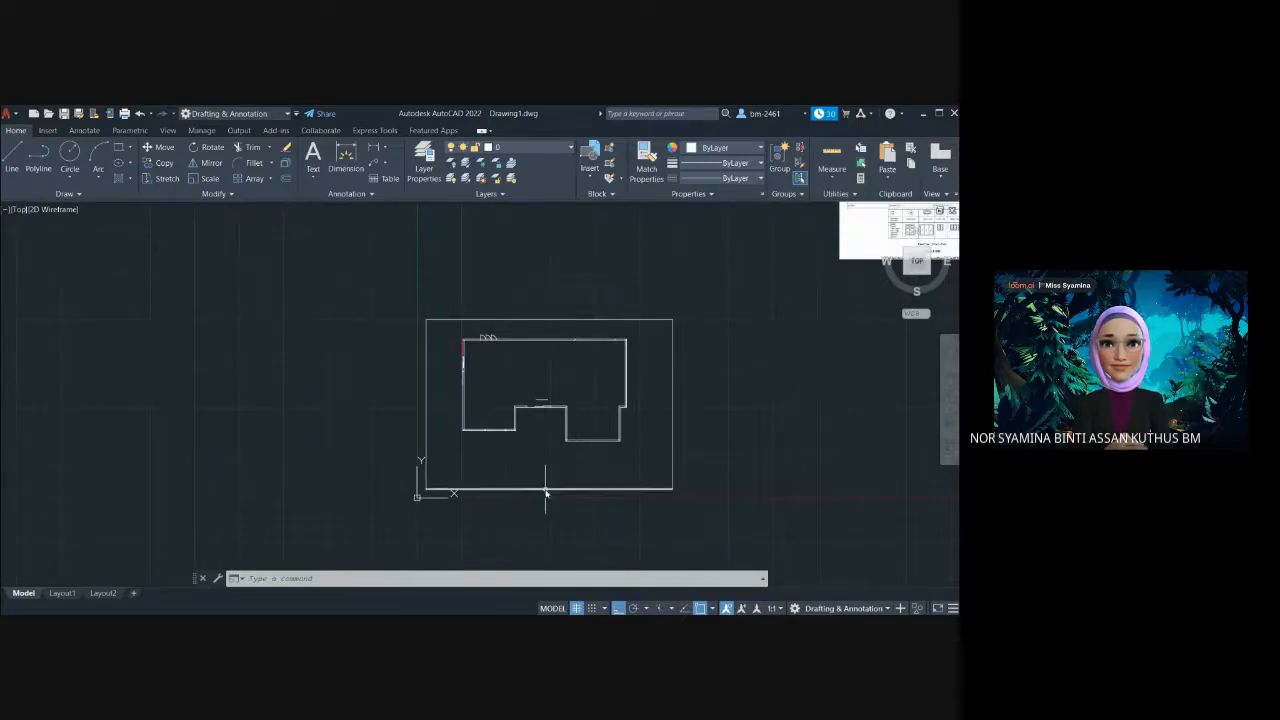
Examine the reference exercise drawing for its wall hatching note, door and window schedule, and the positions of the openings
middle_drag(796, 274, 164, 538)
scroll(287, 491, up, 4)
scroll(350, 445, down, 1)
scroll(363, 445, down, 3)
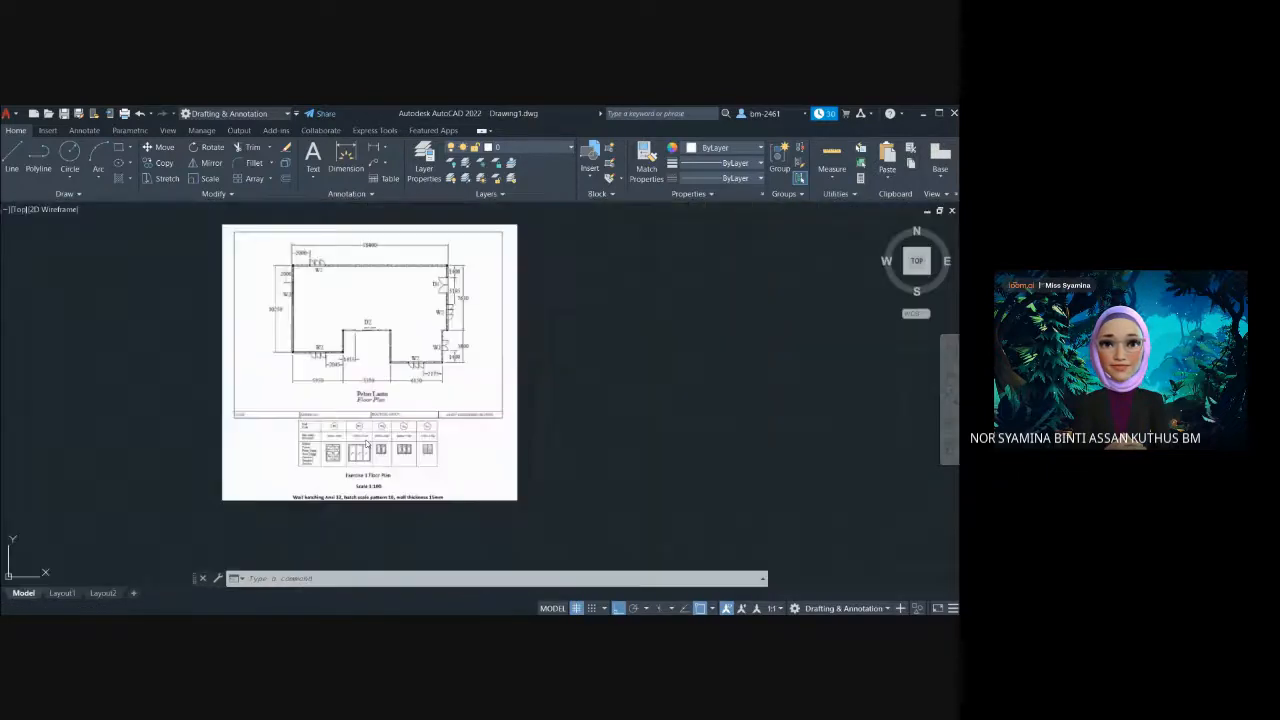
scroll(365, 444, up, 3)
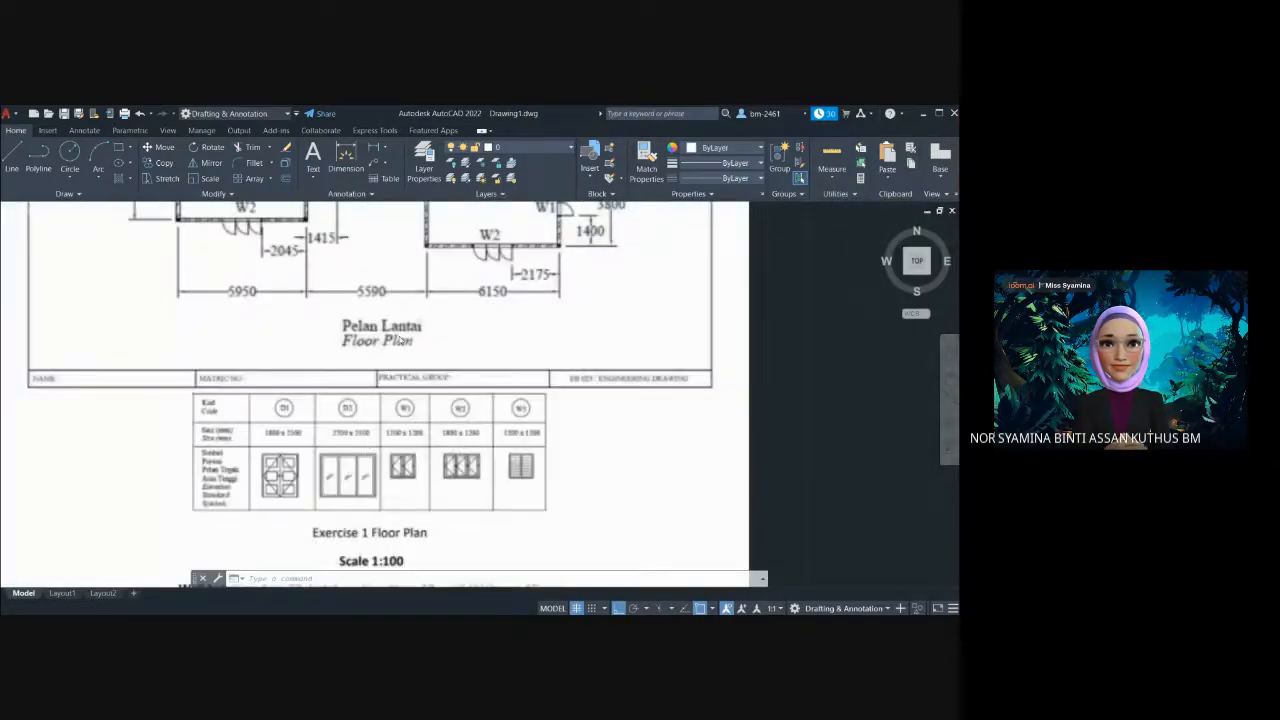
middle_drag(401, 338, 545, 369)
scroll(567, 382, down, 2)
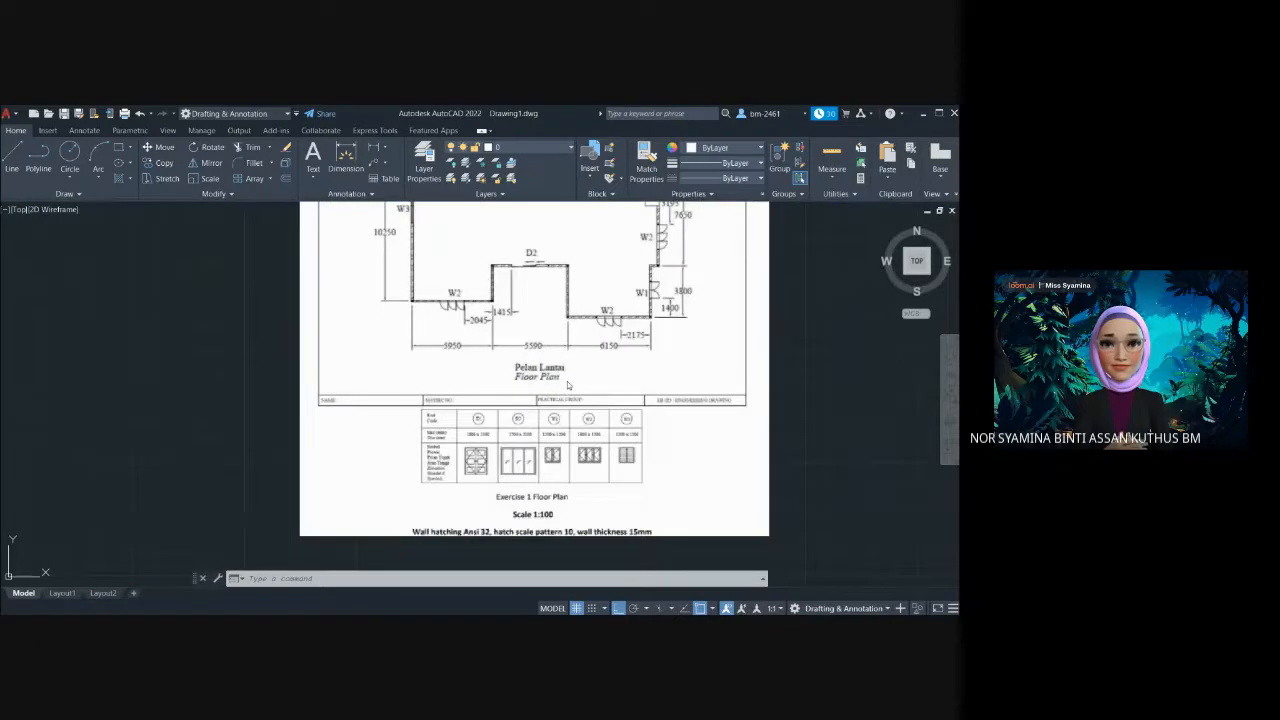
scroll(567, 382, up, 2)
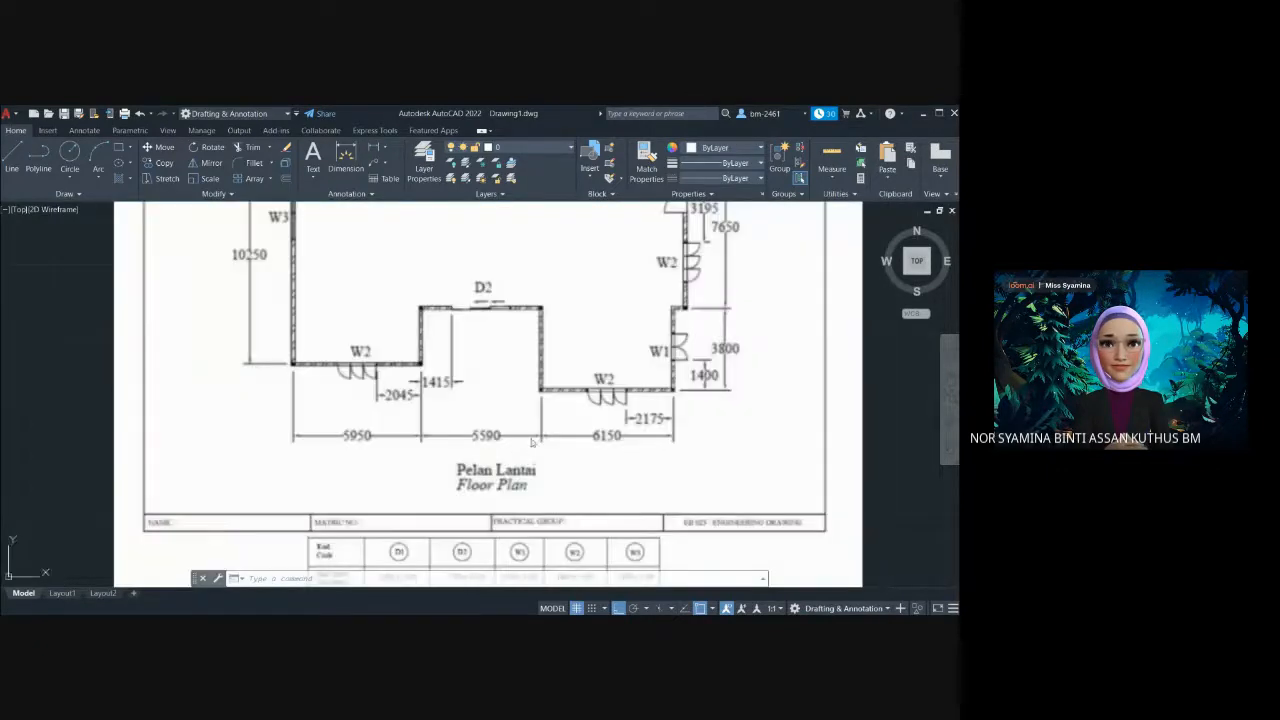
scroll(536, 437, up, 2)
scroll(537, 437, down, 3)
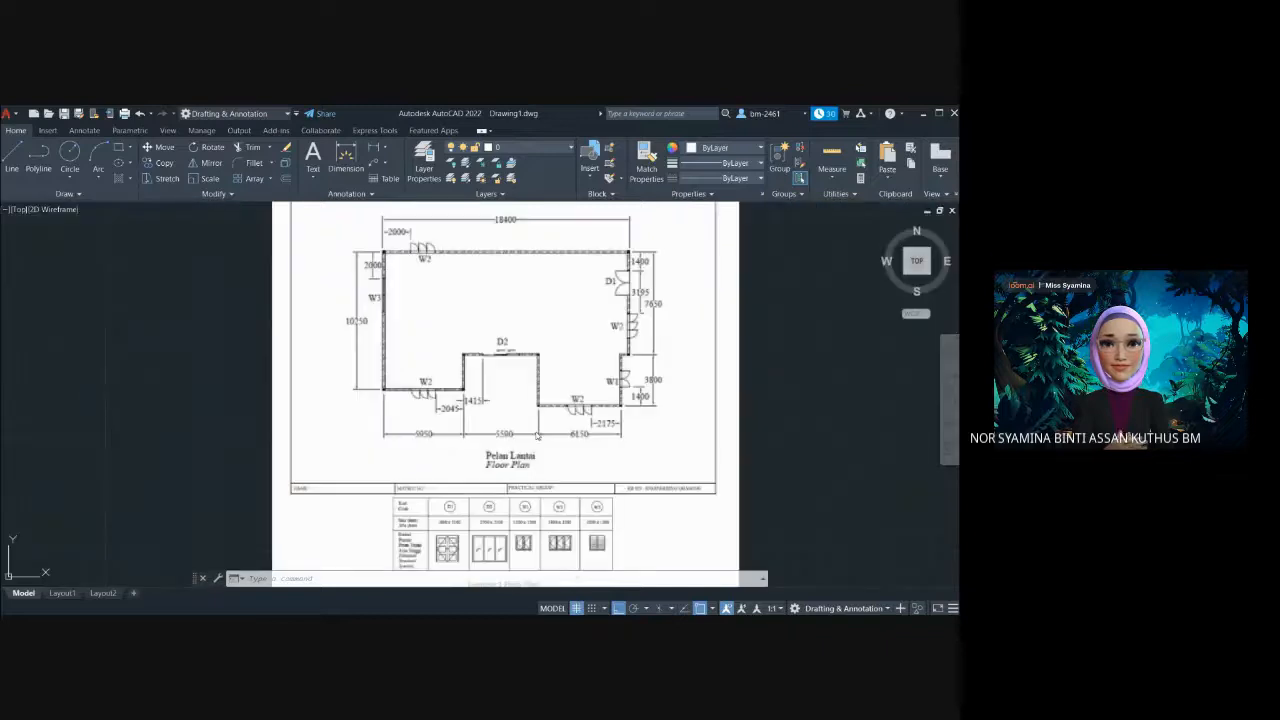
scroll(537, 436, down, 2)
scroll(537, 436, up, 2)
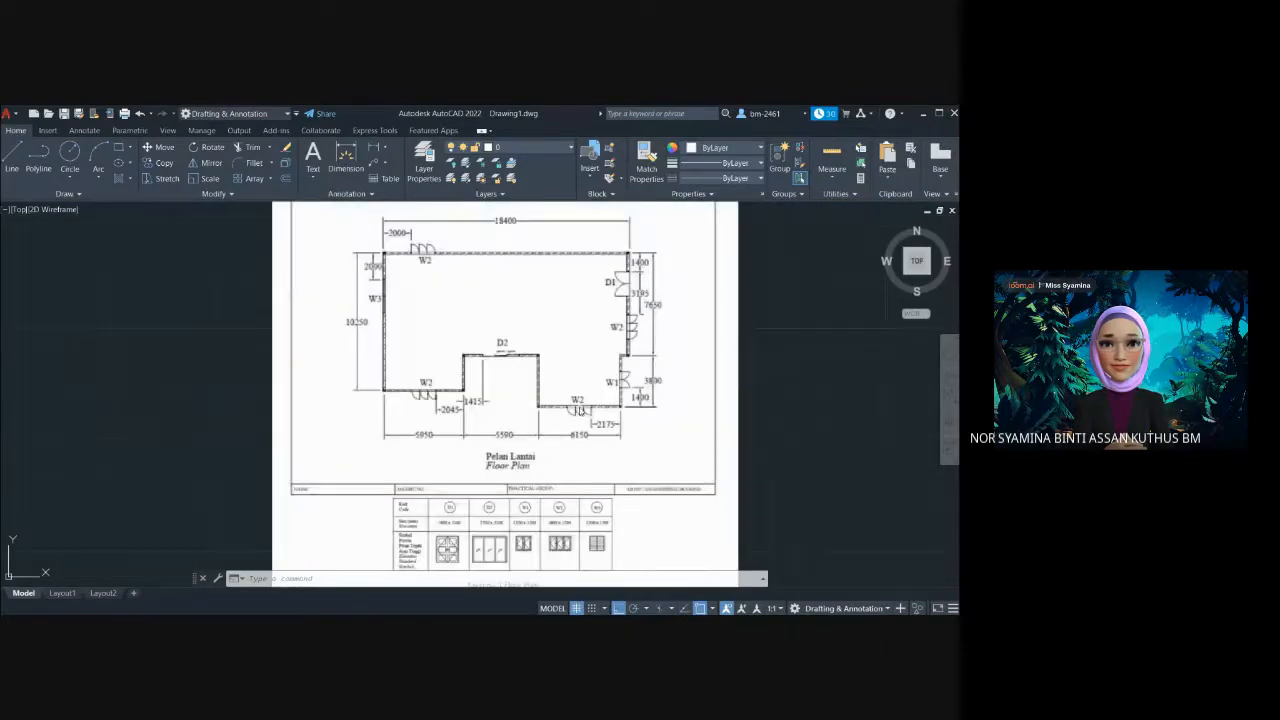